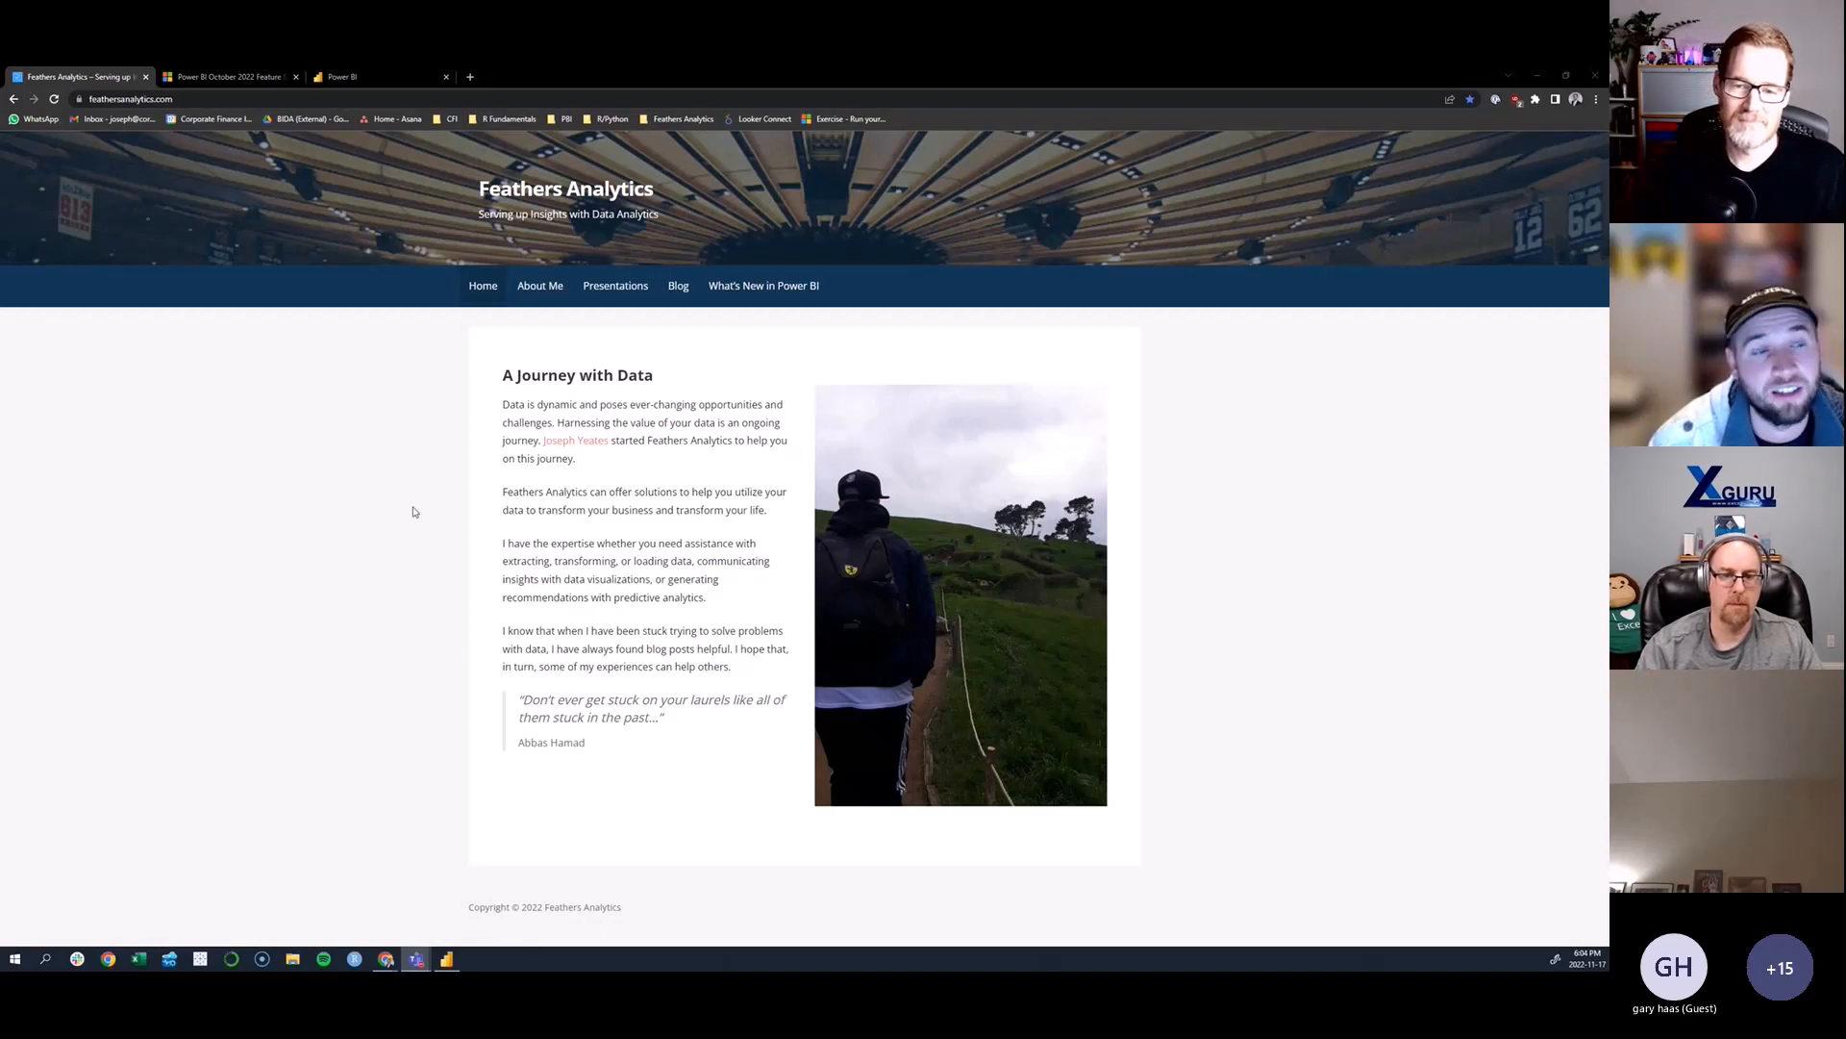
# - View the Feathers Analytics presentations page and review the feature list in the Power BI October 2022 Feature Summary
pyautogui.click(617, 288)
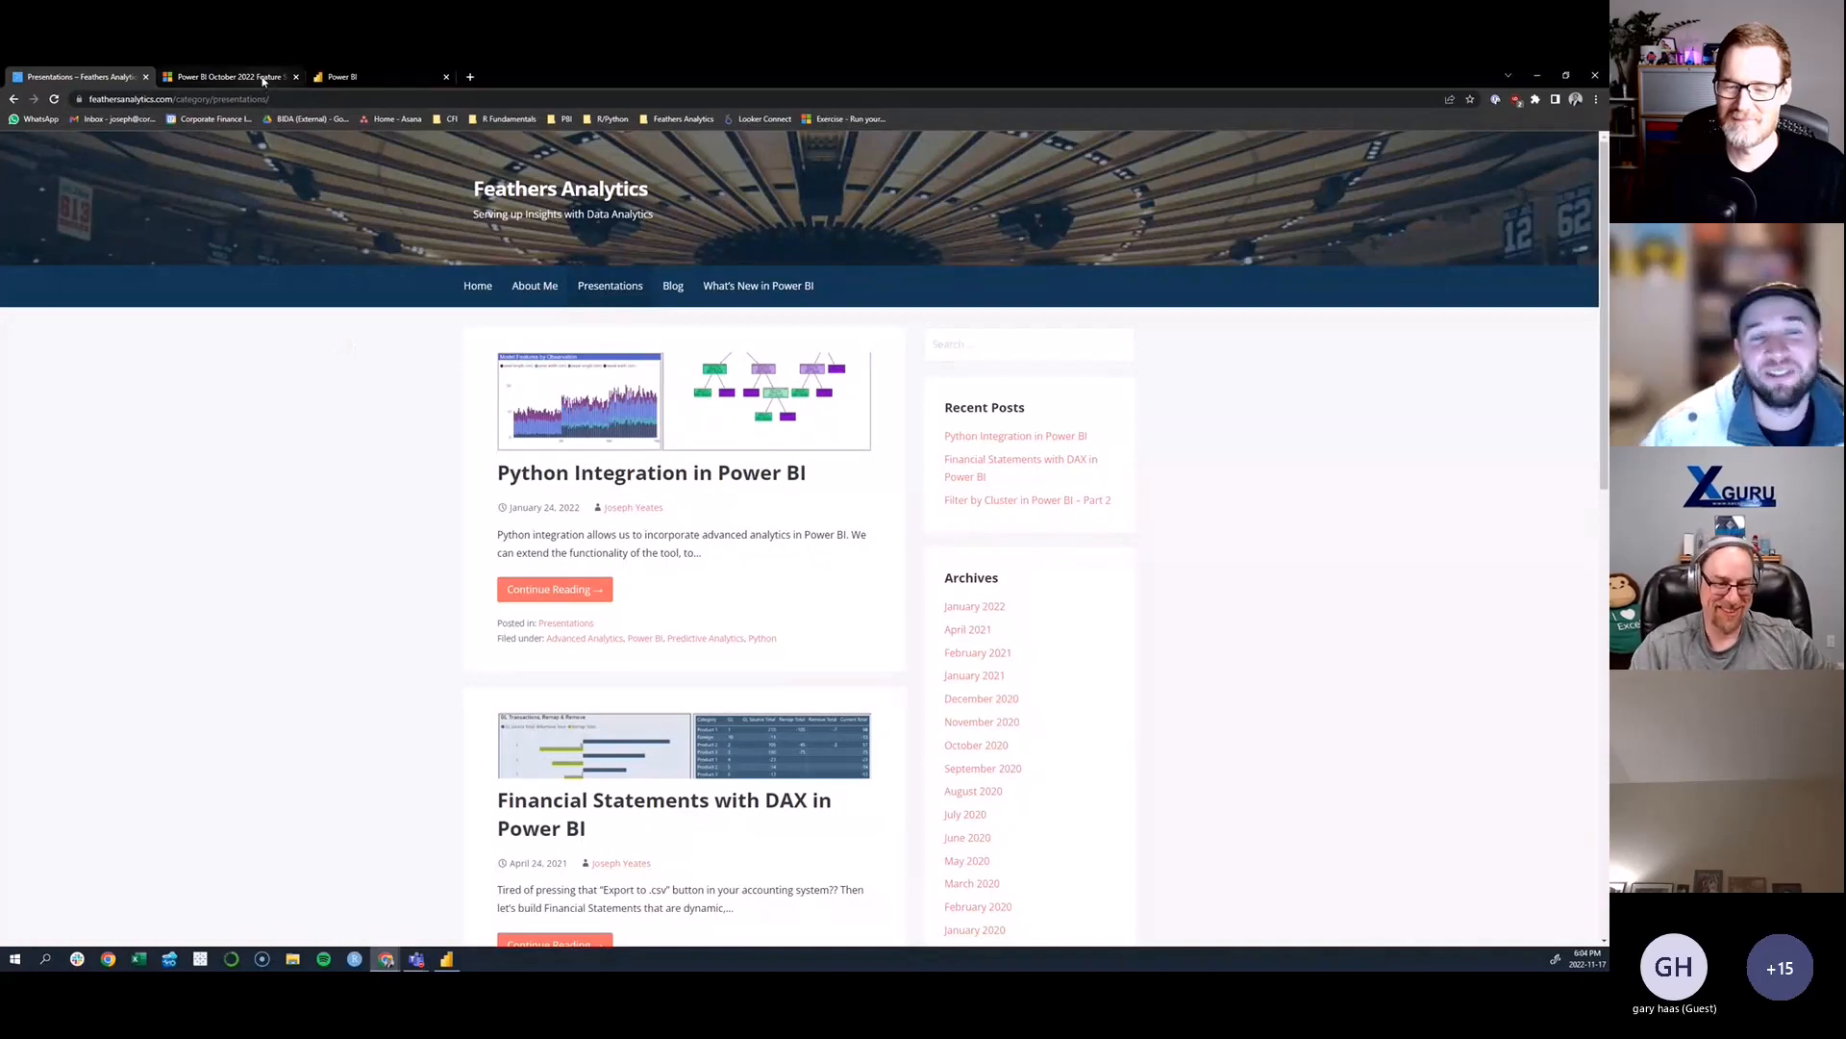
pyautogui.click(227, 77)
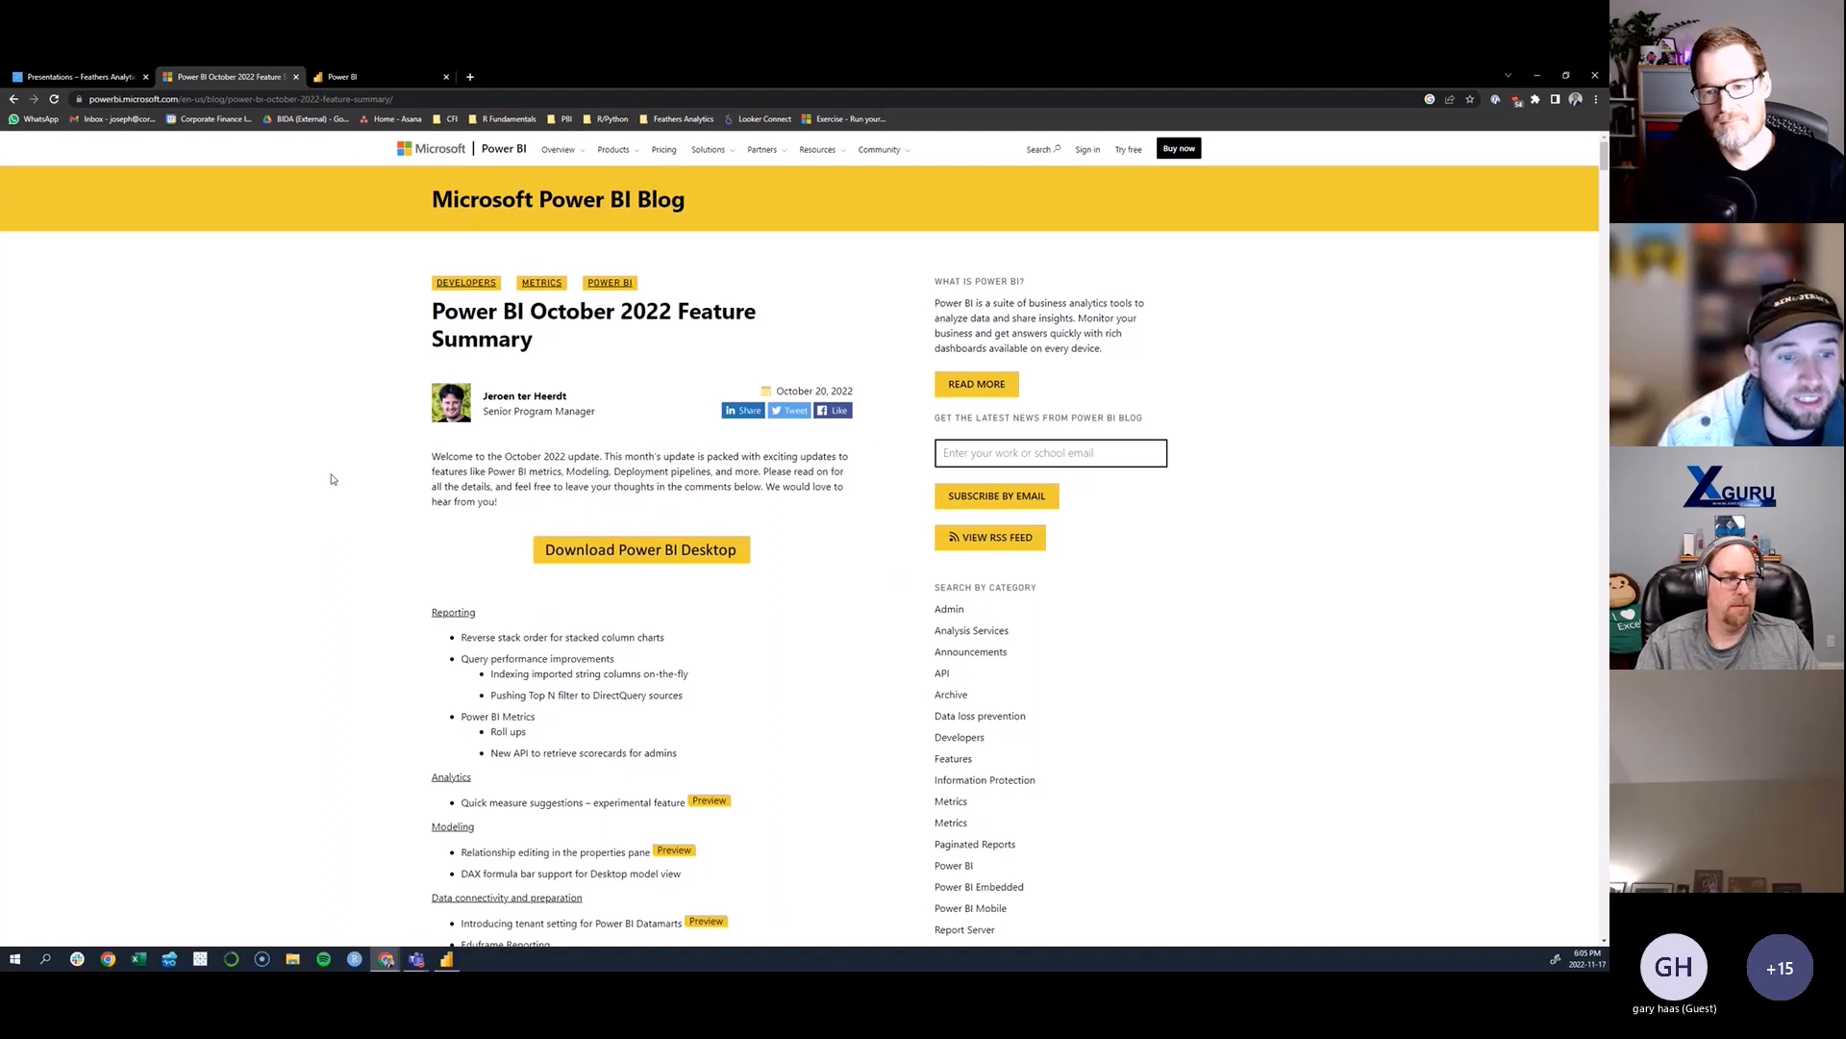
pyautogui.scroll(-1, 331, 479)
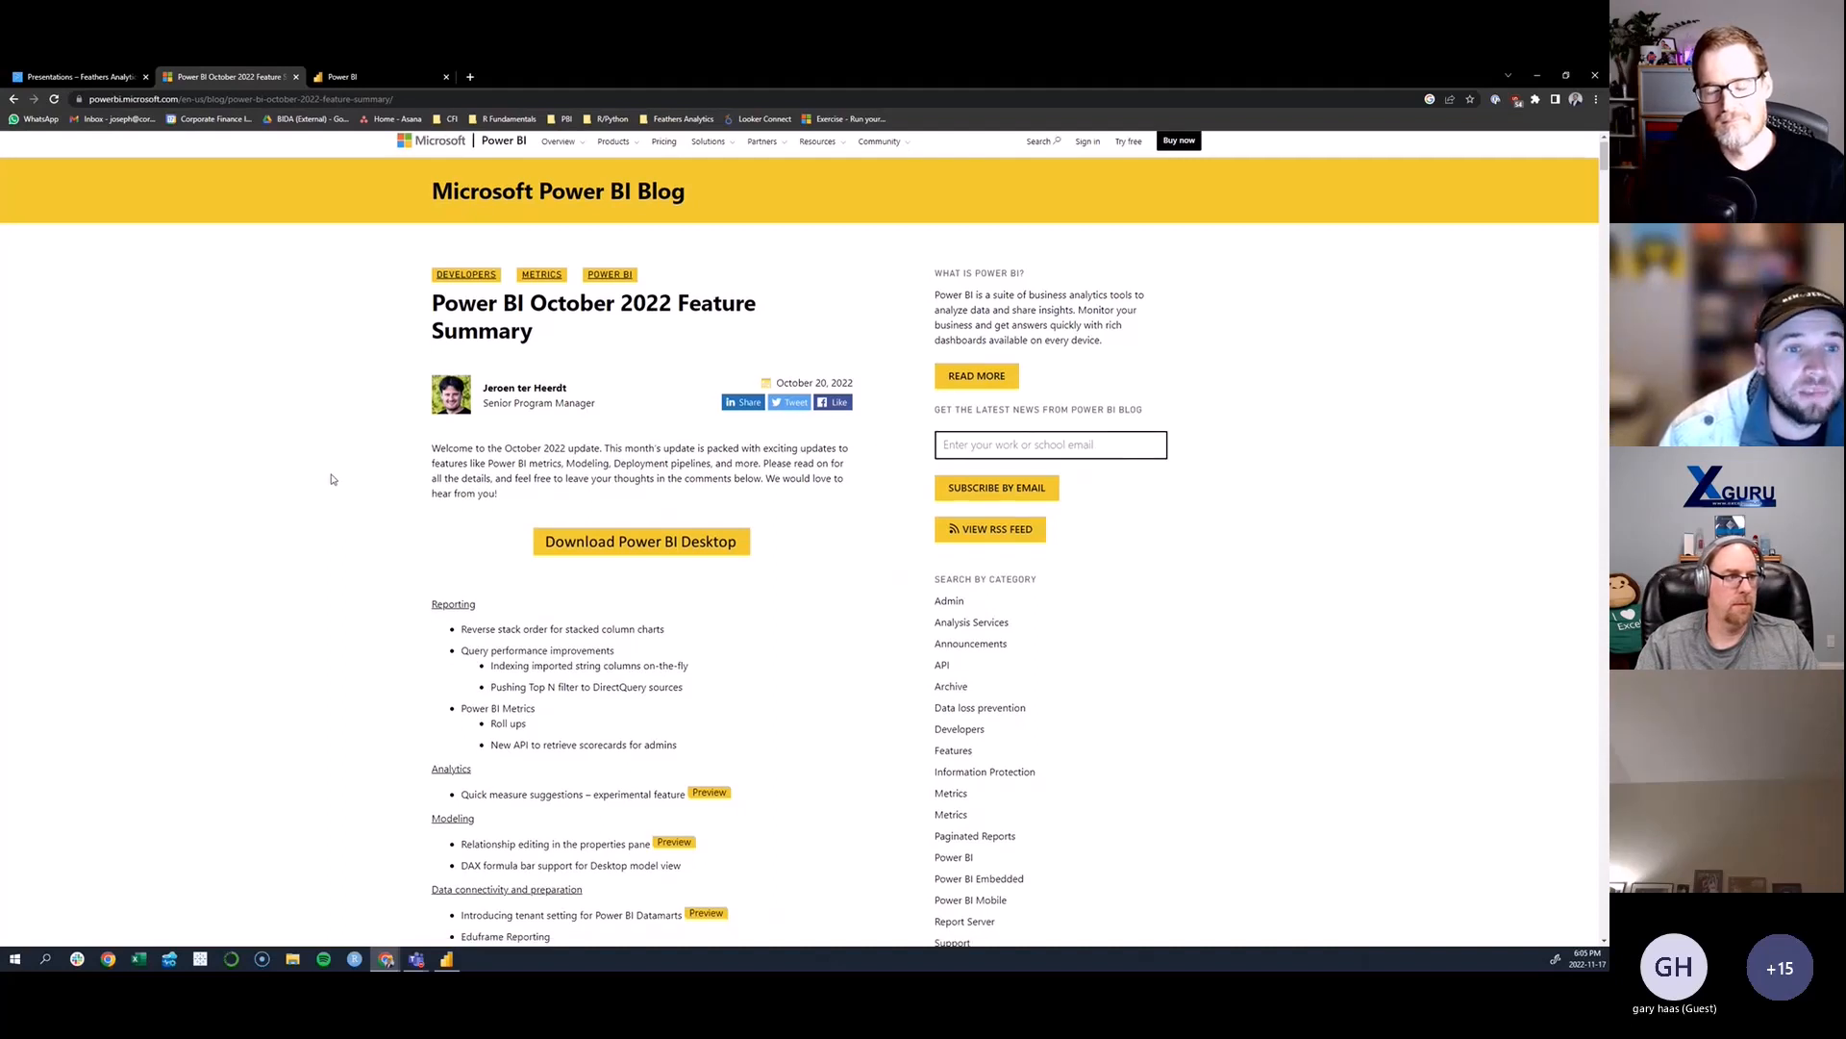
pyautogui.scroll(-4, 331, 479)
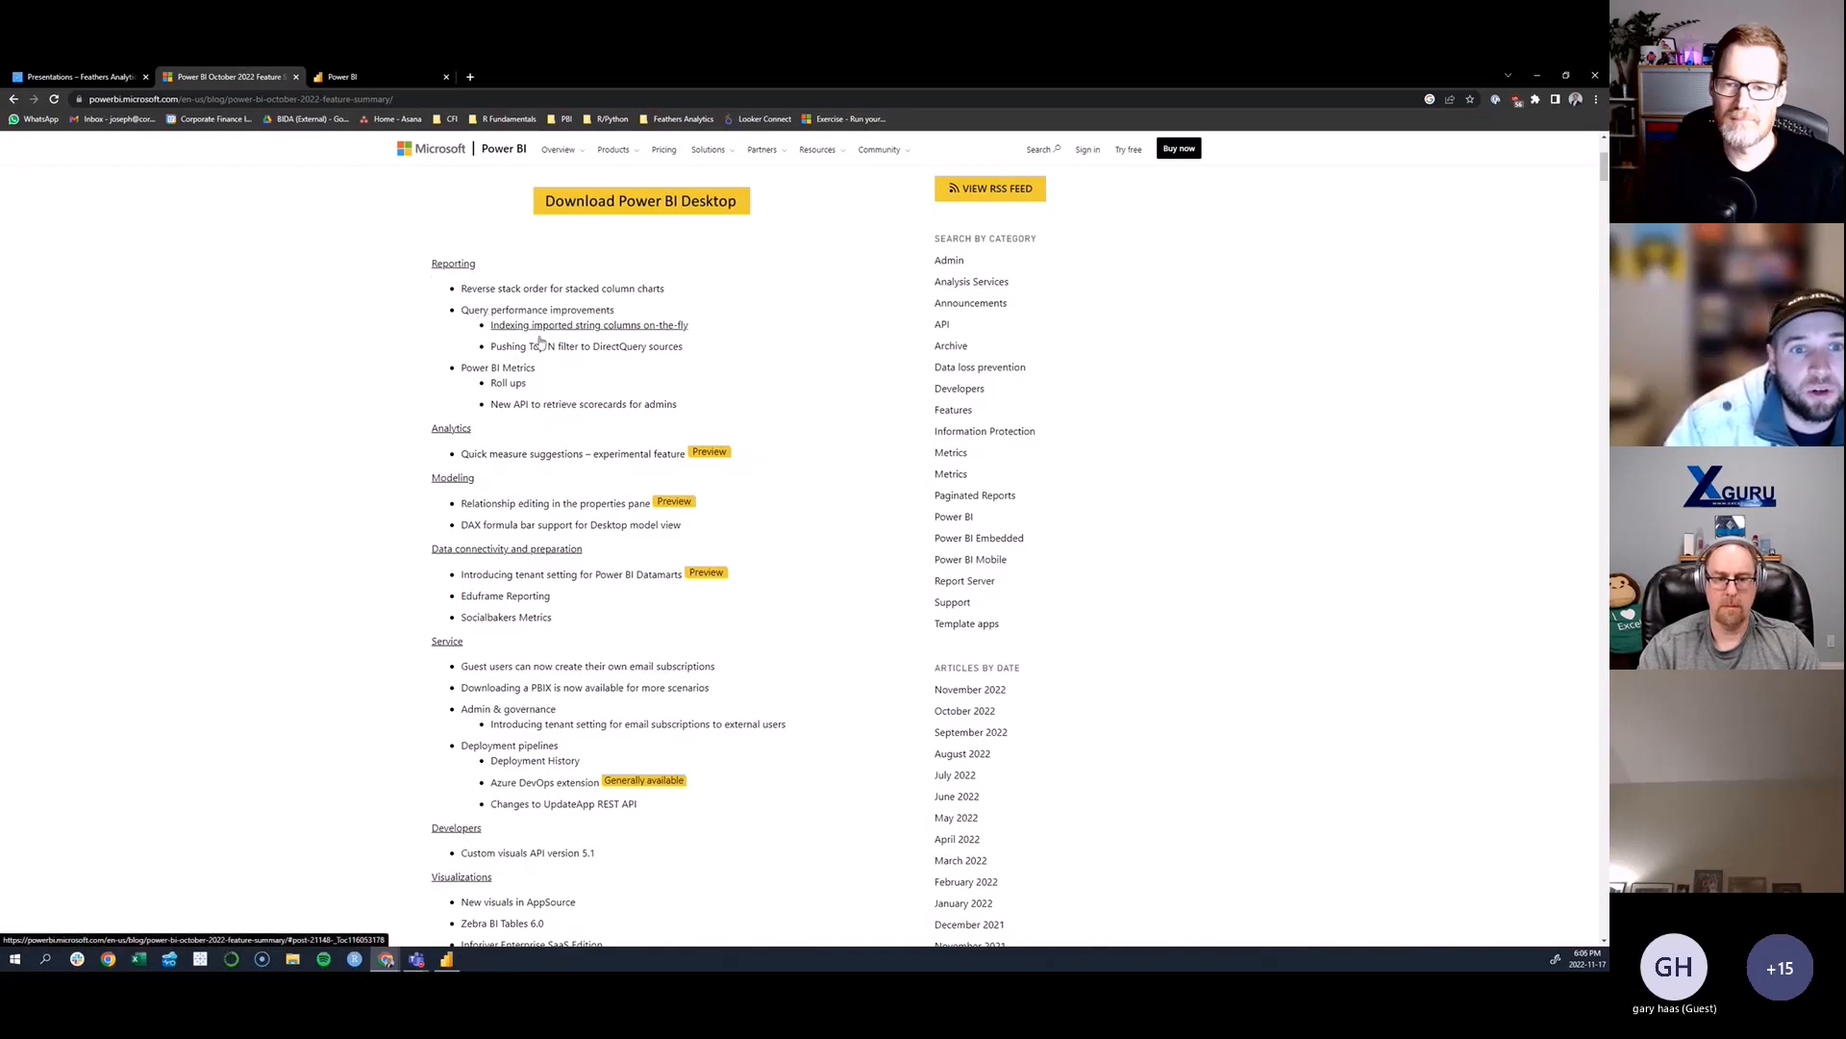
# - Switch to Power BI Desktop and turn on Reverse stack order for the columns of the Balance by Segment chart
pyautogui.click(448, 959)
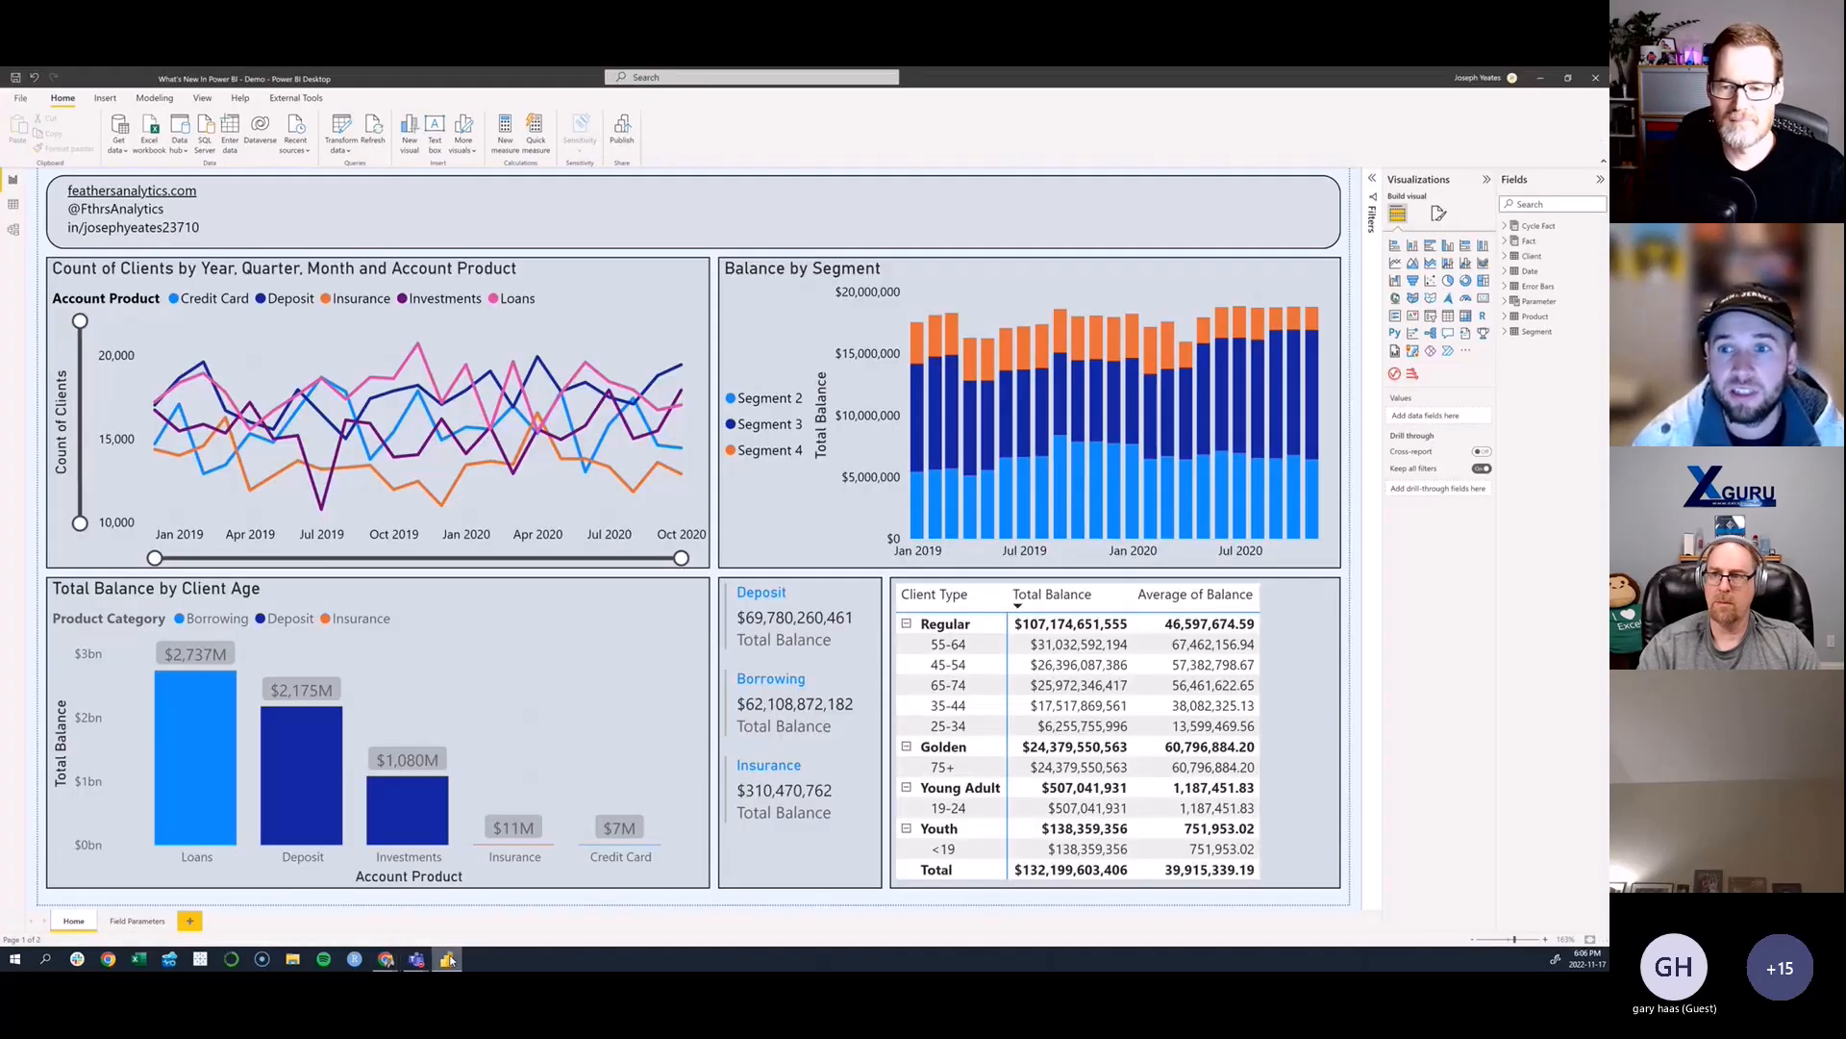
pyautogui.click(923, 303)
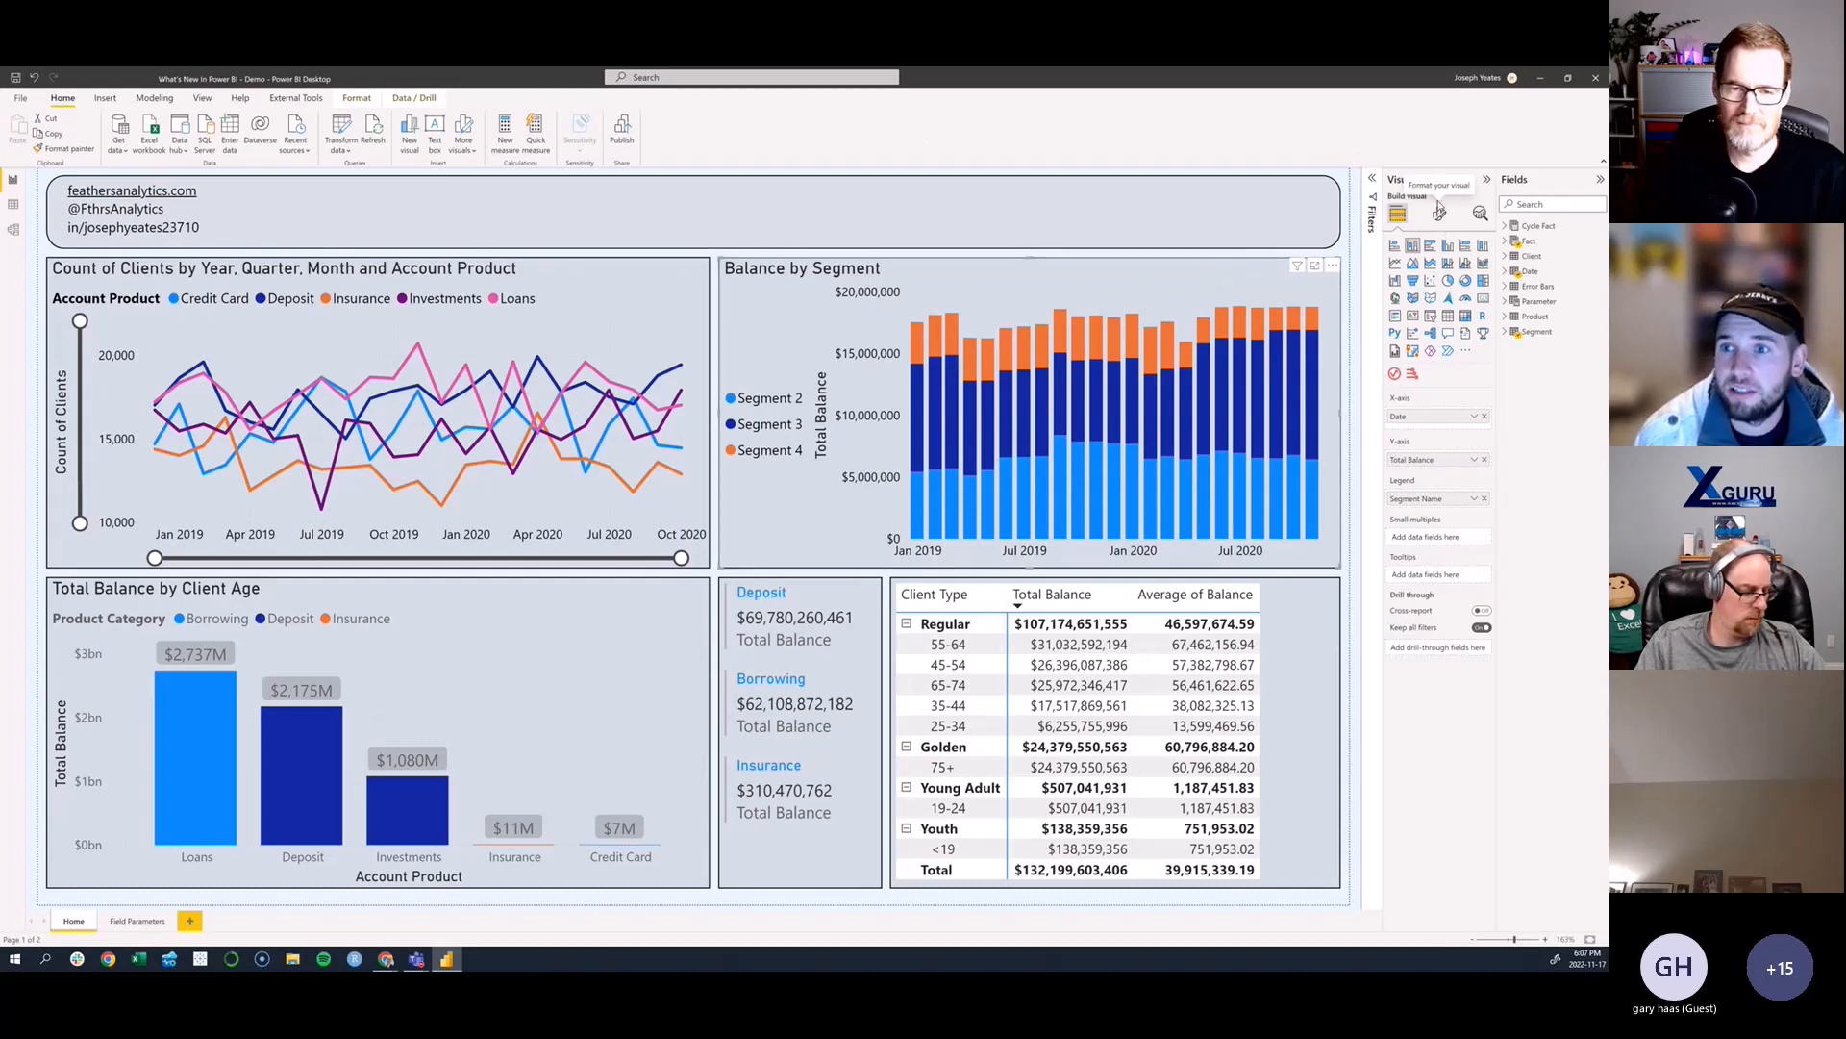
pyautogui.click(1439, 212)
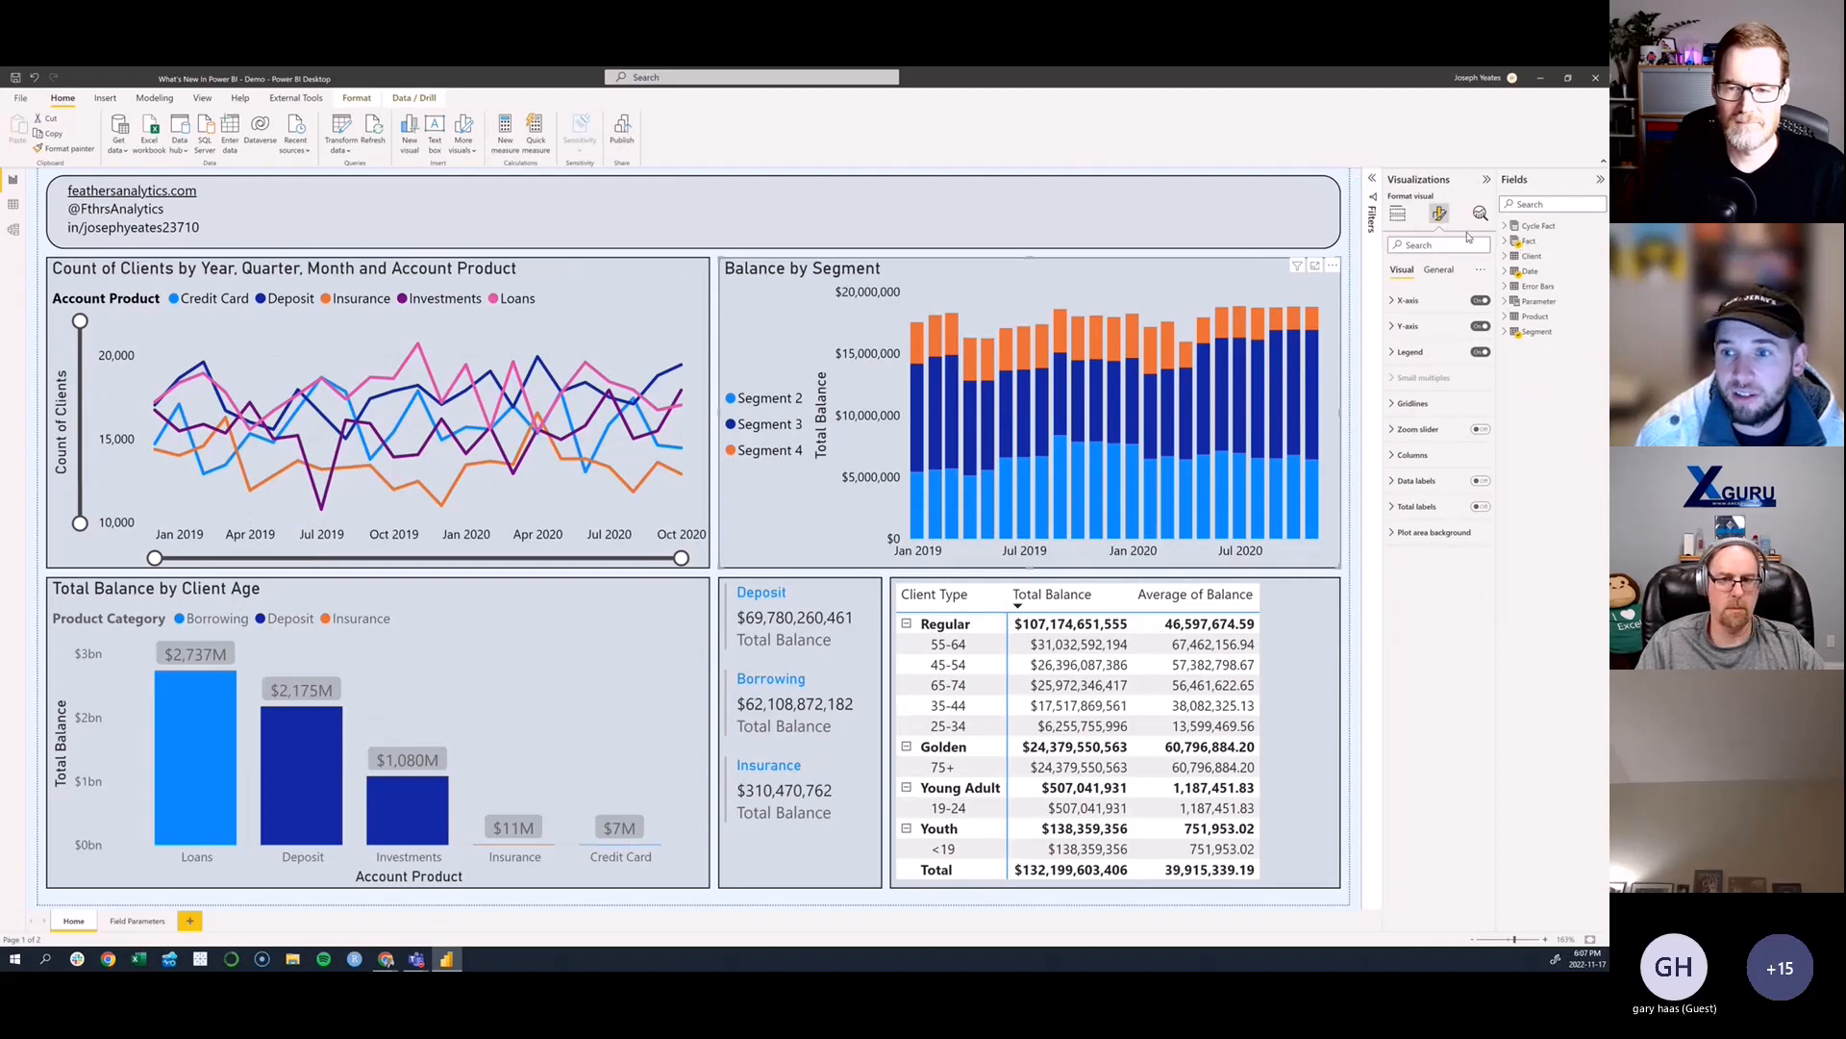
pyautogui.click(1394, 354)
pyautogui.click(1395, 354)
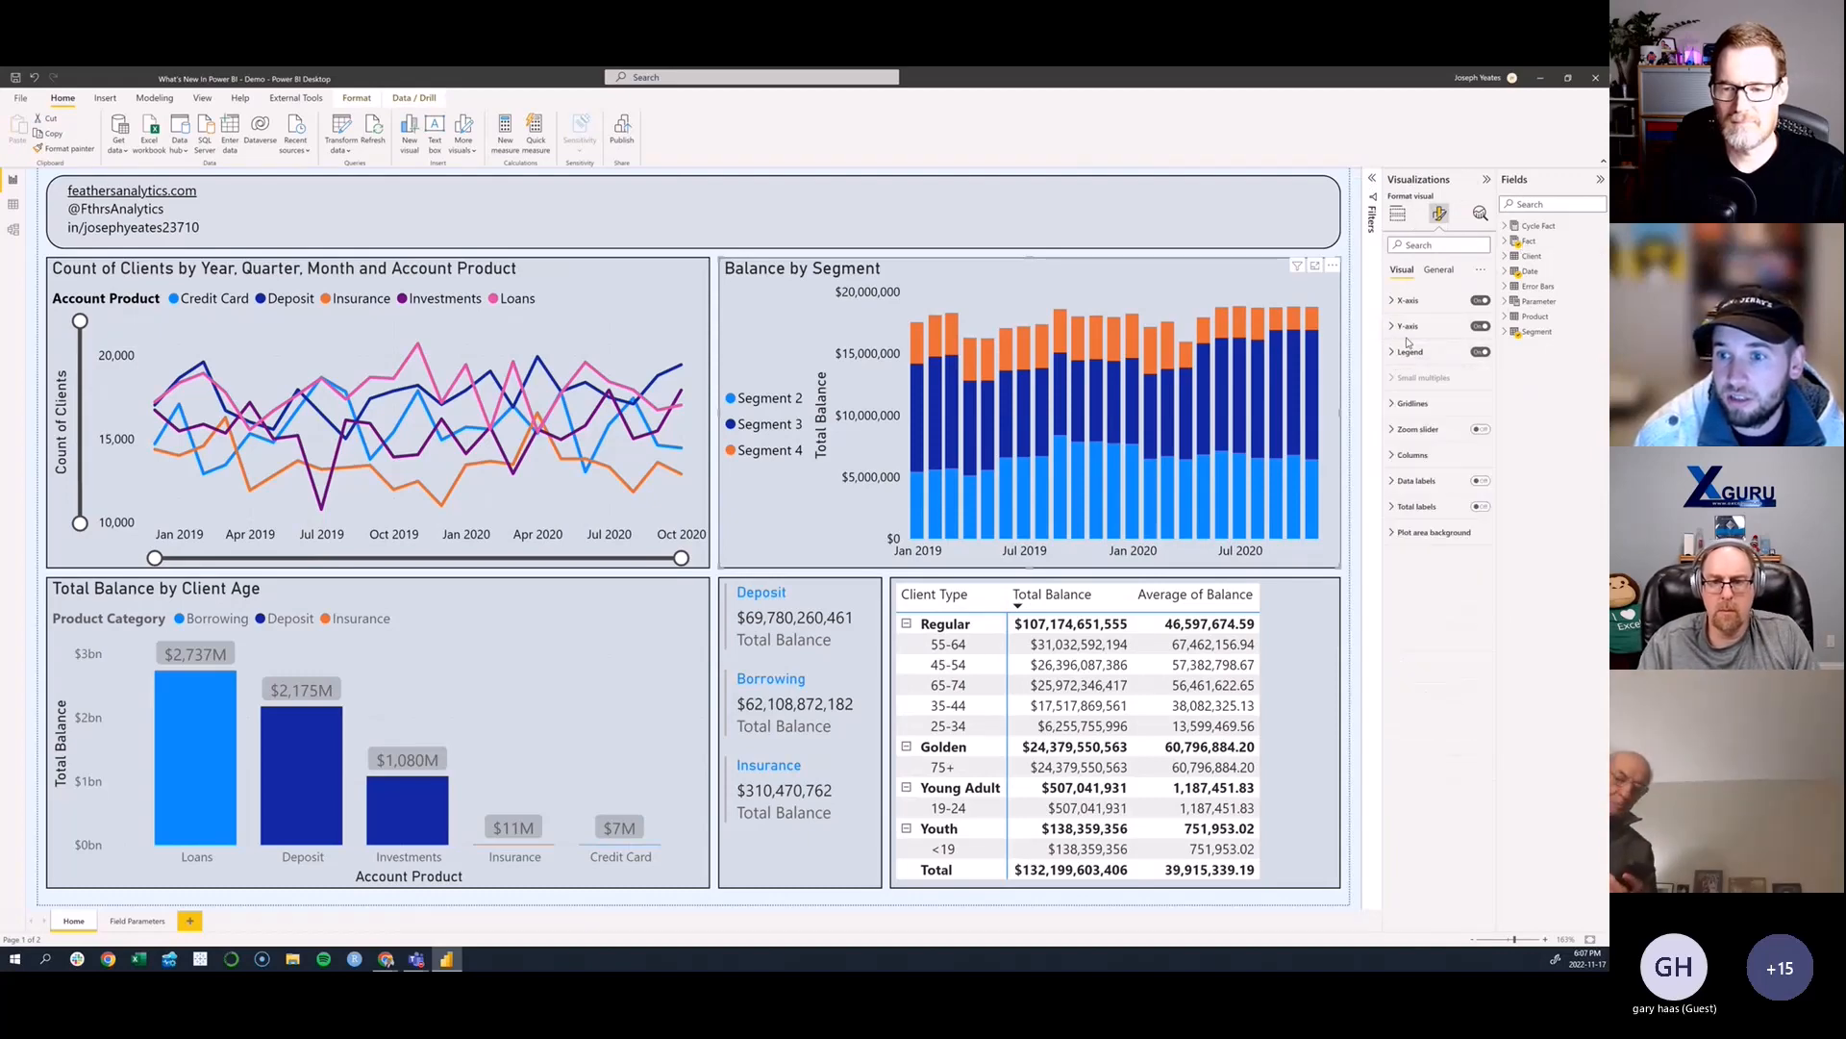
pyautogui.click(1393, 457)
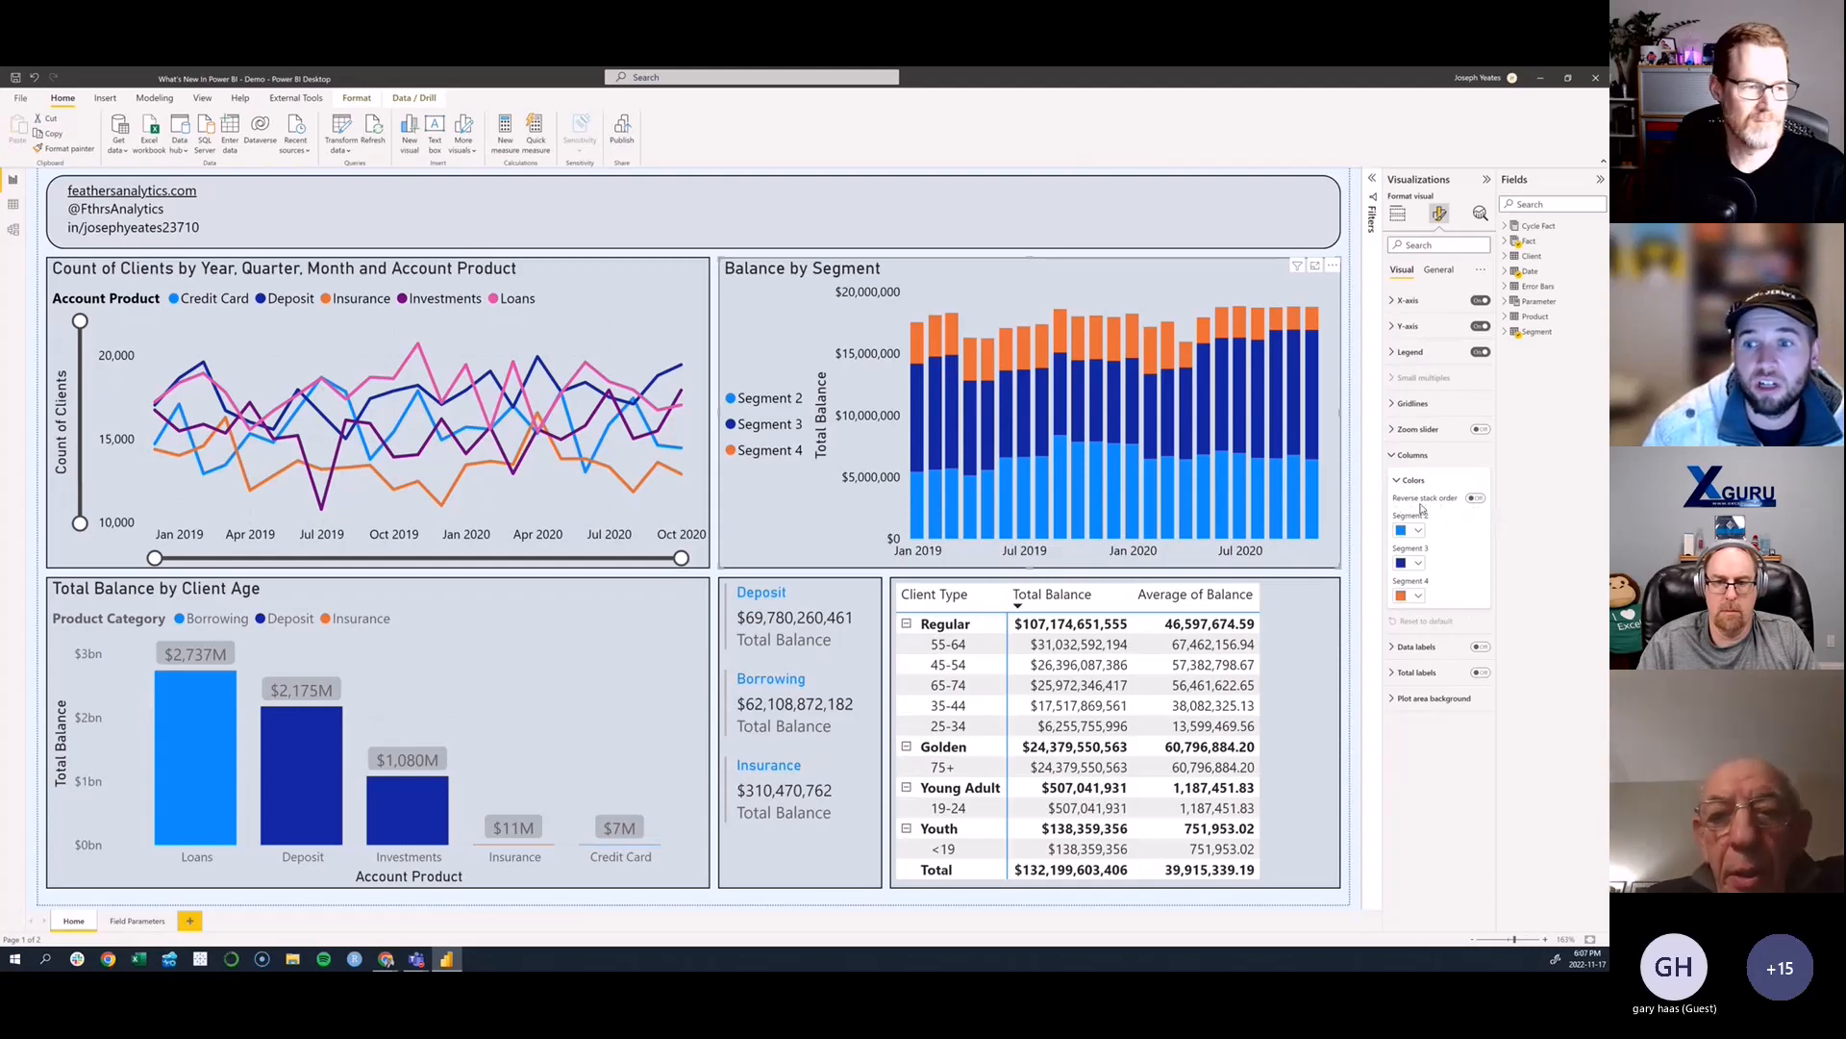
pyautogui.click(1471, 498)
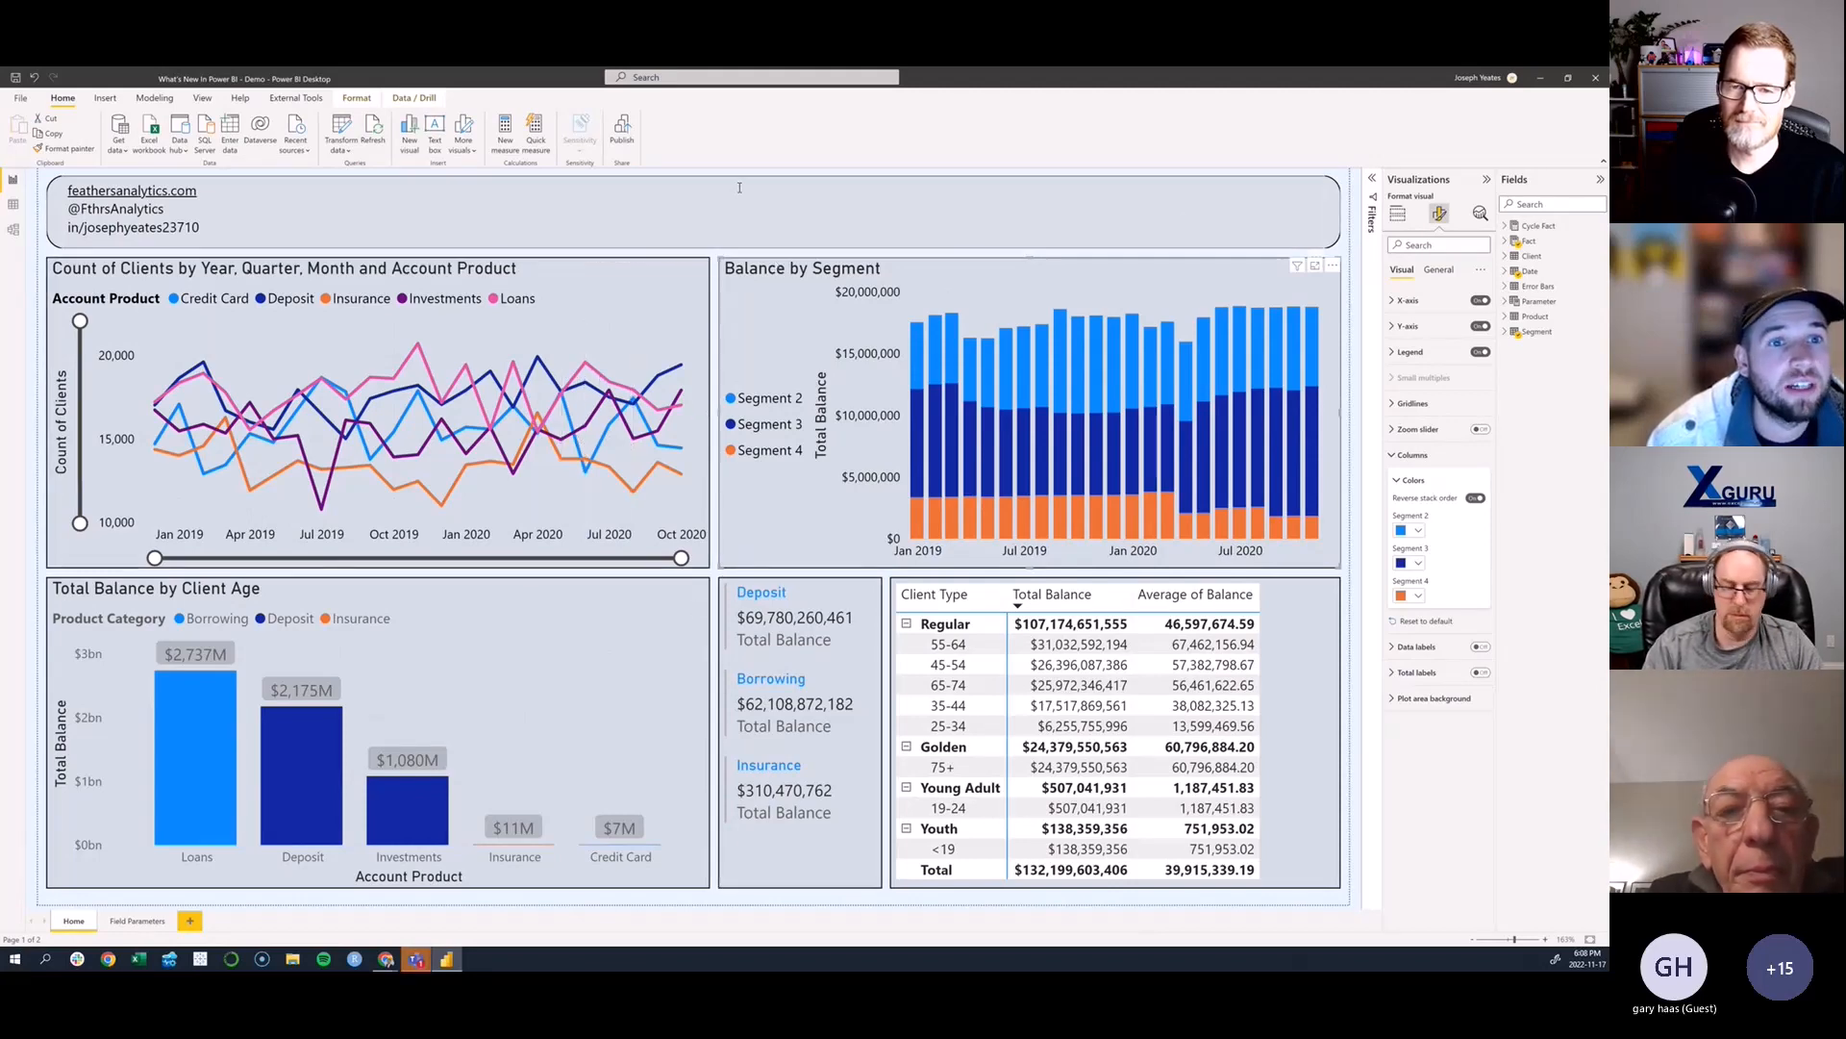
# - Start a new quick measure and choose Year-over-year change as its calculation
pyautogui.click(537, 135)
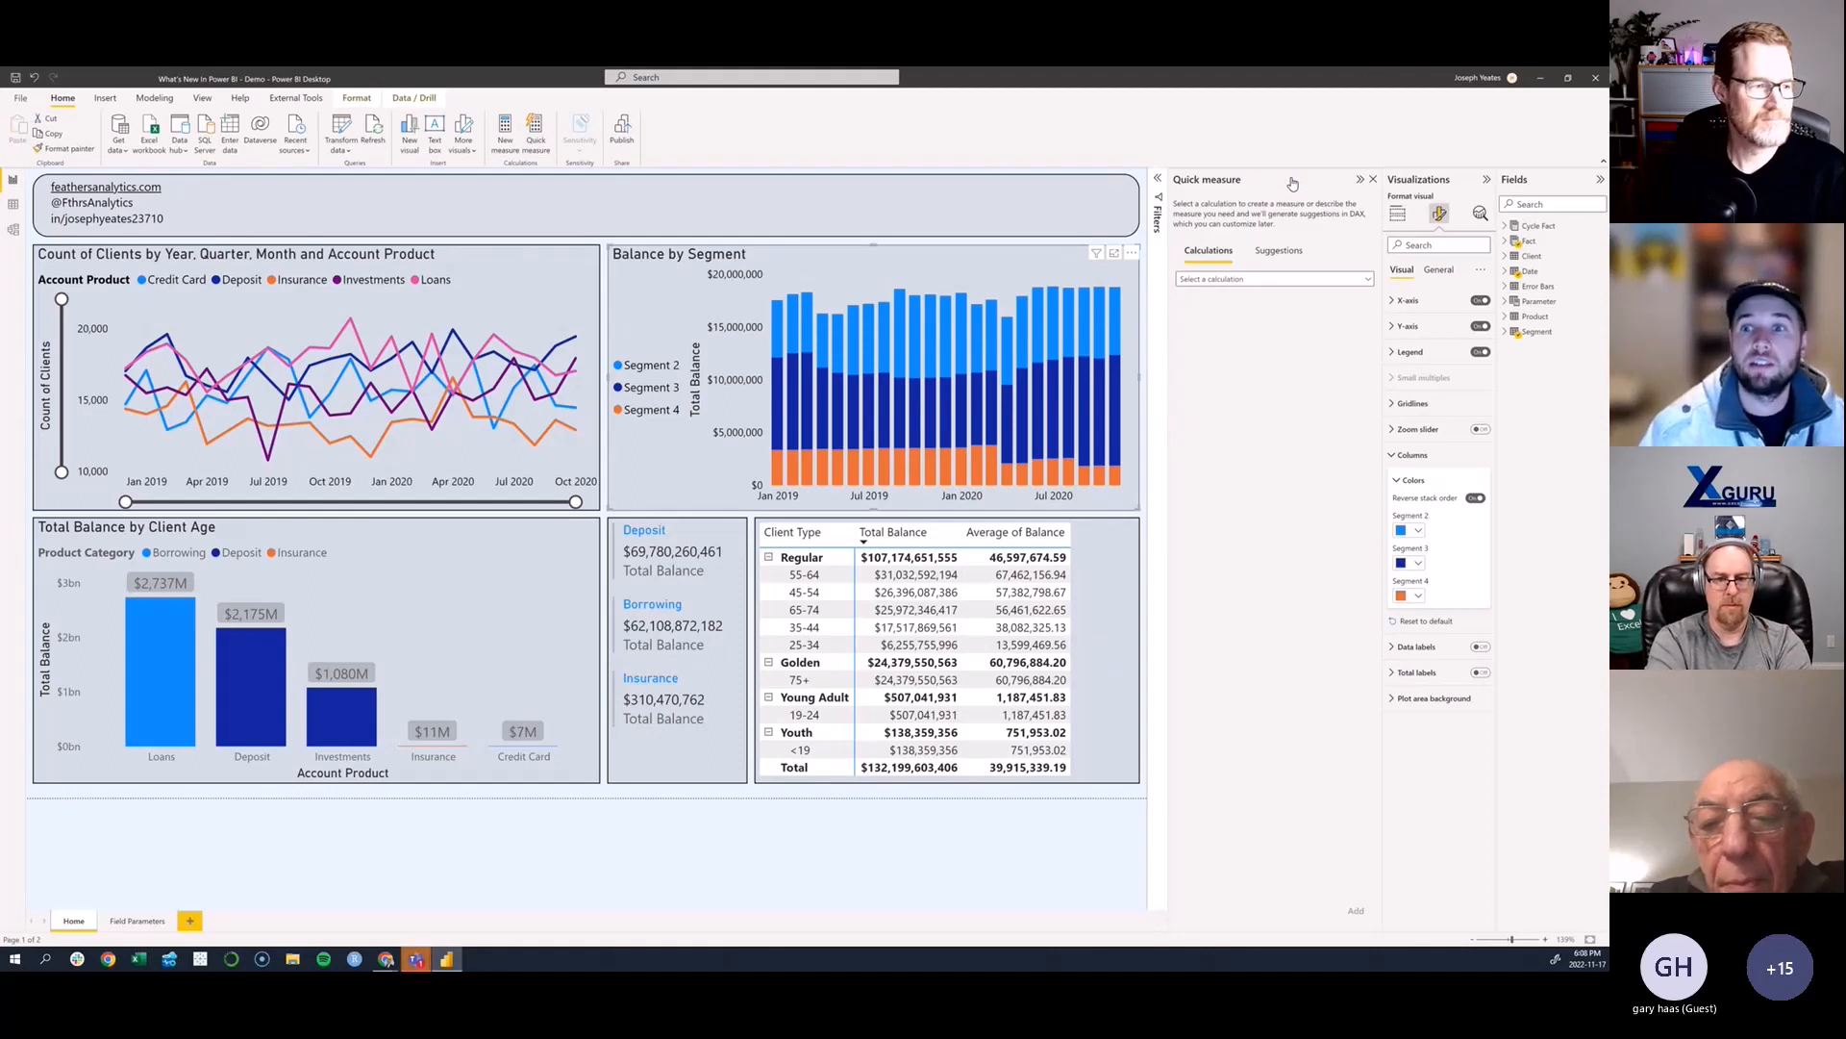
pyautogui.click(1362, 281)
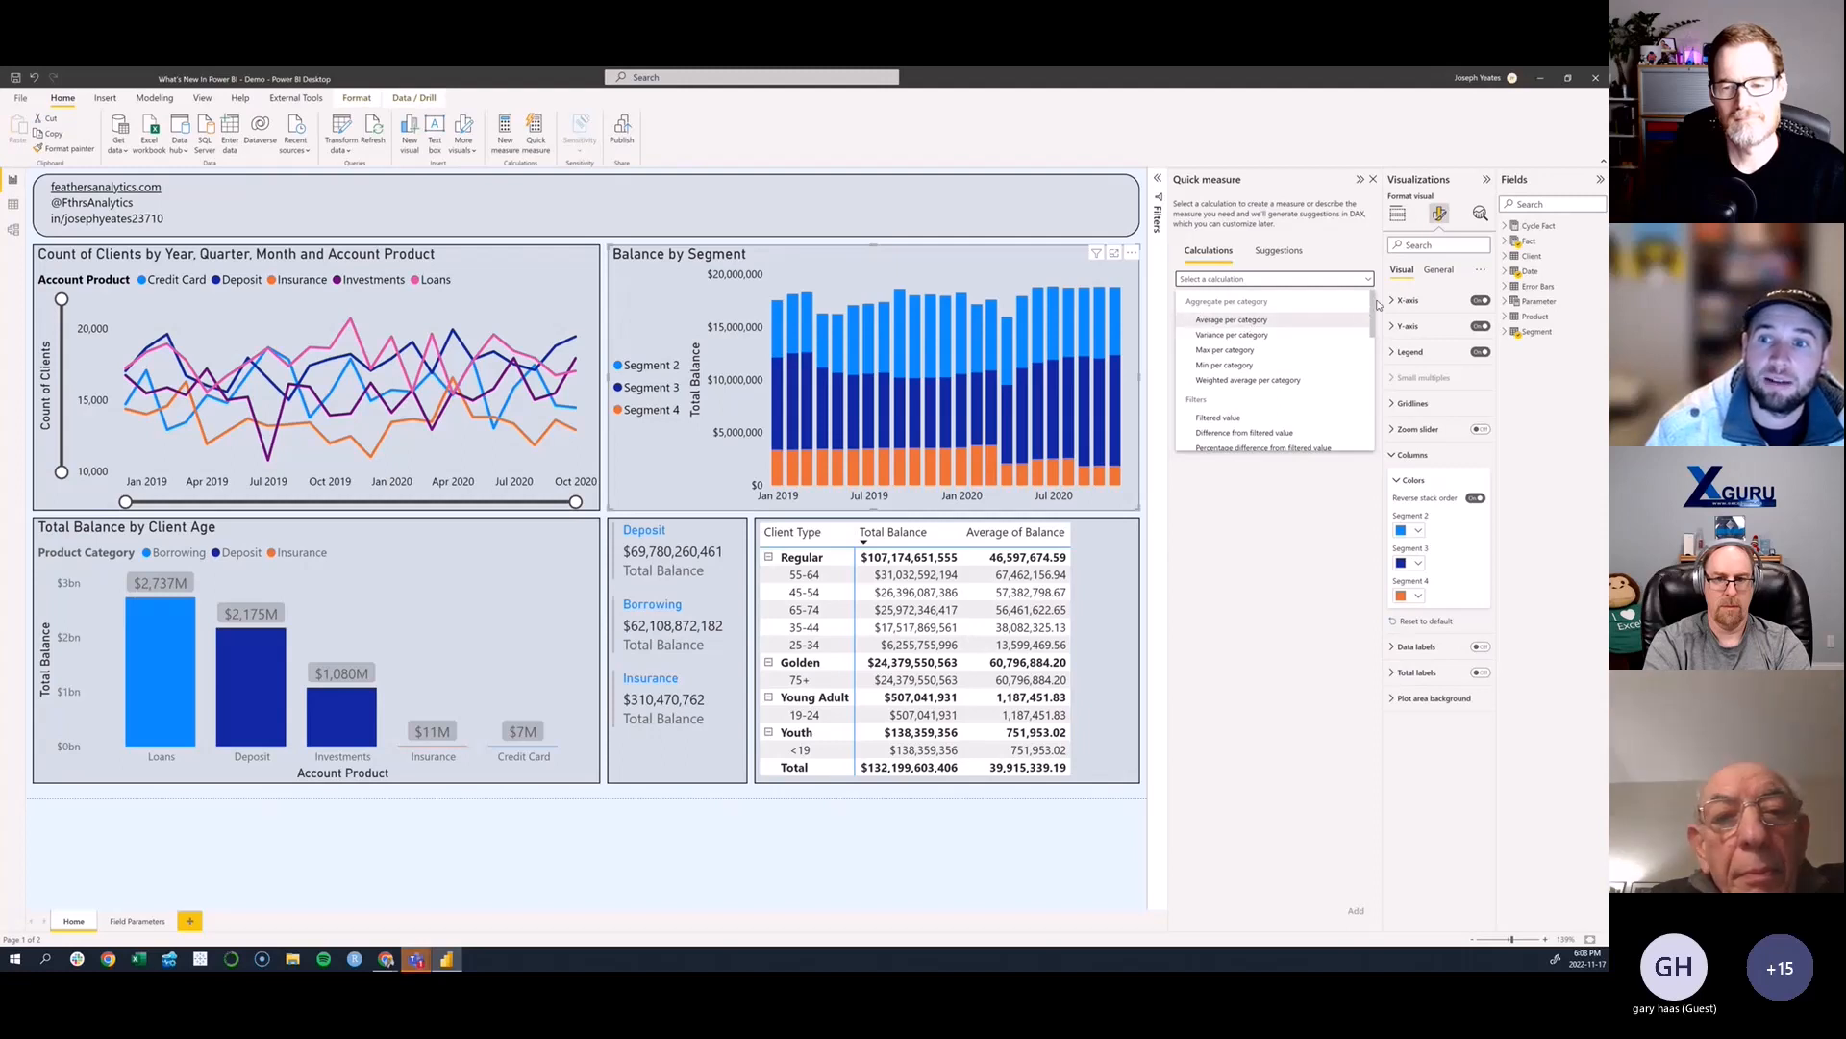
pyautogui.scroll(-2, 1373, 308)
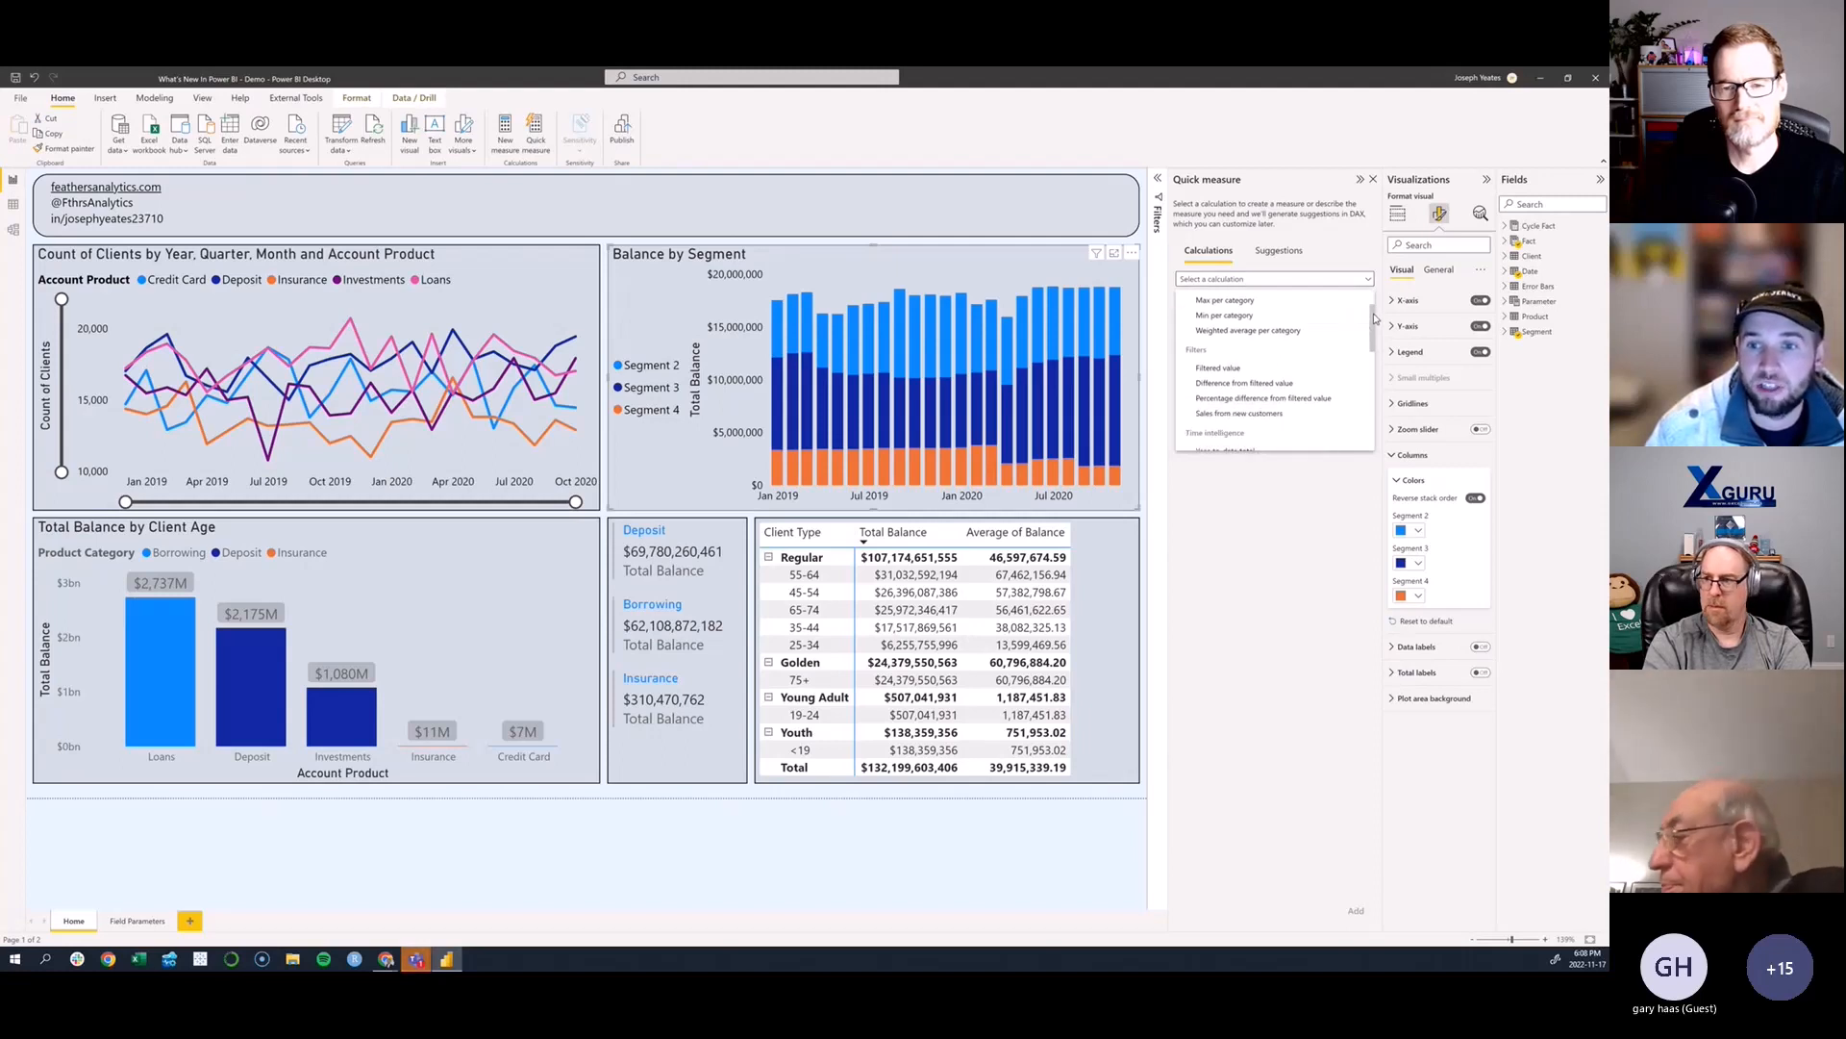
pyautogui.scroll(-2, 1365, 336)
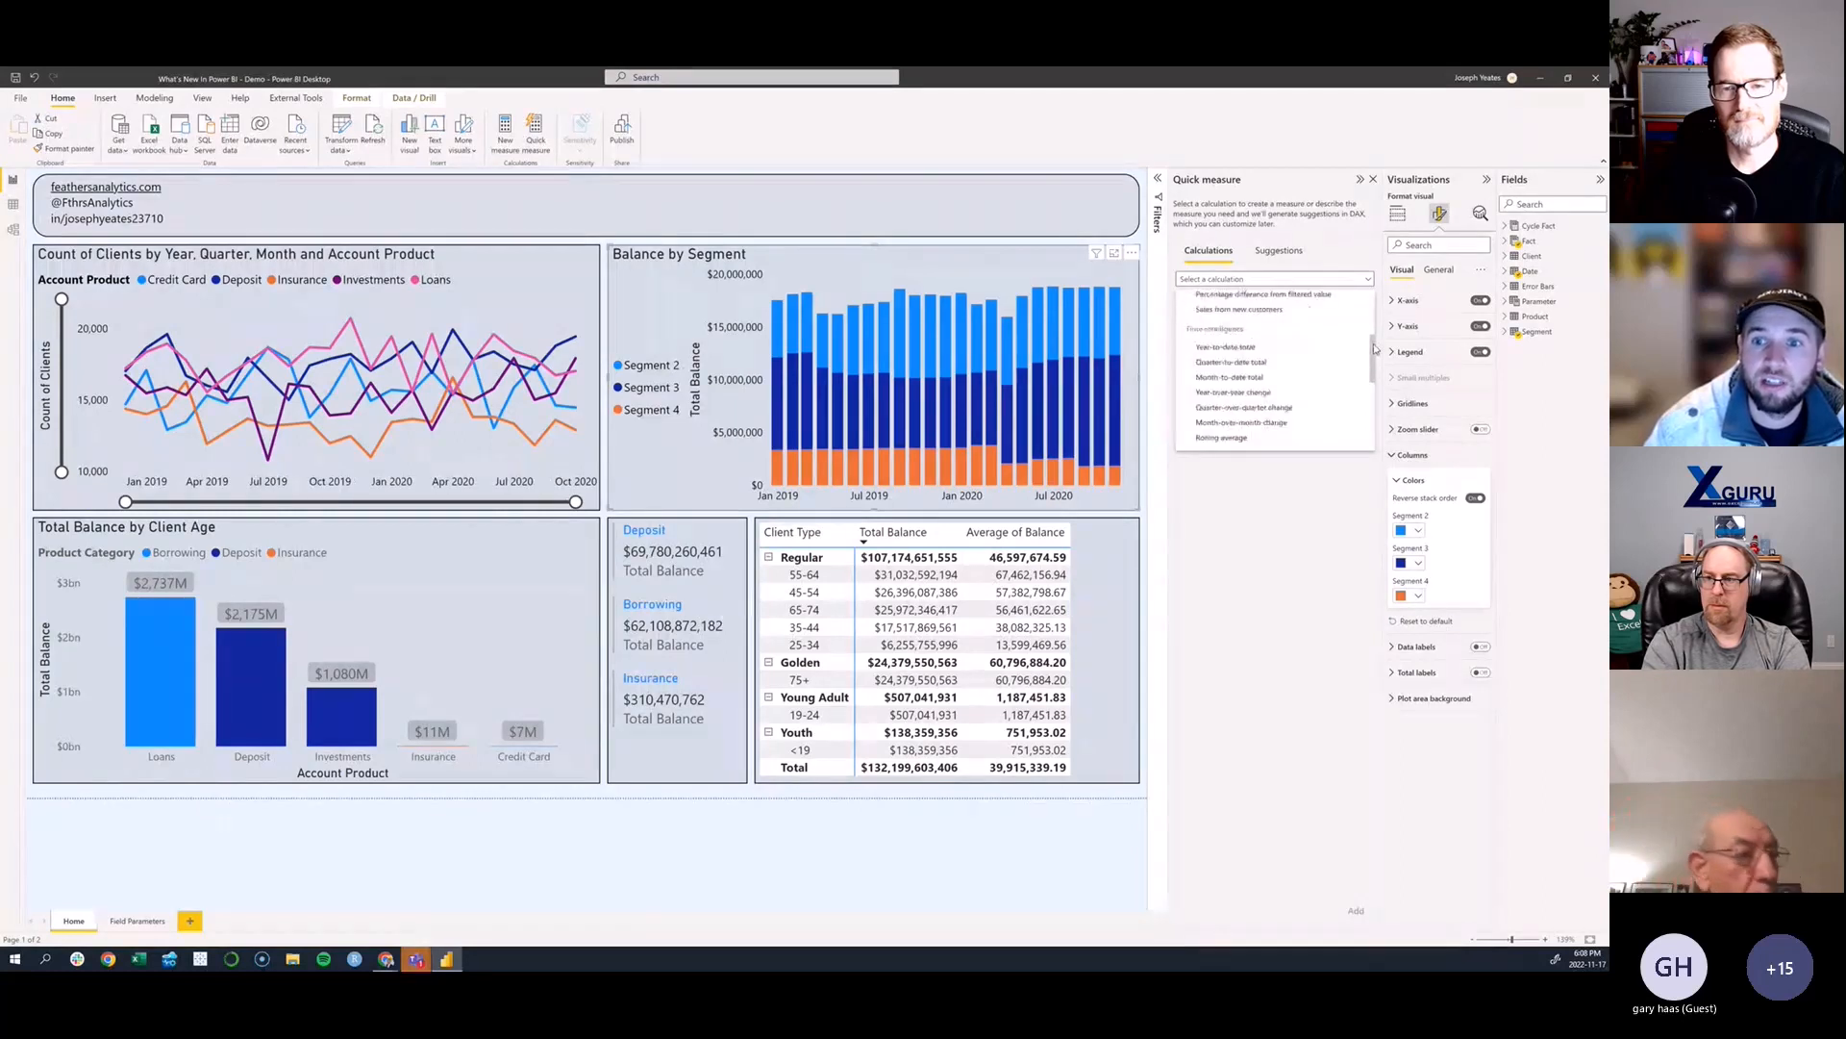
pyautogui.scroll(-1, 1300, 360)
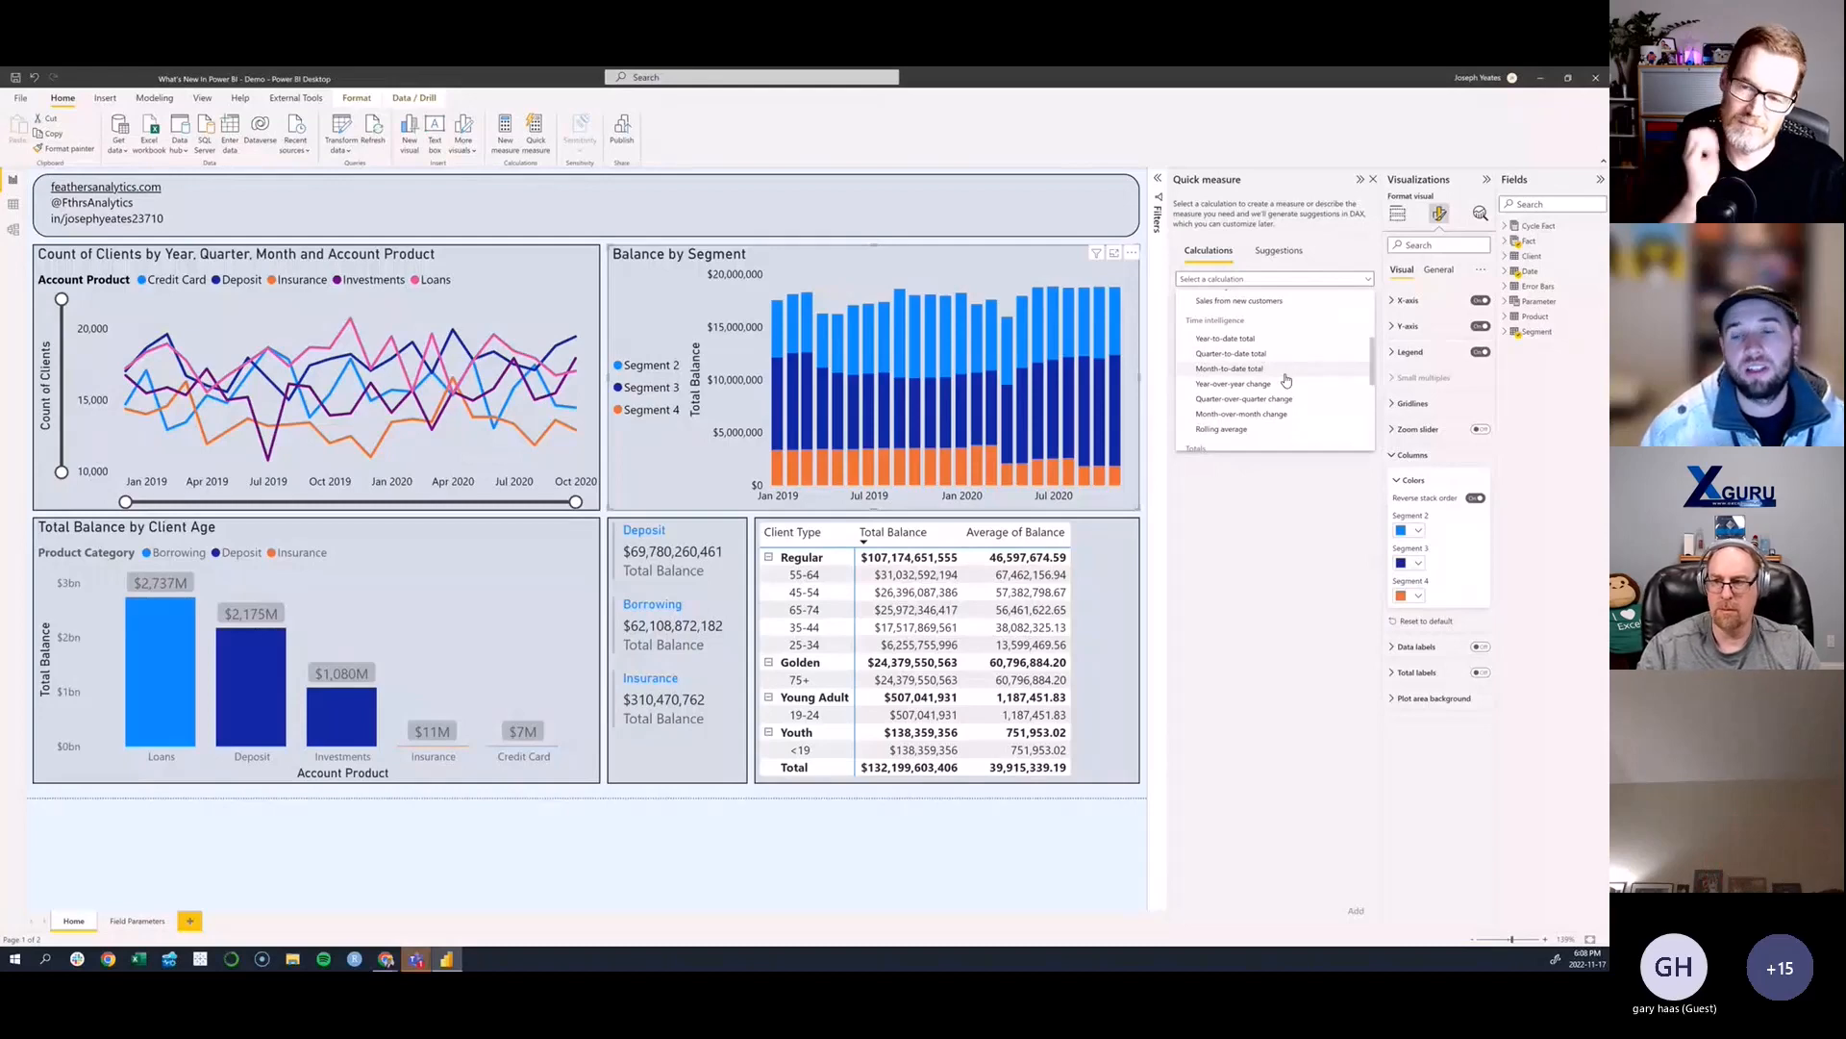
pyautogui.click(1285, 384)
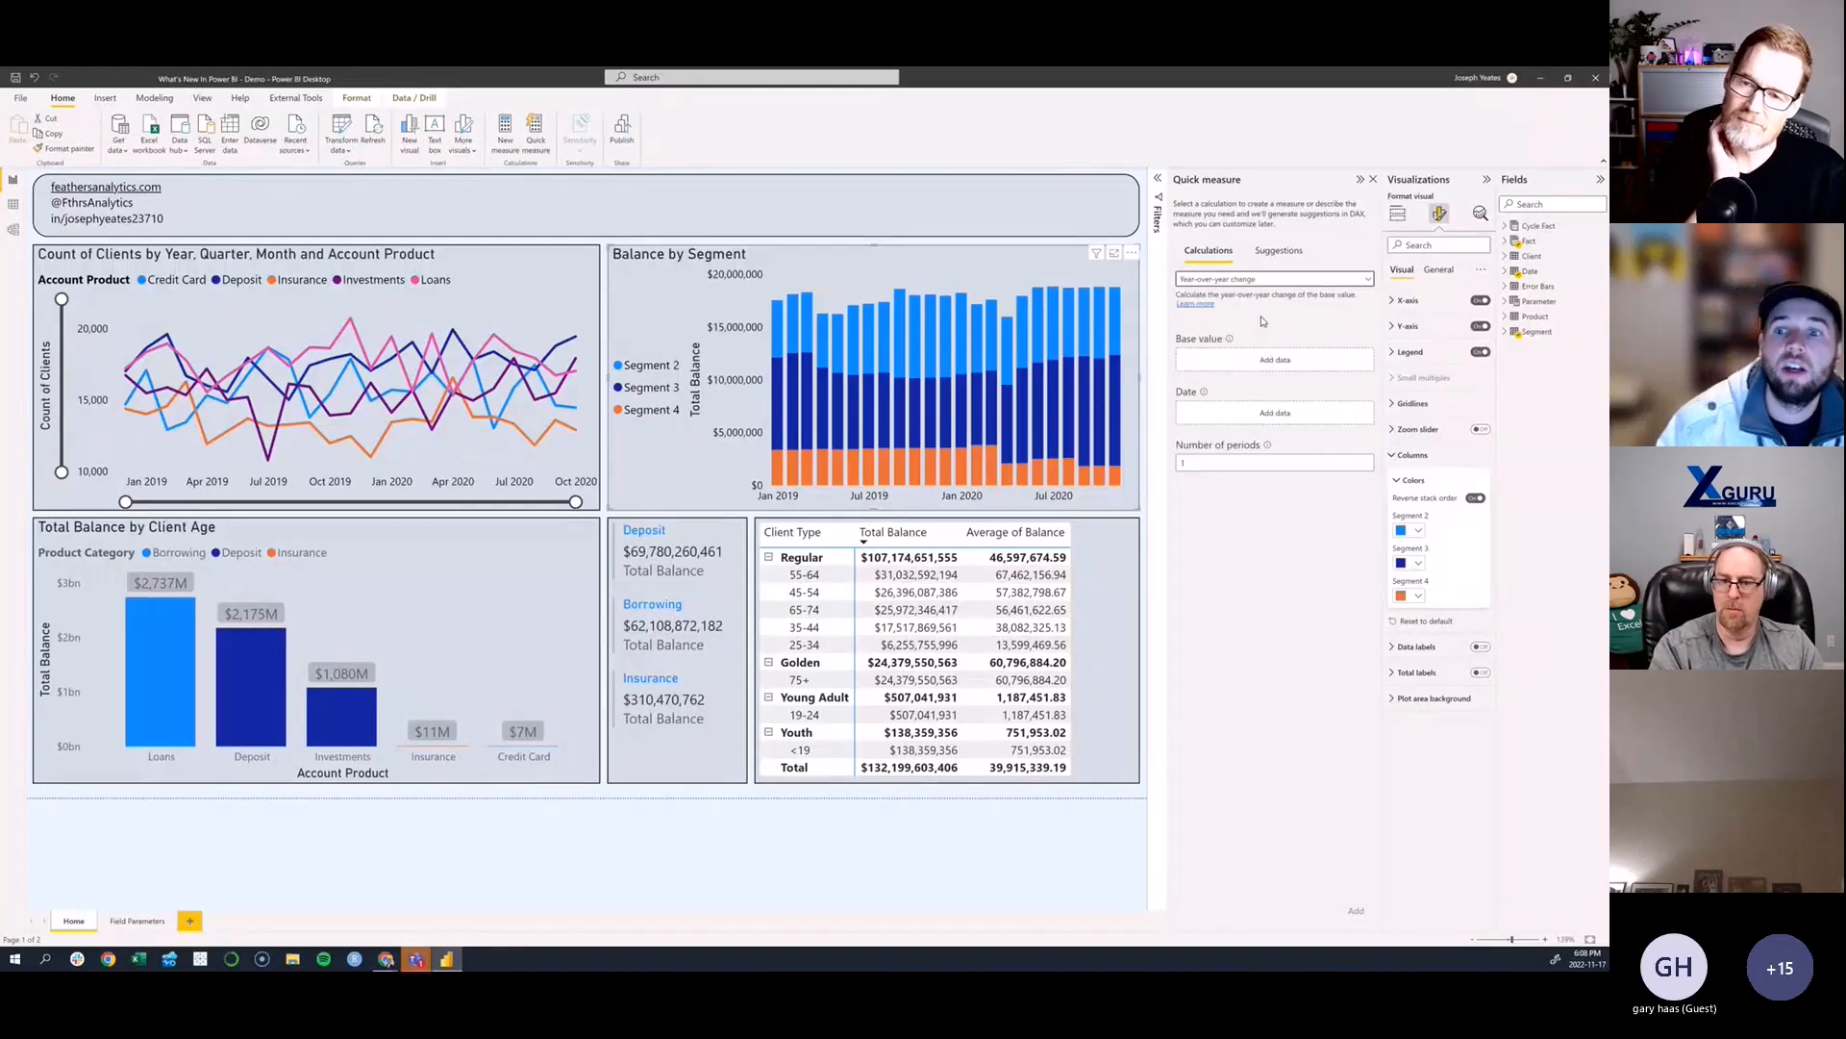
# - Assign Date from the Date table as the date and Total Balance from the Fact table as the base value, then add the measure
pyautogui.click(1508, 272)
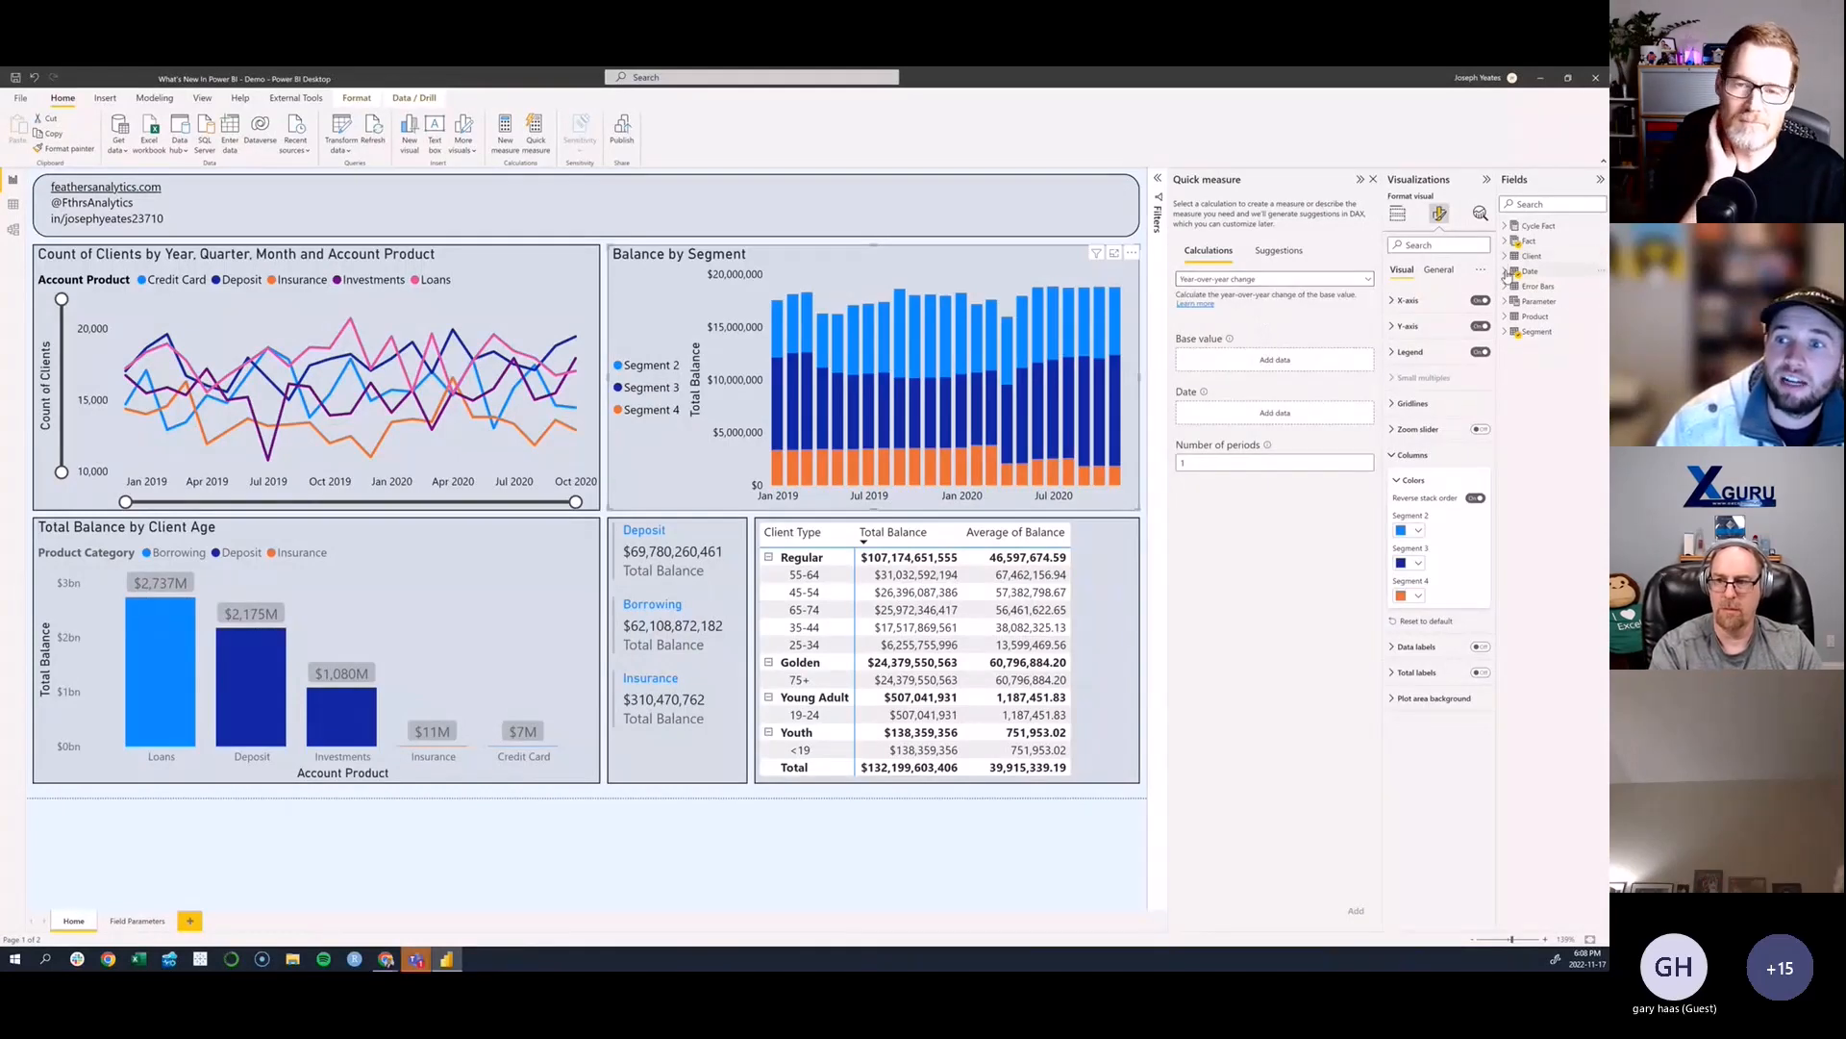
pyautogui.moveTo(1551, 285); pyautogui.dragTo(1270, 415)
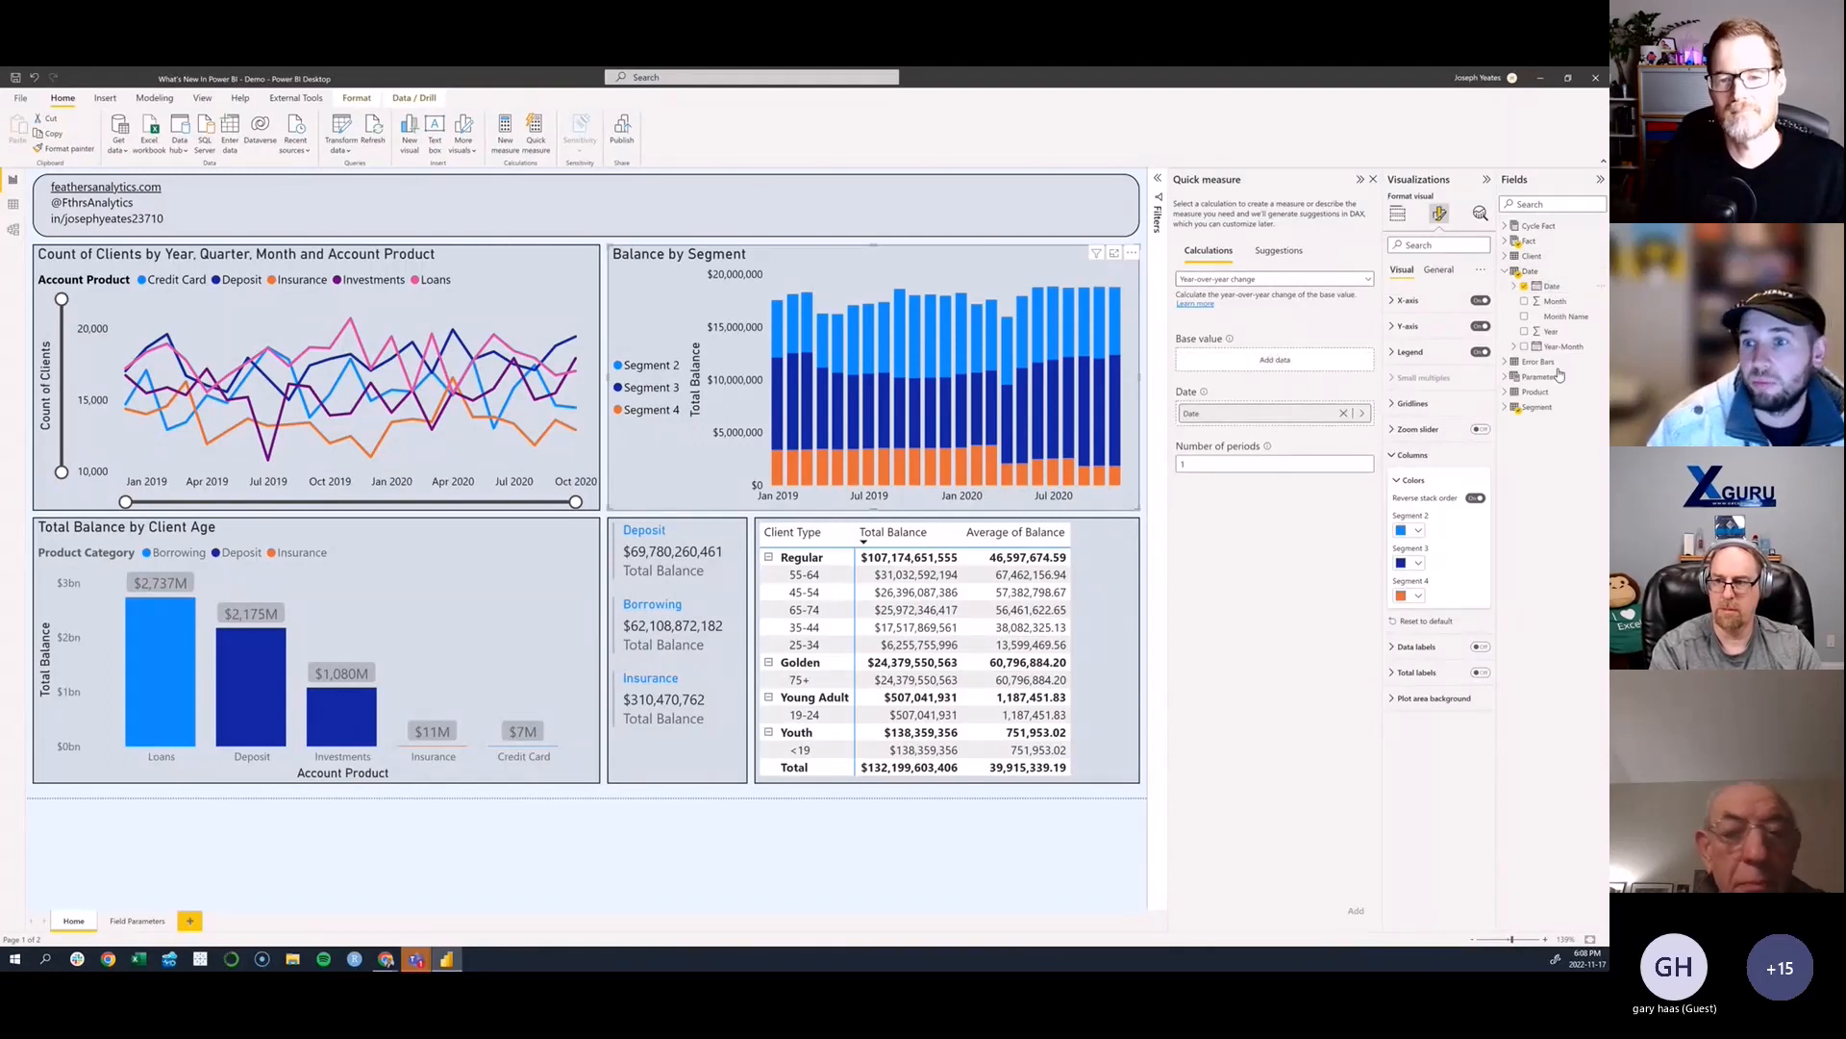
pyautogui.click(1506, 242)
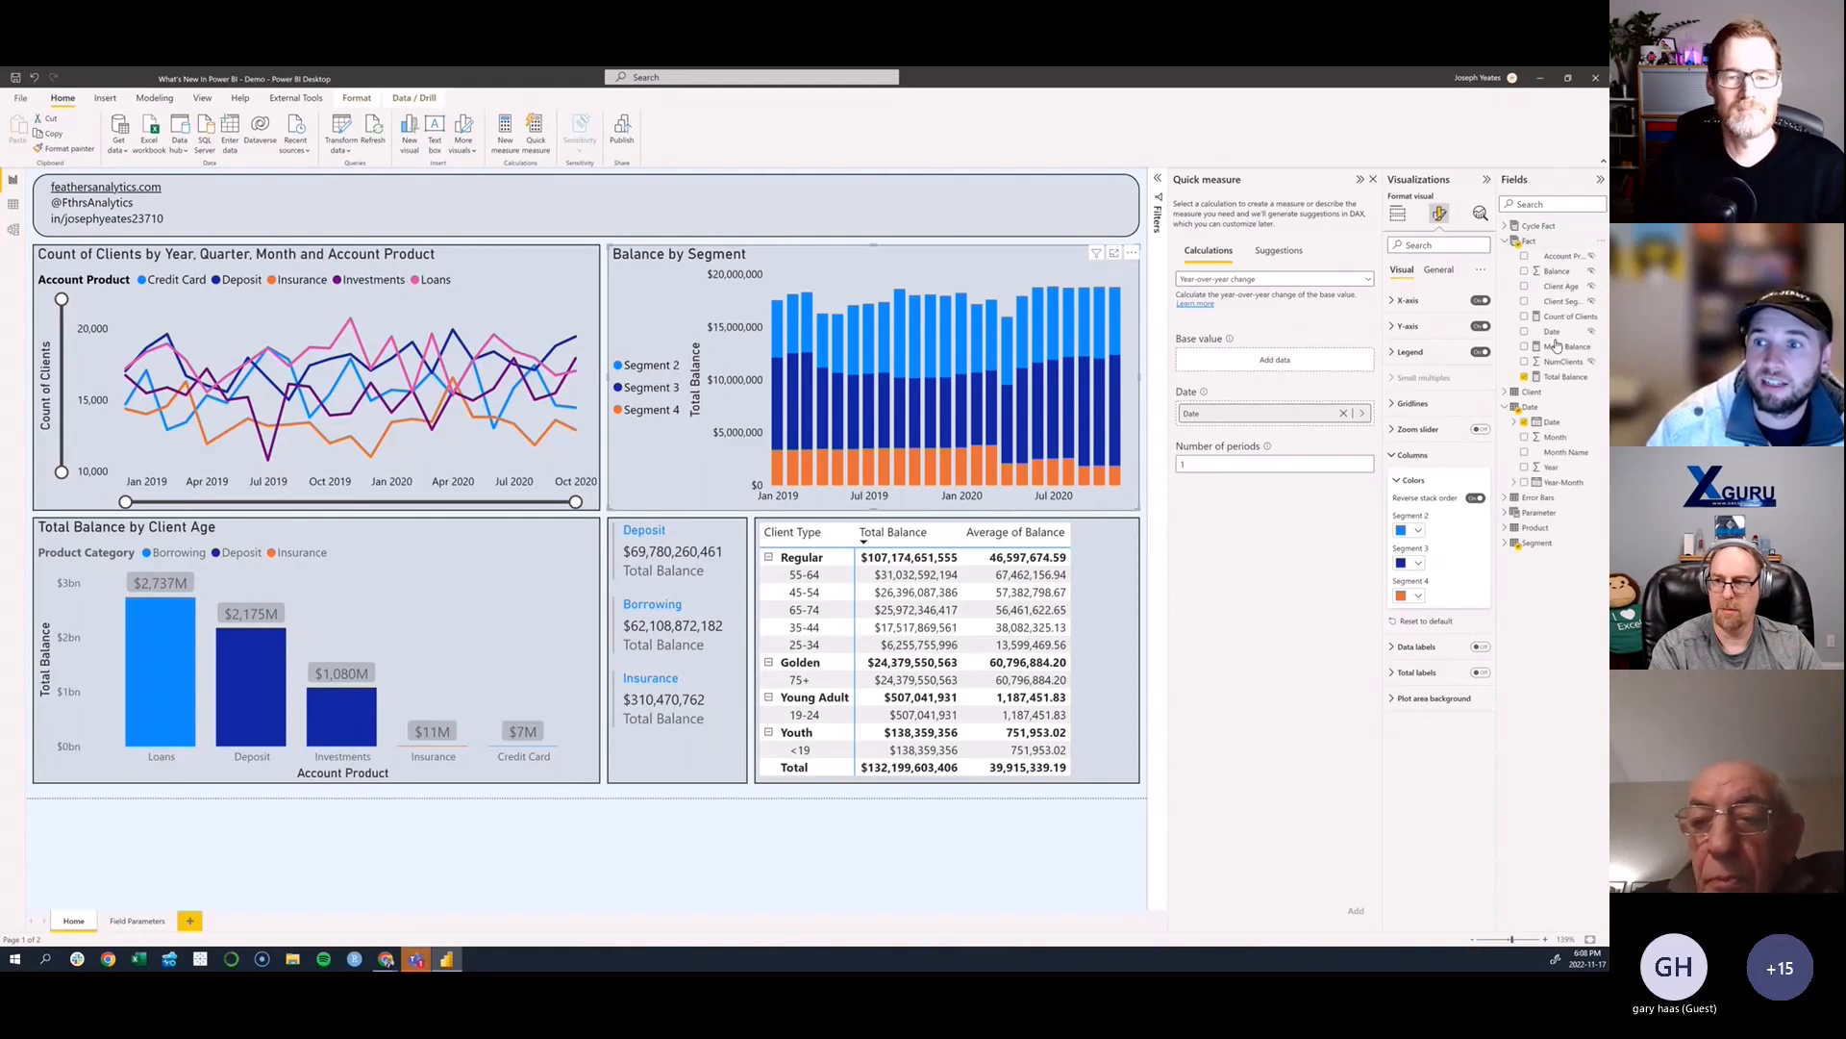
pyautogui.moveTo(1565, 376); pyautogui.dragTo(1296, 362)
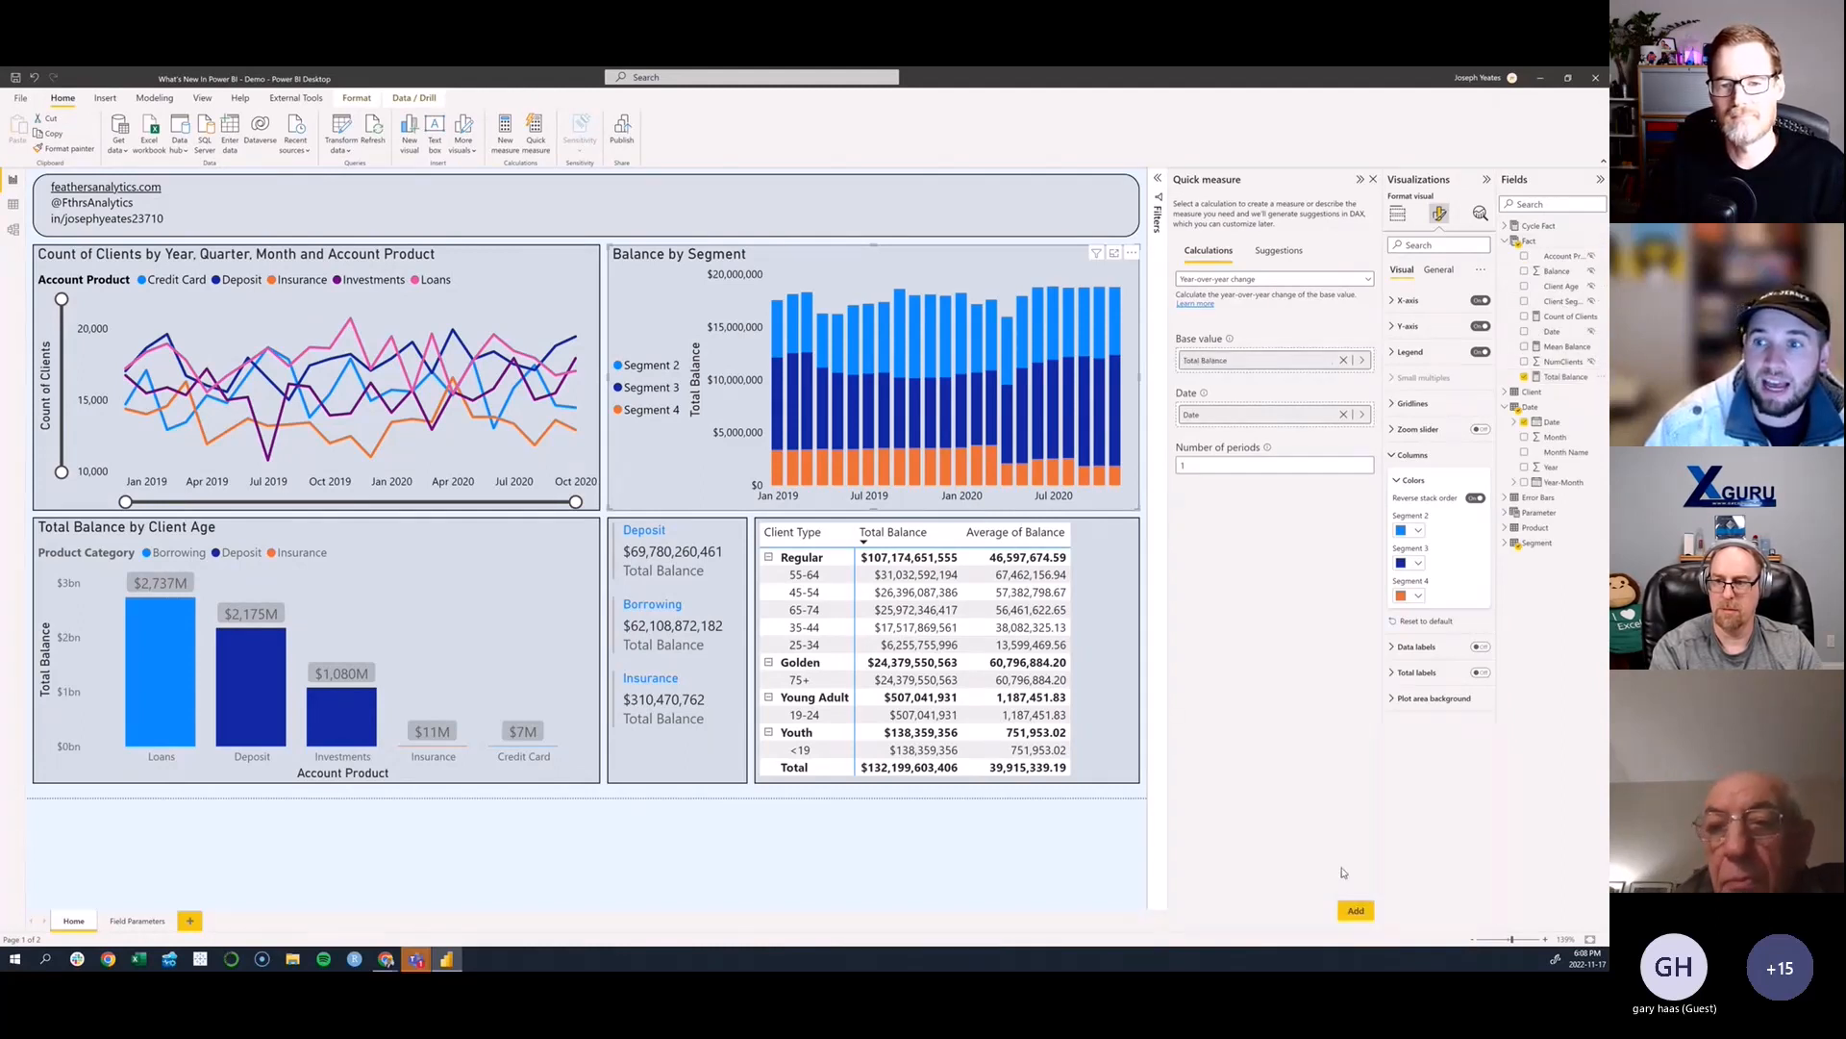
pyautogui.click(1355, 909)
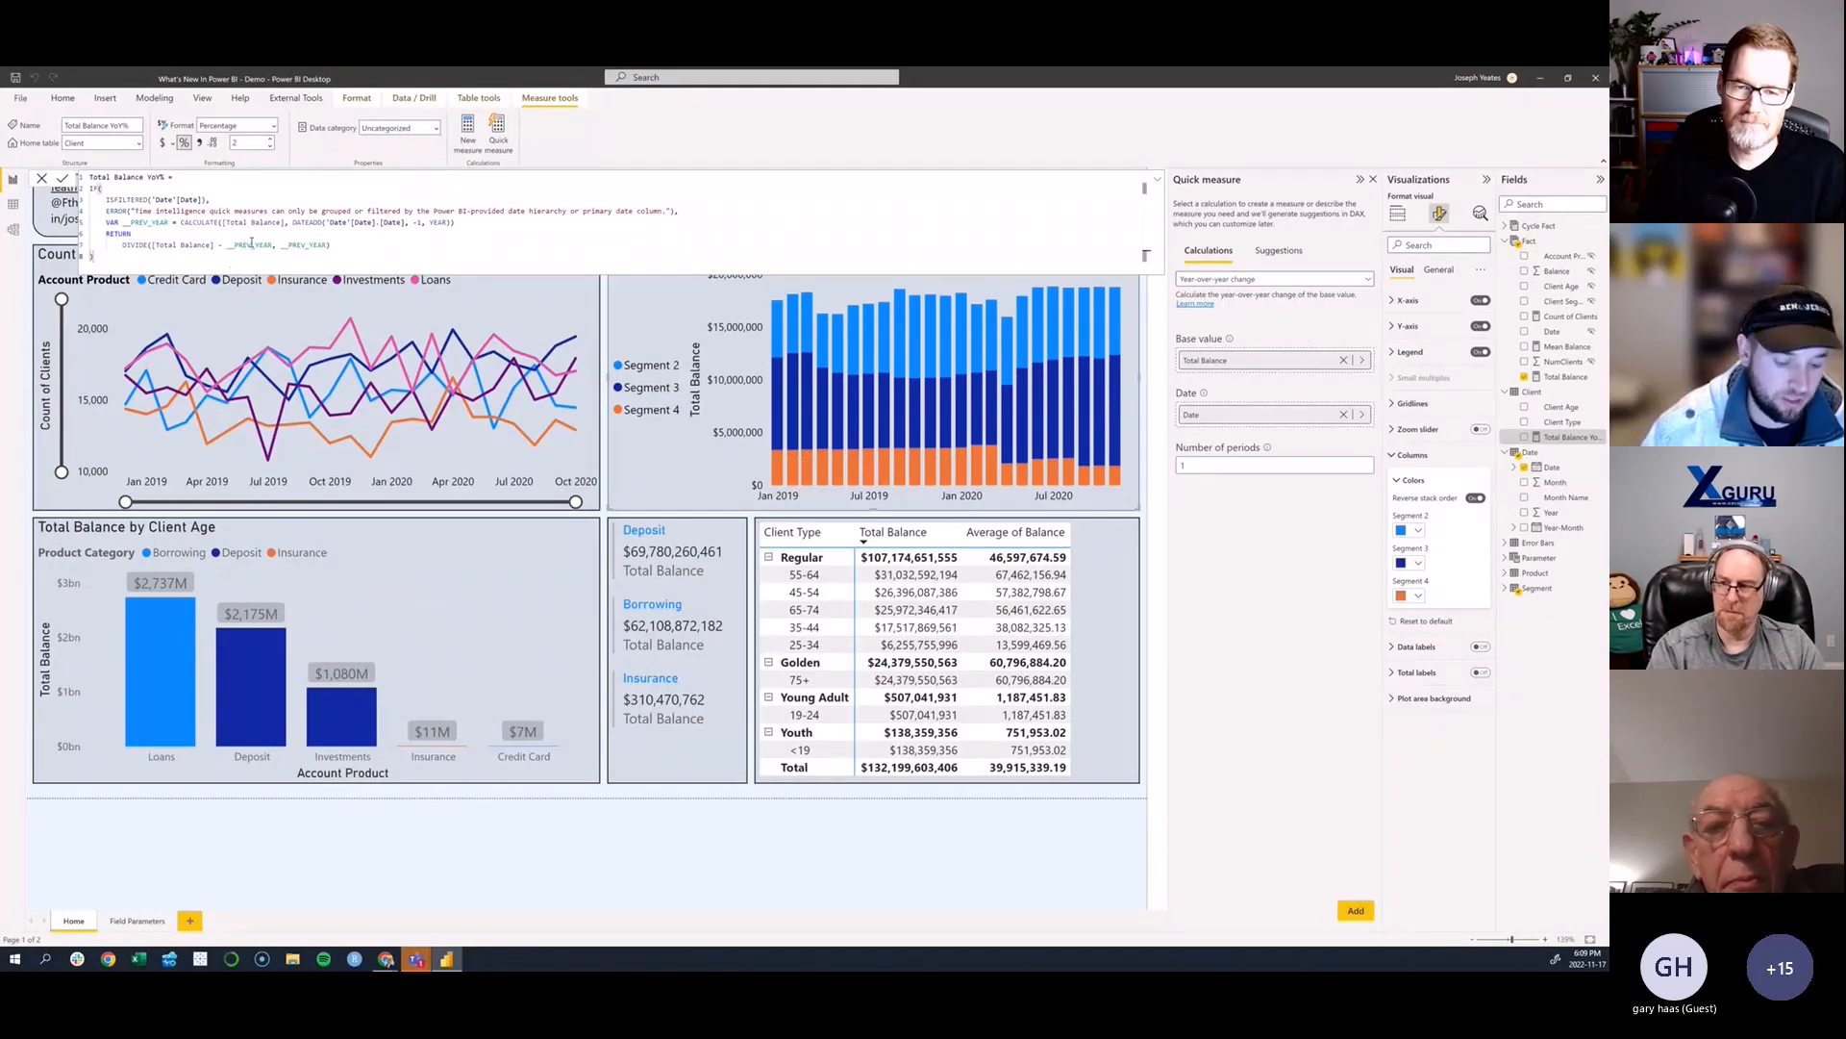
# - Enlarge the measure's DAX formula for reading and dismiss the error dialogs without sending a report
pyautogui.scroll(1, 277, 243)
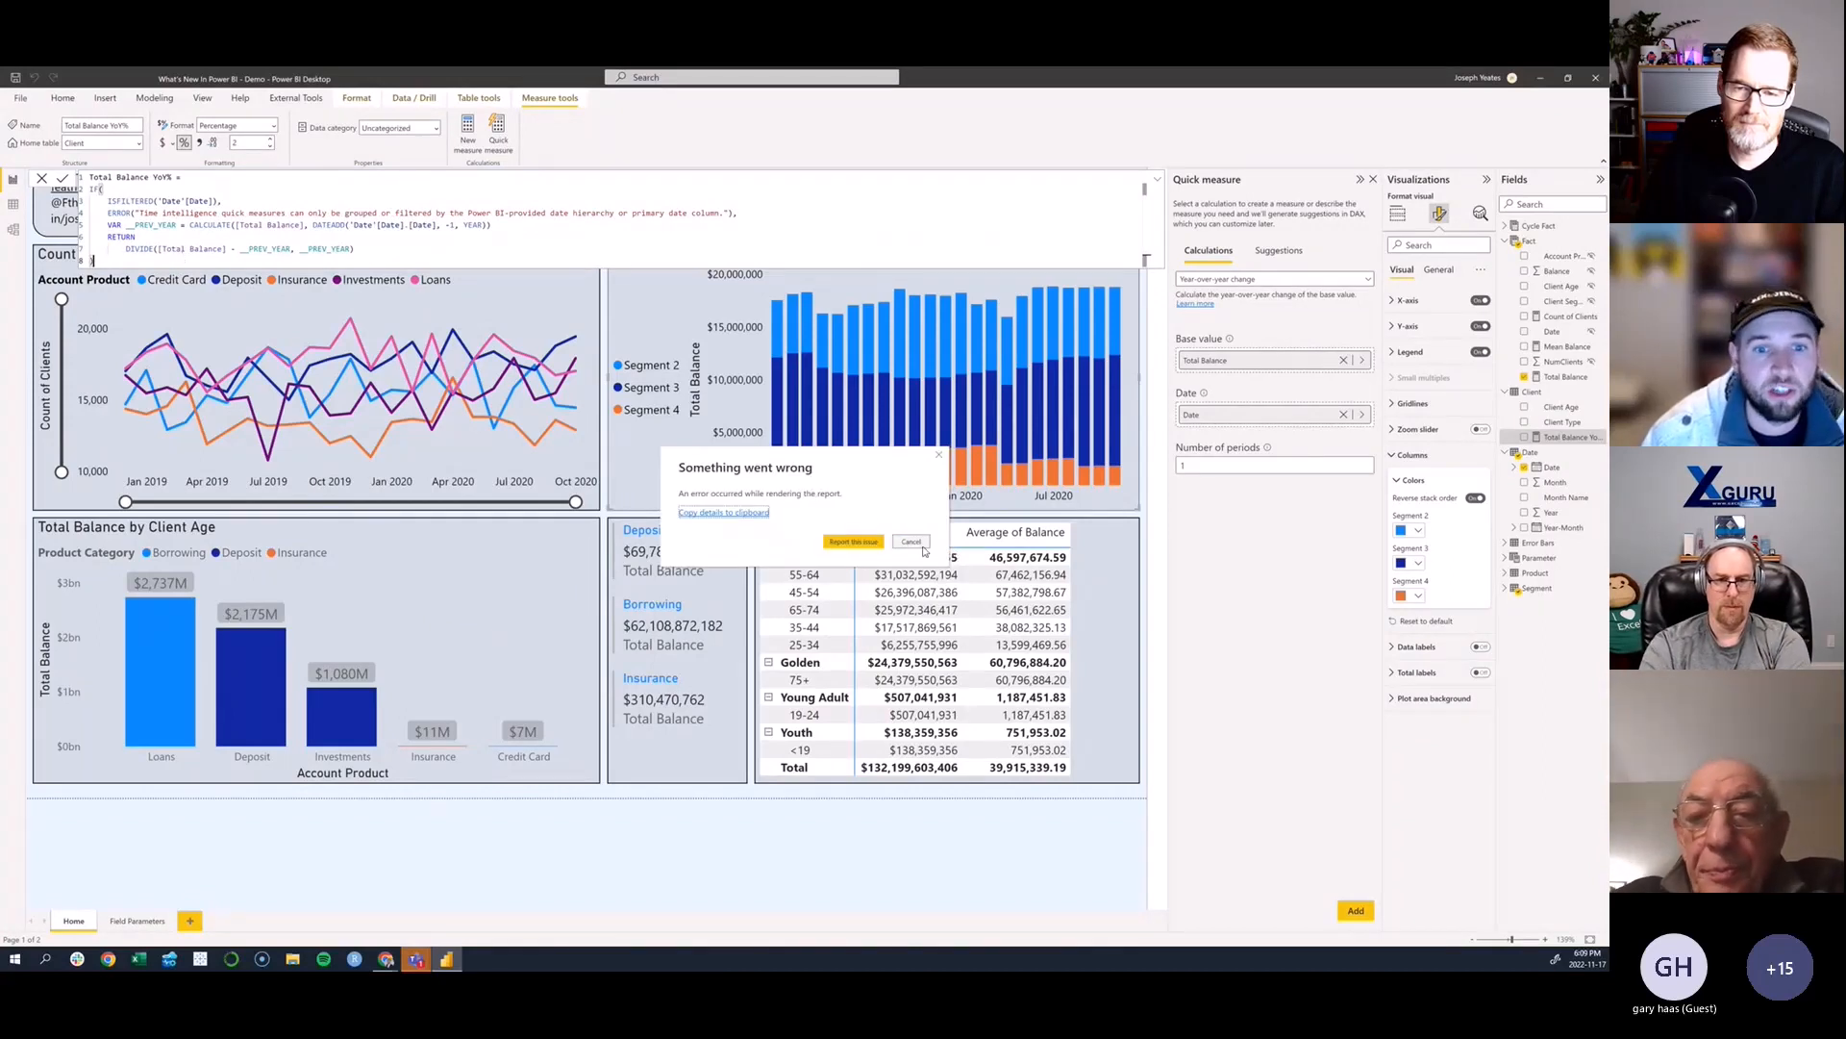
pyautogui.click(910, 541)
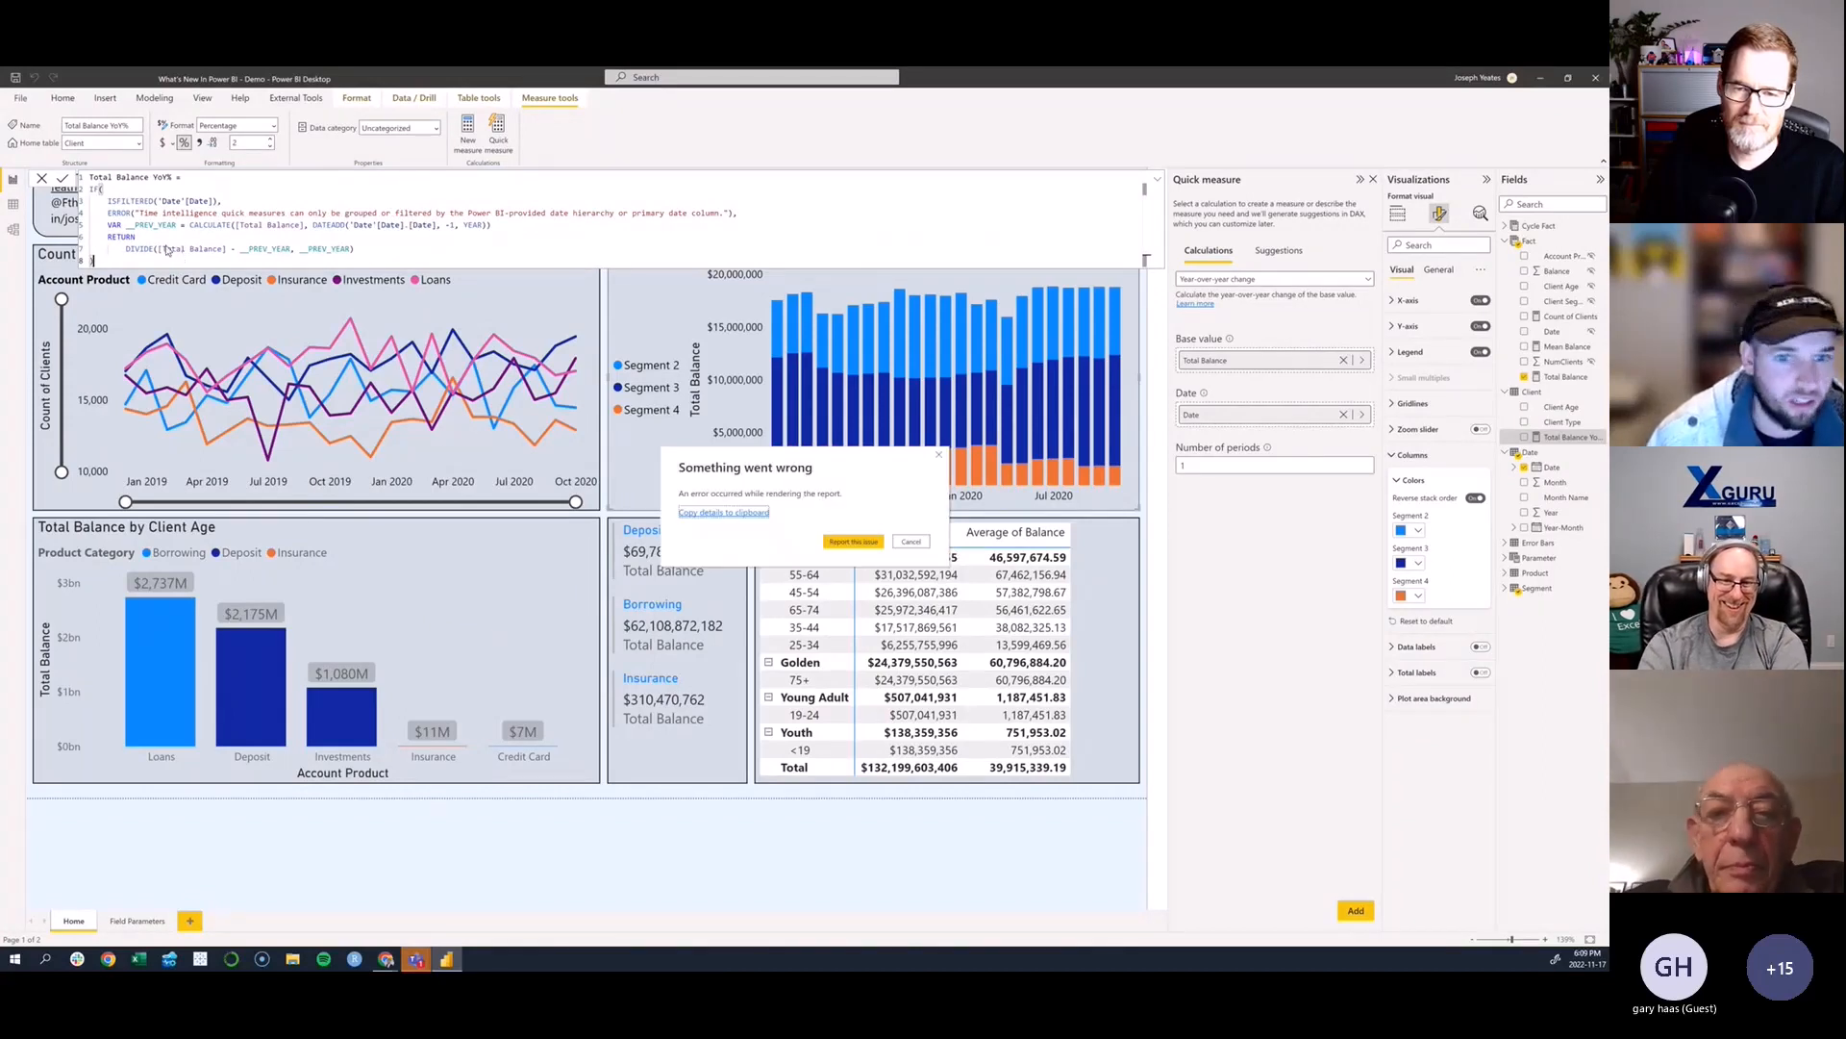
pyautogui.click(940, 461)
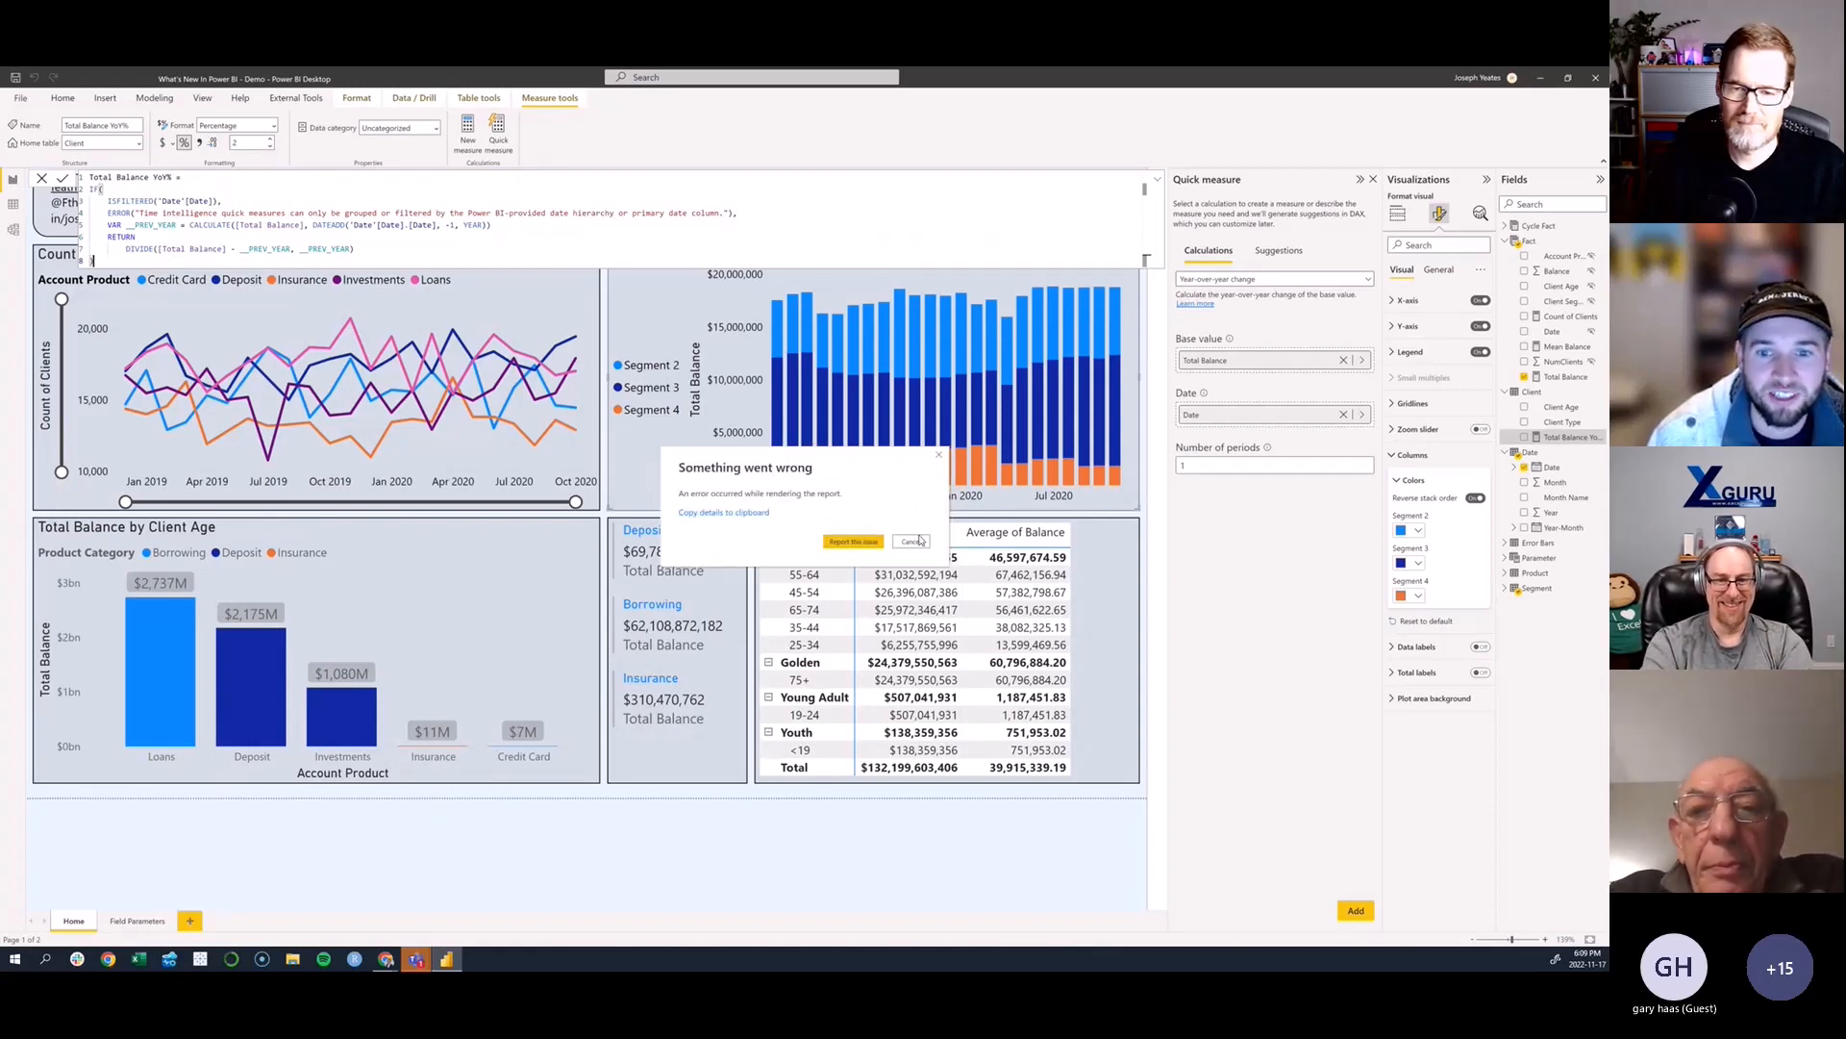
pyautogui.click(912, 541)
pyautogui.scroll(2, 228, 221)
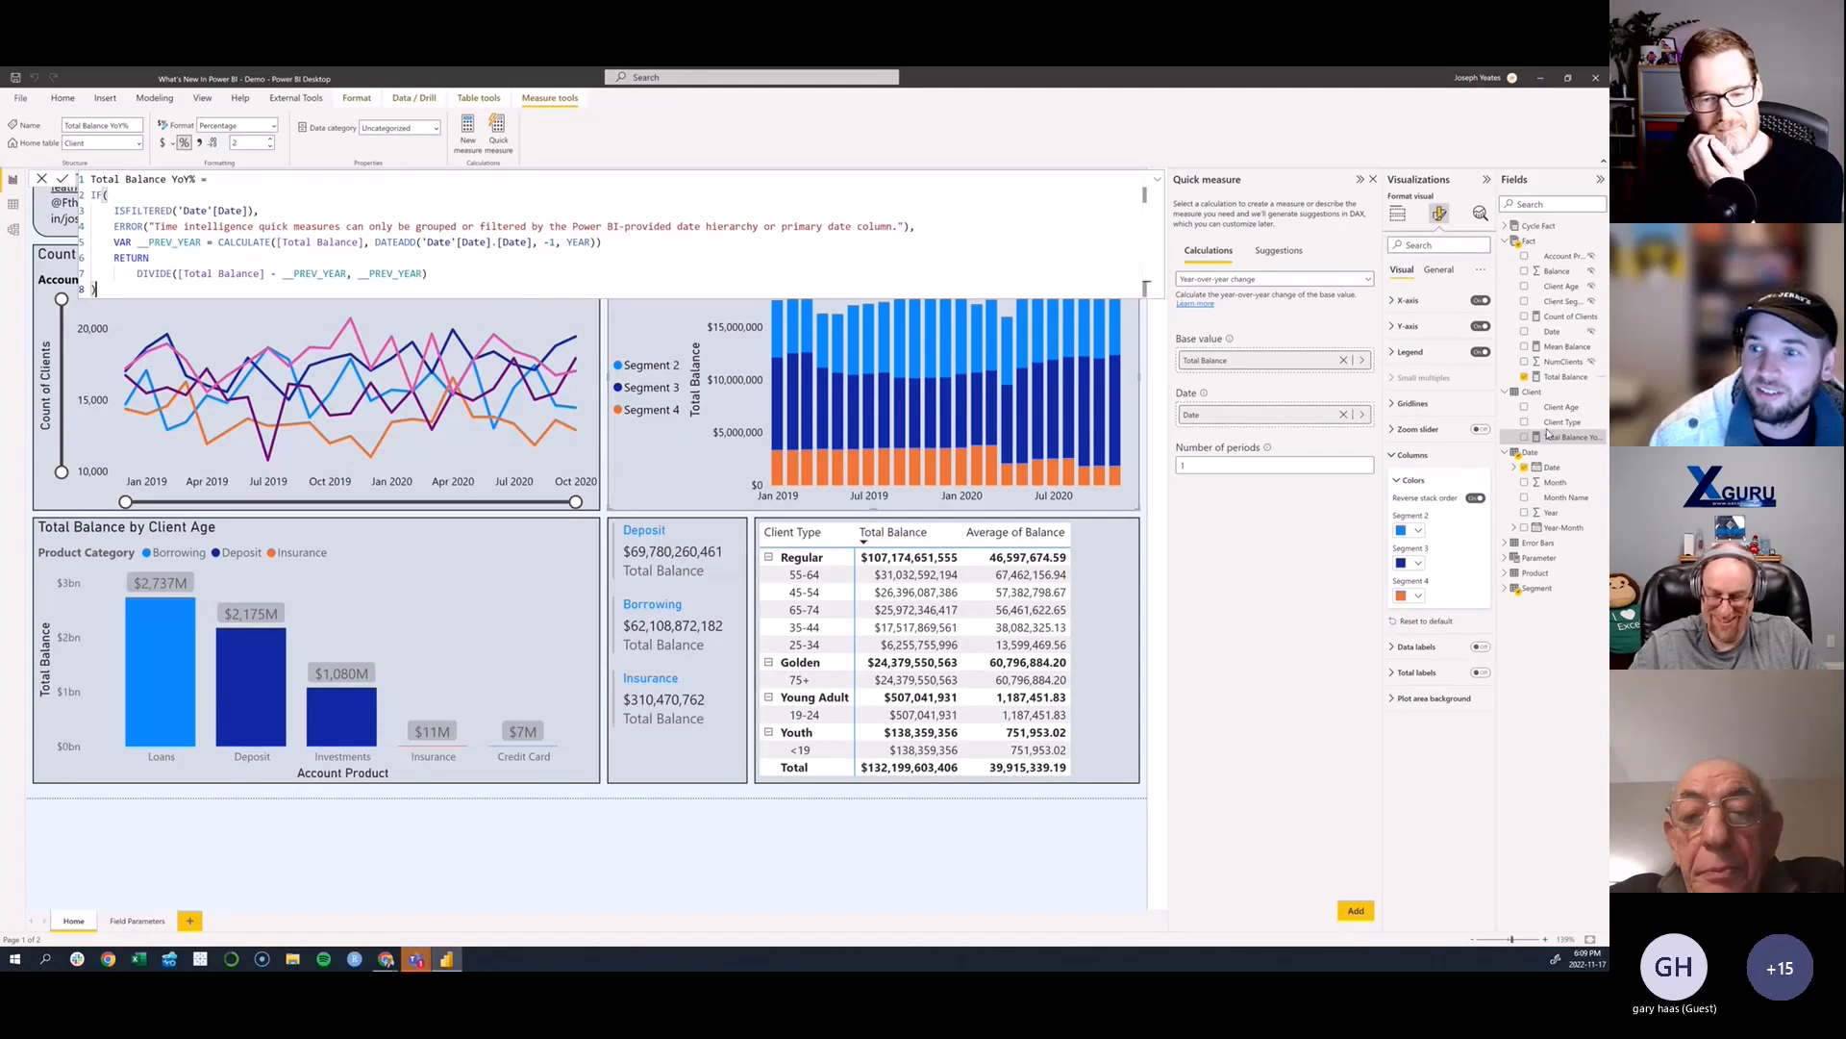
pyautogui.click(910, 543)
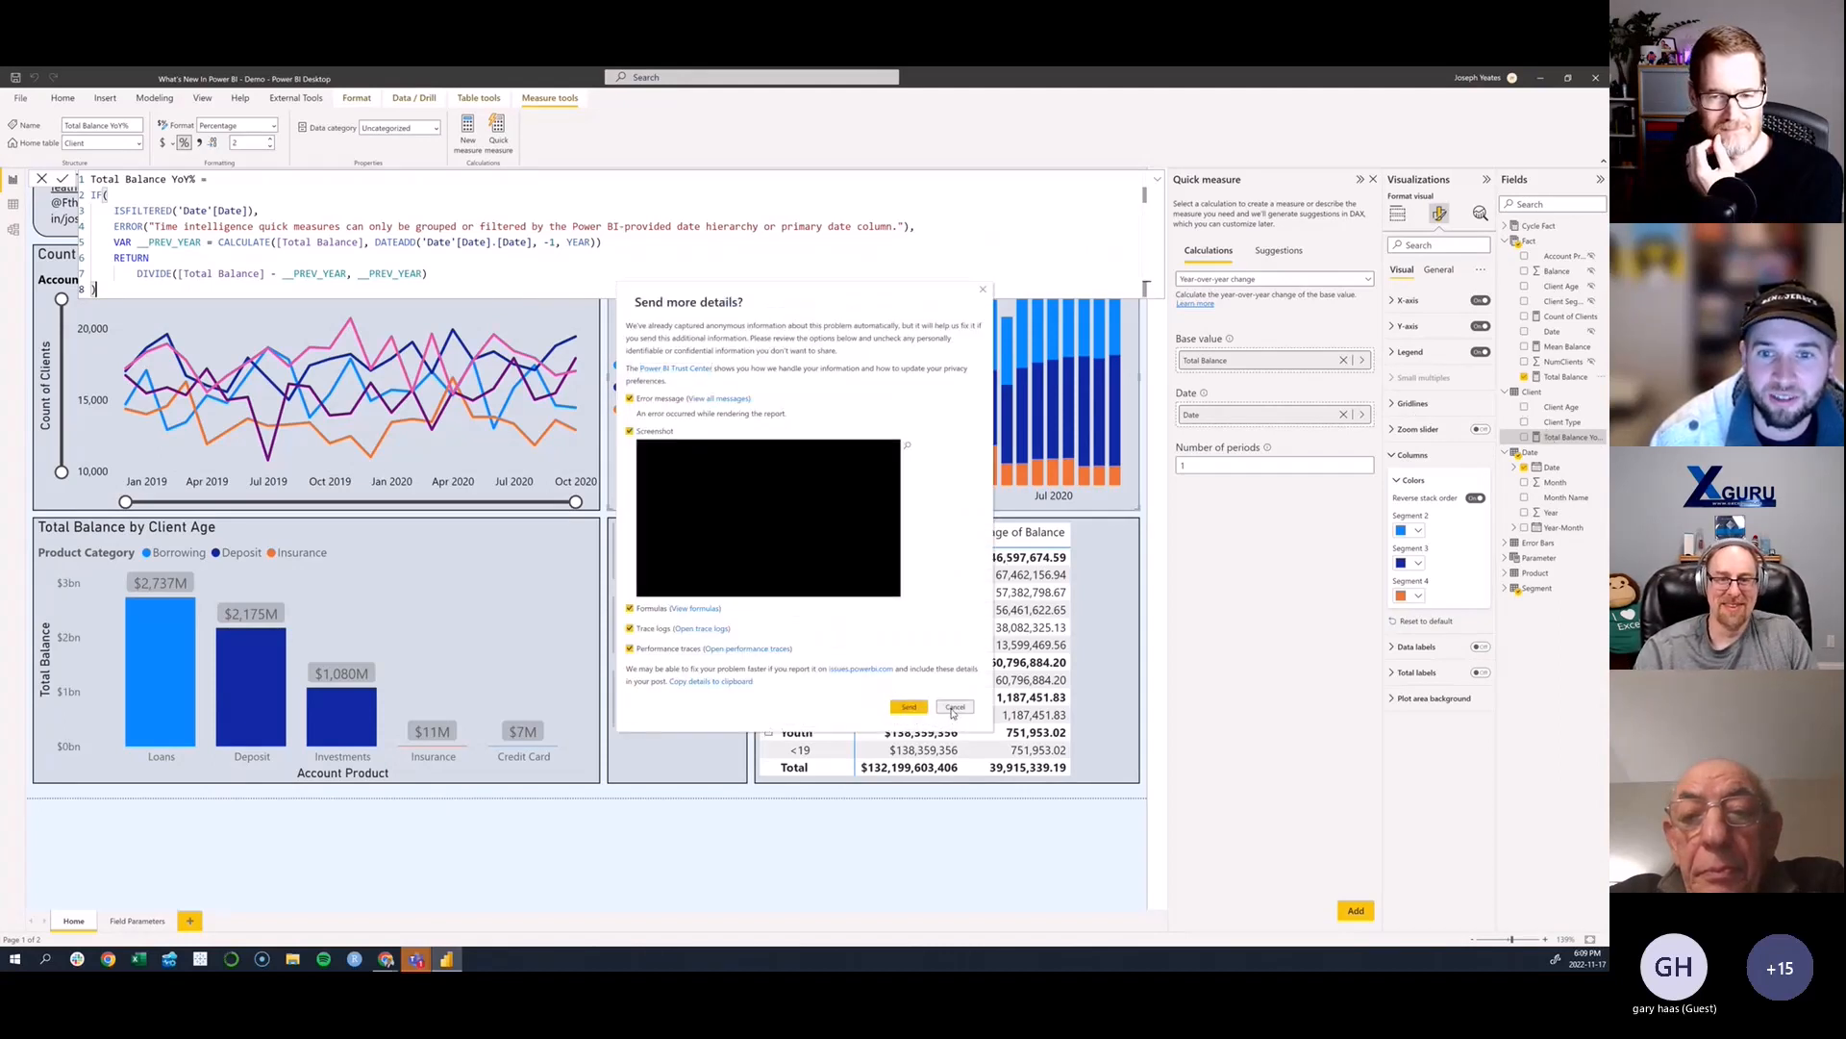
pyautogui.click(954, 709)
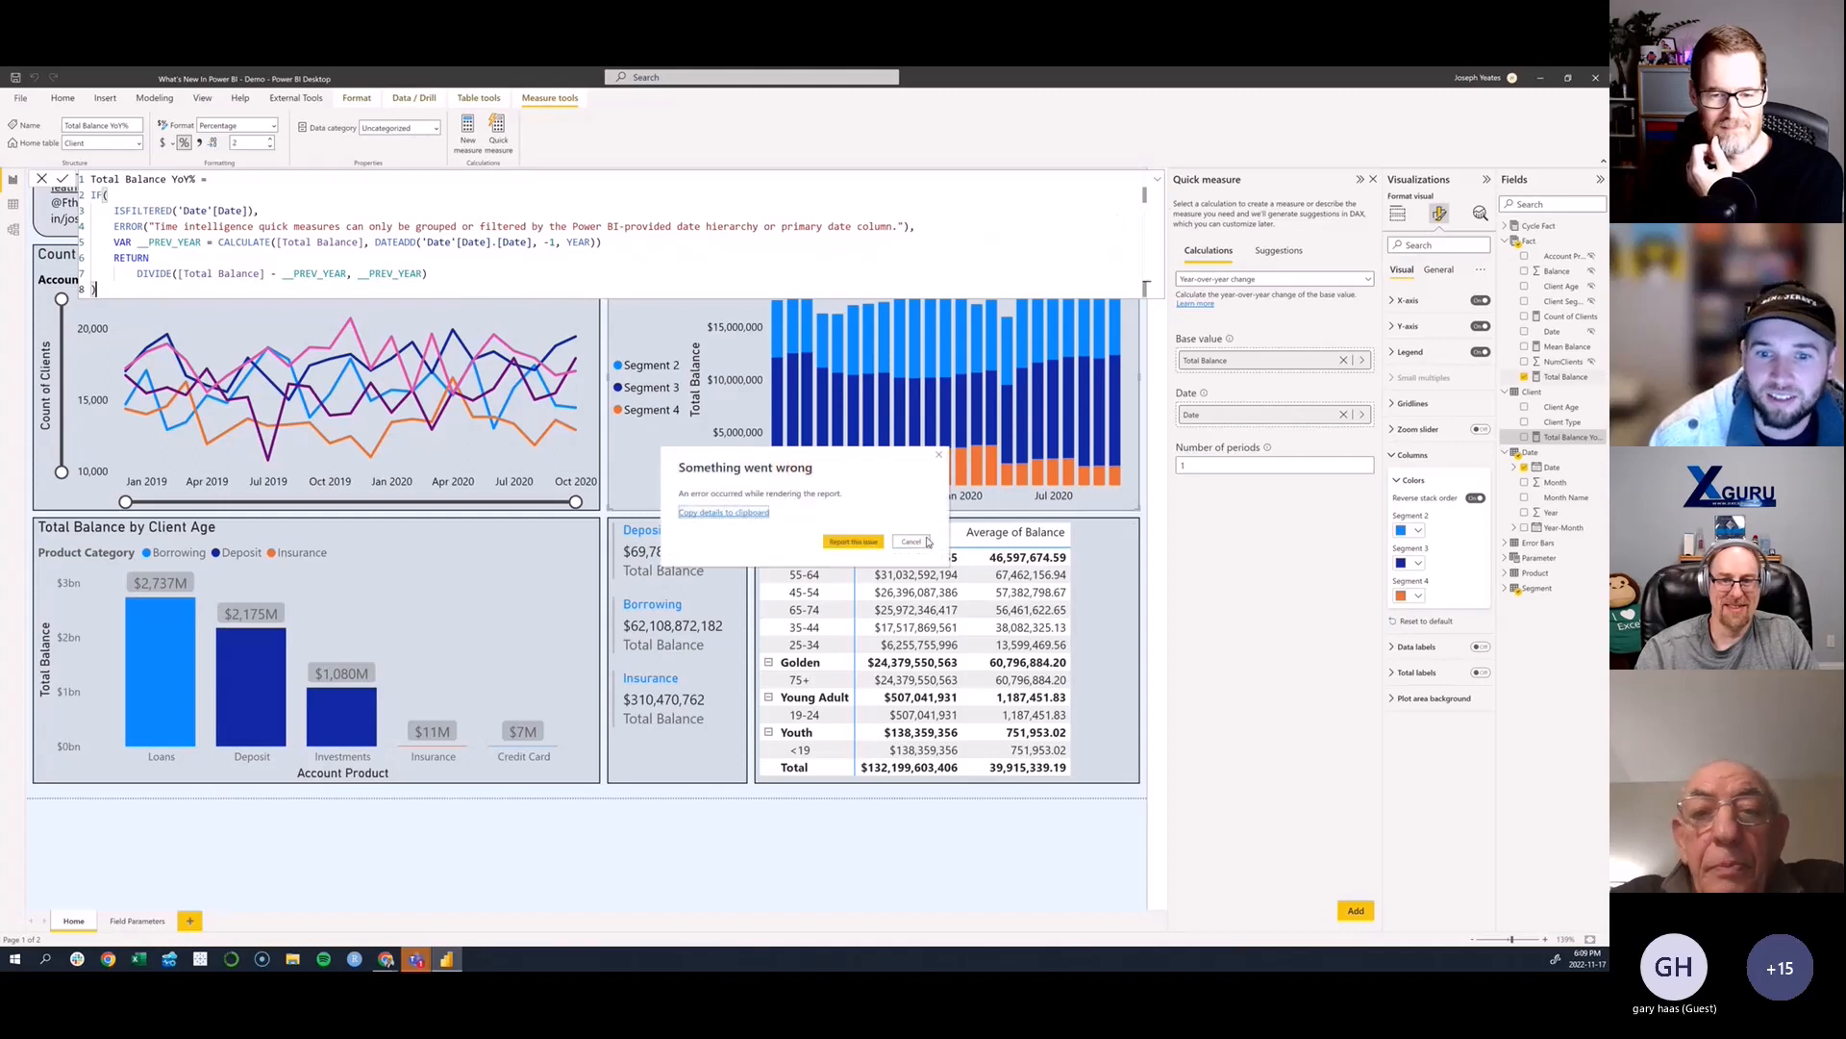
pyautogui.click(912, 542)
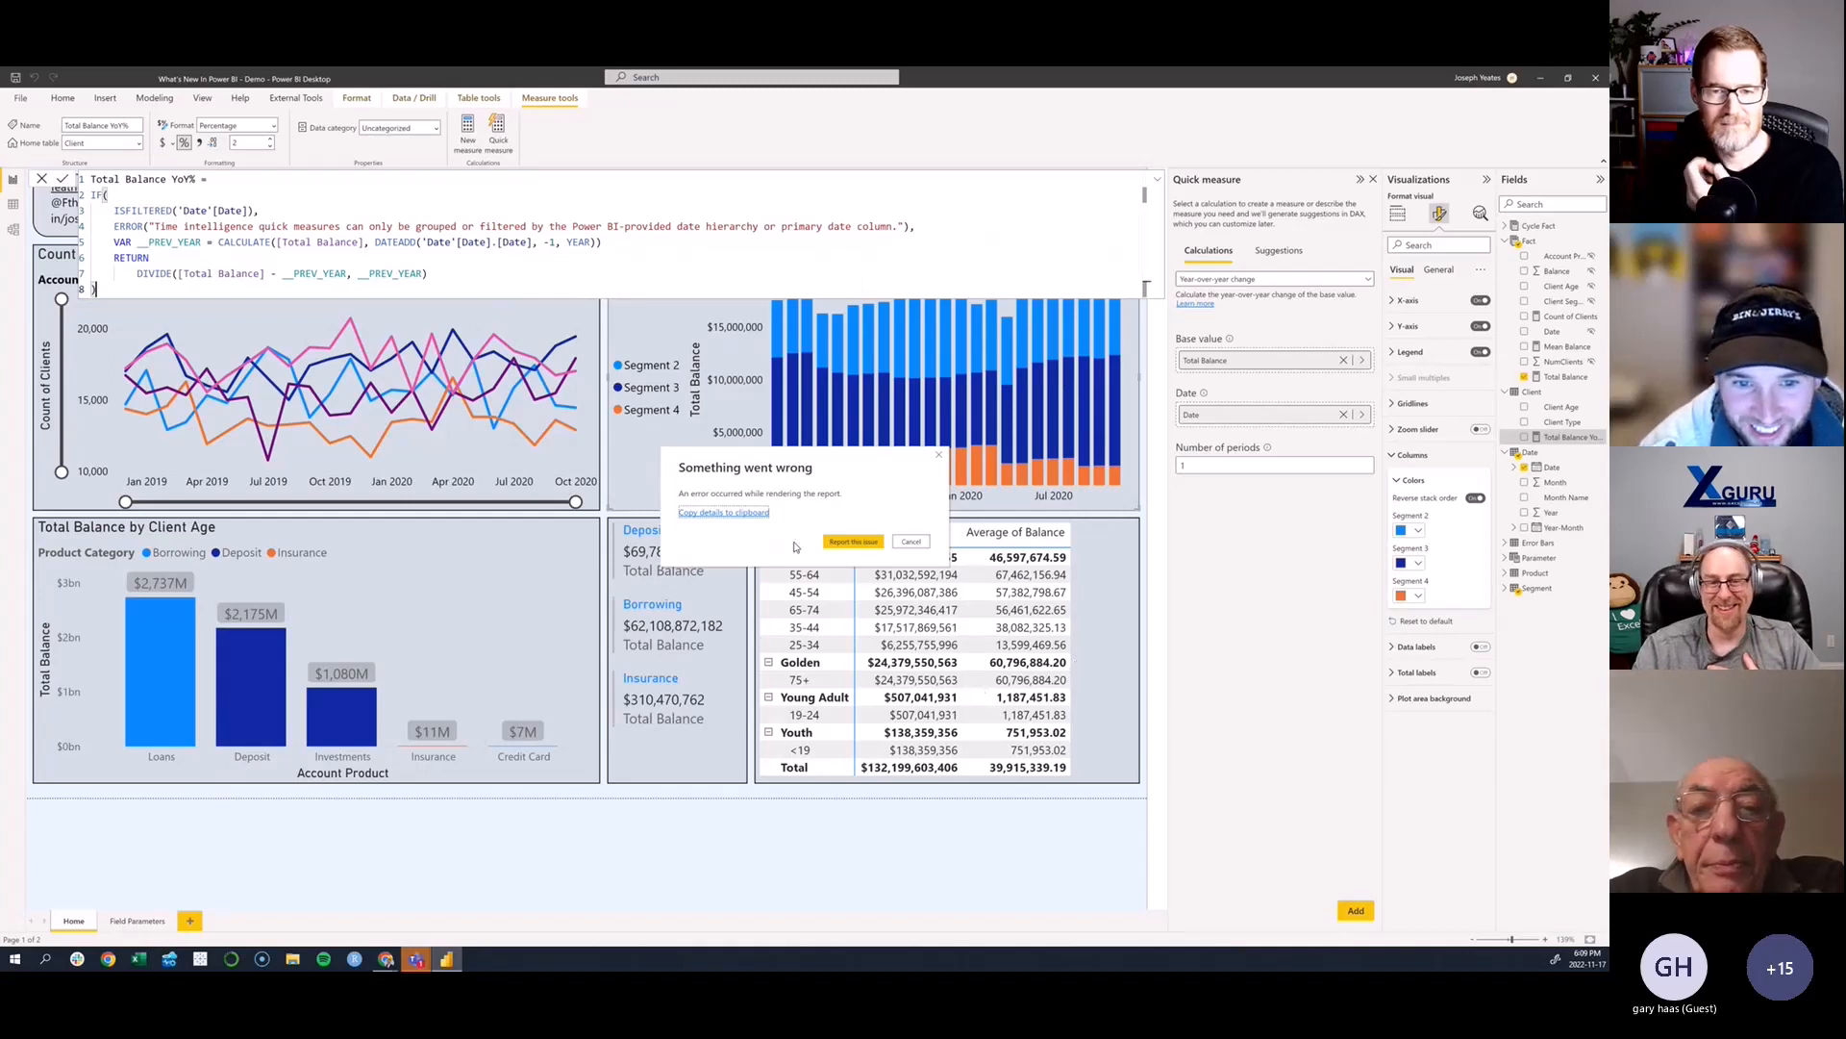
pyautogui.click(940, 456)
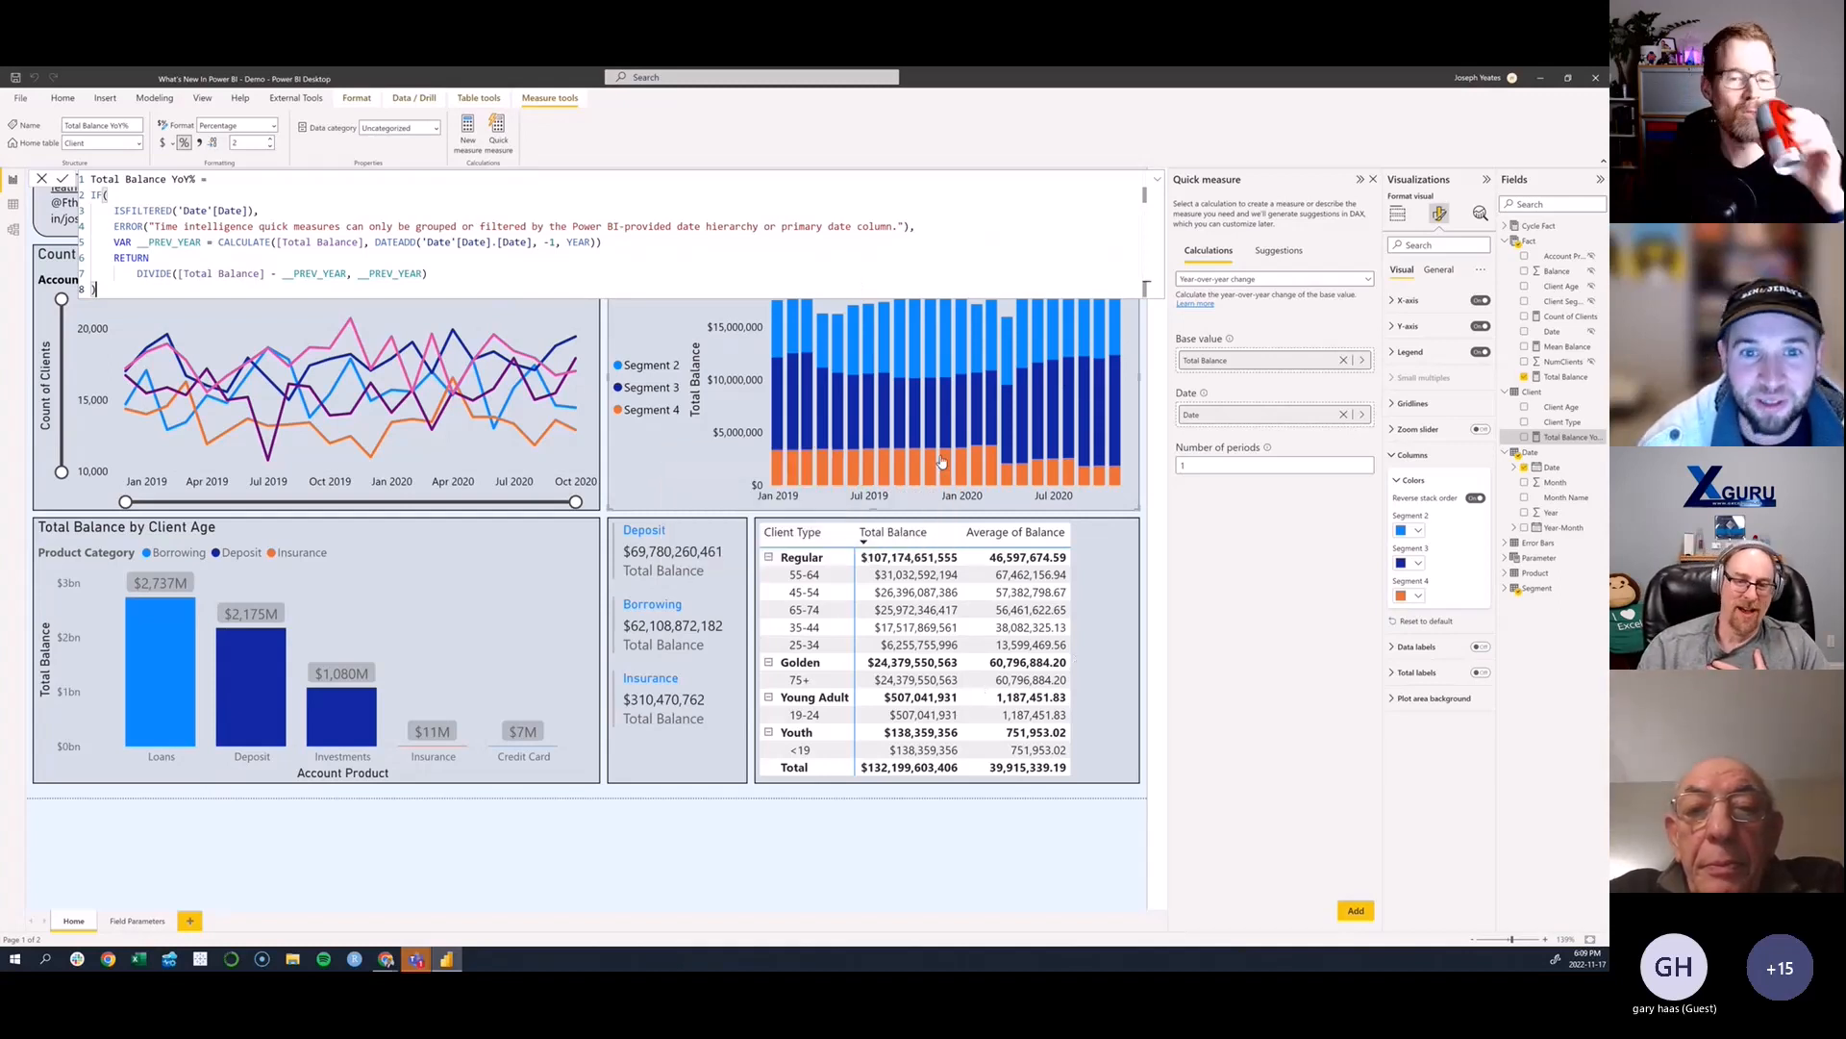
pyautogui.click(909, 536)
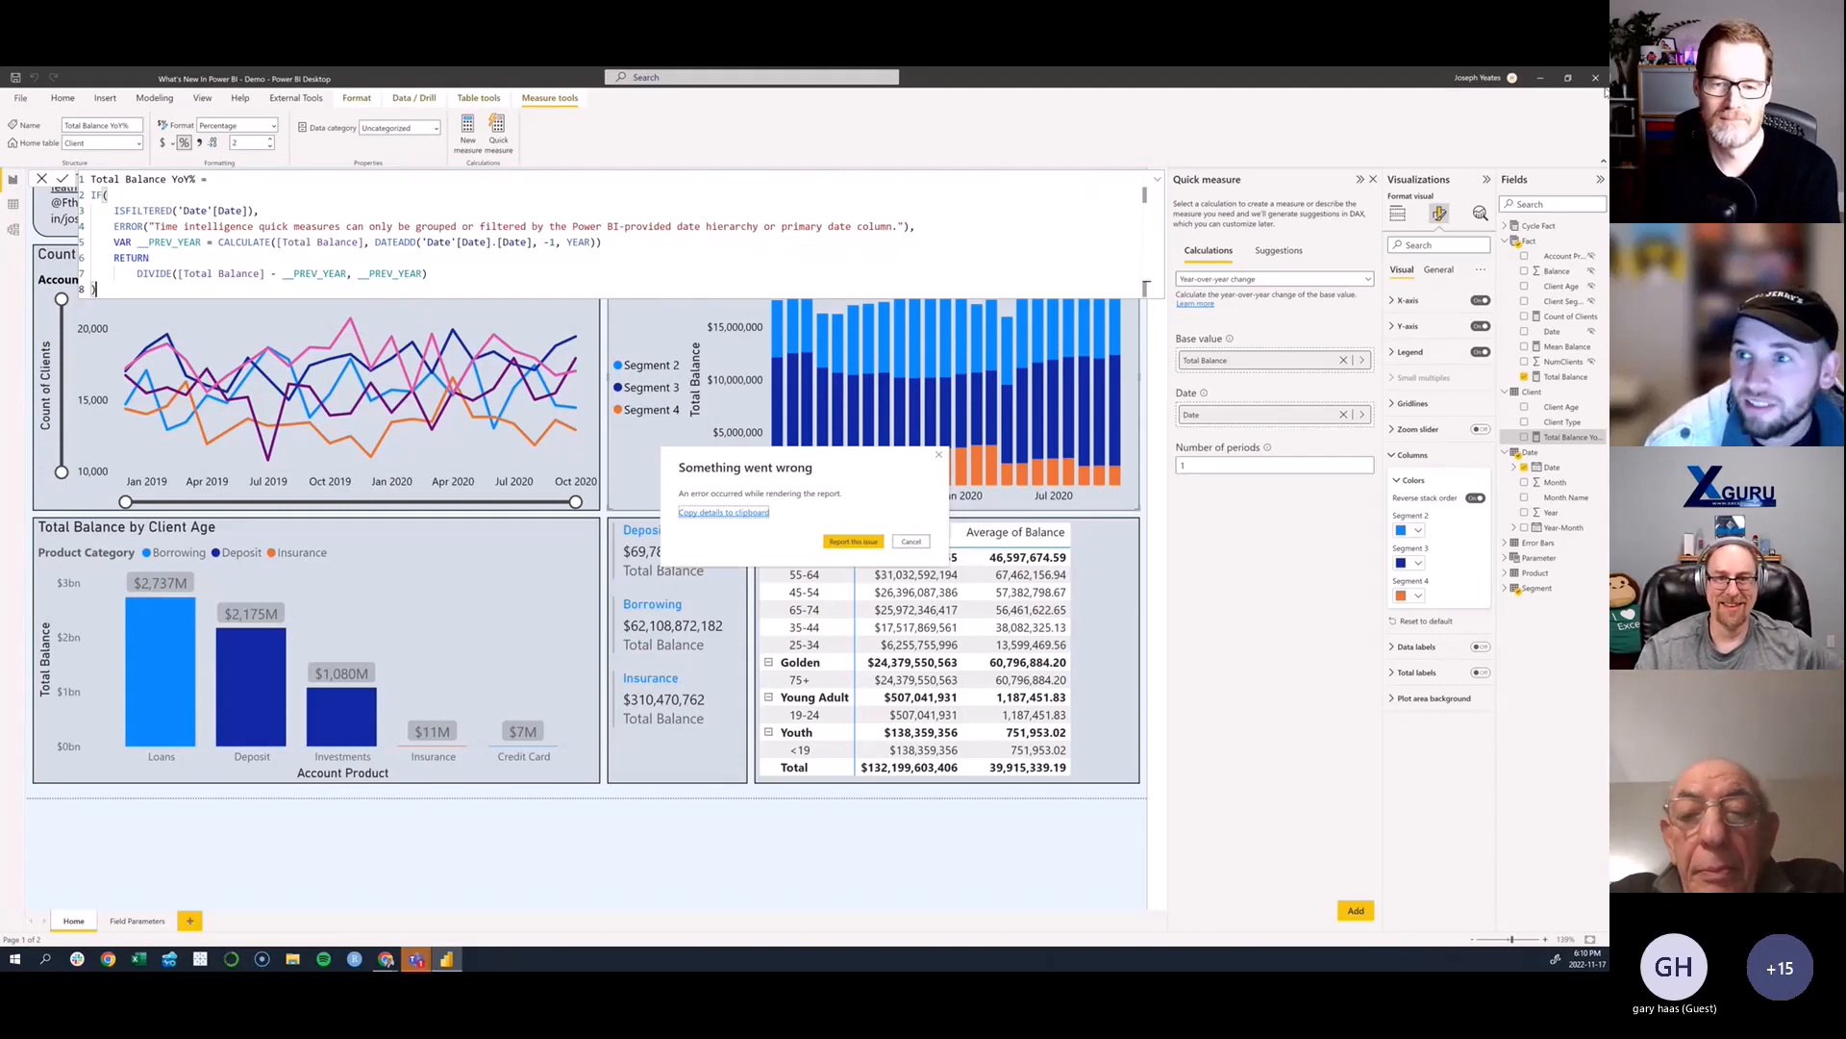
pyautogui.click(939, 455)
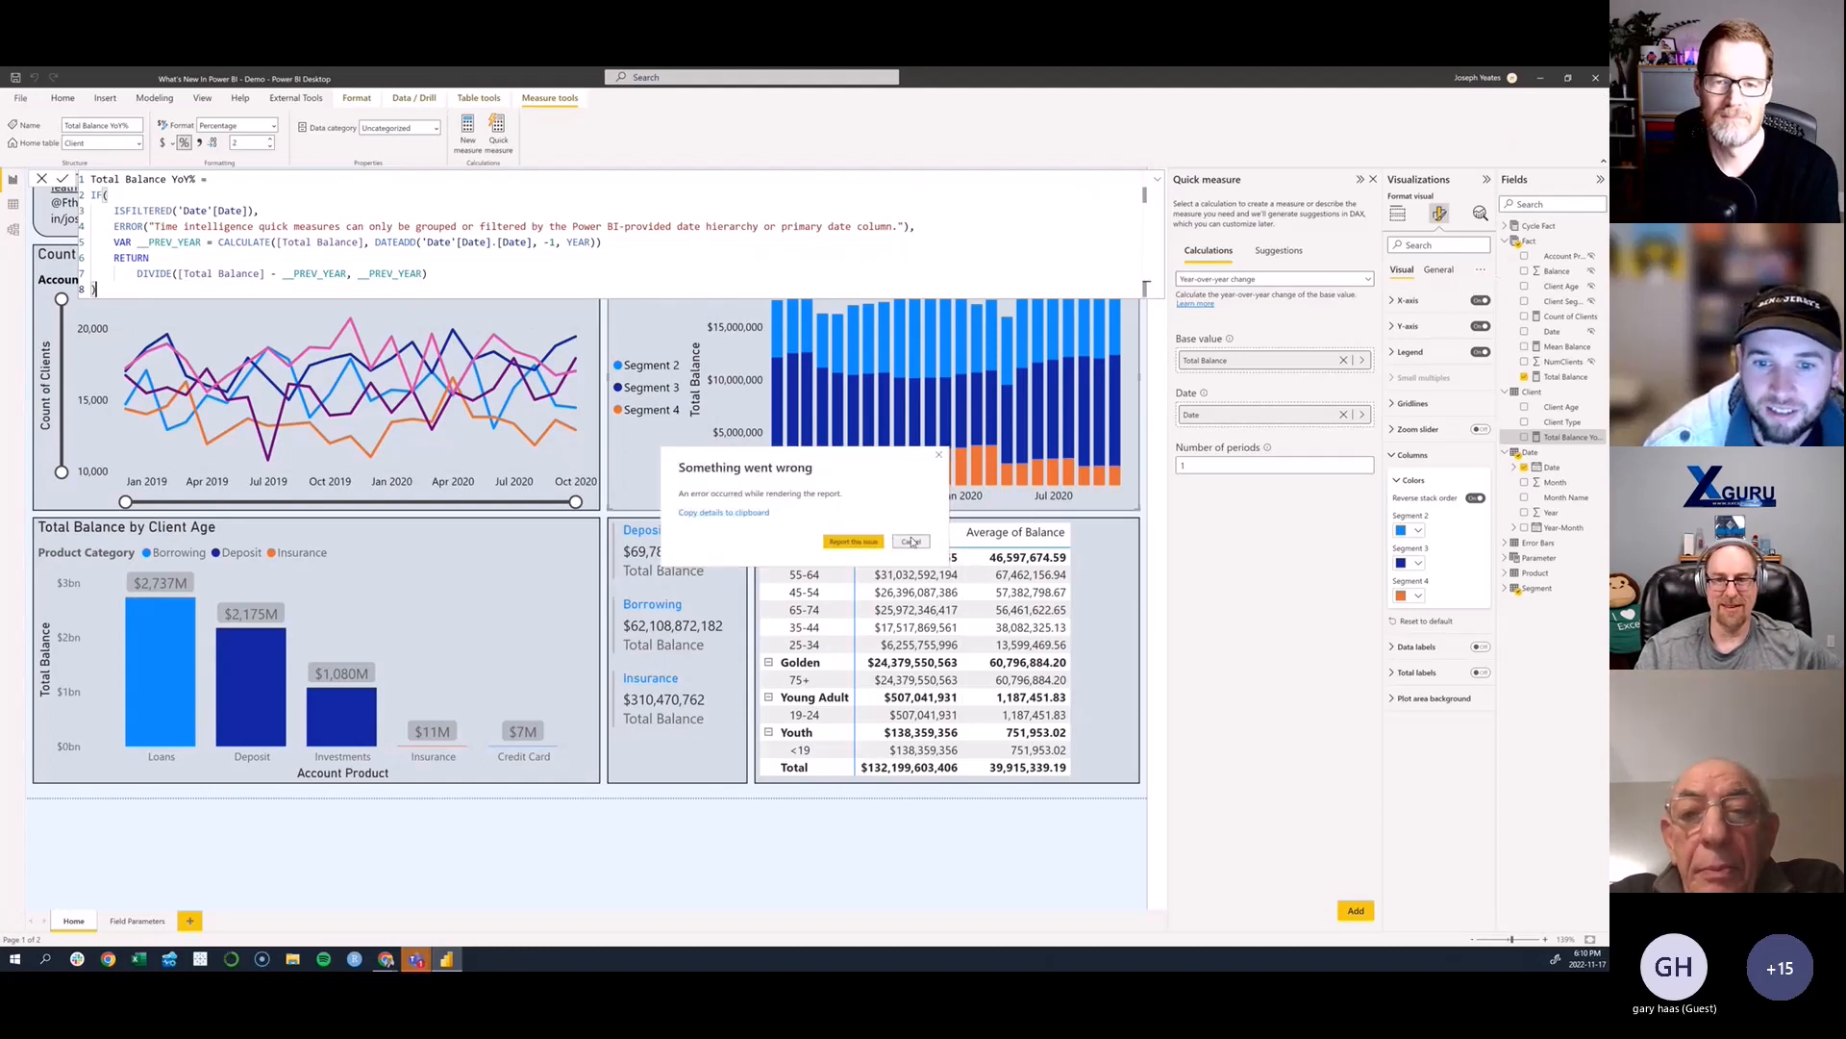
pyautogui.click(914, 540)
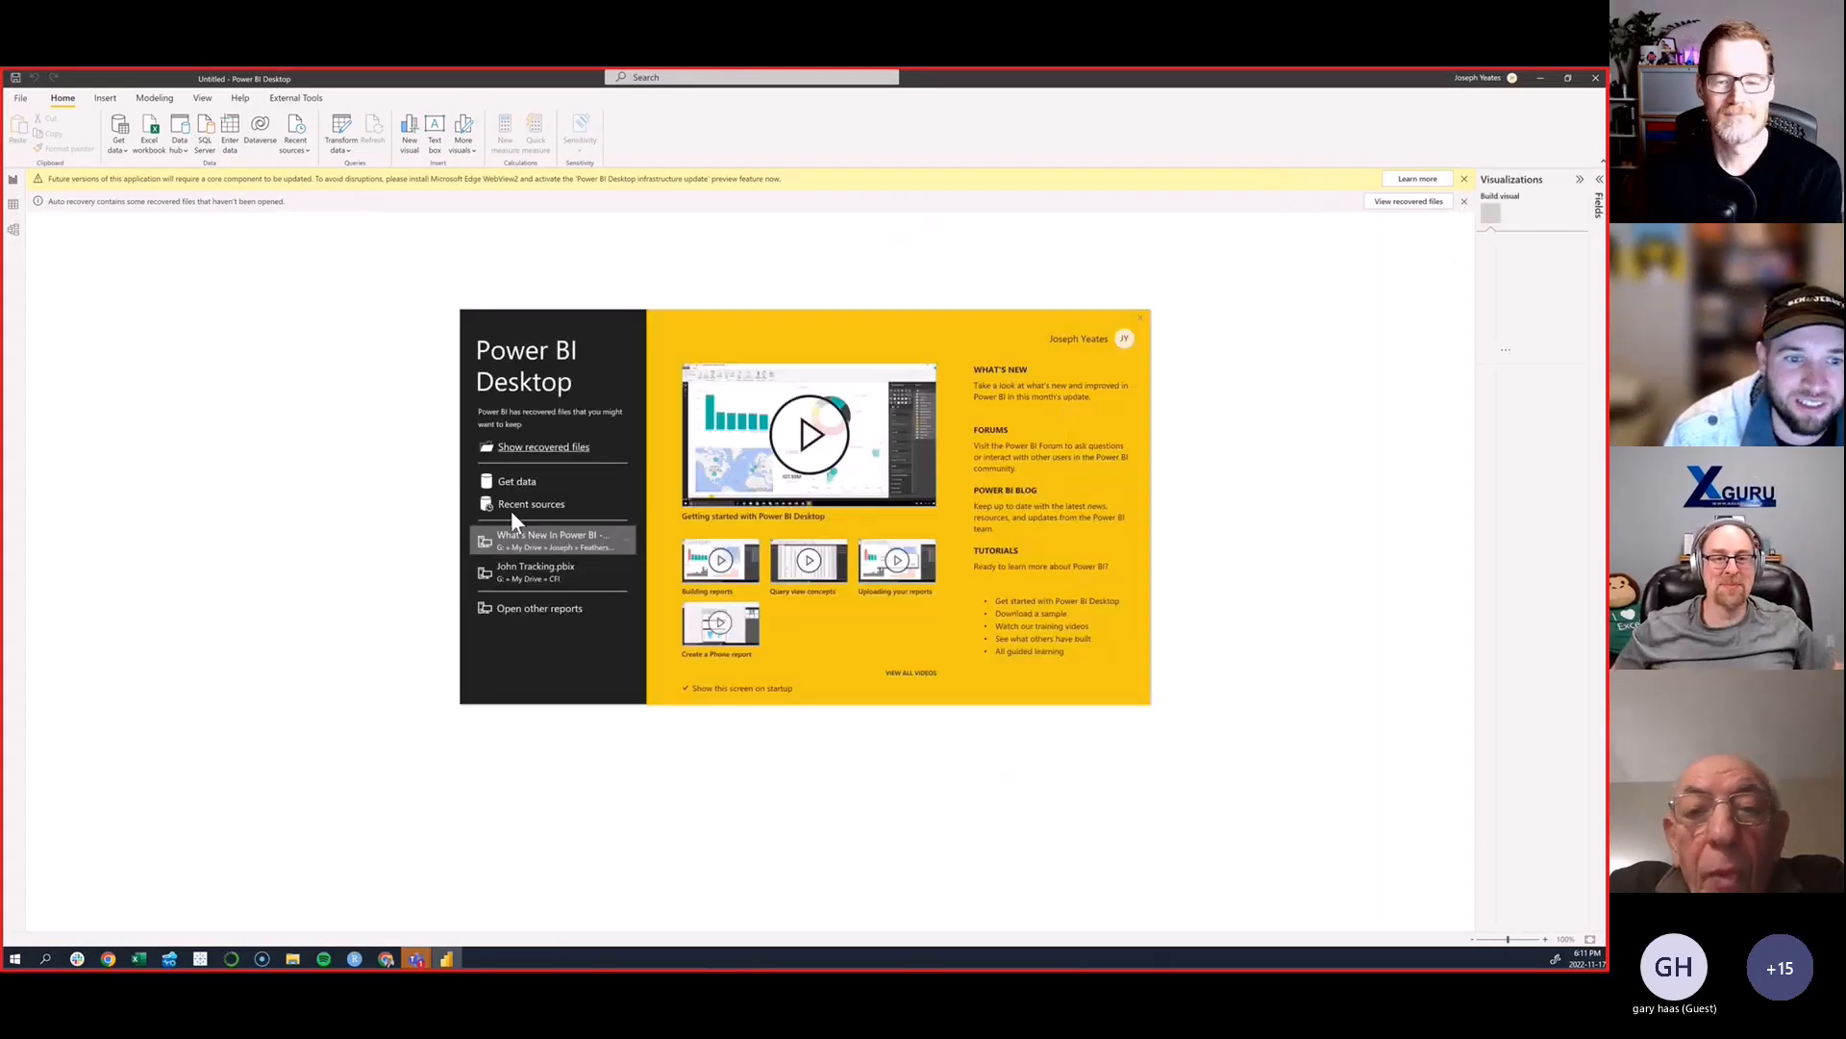
# - Reopen the What's New In Power BI - Demo report and dismiss the notification bars and the auto-recovery dialog
pyautogui.click(553, 539)
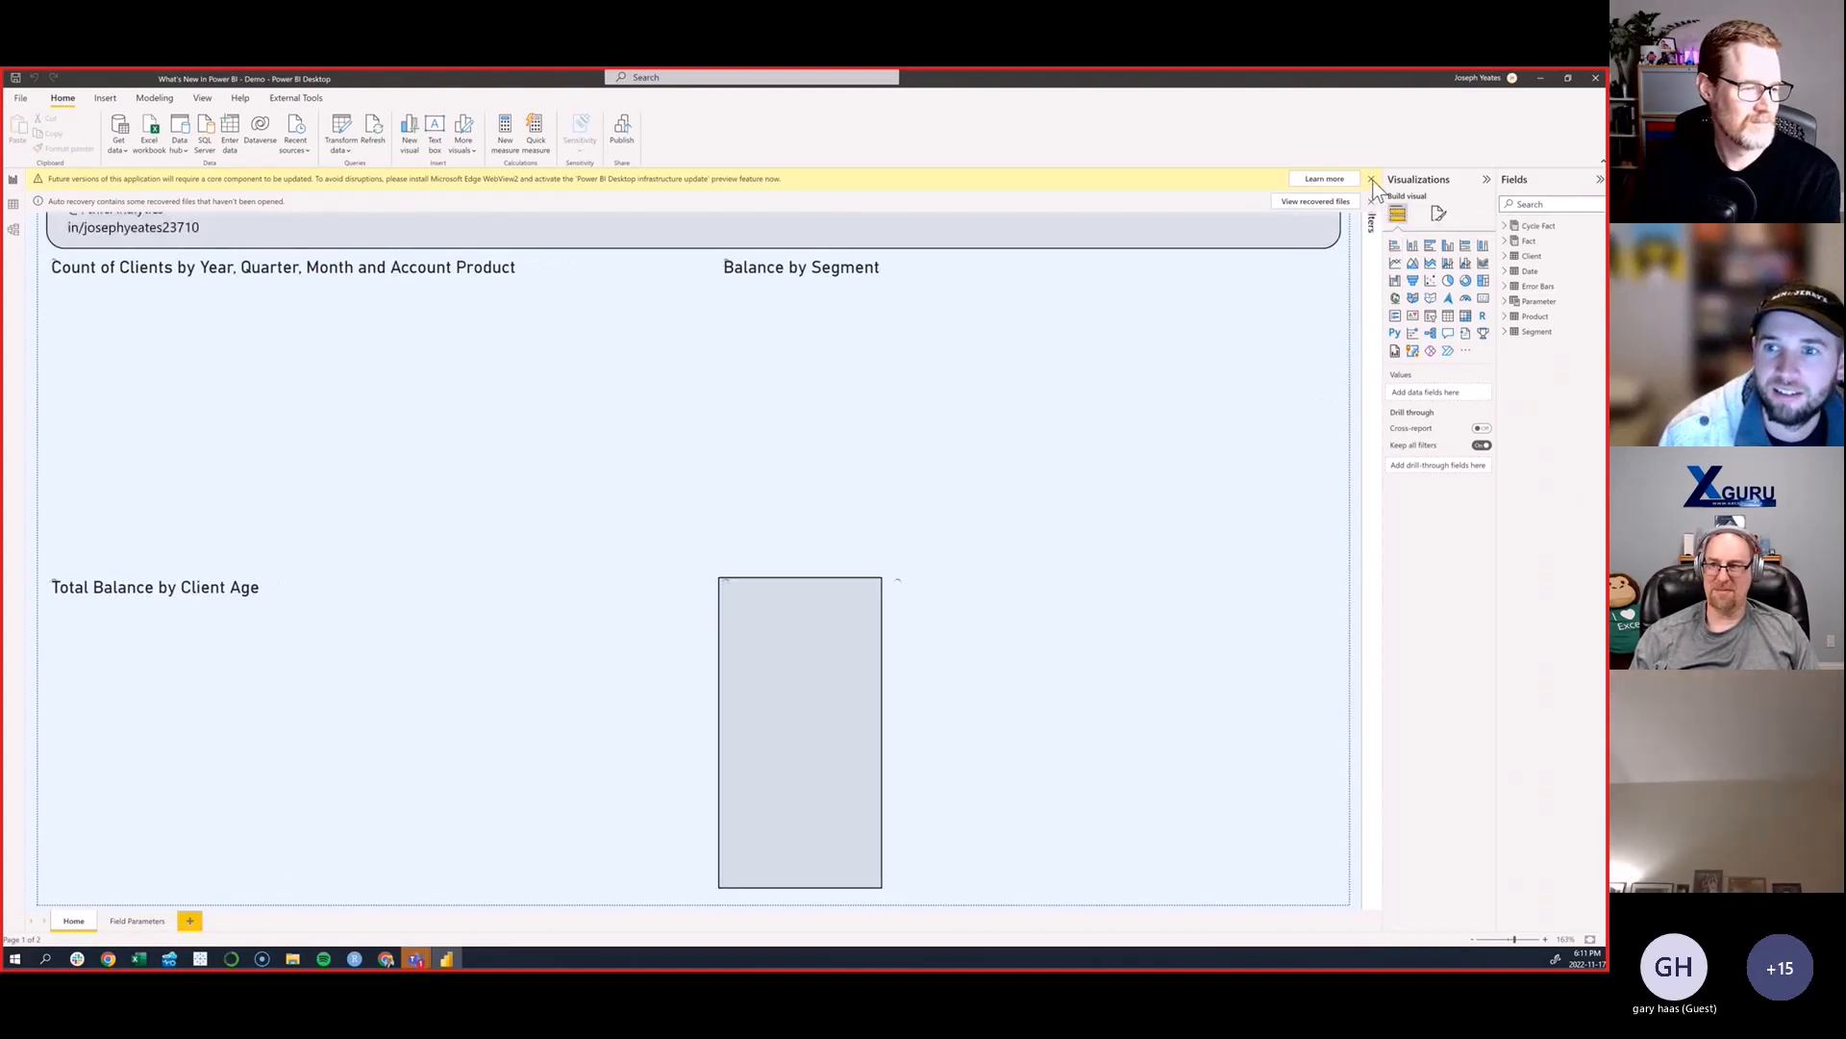
pyautogui.click(1372, 180)
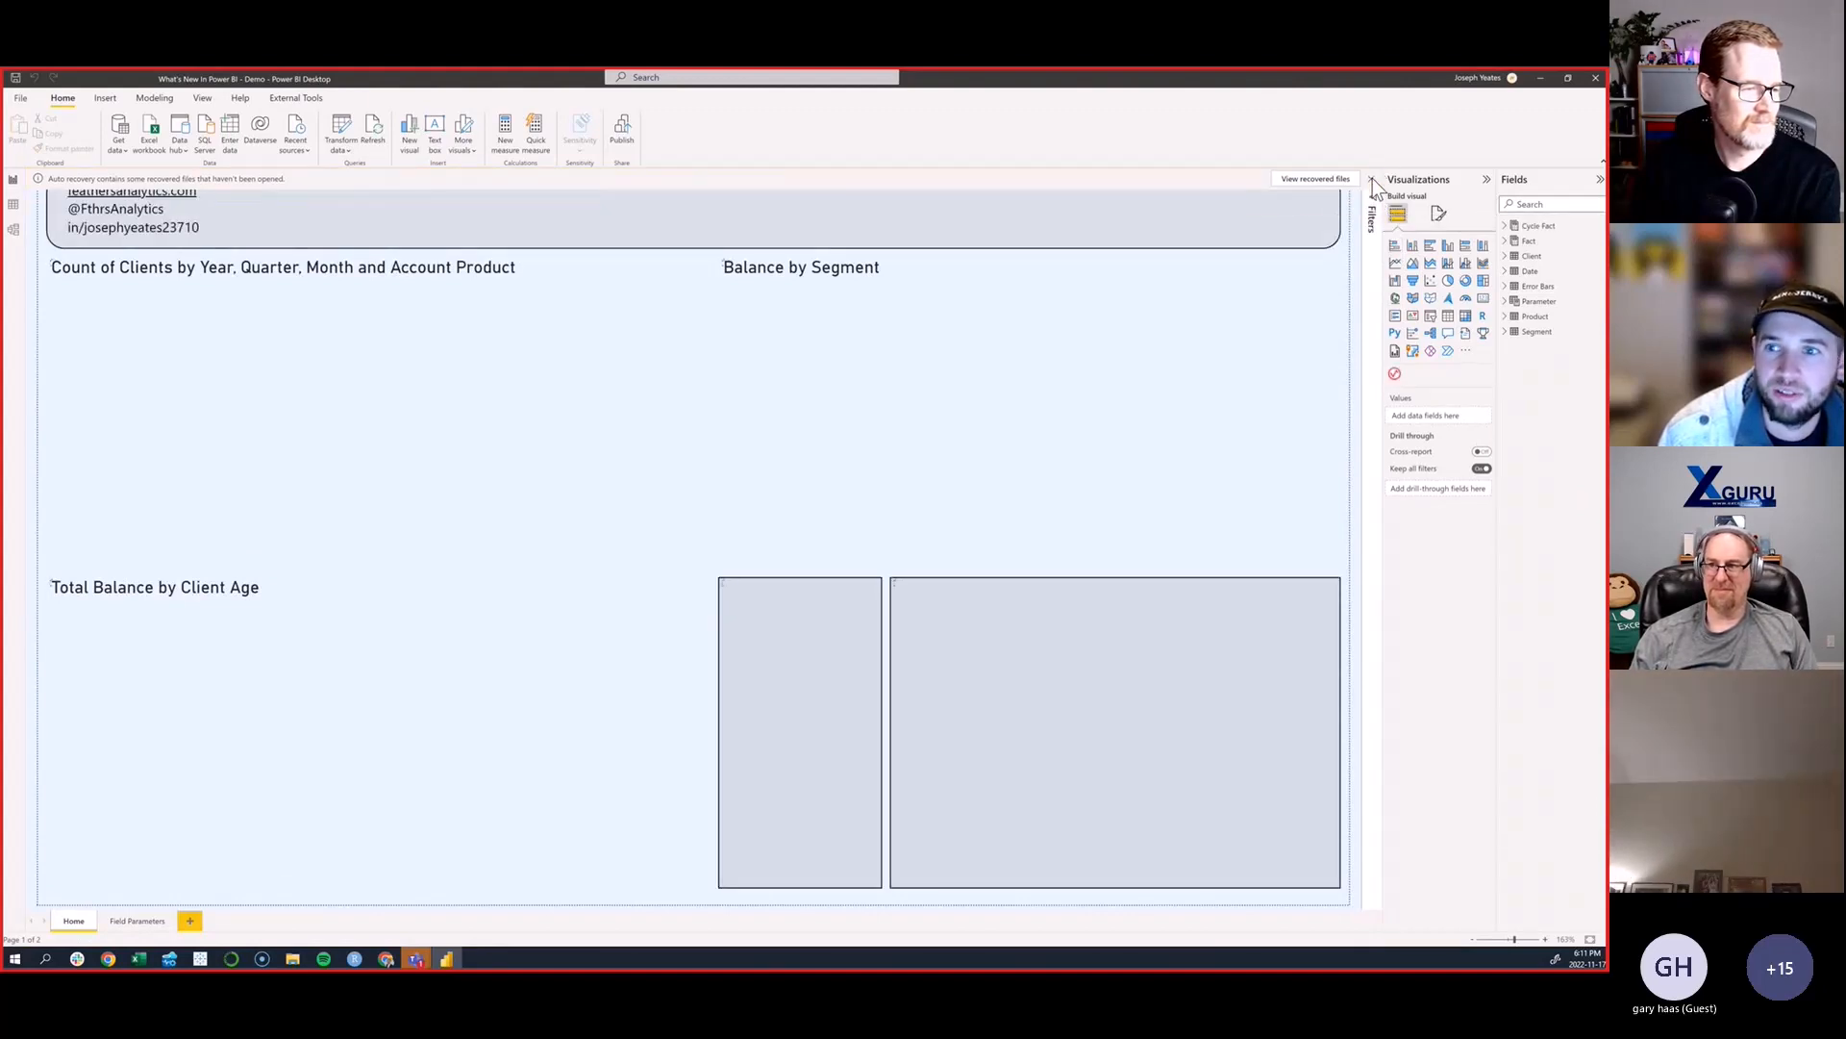
pyautogui.click(1372, 179)
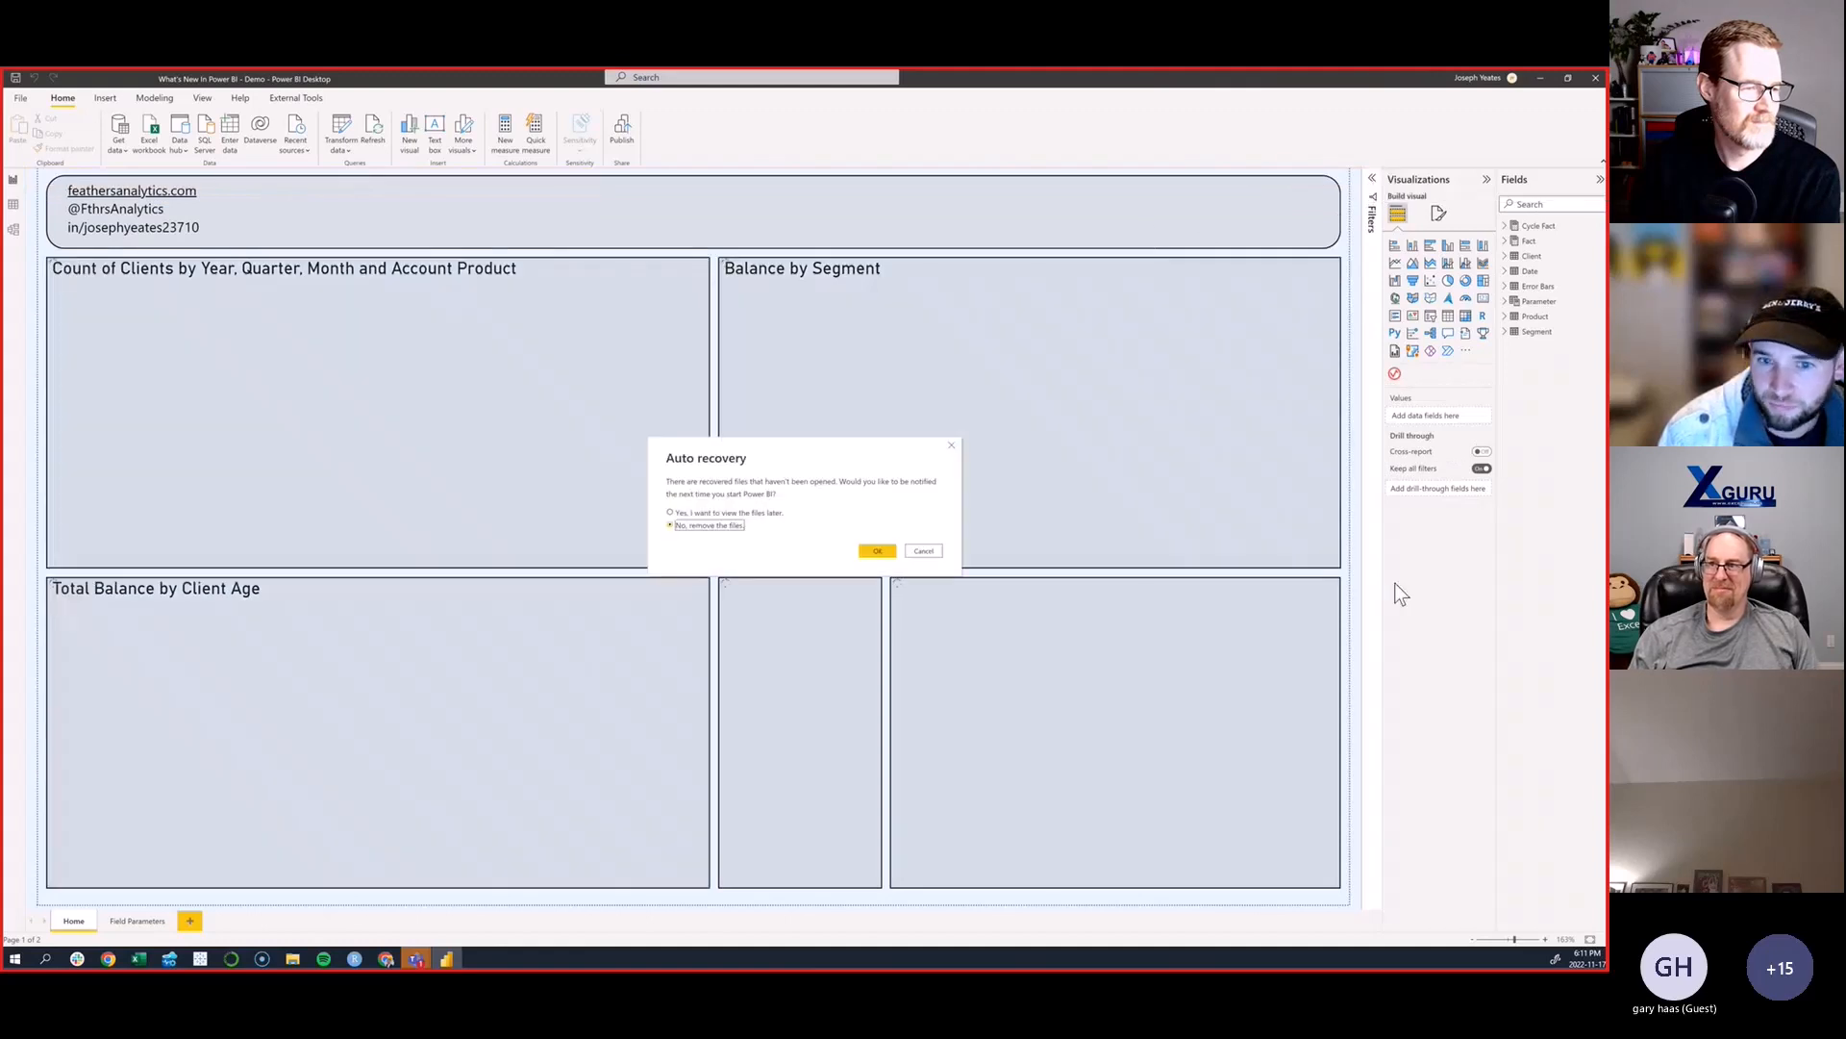
pyautogui.click(914, 553)
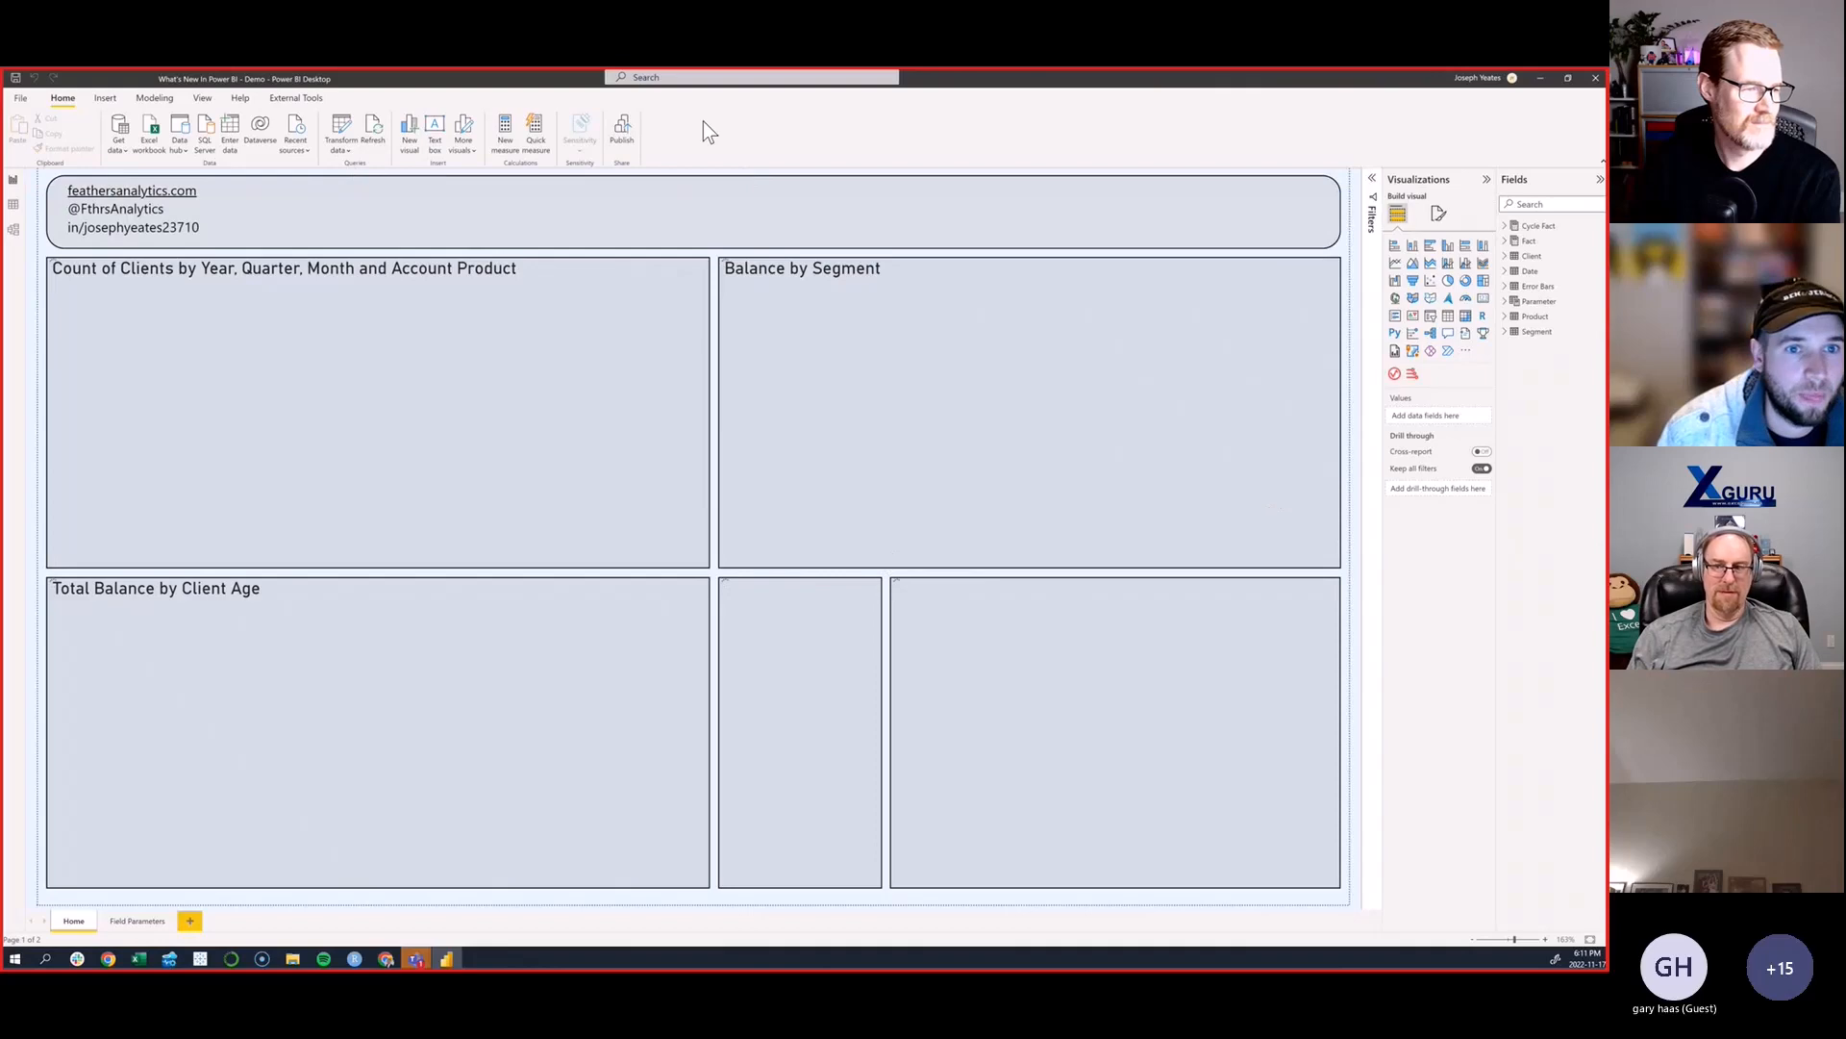
# - Start a new quick measure and switch to creating it from natural-language suggestions
pyautogui.click(537, 132)
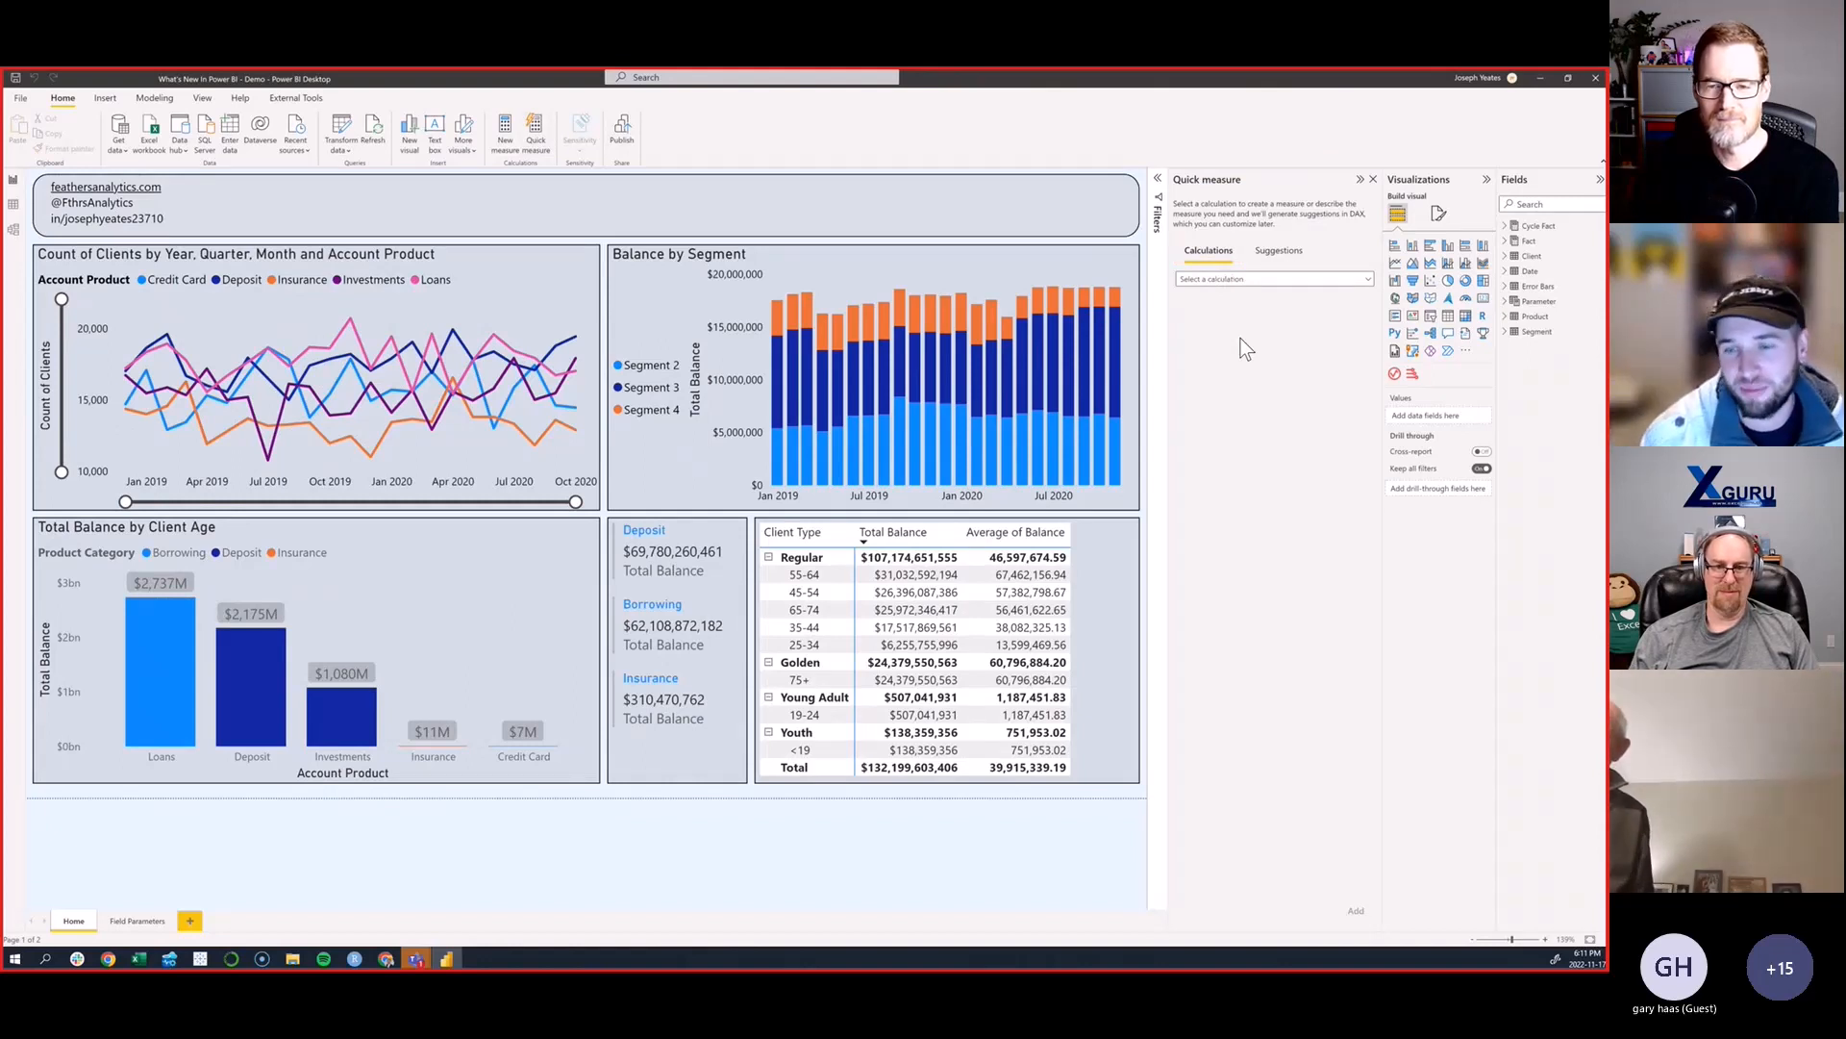
pyautogui.click(1277, 252)
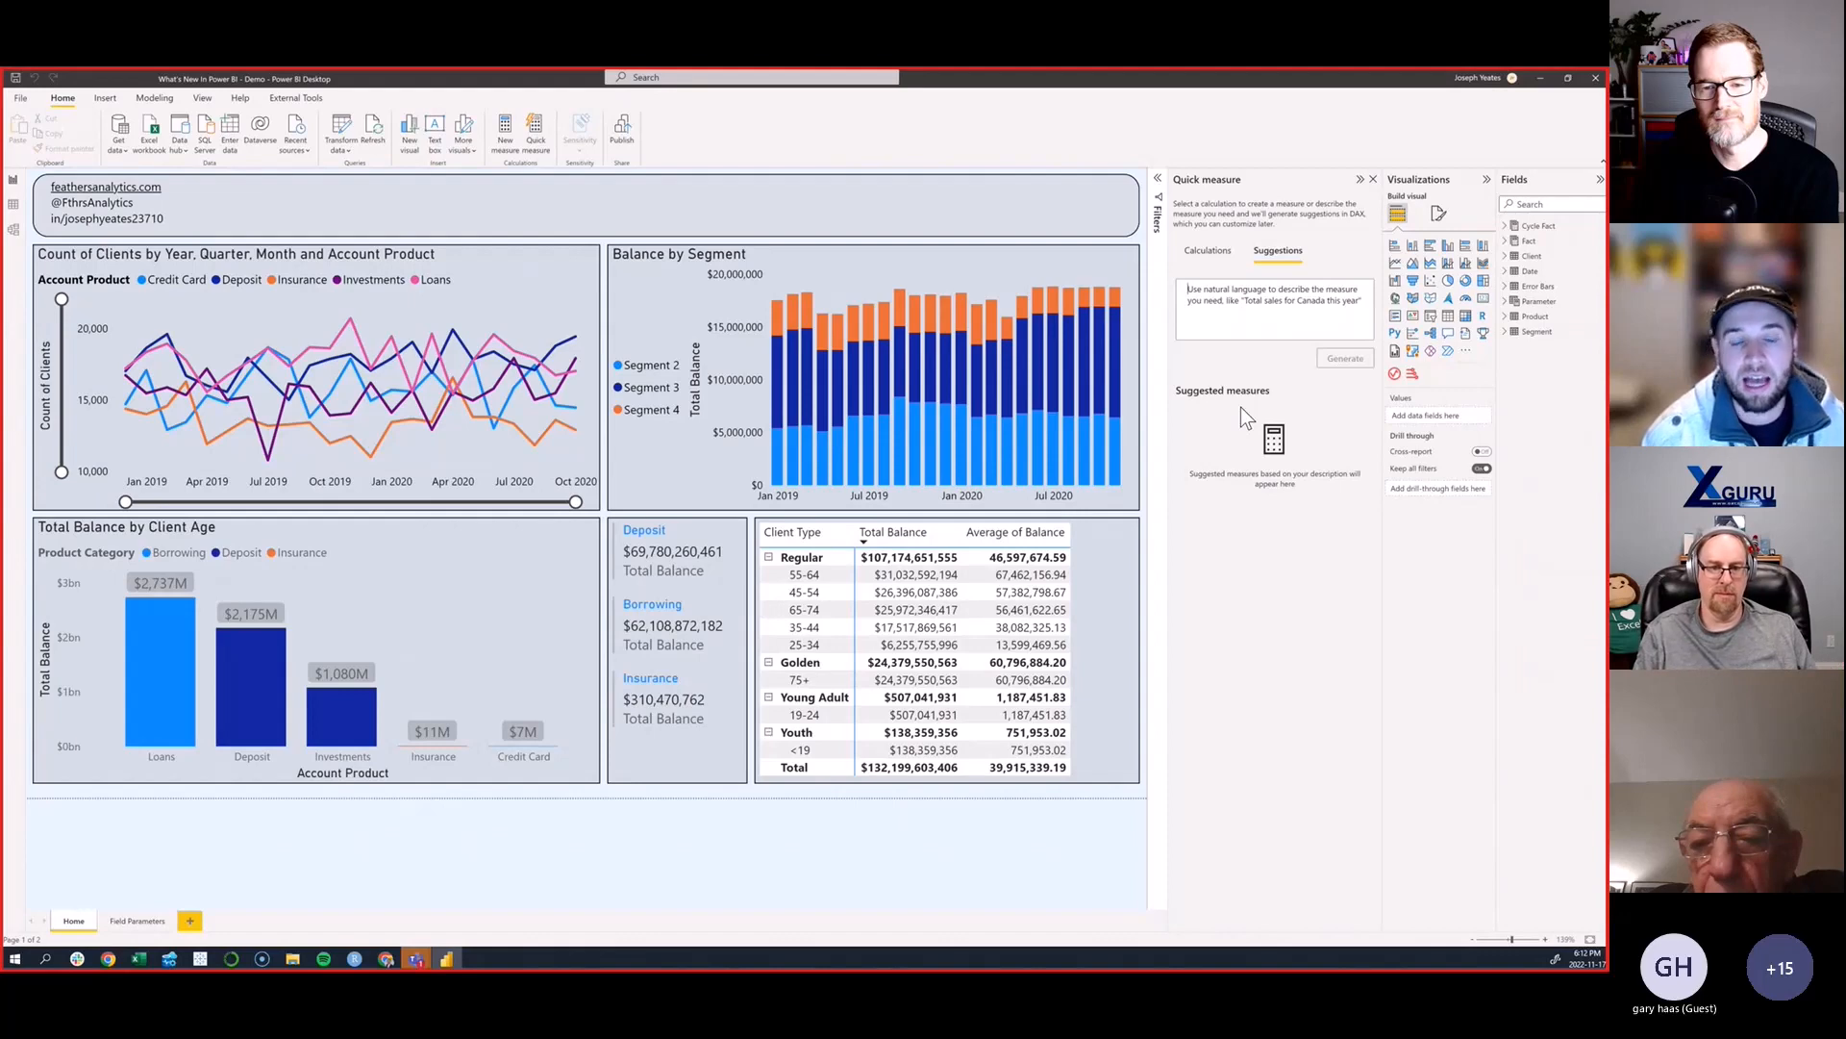
pyautogui.click(103, 99)
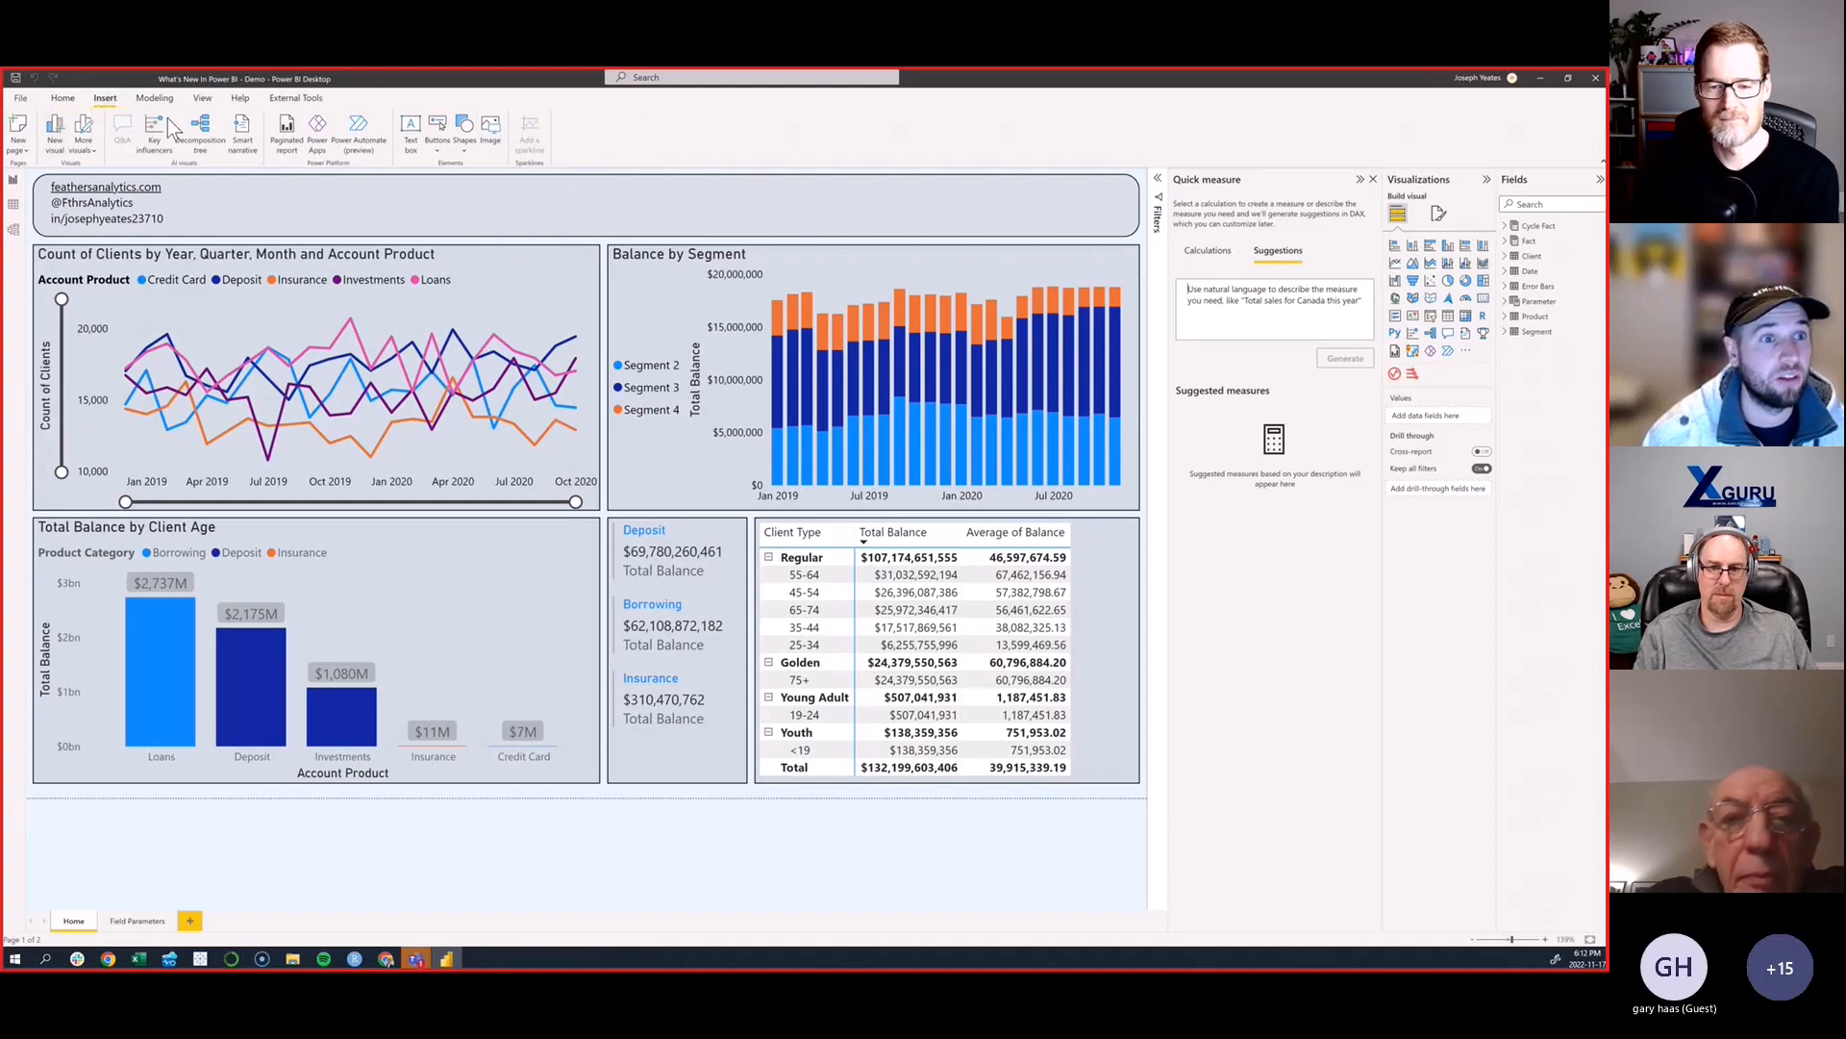
# - Generate a measure suggestion from the description "Count of Clients with Credit Card" and expand its full DAX
pyautogui.click(1248, 290)
pyautogui.write('Count of')
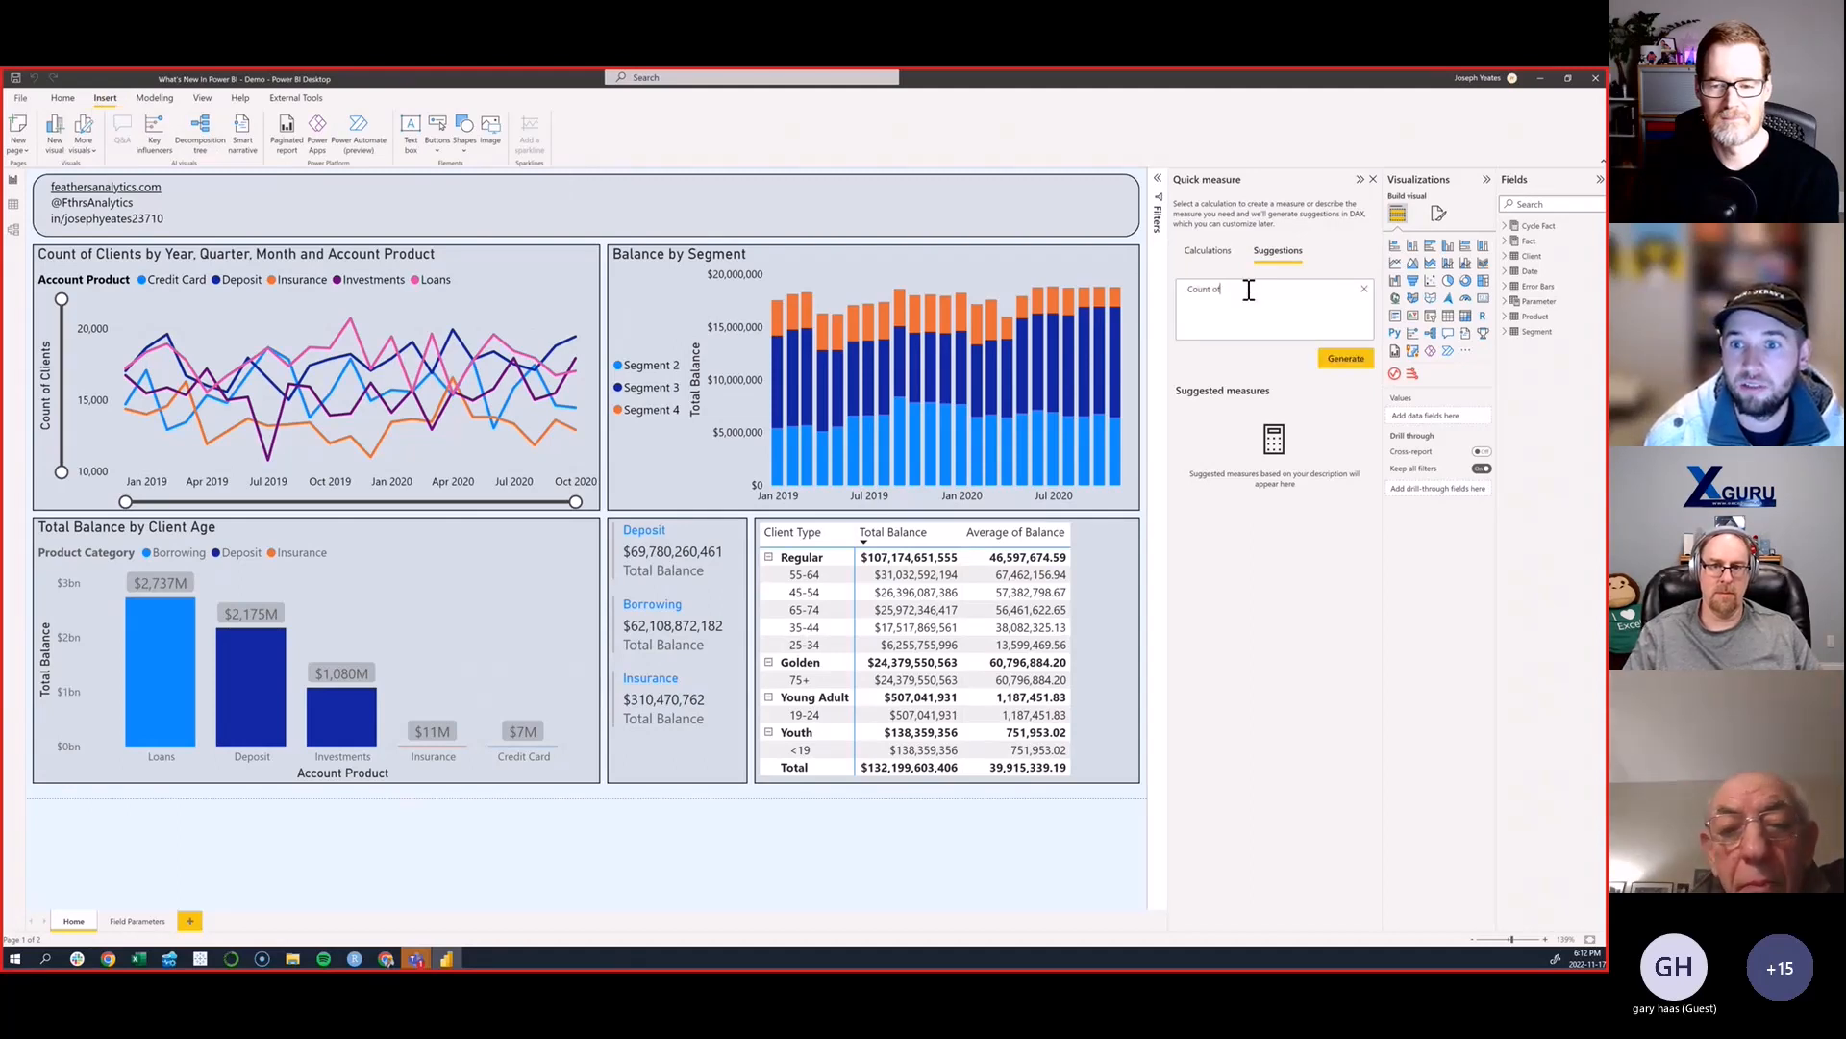
pyautogui.write(' Clients with')
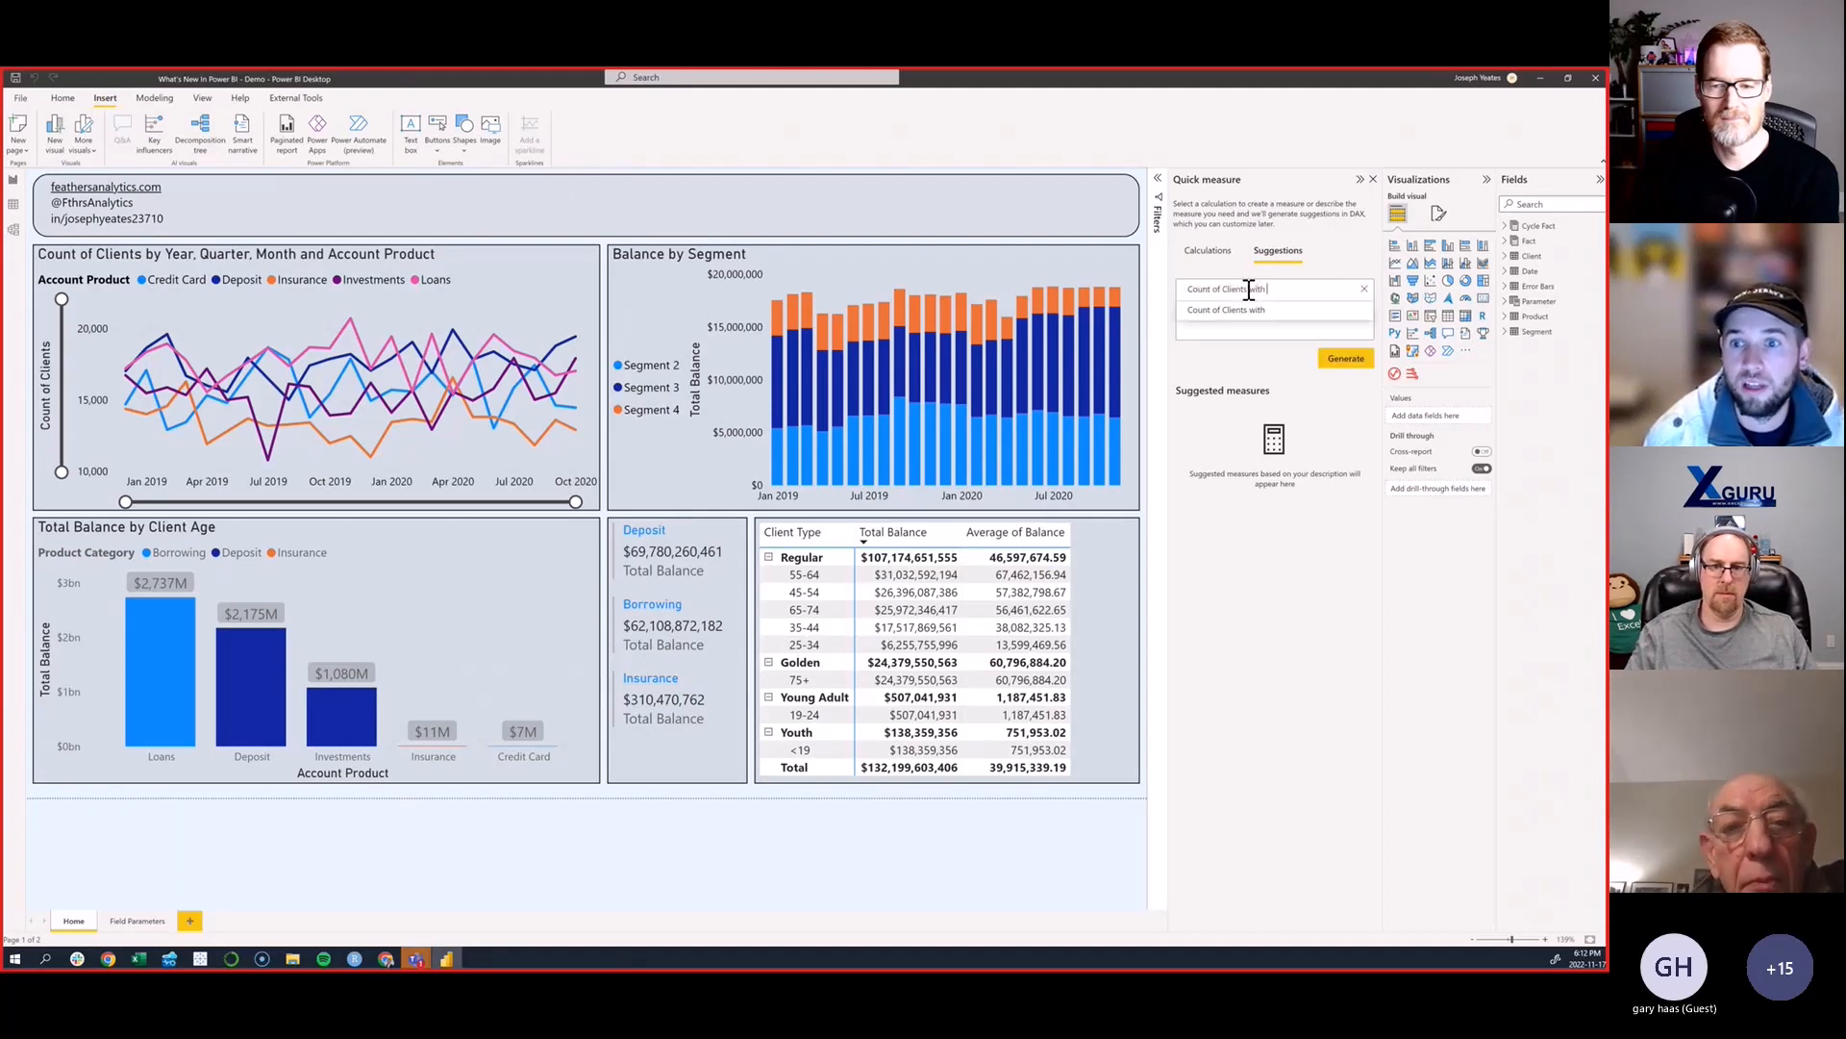
pyautogui.write(' Credi')
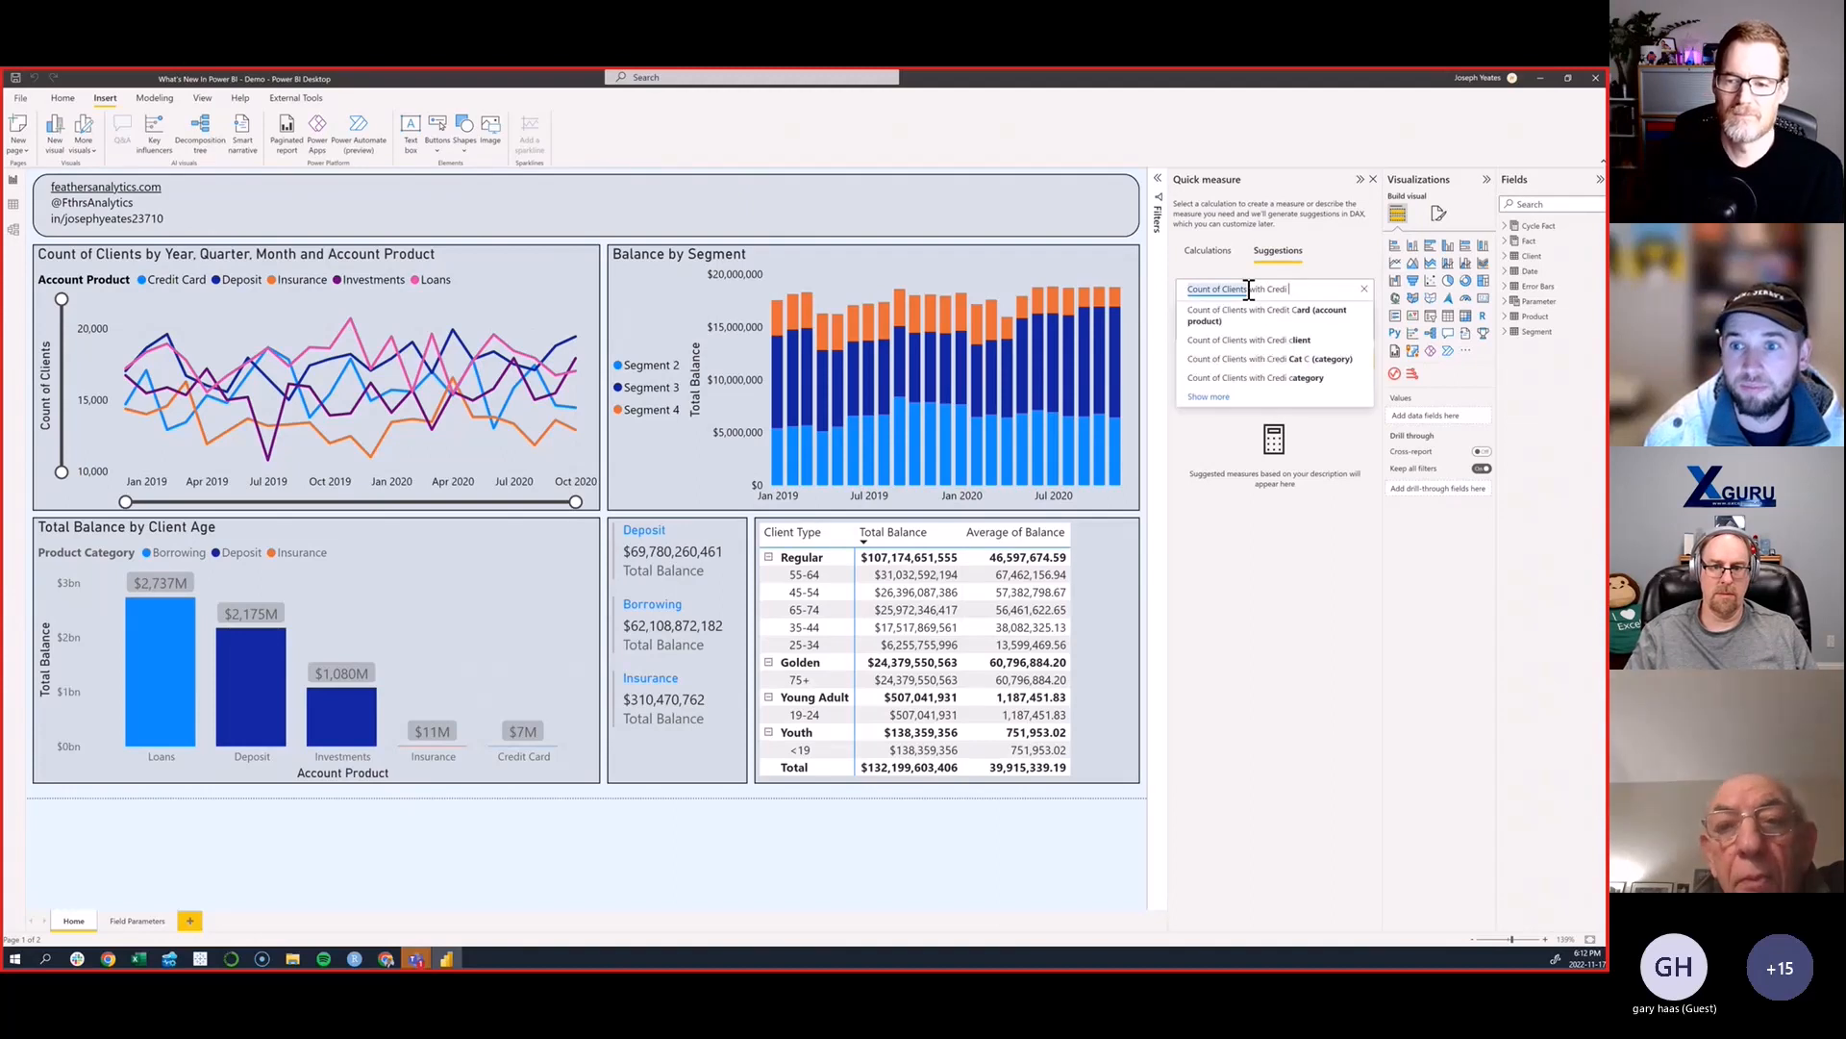
pyautogui.write('t Card')
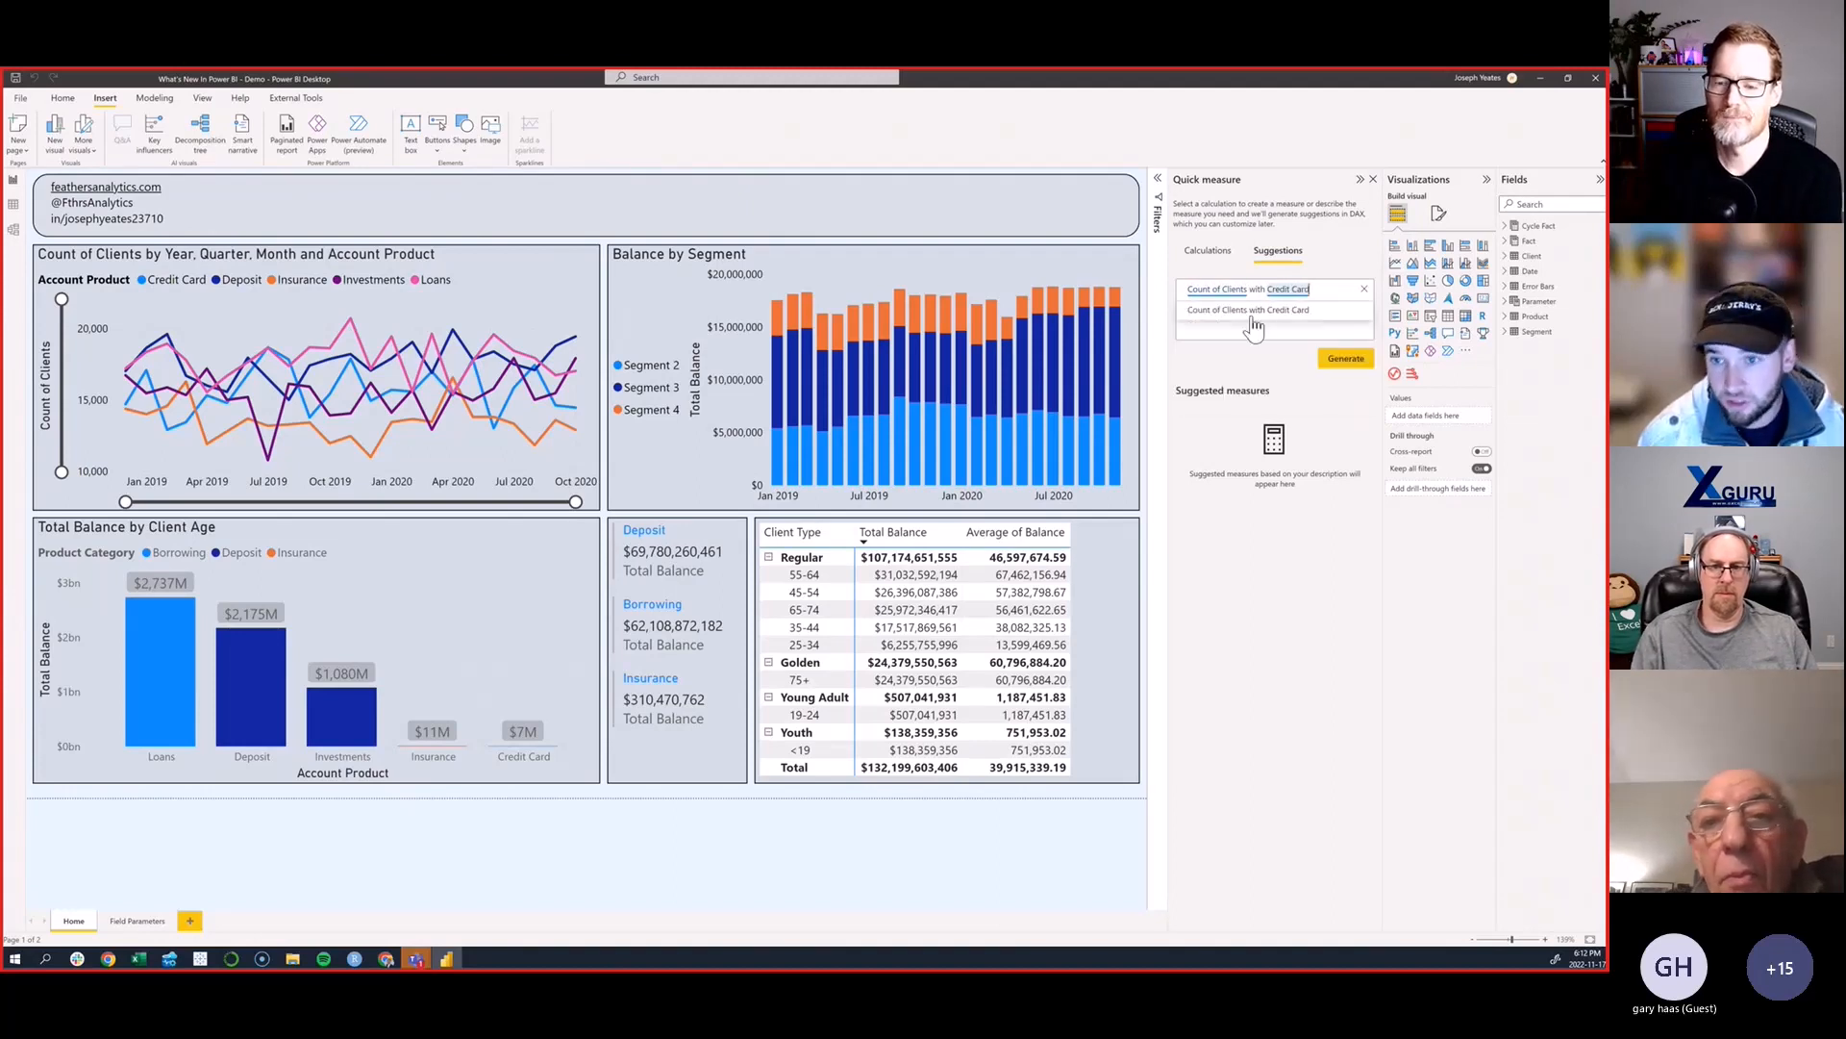
pyautogui.click(1239, 367)
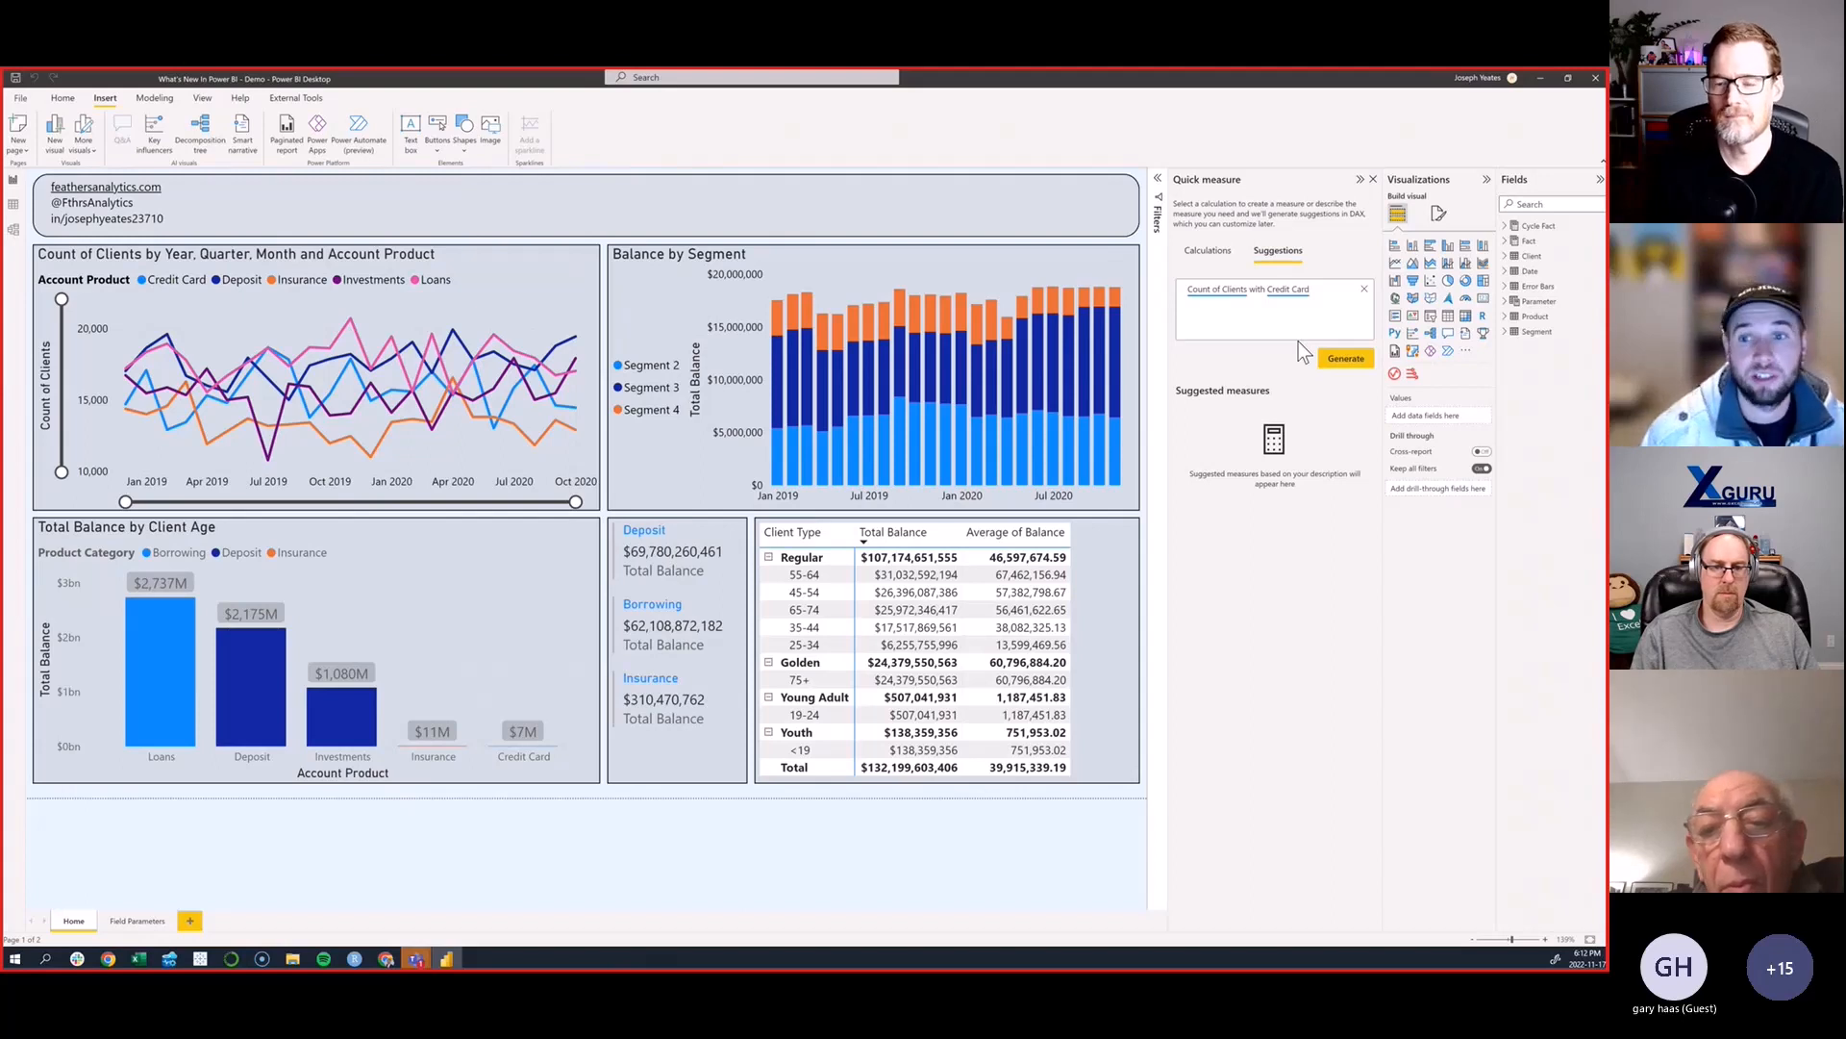
pyautogui.click(1339, 365)
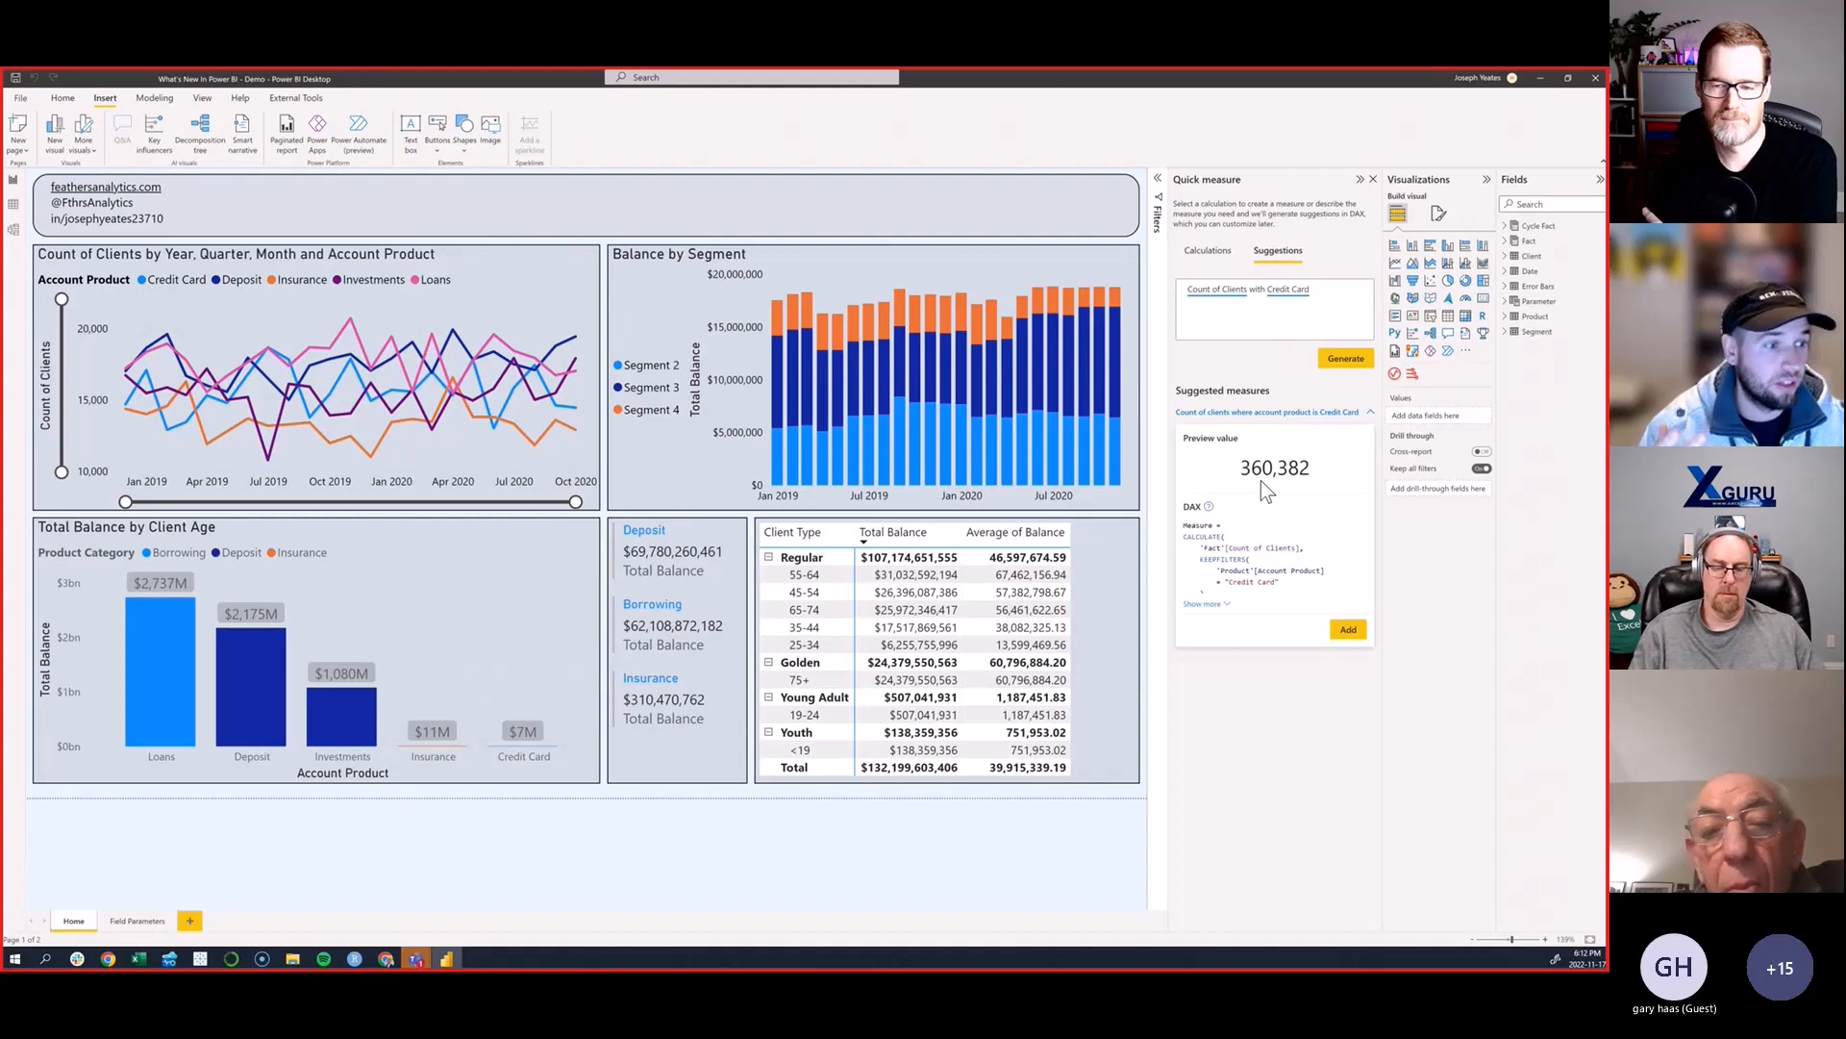
pyautogui.click(1203, 603)
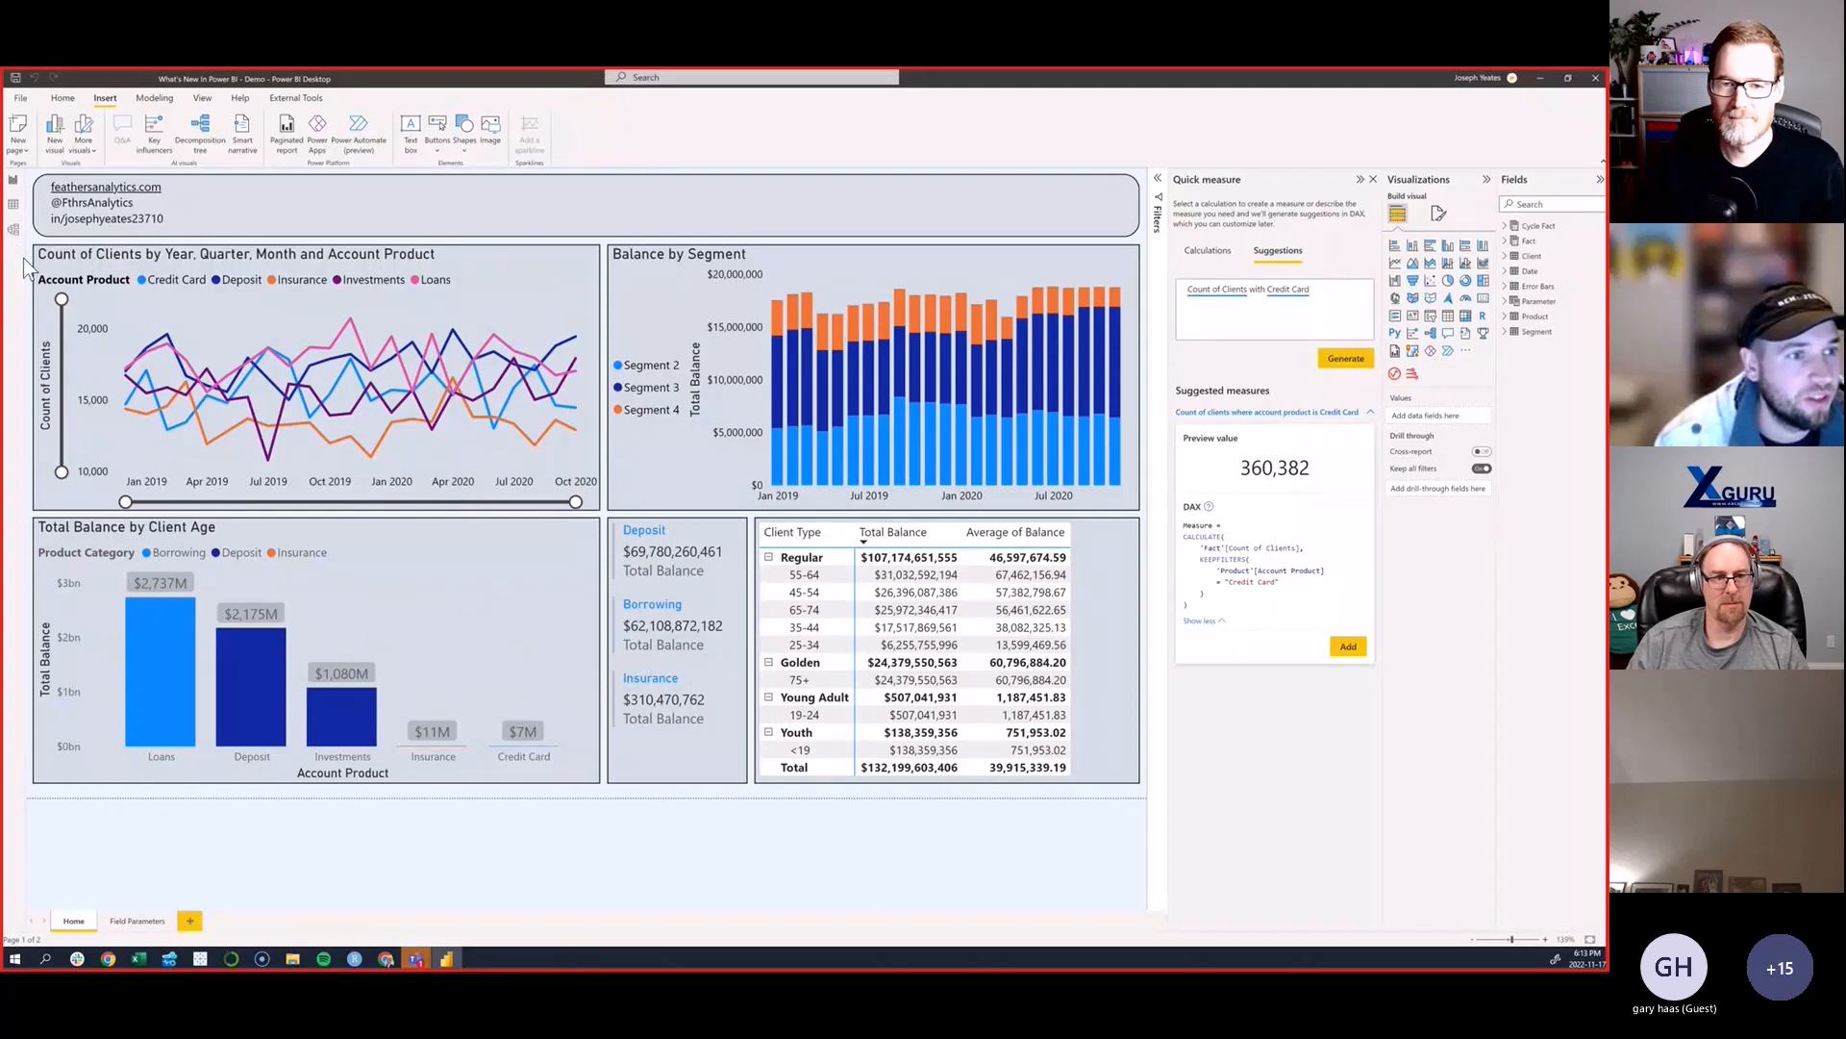
# - In the model view, examine the relationship between Date and Cycle Fact in its properties and in the relationship editor without changing it
pyautogui.click(15, 235)
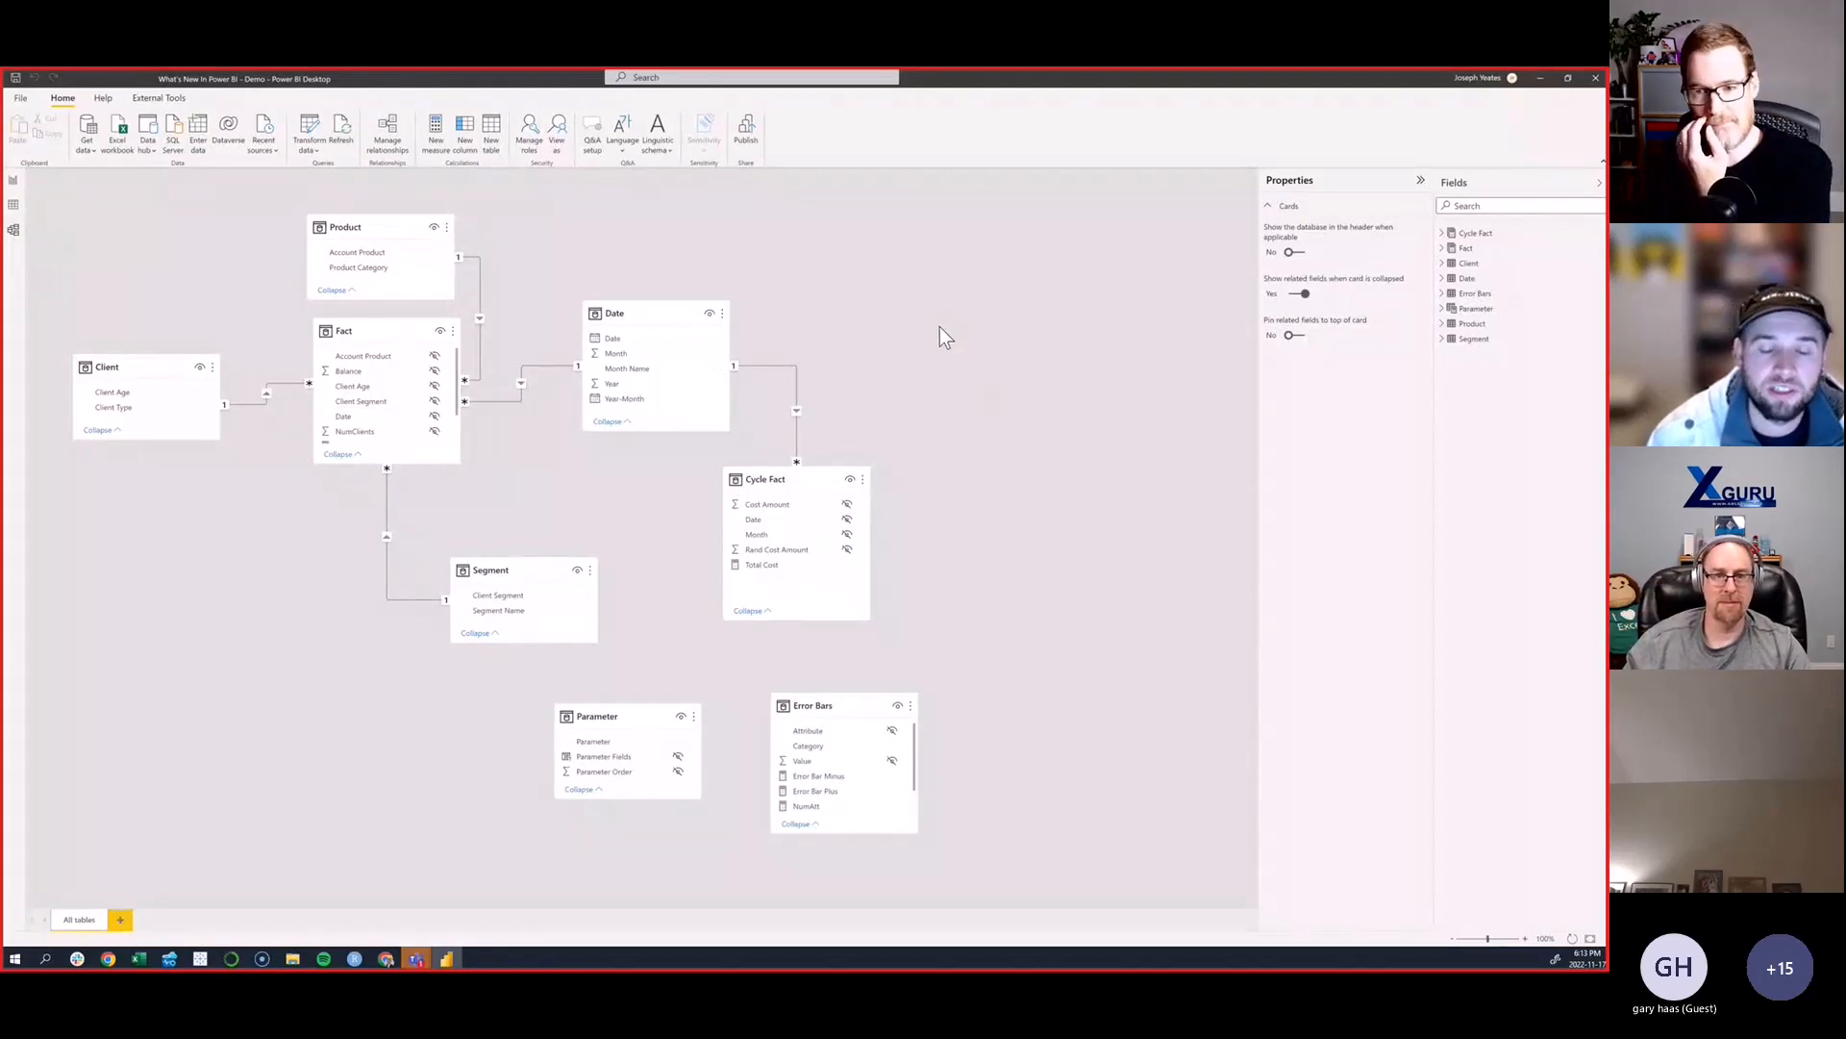
pyautogui.click(790, 365)
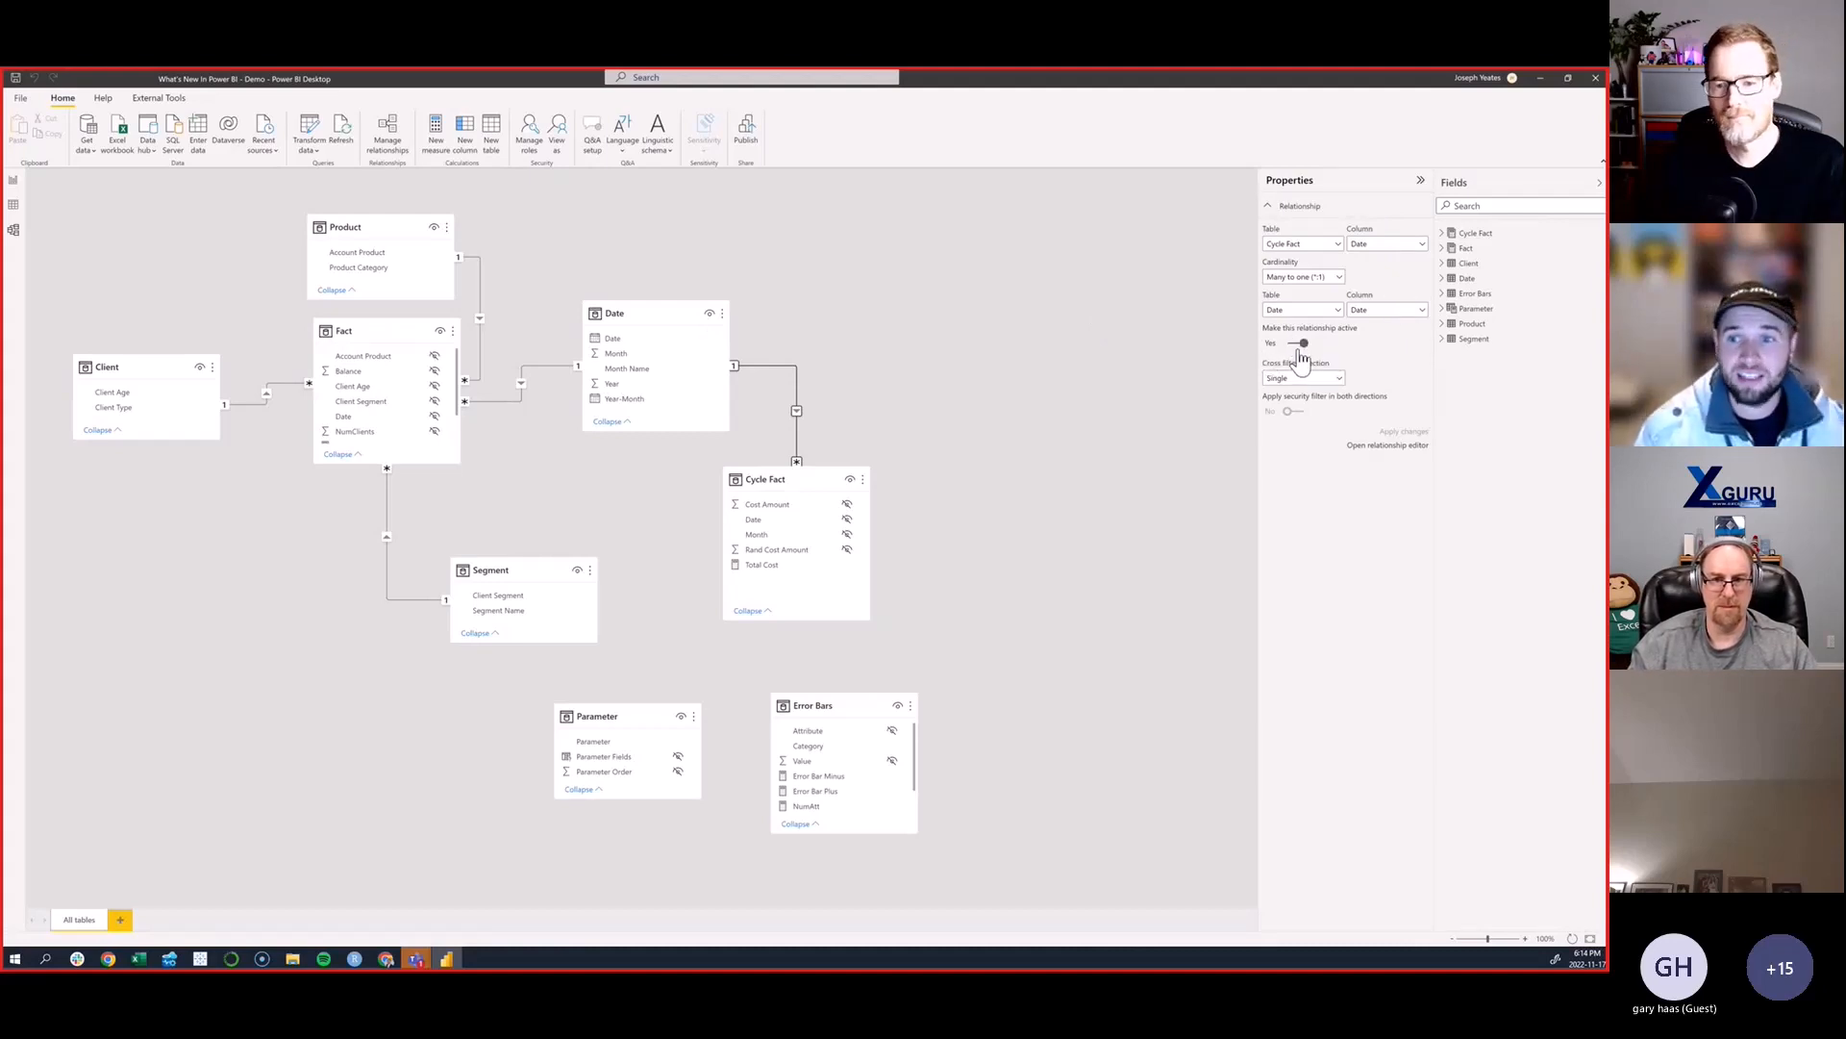
pyautogui.doubleClick(776, 366)
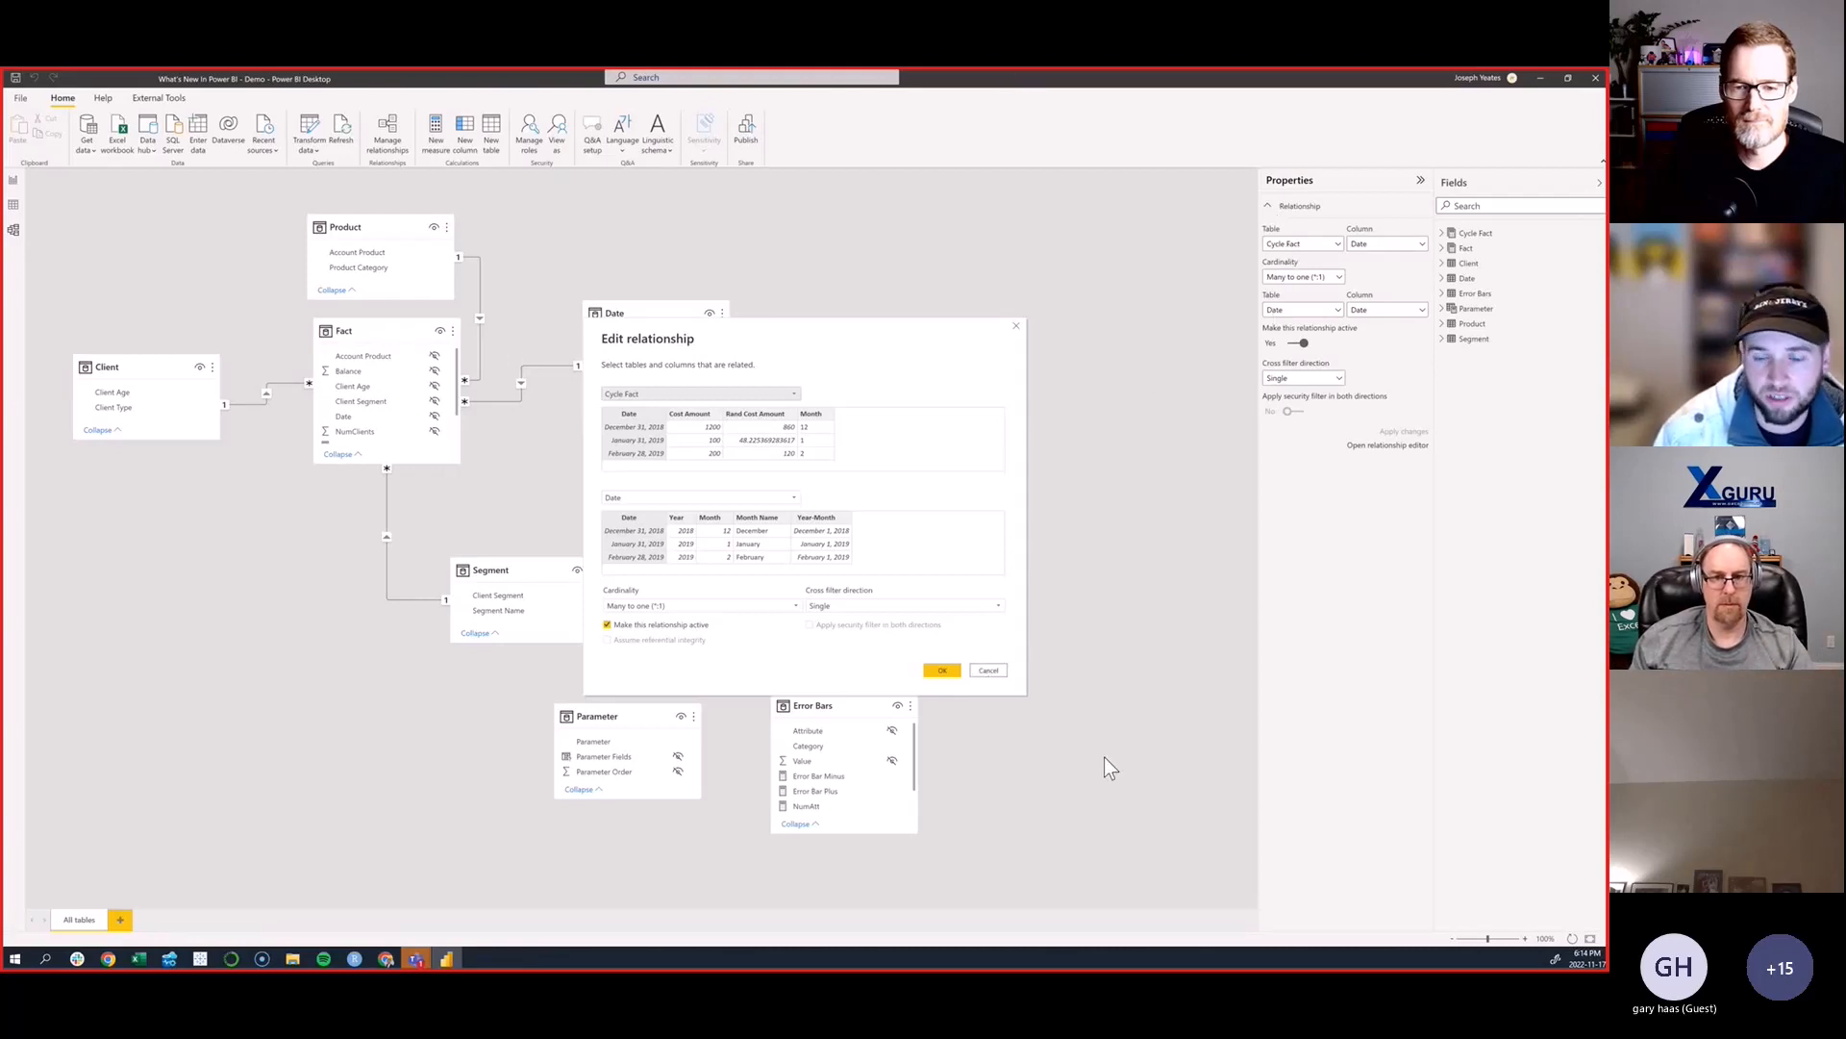
pyautogui.click(990, 672)
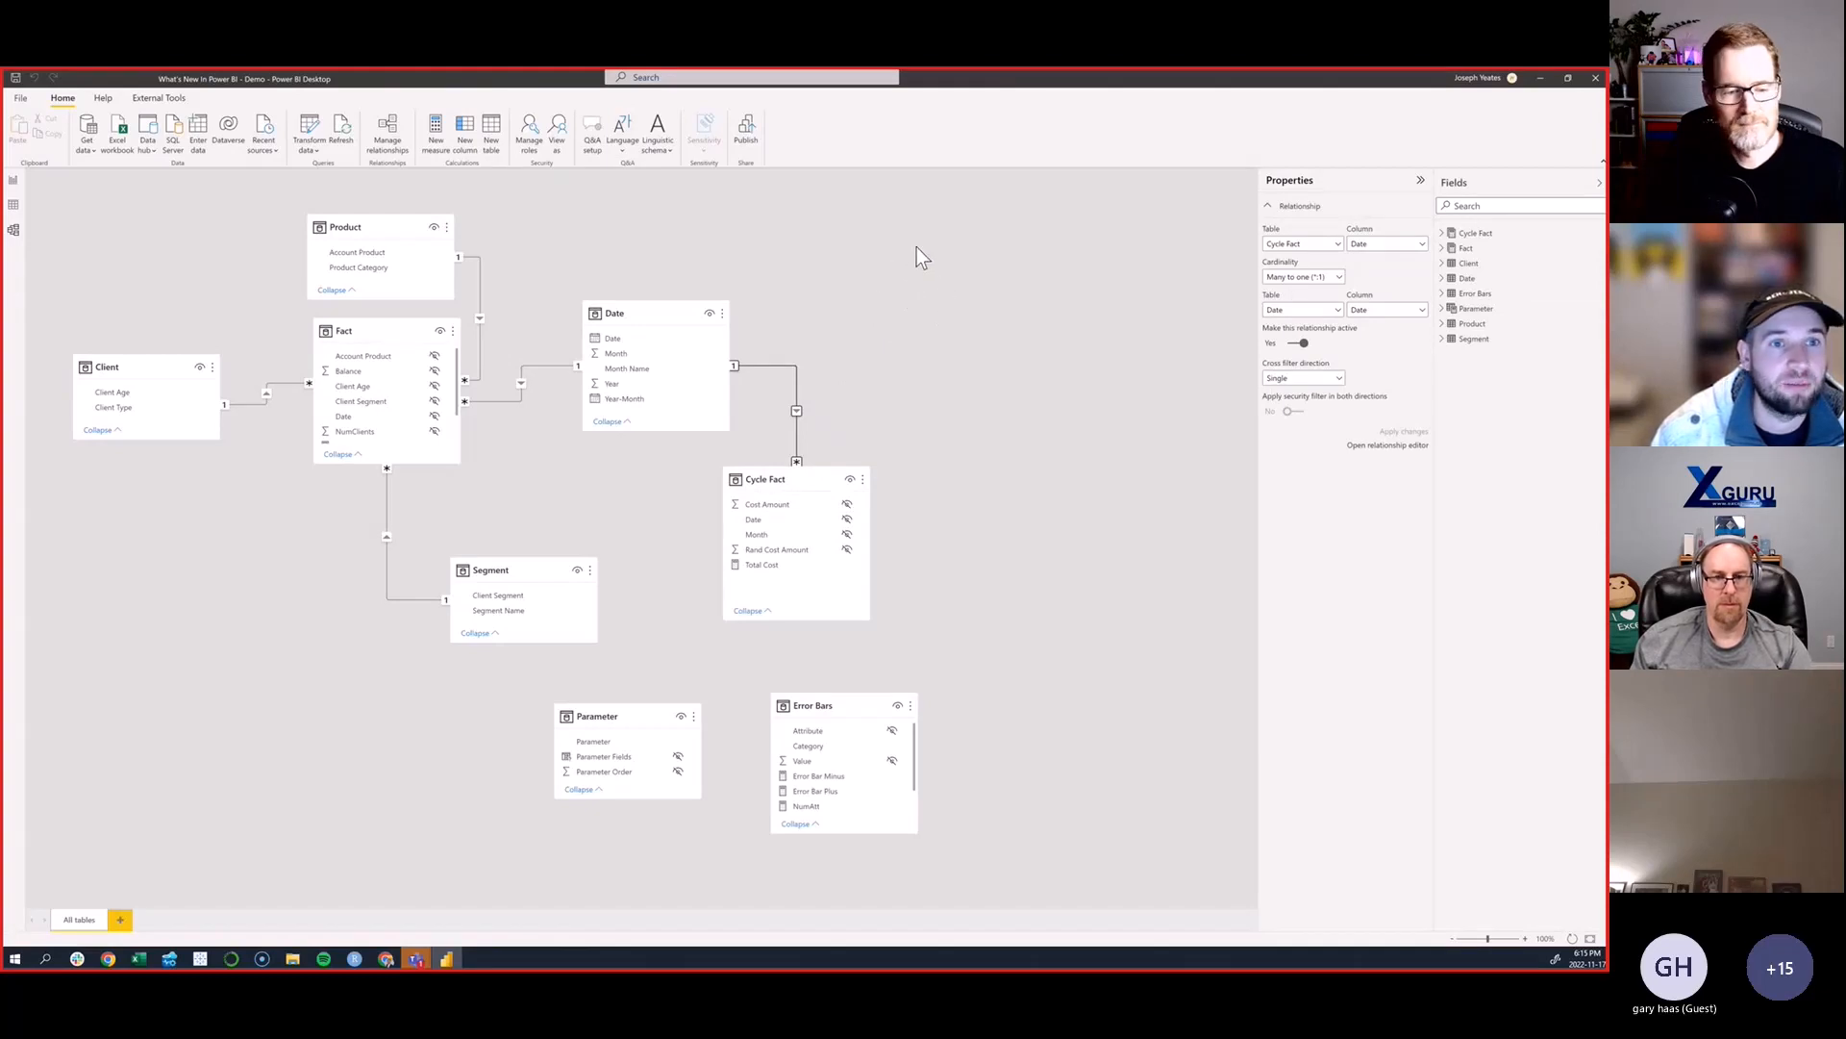
# - Start a new measure in the Client table from the model view to bring up the DAX formula bar
pyautogui.click(437, 133)
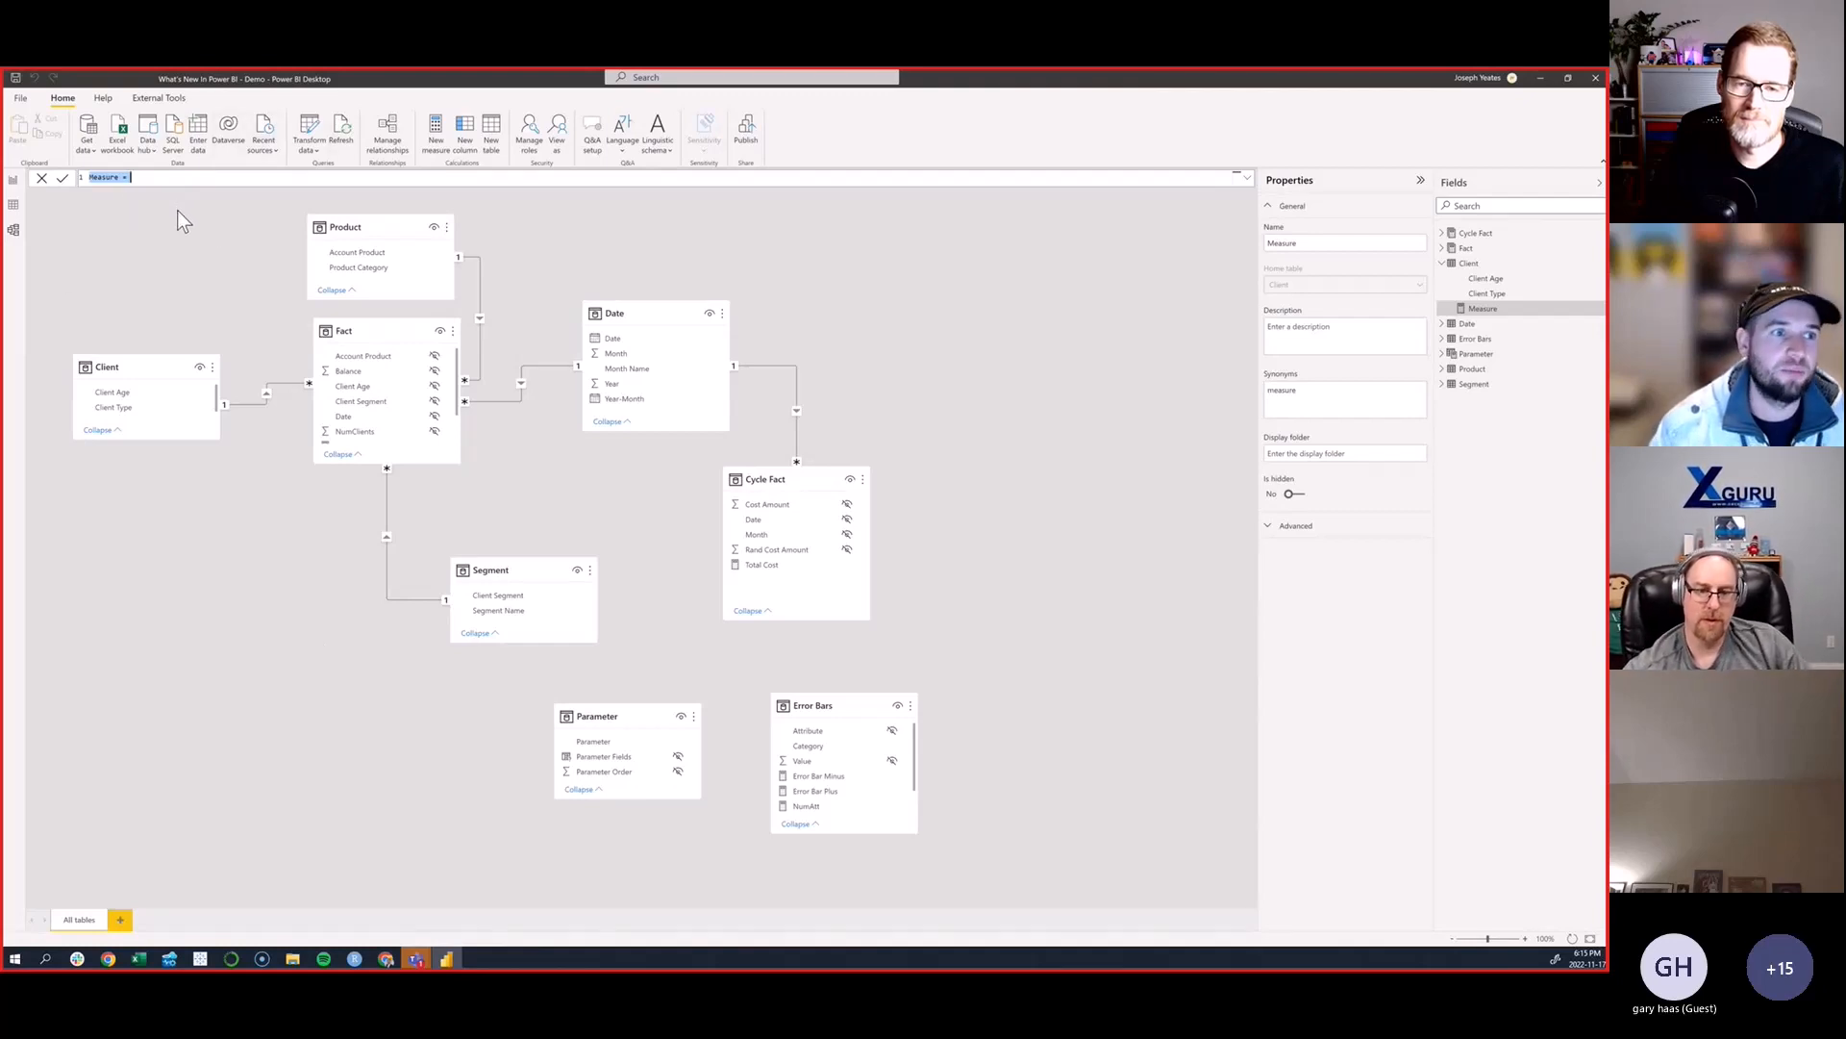
pyautogui.click(15, 181)
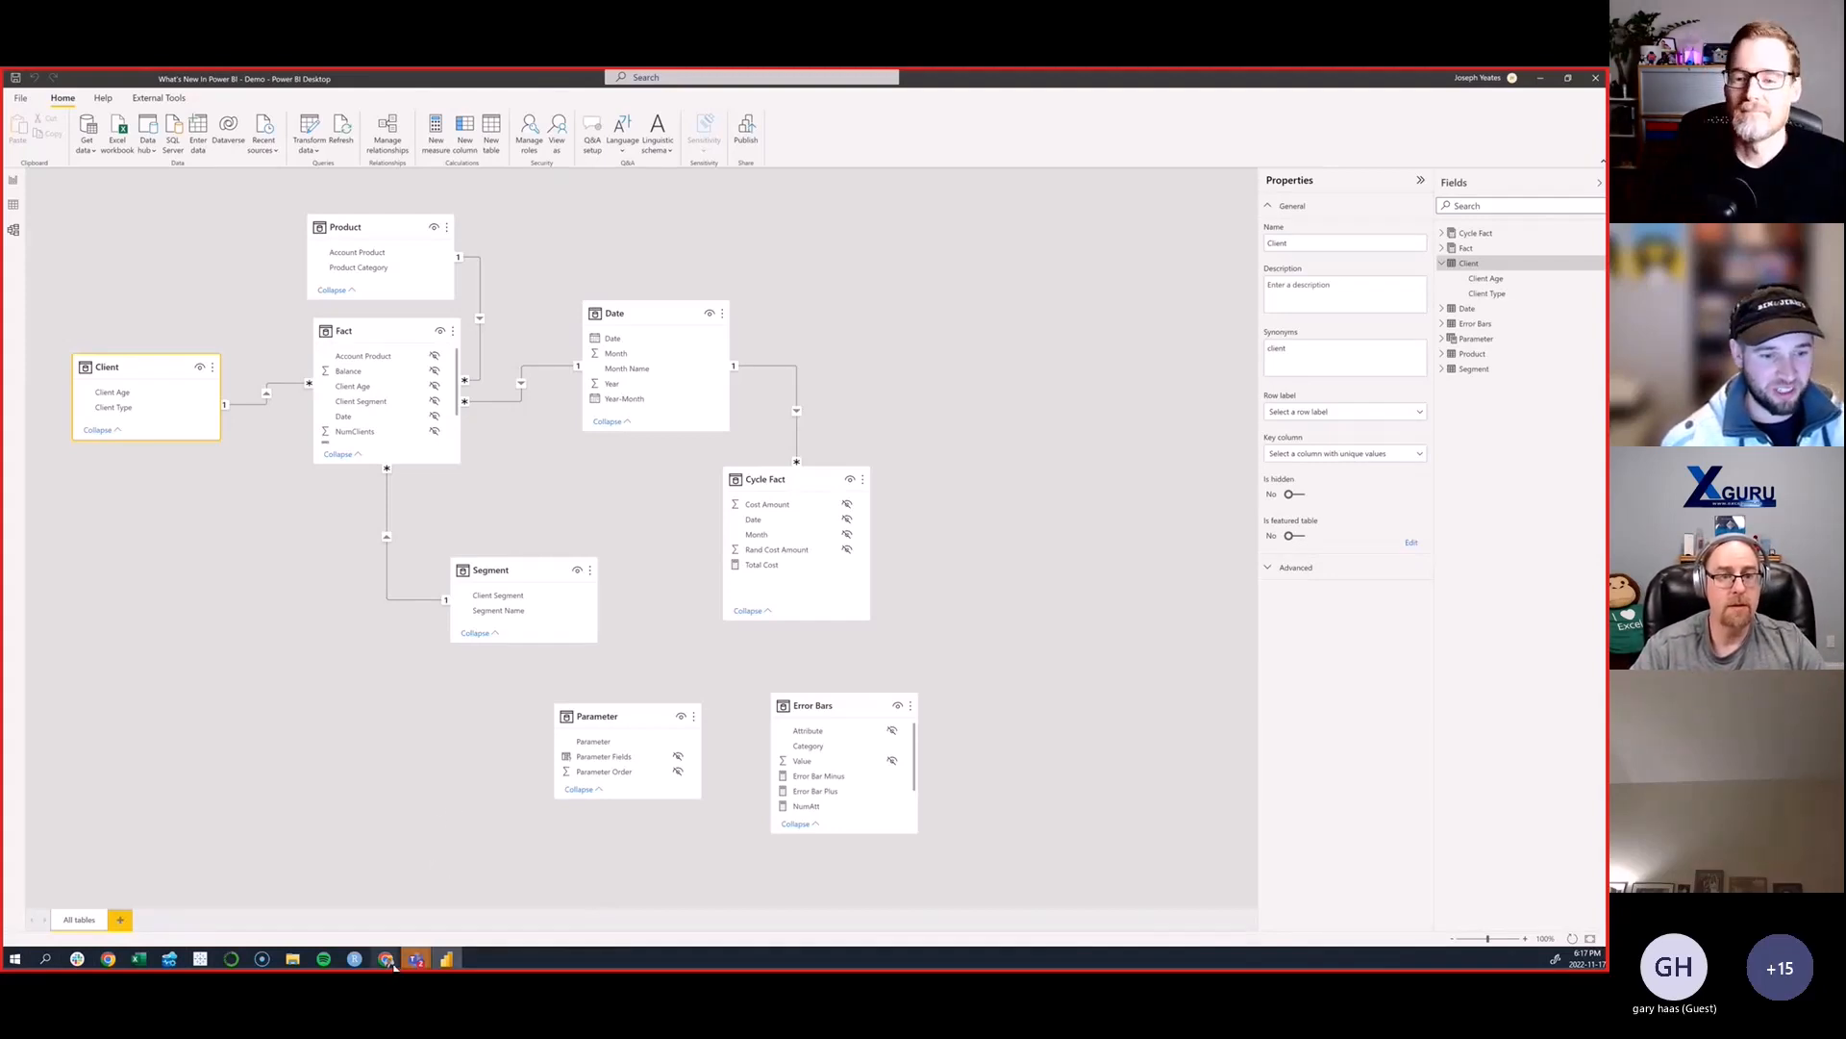
# - Switch to Chrome and review the October 2022 feature summary and the Quick measure suggestions tenant settings in the Power BI Admin portal
pyautogui.moveTo(395, 964)
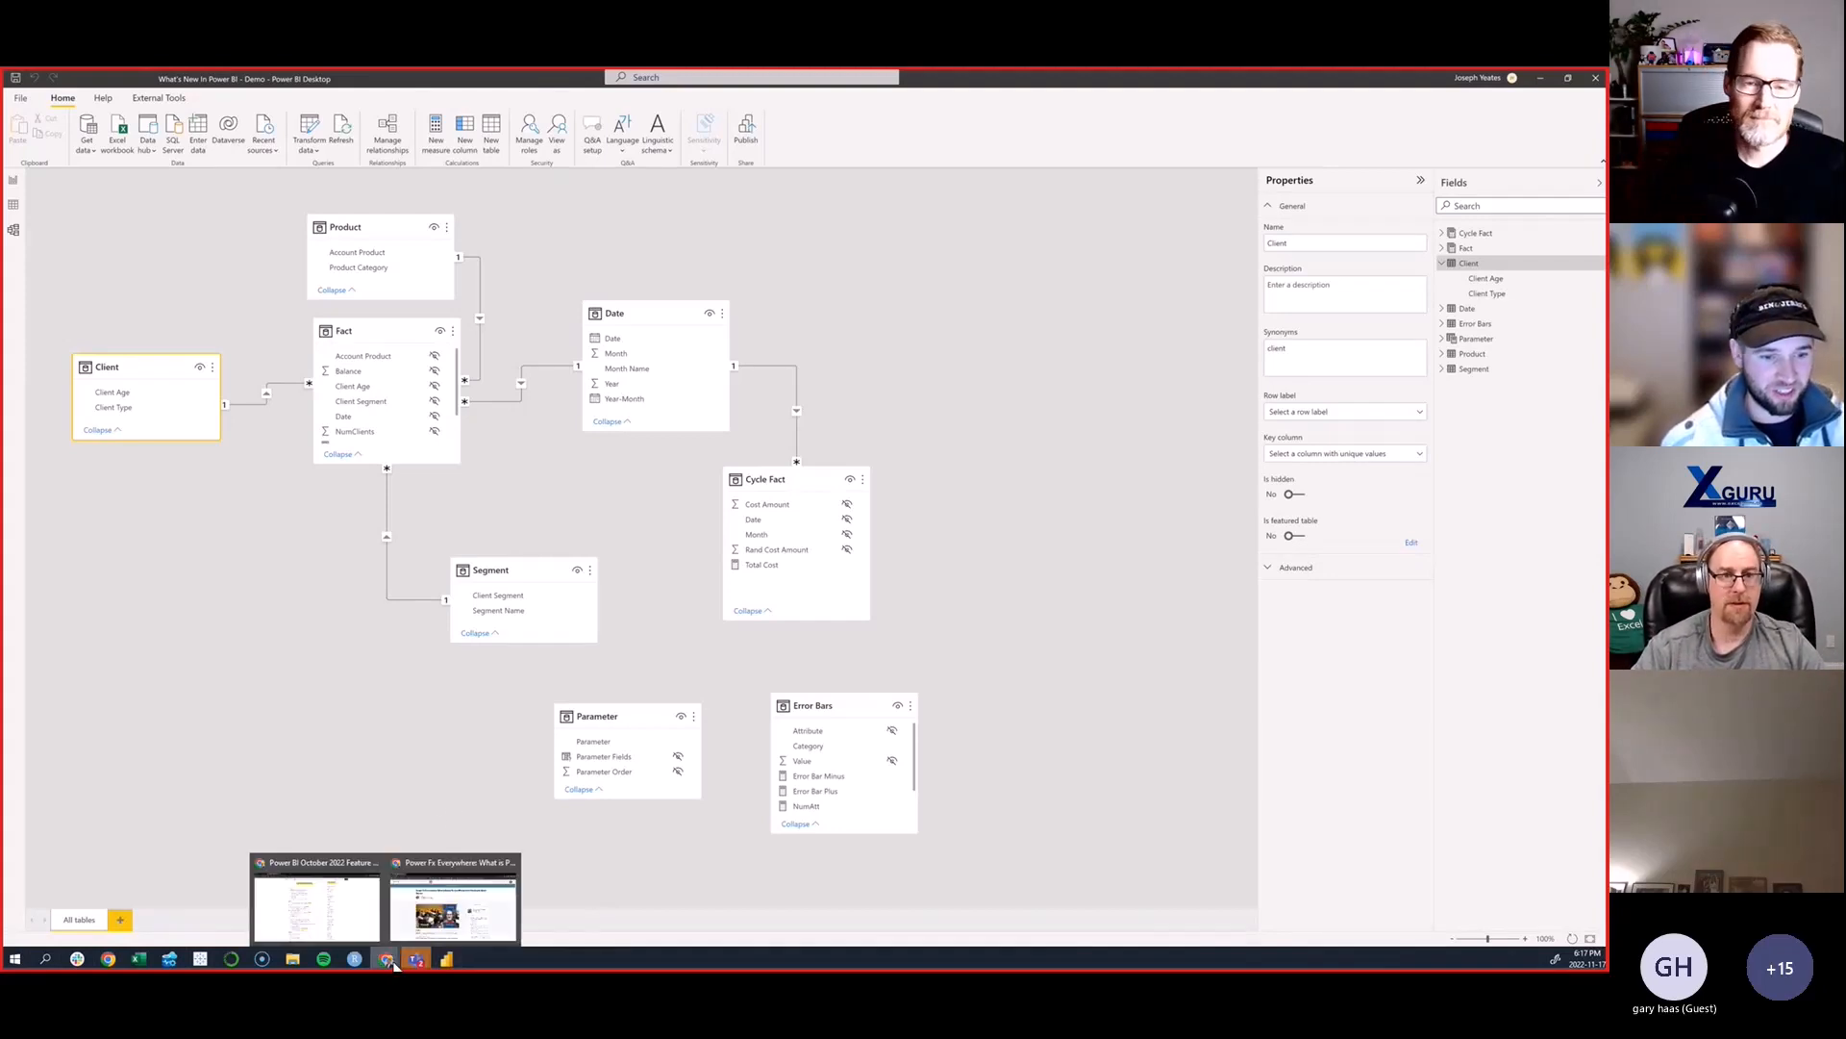
pyautogui.click(352, 909)
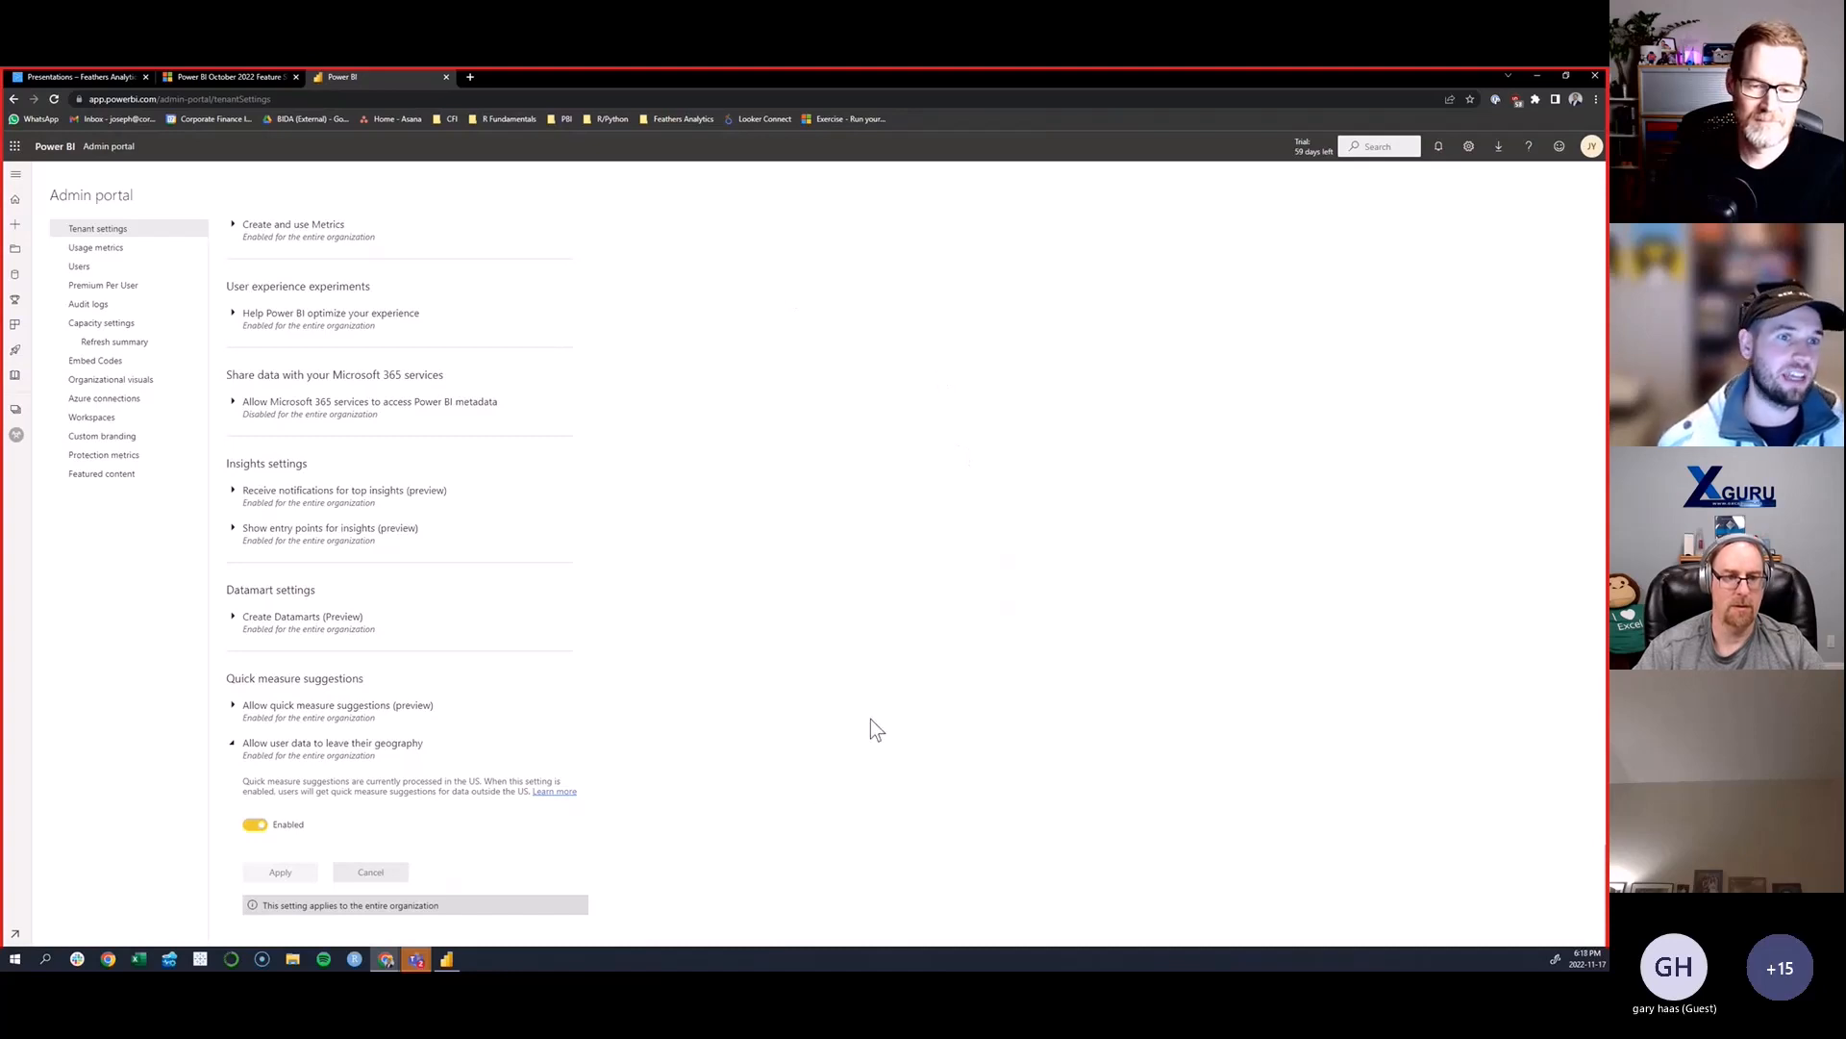
pyautogui.click(258, 77)
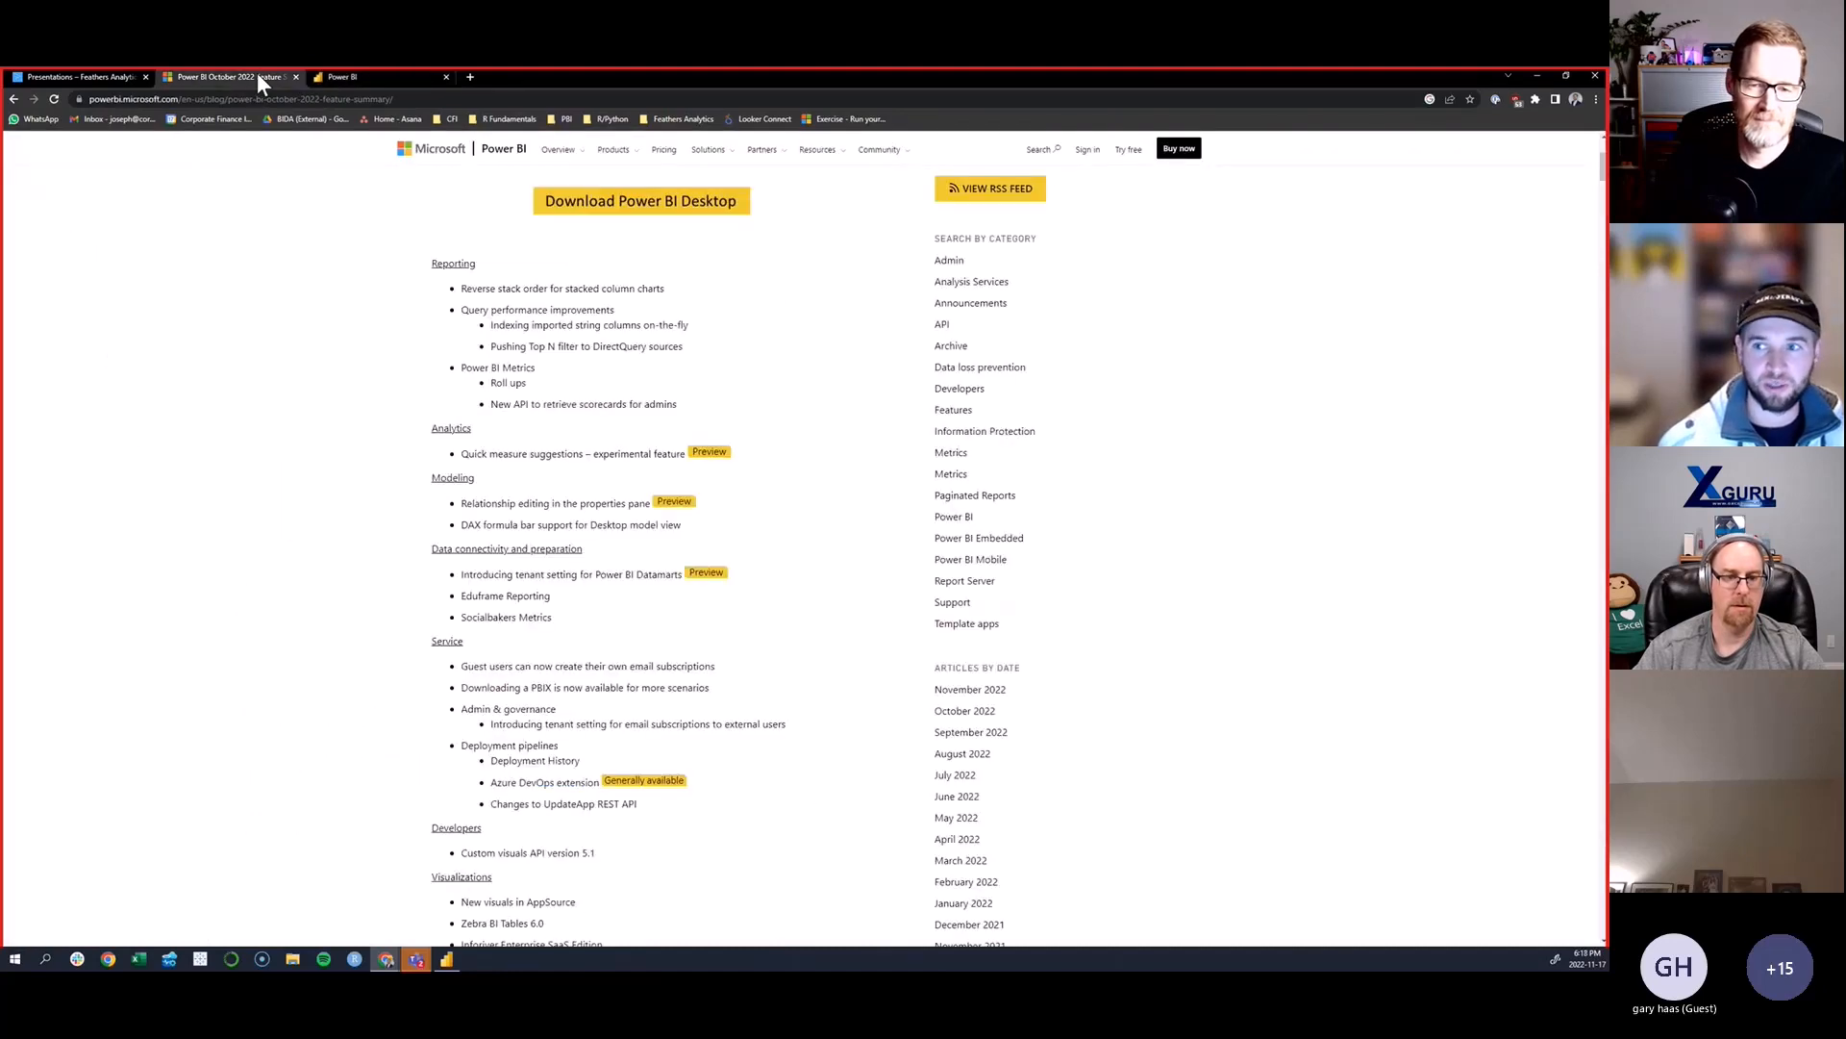
pyautogui.moveTo(1601, 178); pyautogui.dragTo(1577, 758)
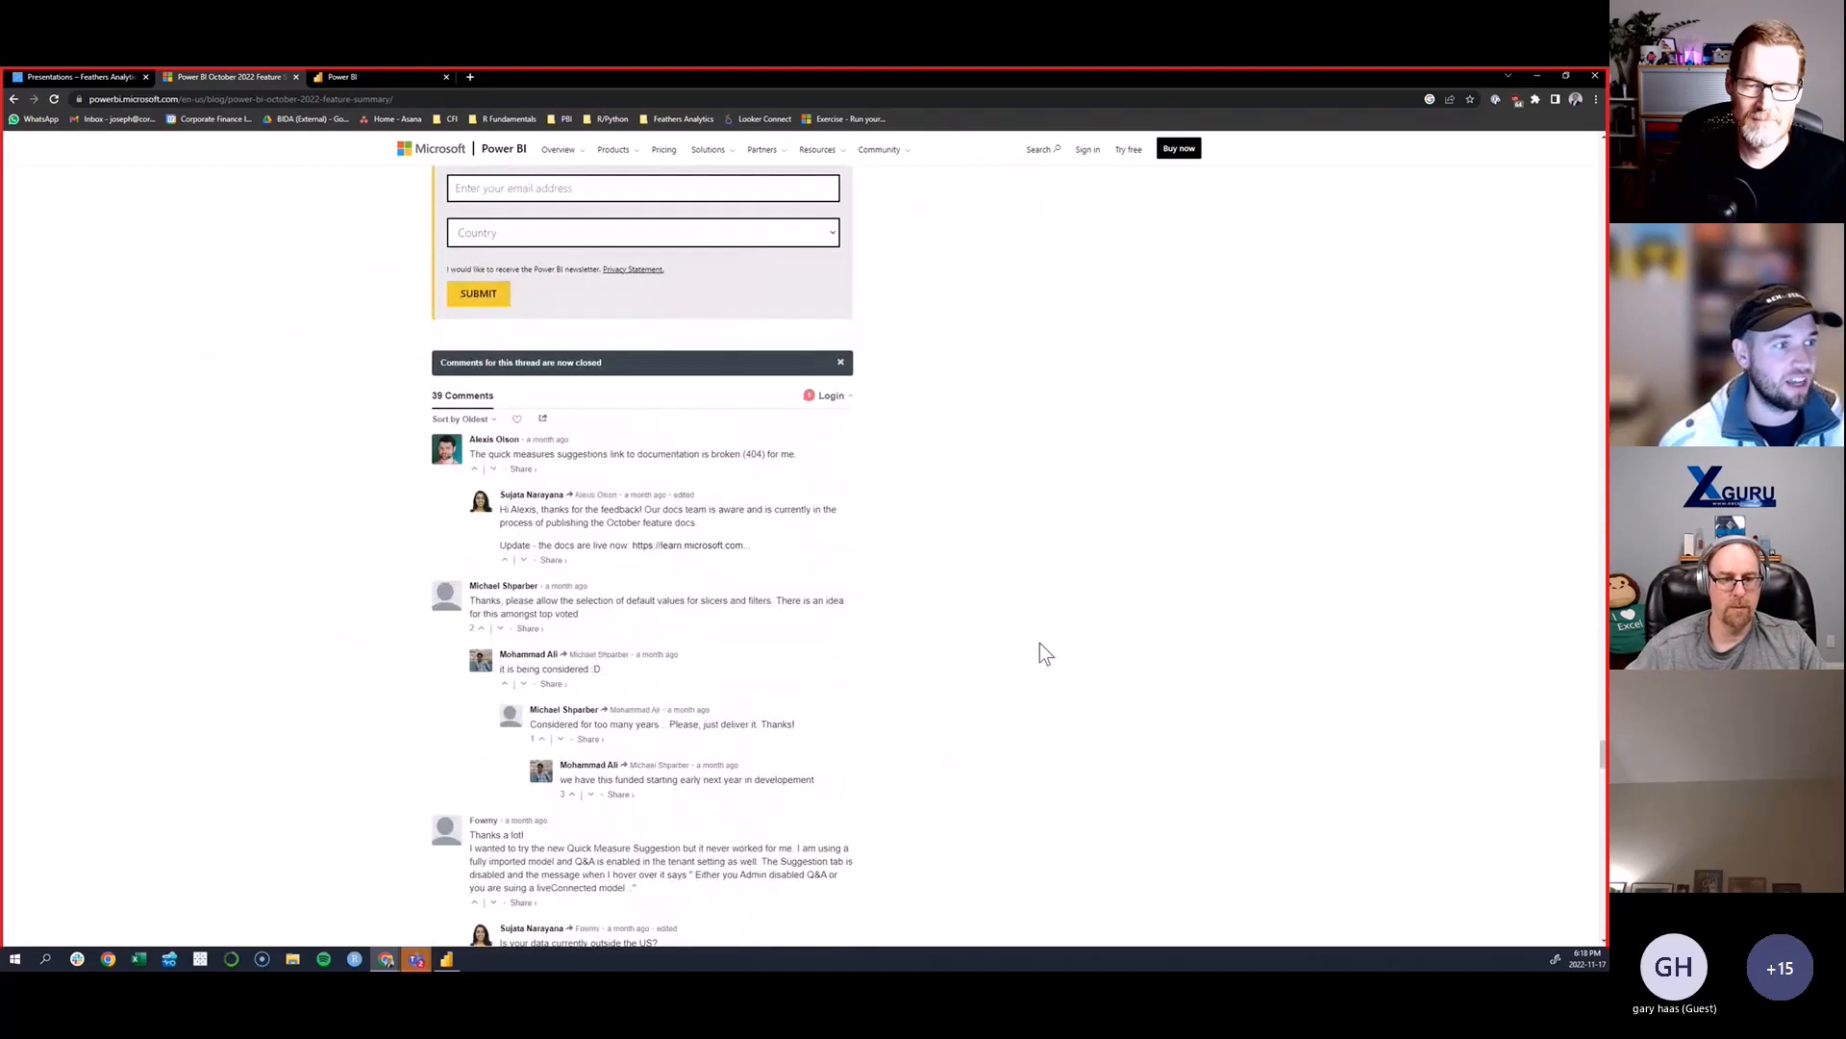
pyautogui.click(384, 76)
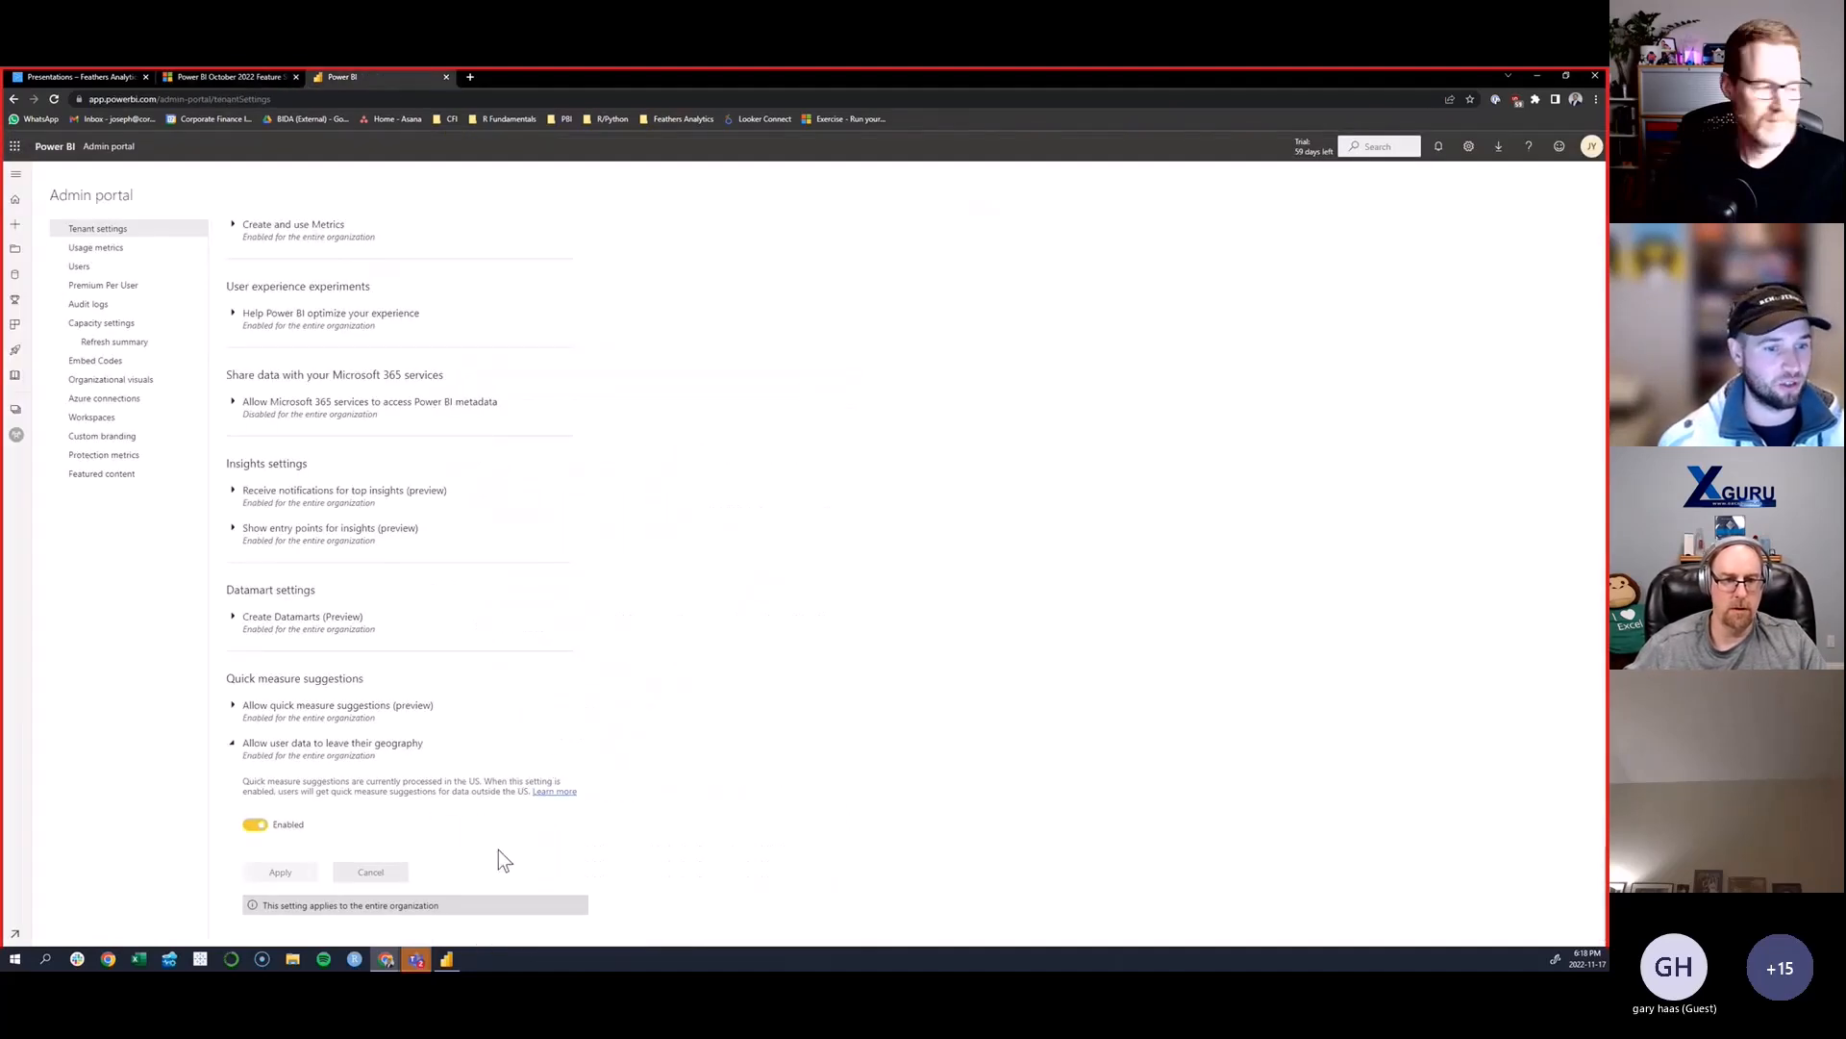
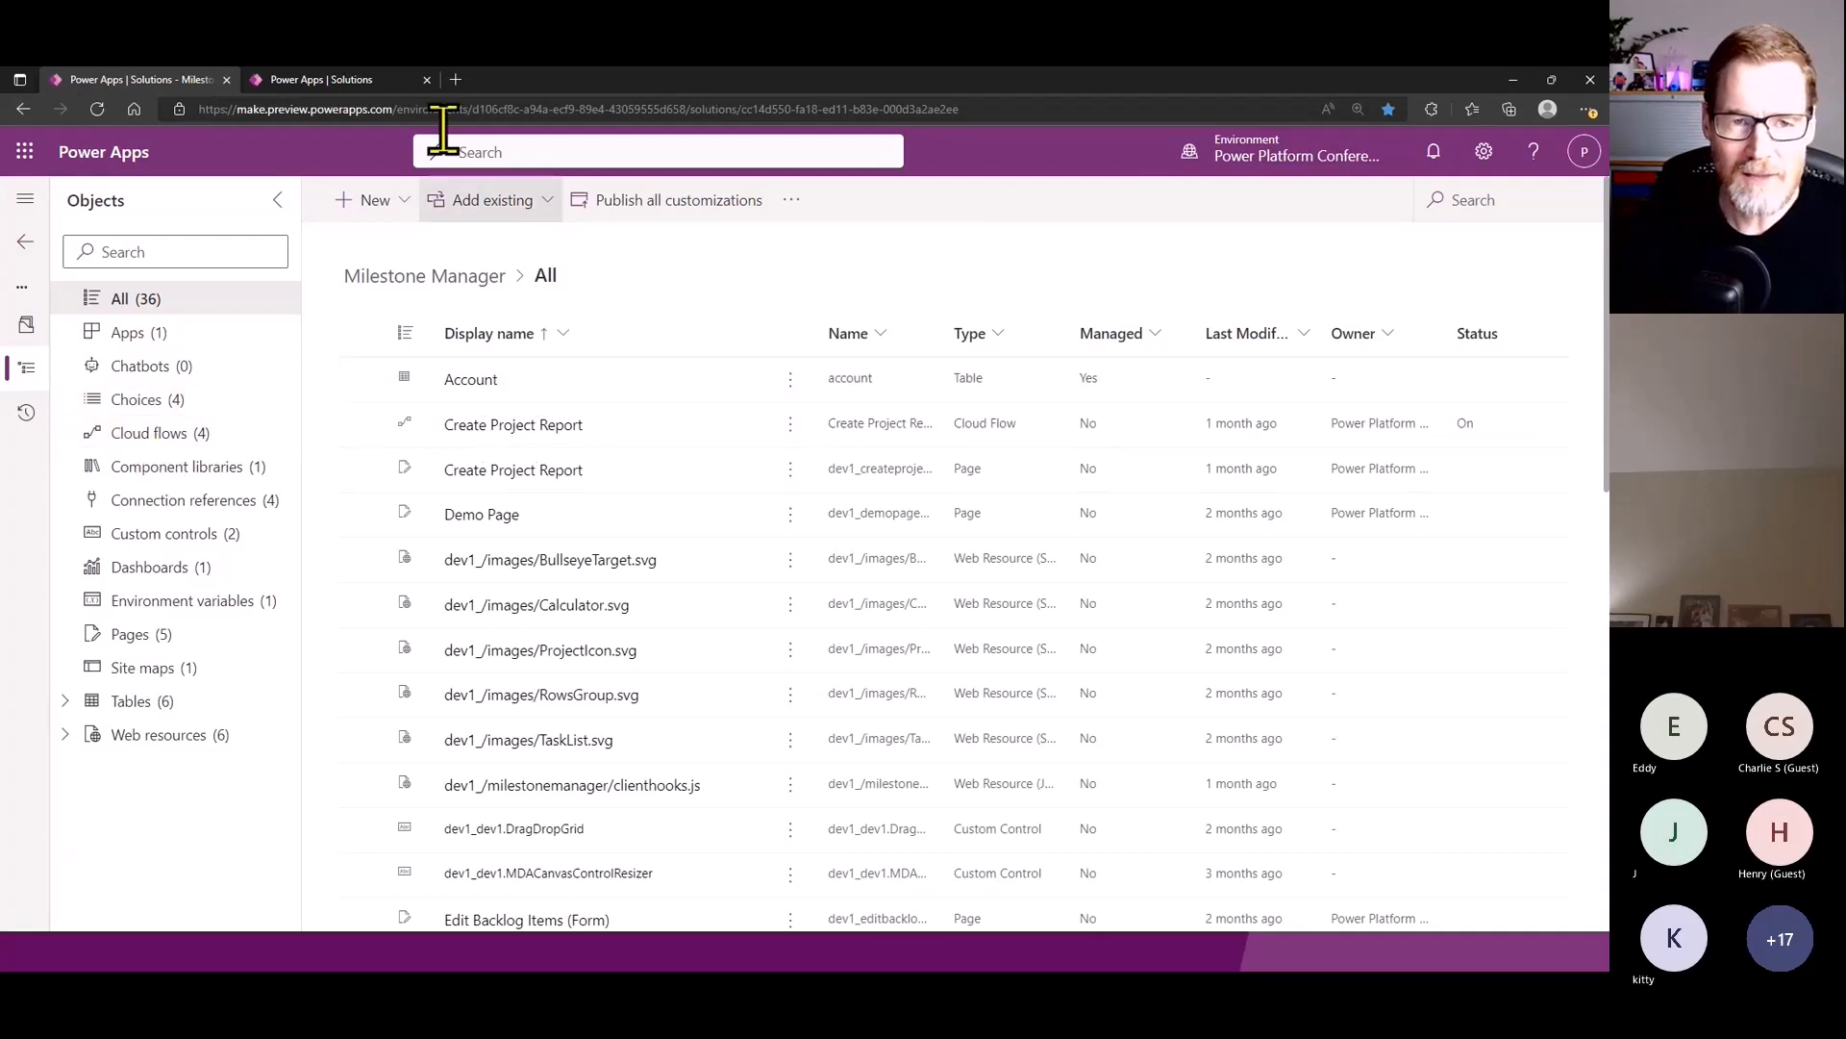
# - Create a new page app in the Power BI Meet-Up solution
pyautogui.click(368, 77)
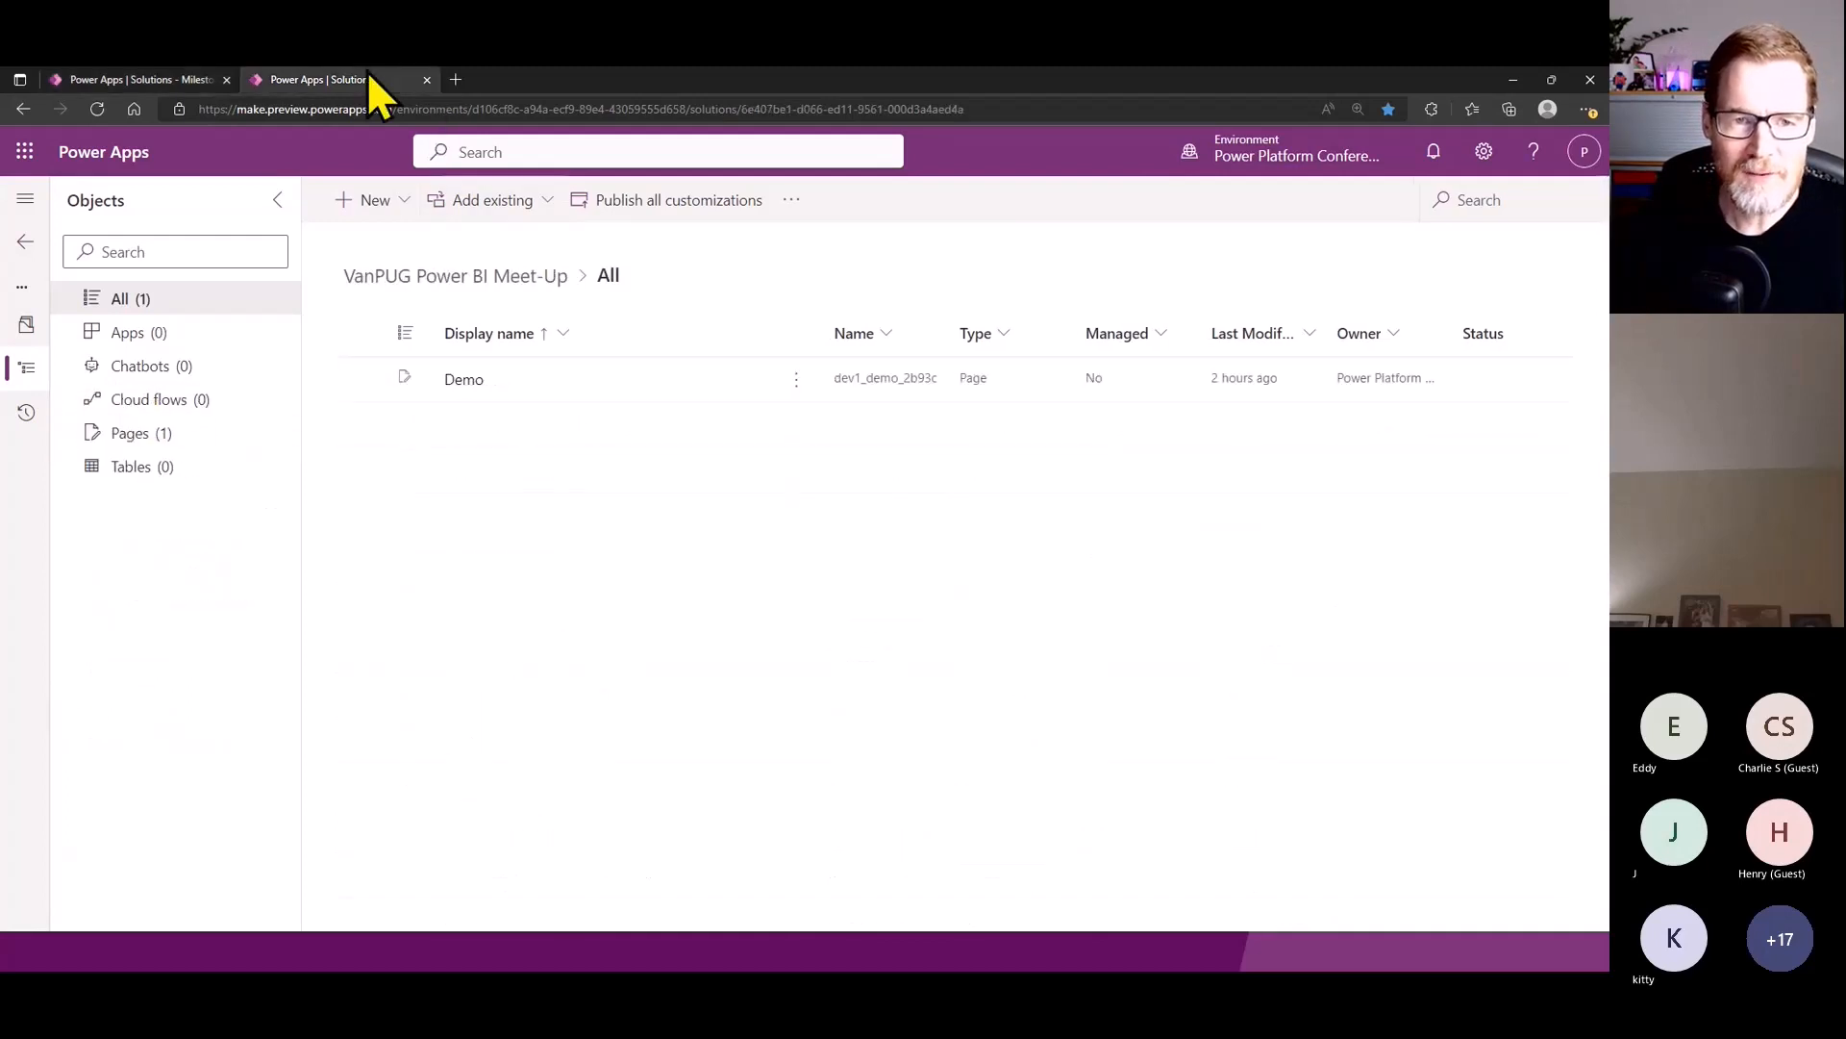
pyautogui.click(389, 211)
pyautogui.moveTo(440, 243)
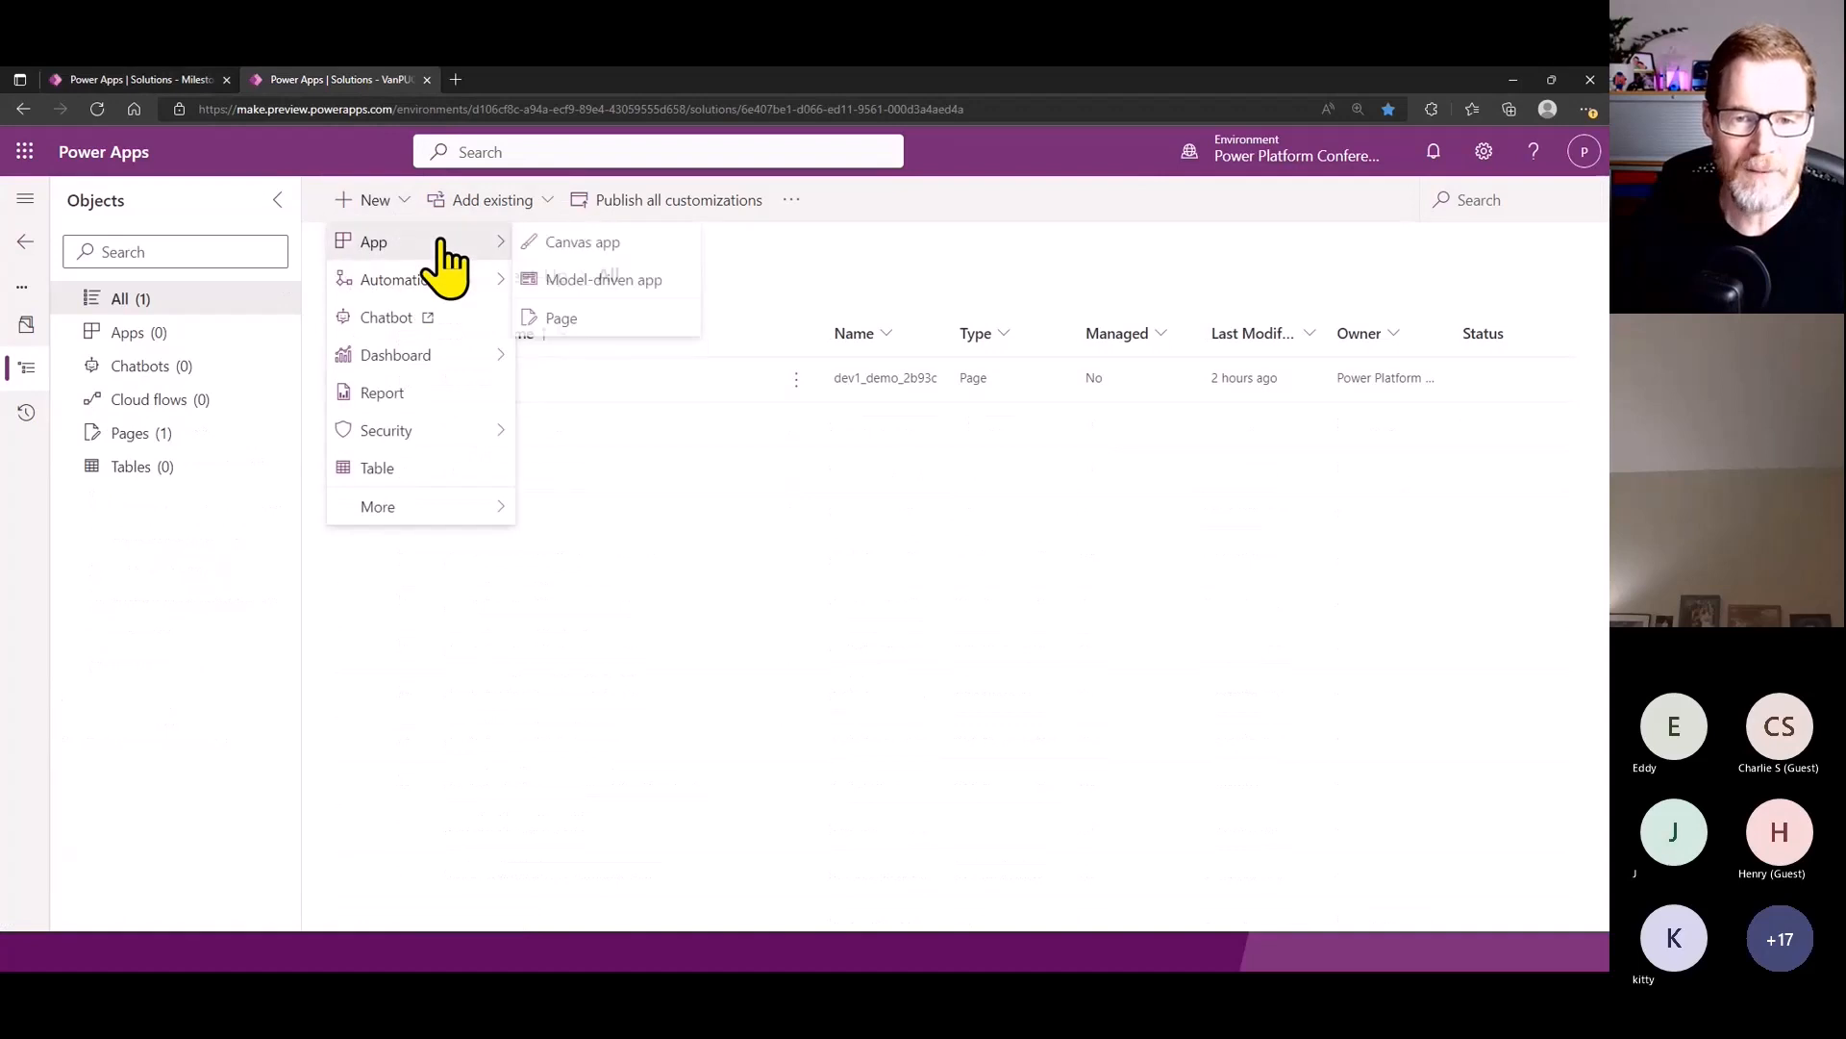
pyautogui.click(640, 325)
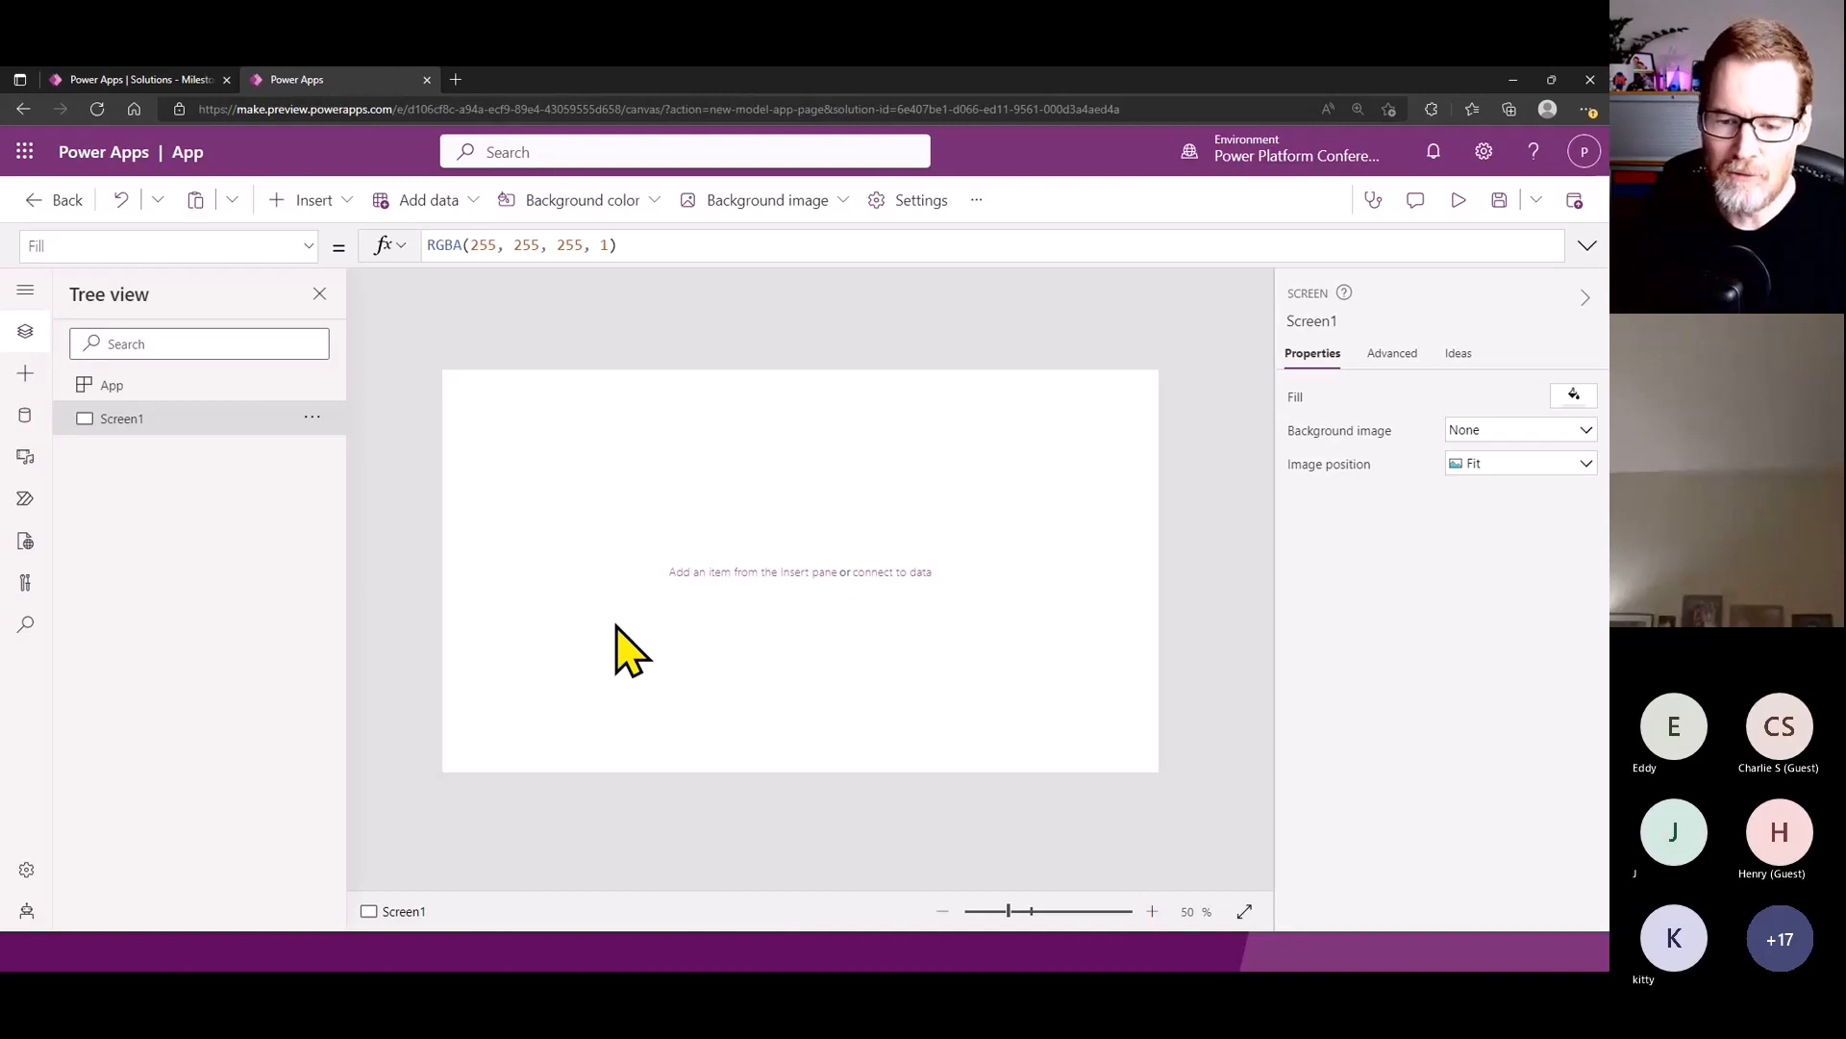
pyautogui.click(746, 948)
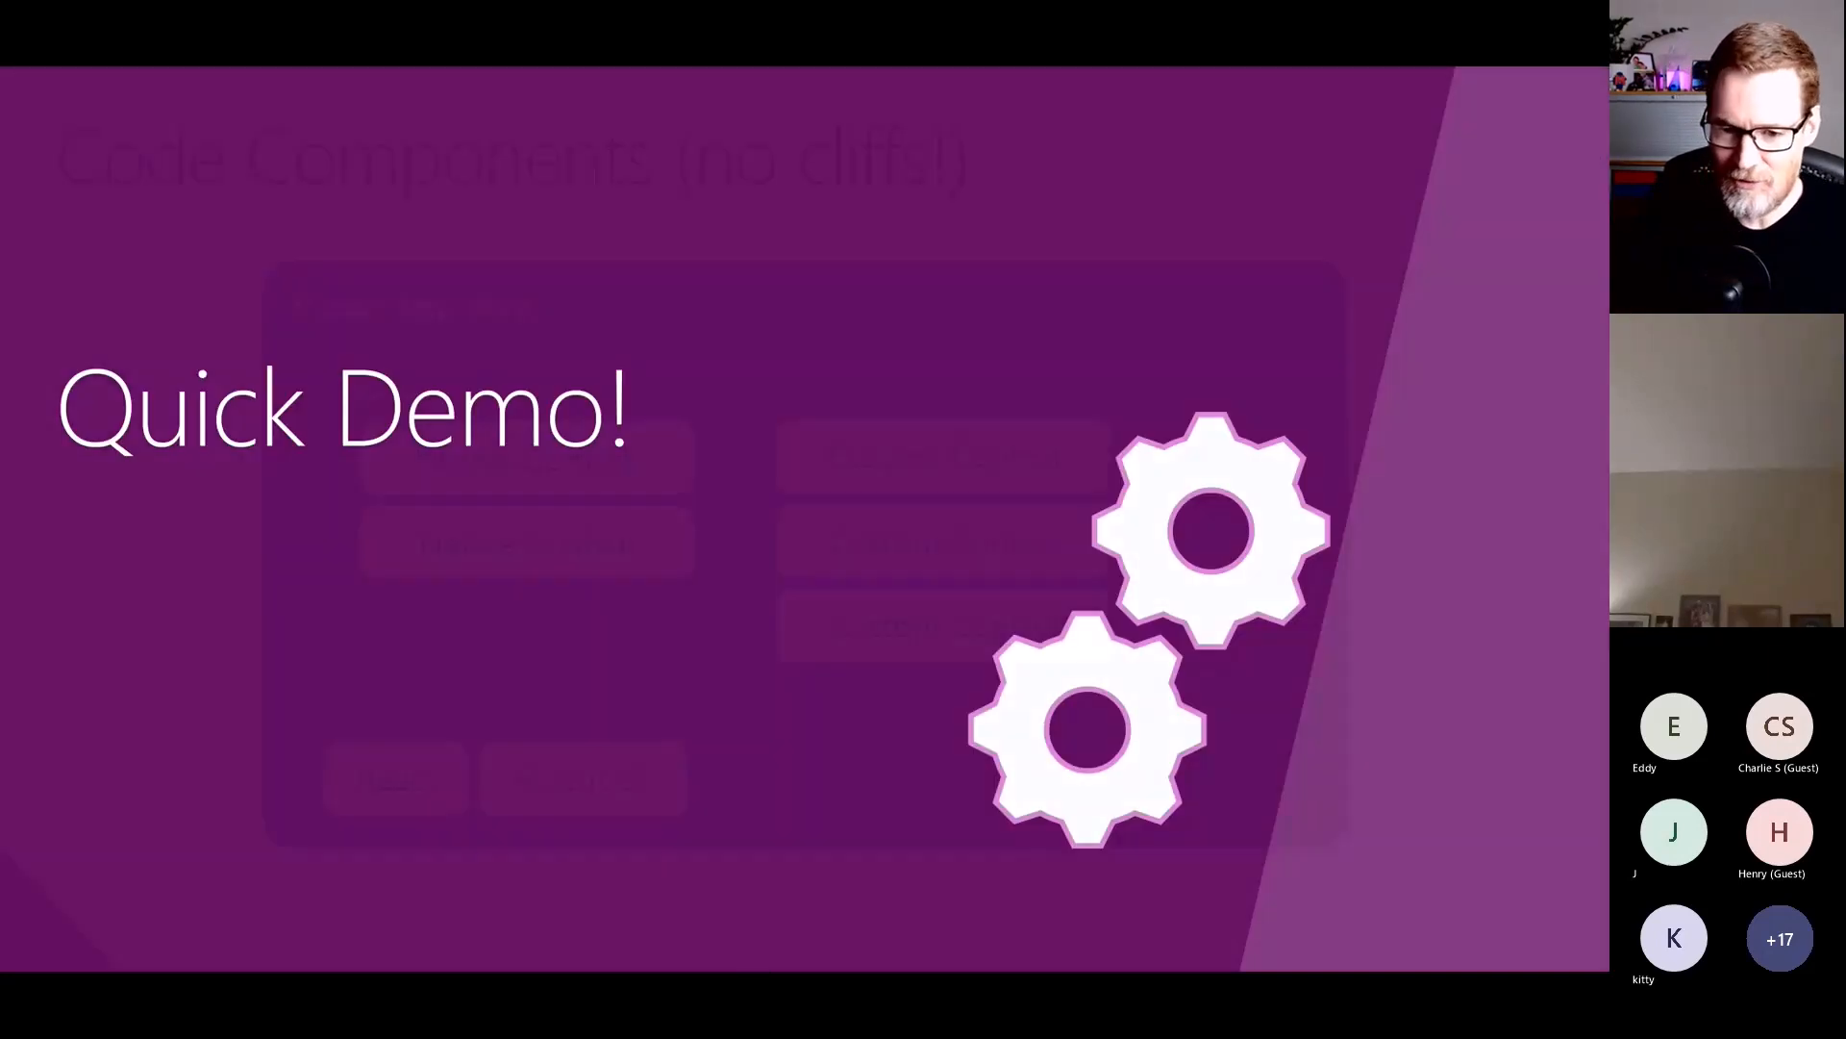
pyautogui.press('Left')
pyautogui.press('Left')
pyautogui.press('Left')
pyautogui.press('Left')
pyautogui.press('Left')
pyautogui.press('Left')
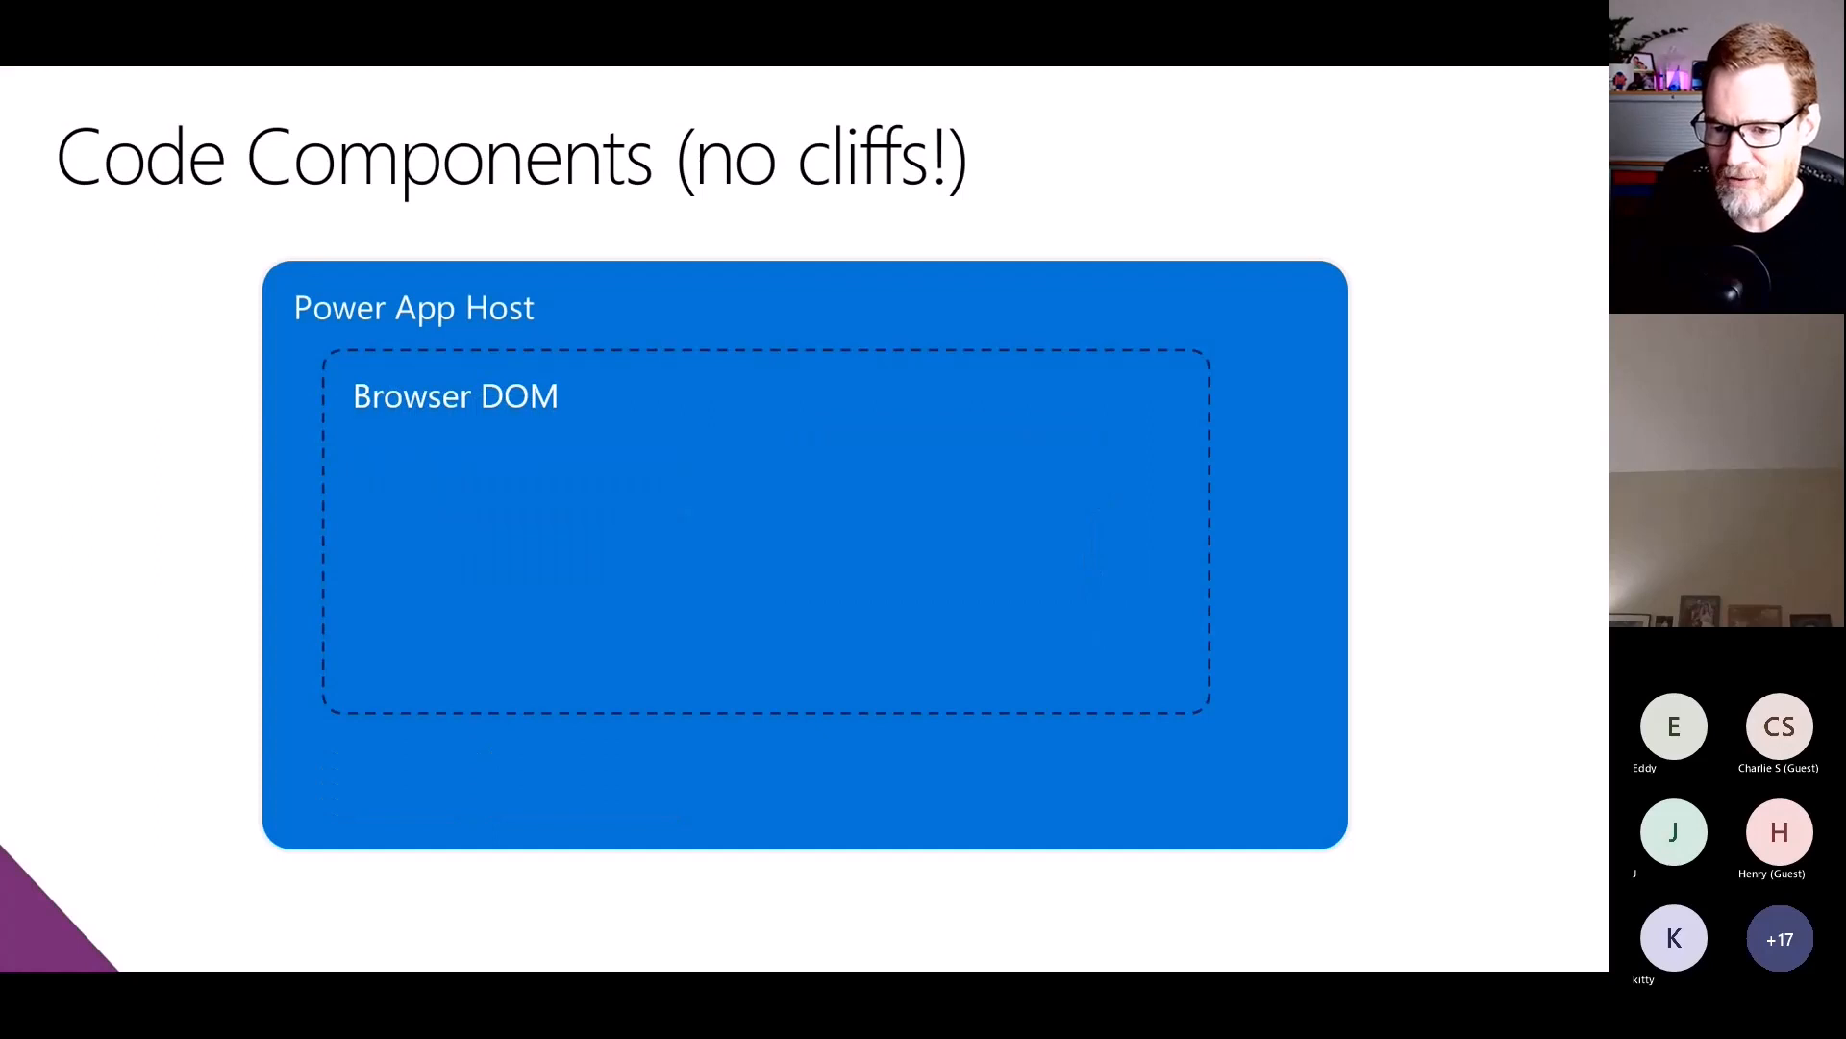
pyautogui.press('Left')
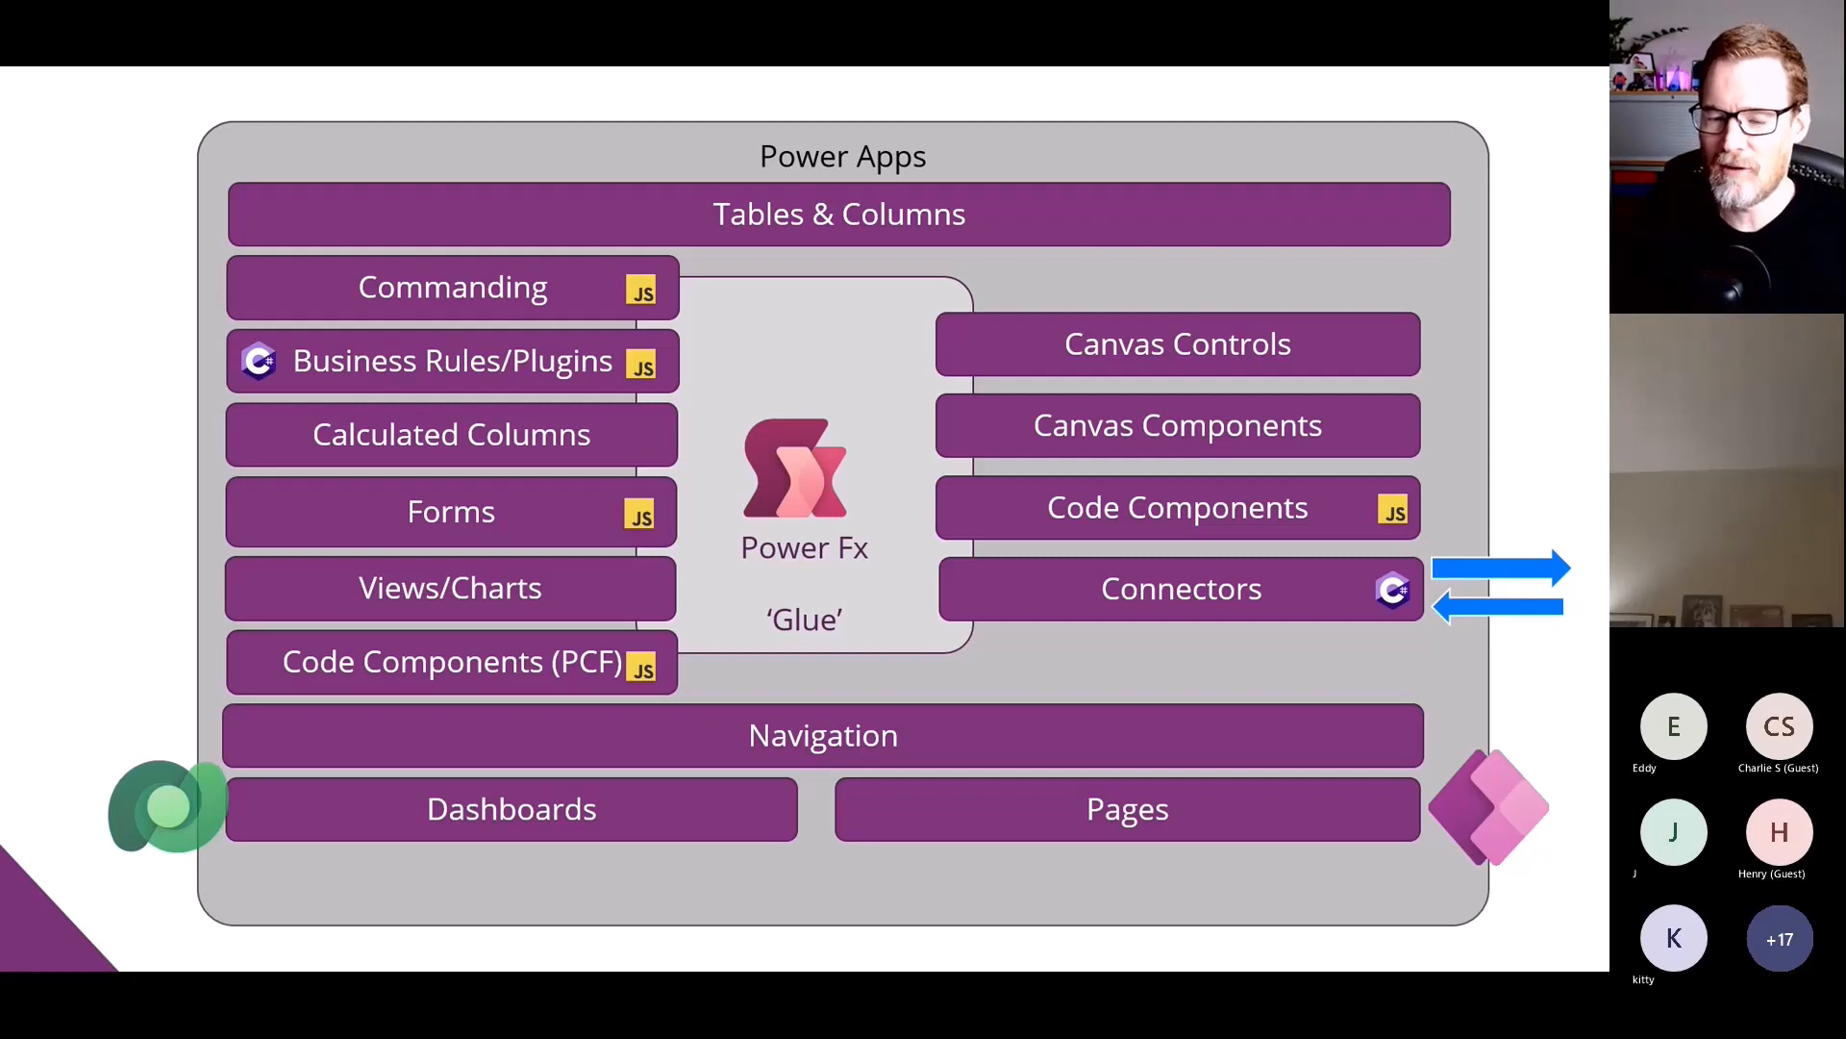
# - Switch back to Power Apps Studio and add the Dataverse Accounts table as a data source for the page
pyautogui.hotkey('alt', 'Tab')
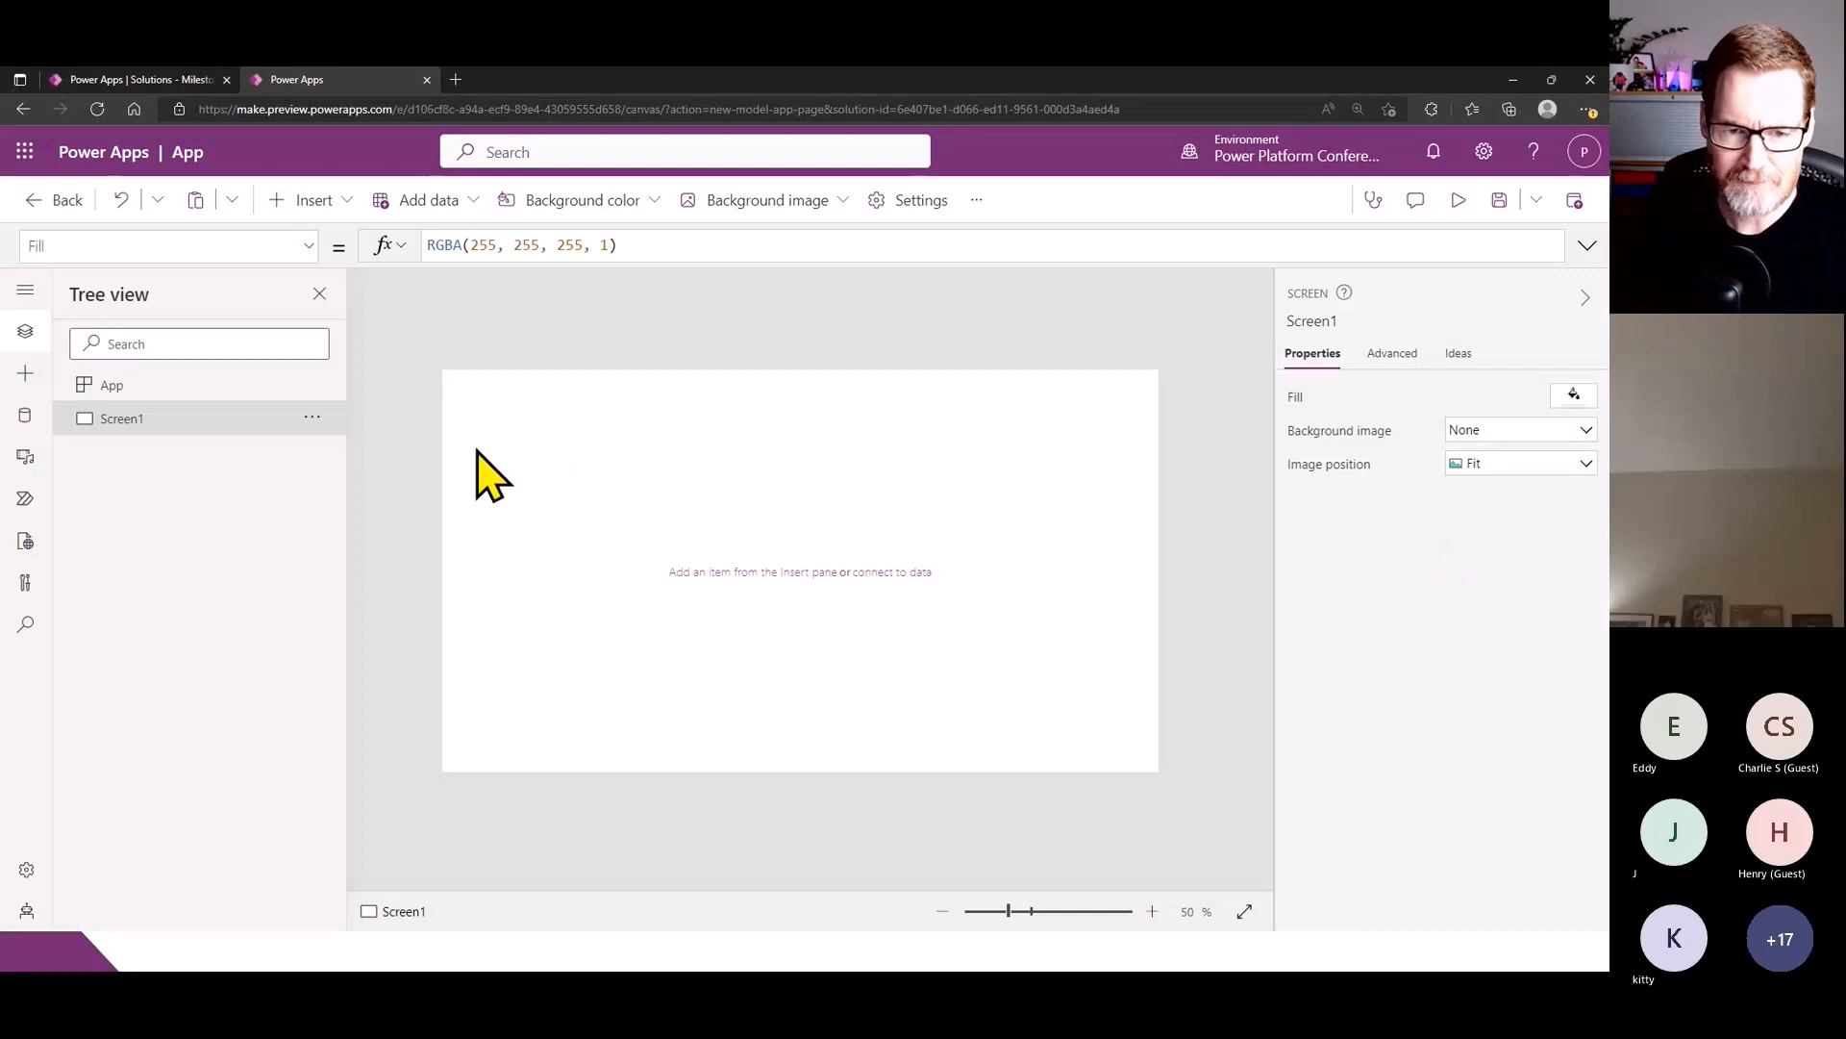
pyautogui.hotkey('ctrl', '+')
pyautogui.hotkey('ctrl', '+')
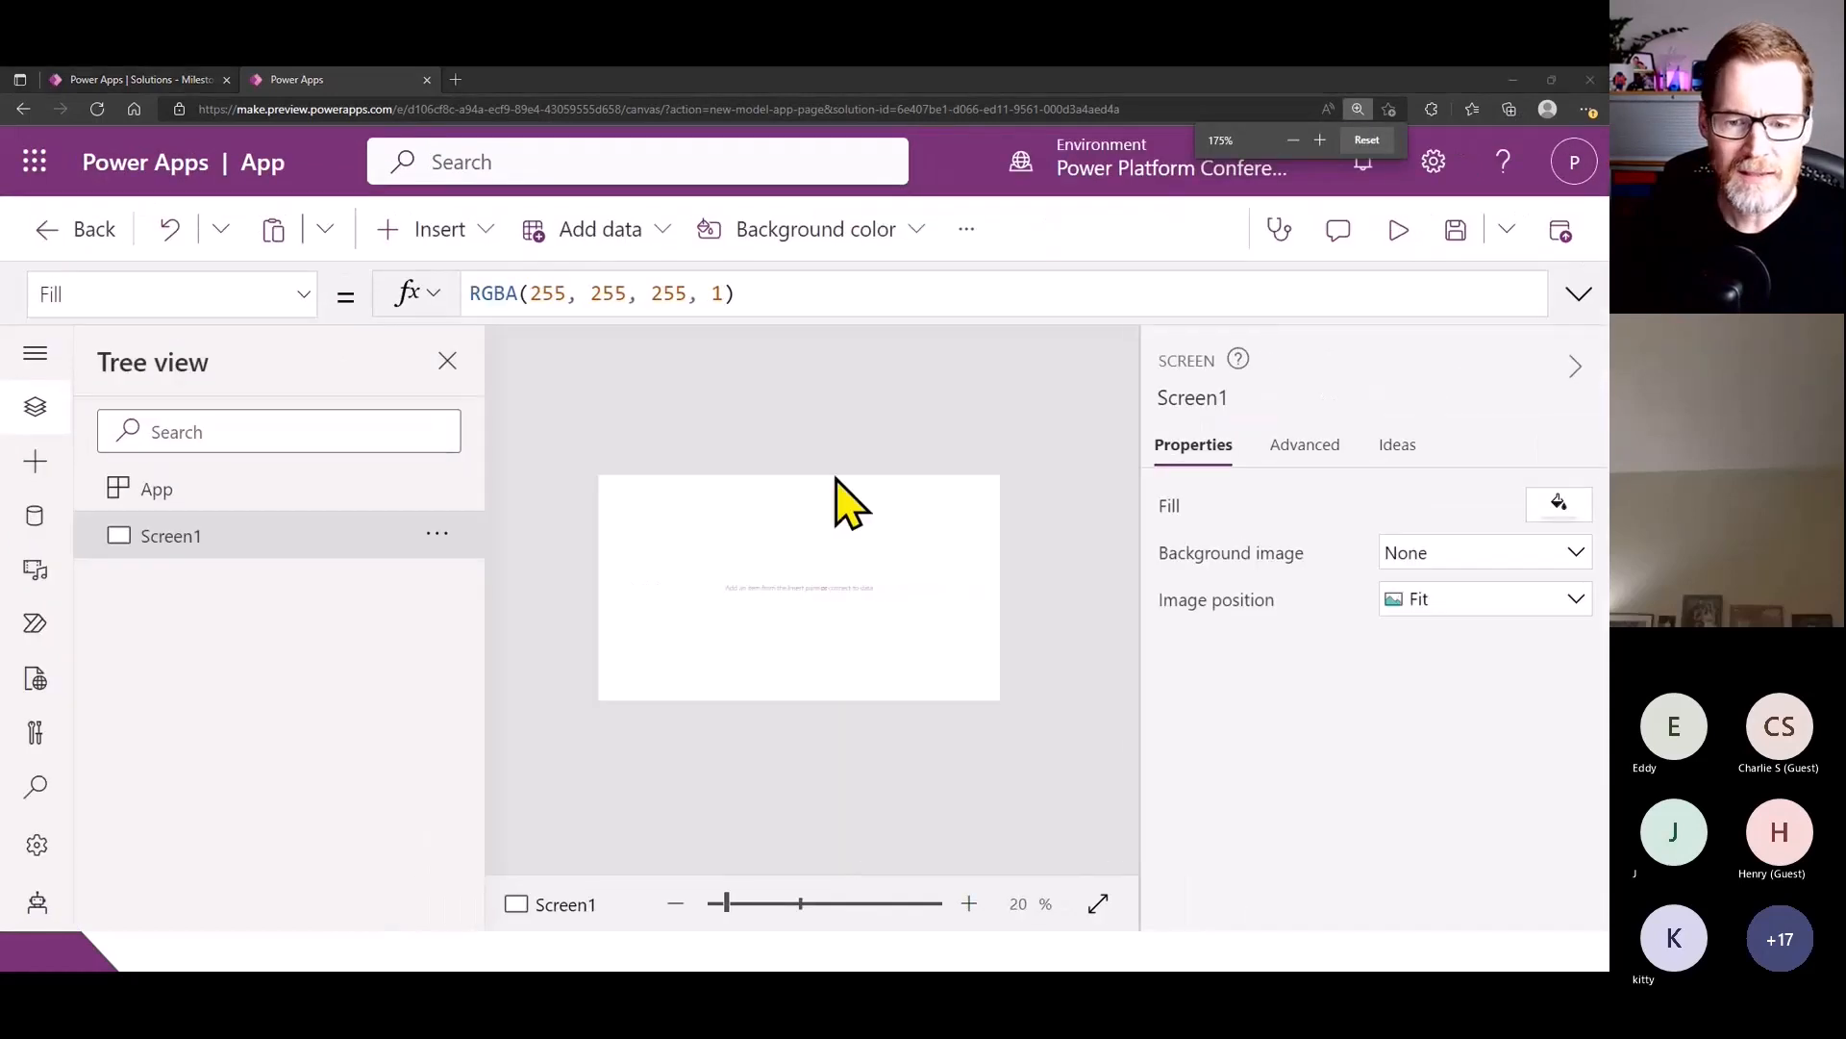
pyautogui.hotkey('ctrl', '-')
pyautogui.hotkey('ctrl', '-')
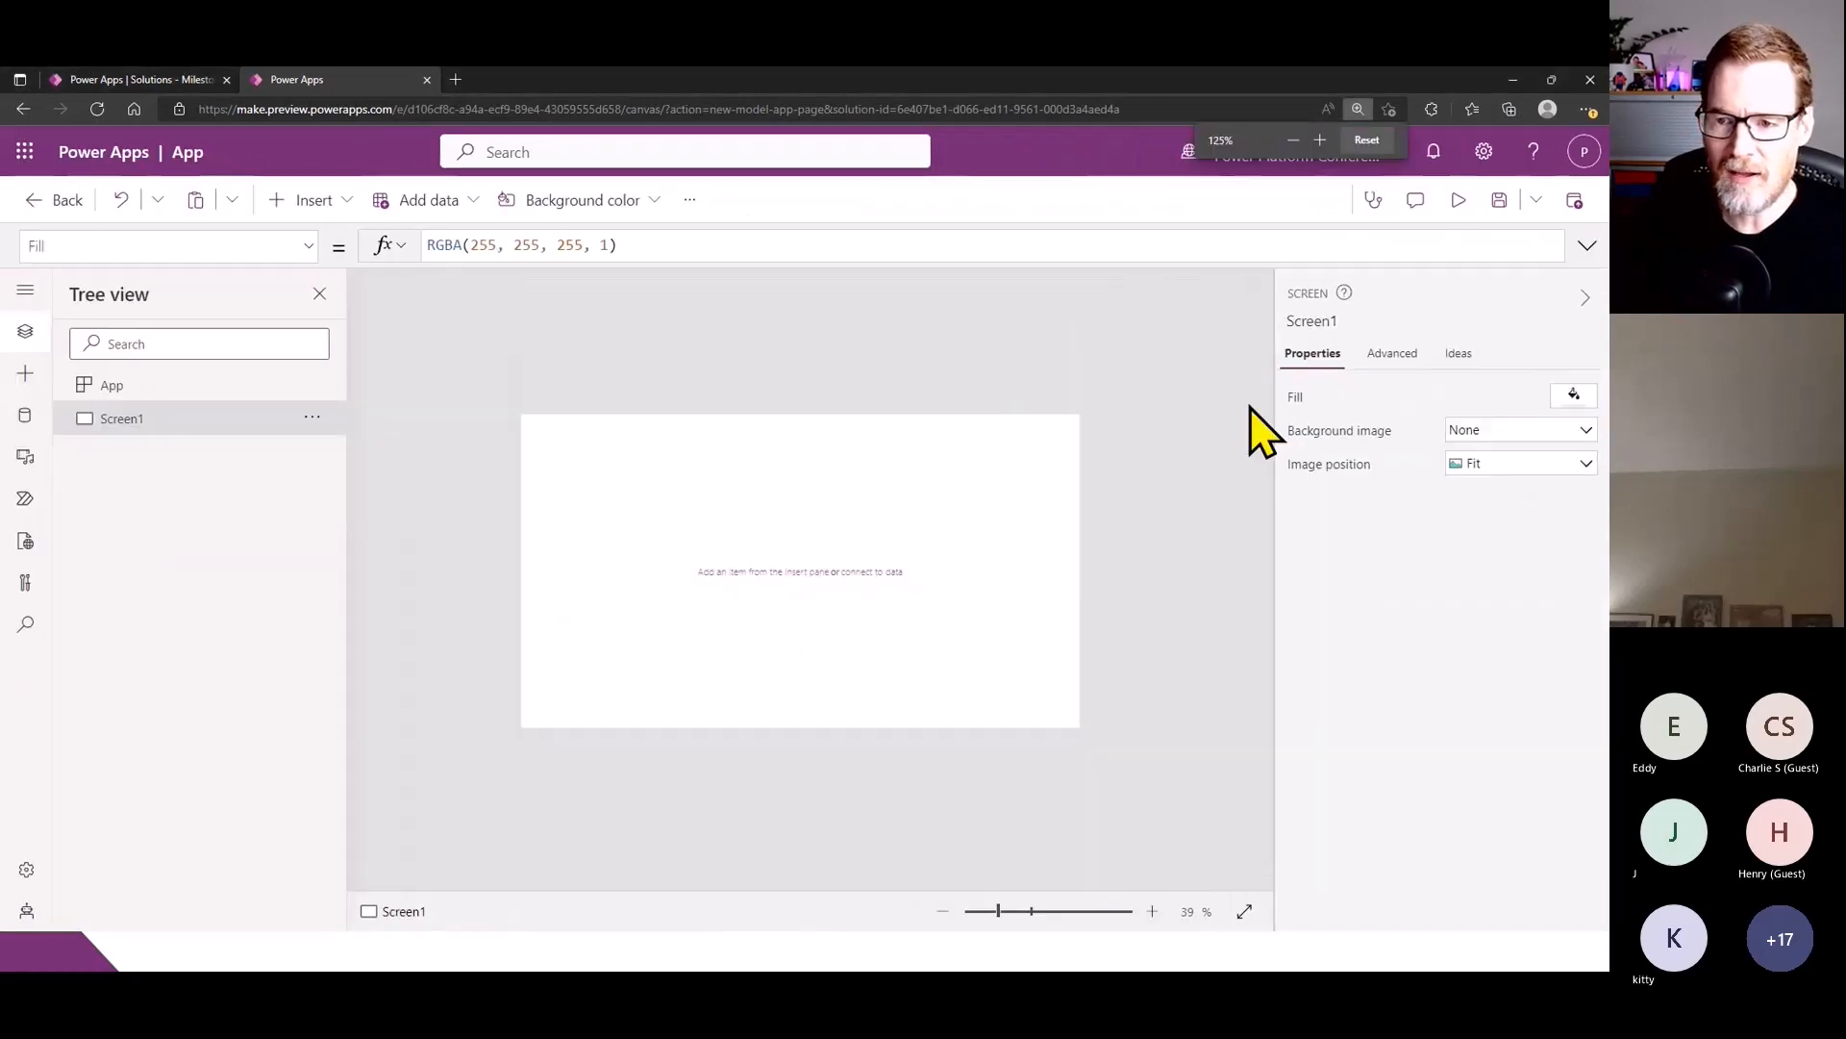
pyautogui.hotkey('ctrl', '+')
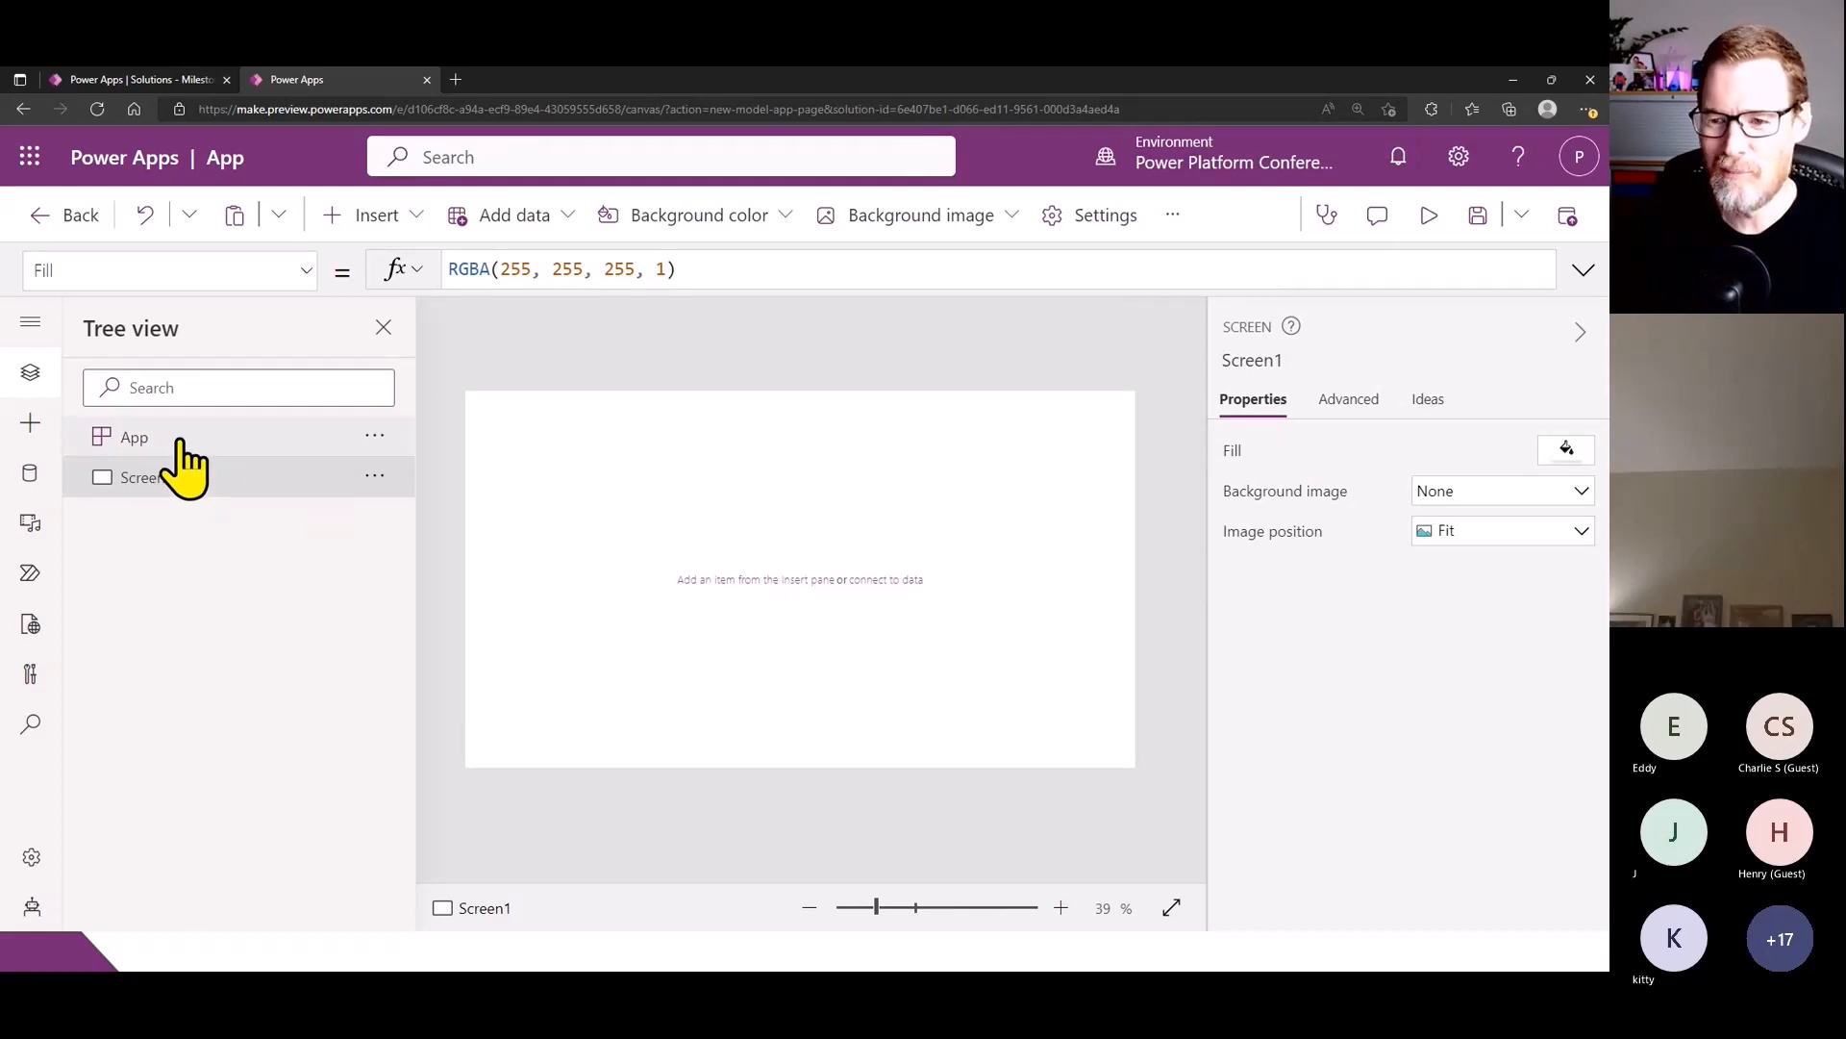
pyautogui.click(33, 476)
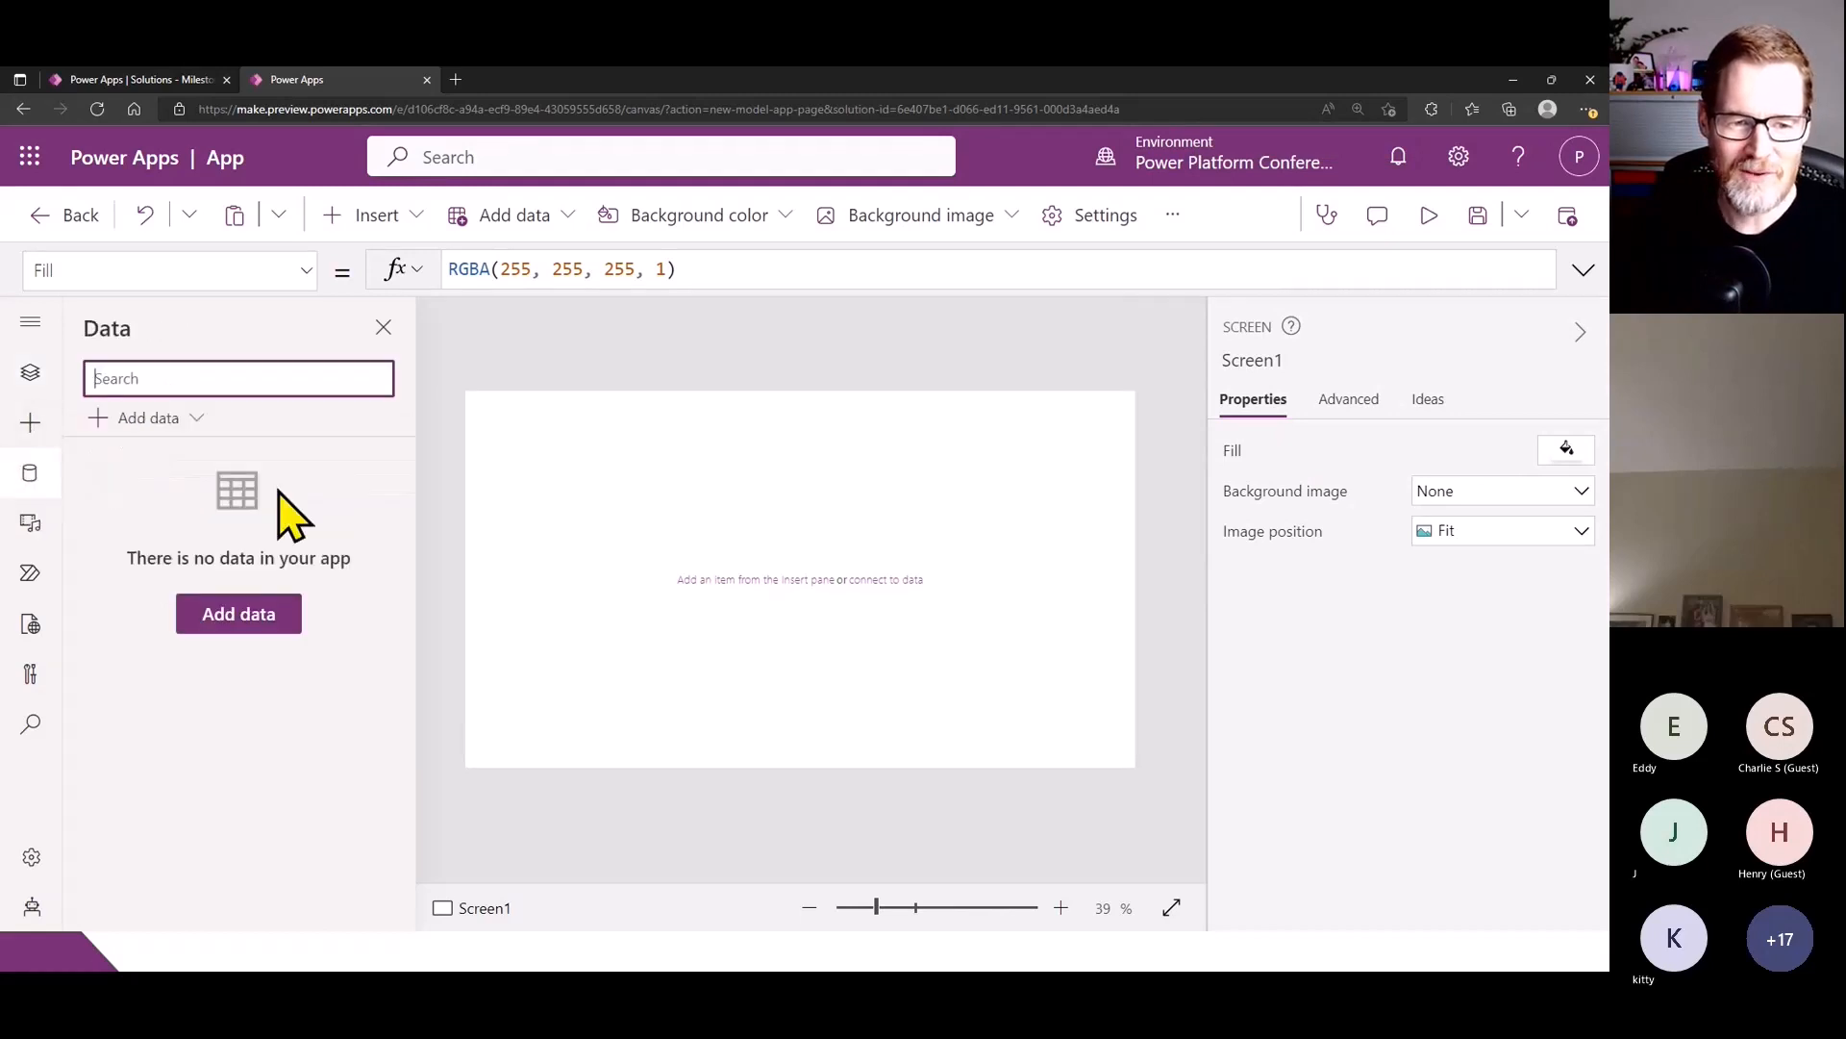
pyautogui.click(217, 620)
pyautogui.click(300, 880)
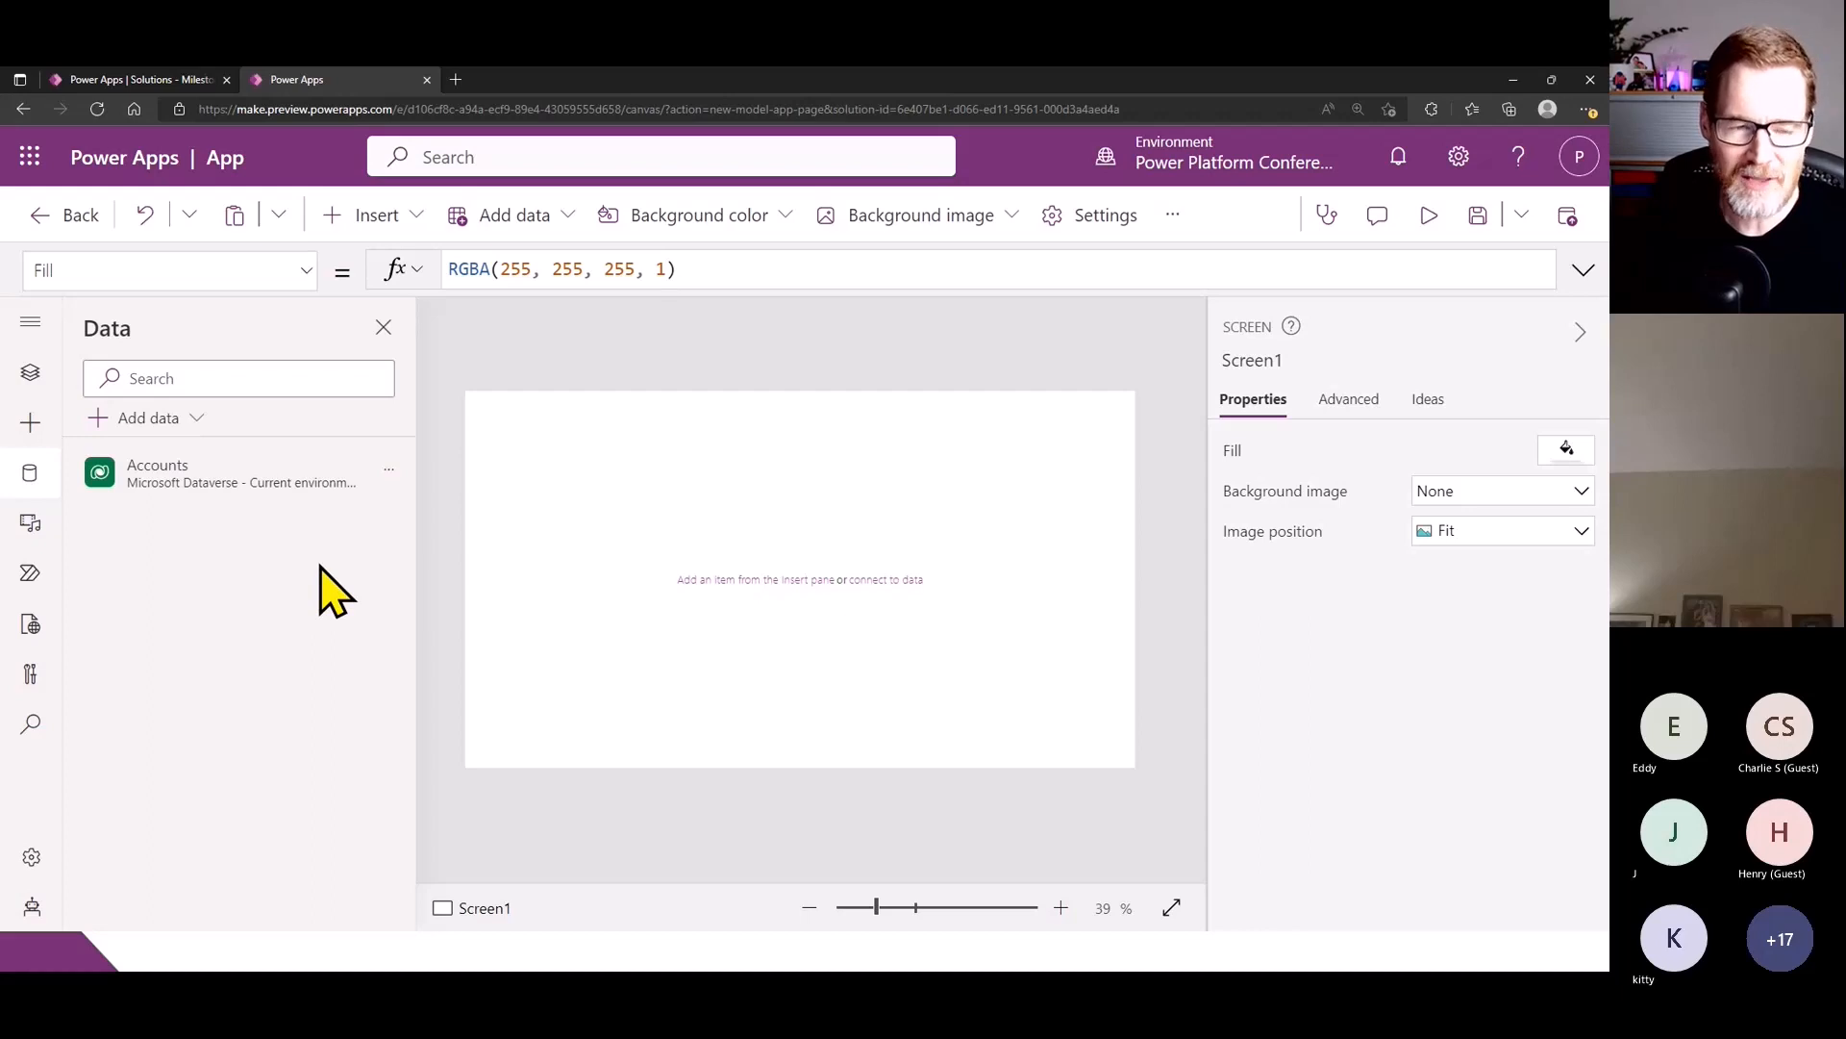
# - Review the other available data sources, including tables, AI models and connectors, without adding any
pyautogui.click(203, 423)
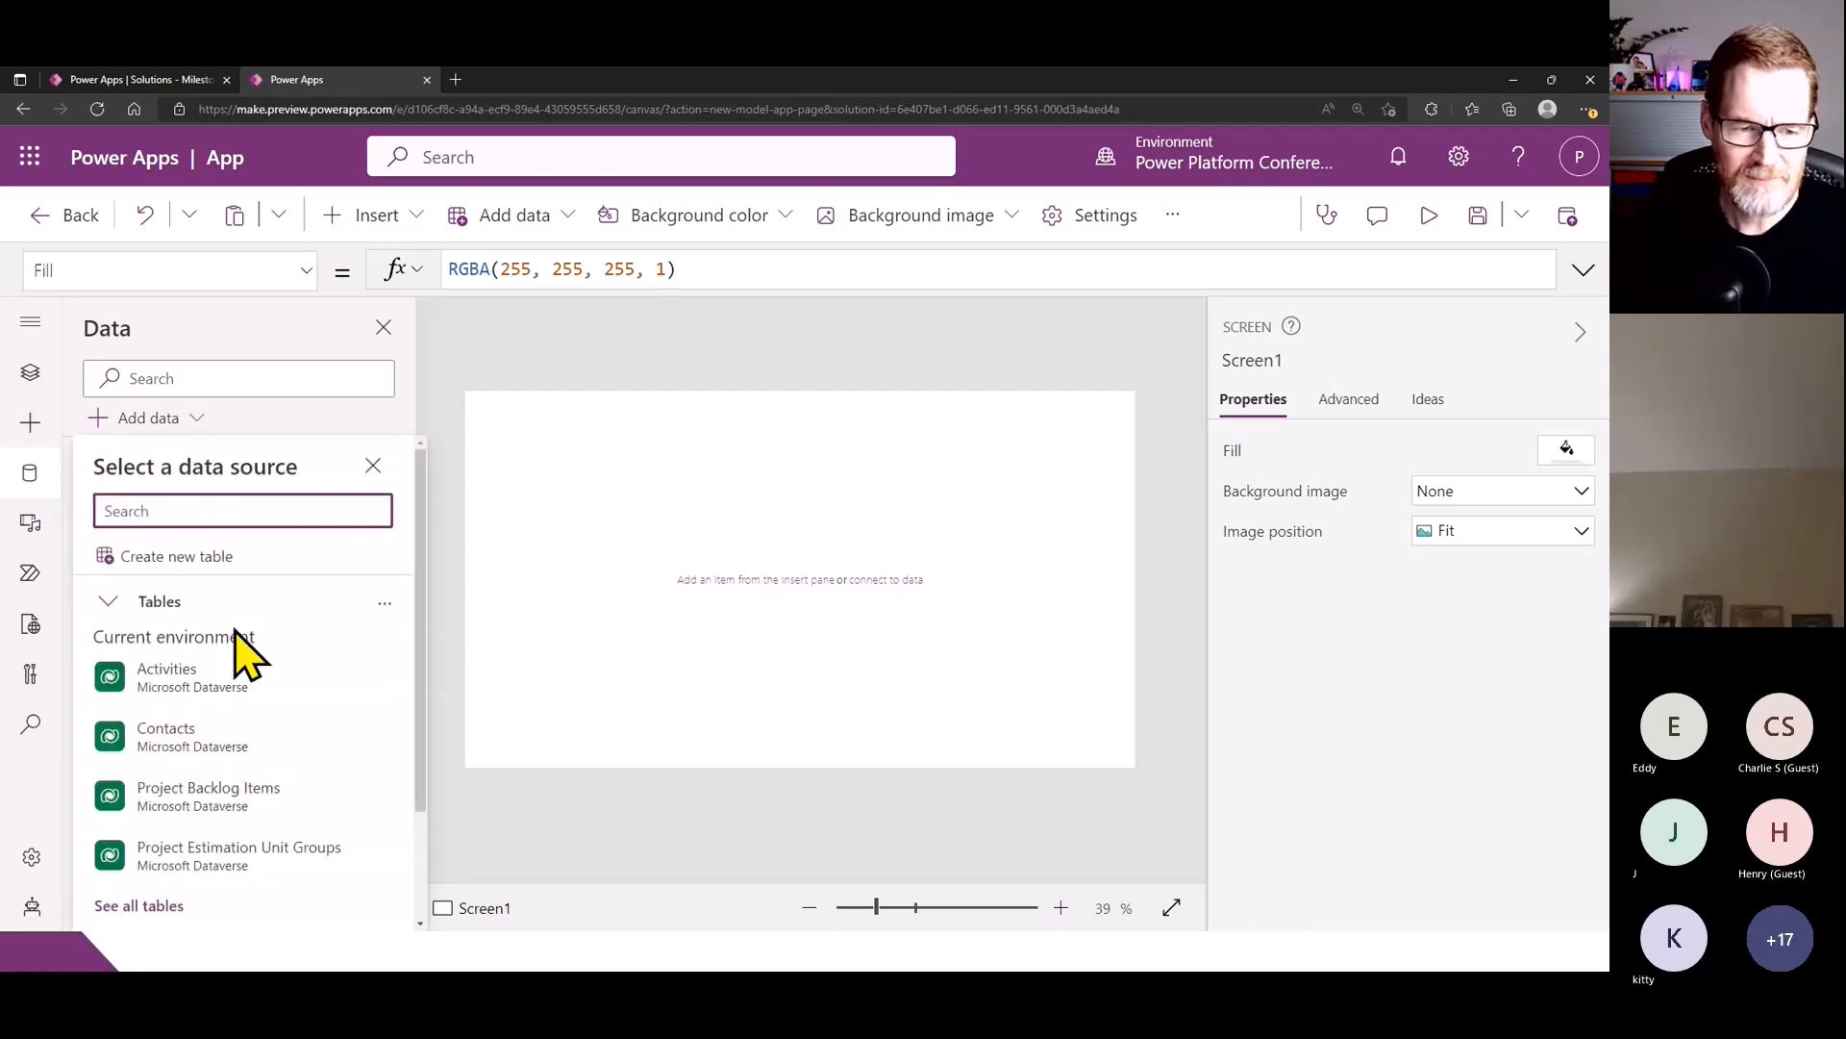
pyautogui.scroll(-2, 241, 731)
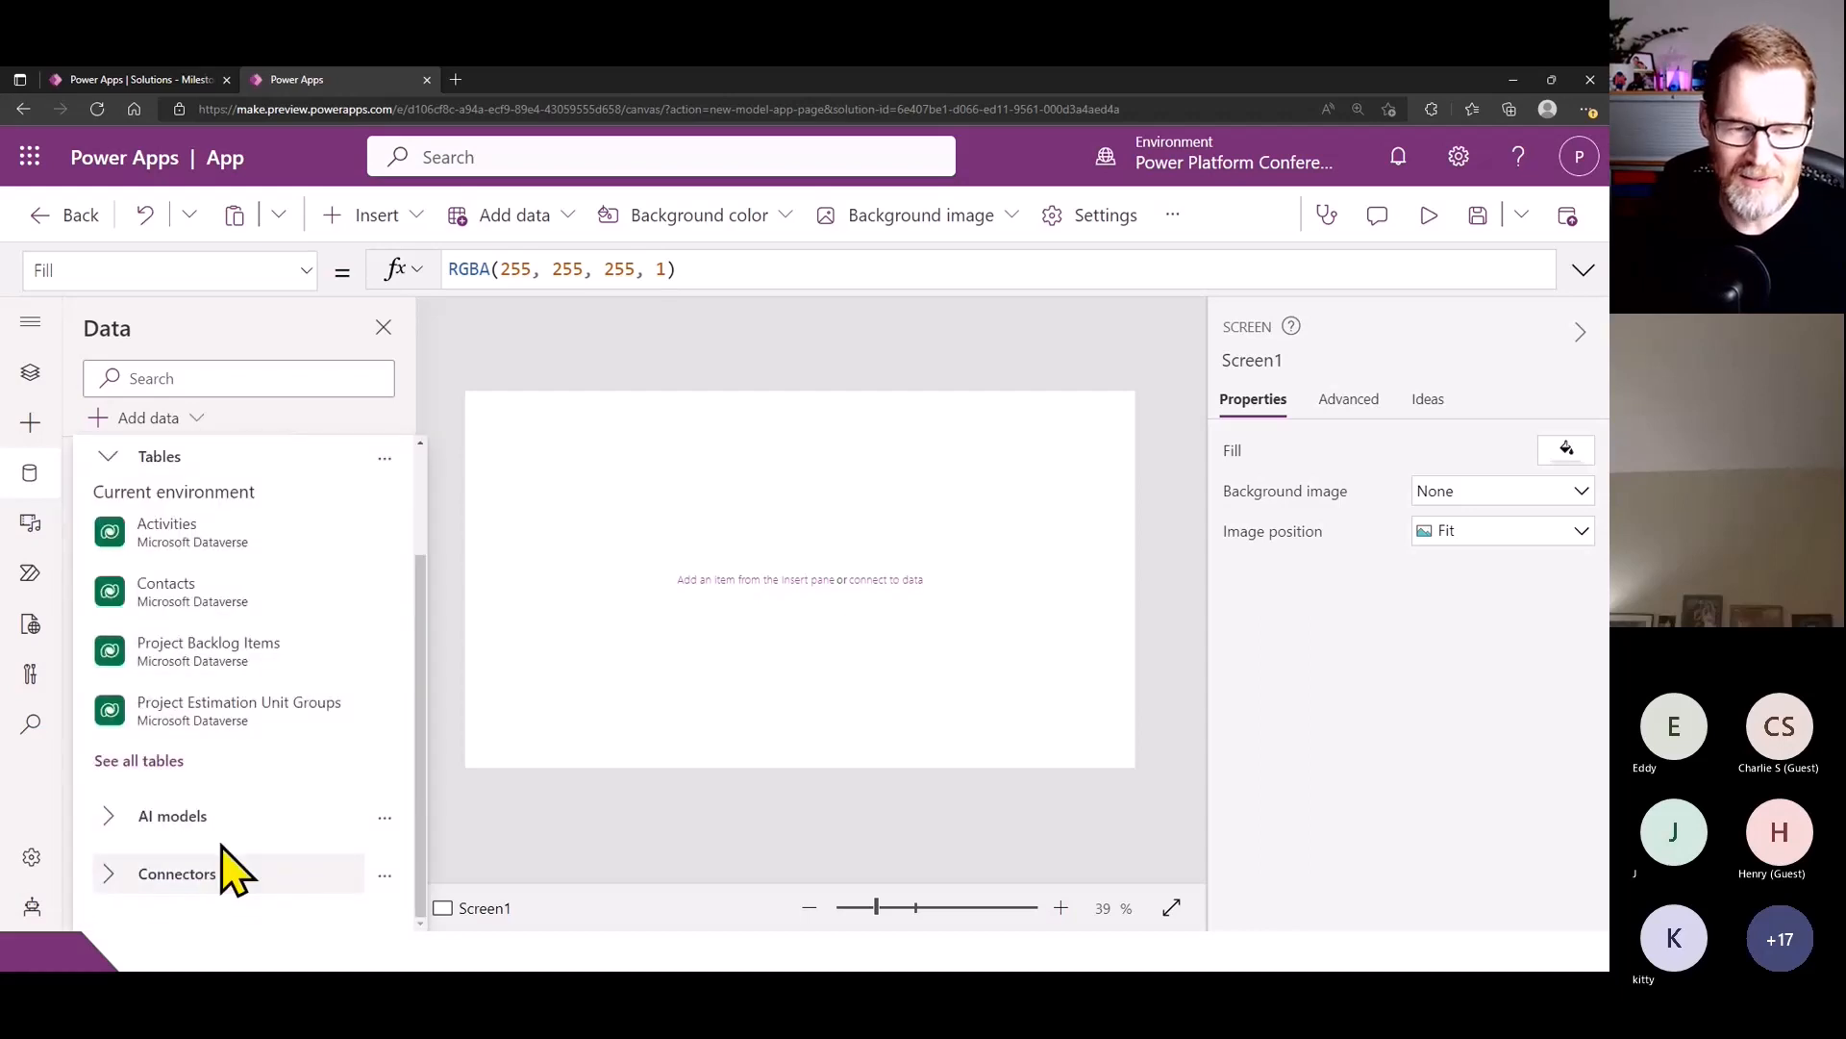
pyautogui.click(238, 339)
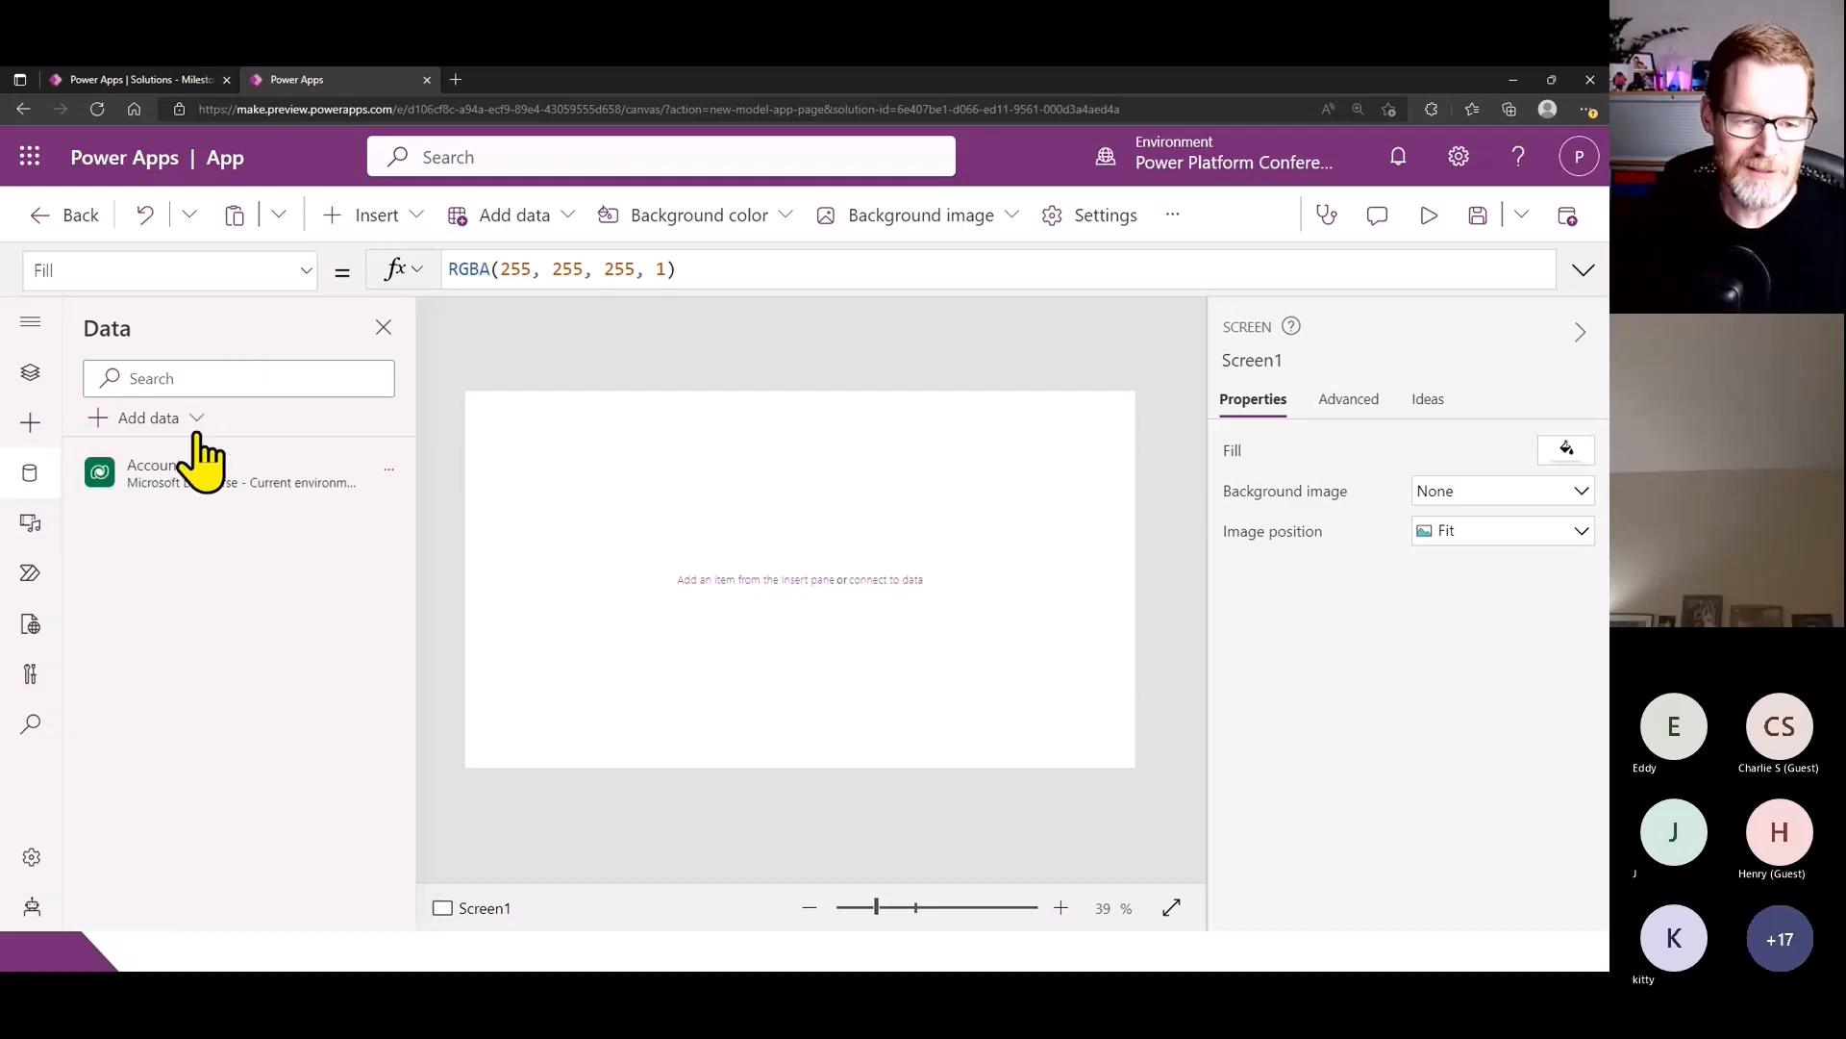
pyautogui.moveTo(198, 490)
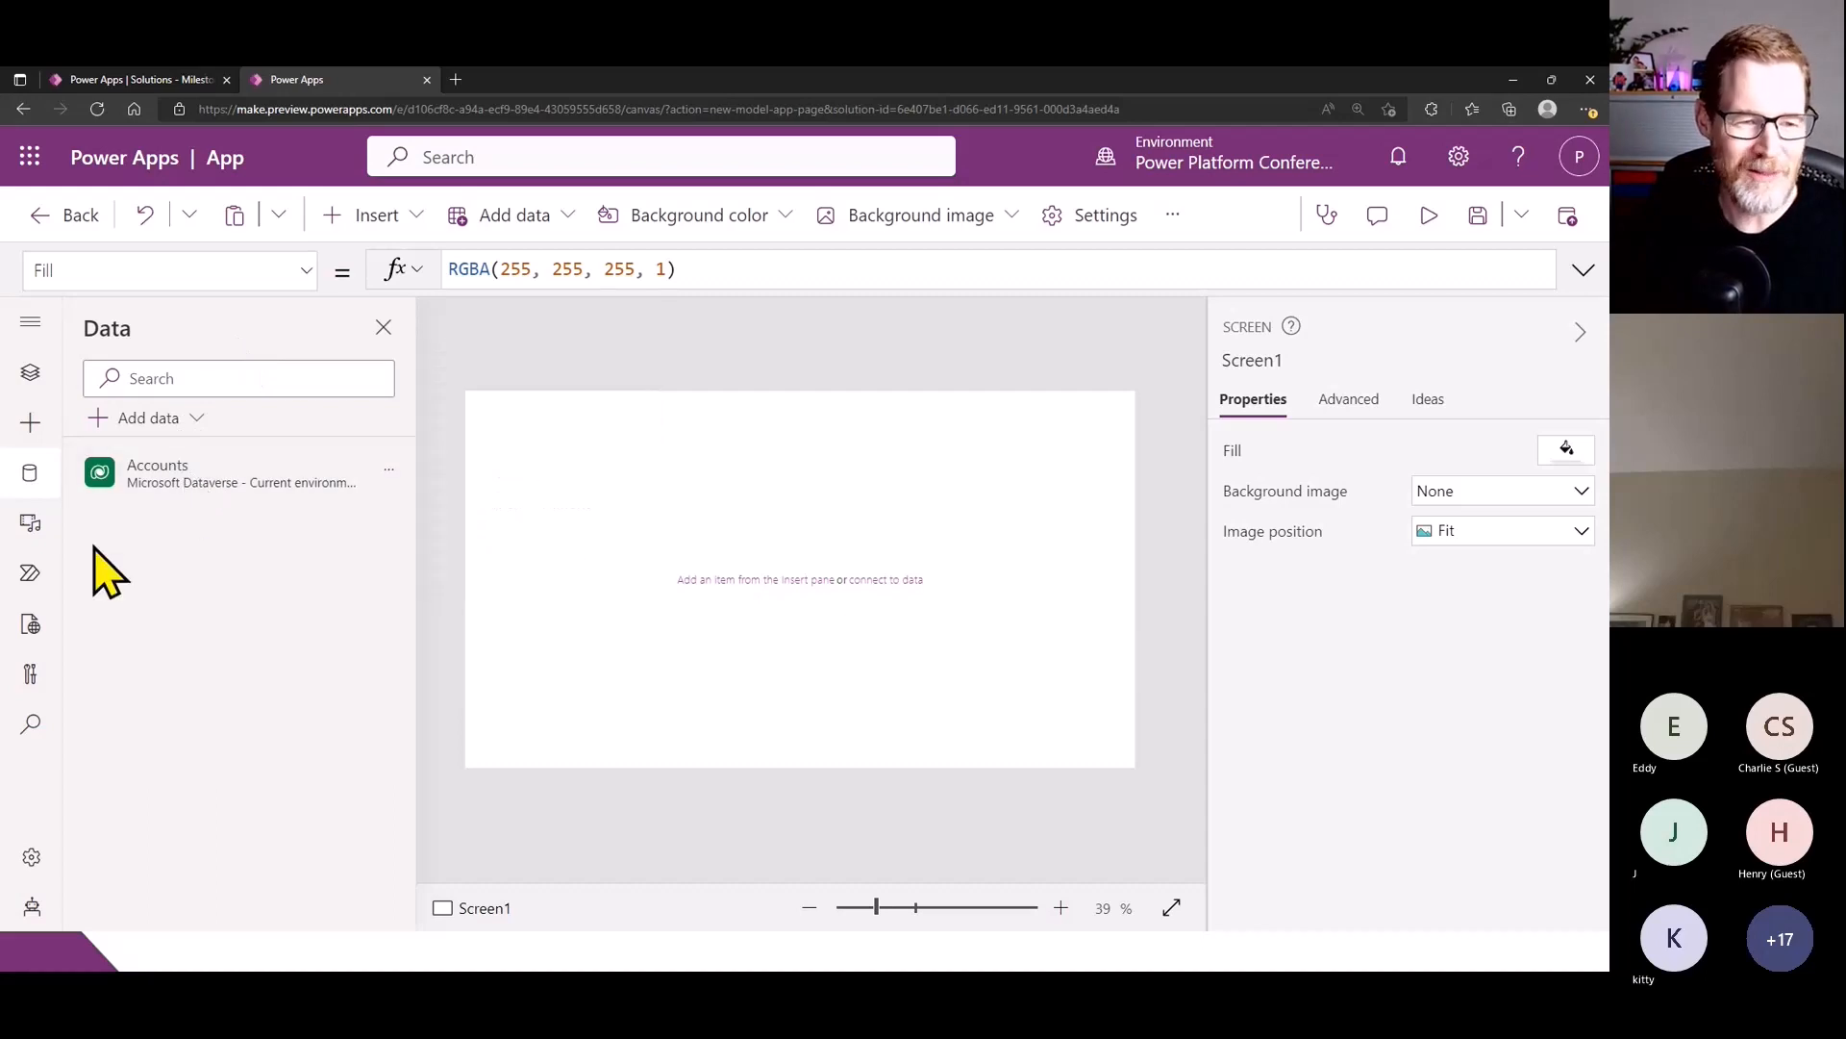
# - Import the Fluent Details List (%VERSION%) code component into the app
pyautogui.click(35, 432)
pyautogui.click(252, 907)
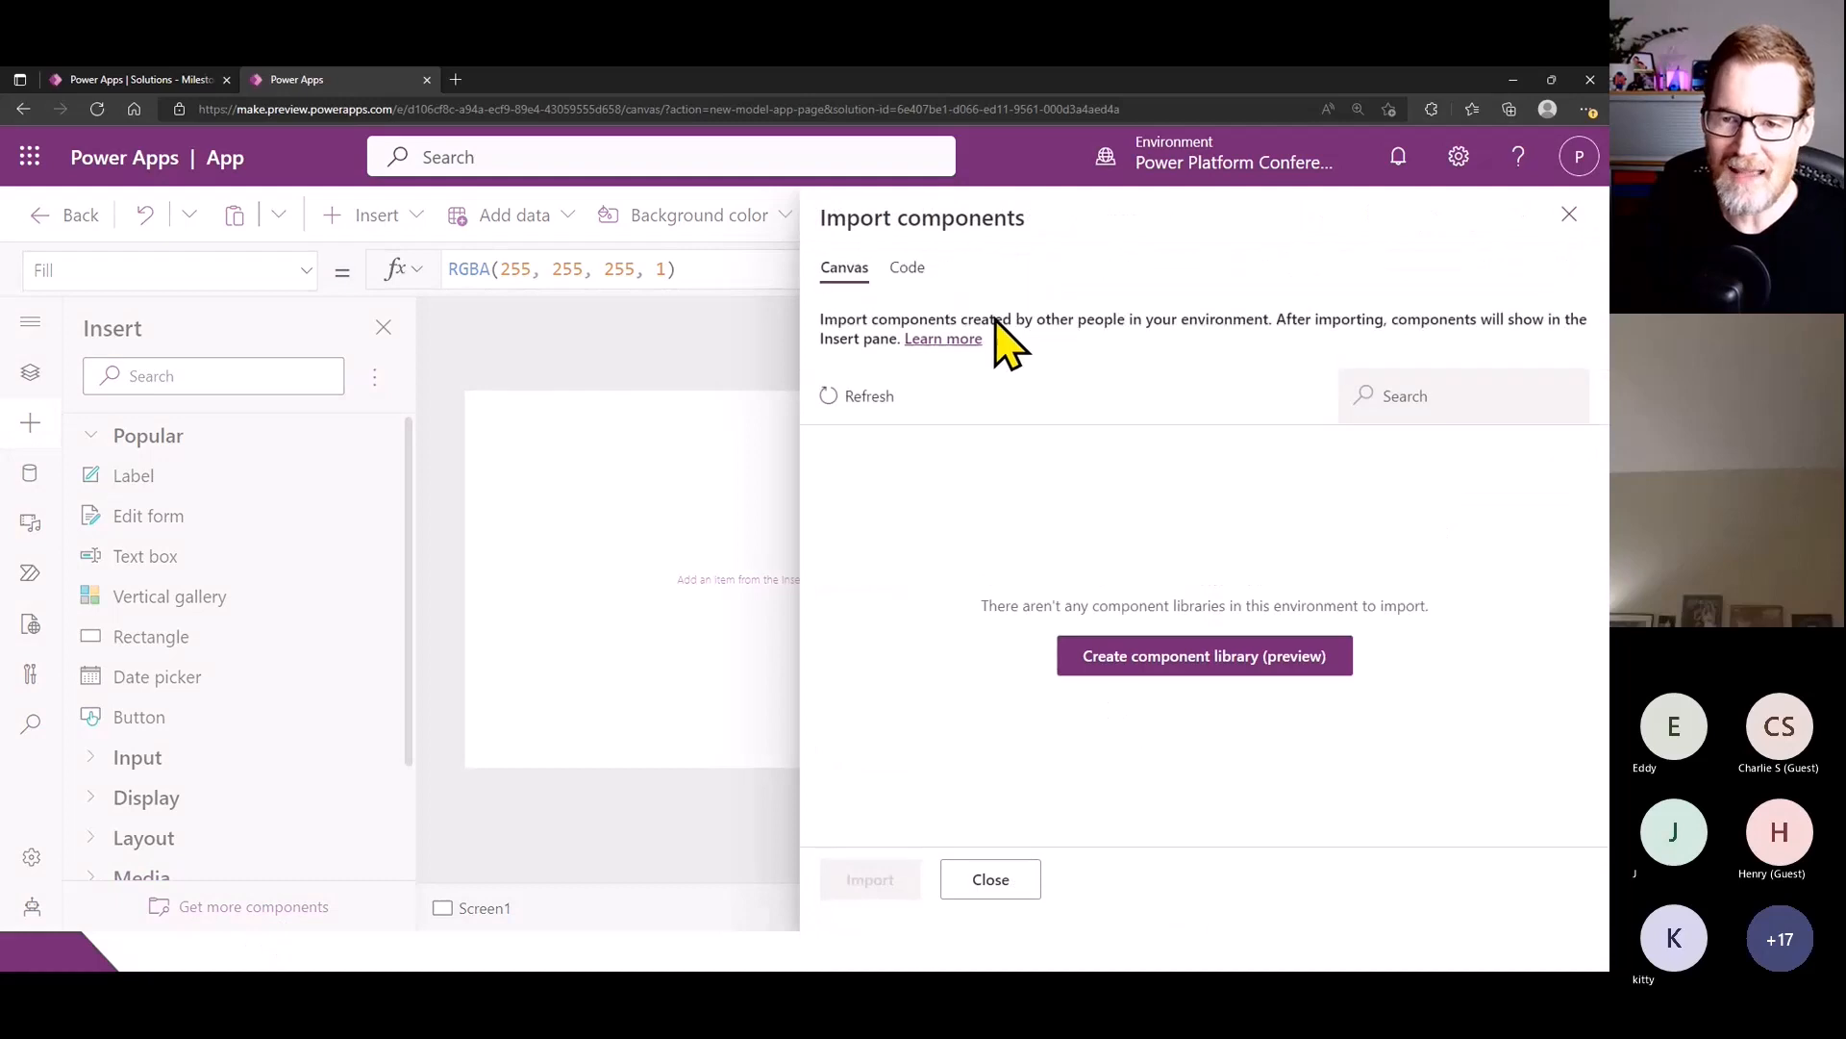
pyautogui.click(904, 268)
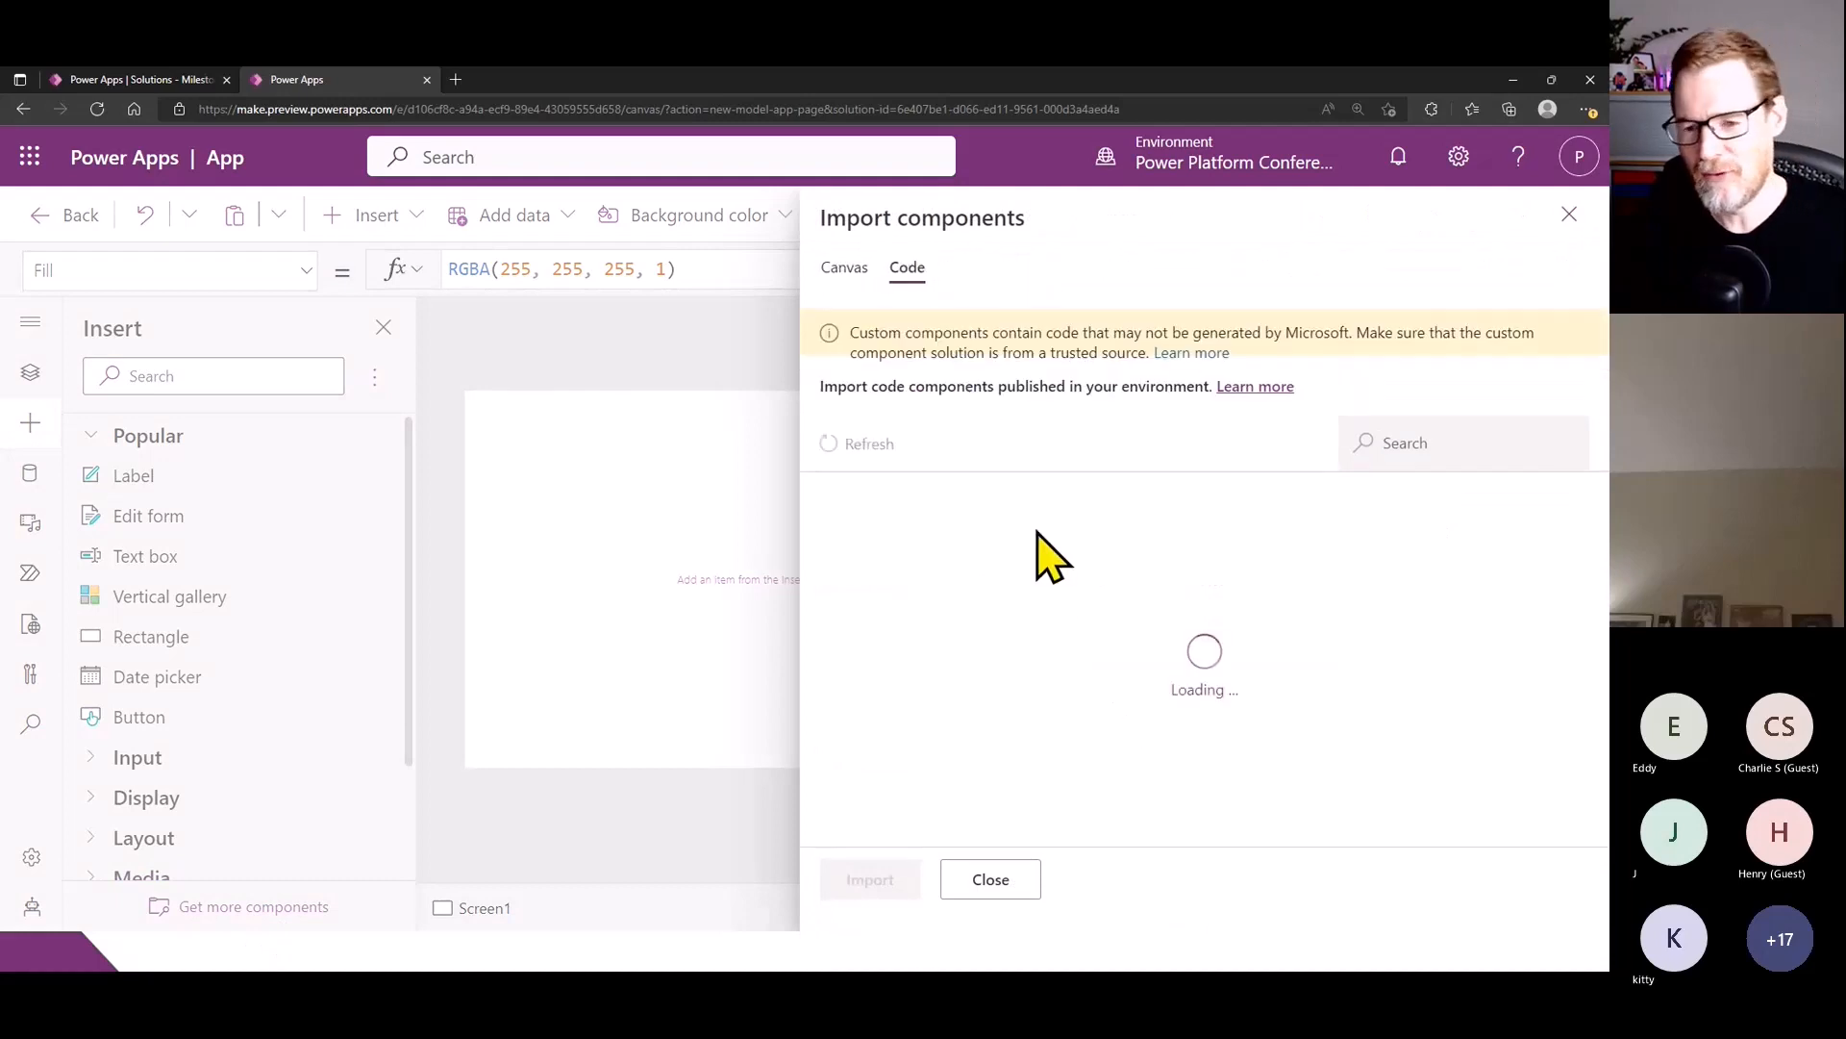
pyautogui.scroll(-1, 1051, 558)
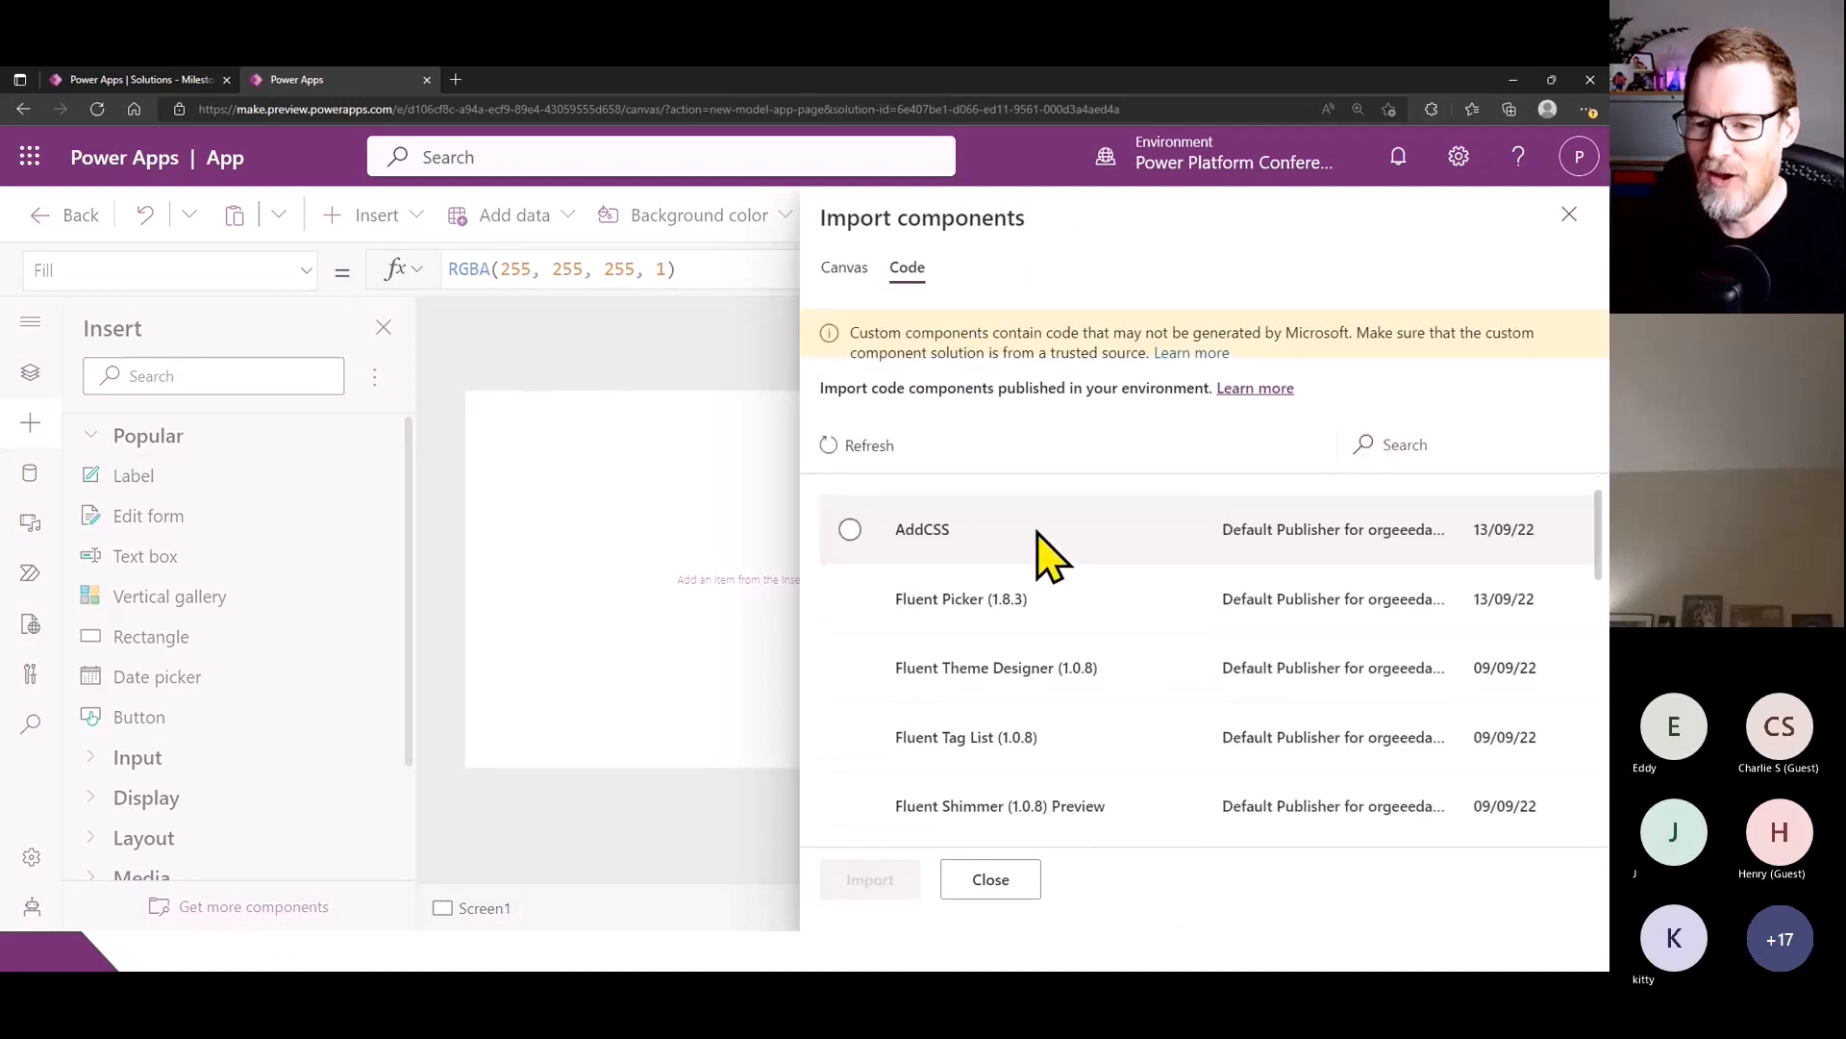
pyautogui.scroll(-8, 1051, 560)
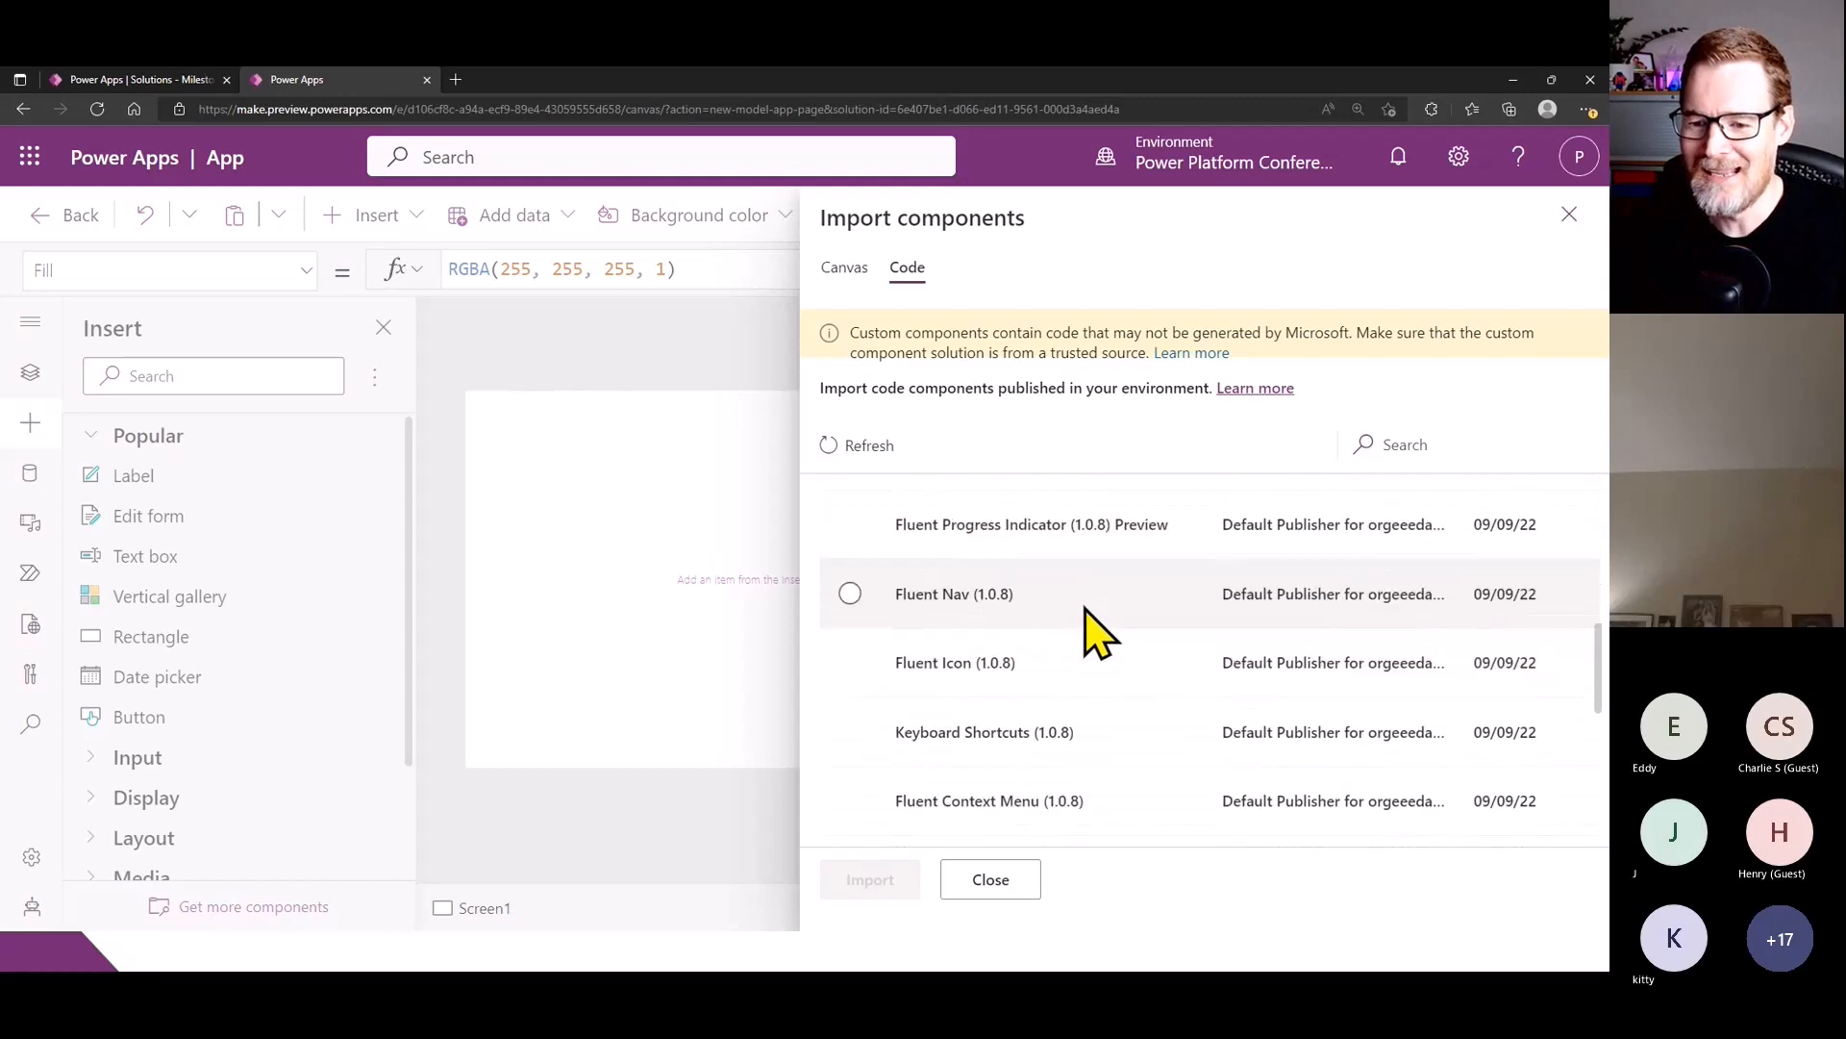
pyautogui.scroll(-3, 1102, 640)
pyautogui.click(1134, 746)
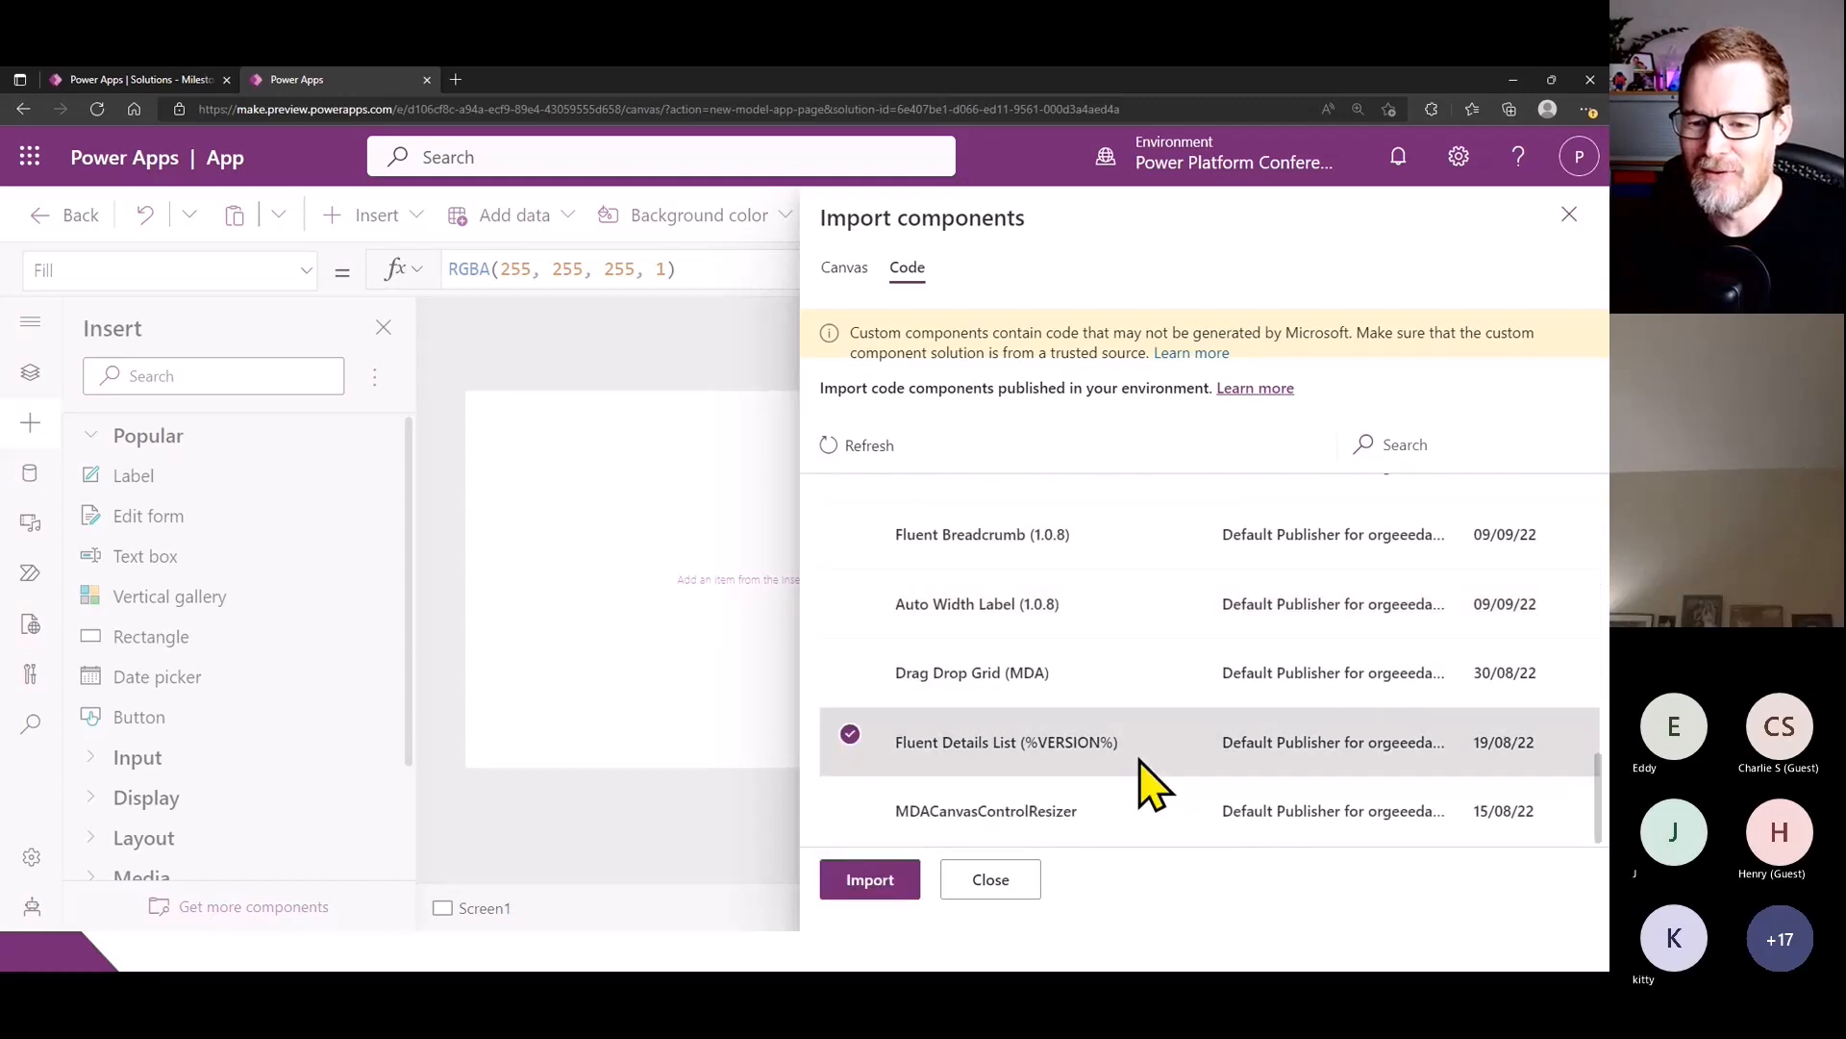
pyautogui.click(865, 877)
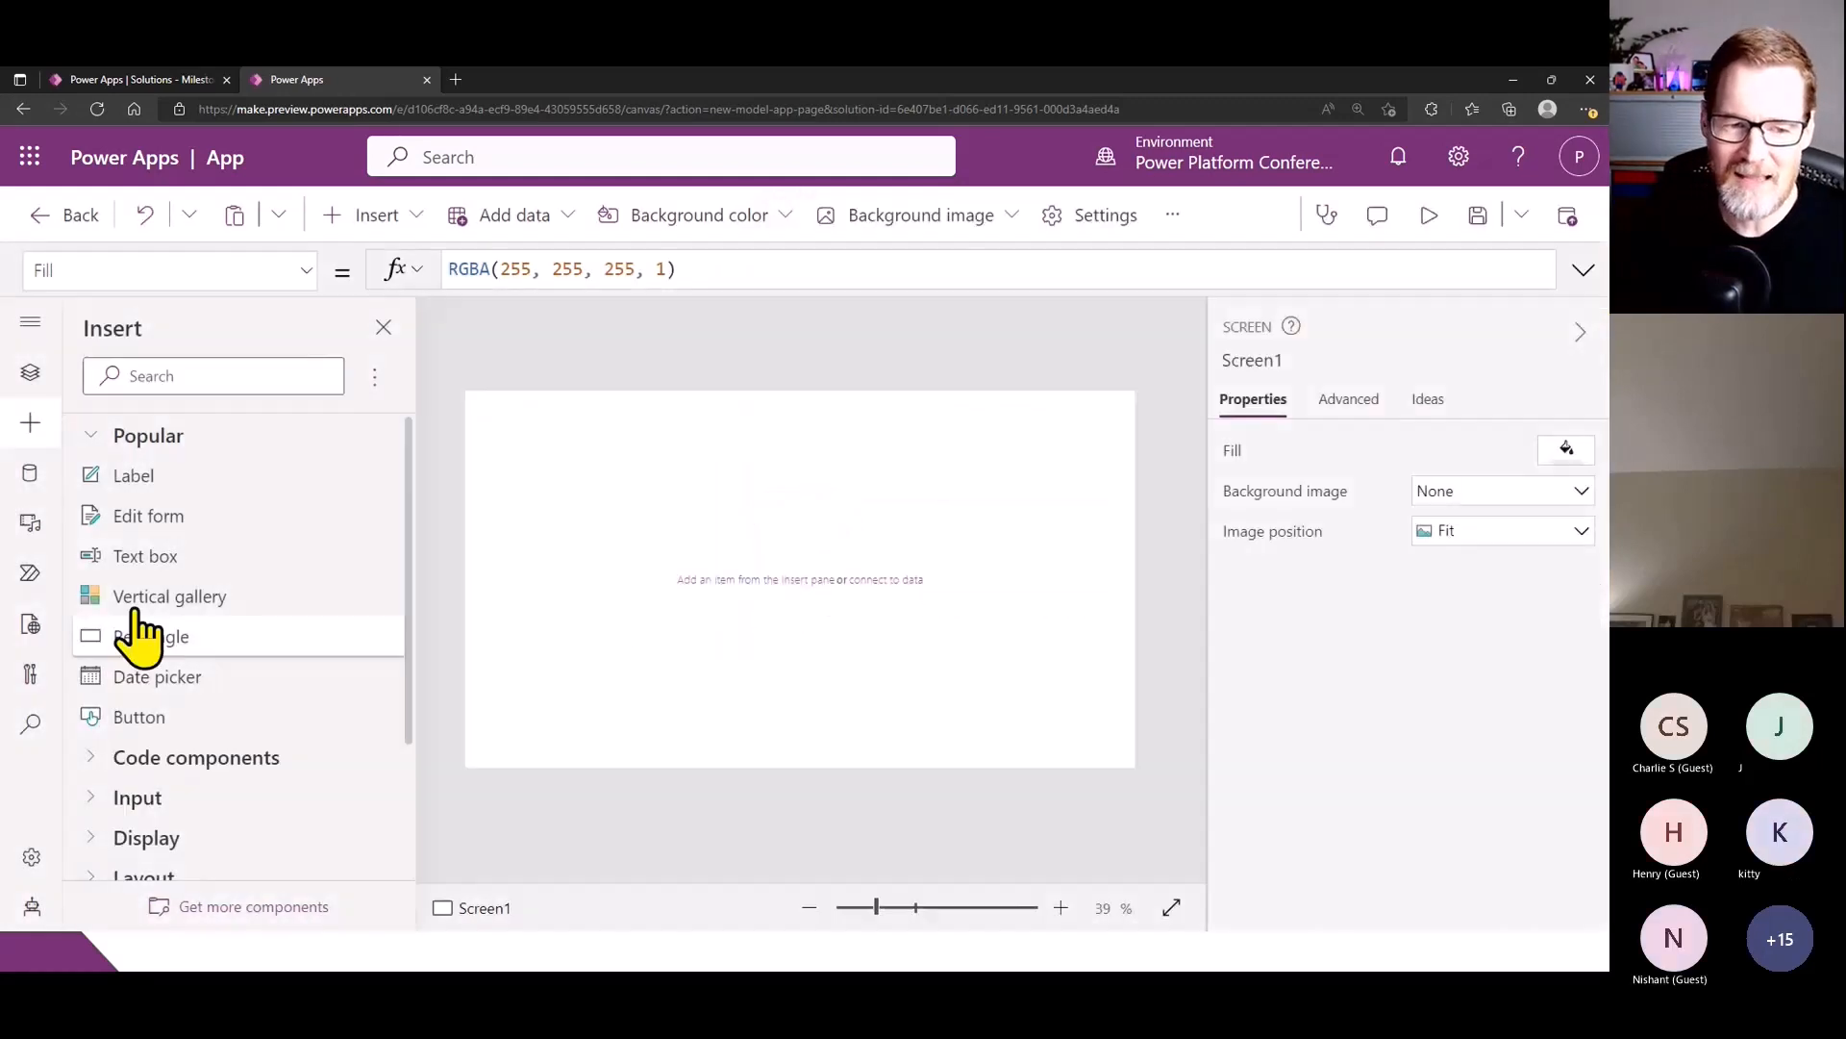
# - Insert the Fluent Details List on Screen1 without a data source, enlarge it and move it lower on the canvas
pyautogui.click(192, 762)
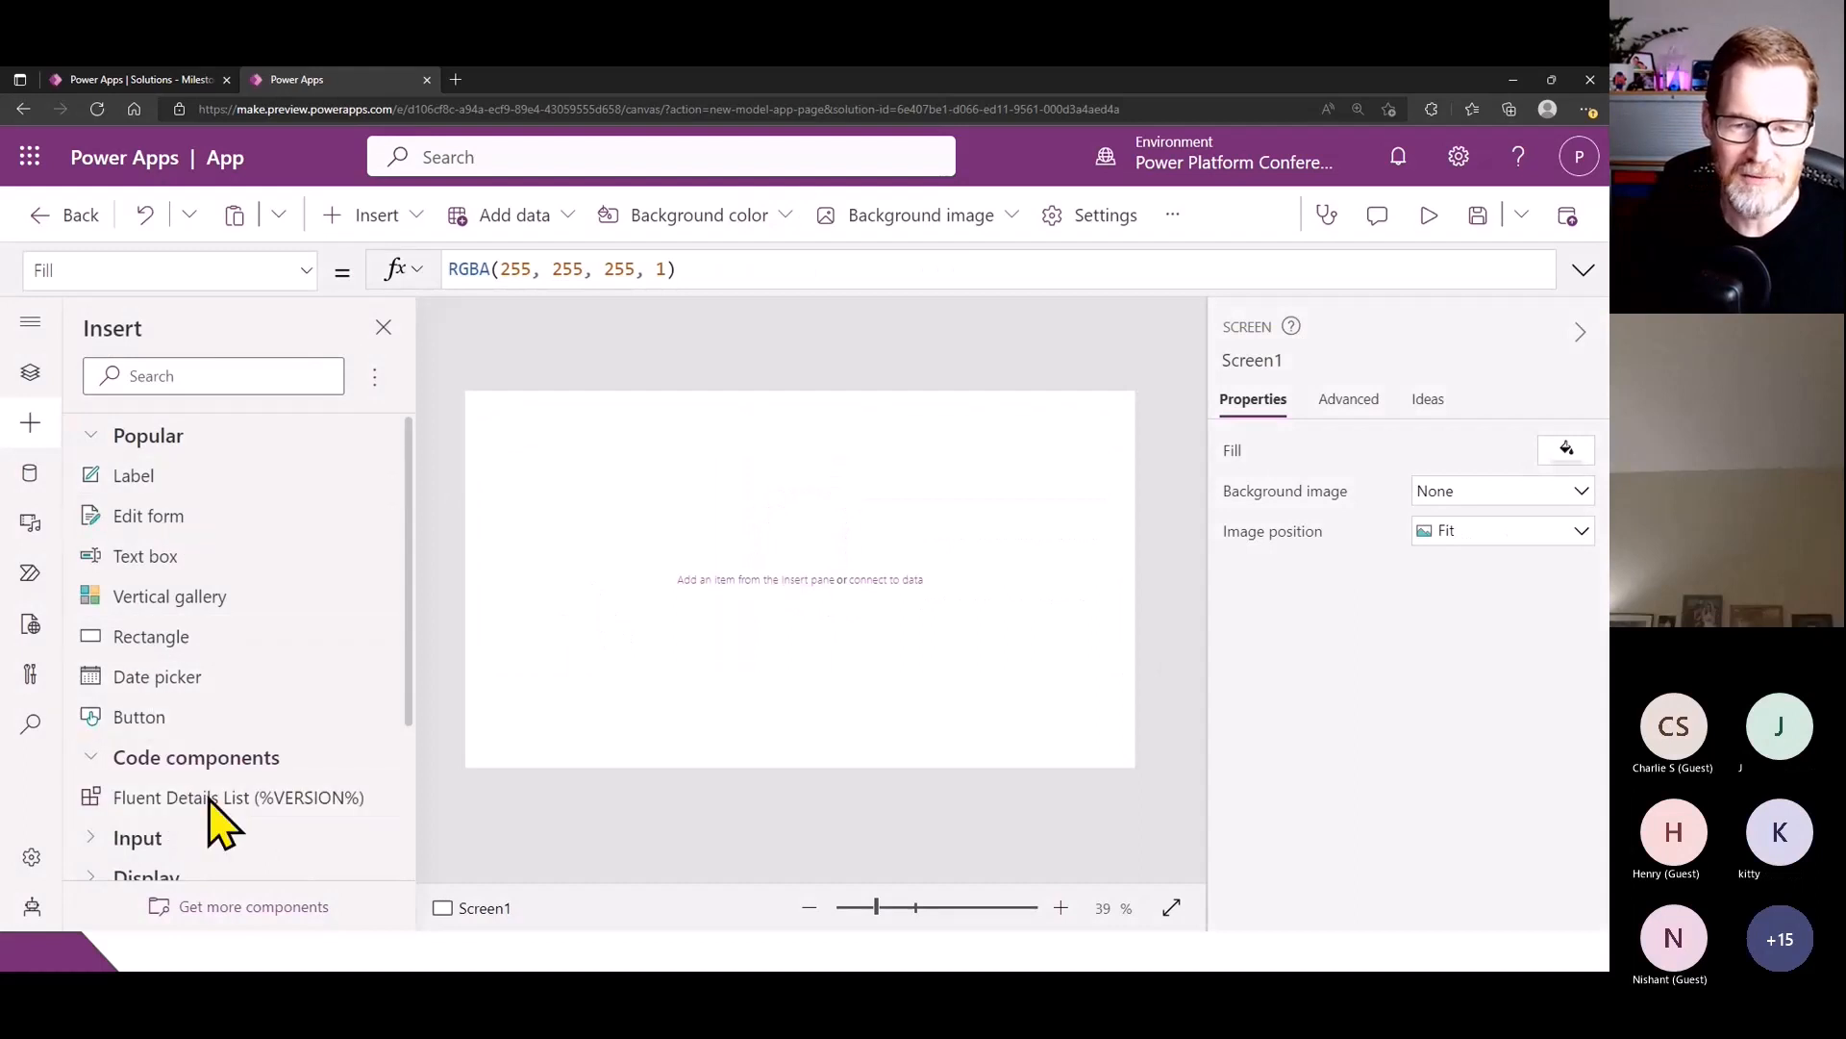
pyautogui.click(214, 799)
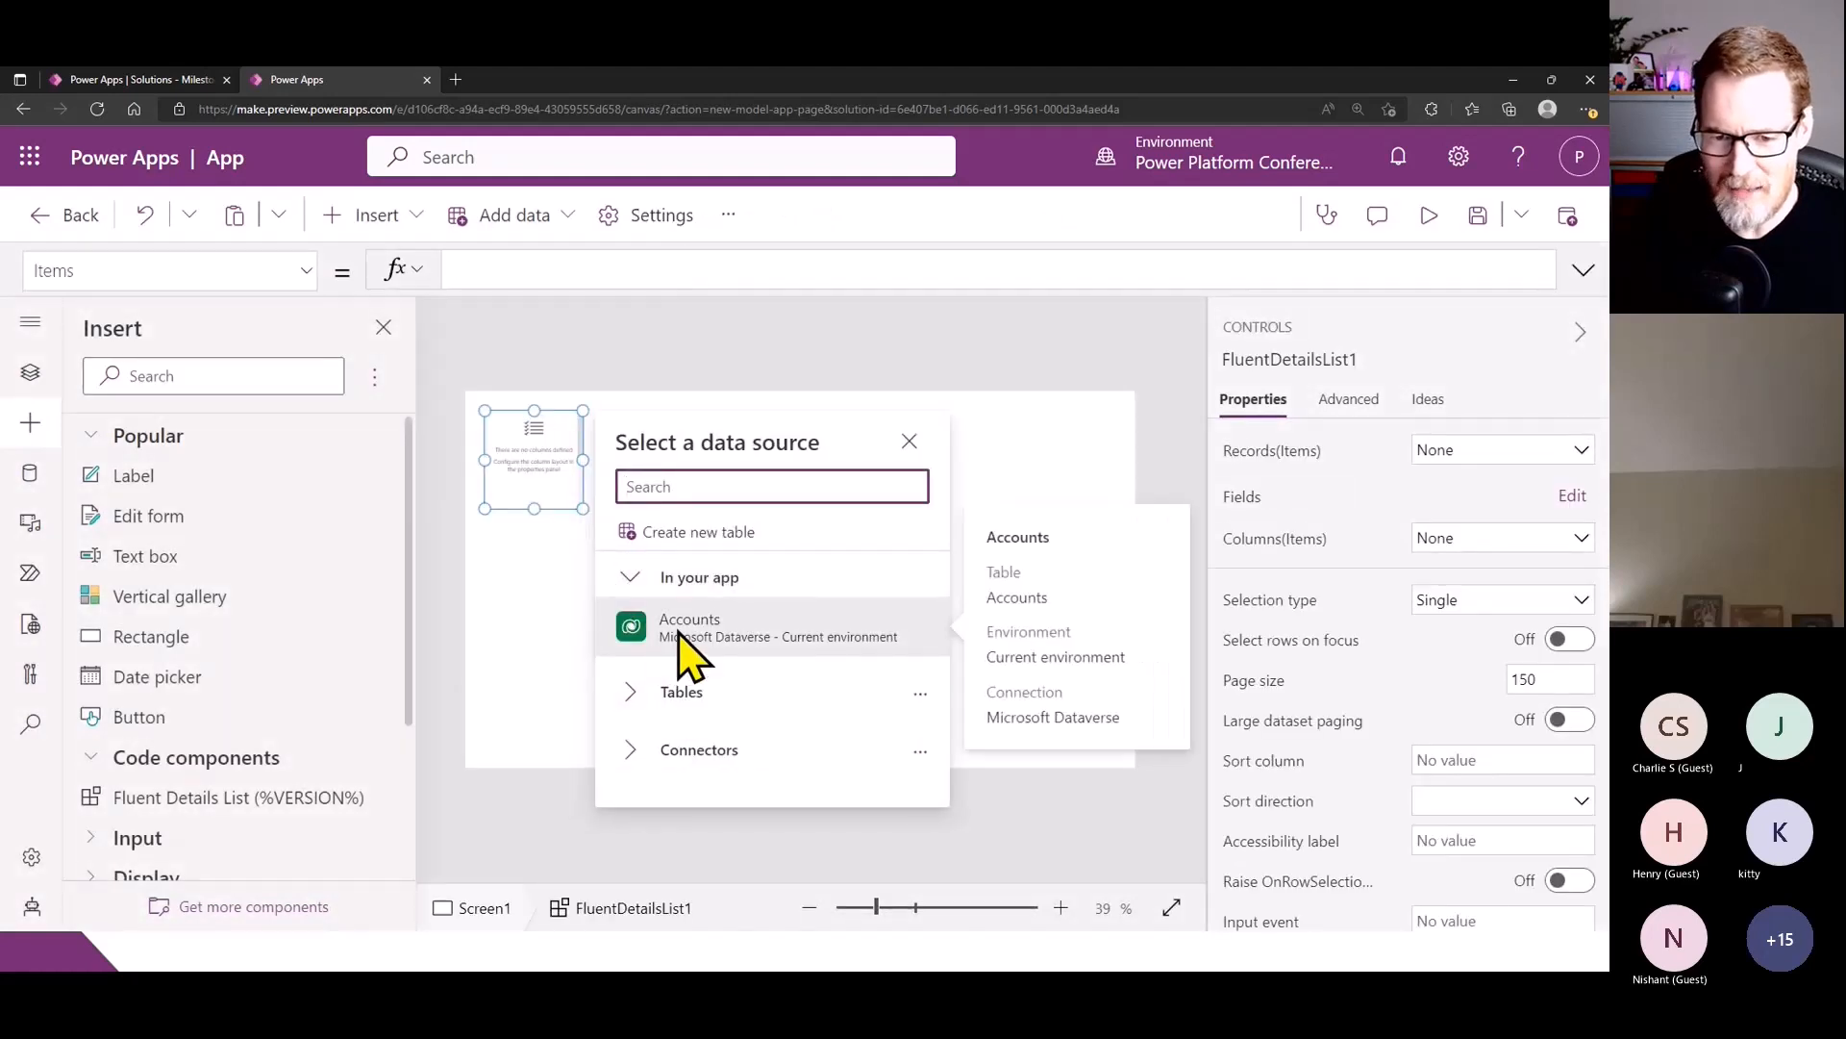
pyautogui.click(583, 476)
pyautogui.moveTo(583, 476); pyautogui.dragTo(903, 594)
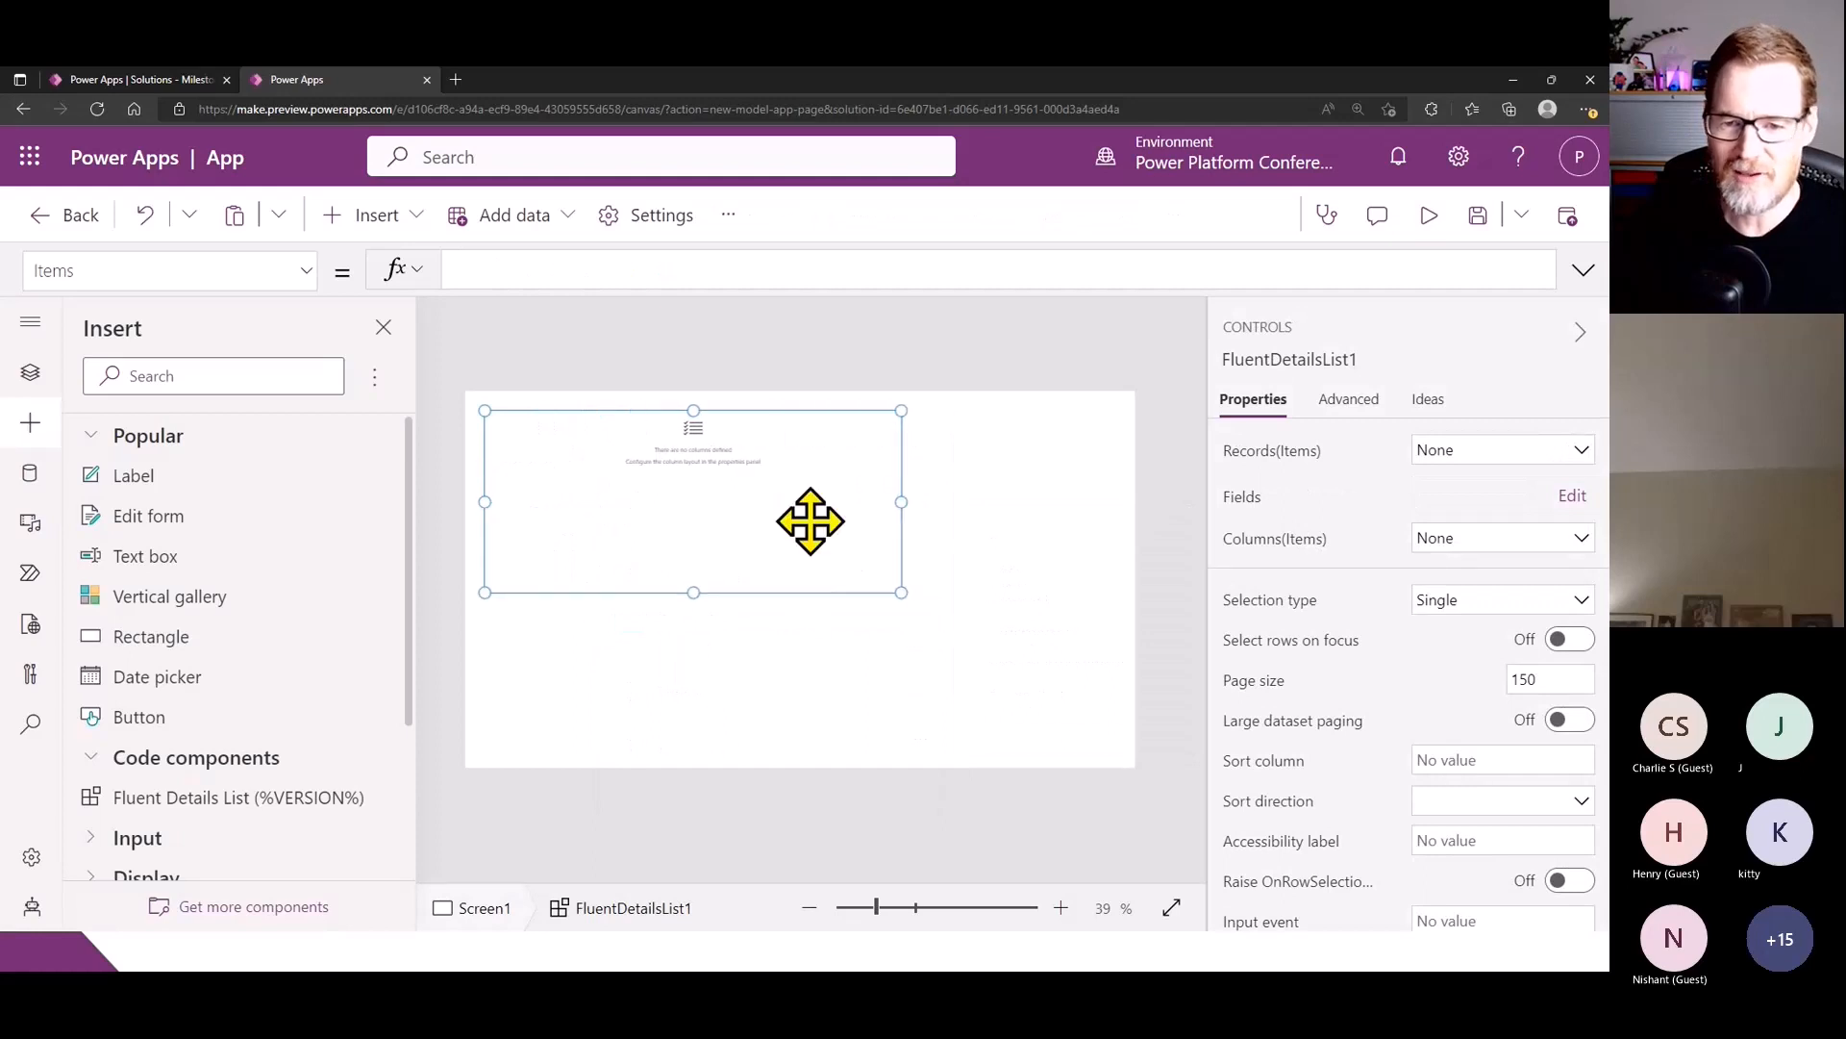
pyautogui.moveTo(800, 500); pyautogui.dragTo(845, 530)
pyautogui.scroll(3, 852, 530)
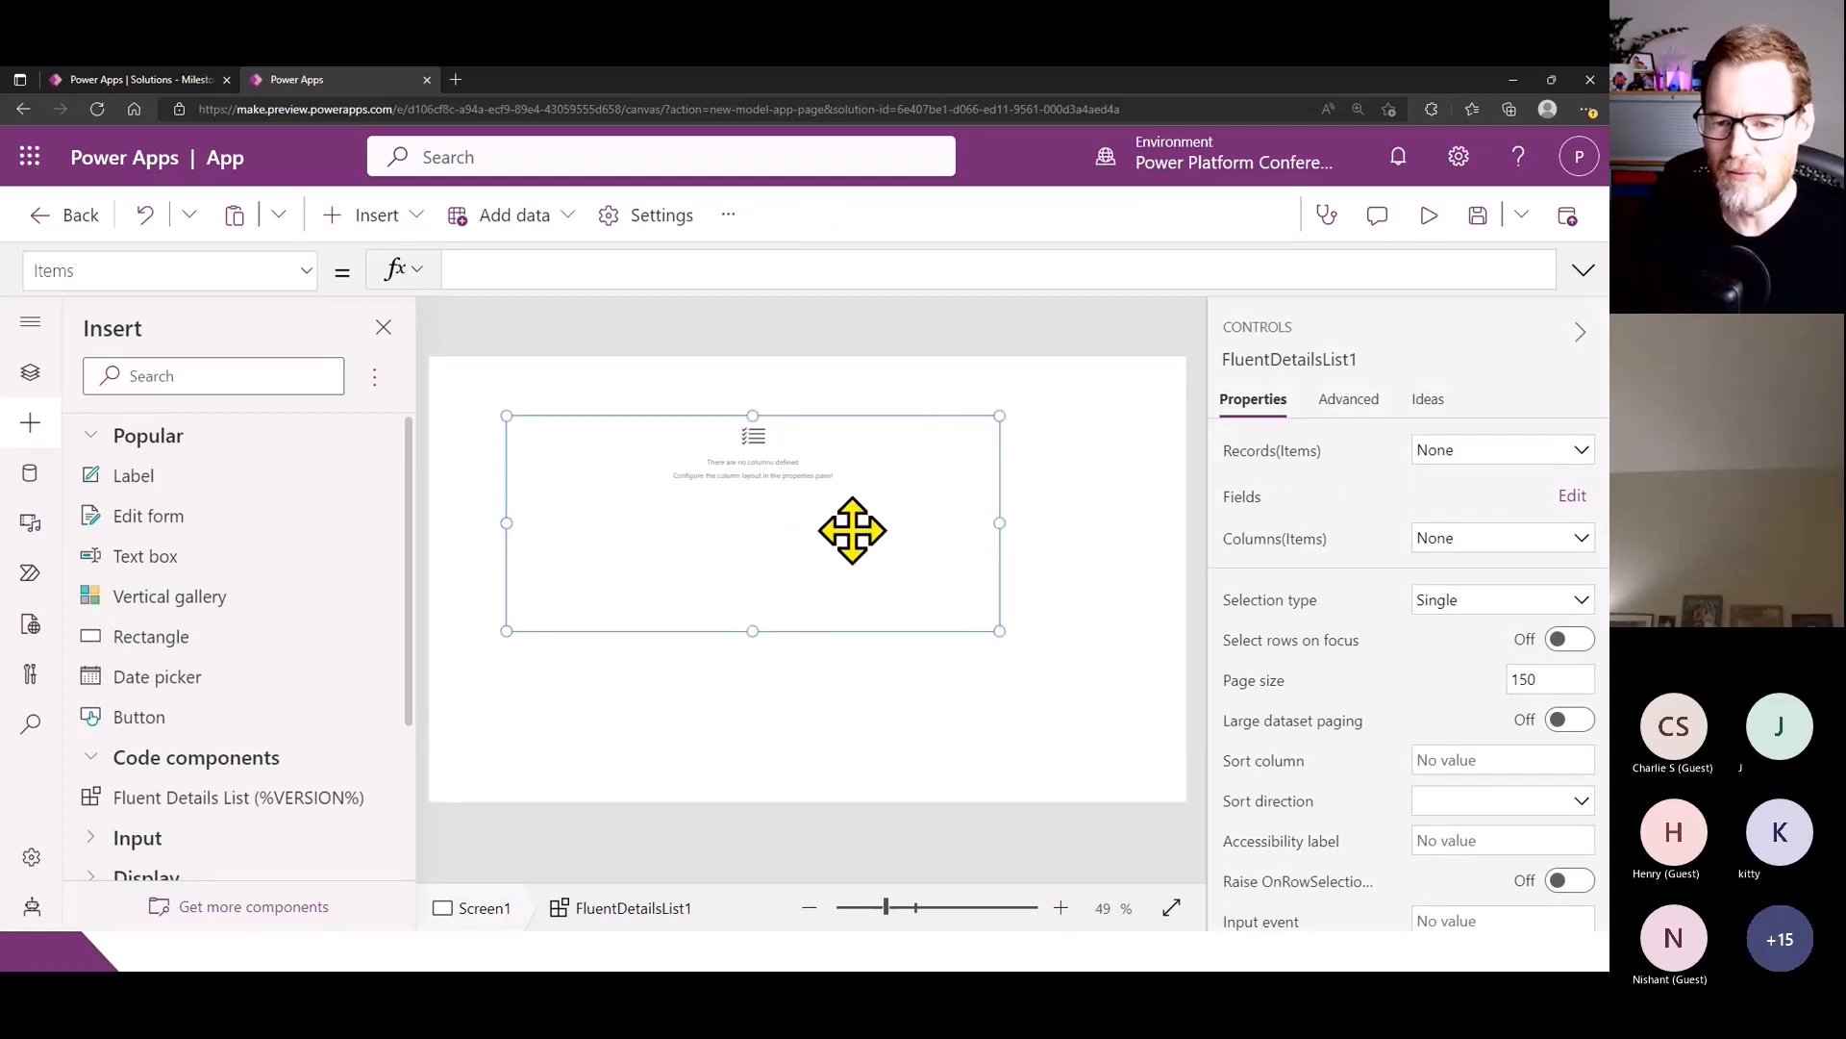
pyautogui.moveTo(630, 497); pyautogui.dragTo(615, 578)
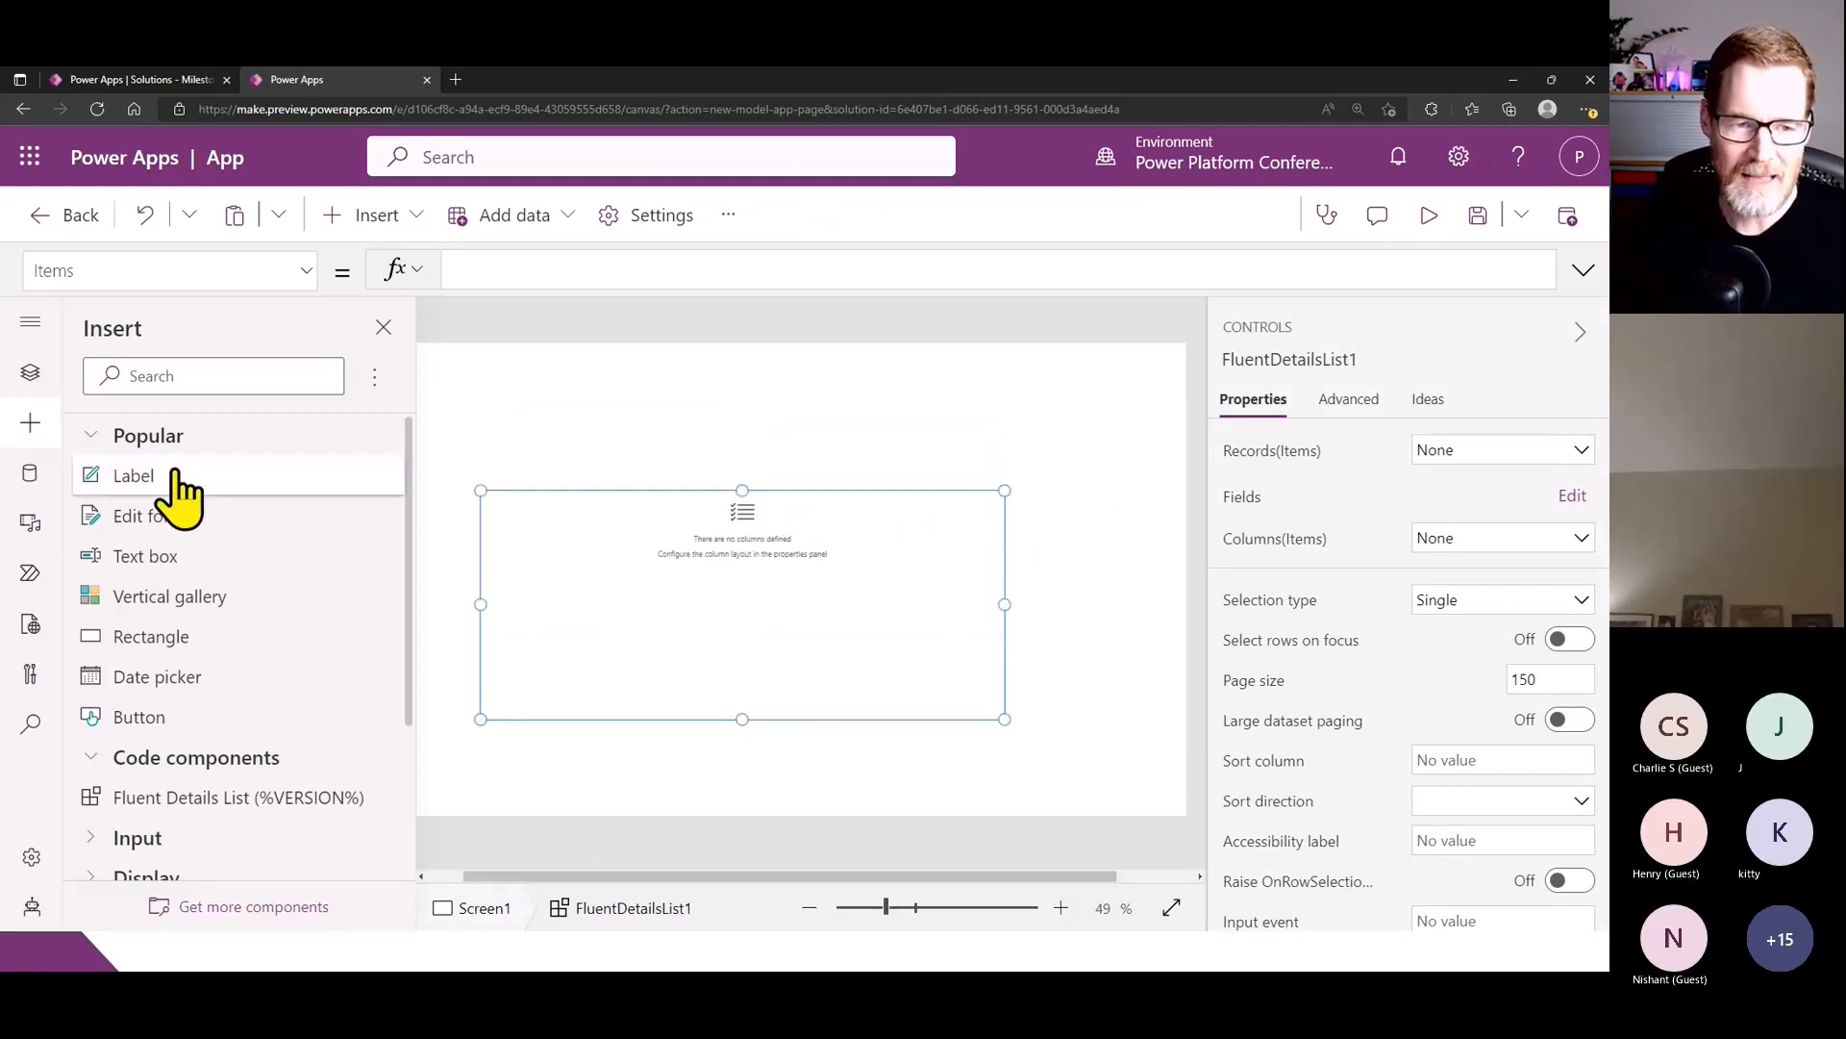
# - Add a button above the details list and a text box near the upper-left corner of the canvas
pyautogui.click(198, 740)
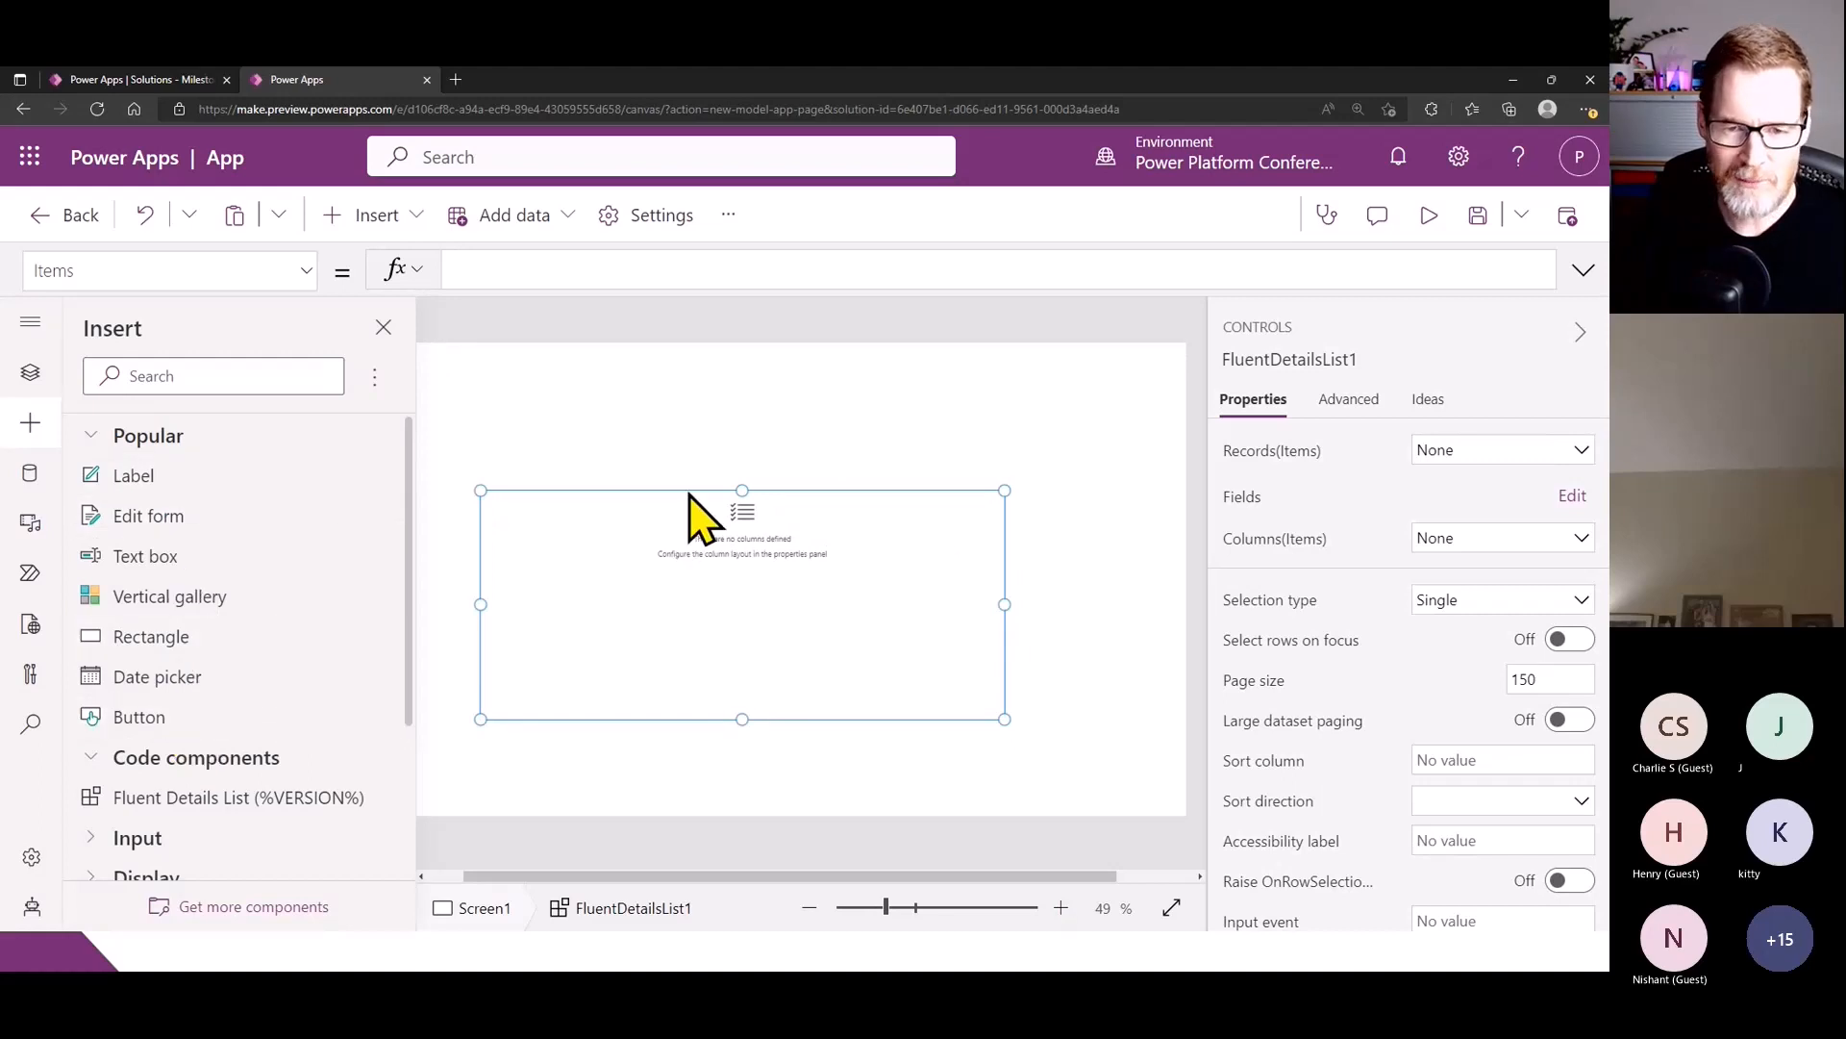
pyautogui.moveTo(482, 388); pyautogui.dragTo(783, 437)
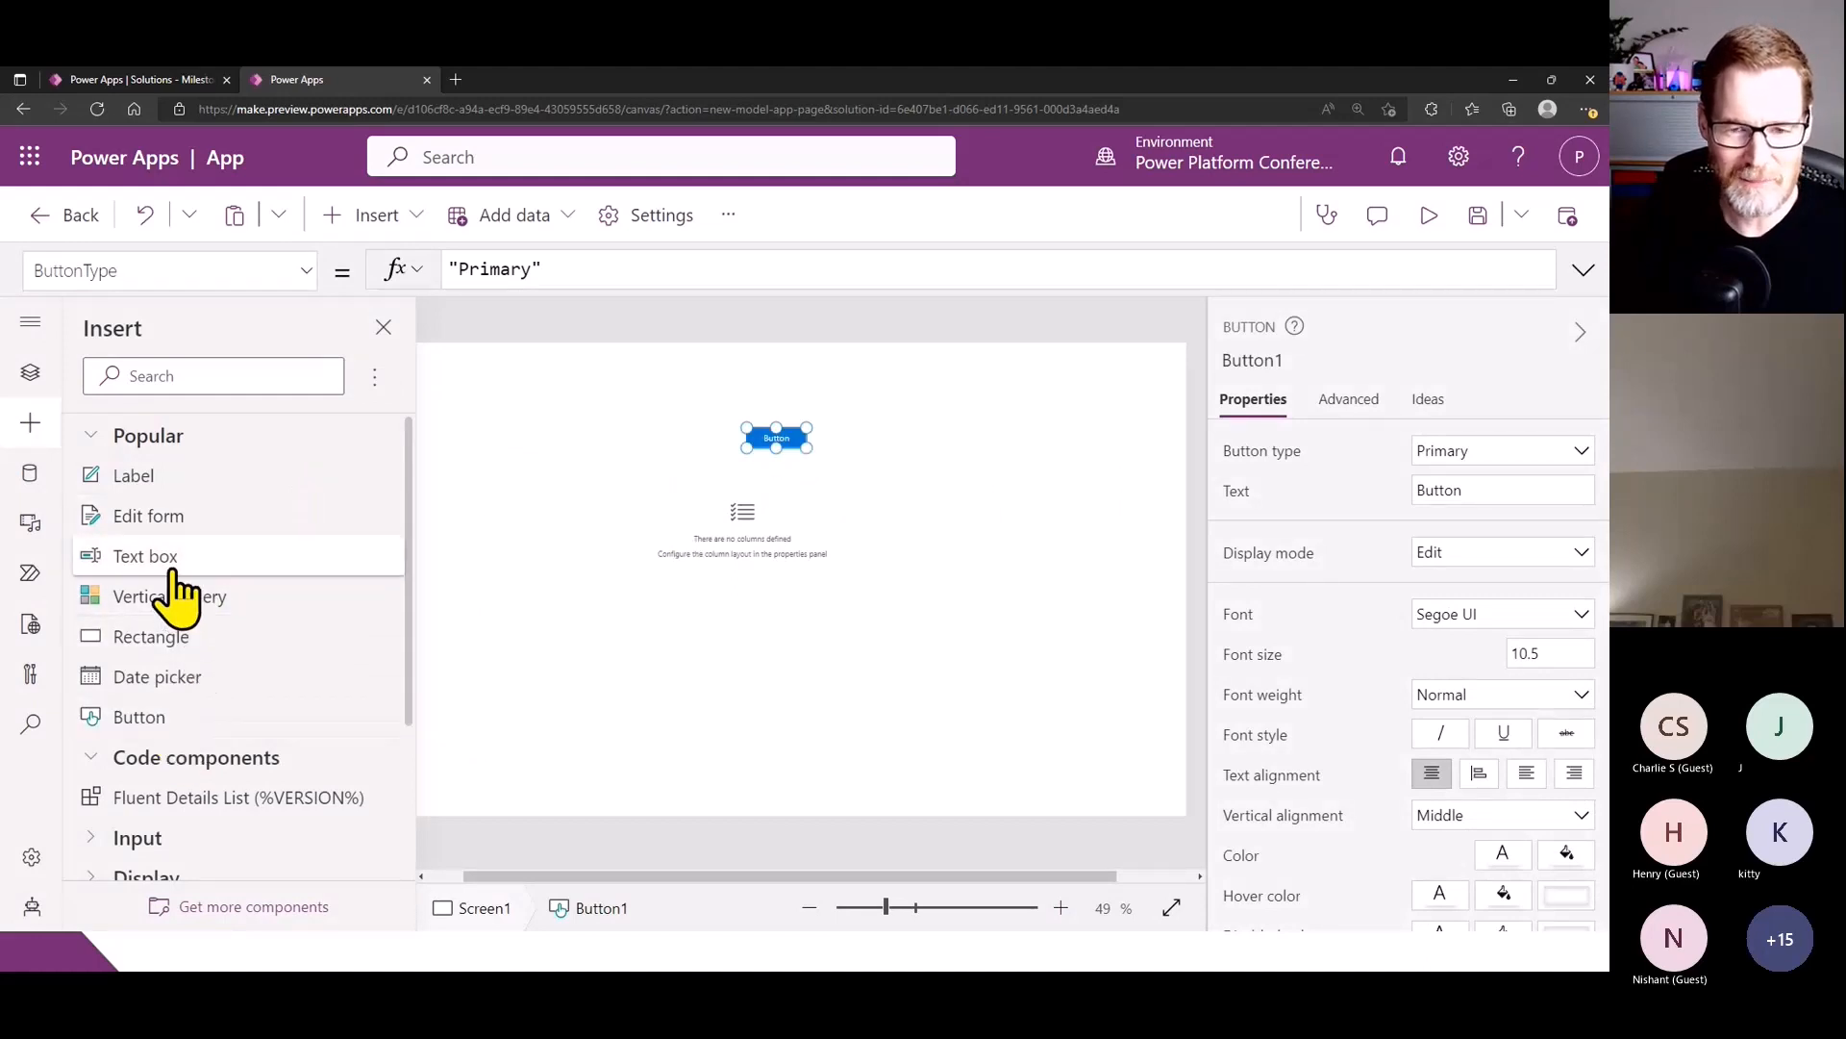
pyautogui.click(144, 555)
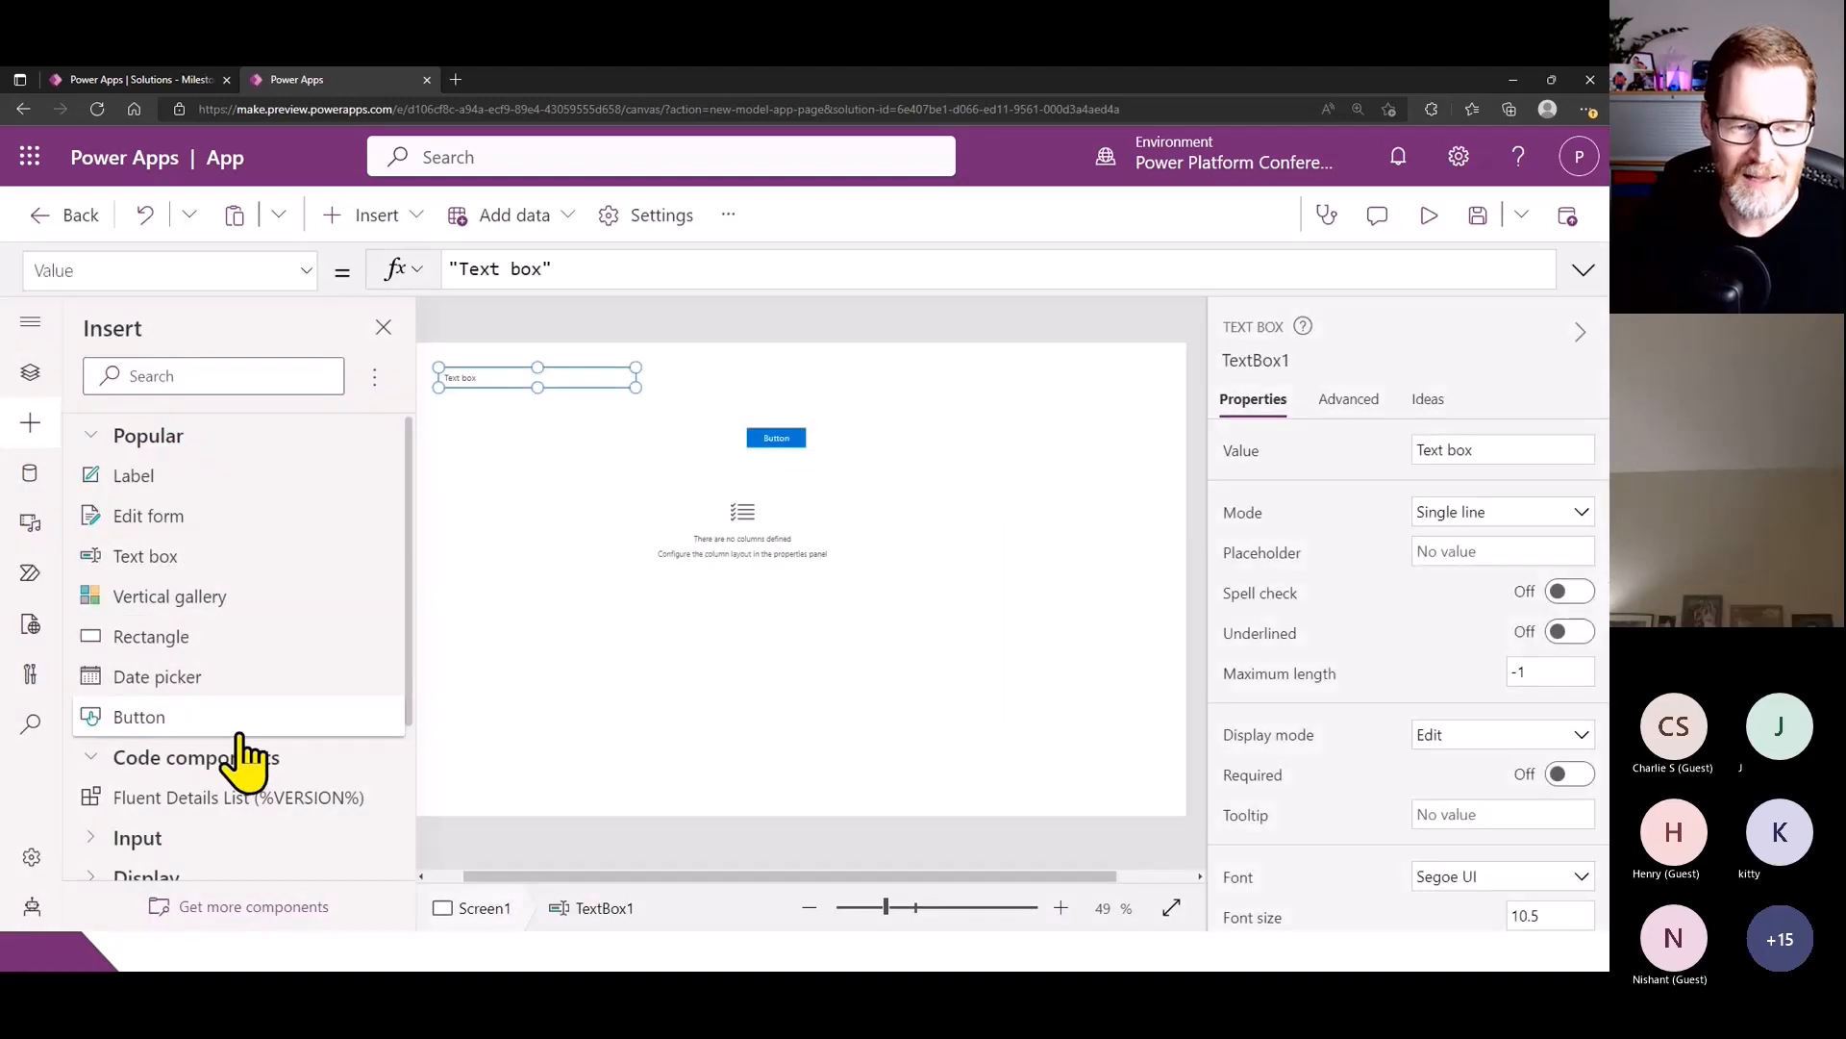
# - Find and insert a combo box without a data source, and align it directly below the text box
pyautogui.scroll(-2, 239, 754)
pyautogui.click(194, 375)
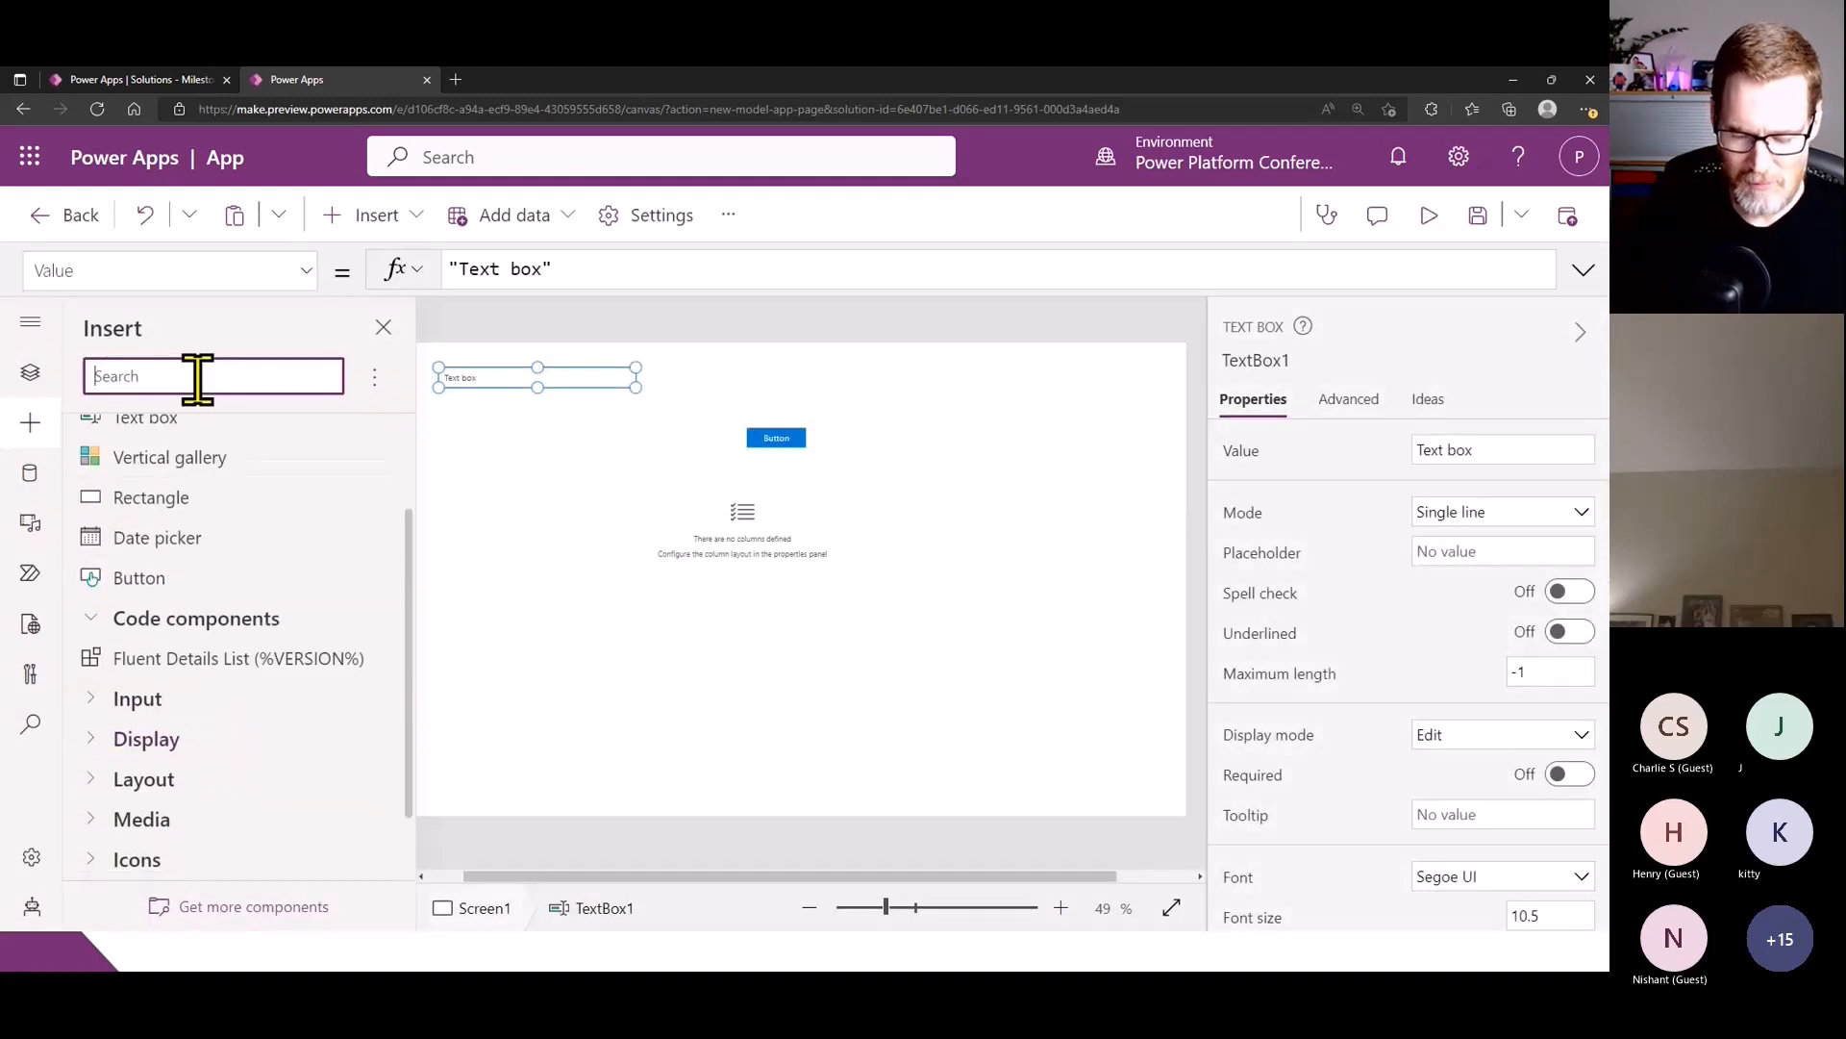
pyautogui.write('comb')
pyautogui.click(176, 464)
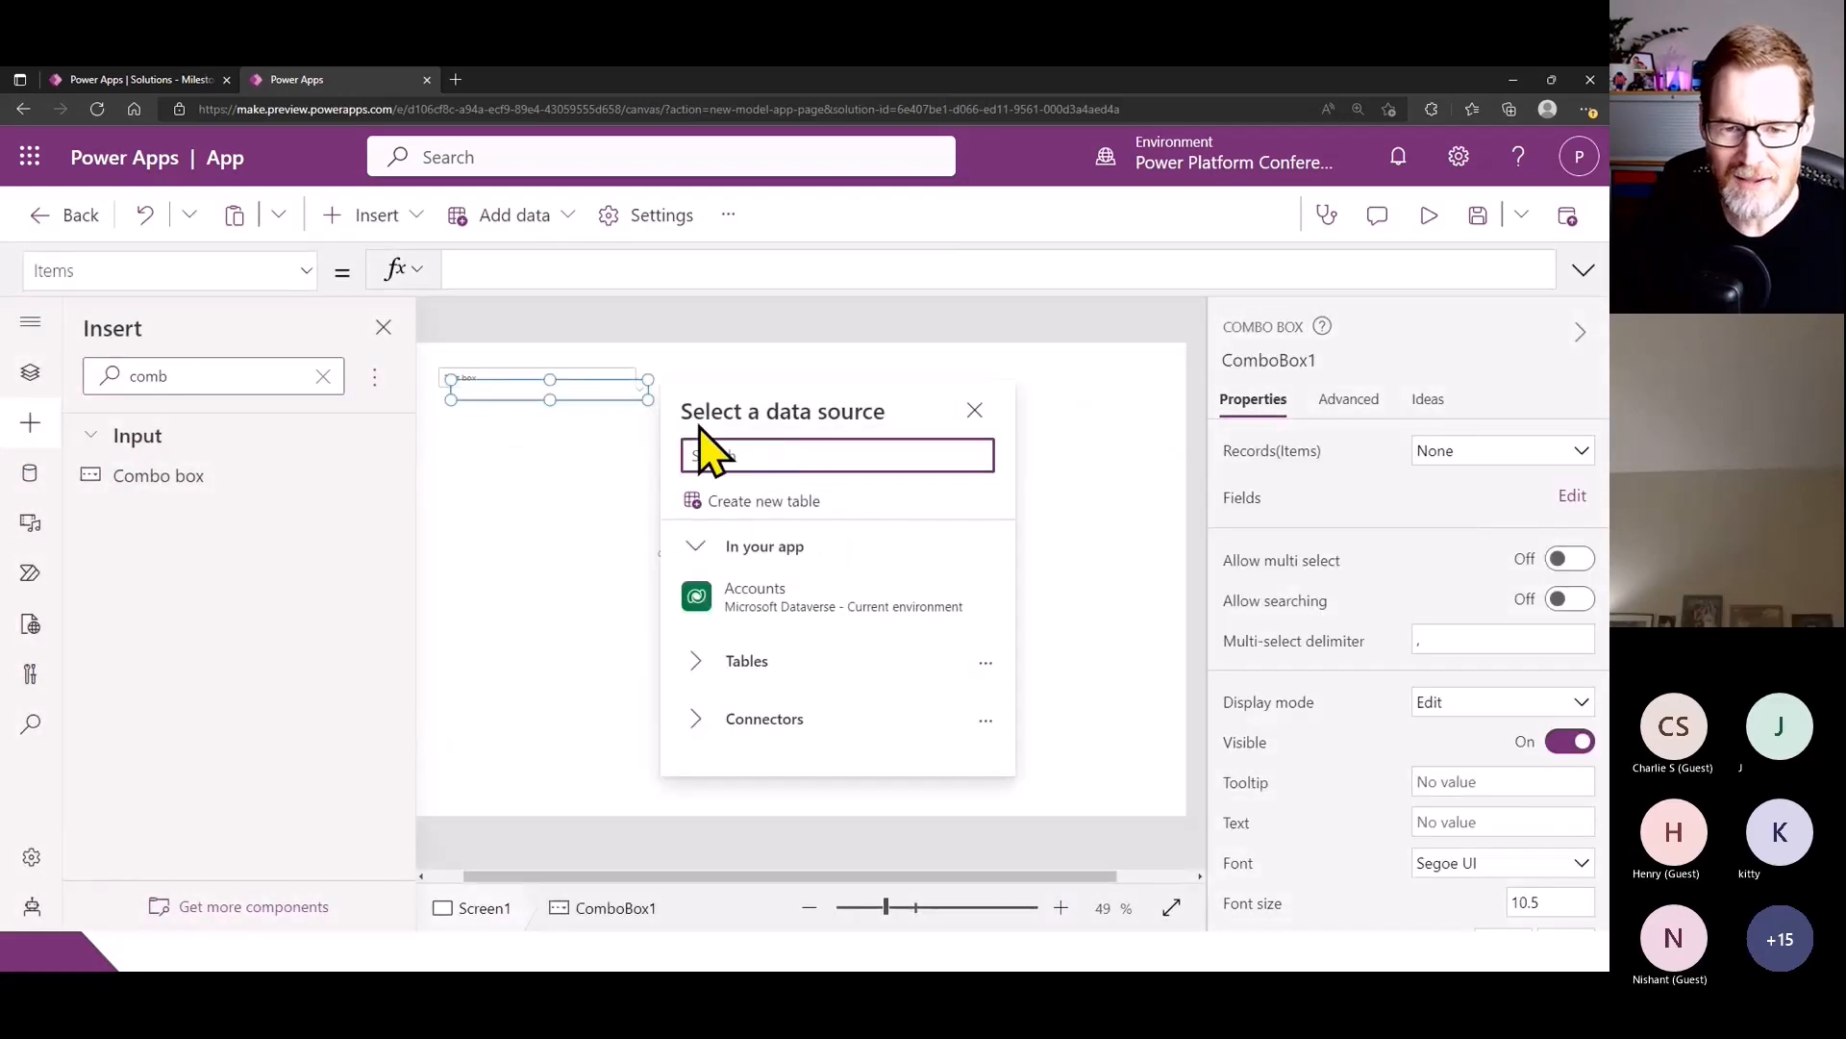
pyautogui.moveTo(585, 390); pyautogui.dragTo(576, 416)
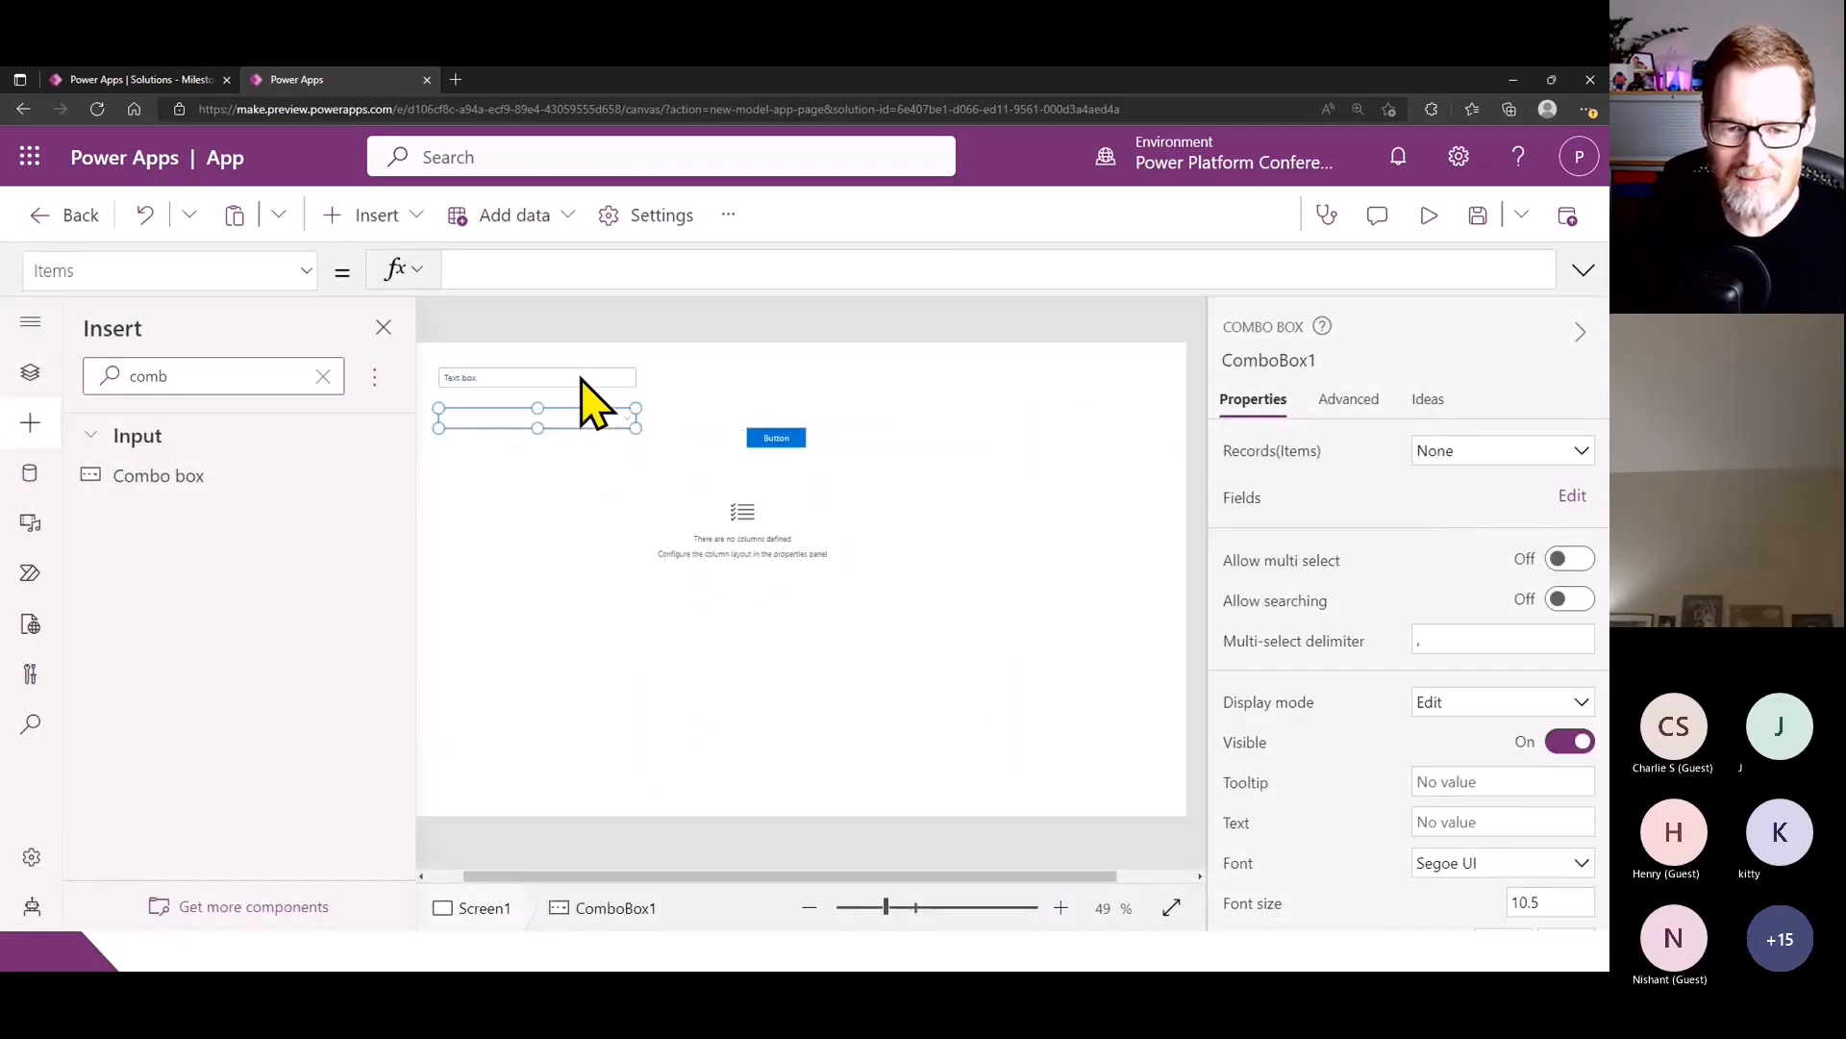
# - Move the button next to the combo box so that both sit in the same row
pyautogui.click(584, 383)
pyautogui.moveTo(689, 875); pyautogui.dragTo(652, 875)
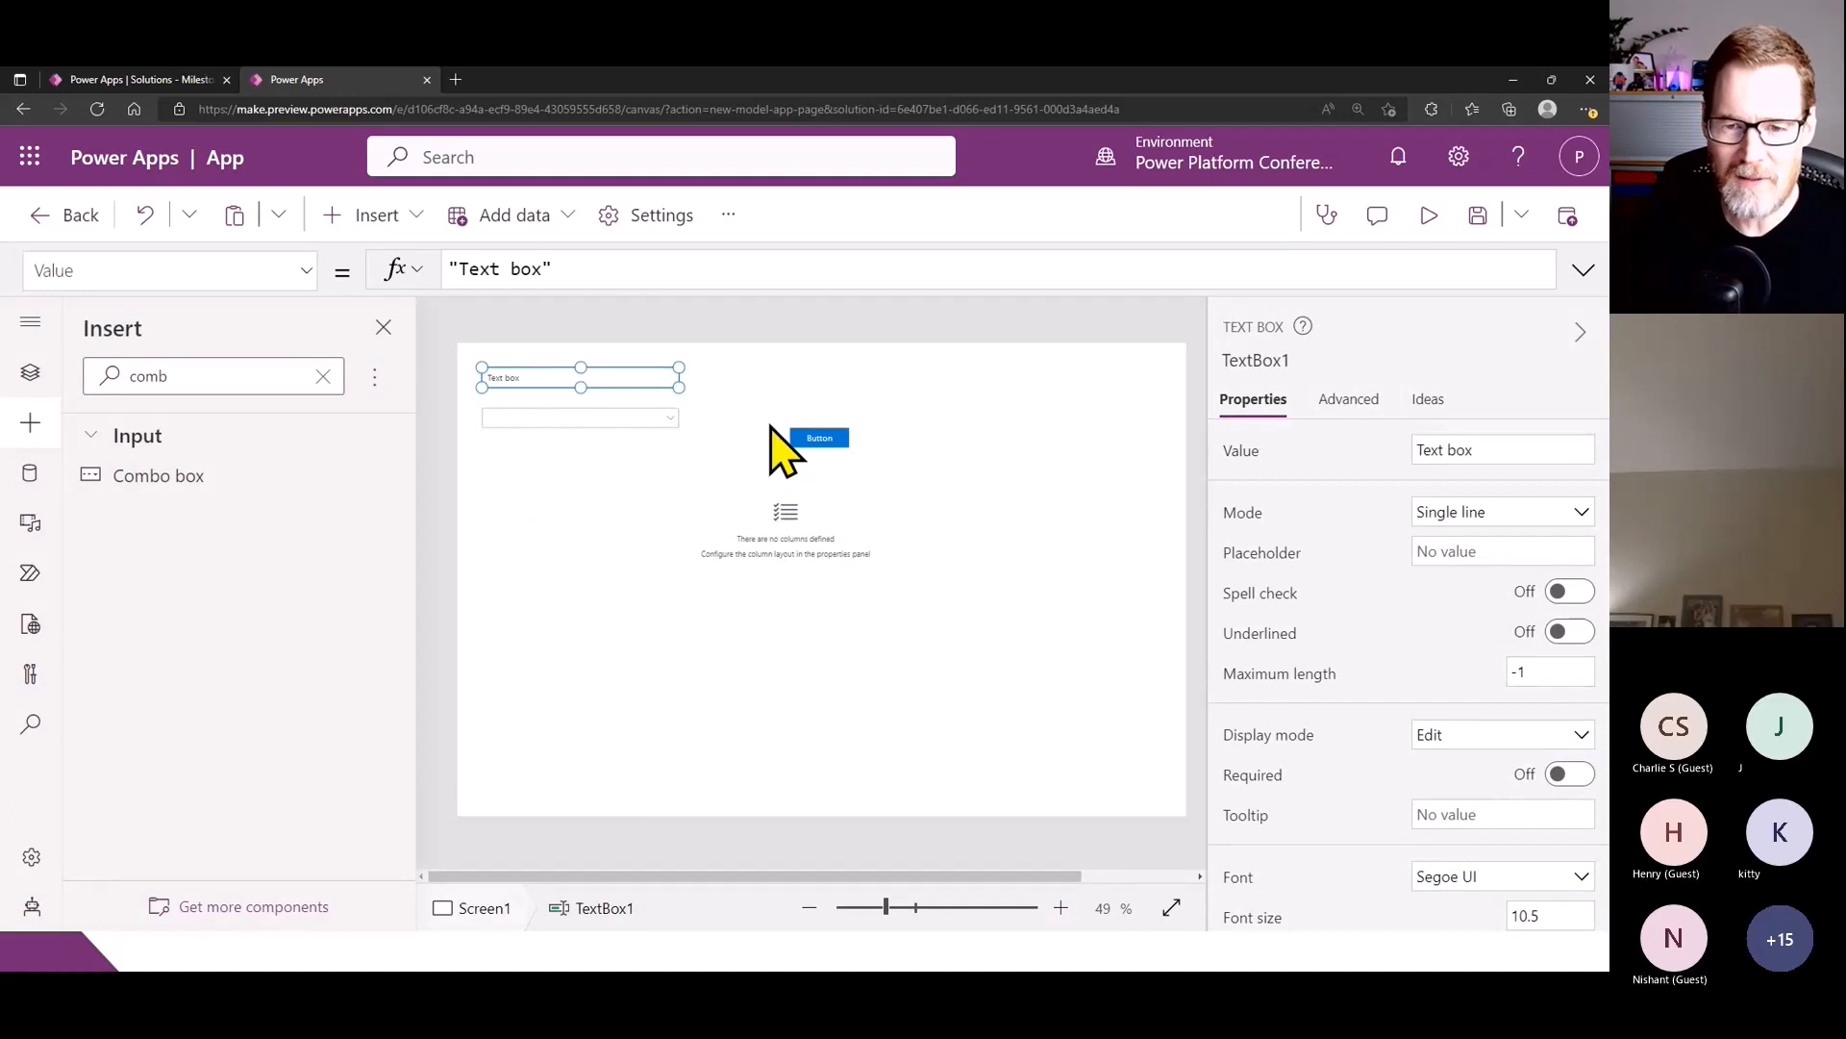
pyautogui.moveTo(796, 433); pyautogui.dragTo(720, 415)
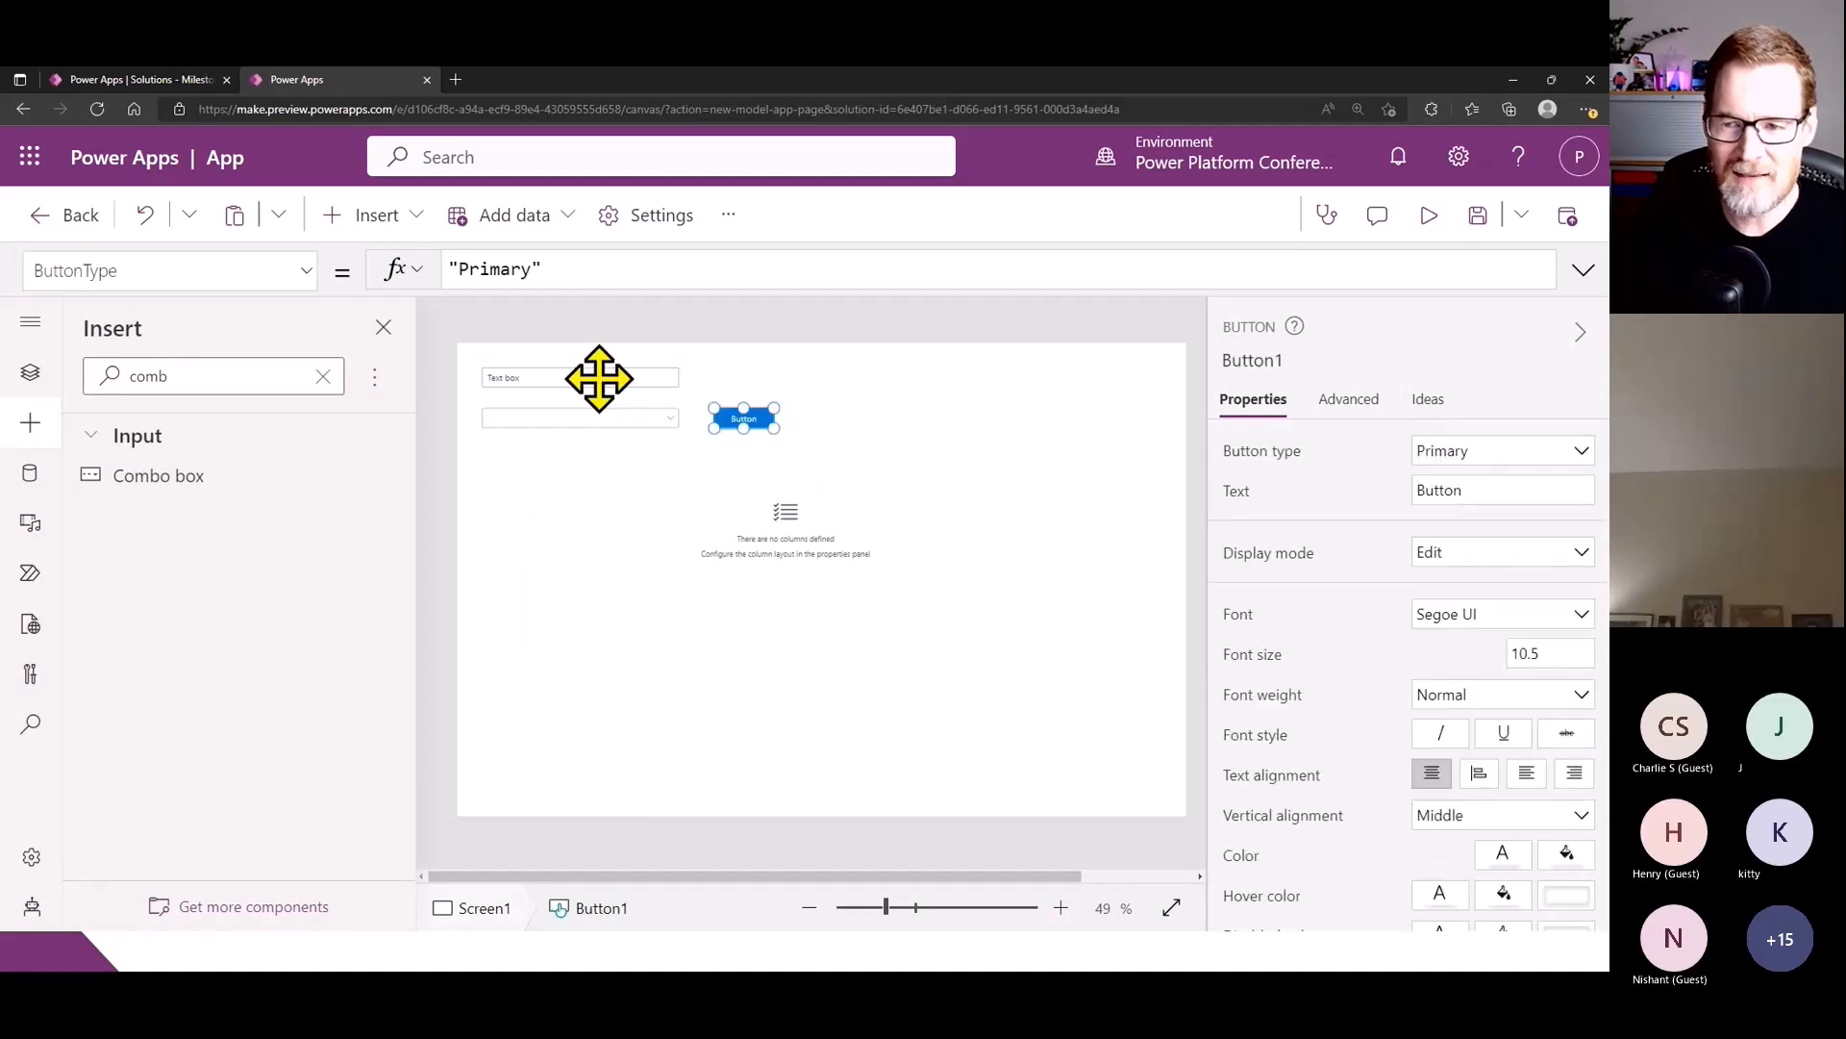
# - Rename the text box near the upper-left corner of the canvas to txtAccountName
pyautogui.click(597, 379)
pyautogui.click(1262, 358)
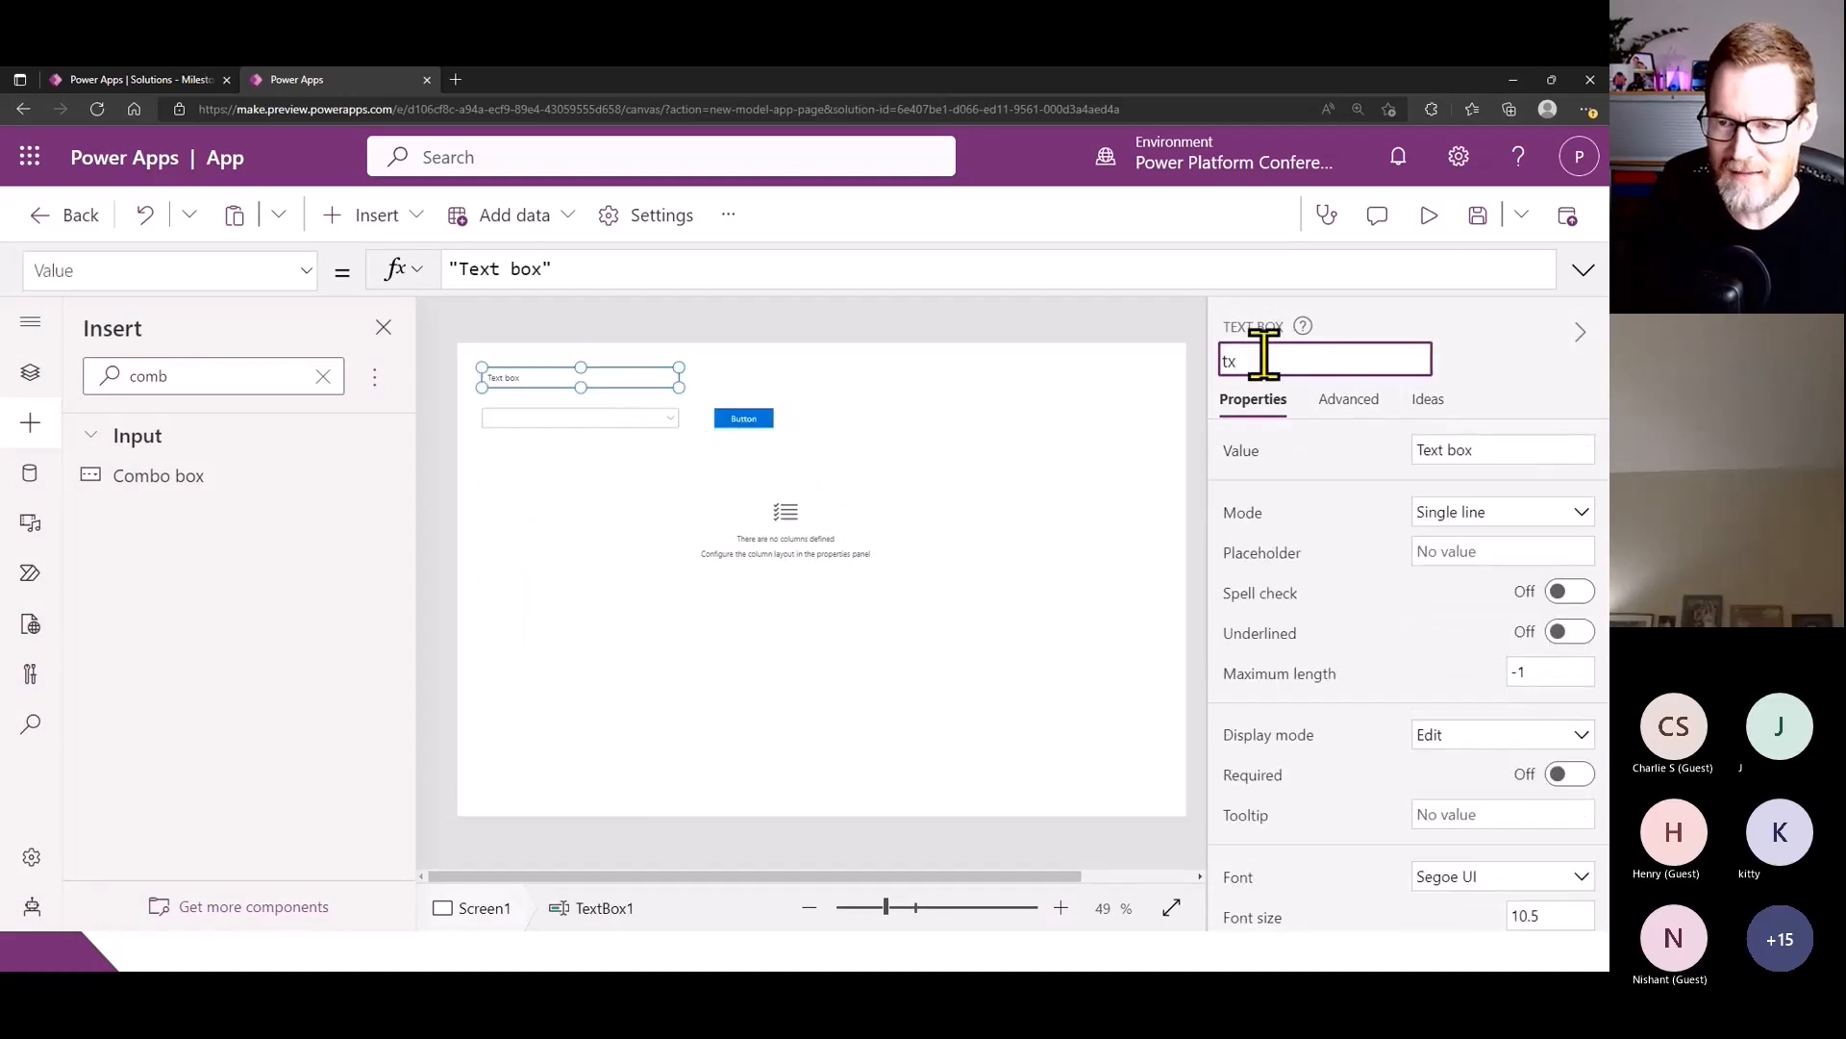
pyautogui.write('txtAccountName')
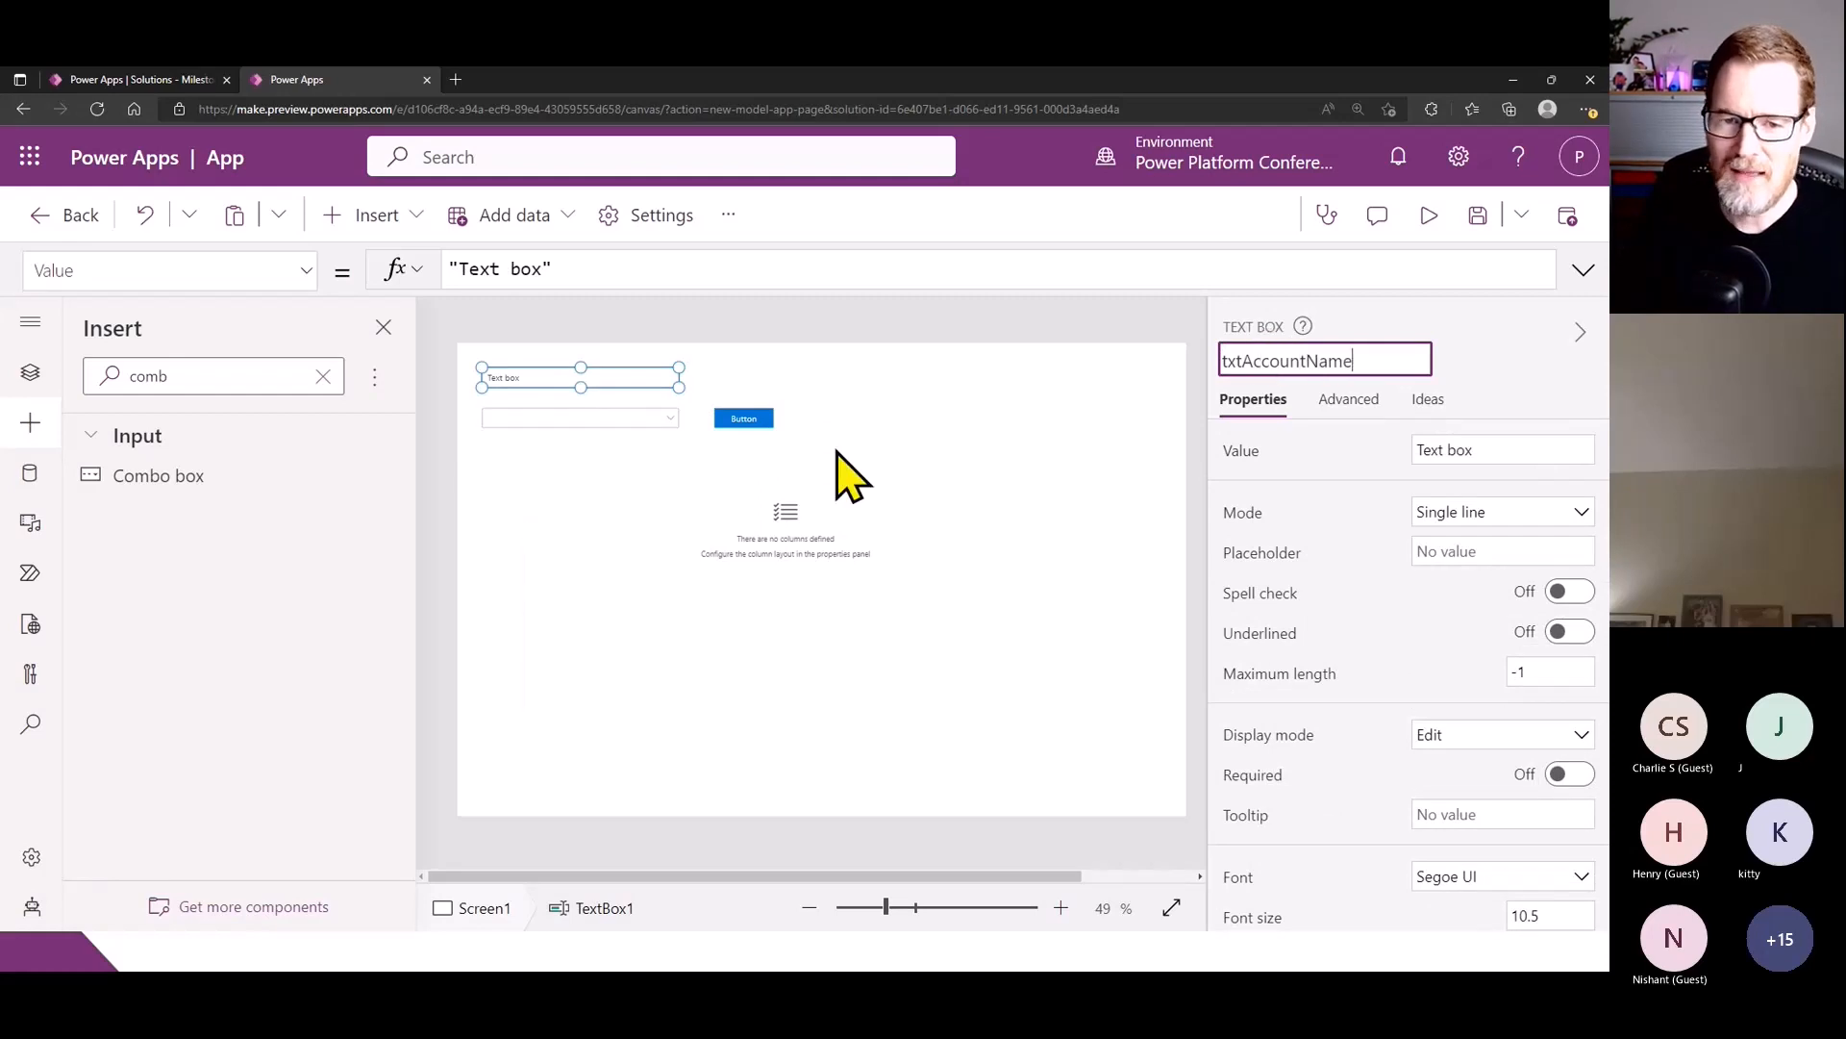
# - Rename the combo box below the text box to a name beginning with cmbInd
pyautogui.click(620, 418)
pyautogui.click(1259, 361)
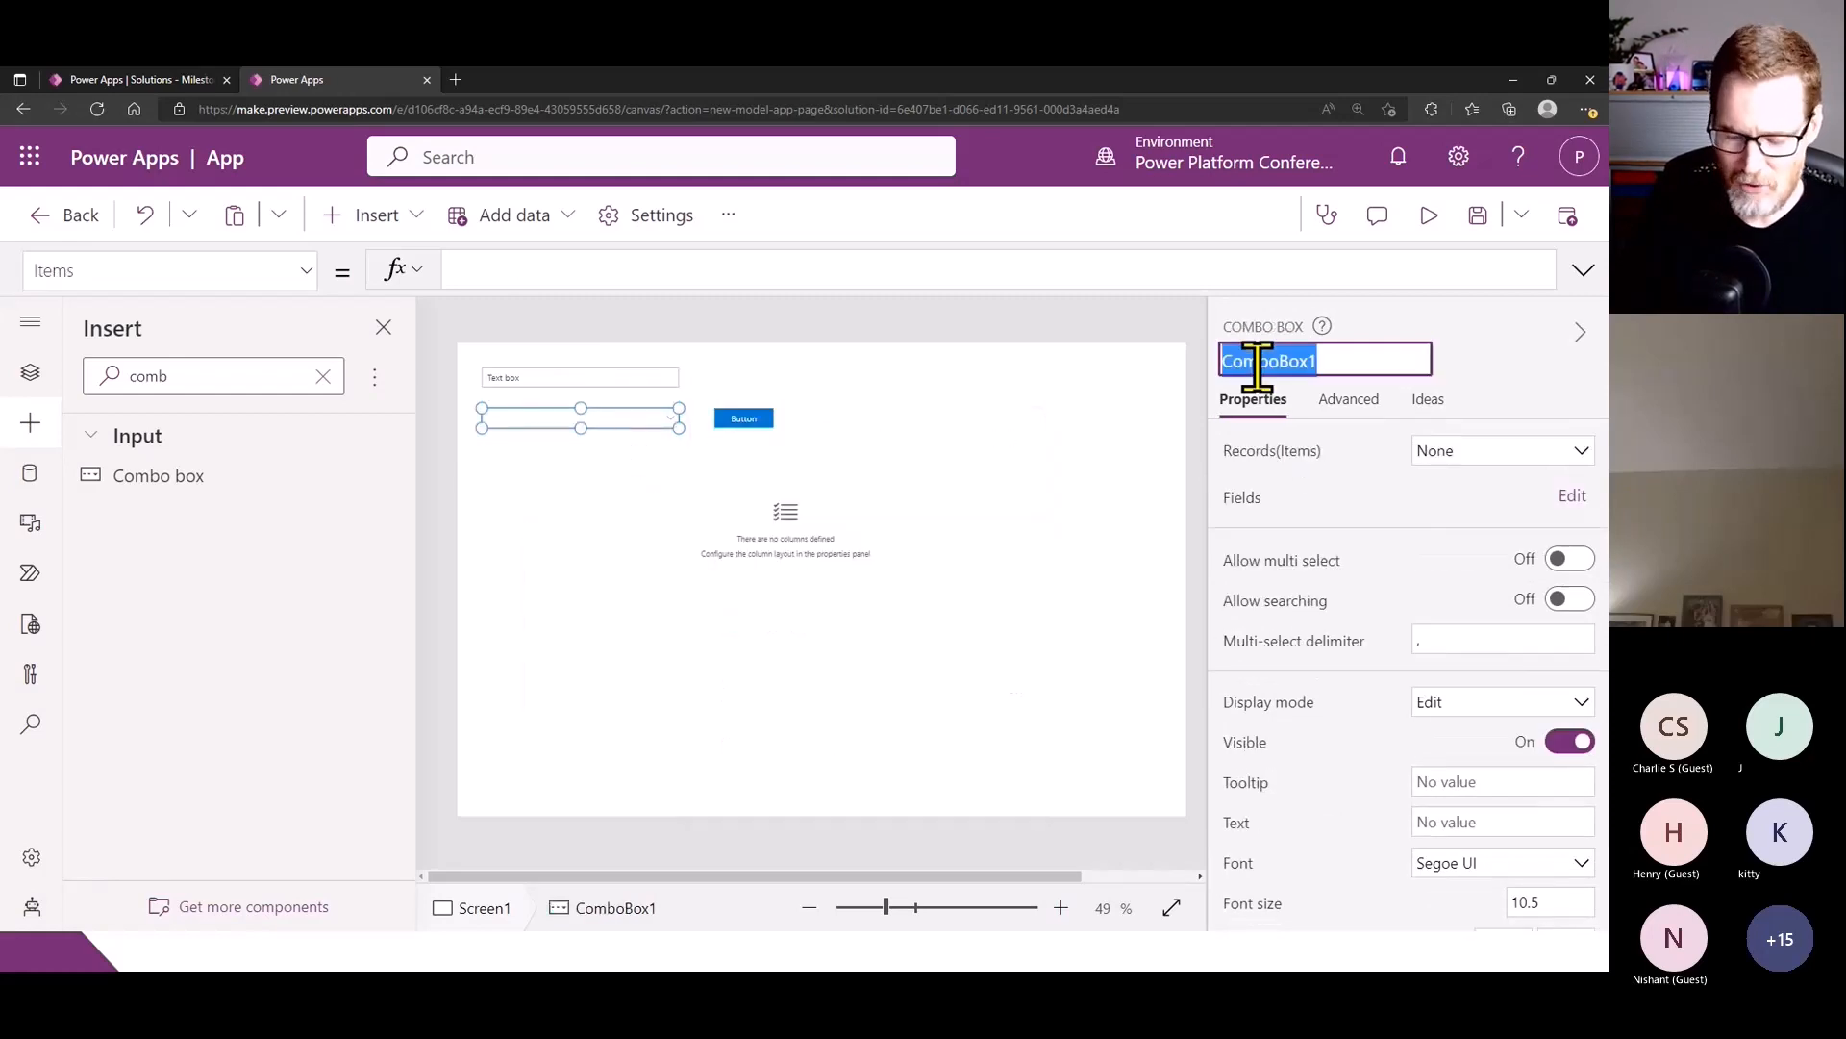
pyautogui.write('cmbIndustry')
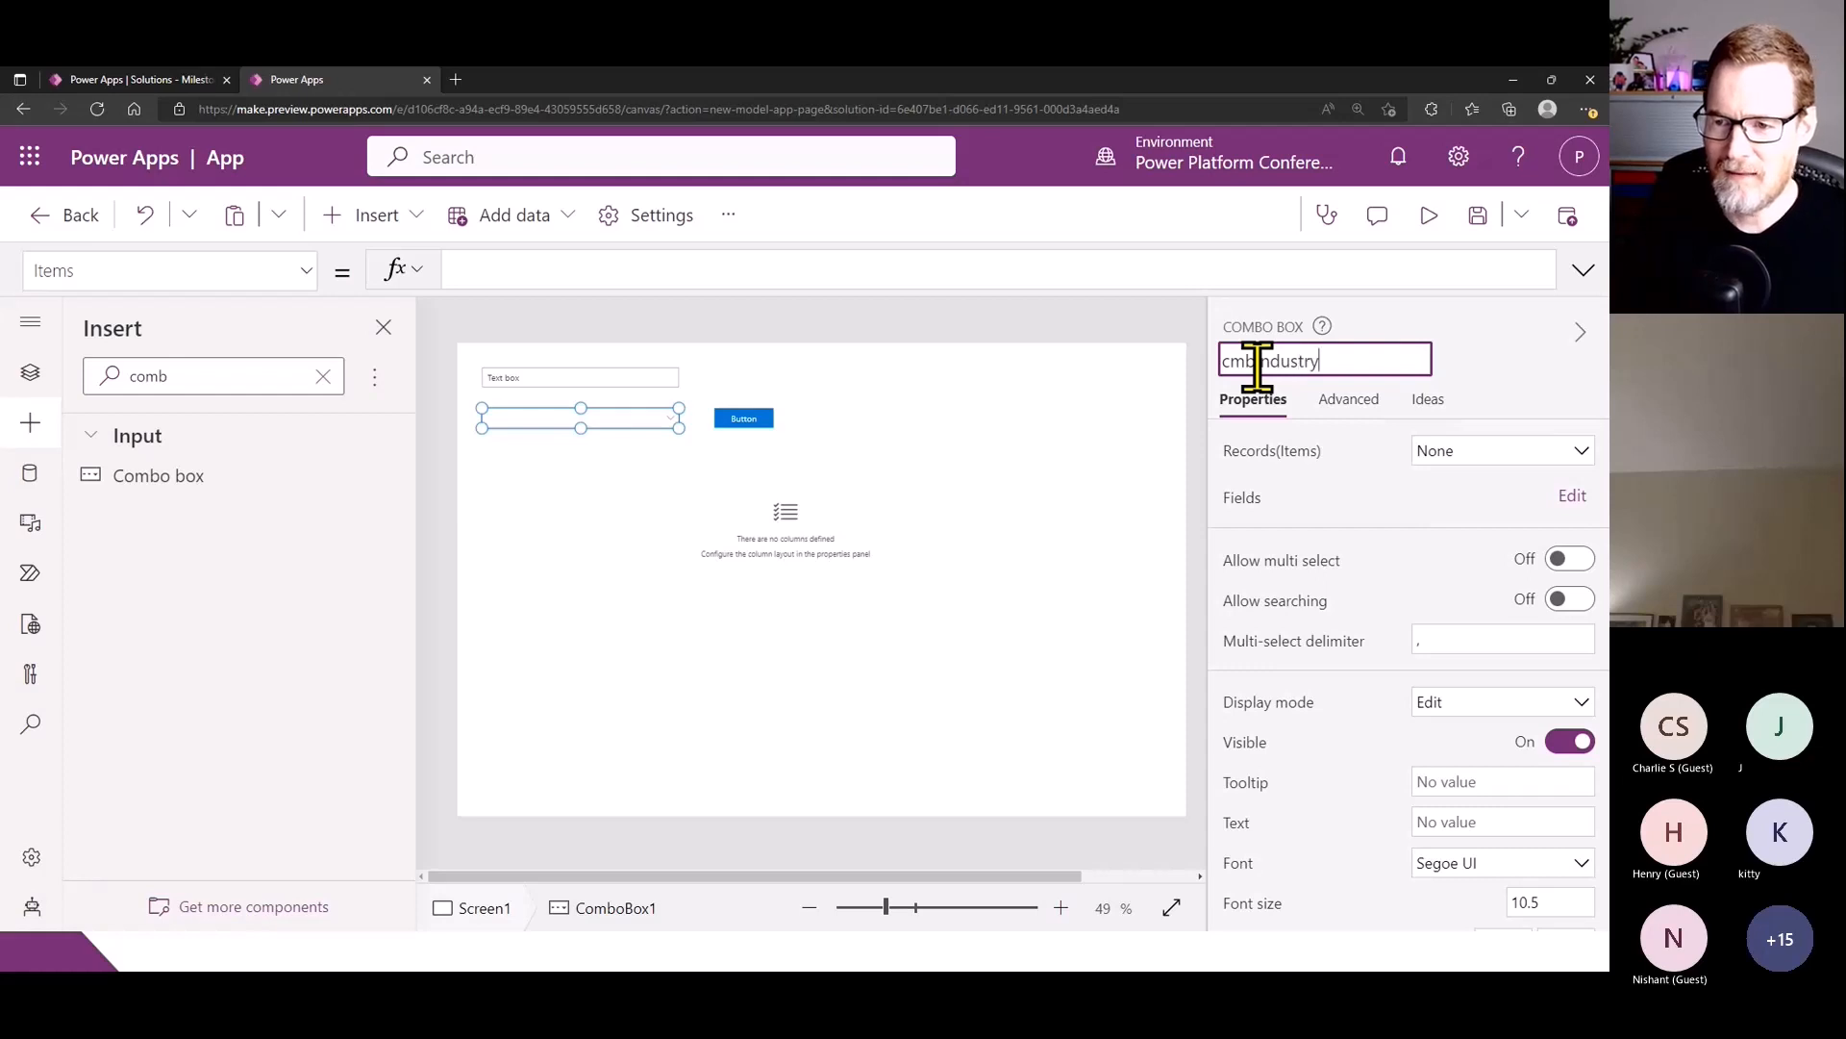
pyautogui.click(977, 455)
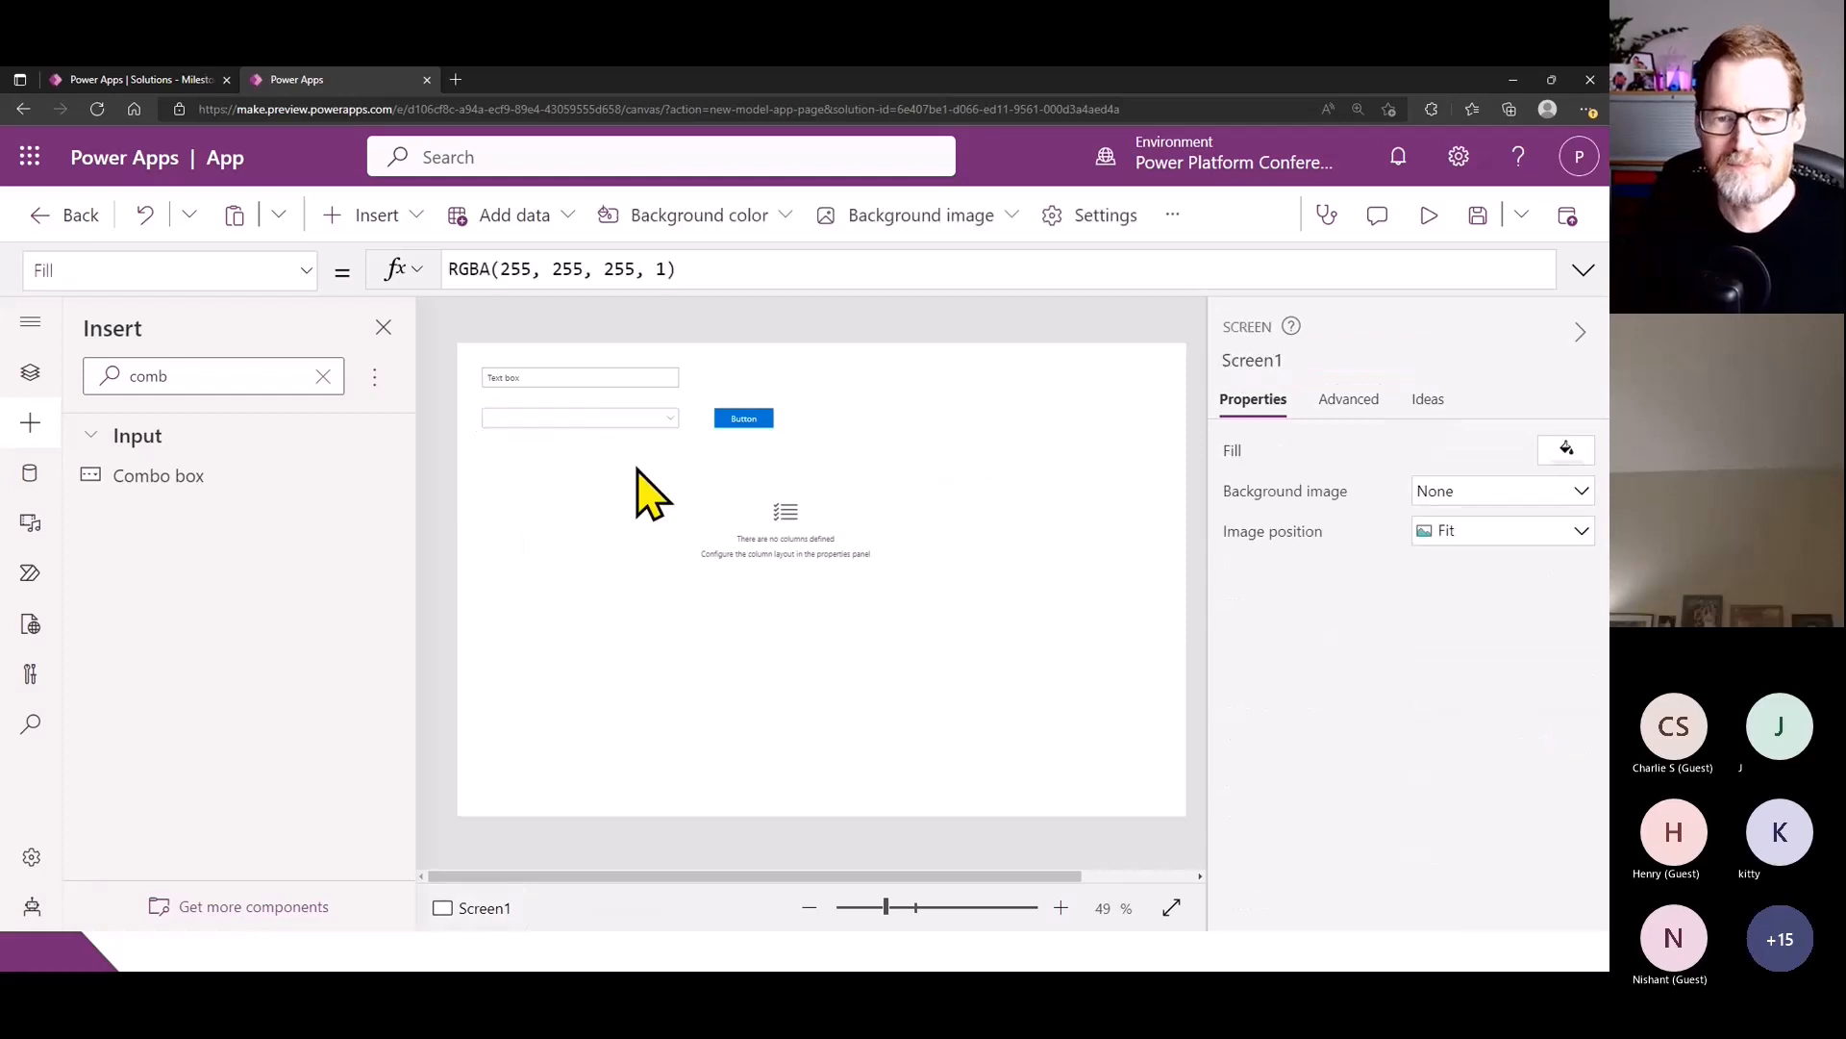
# - Move the Fluent Details List so its left edge lines up with the text box and combo box
pyautogui.click(731, 577)
pyautogui.moveTo(761, 569); pyautogui.dragTo(725, 540)
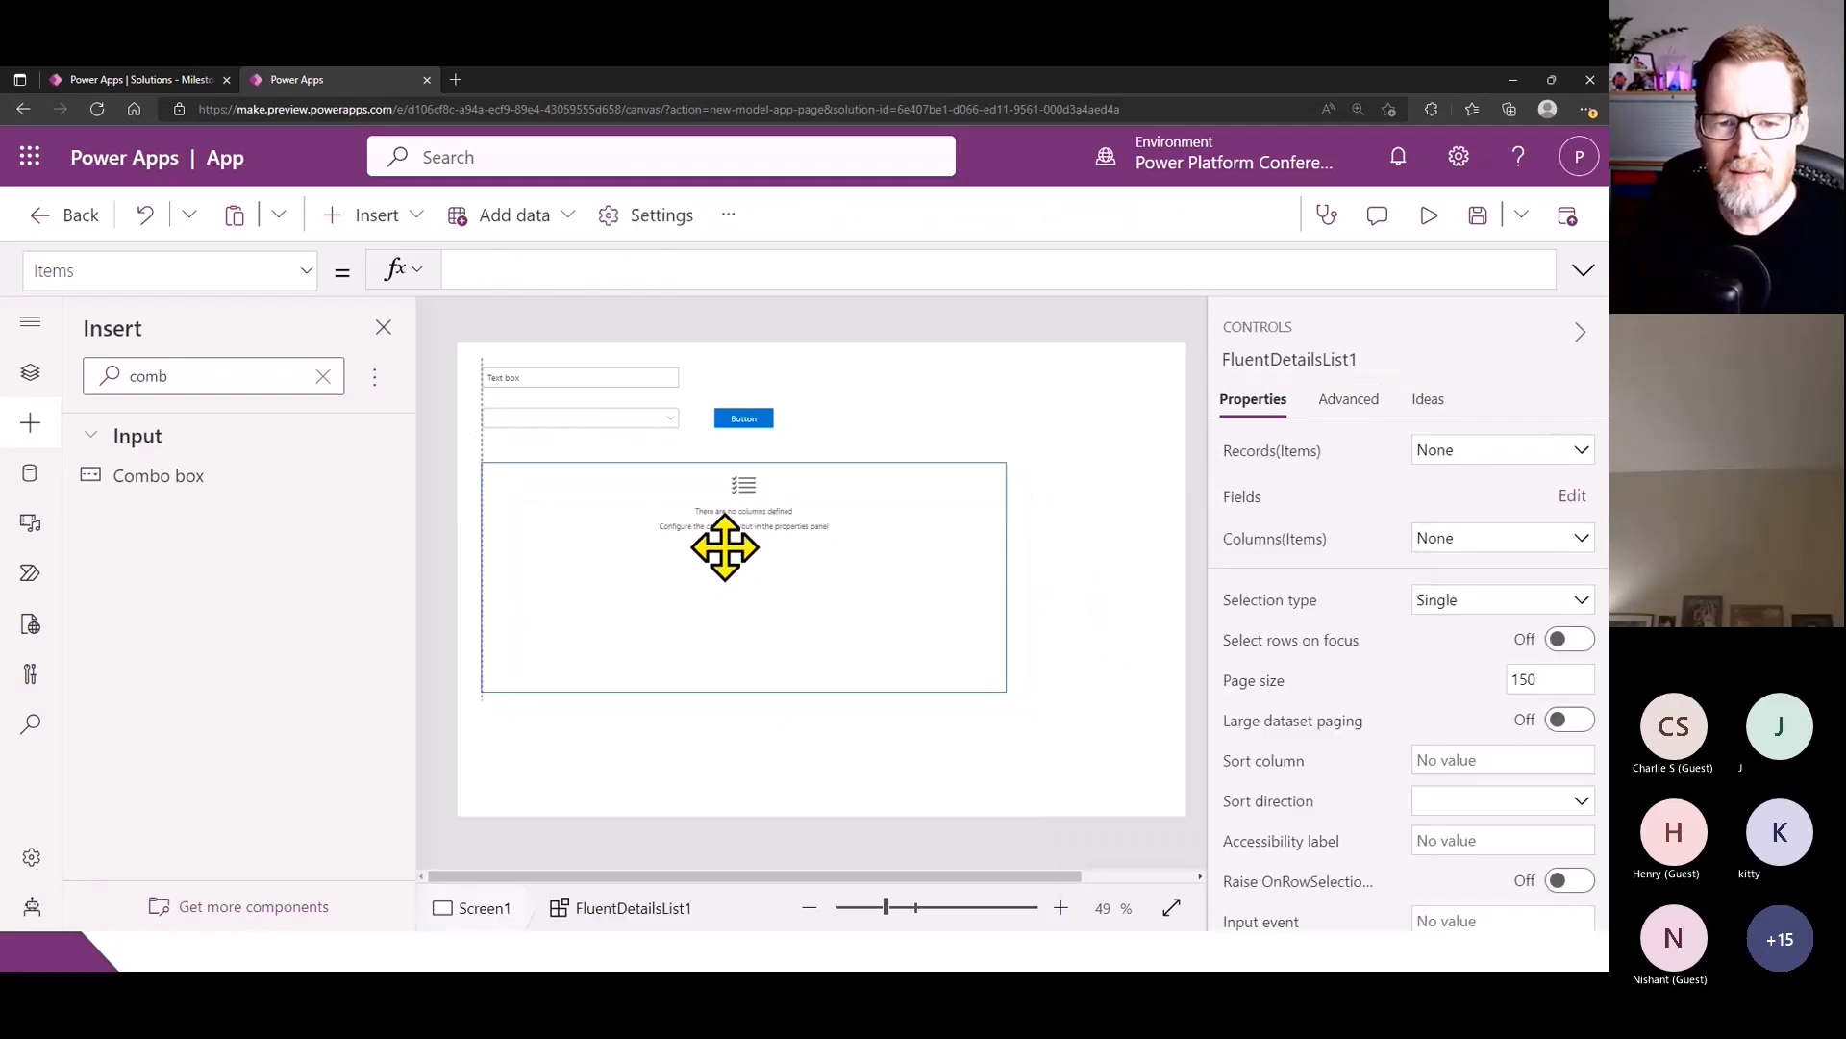
# - Rename the button to cmdAdd and set its text to Add New Account
pyautogui.click(755, 424)
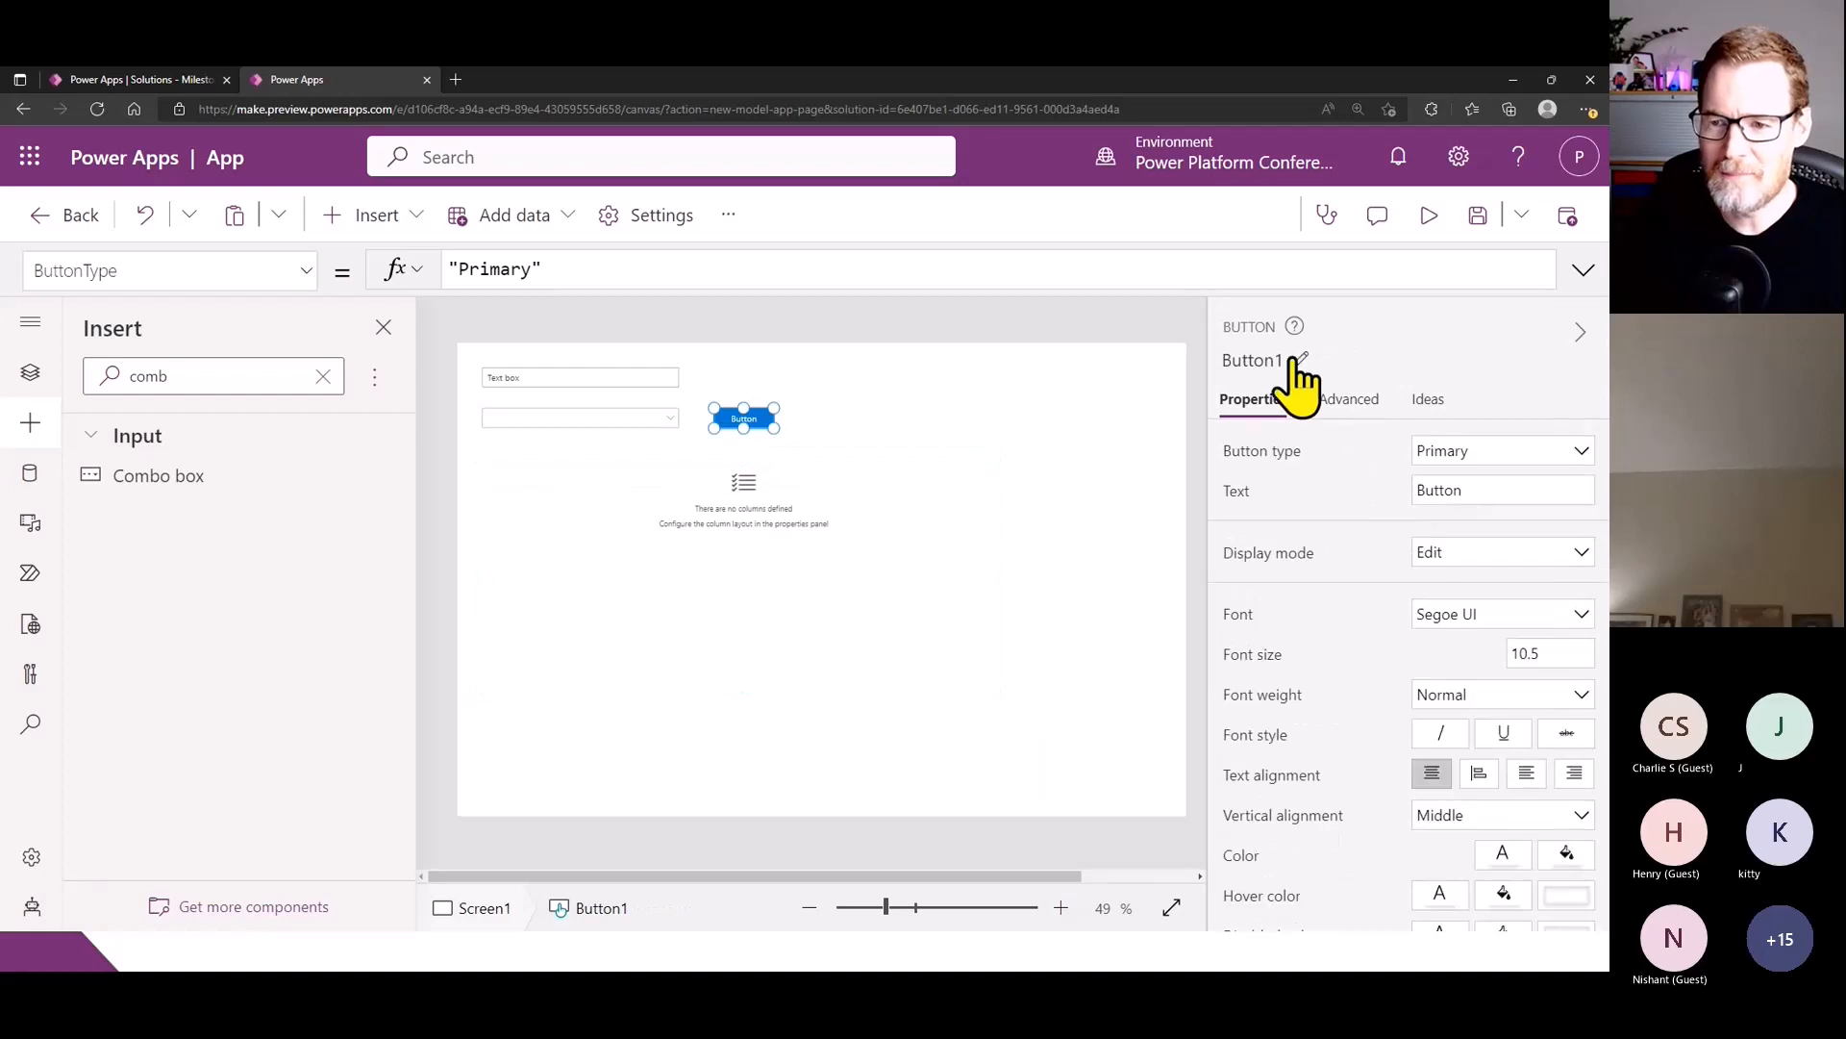
pyautogui.click(1265, 360)
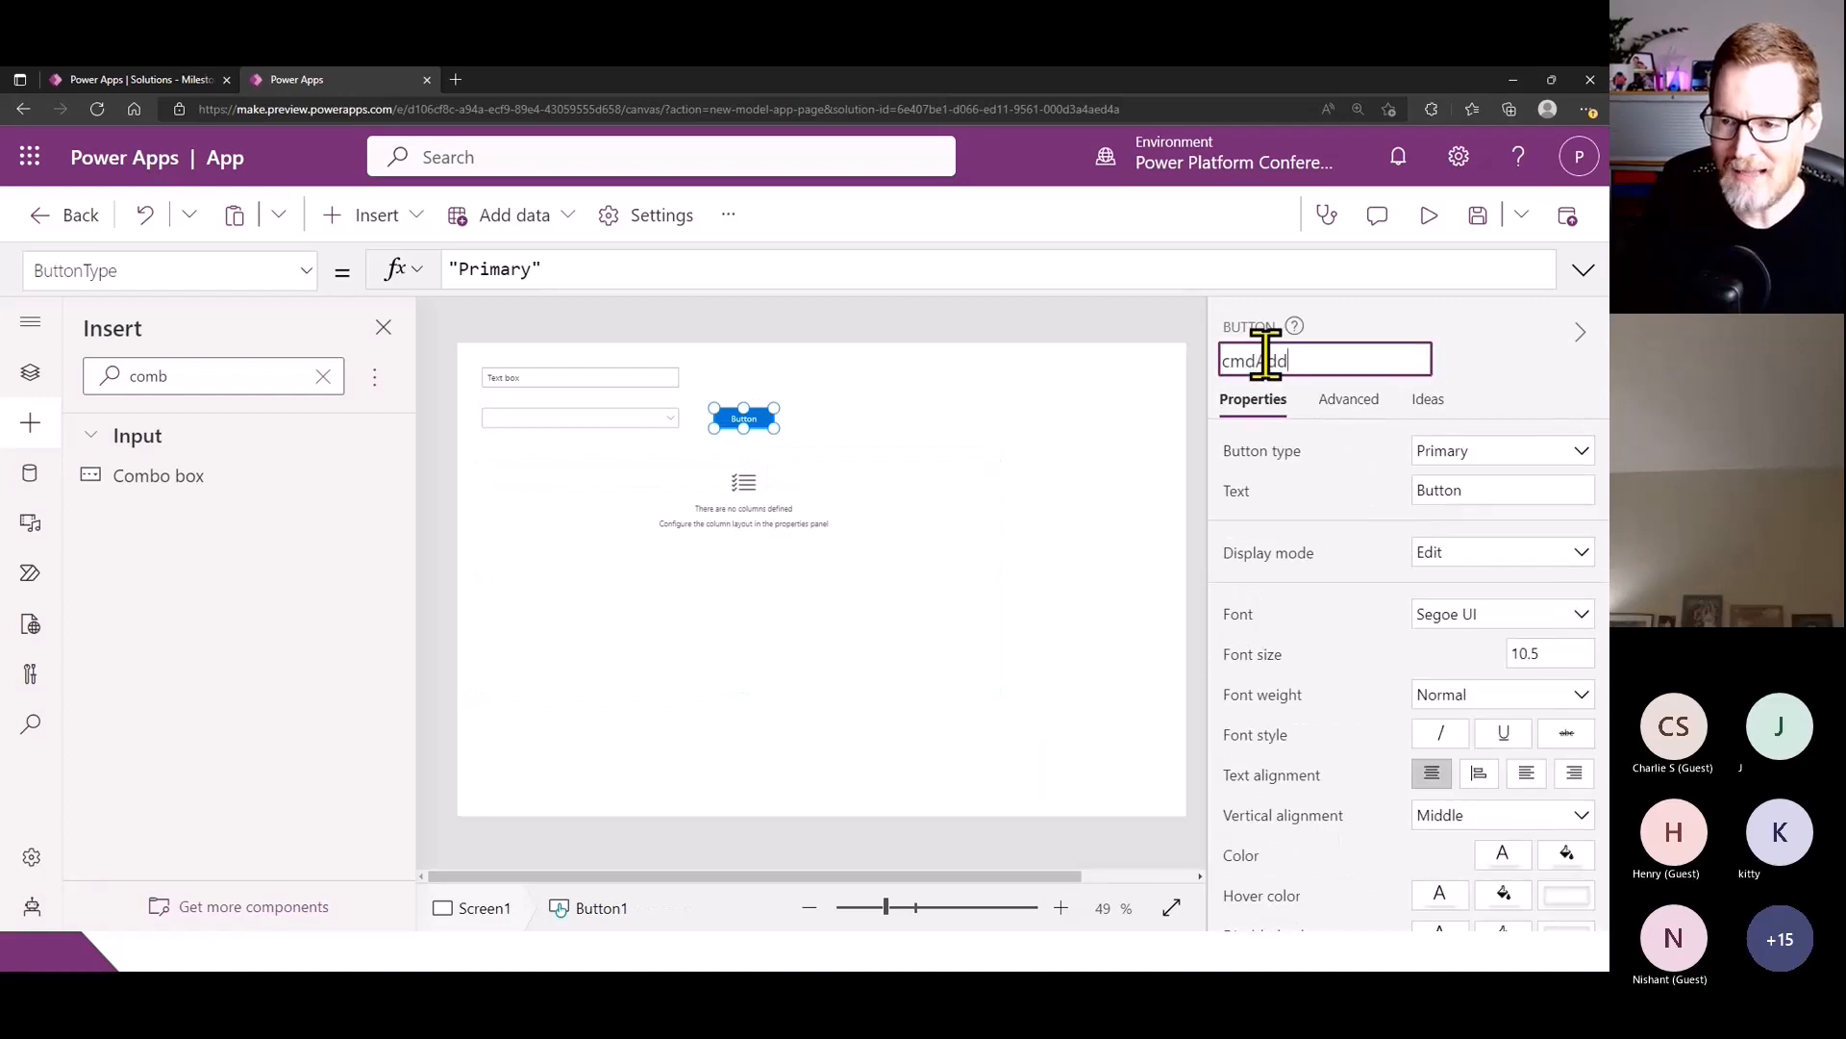
pyautogui.click(1475, 487)
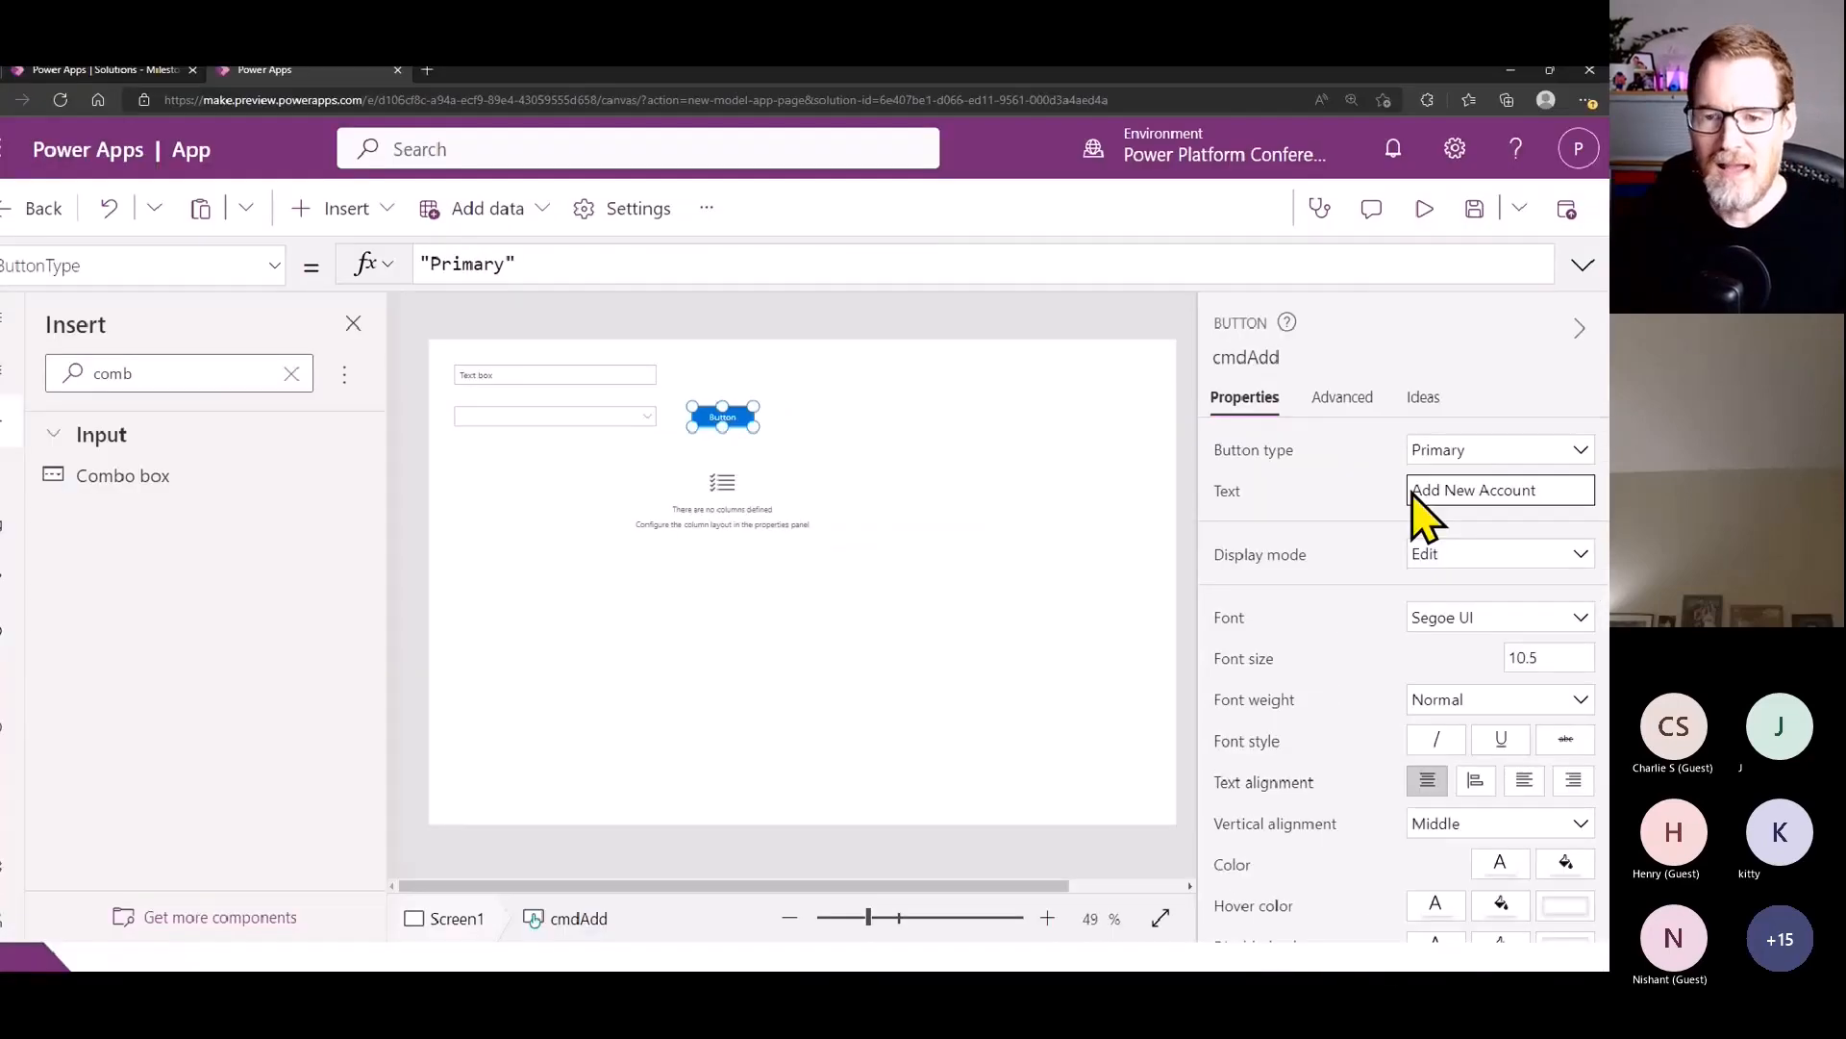
# - Move the details list slightly up so it sits closer beneath the combo box
pyautogui.click(737, 570)
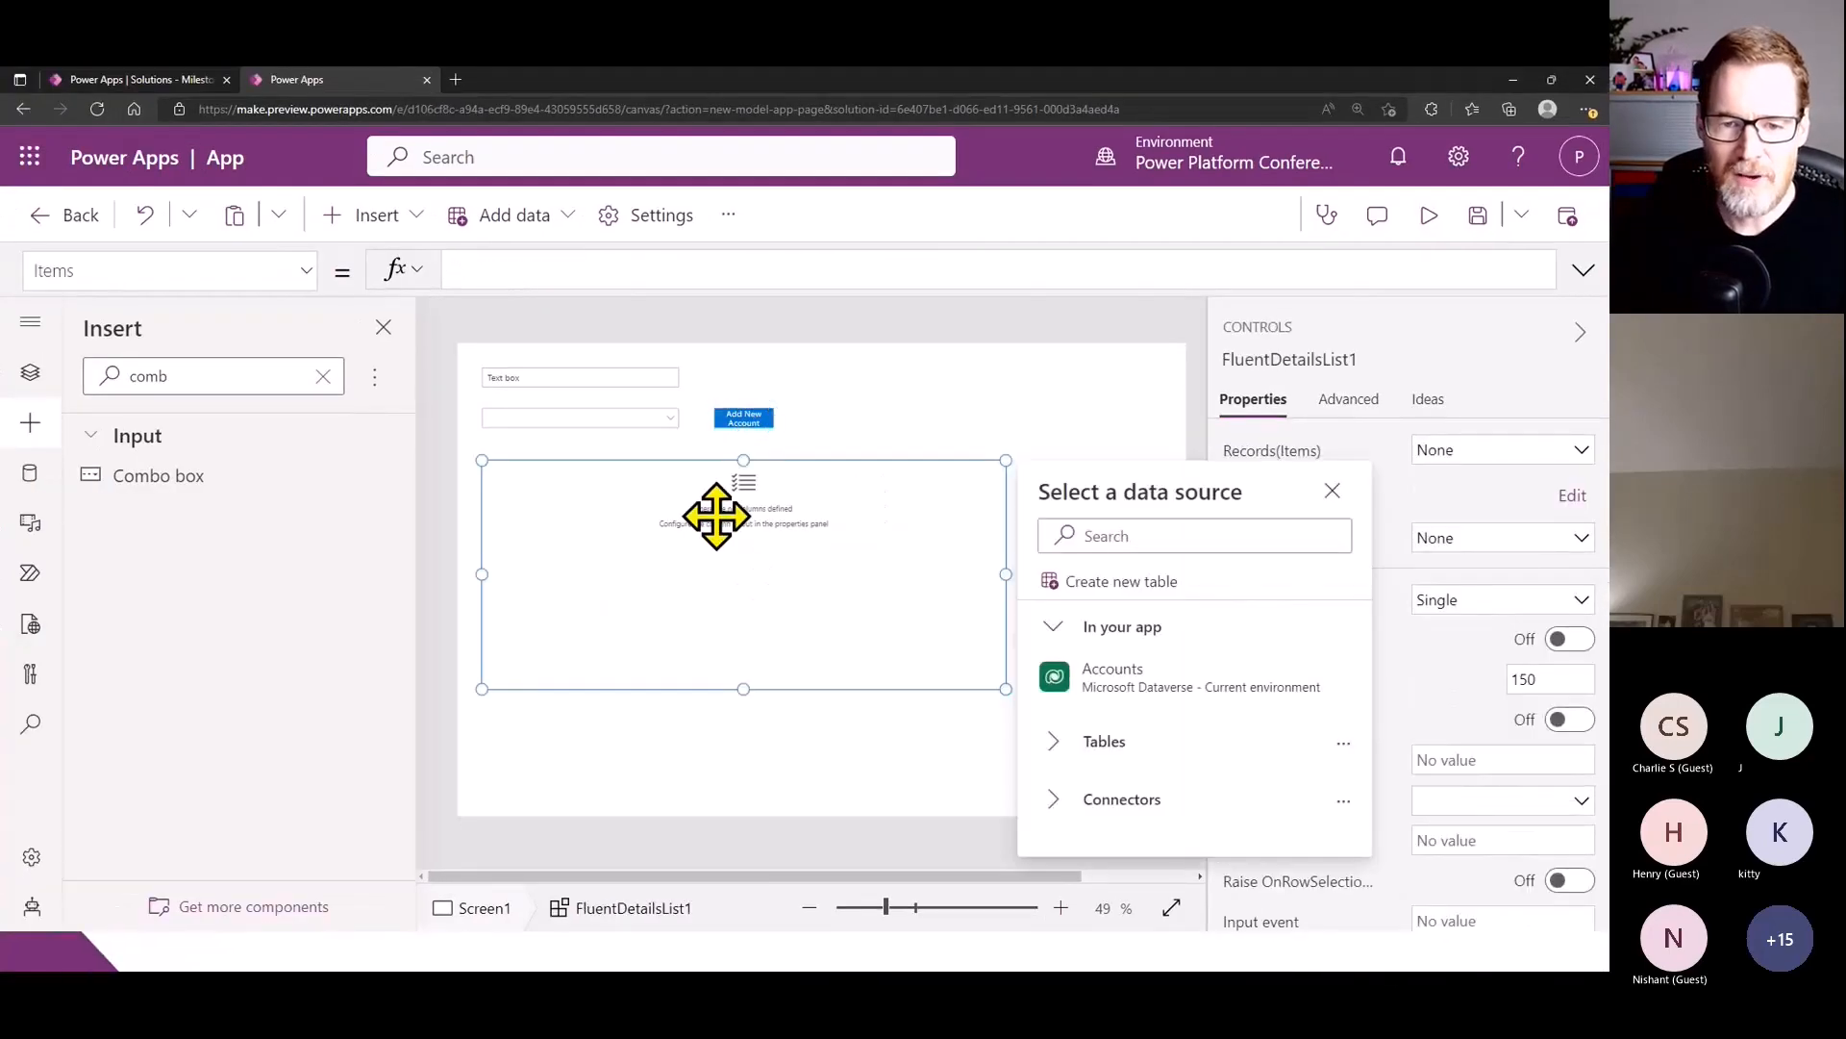
pyautogui.moveTo(716, 516); pyautogui.dragTo(715, 506)
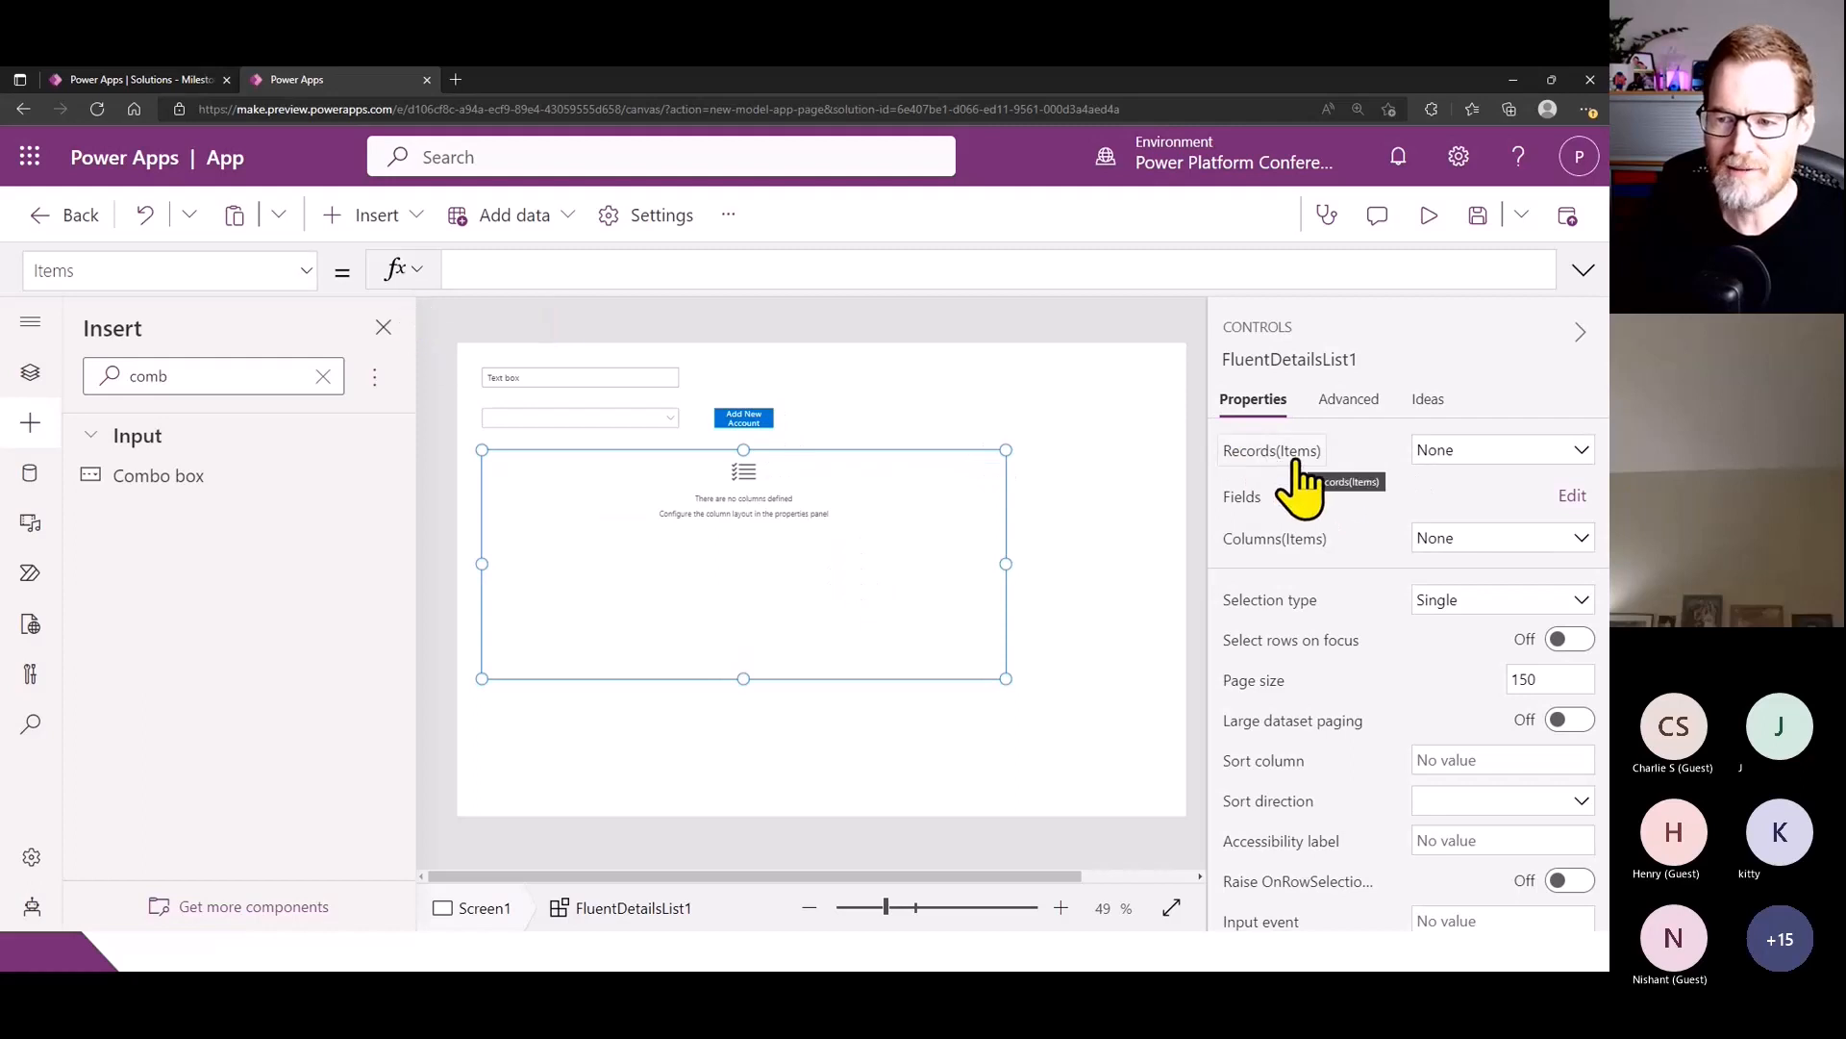
# - Set the details list's Items formula to Filter(Accounts,EndsWith('Account Name',"(samples)"))
pyautogui.click(556, 274)
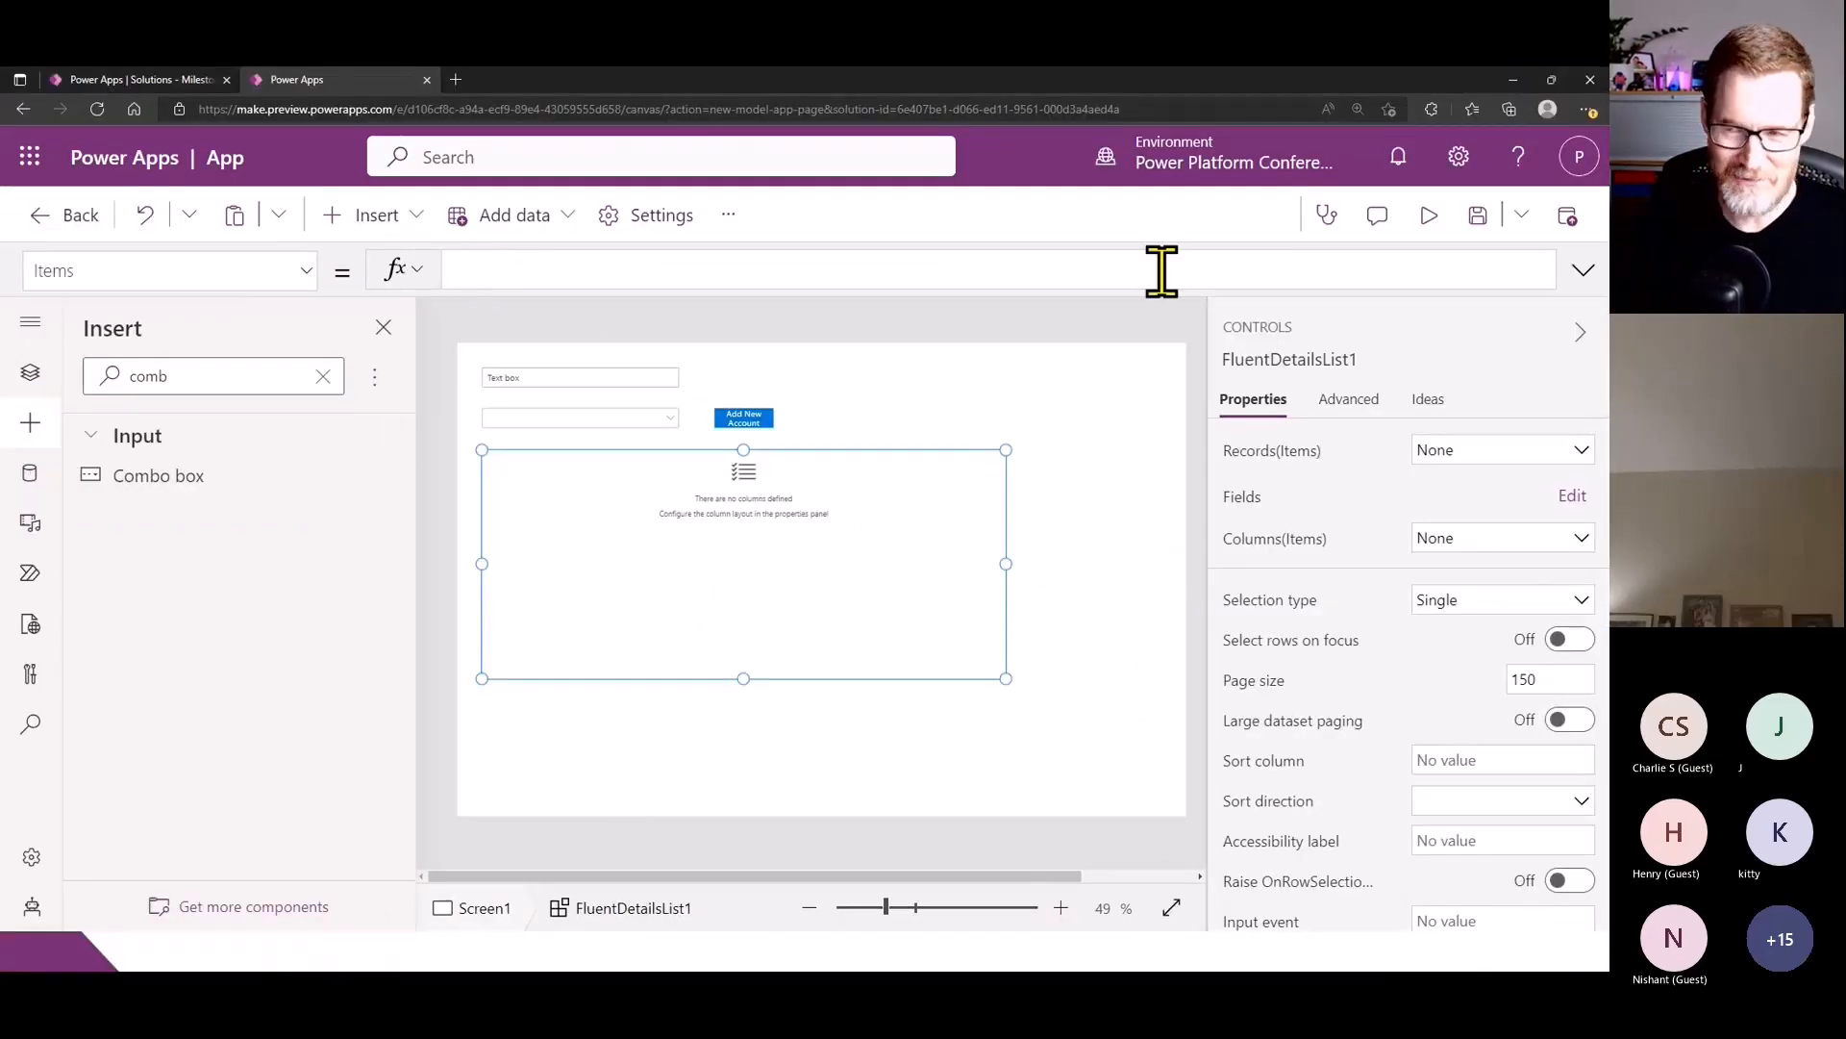
pyautogui.click(1584, 270)
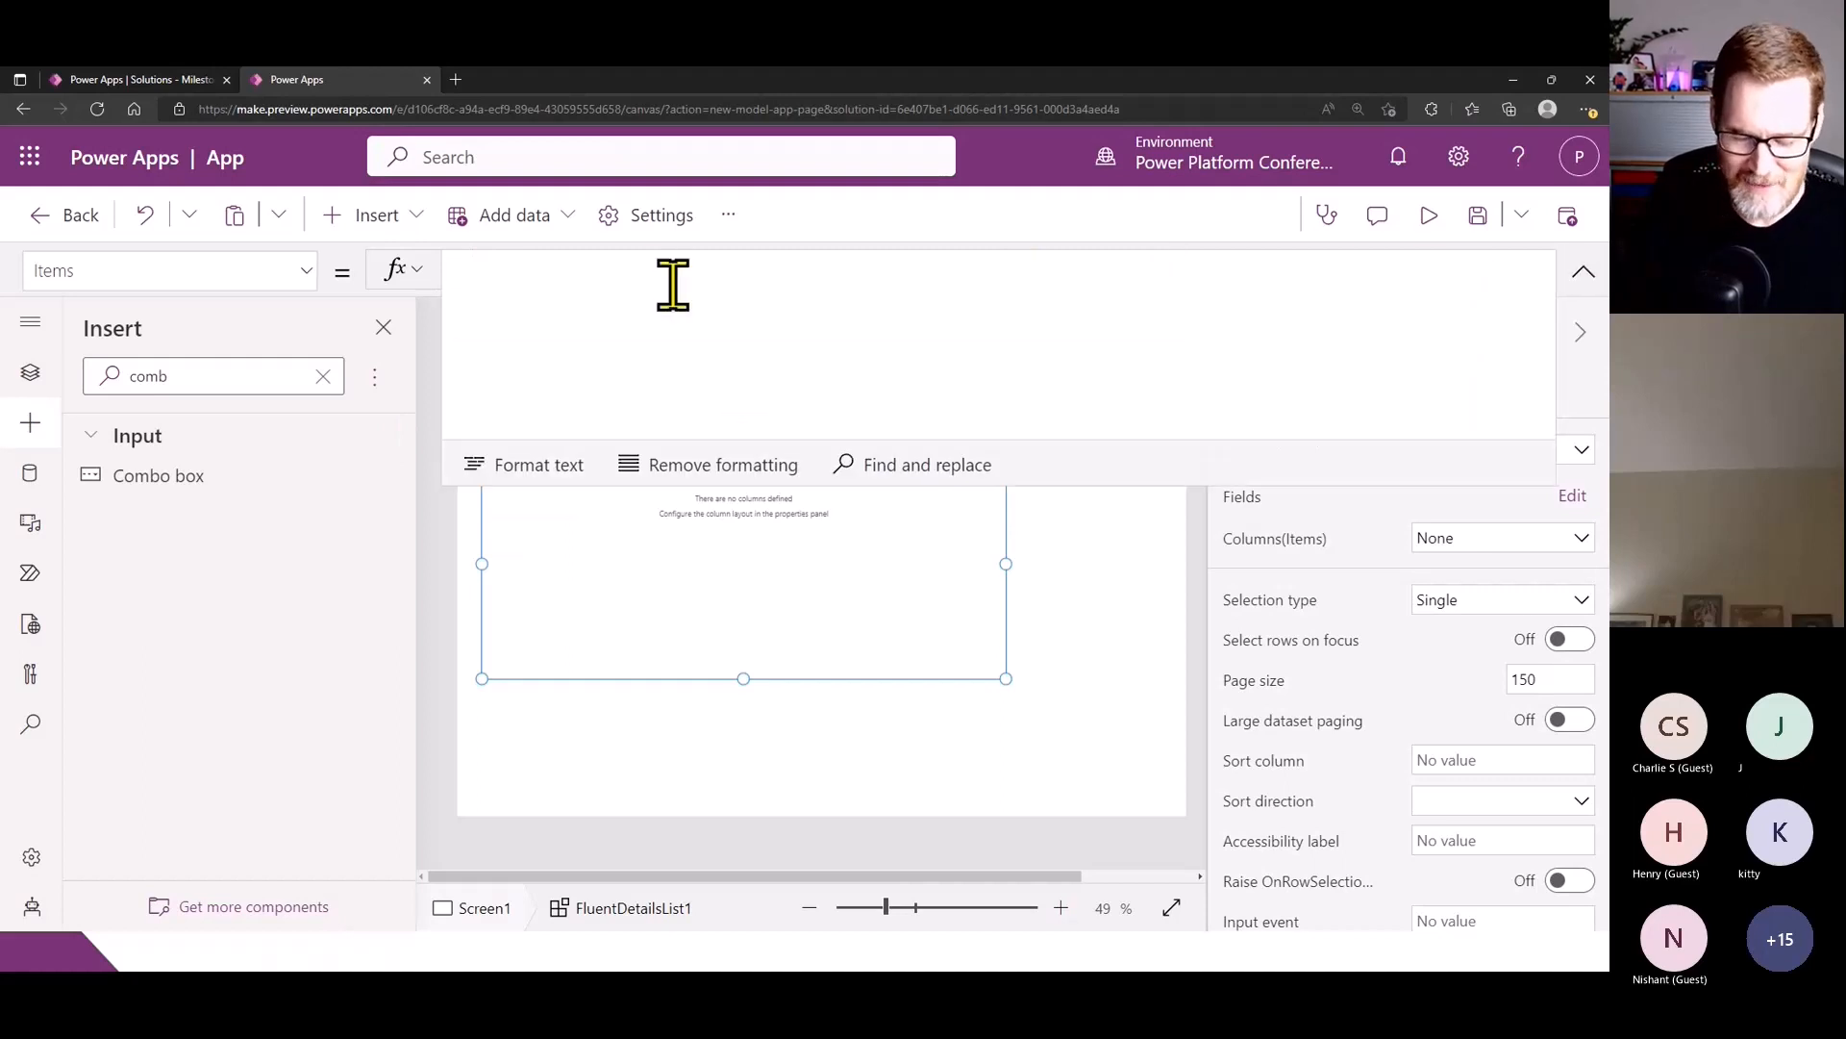
pyautogui.write('Filter')
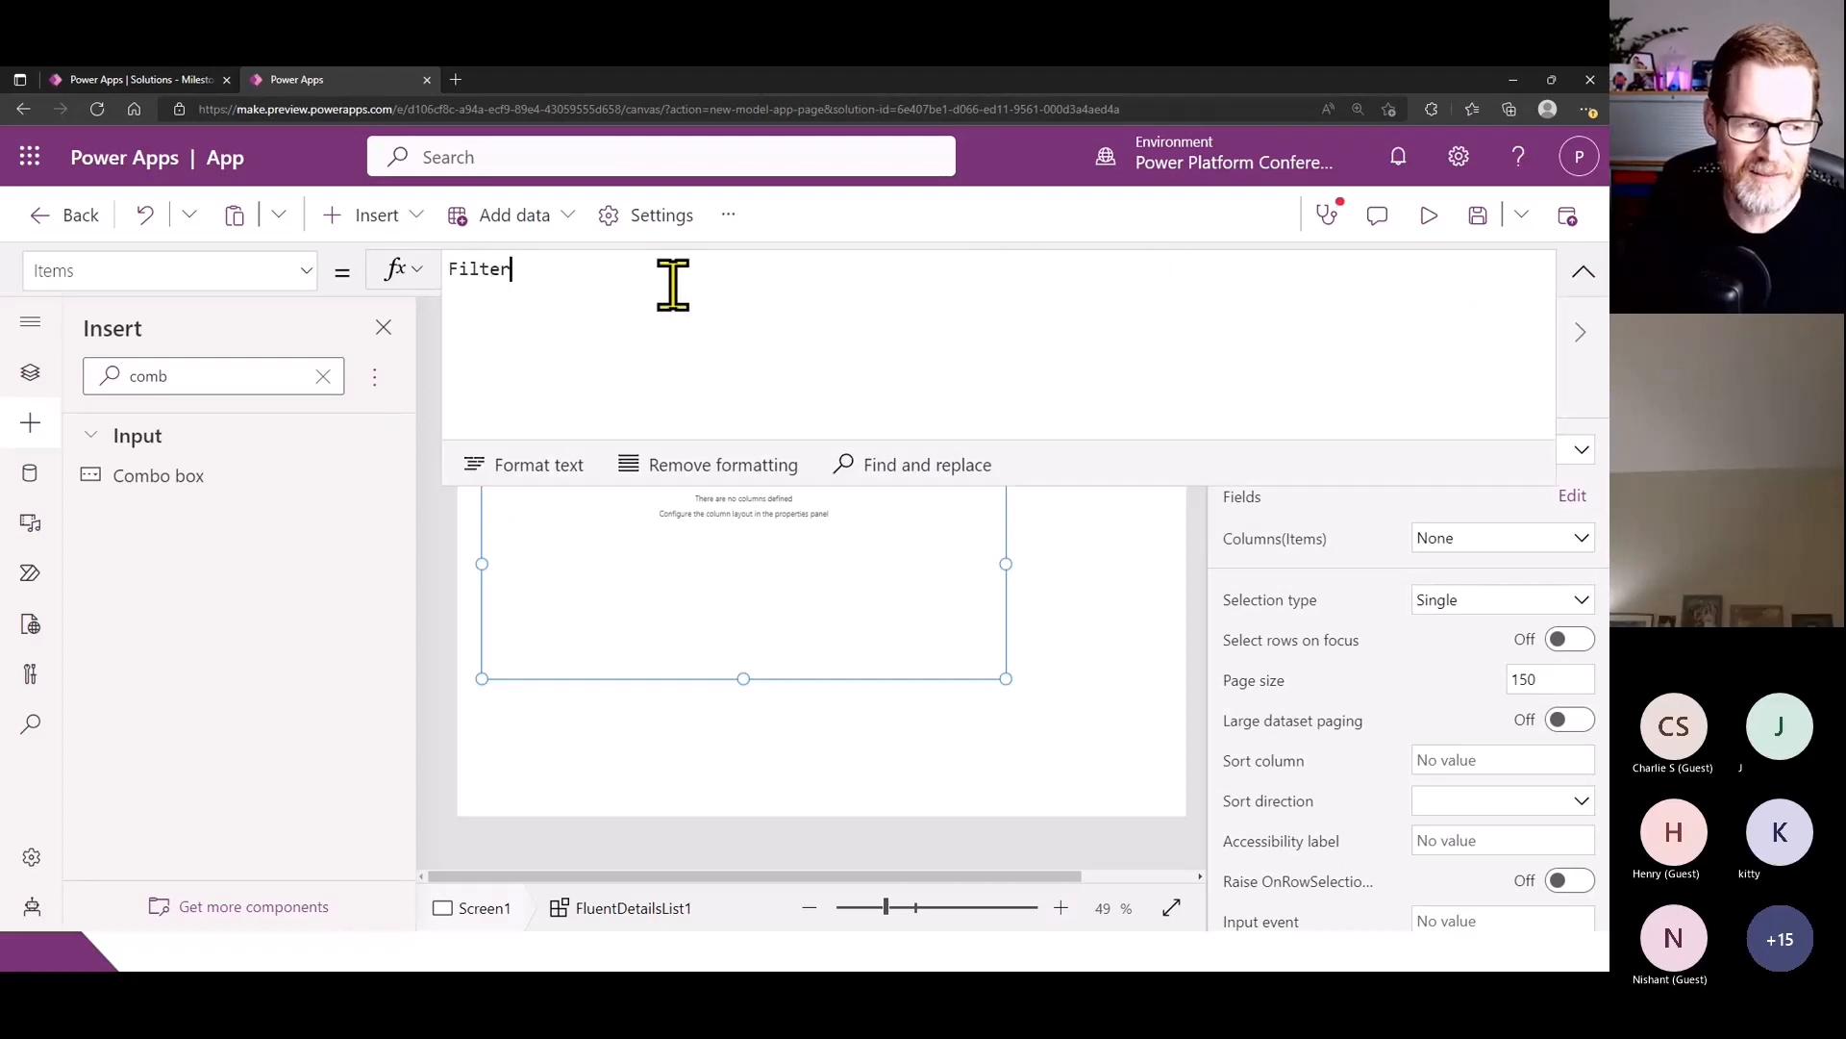
pyautogui.write('(Account')
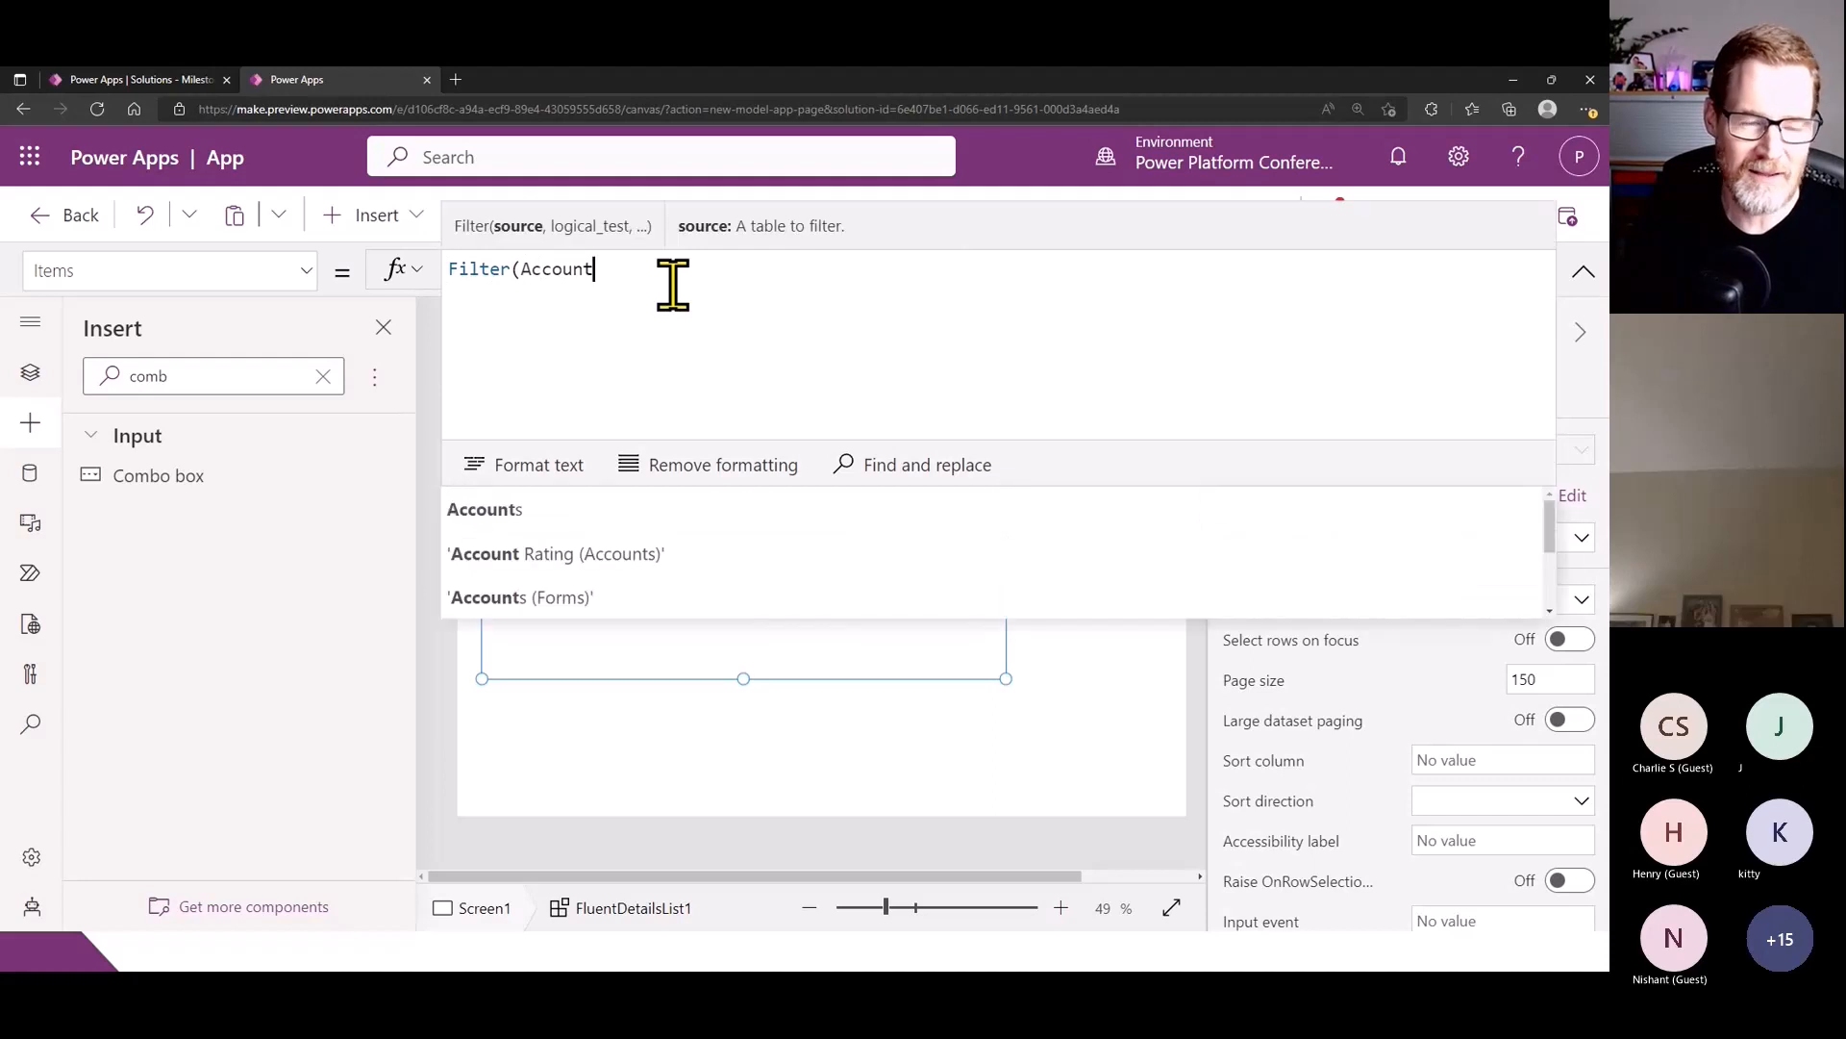
pyautogui.write('s,End')
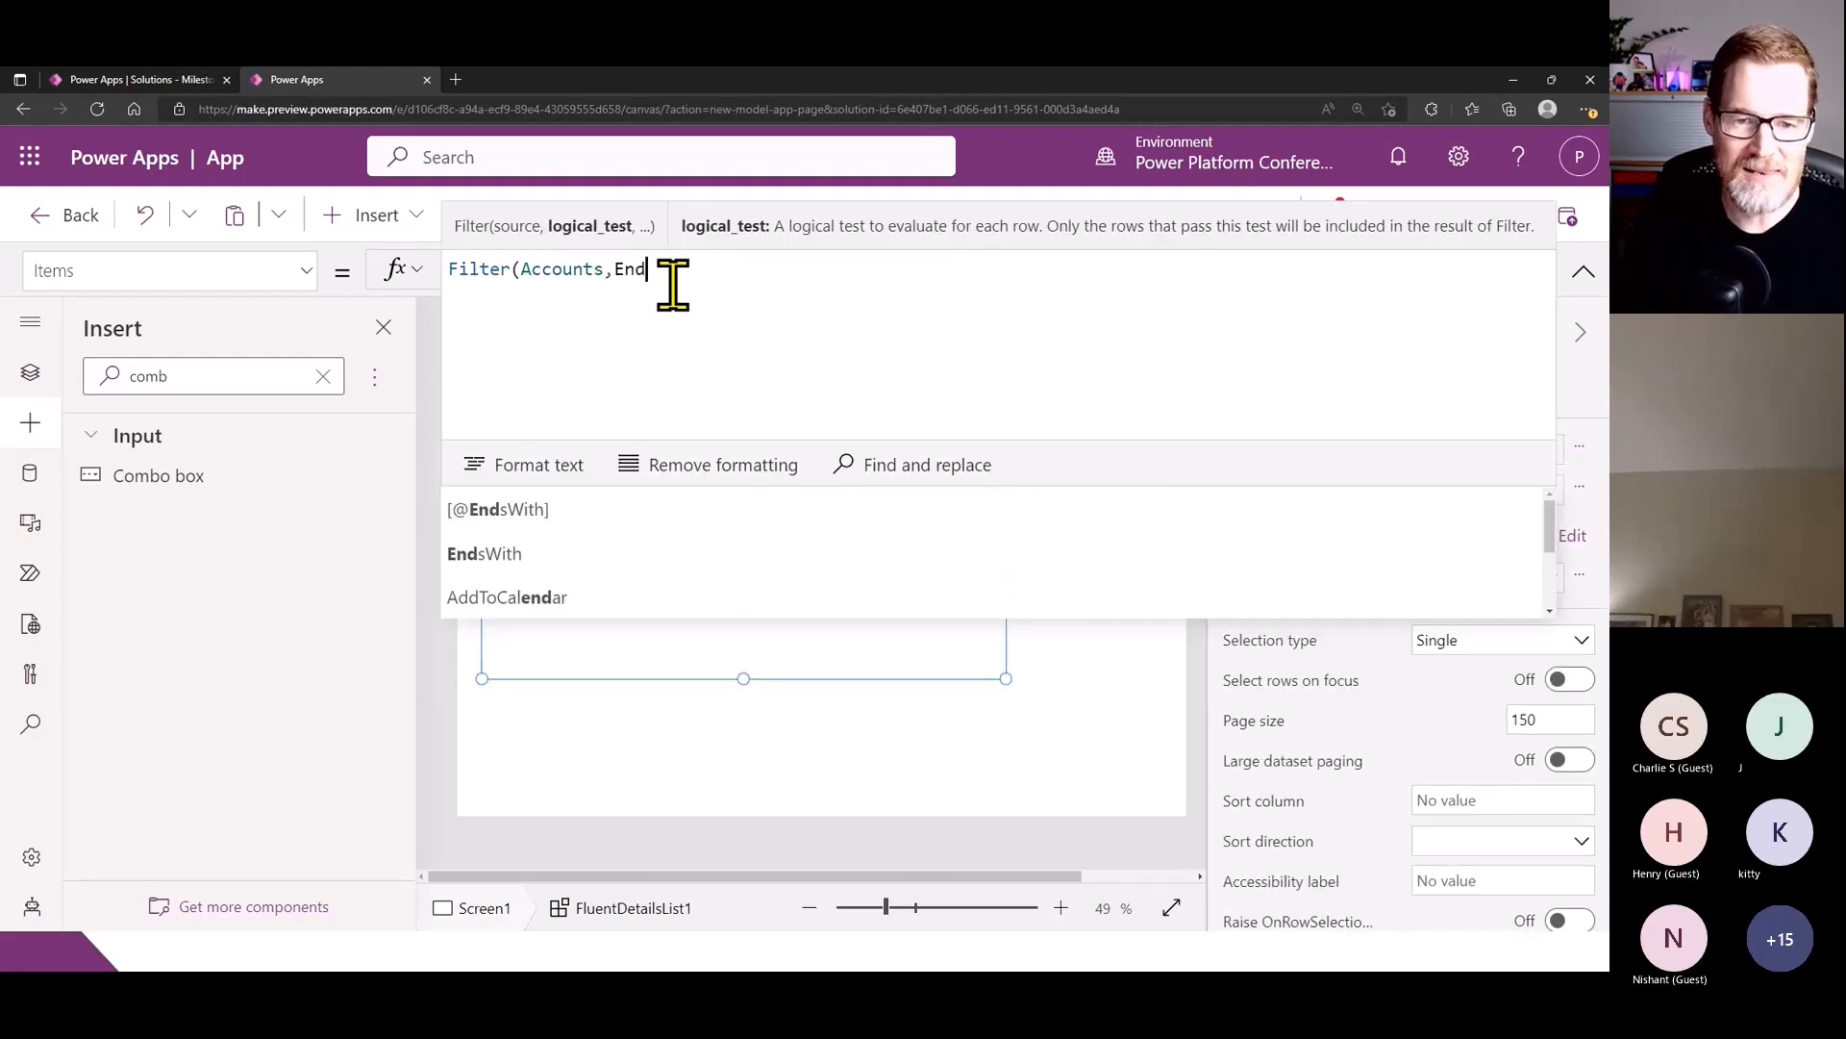
pyautogui.write('sWith(')
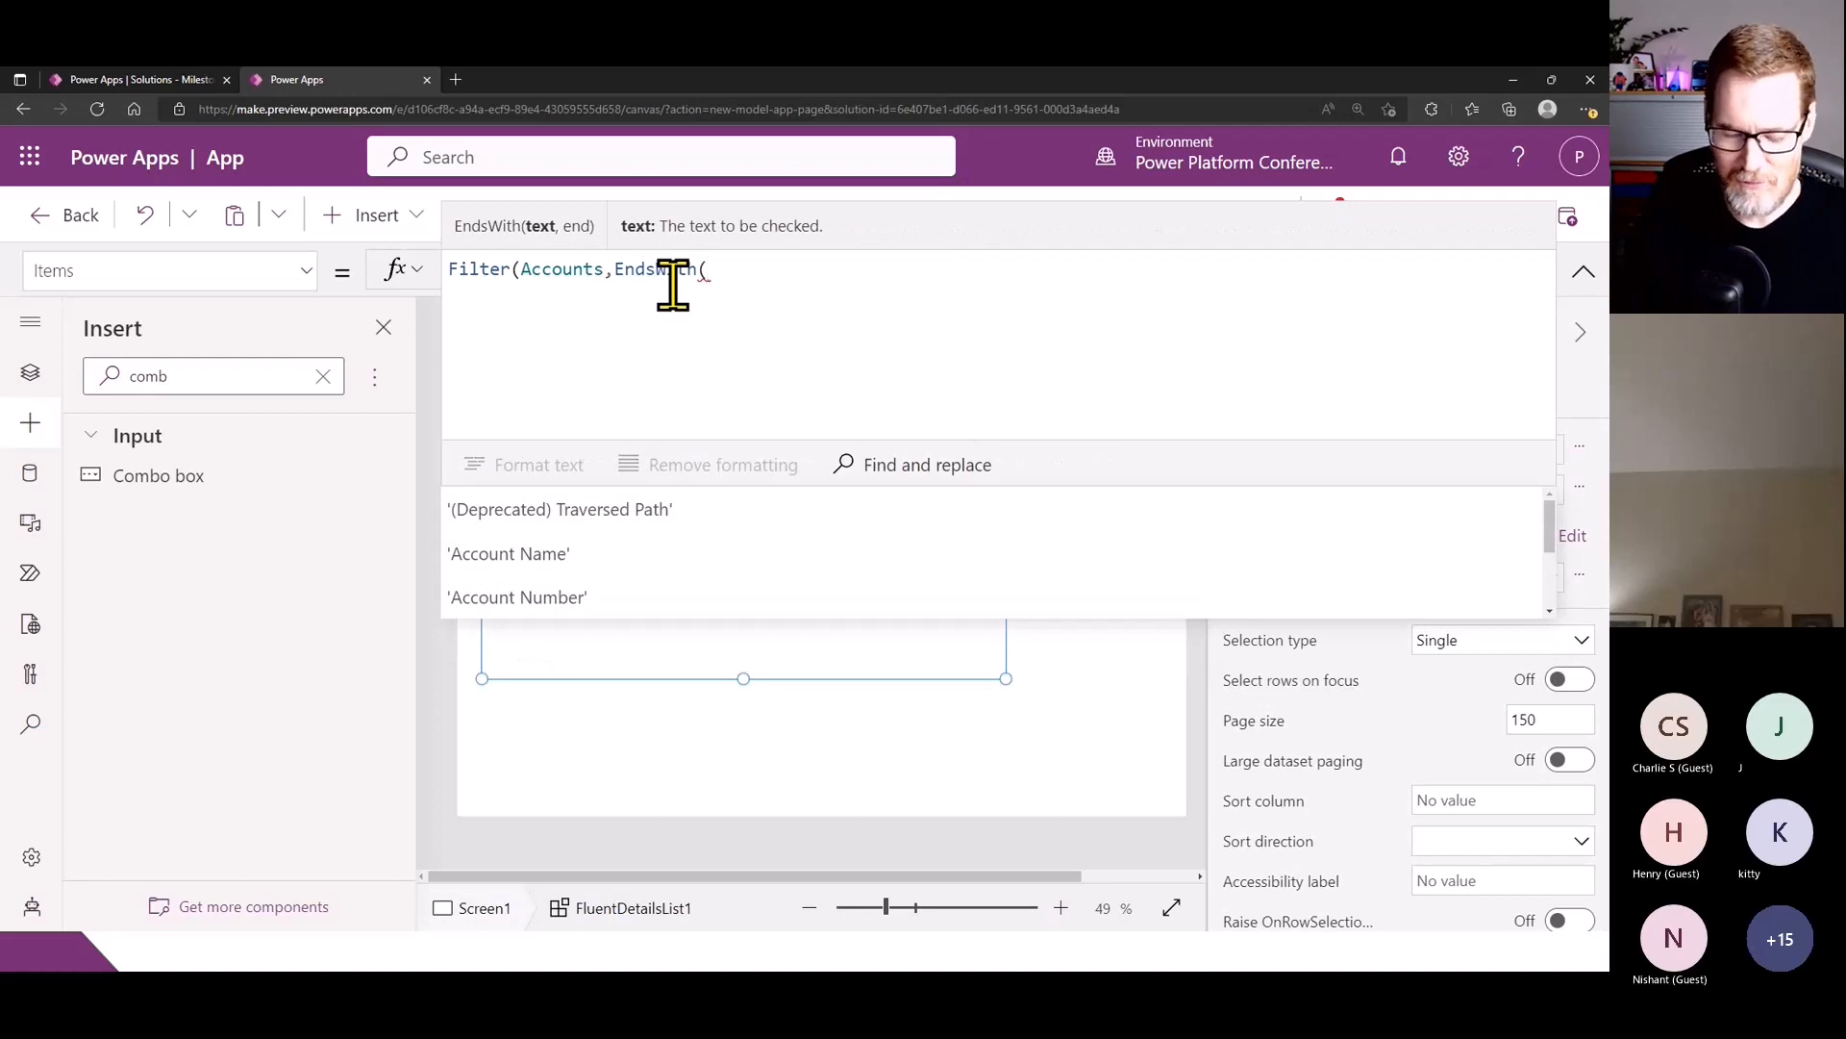
pyautogui.write("'Account")
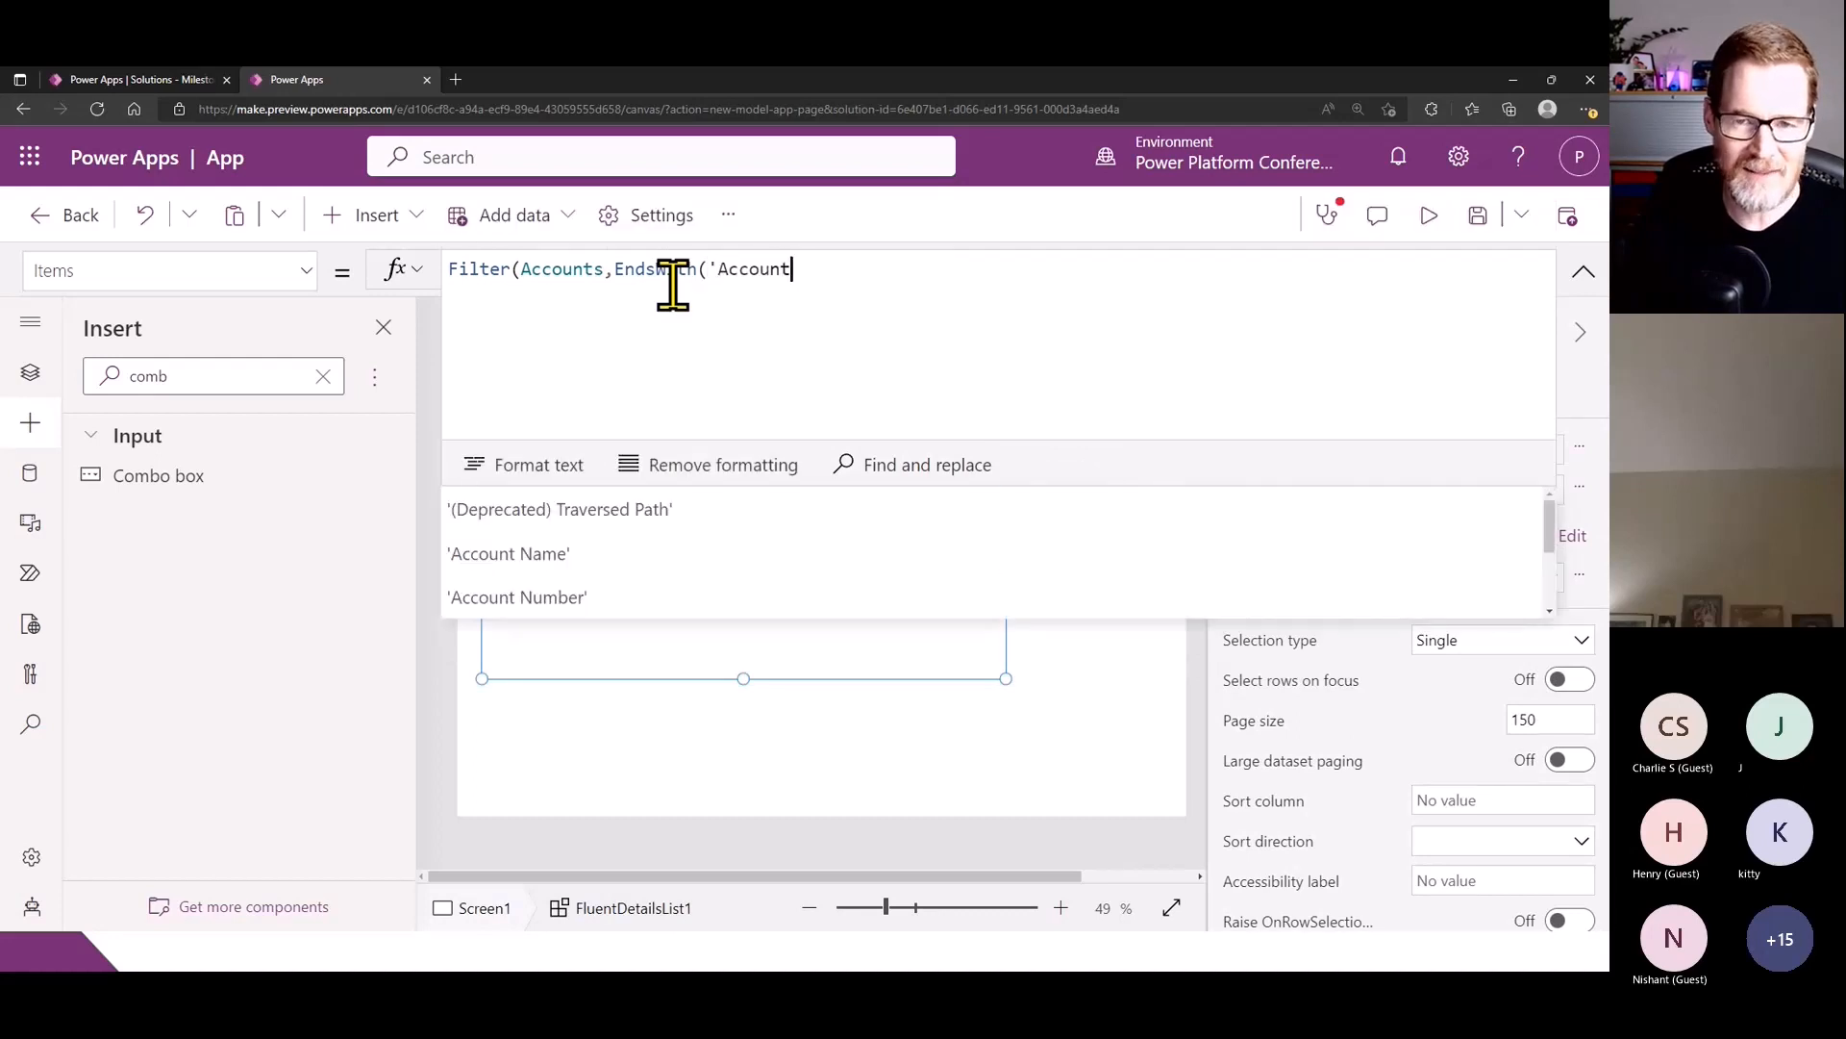
pyautogui.write(' Name')
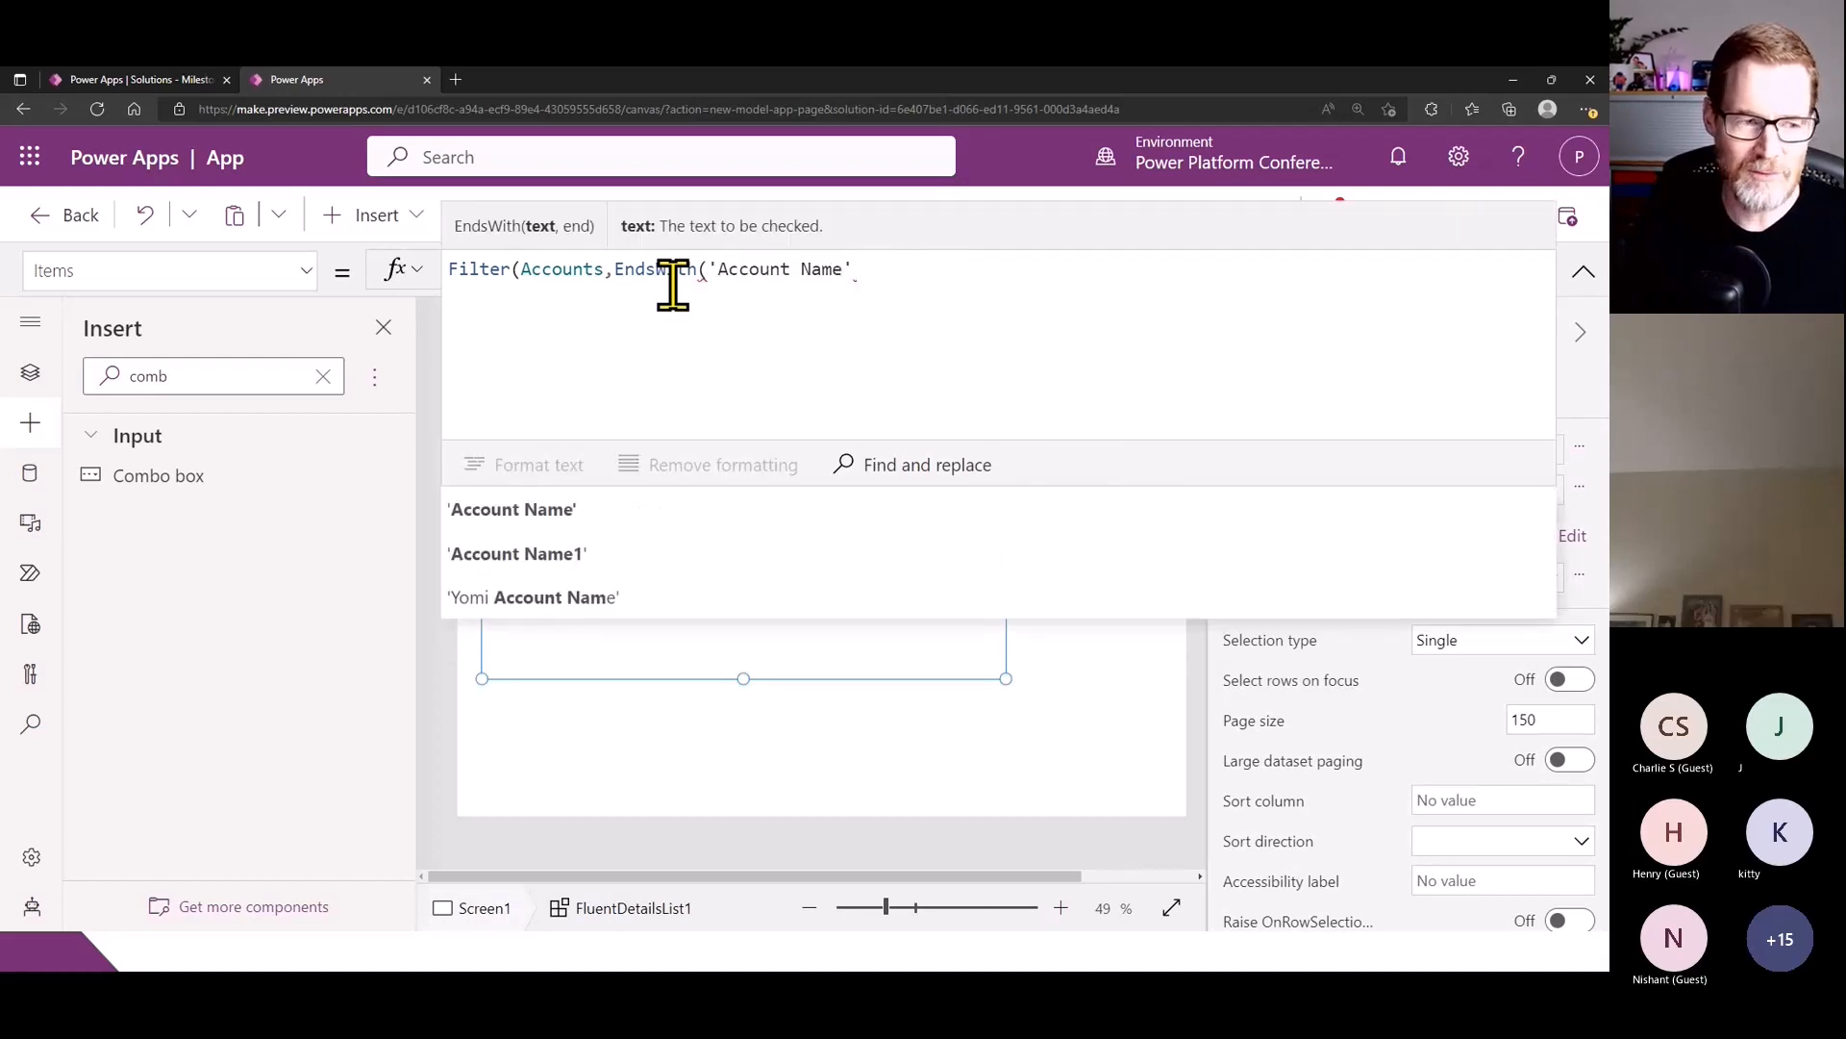
pyautogui.write('\',"(Samp')
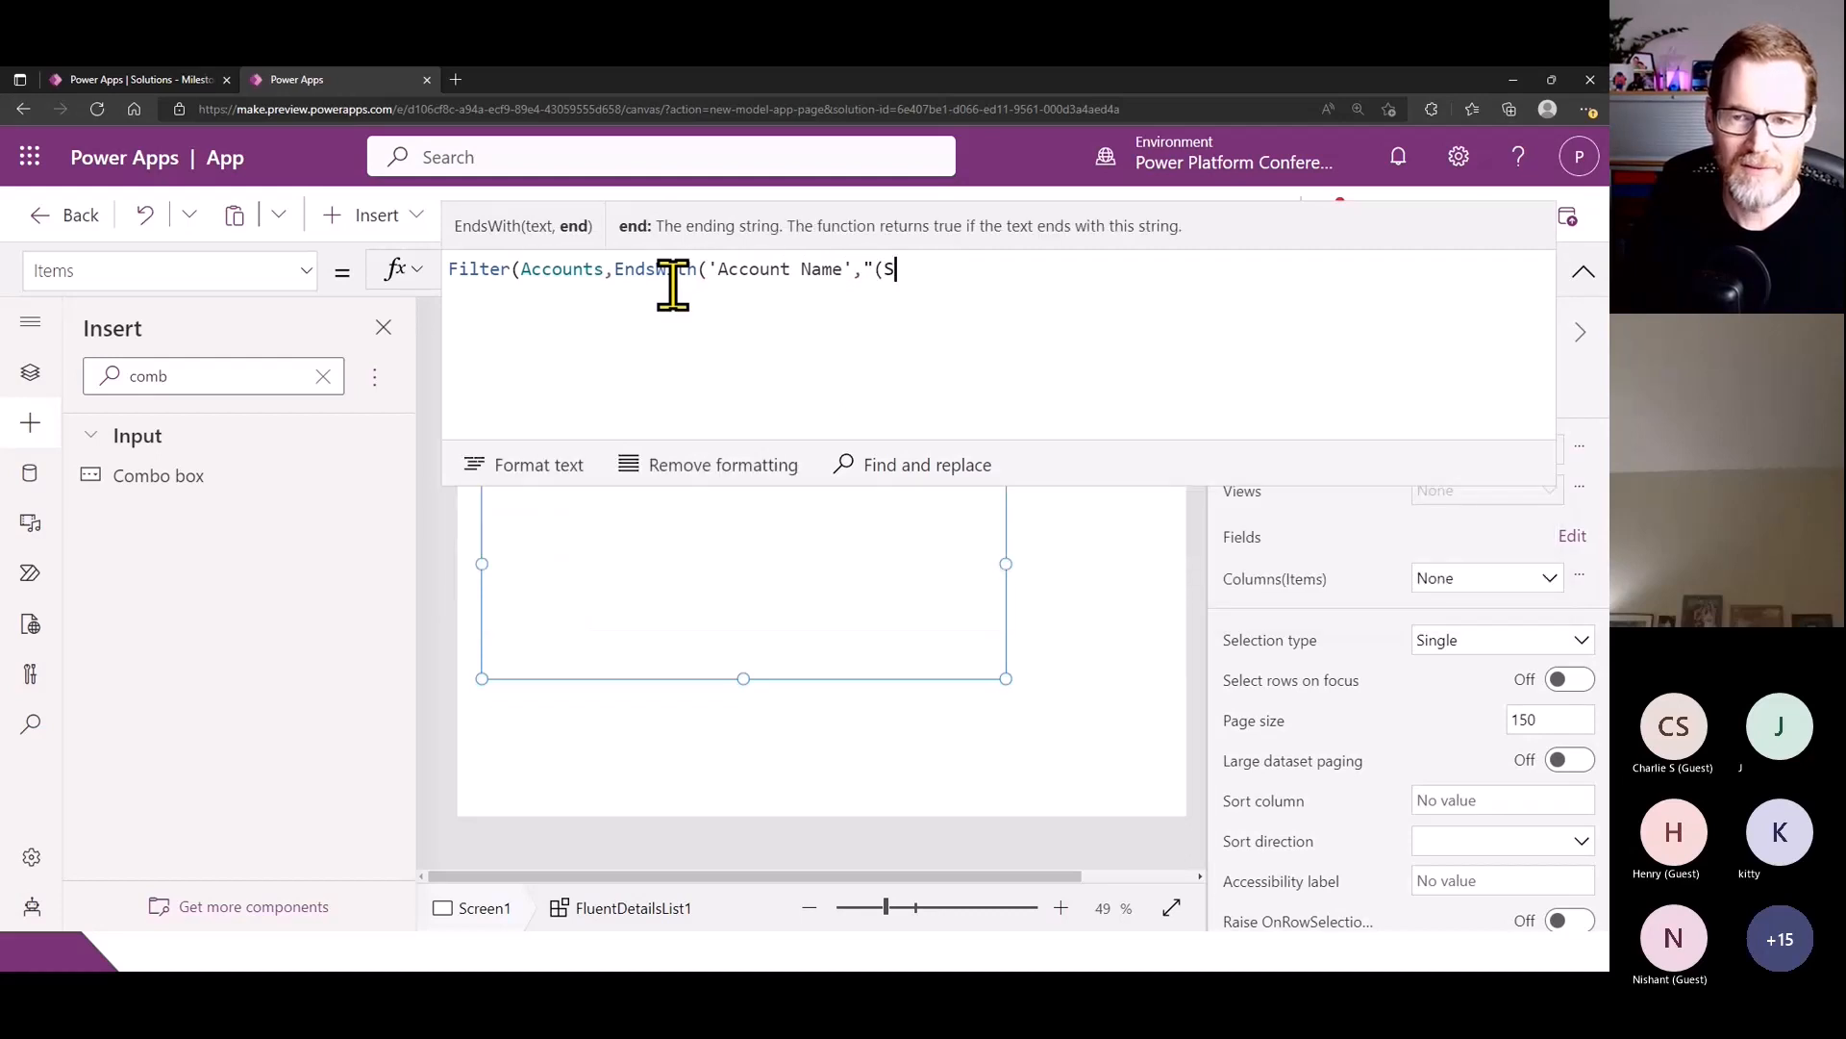
pyautogui.press('BackSpace')
pyautogui.press('BackSpace')
pyautogui.press('BackSpace')
pyautogui.press('BackSpace')
pyautogui.write('sample')
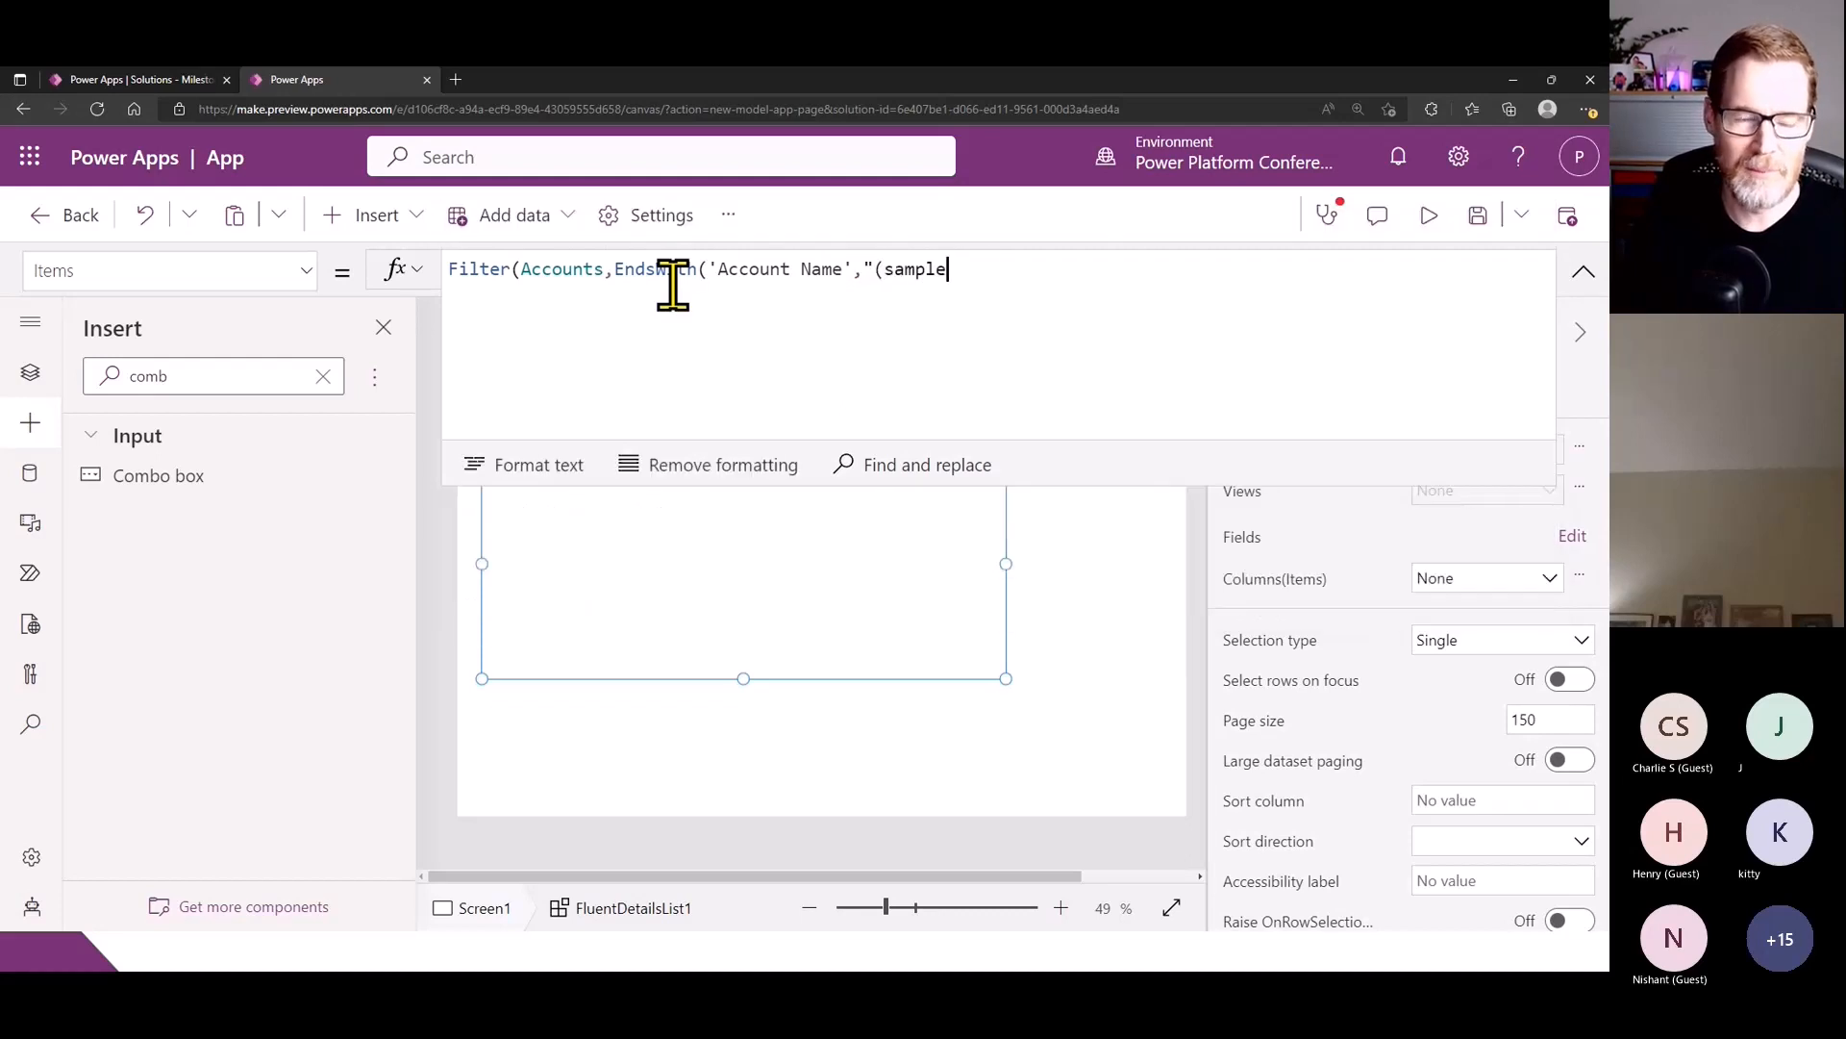
pyautogui.write('s)"')
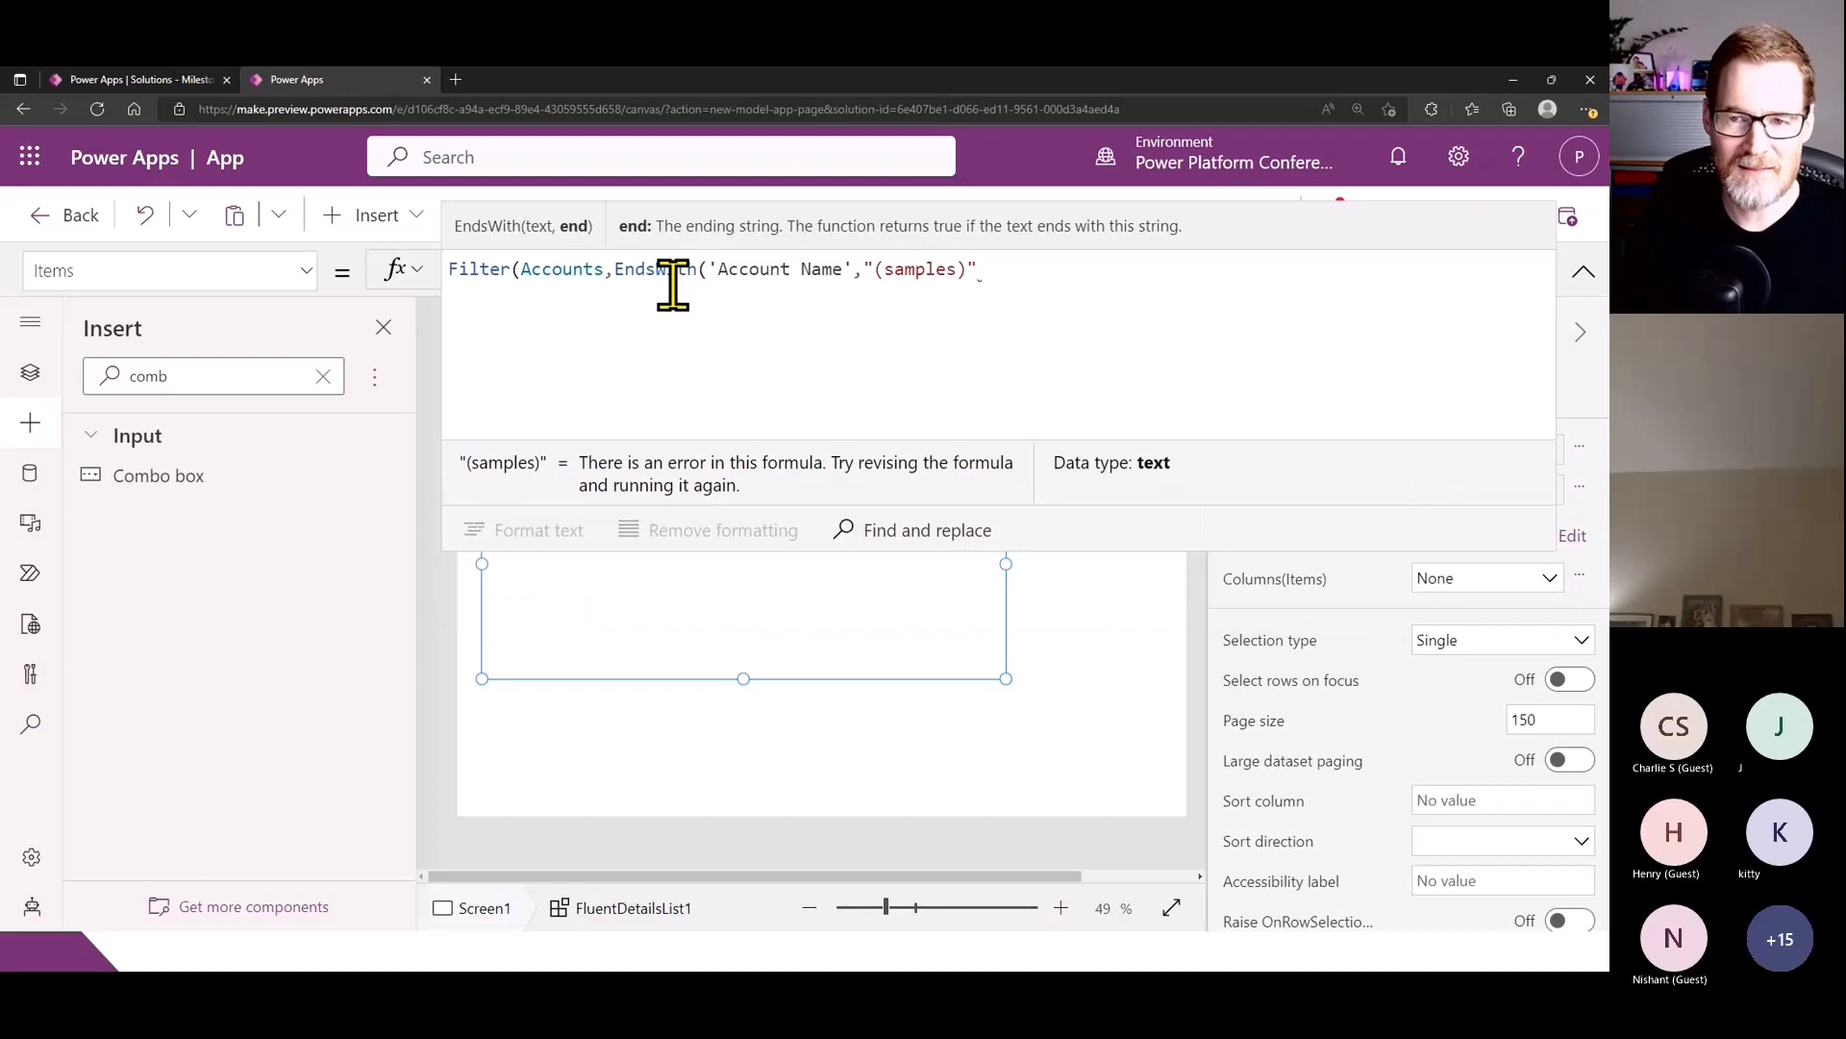
pyautogui.write('))')
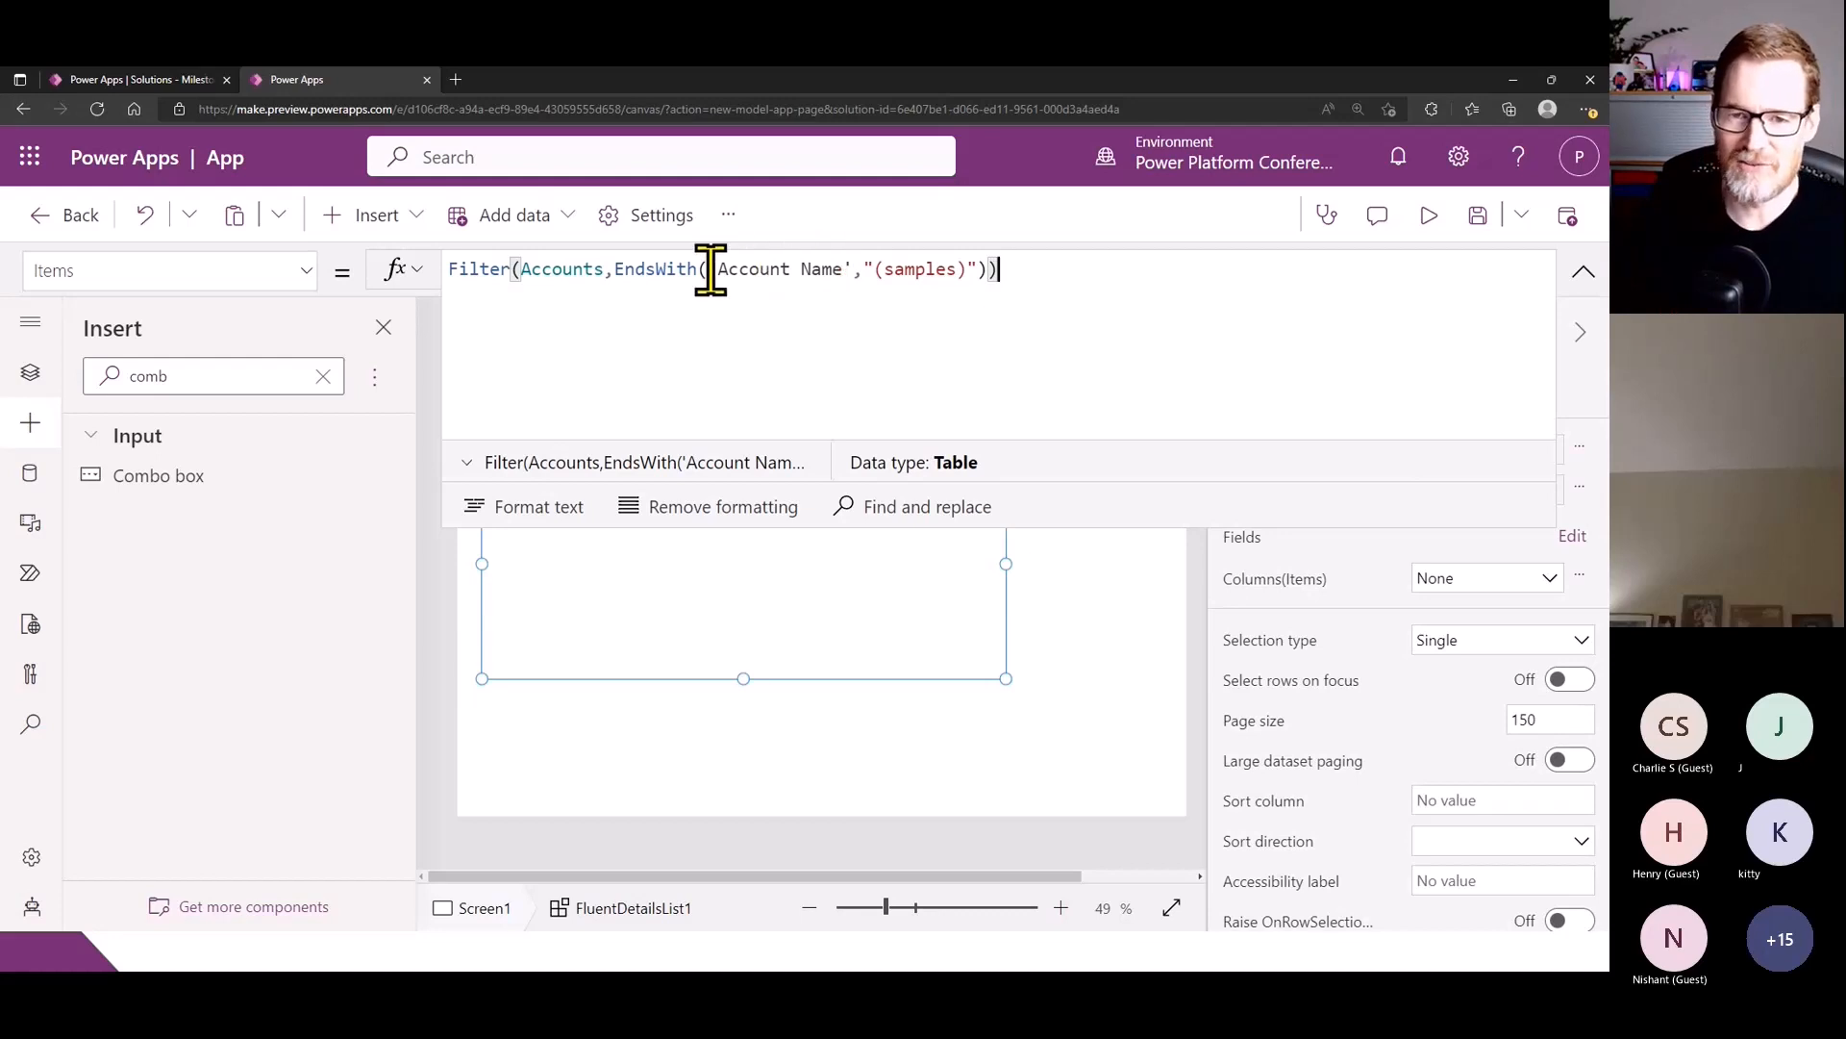
# - Remove the 'Account Name' argument from the EndsWith function and look through the suggested Accounts columns
pyautogui.moveTo(711, 270); pyautogui.dragTo(849, 272)
pyautogui.press('BackSpace')
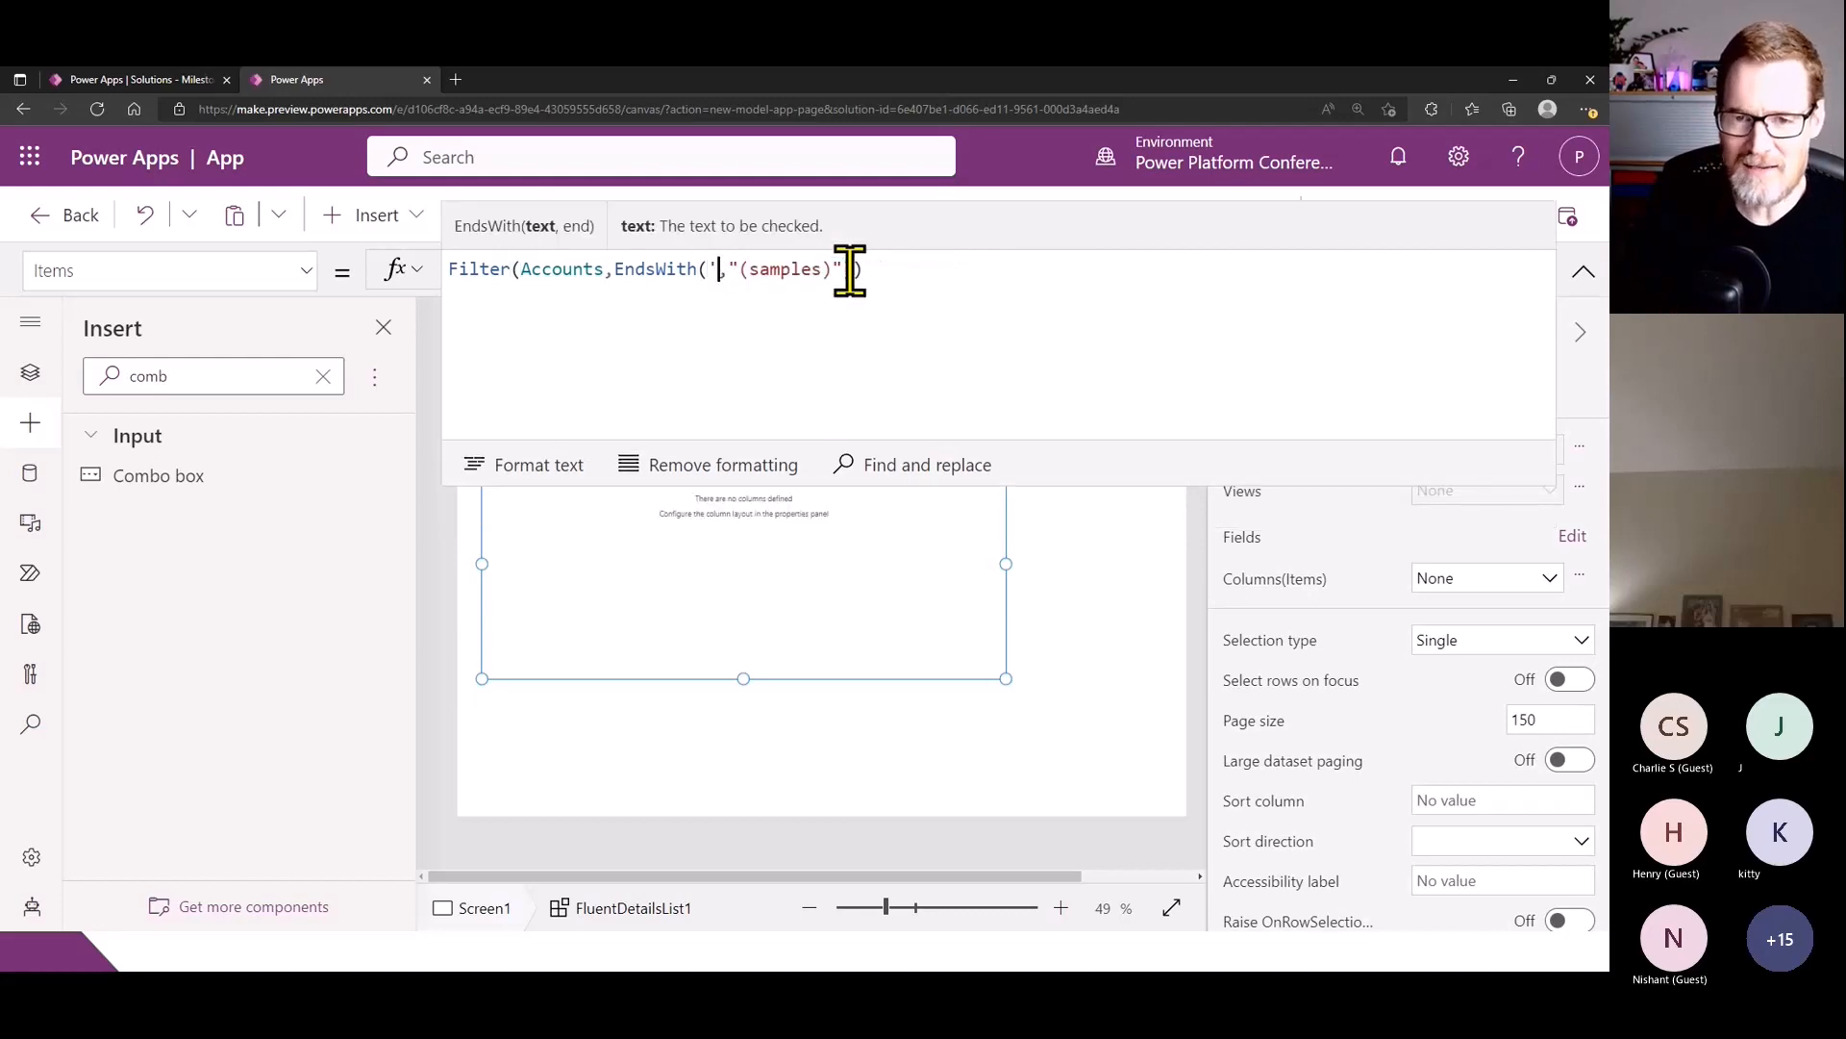
pyautogui.press('Down')
pyautogui.press('Down')
pyautogui.press('Down')
pyautogui.press('Down')
pyautogui.press('Down')
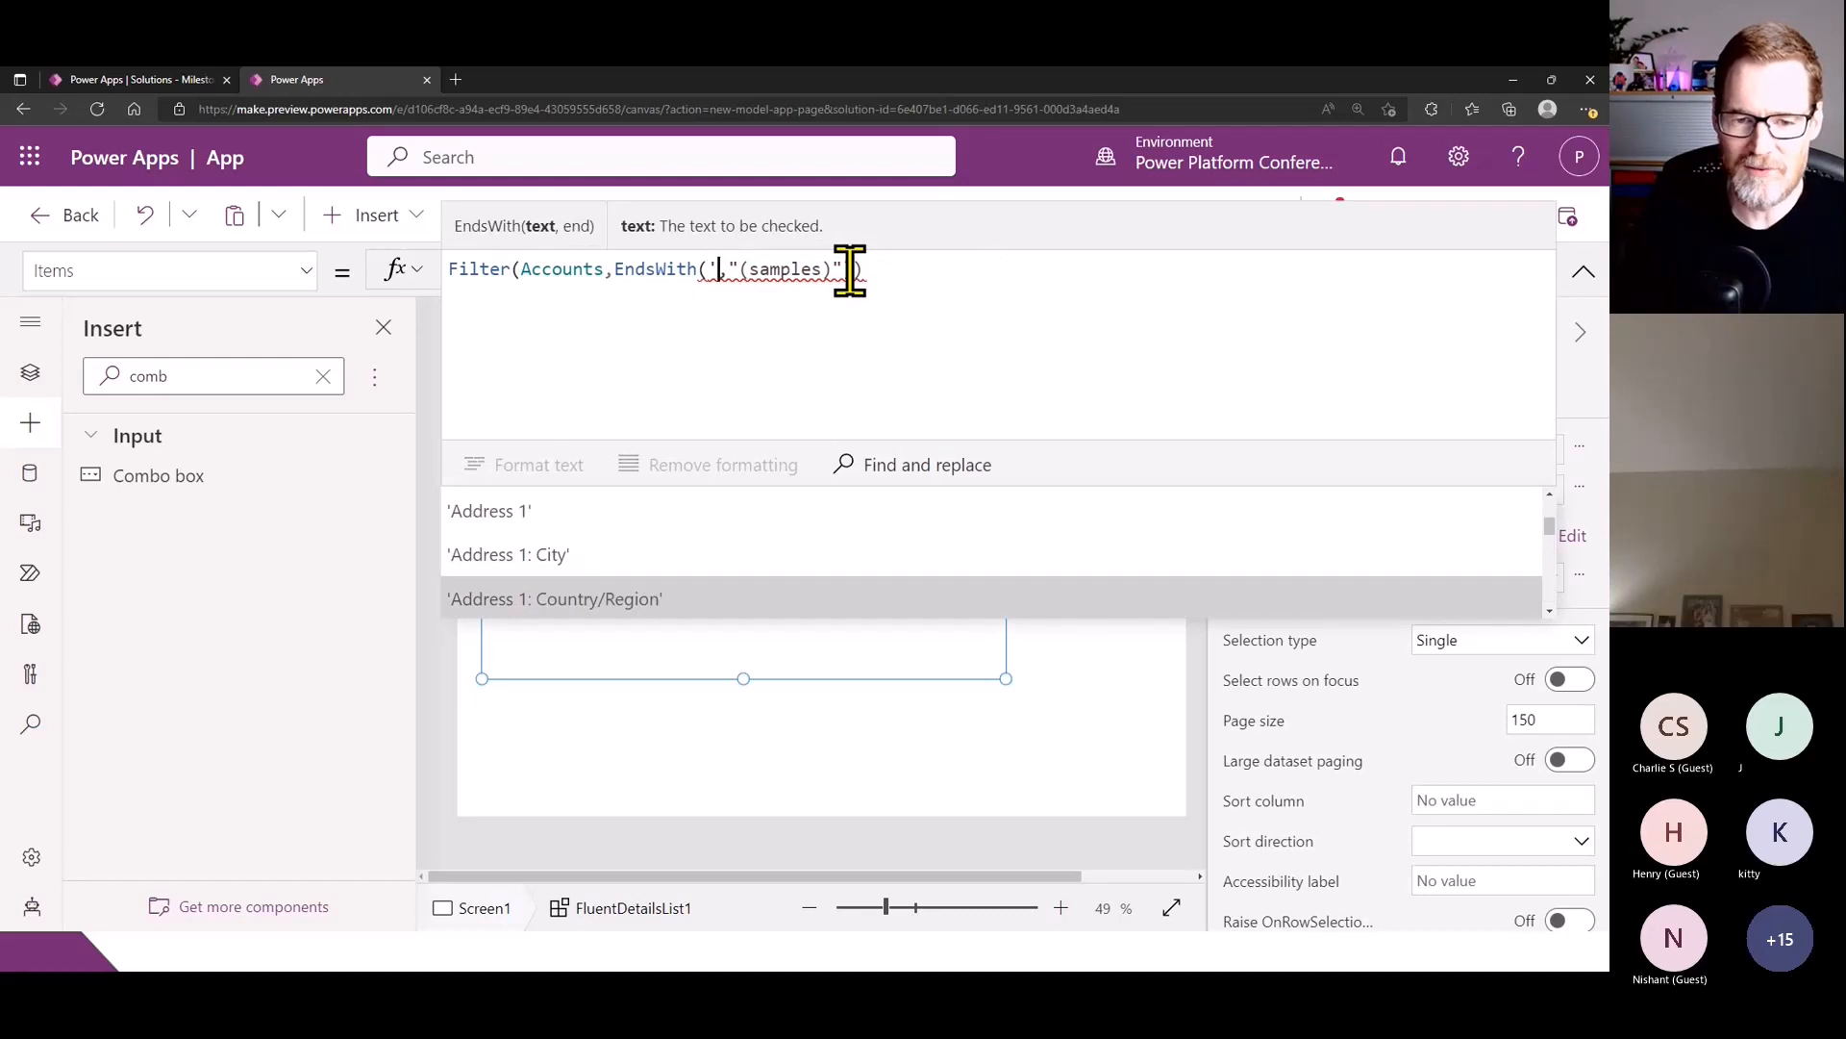
pyautogui.press('Down')
pyautogui.press('Down')
pyautogui.press('Down')
pyautogui.press('Down')
pyautogui.press('Down')
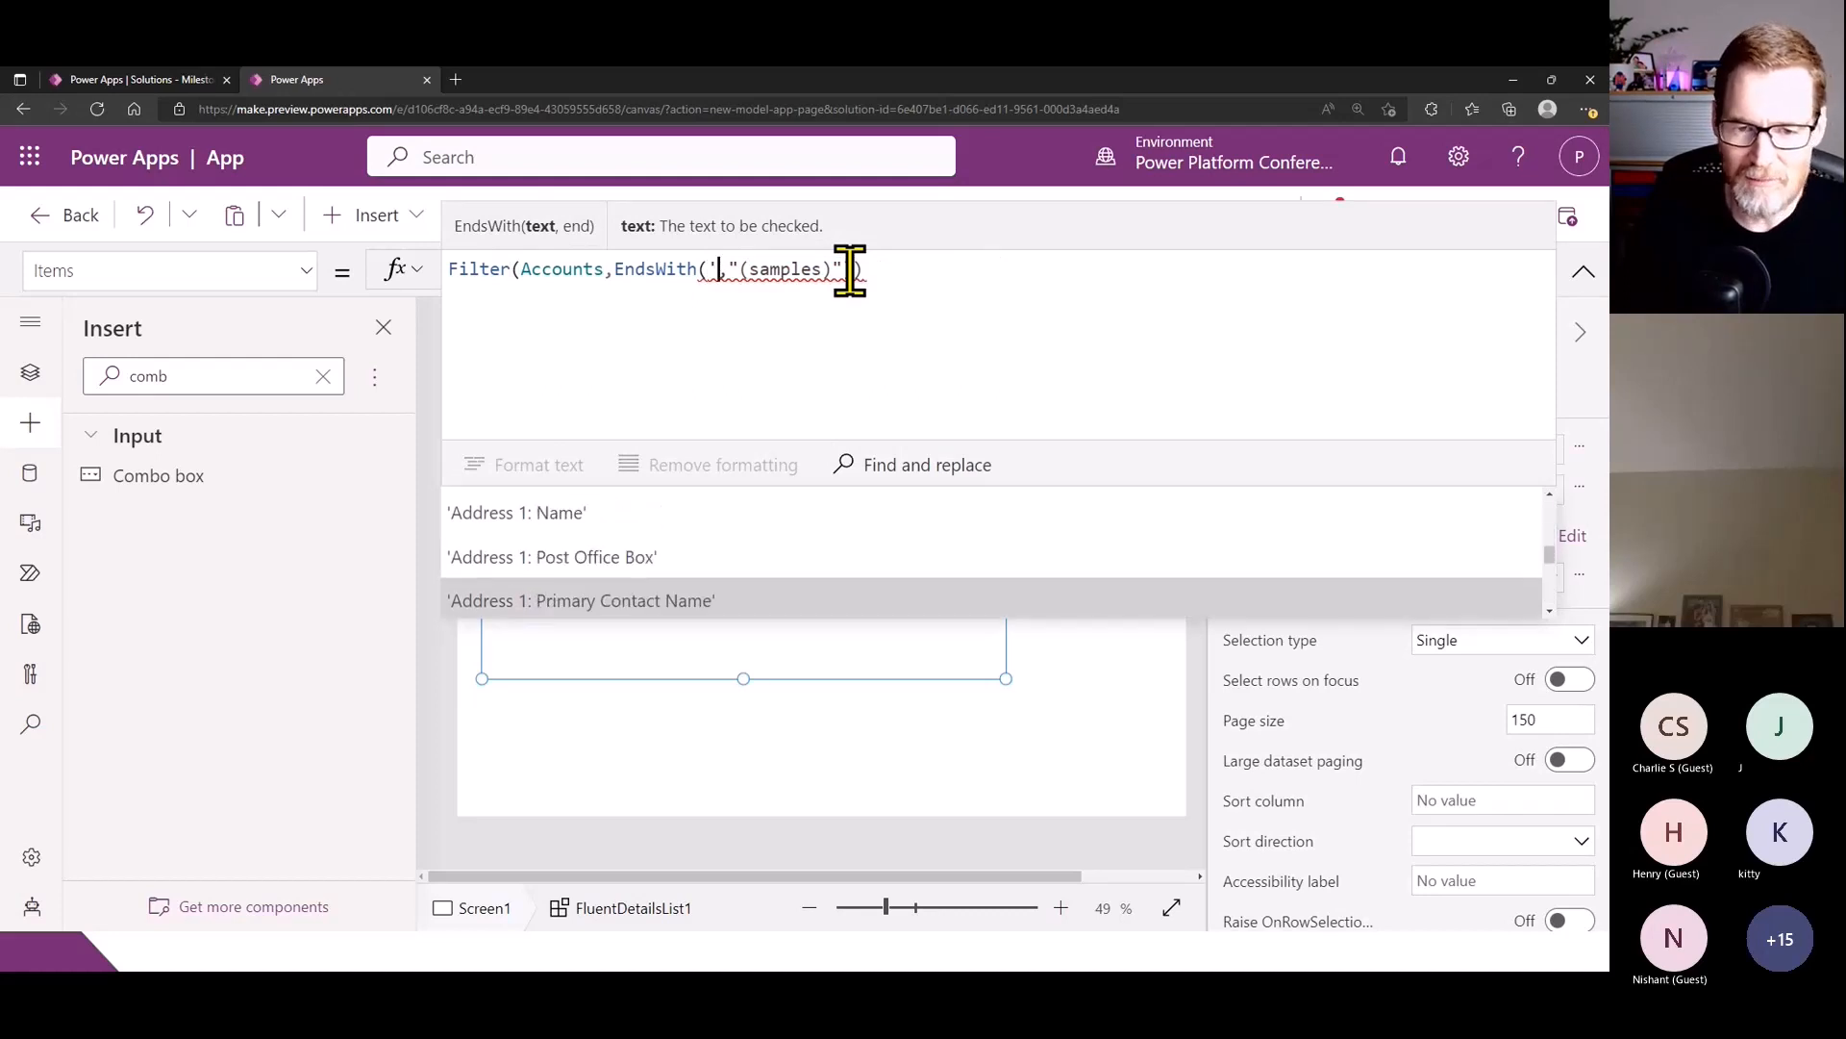
pyautogui.press('Up')
pyautogui.press('Up')
pyautogui.press('Down')
pyautogui.press('Down')
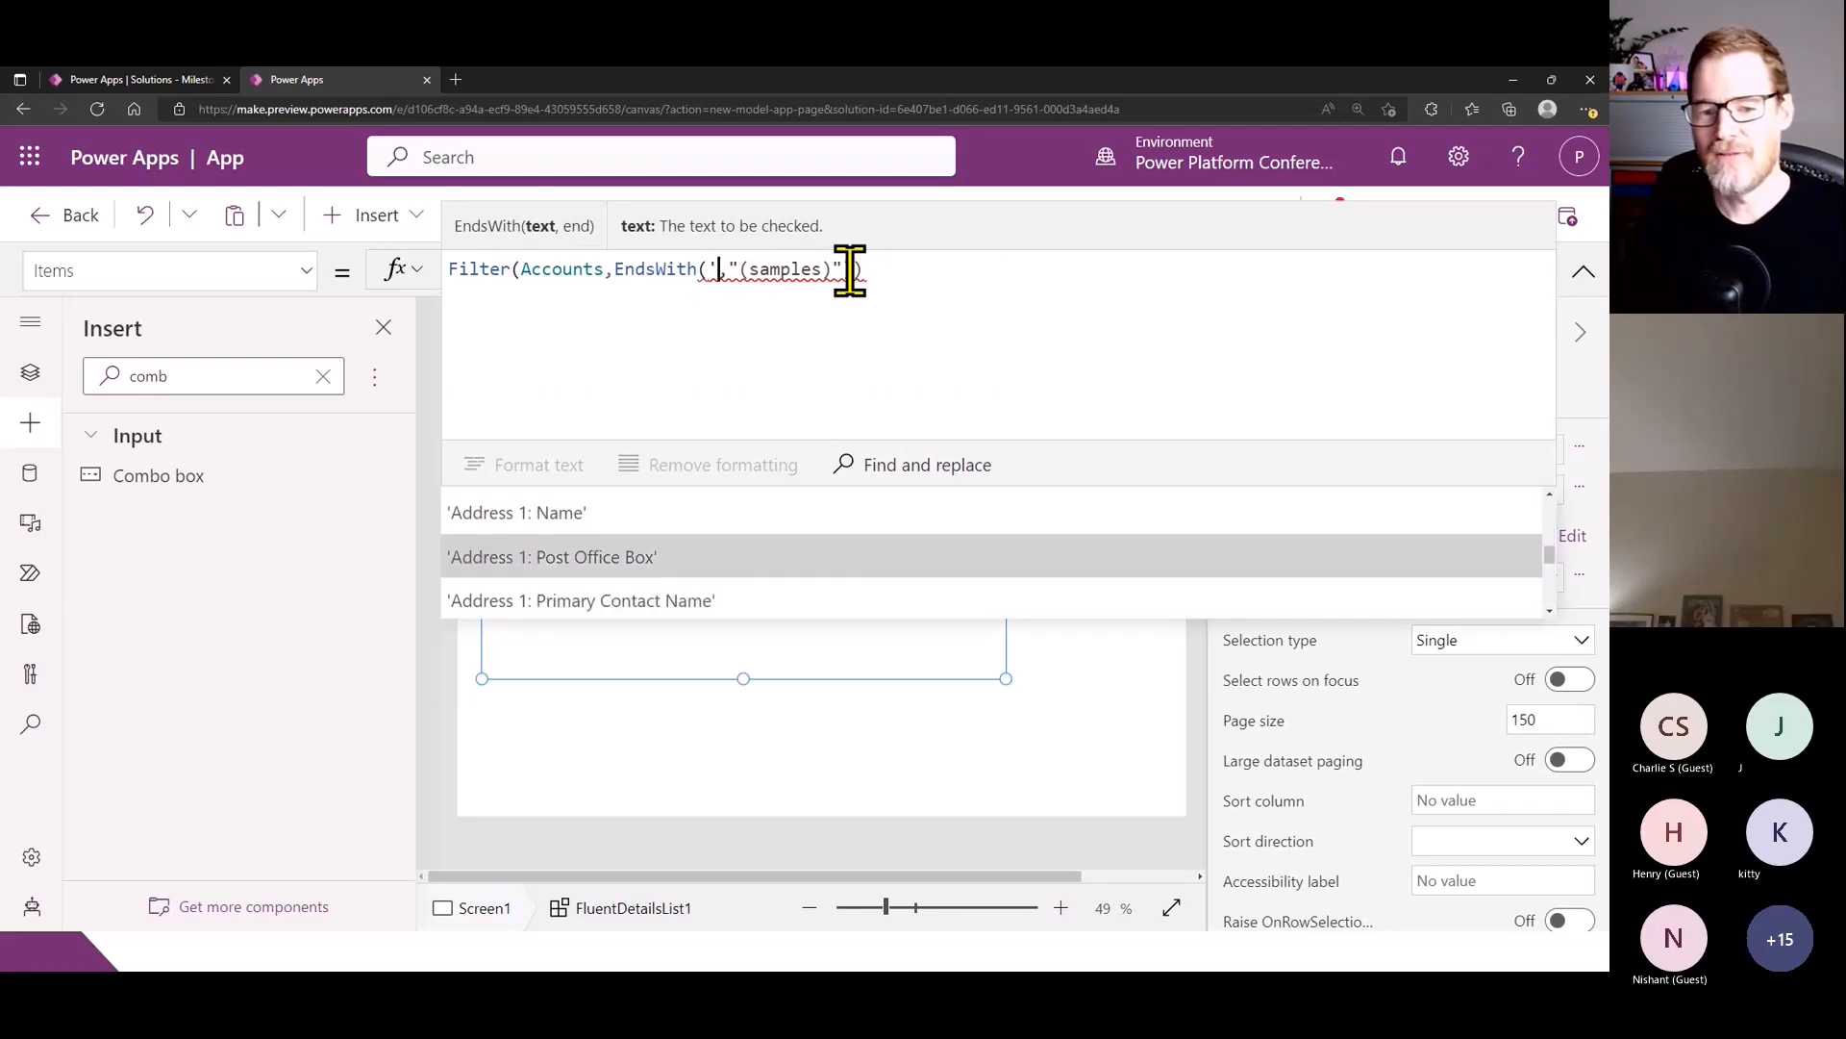
pyautogui.press('Up')
pyautogui.press('Up')
pyautogui.press('Up')
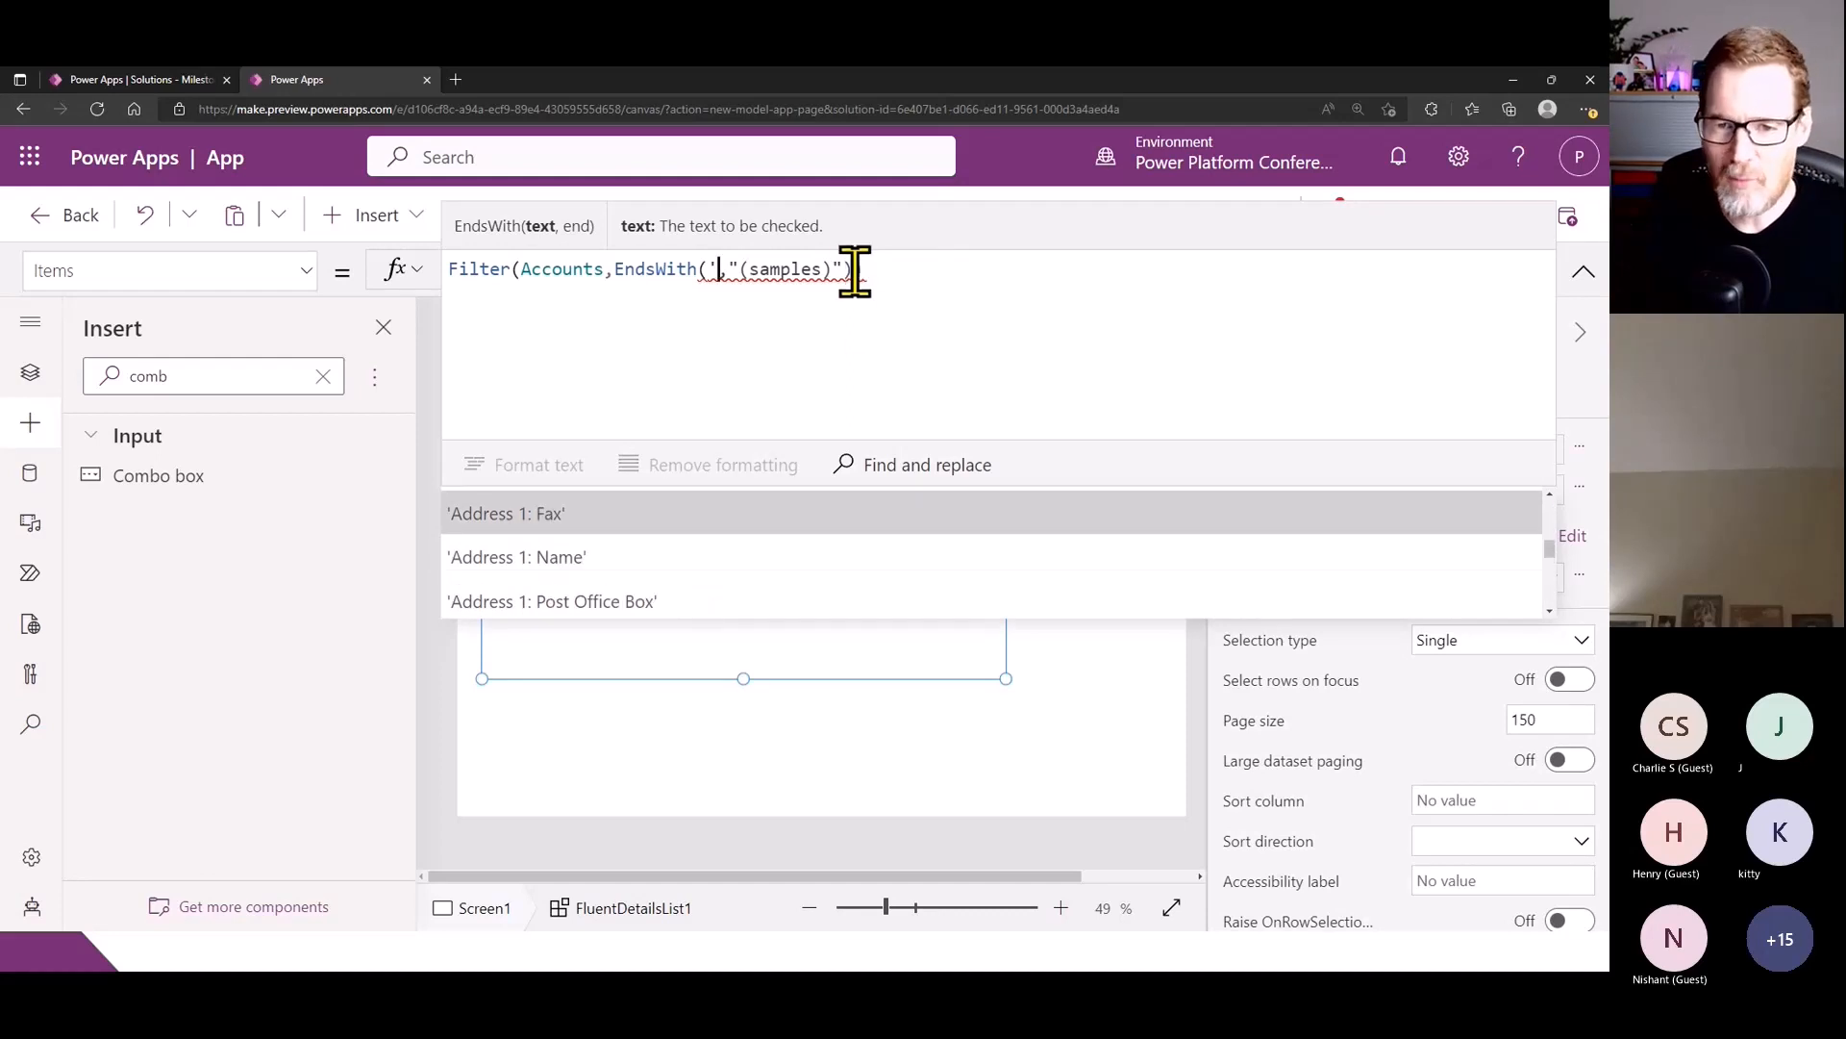
pyautogui.press('Escape')
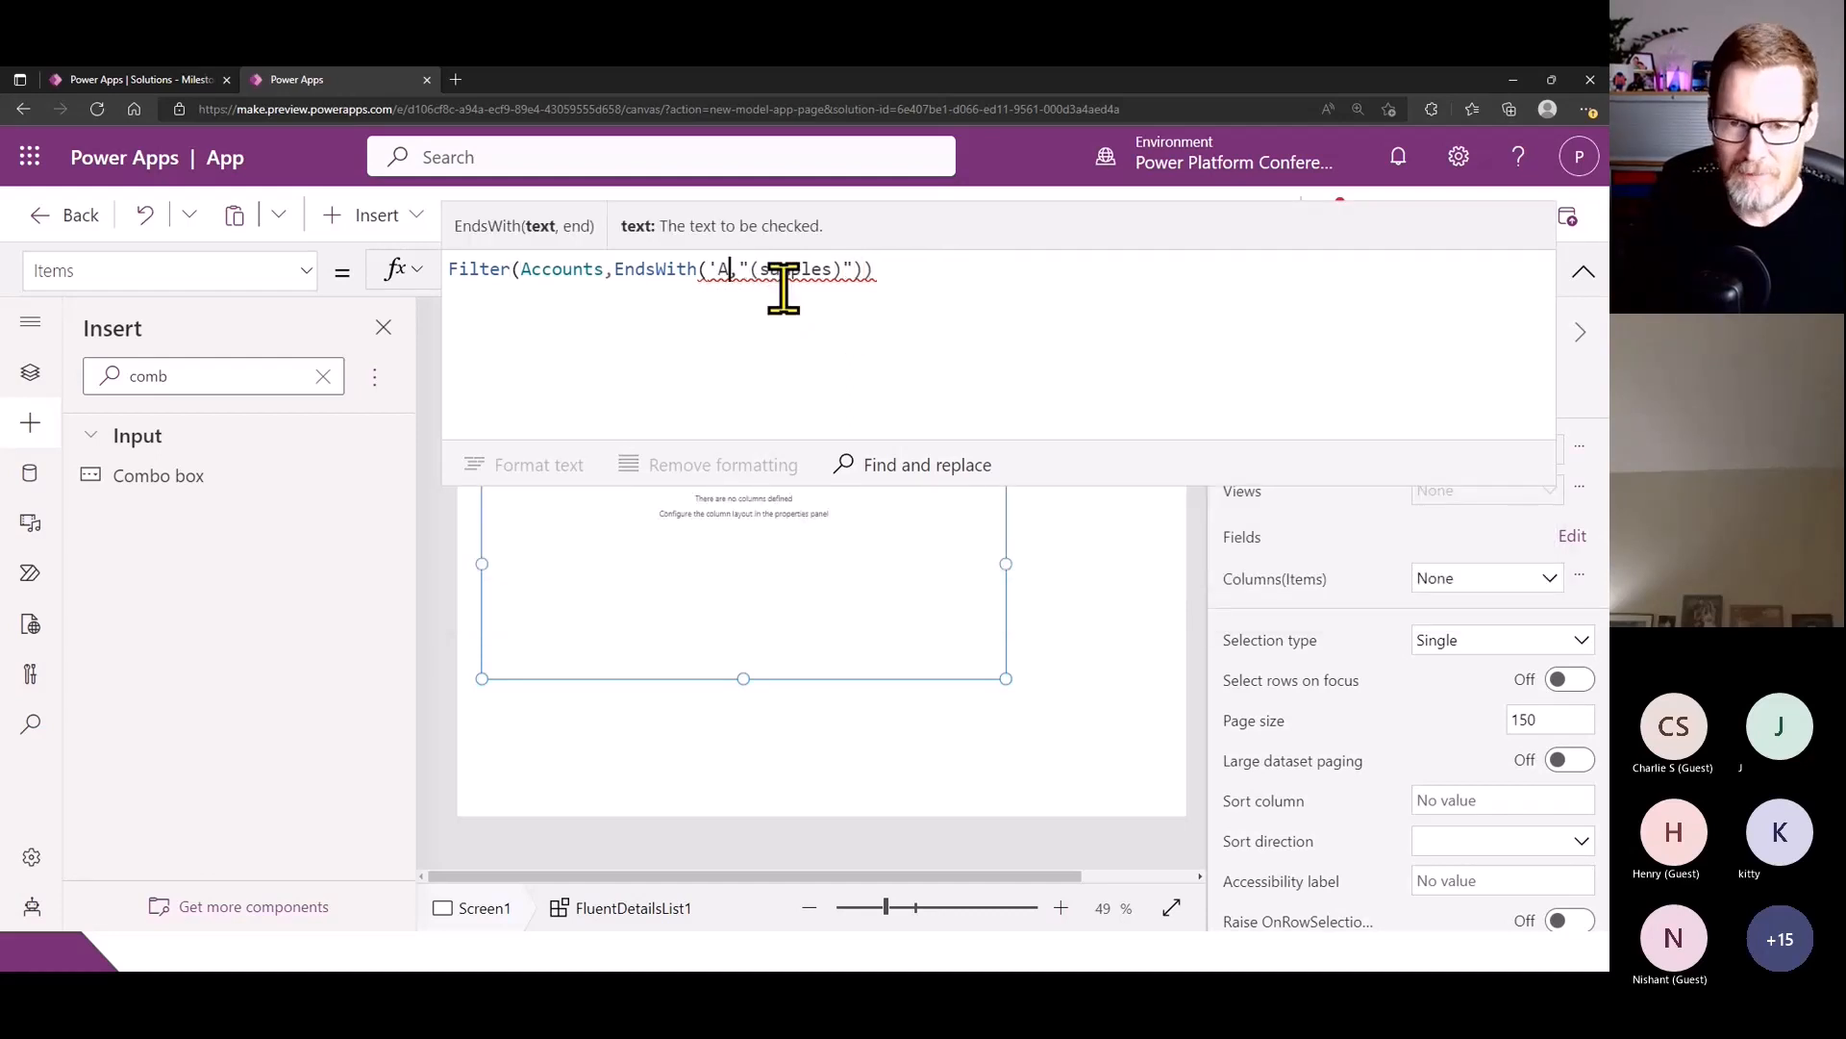
# - Re-enter 'Account Name' as the first argument of EndsWith in the Items formula
pyautogui.write('ccount Name')
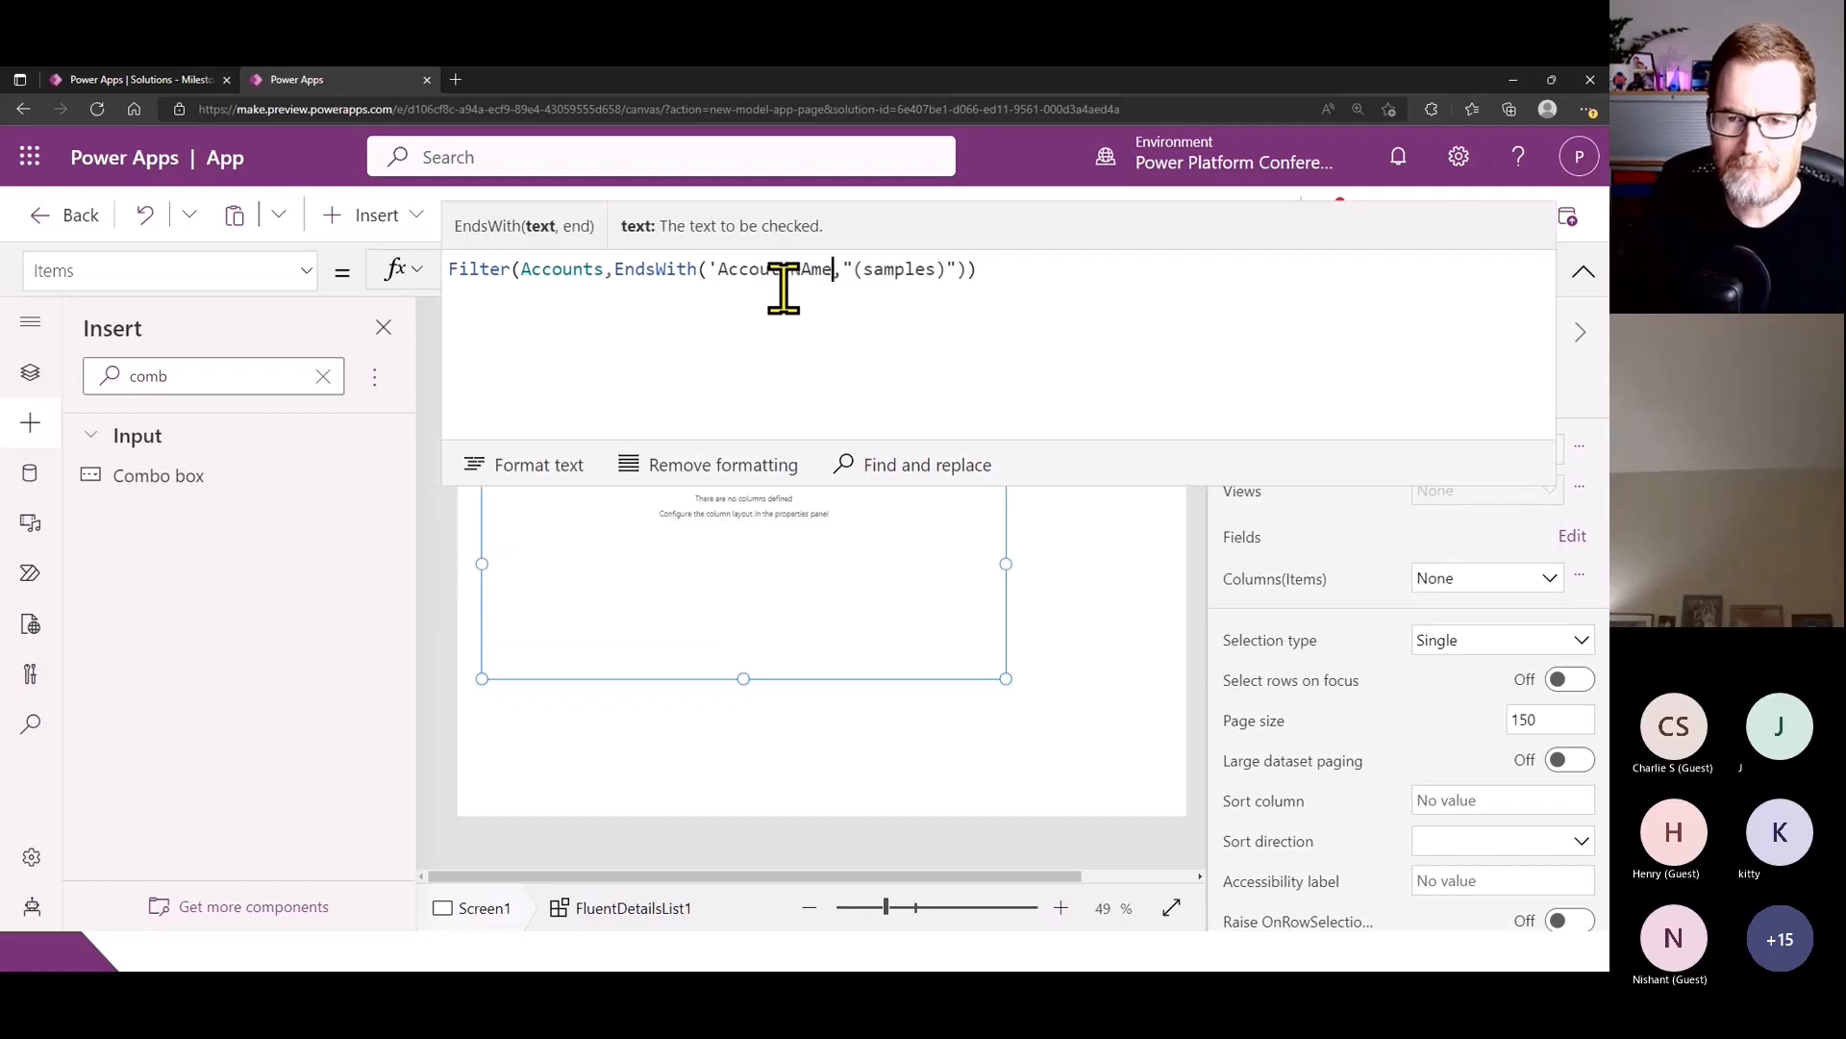
pyautogui.press('BackSpace')
pyautogui.press('BackSpace')
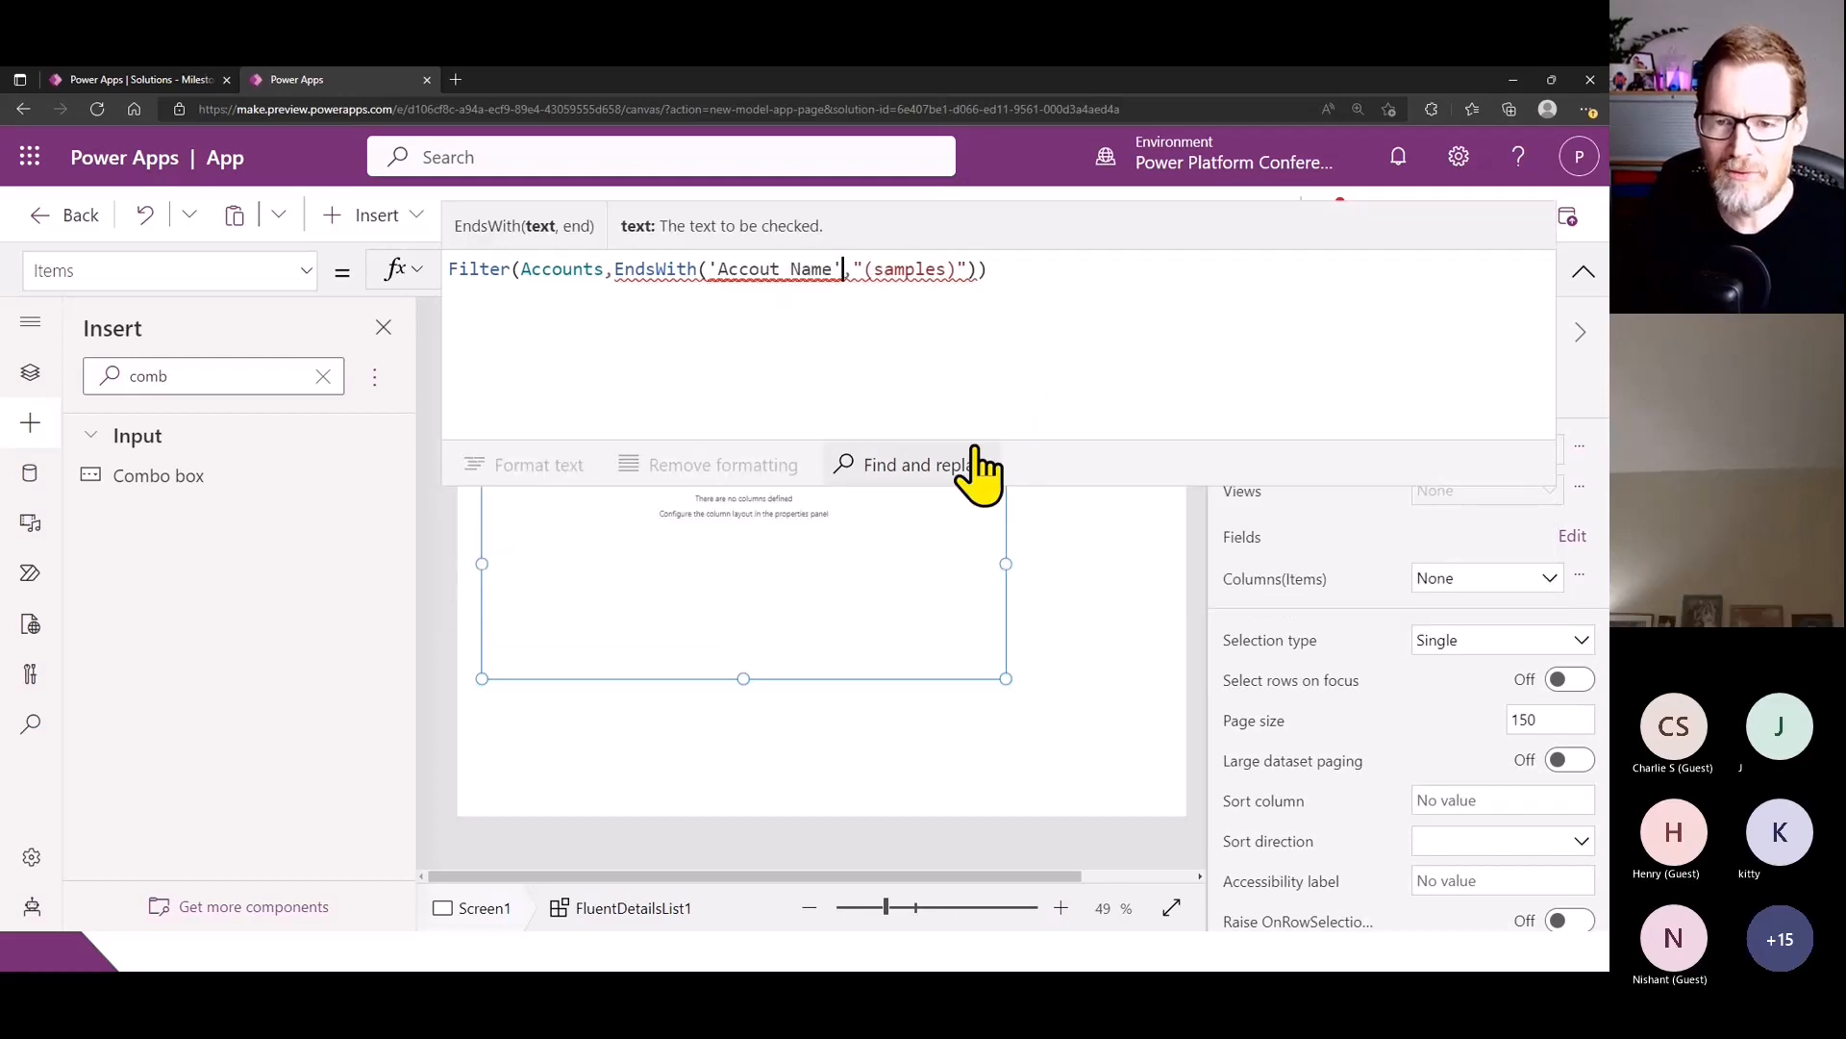
pyautogui.click(858, 344)
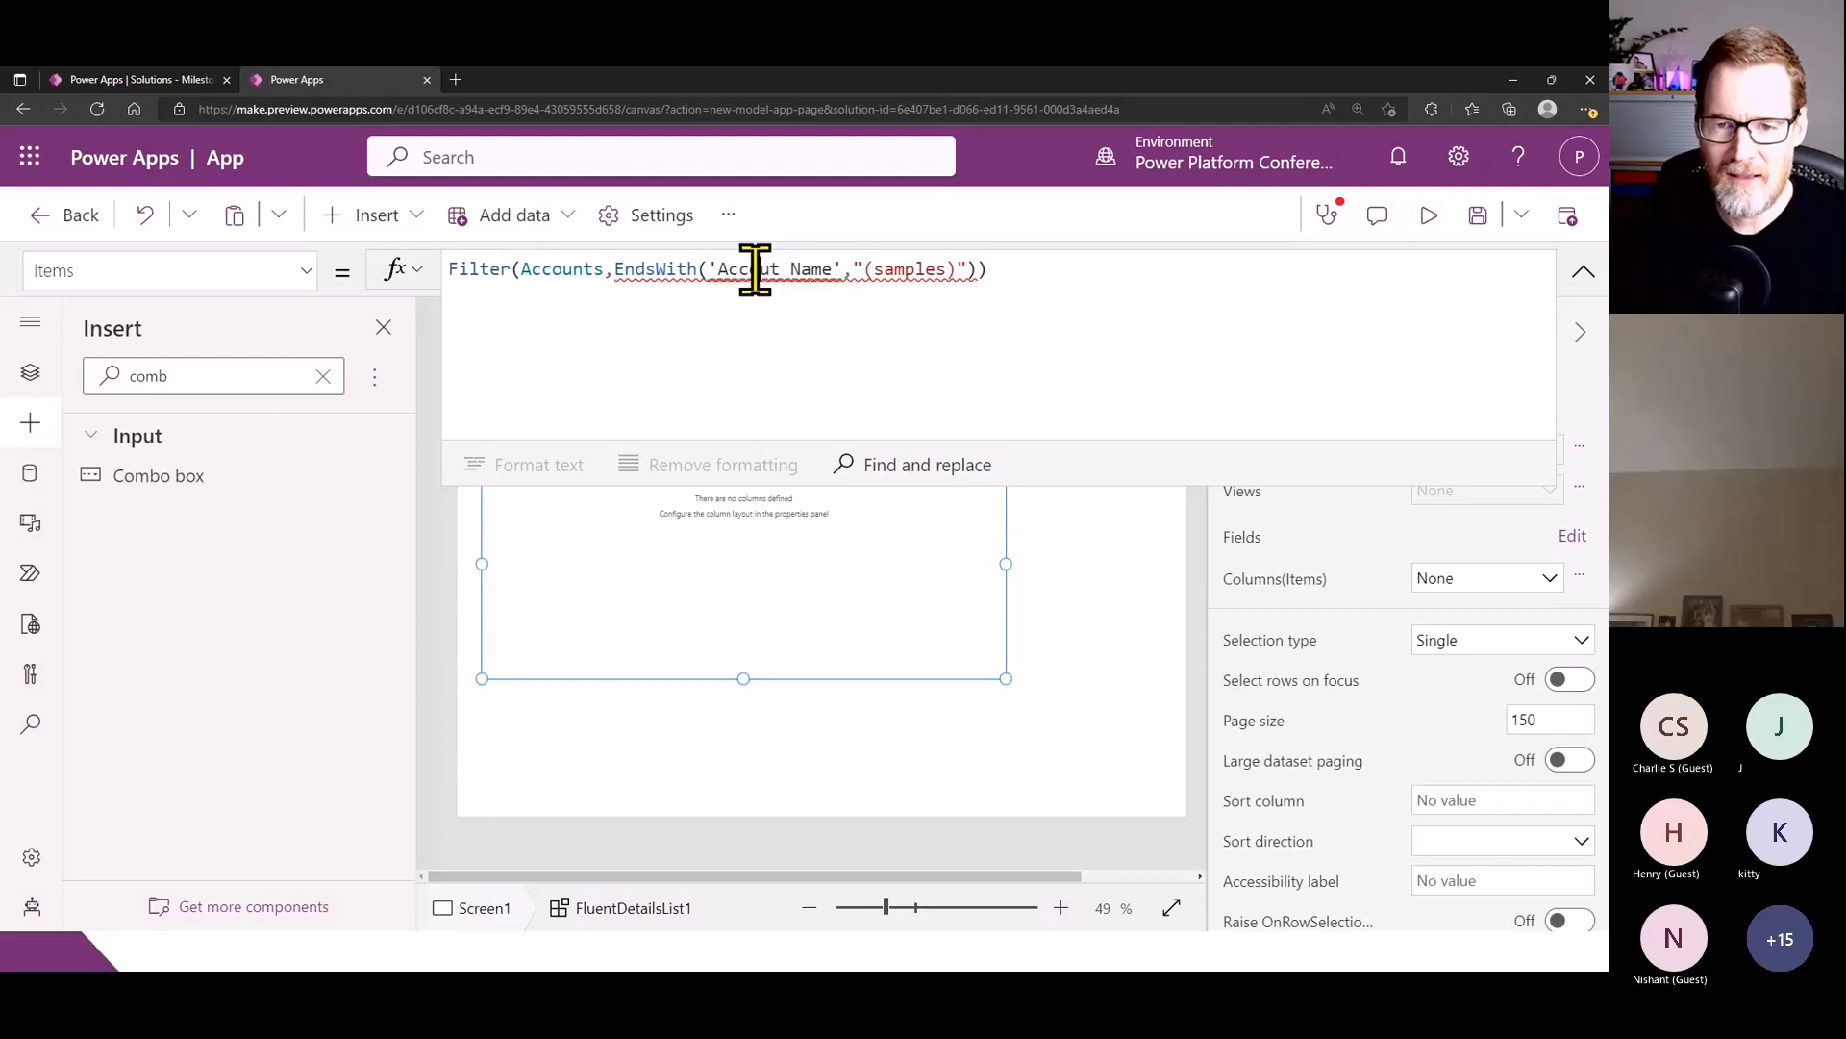
pyautogui.click(774, 278)
pyautogui.press('Left')
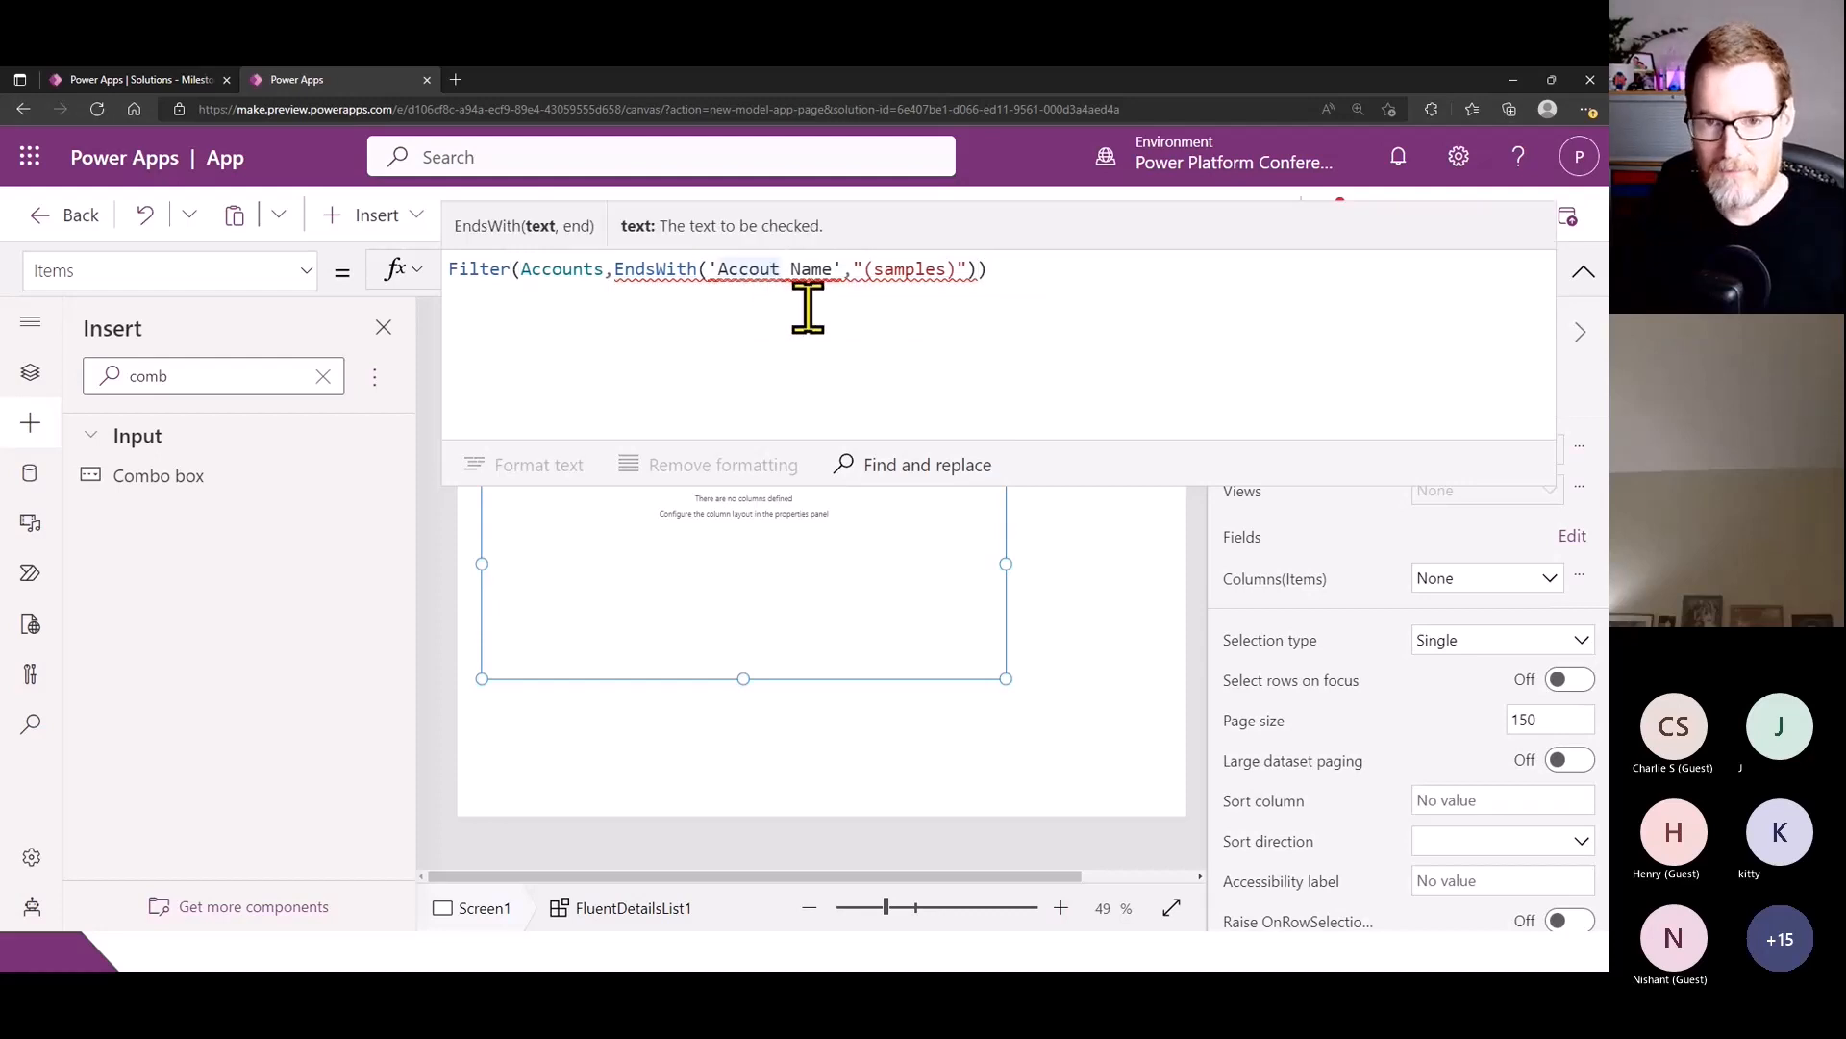
pyautogui.write('n')
# - Collapse the expanded formula editor and select the details list on the canvas
pyautogui.click(838, 336)
pyautogui.click(1585, 272)
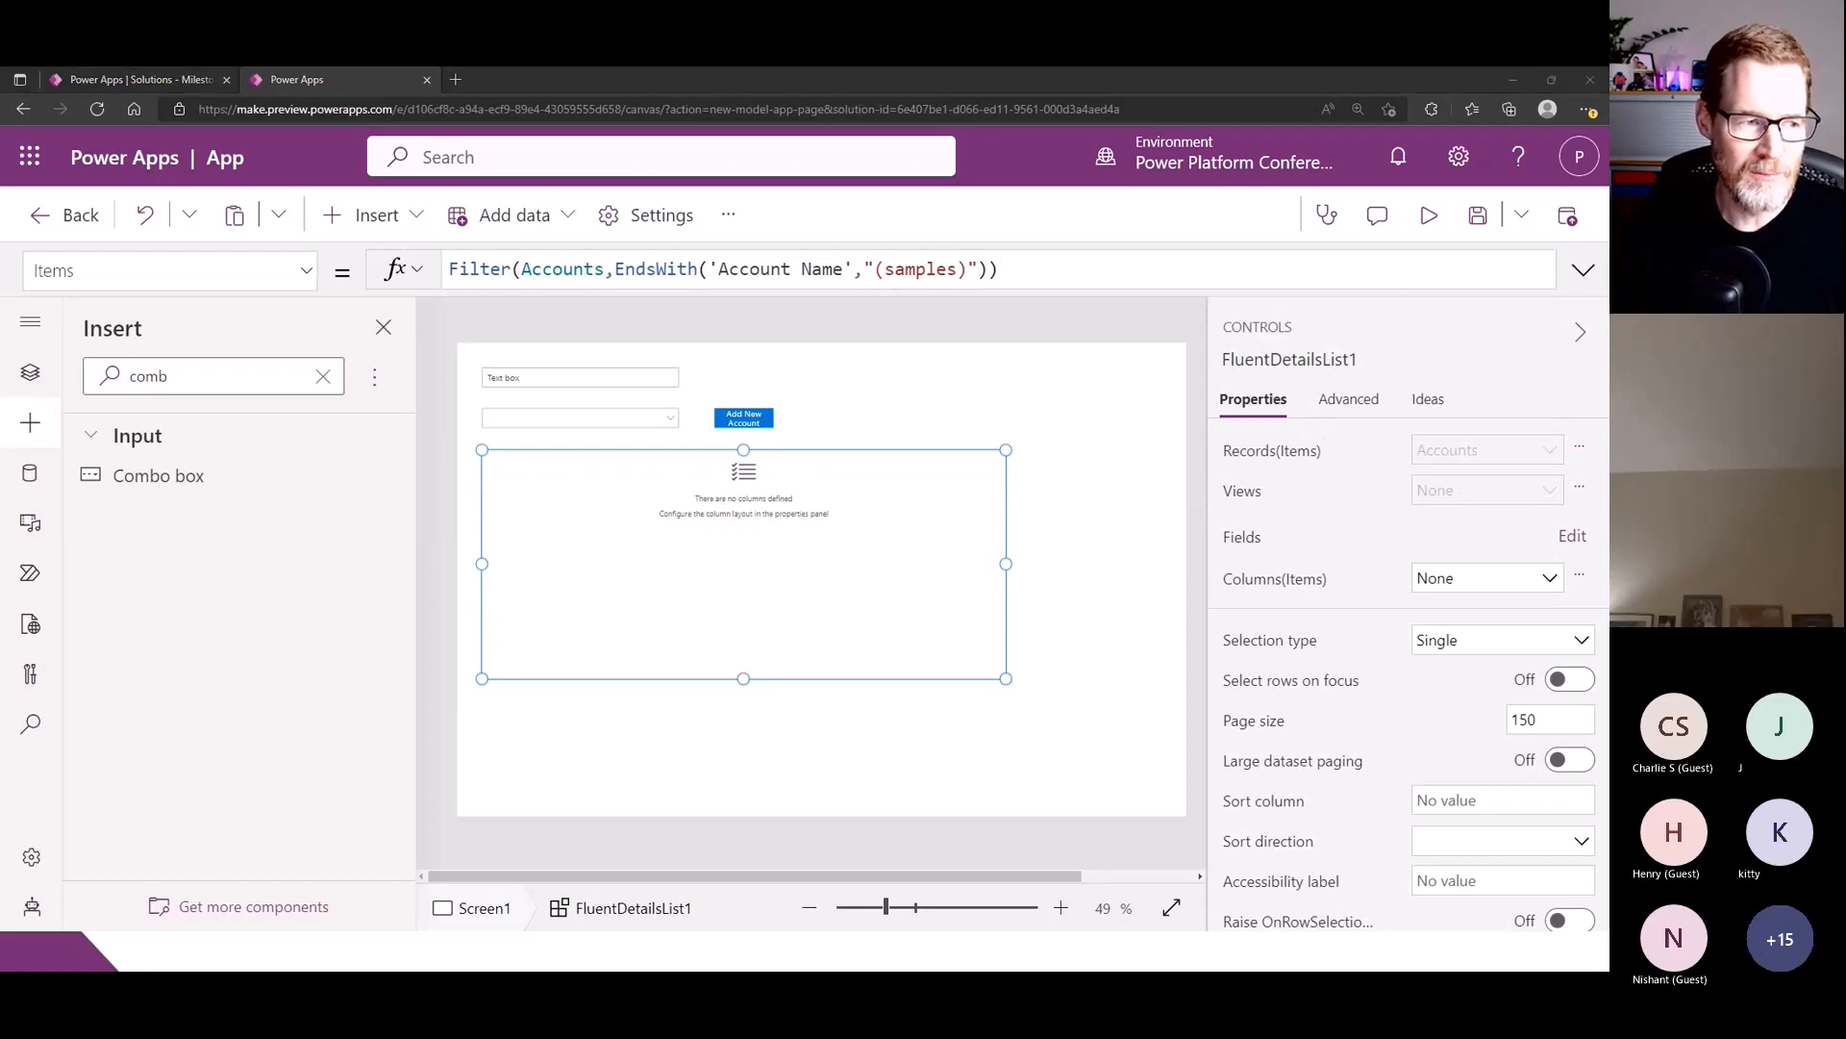
pyautogui.click(778, 588)
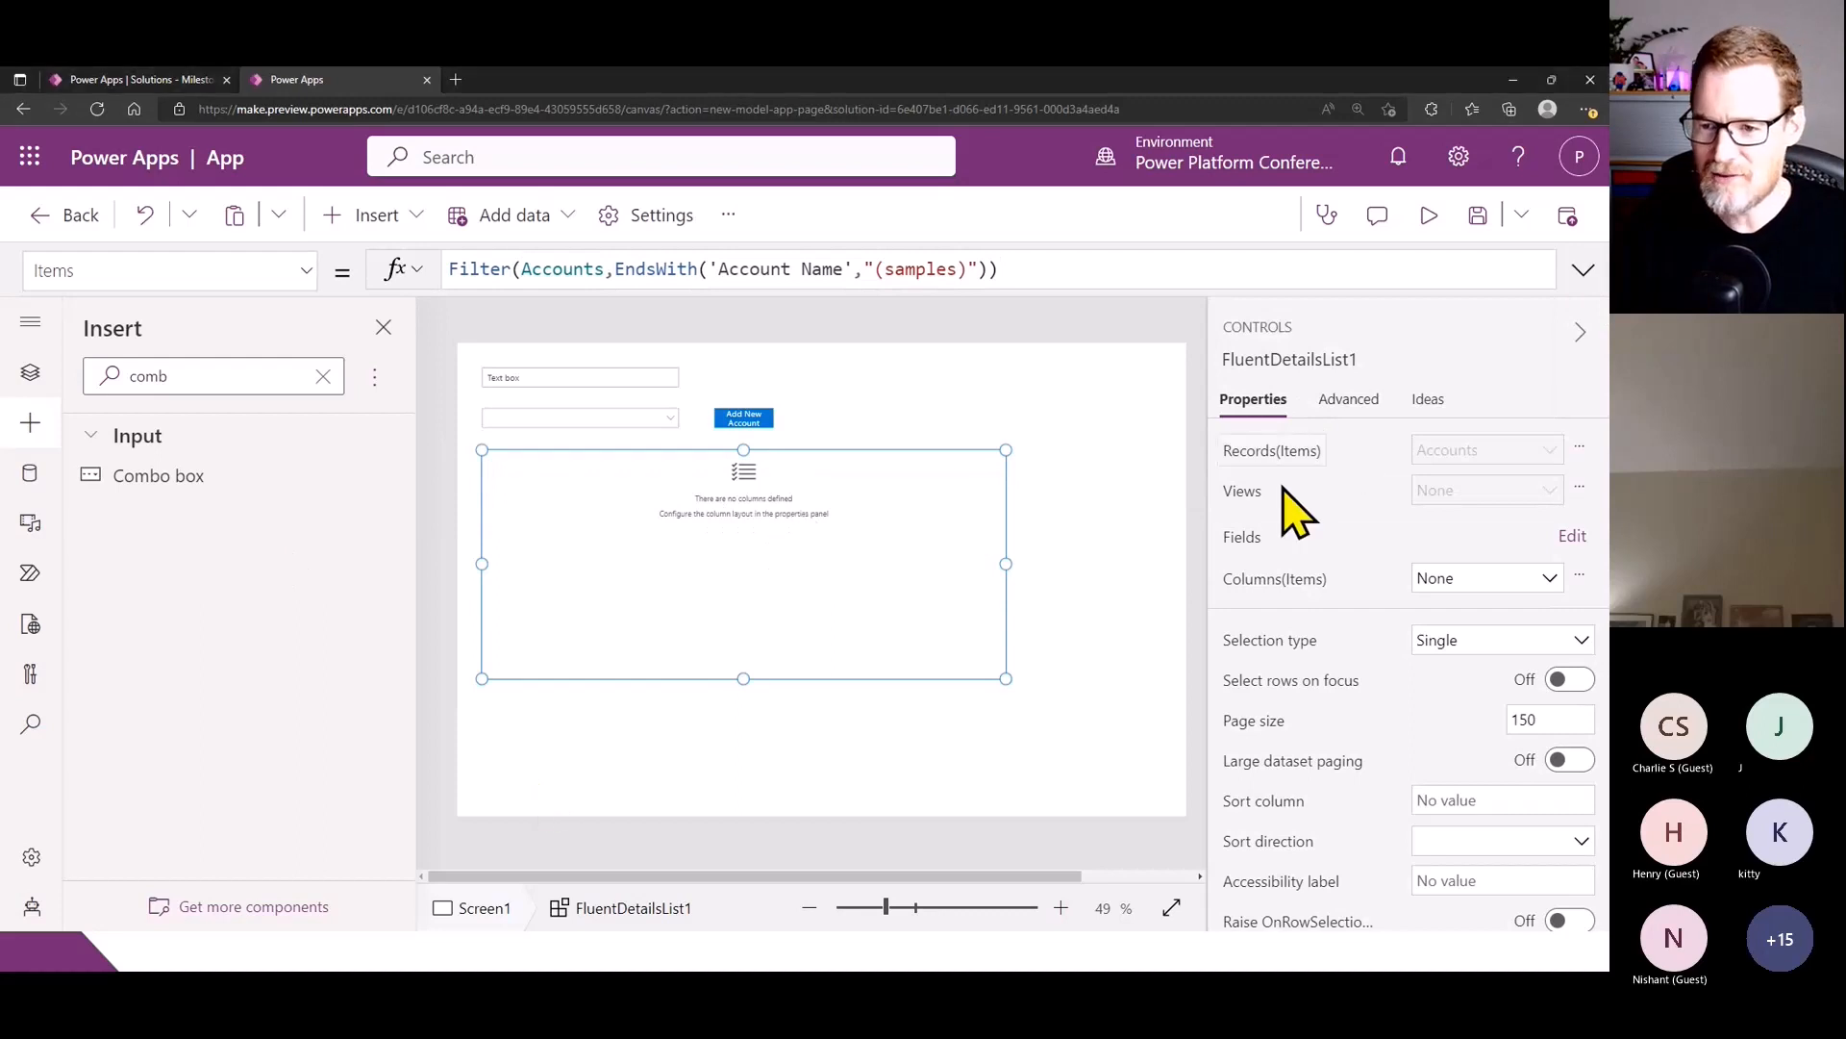
# - Set the details list's columns to a Table of name, telephone1 and industrycode, labelled Name, Telephone and Industry, each 200 wide and sortable
pyautogui.click(1263, 588)
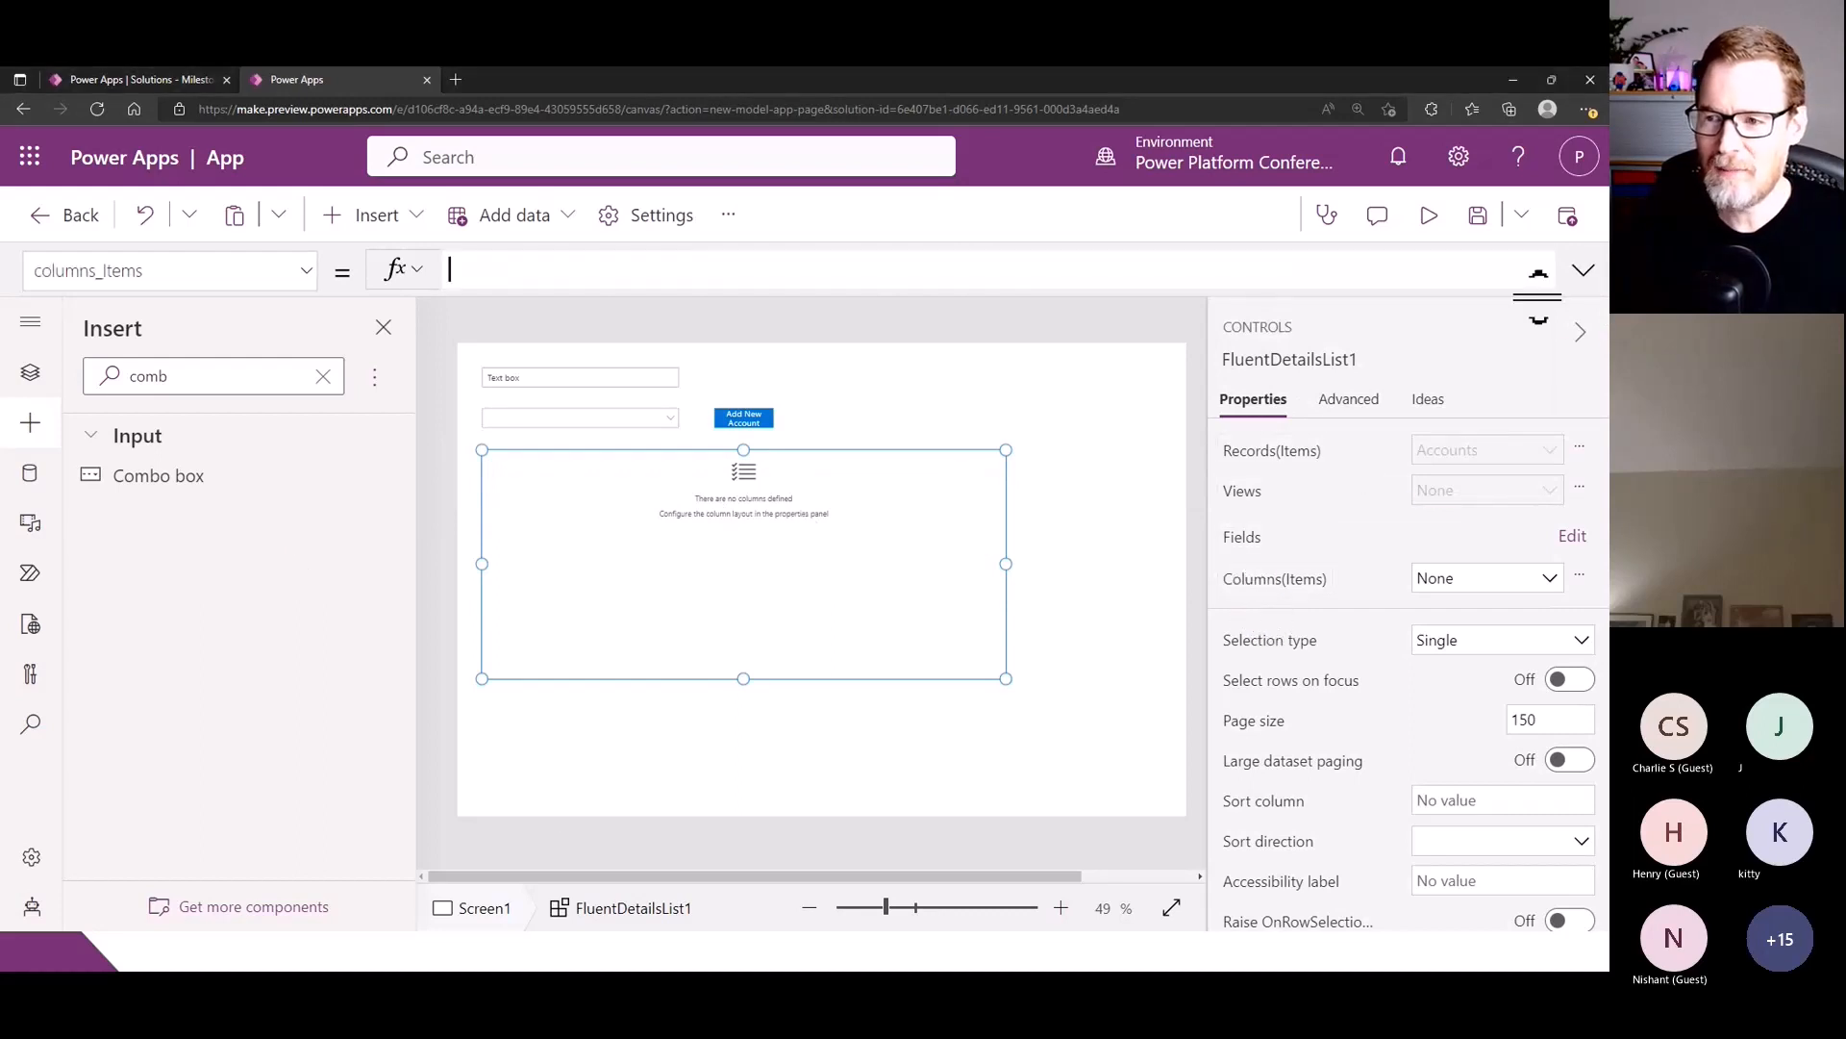
pyautogui.click(1199, 274)
pyautogui.write('Table(     {ColName:"name",ColDisplayName:"Name",ColWidth:200,ColSortable:true},     {ColName:"telephone1",ColDisplayName:"Telephone",ColWidth:200,ColSortable:true},     {ColName:"industrycode",ColDisplayName:"Industry",ColWidth:200,ColSortable:true} )')
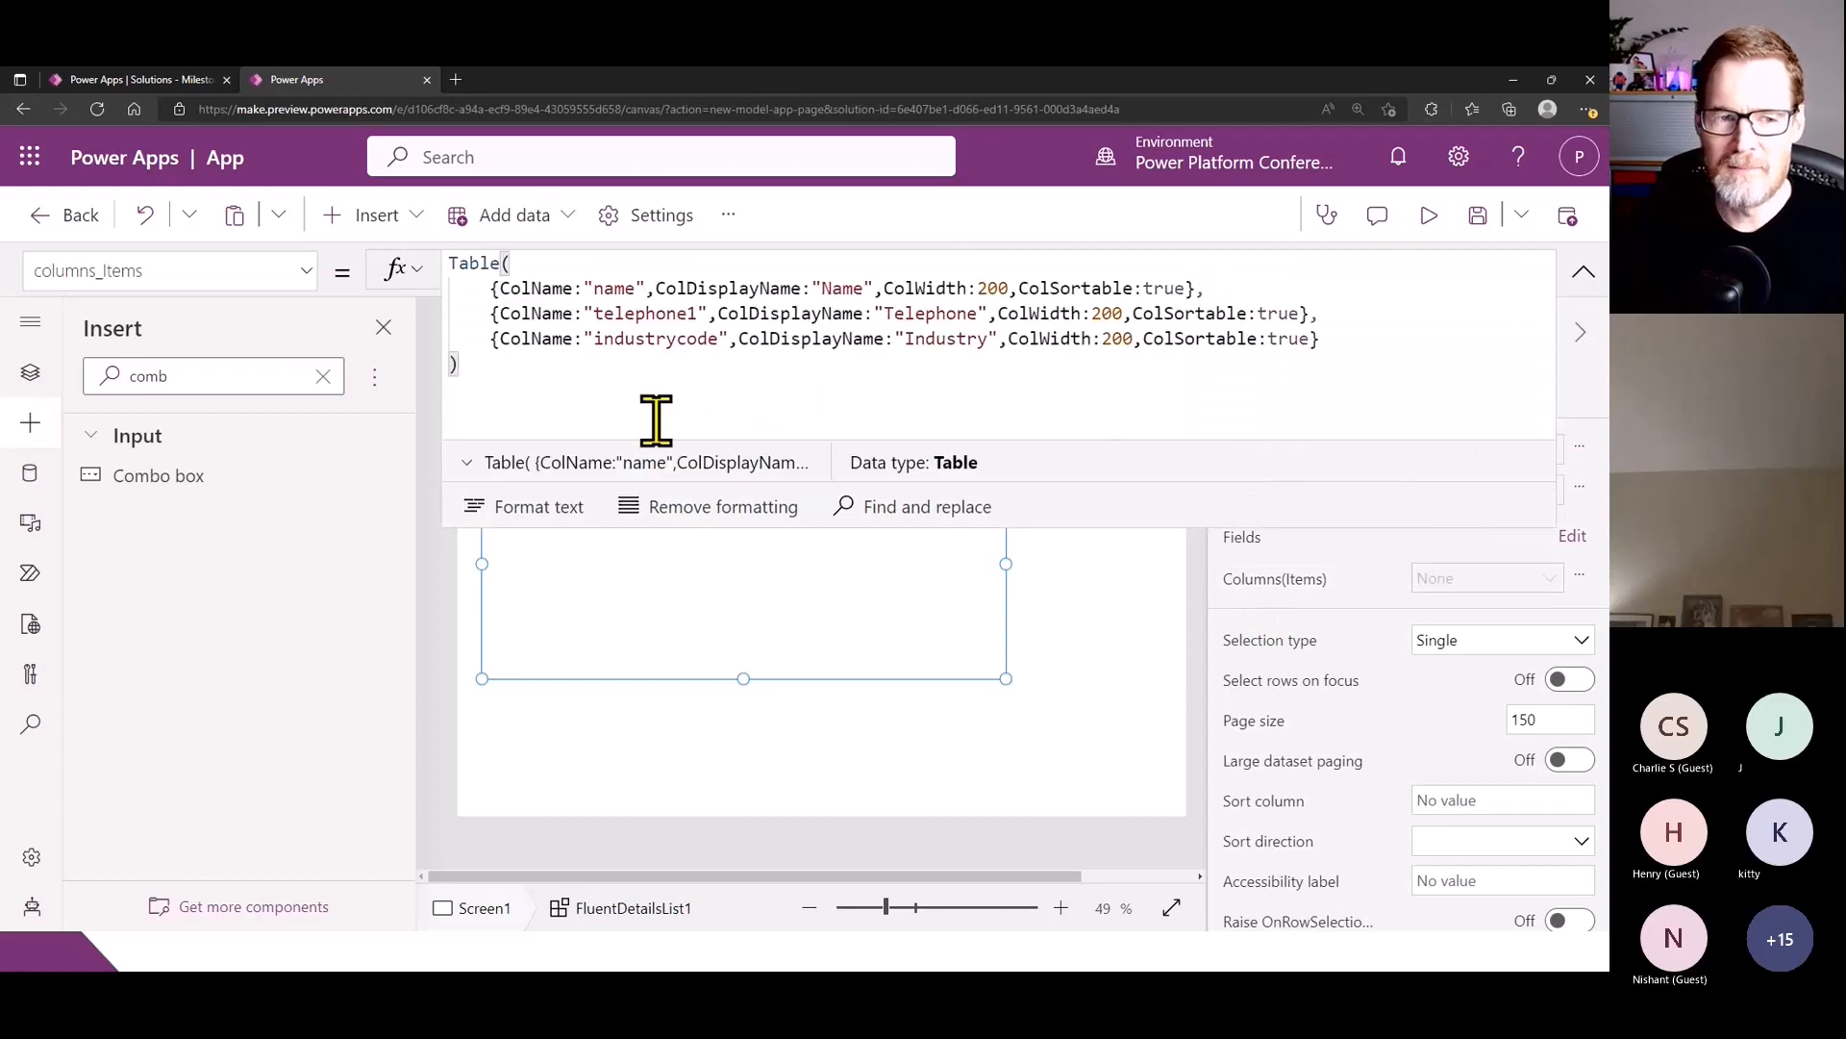
pyautogui.hotkey('ctrl', 'a')
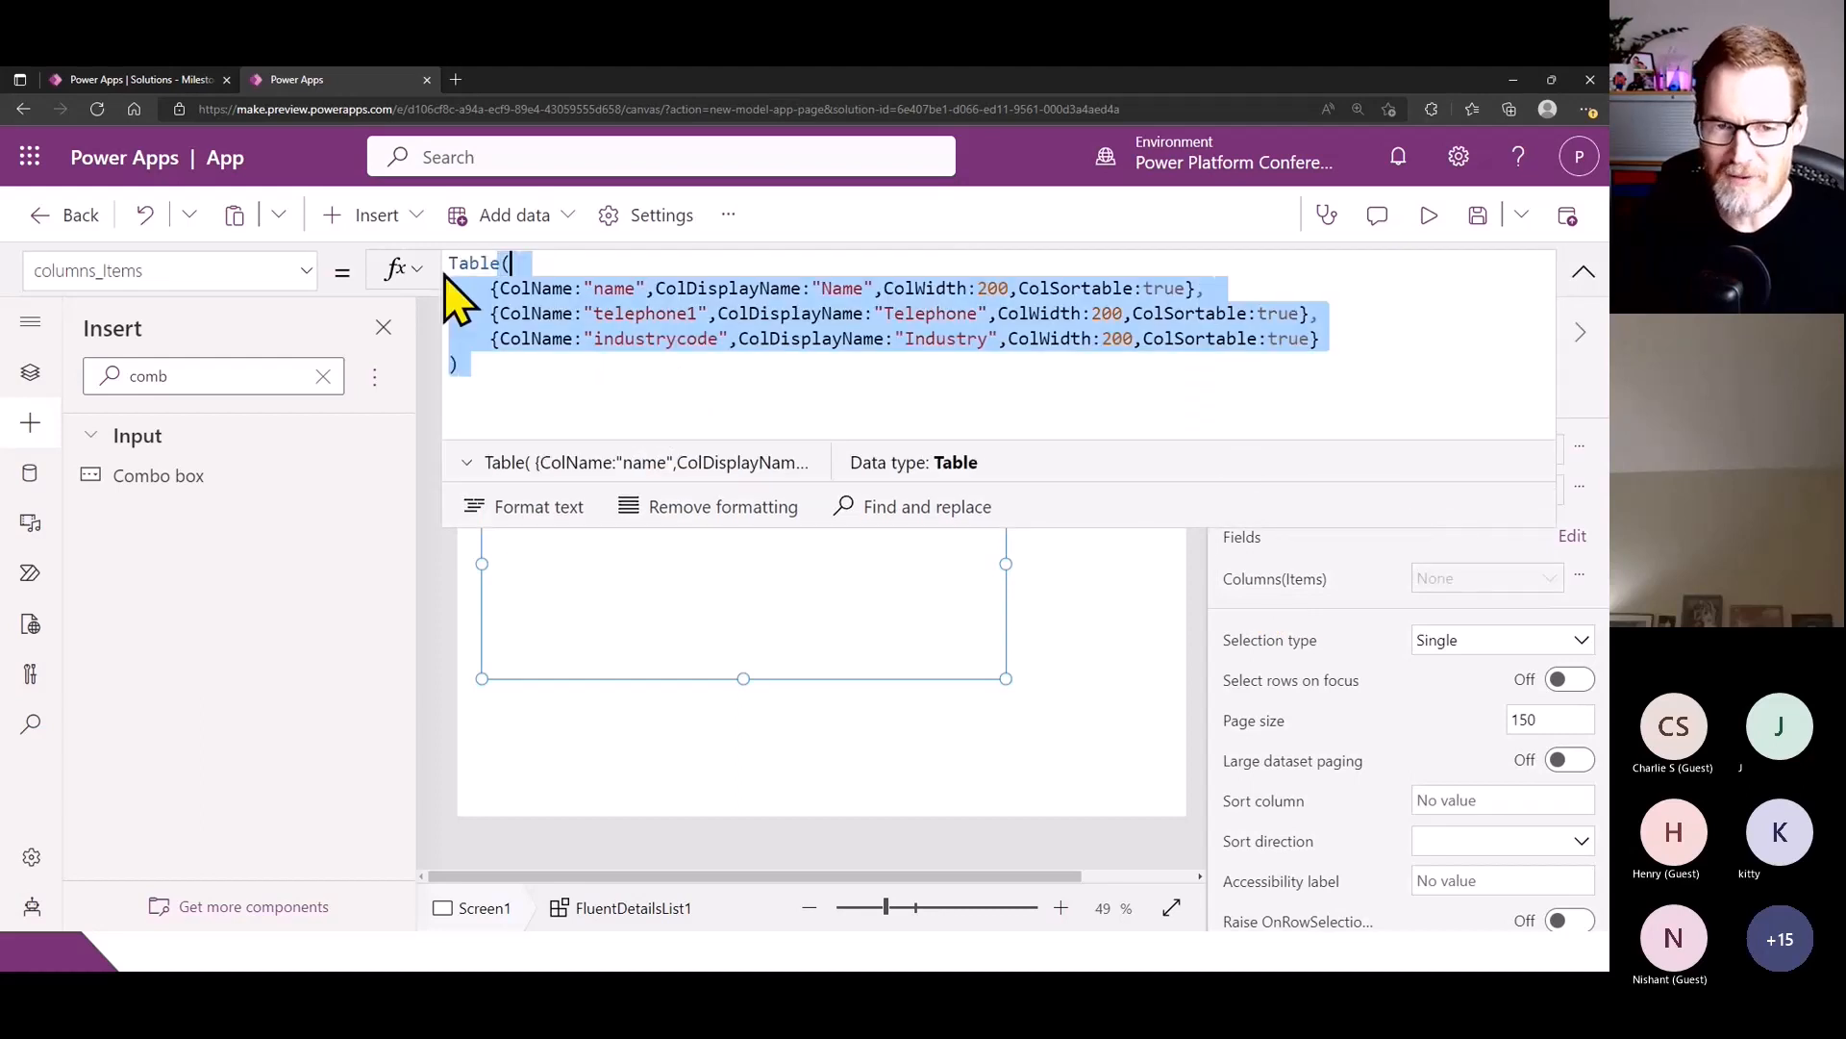
pyautogui.click(565, 385)
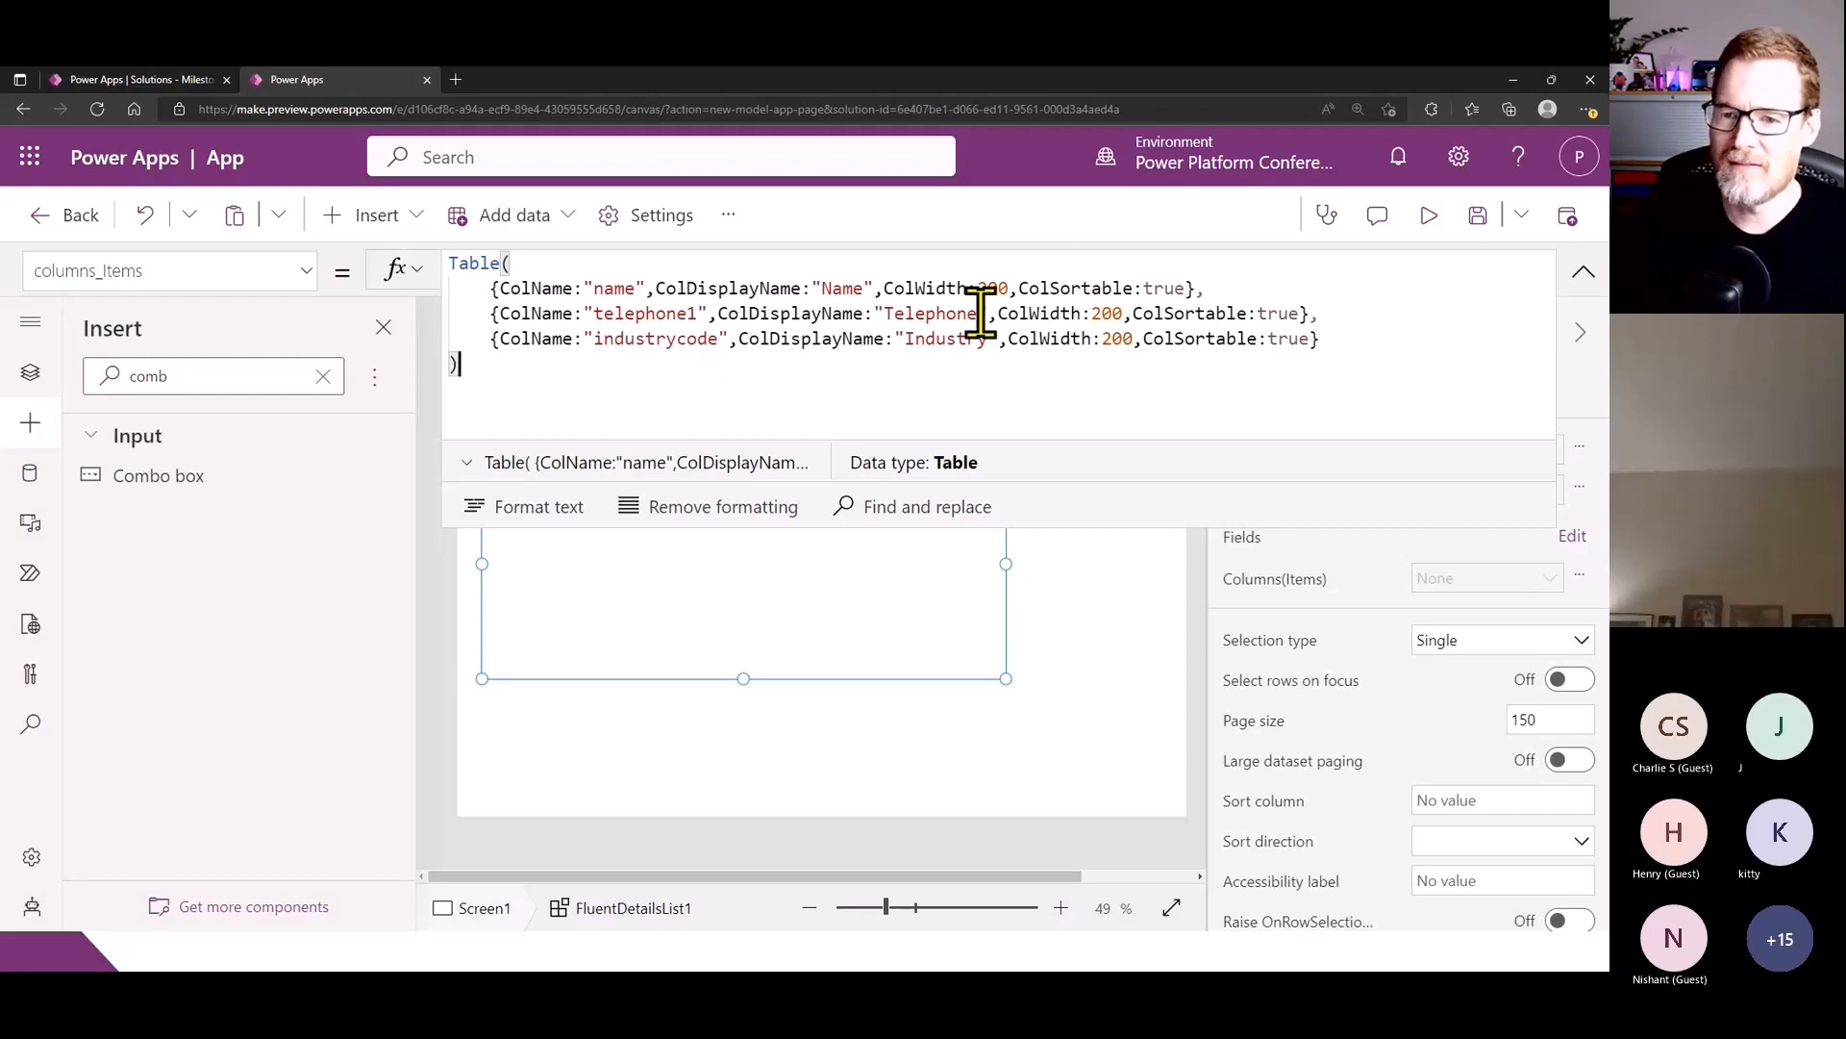
pyautogui.click(1583, 274)
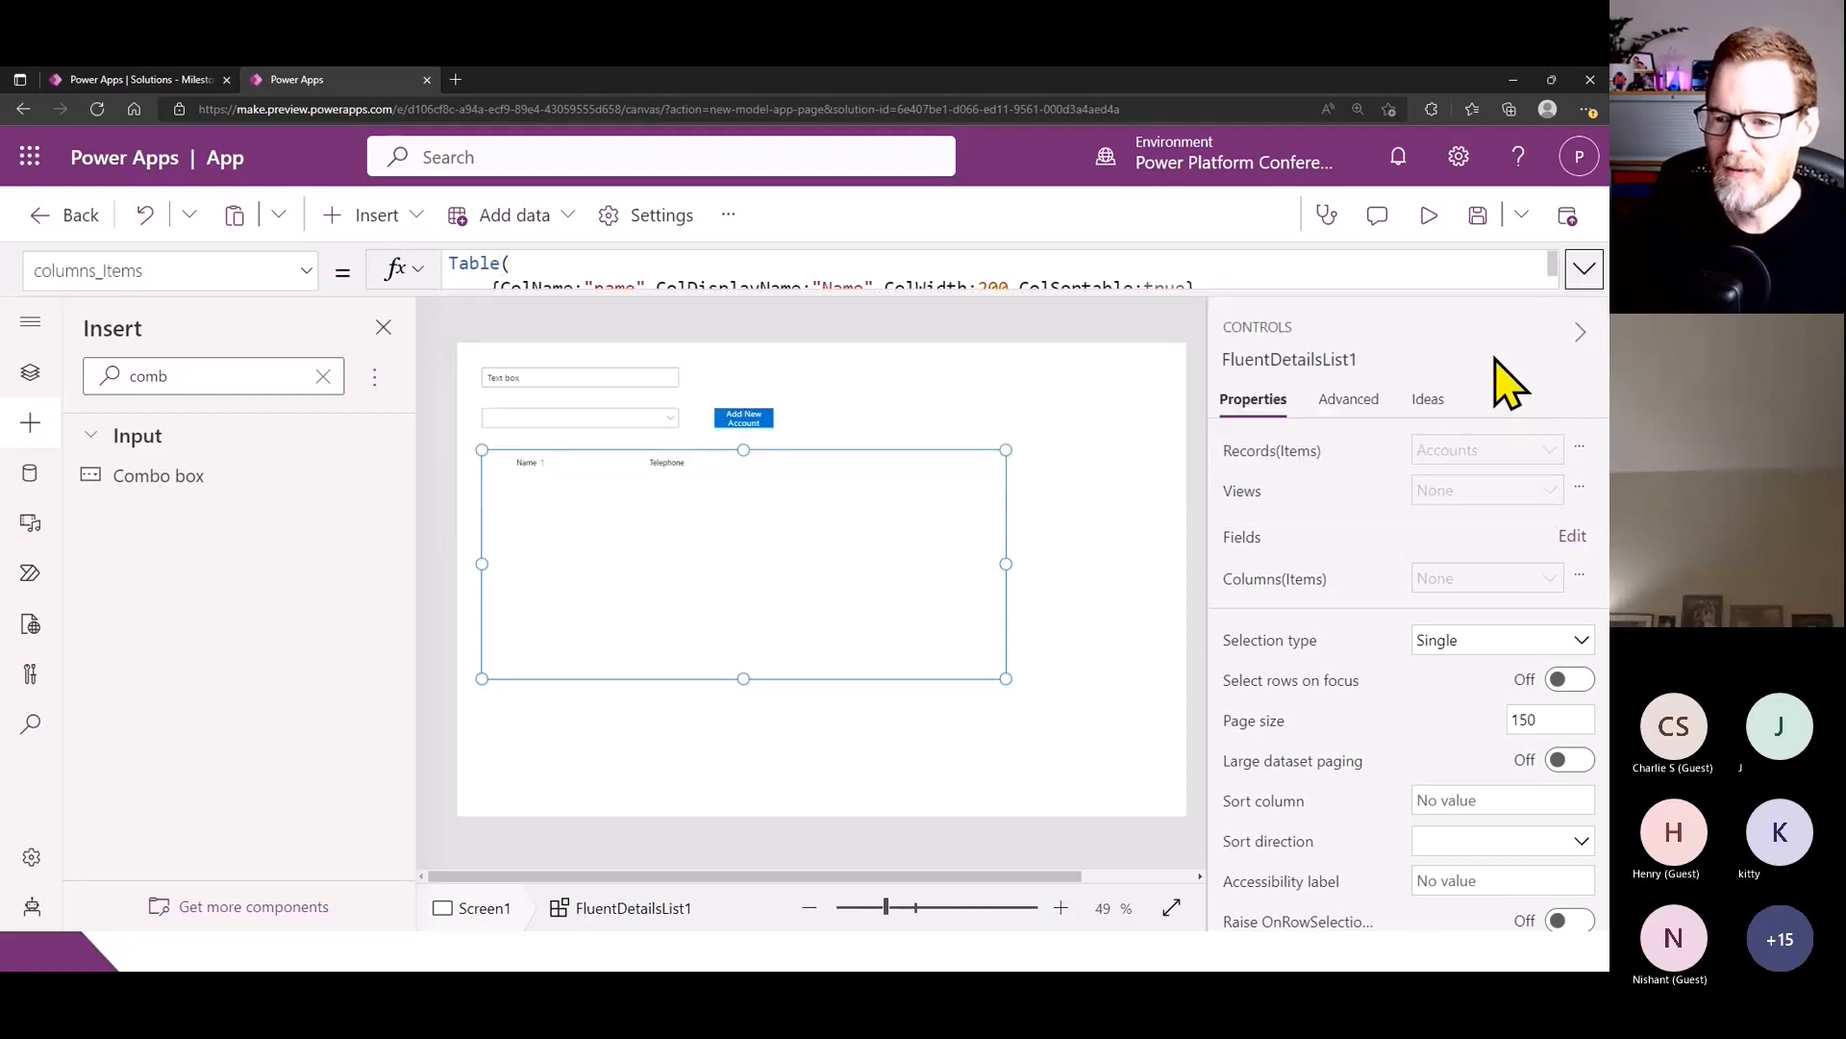
# - Add the Industry field to the details list's fields and reselect the list on the canvas
pyautogui.click(1554, 529)
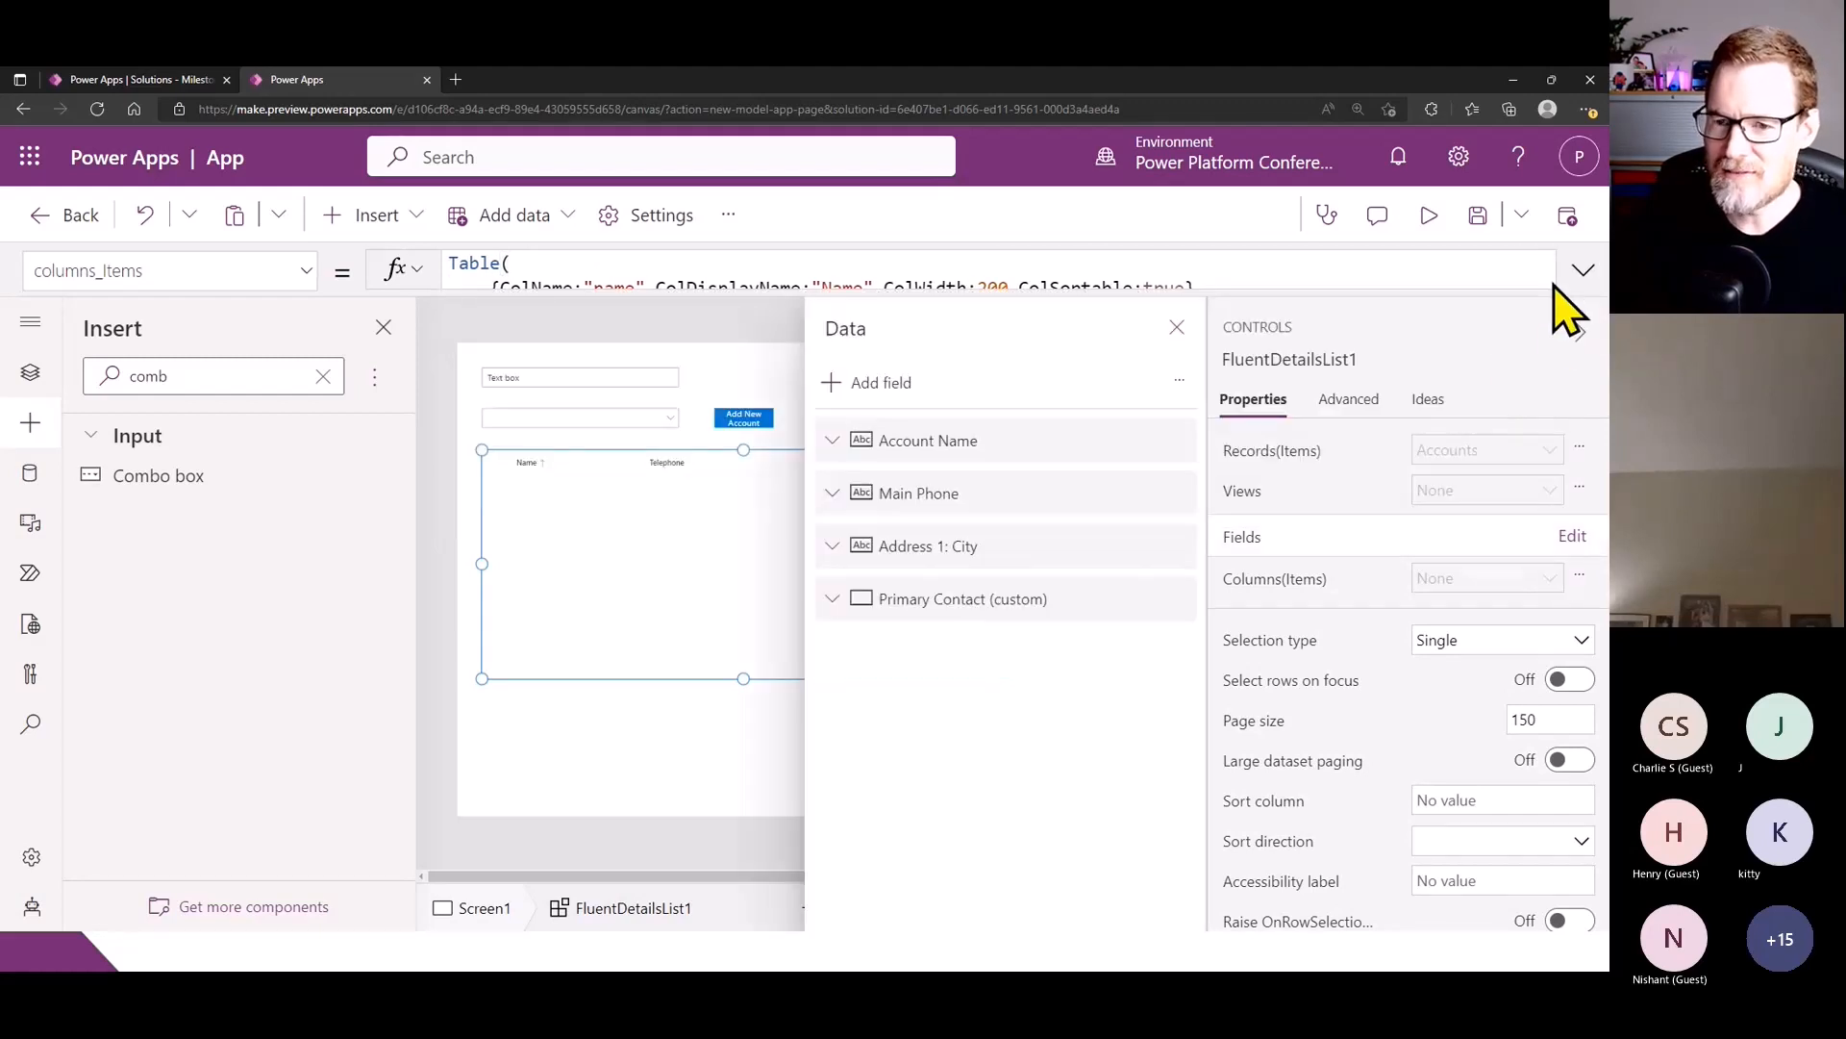
pyautogui.click(871, 389)
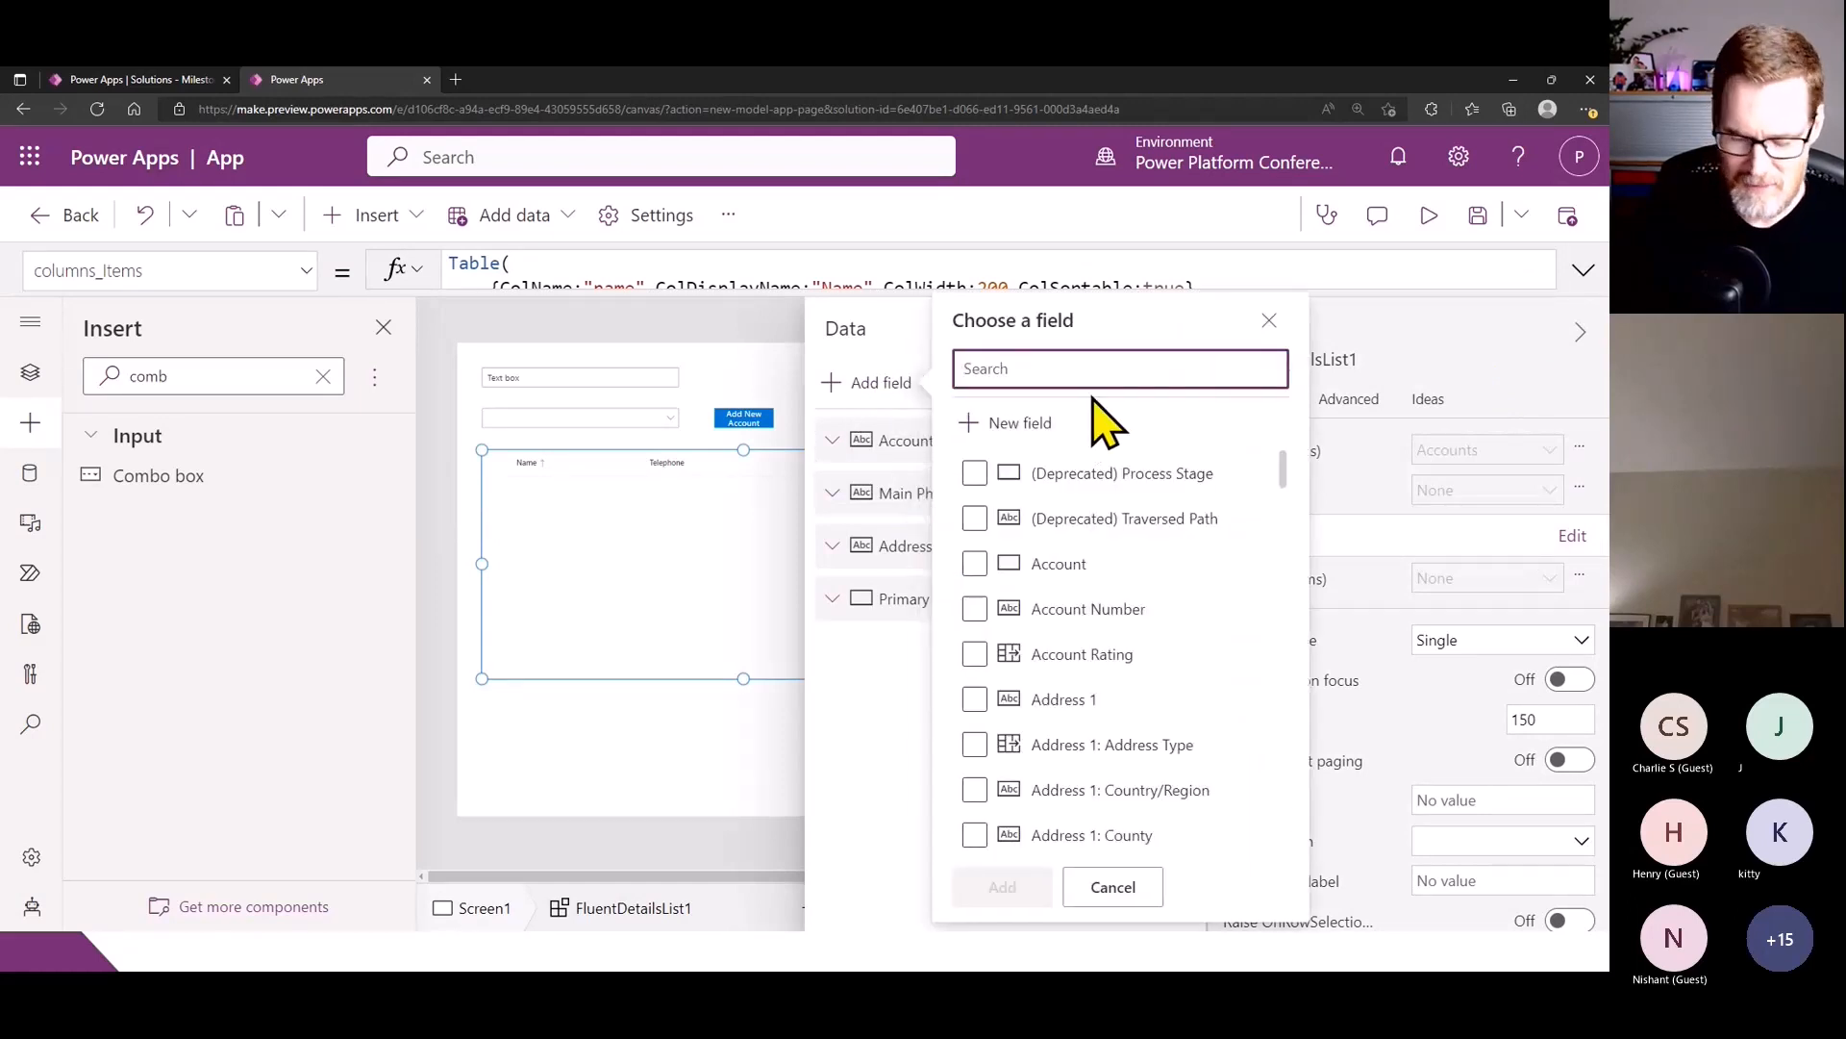
pyautogui.write('ind')
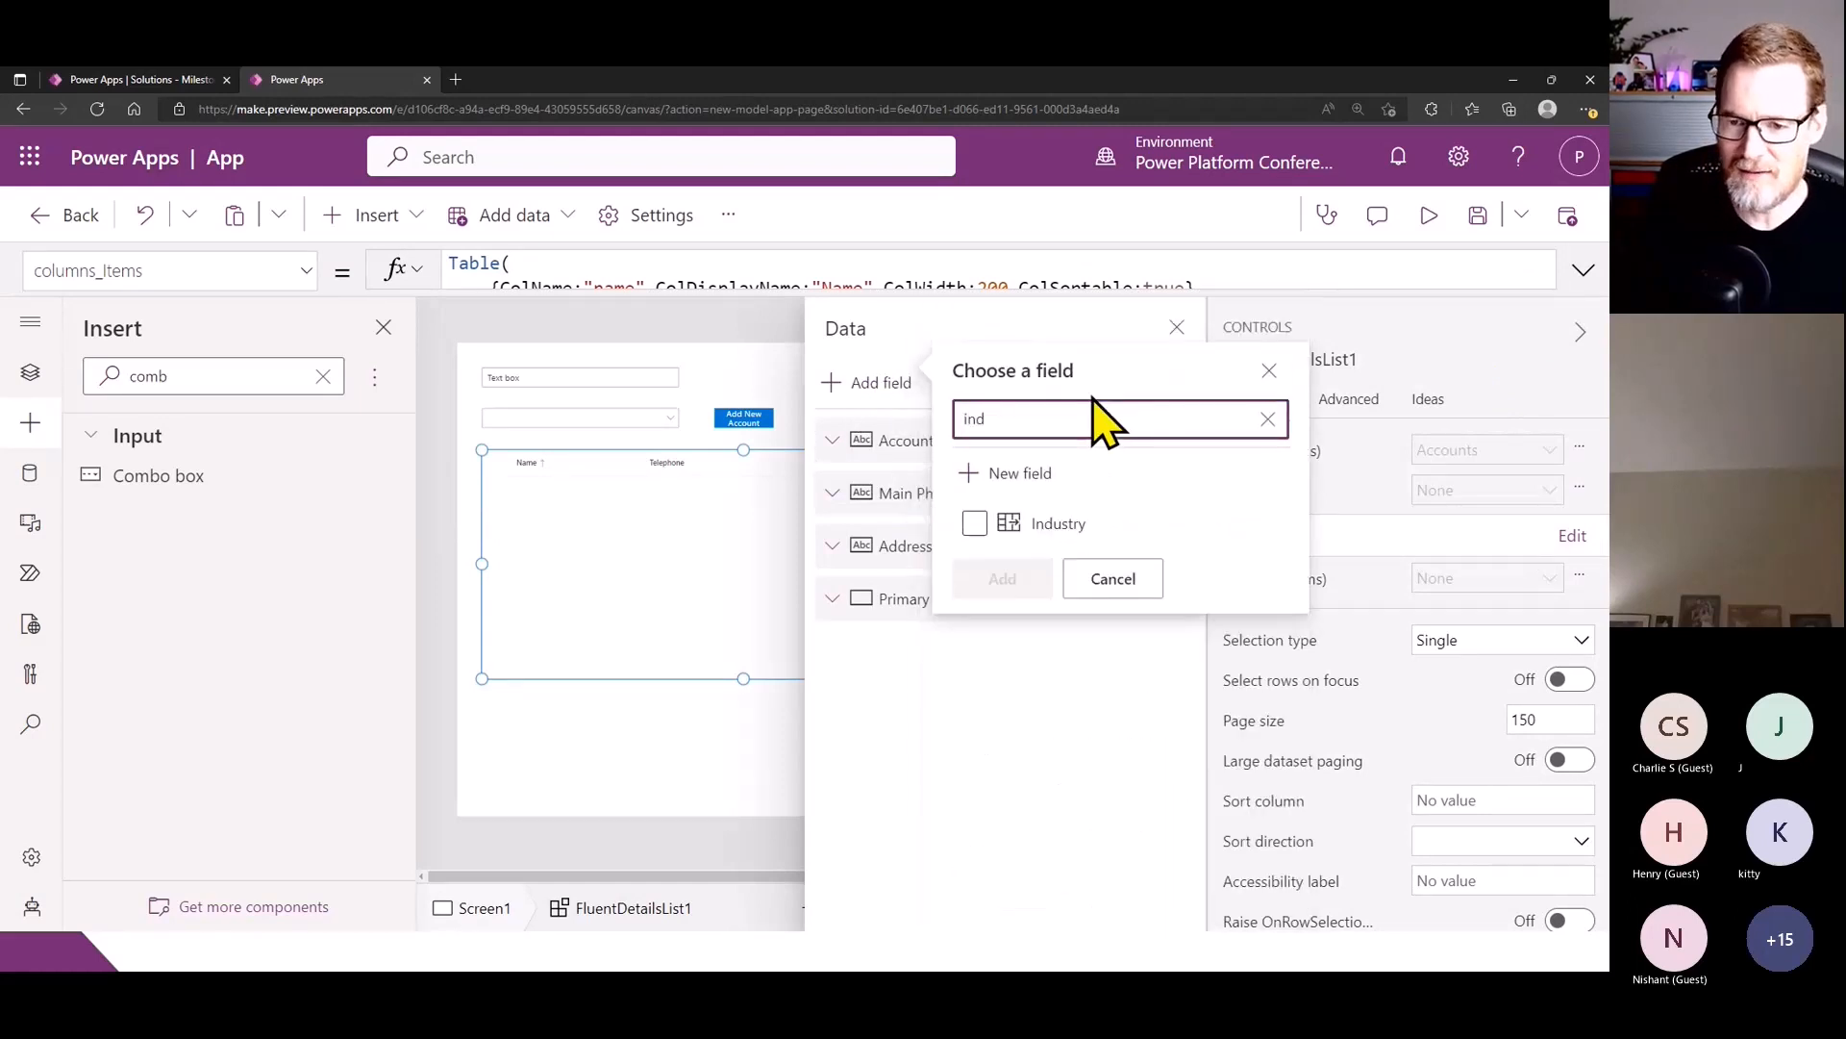
pyautogui.click(1000, 524)
pyautogui.click(1001, 577)
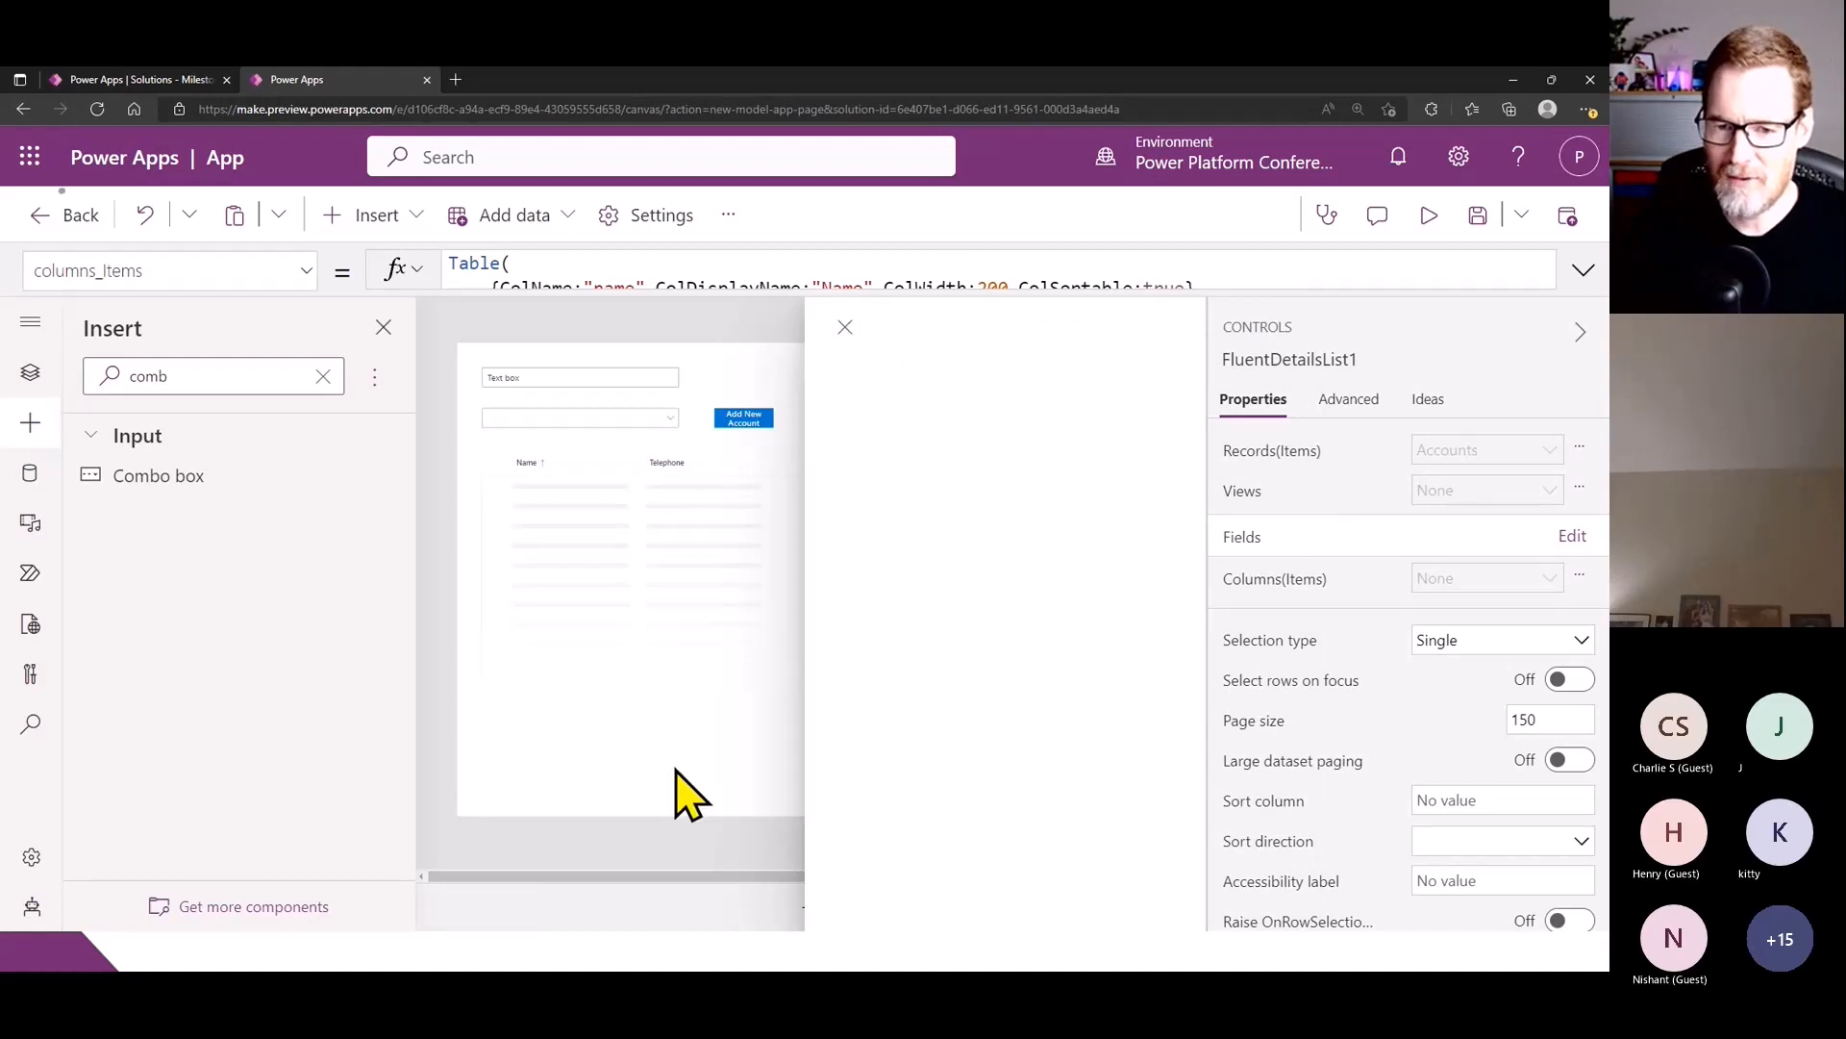
pyautogui.click(680, 783)
pyautogui.click(813, 564)
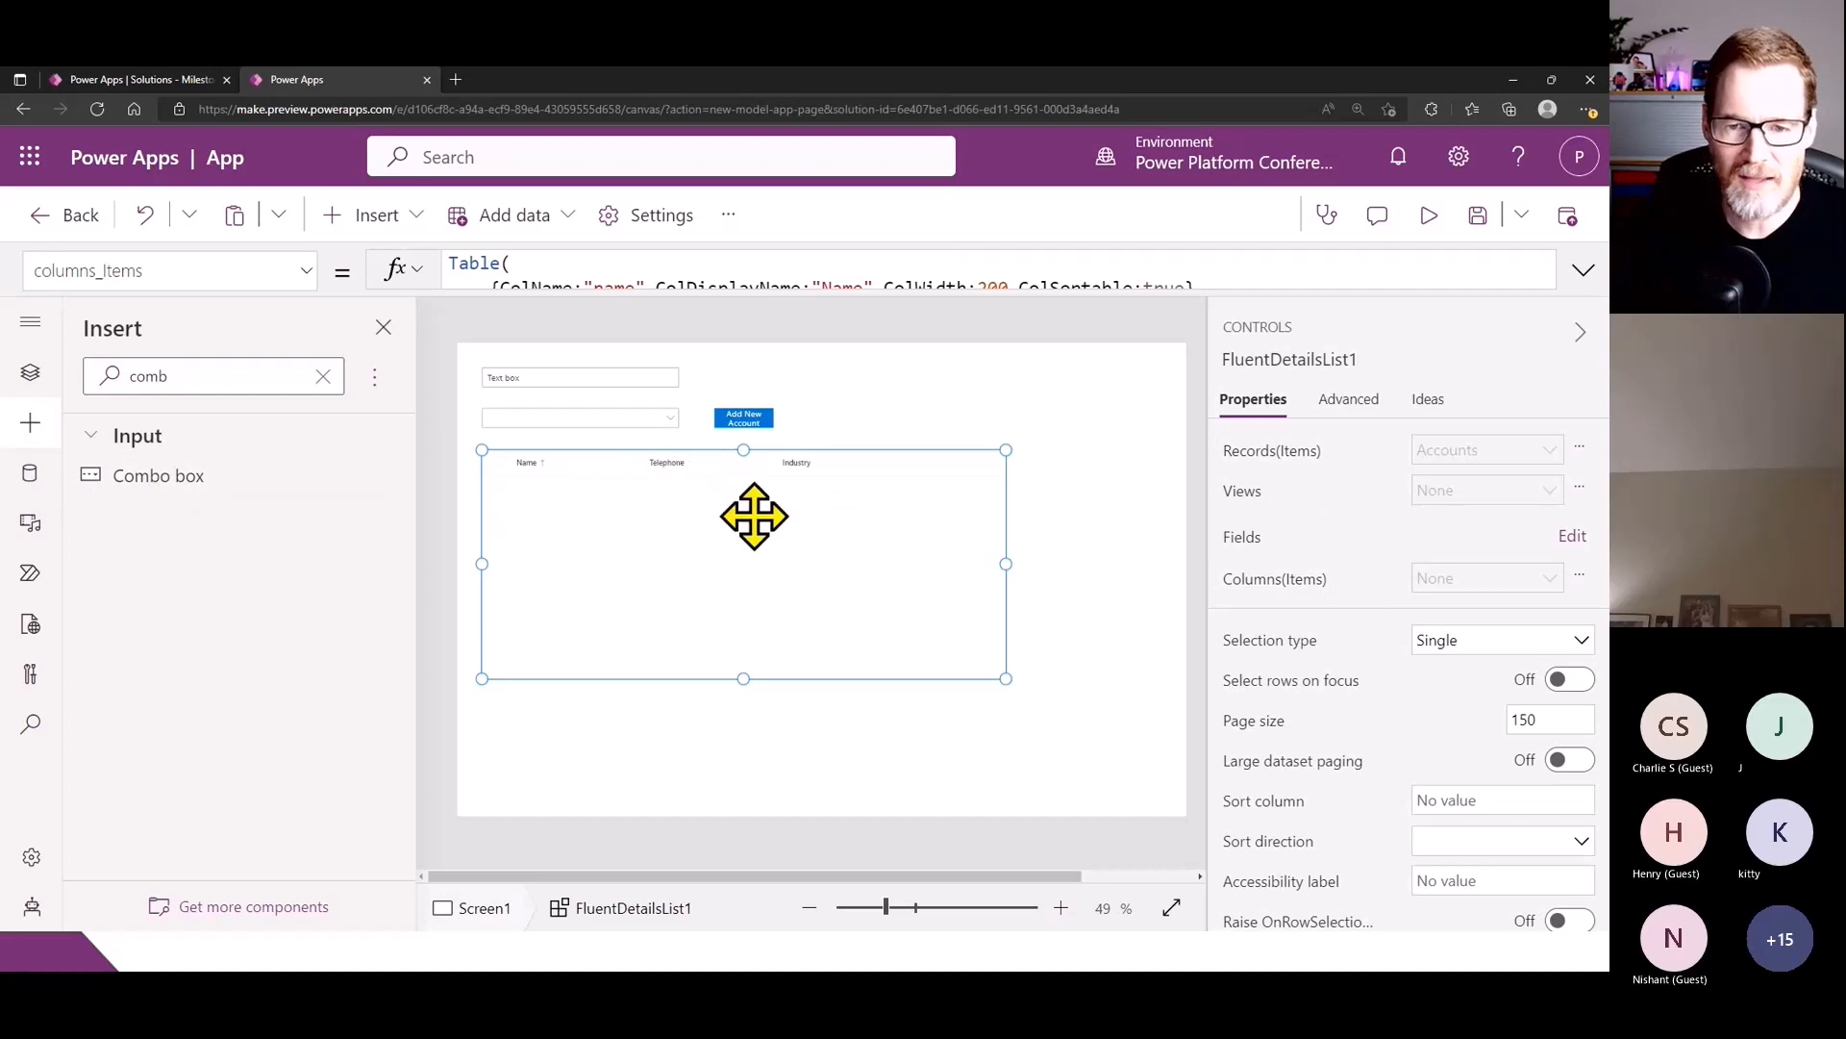
# - Review the columns formula, then correct the EndsWith text in the list's Items formula to "(sample)" and shrink the formula editor
pyautogui.click(1582, 271)
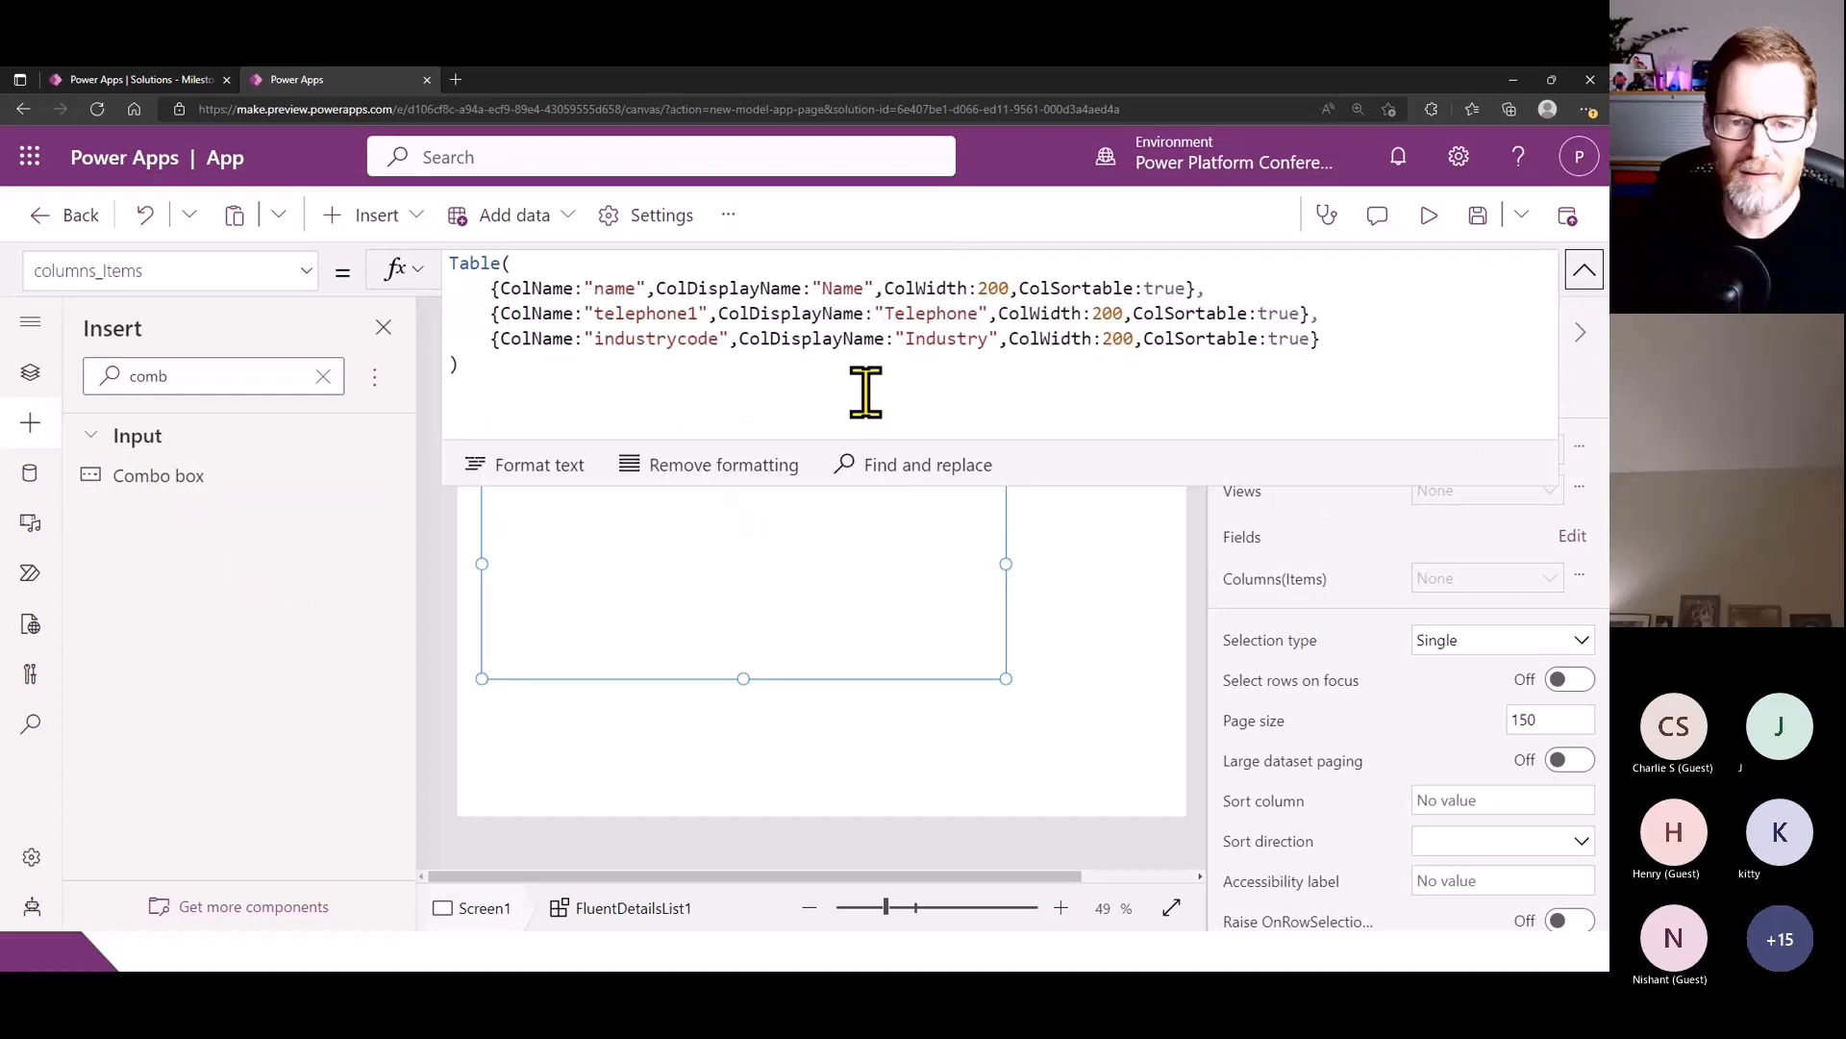
pyautogui.click(1582, 279)
pyautogui.click(1295, 448)
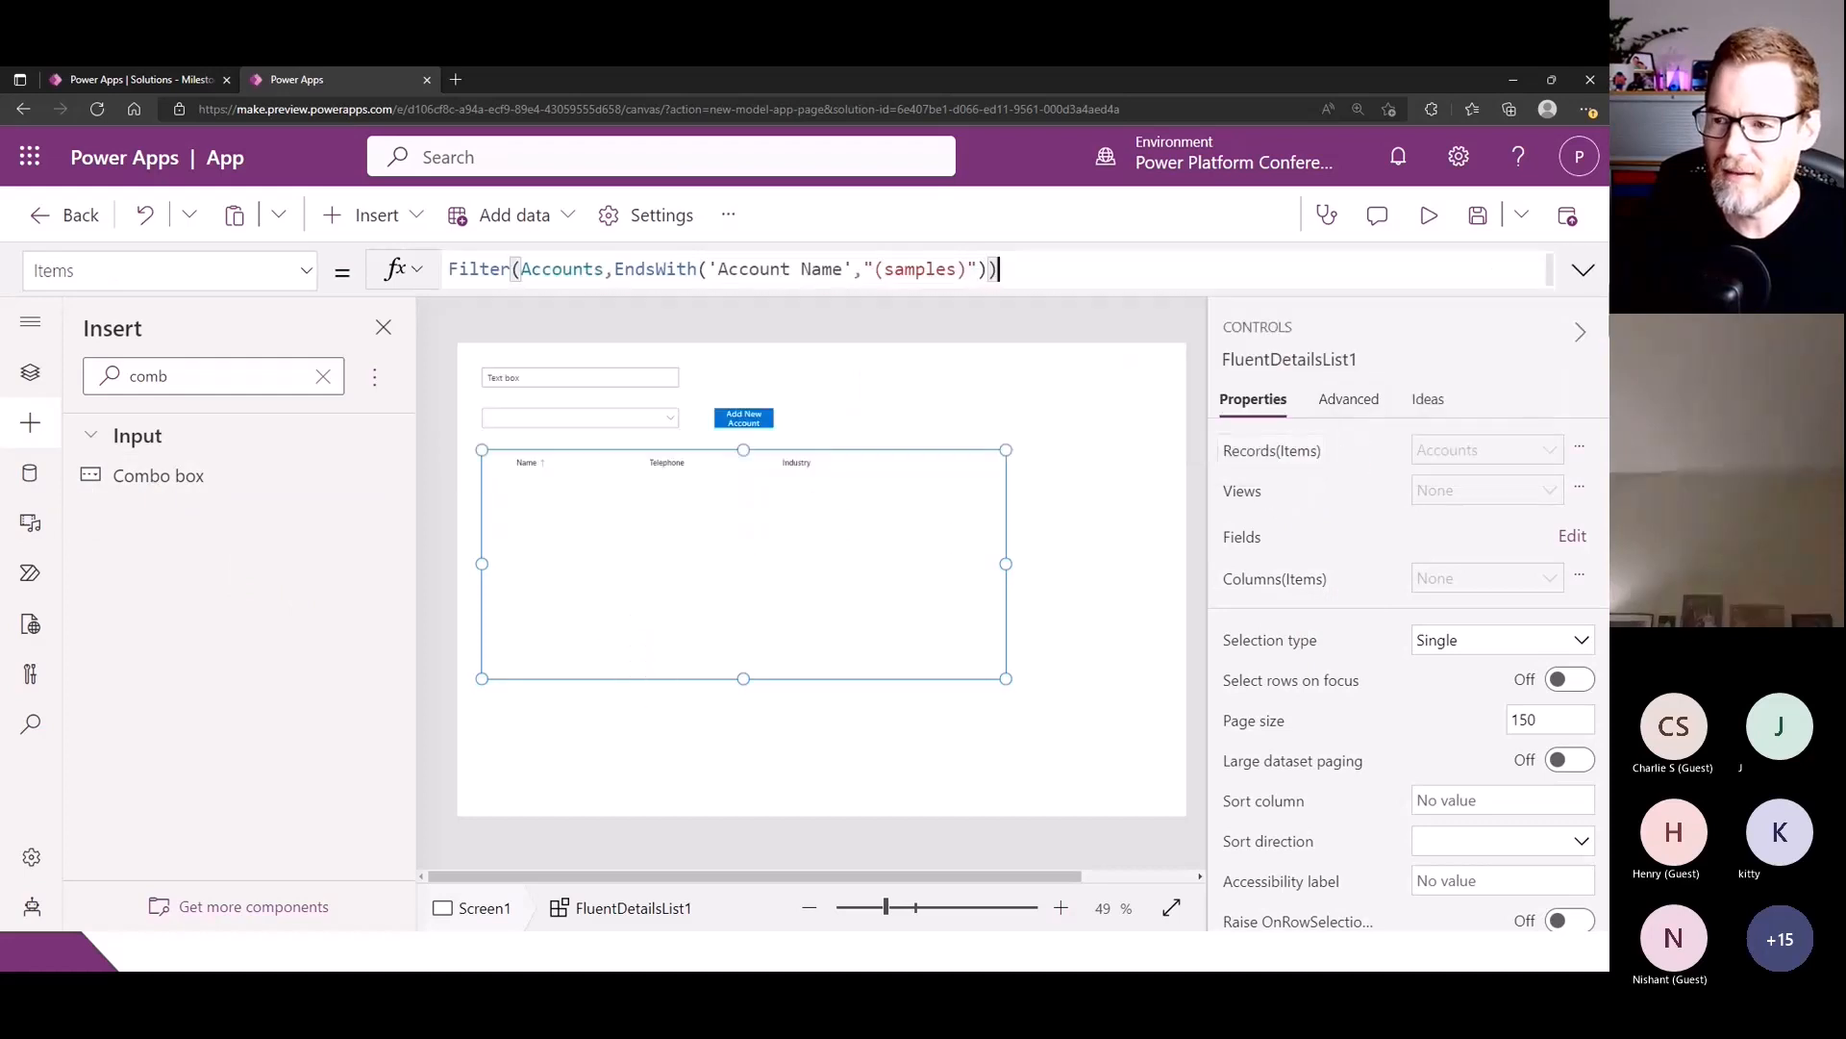
pyautogui.click(1582, 271)
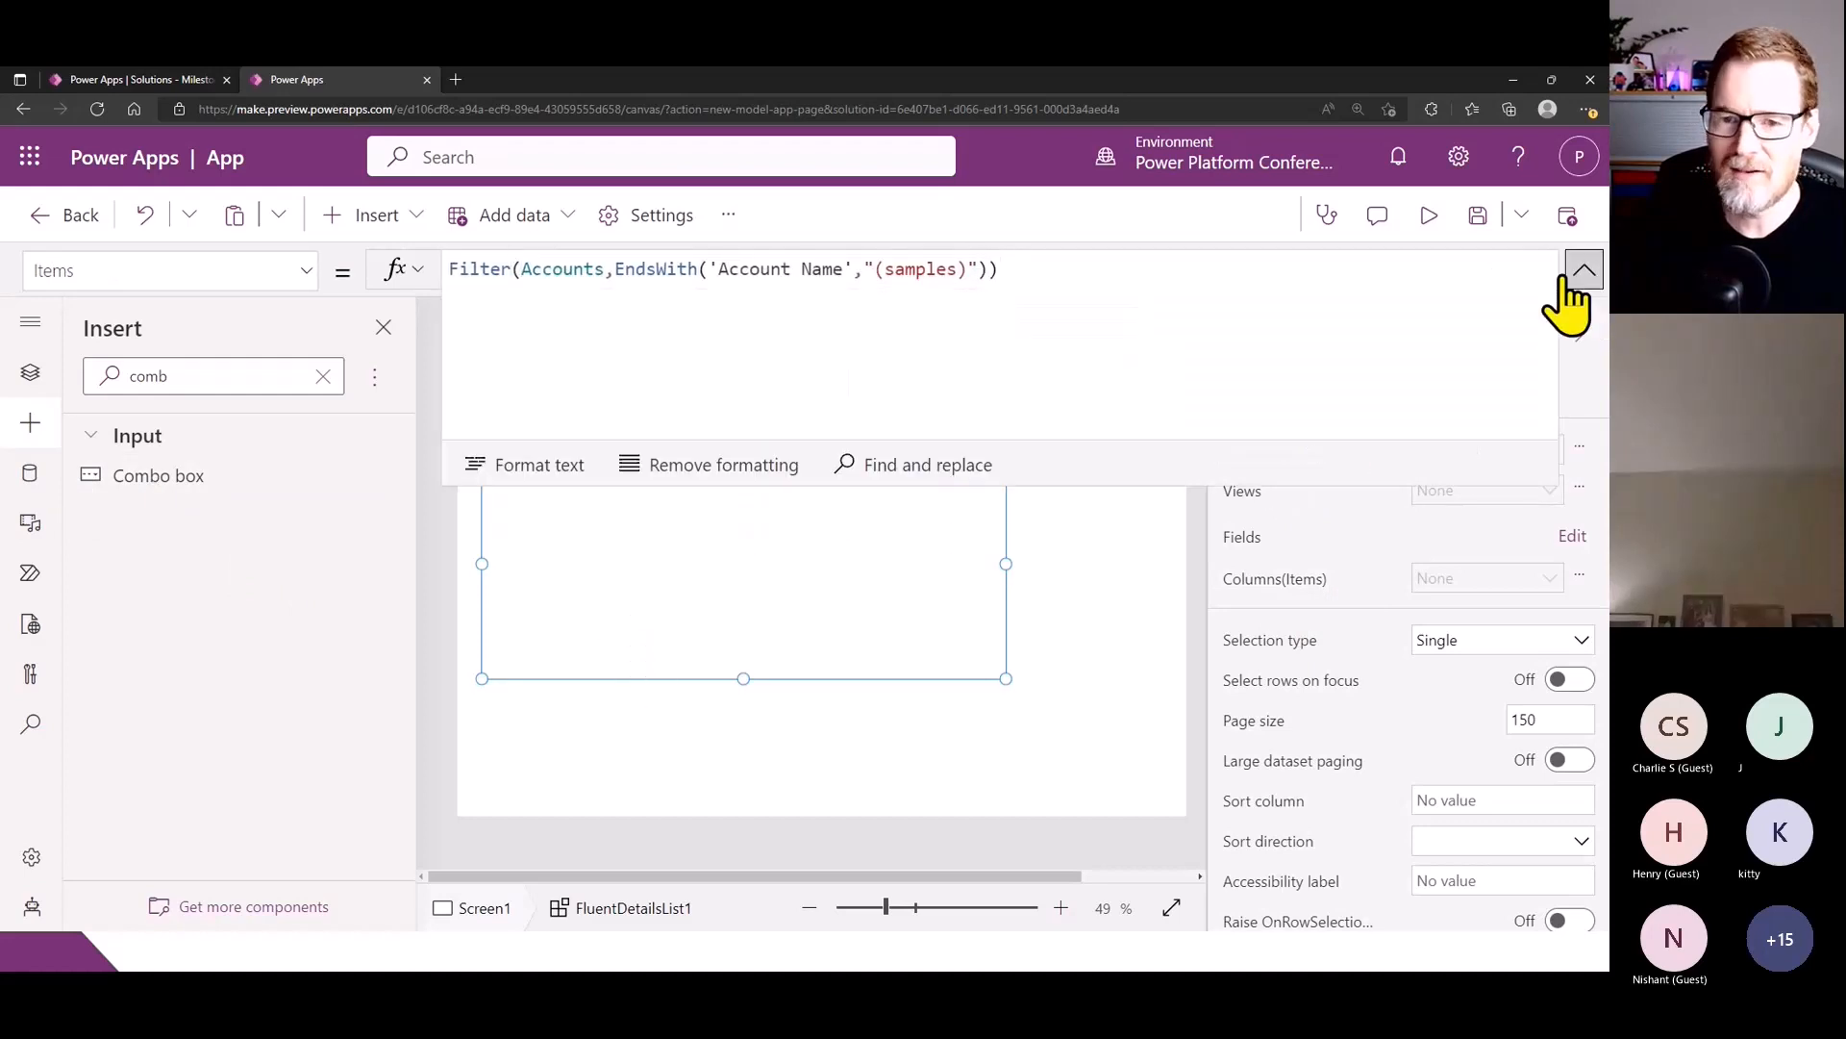
pyautogui.click(981, 274)
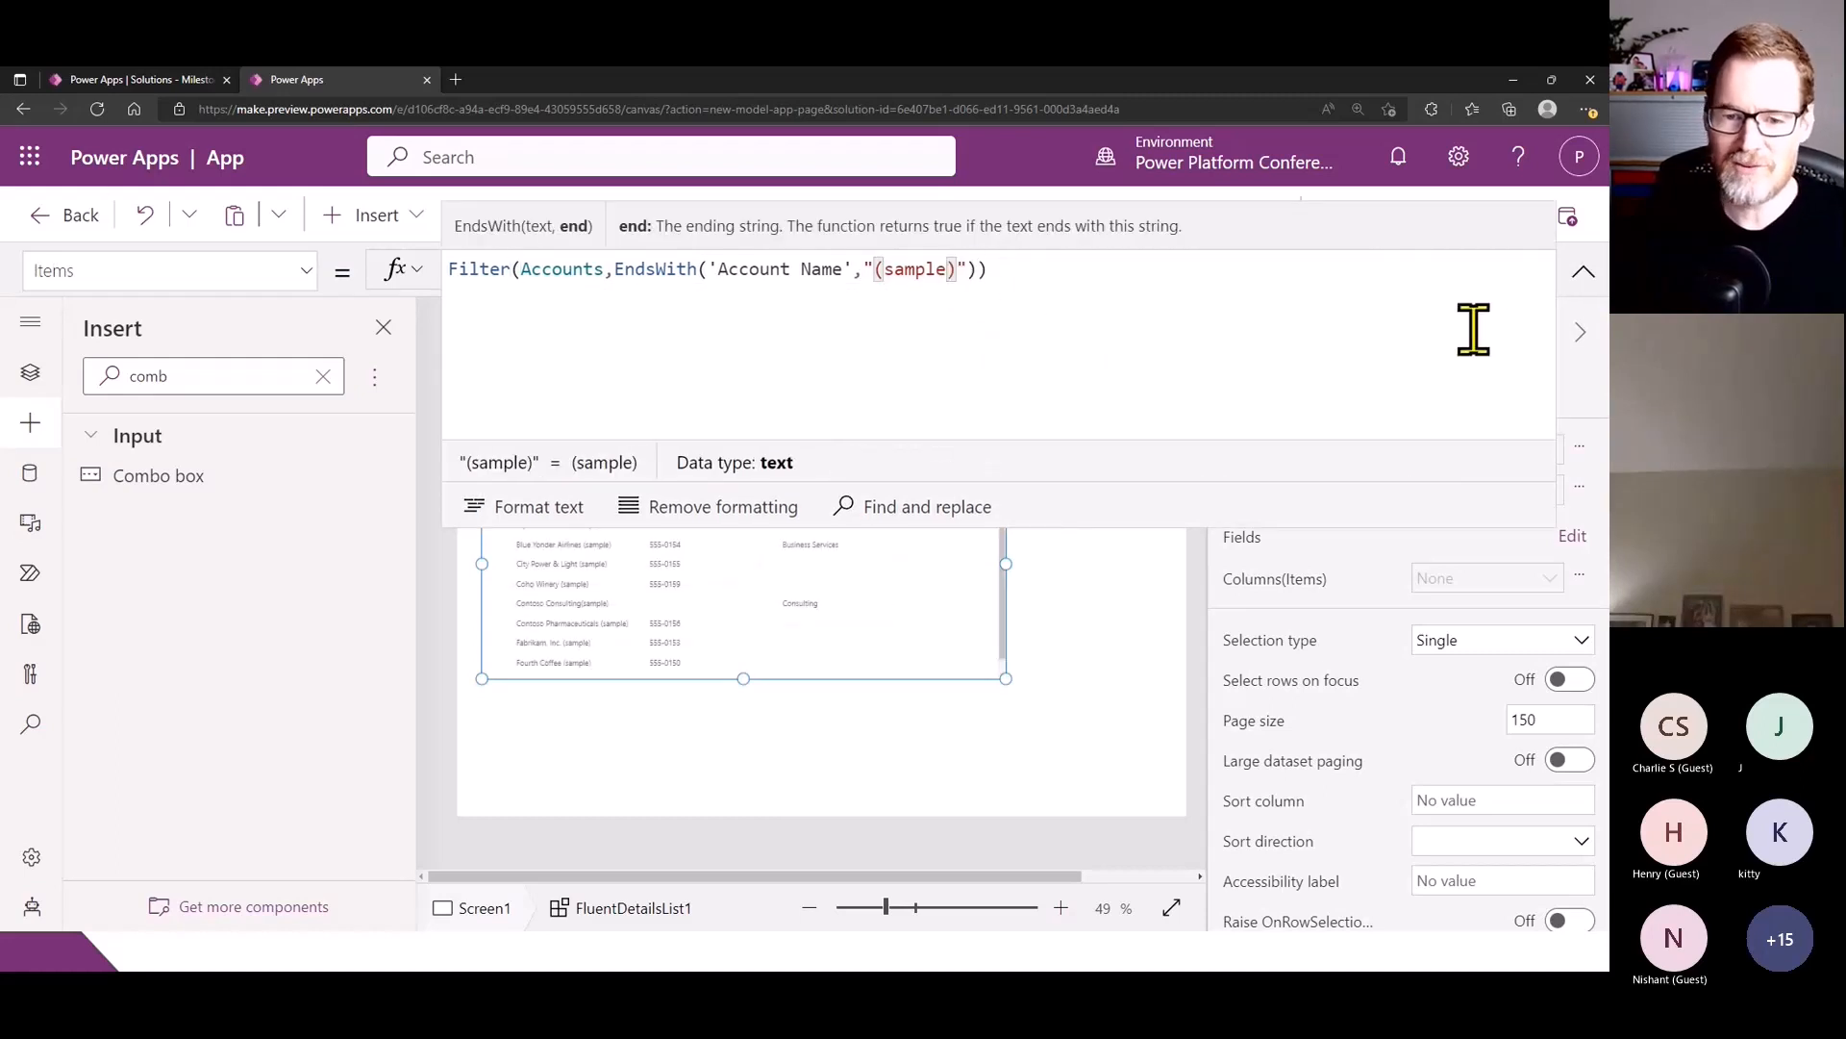
pyautogui.moveTo(1495, 524); pyautogui.dragTo(1480, 350)
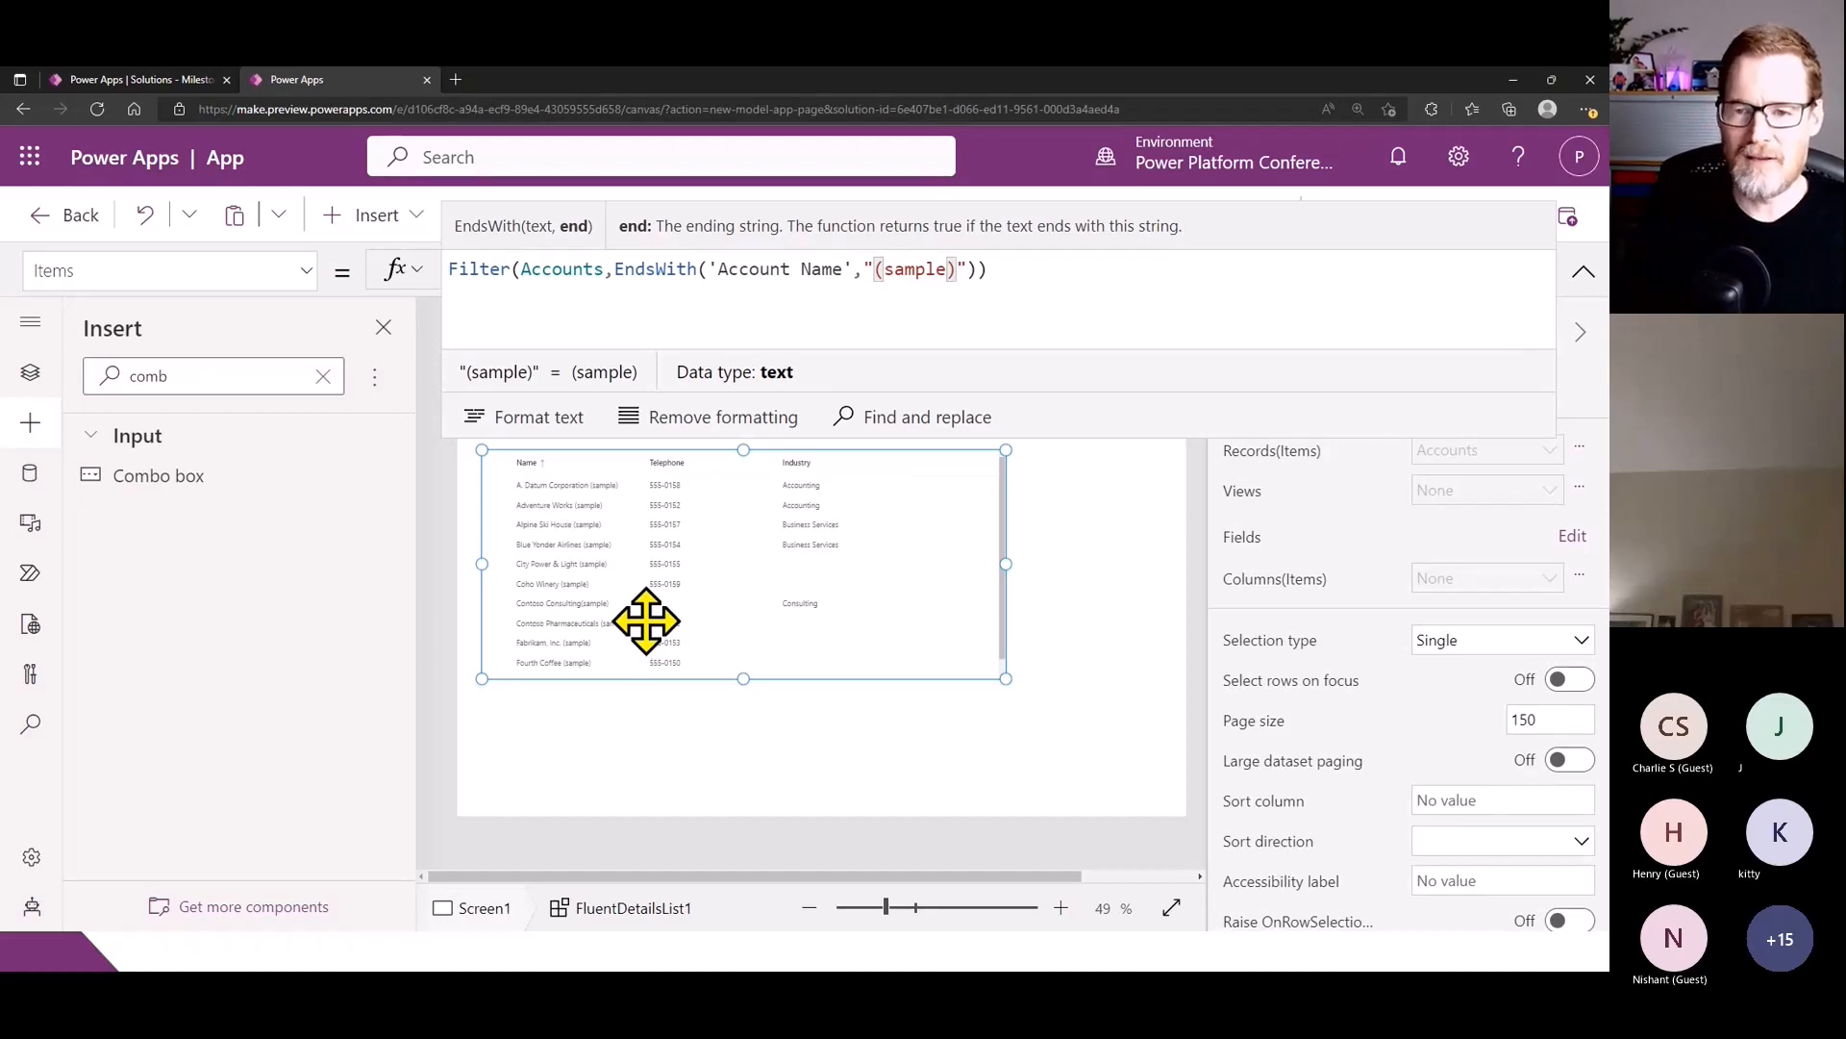
# - Delete the last characters of the EndsWith text, retype it as "(sample)", and collapse the formula editor
pyautogui.press('BackSpace')
pyautogui.press('BackSpace')
pyautogui.press('BackSpace')
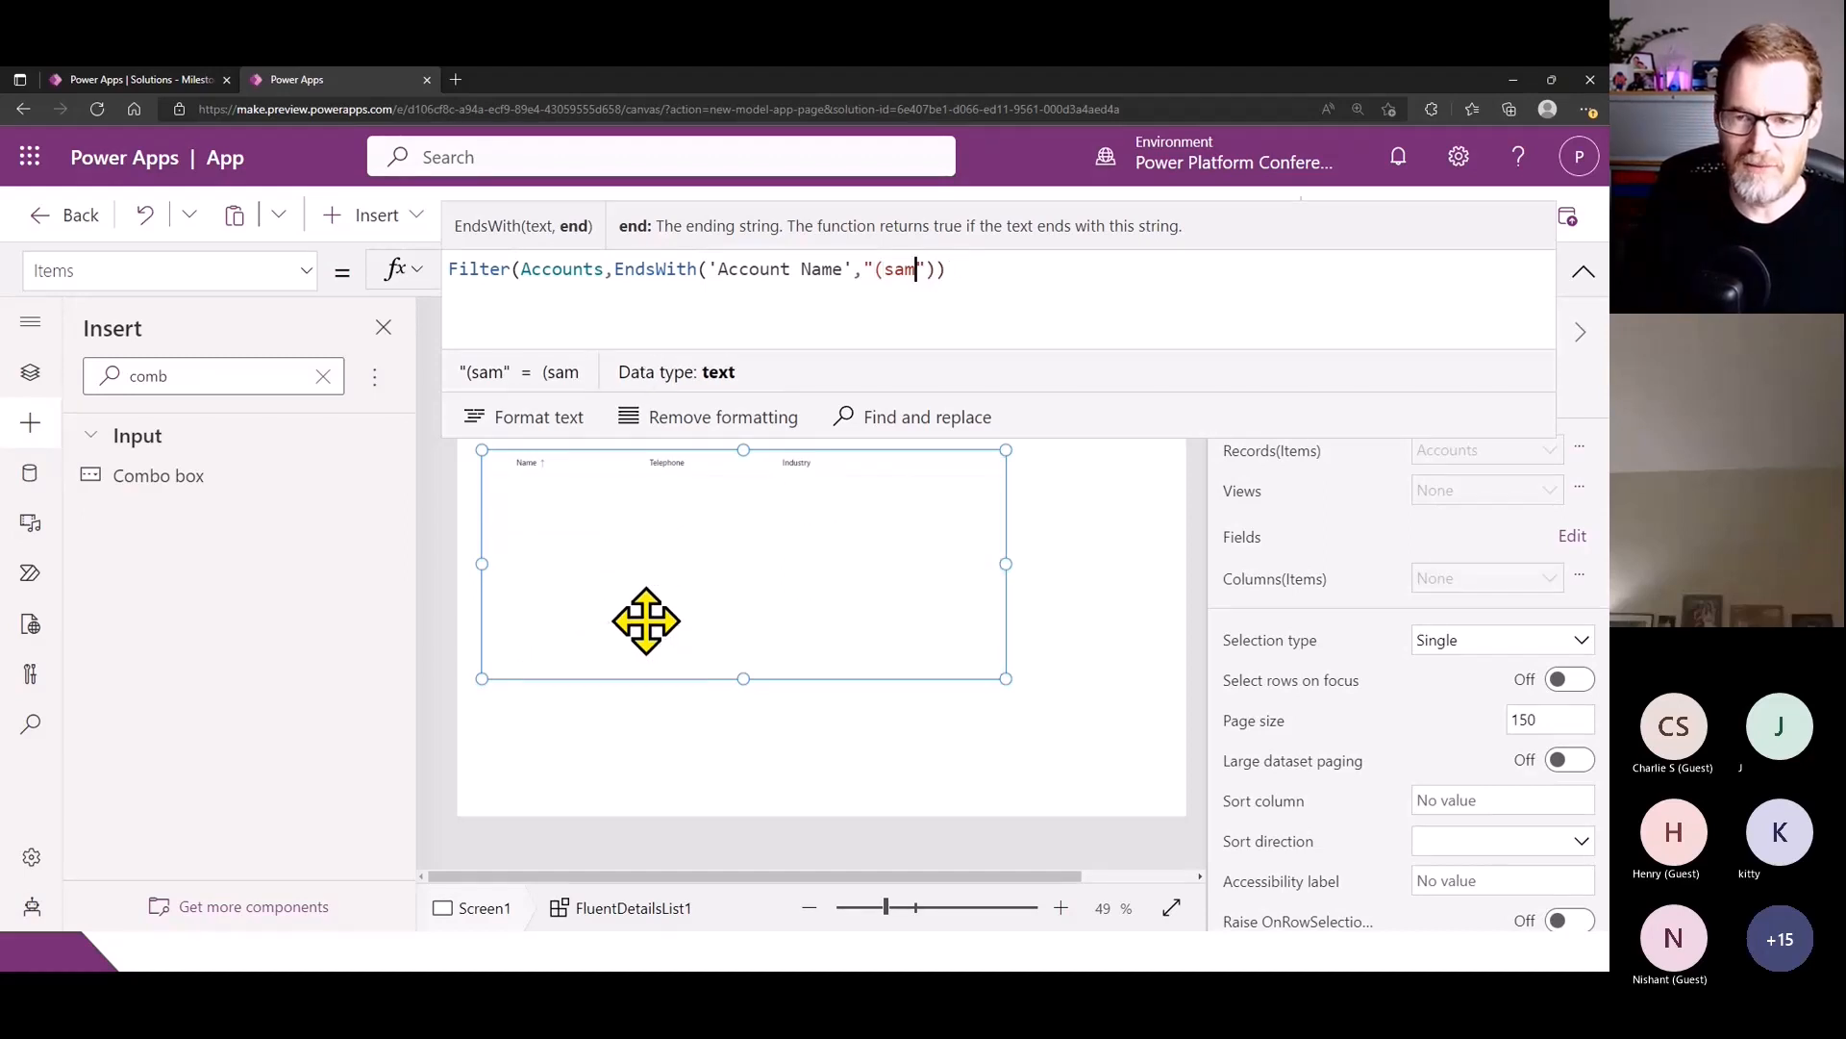
pyautogui.write('am')
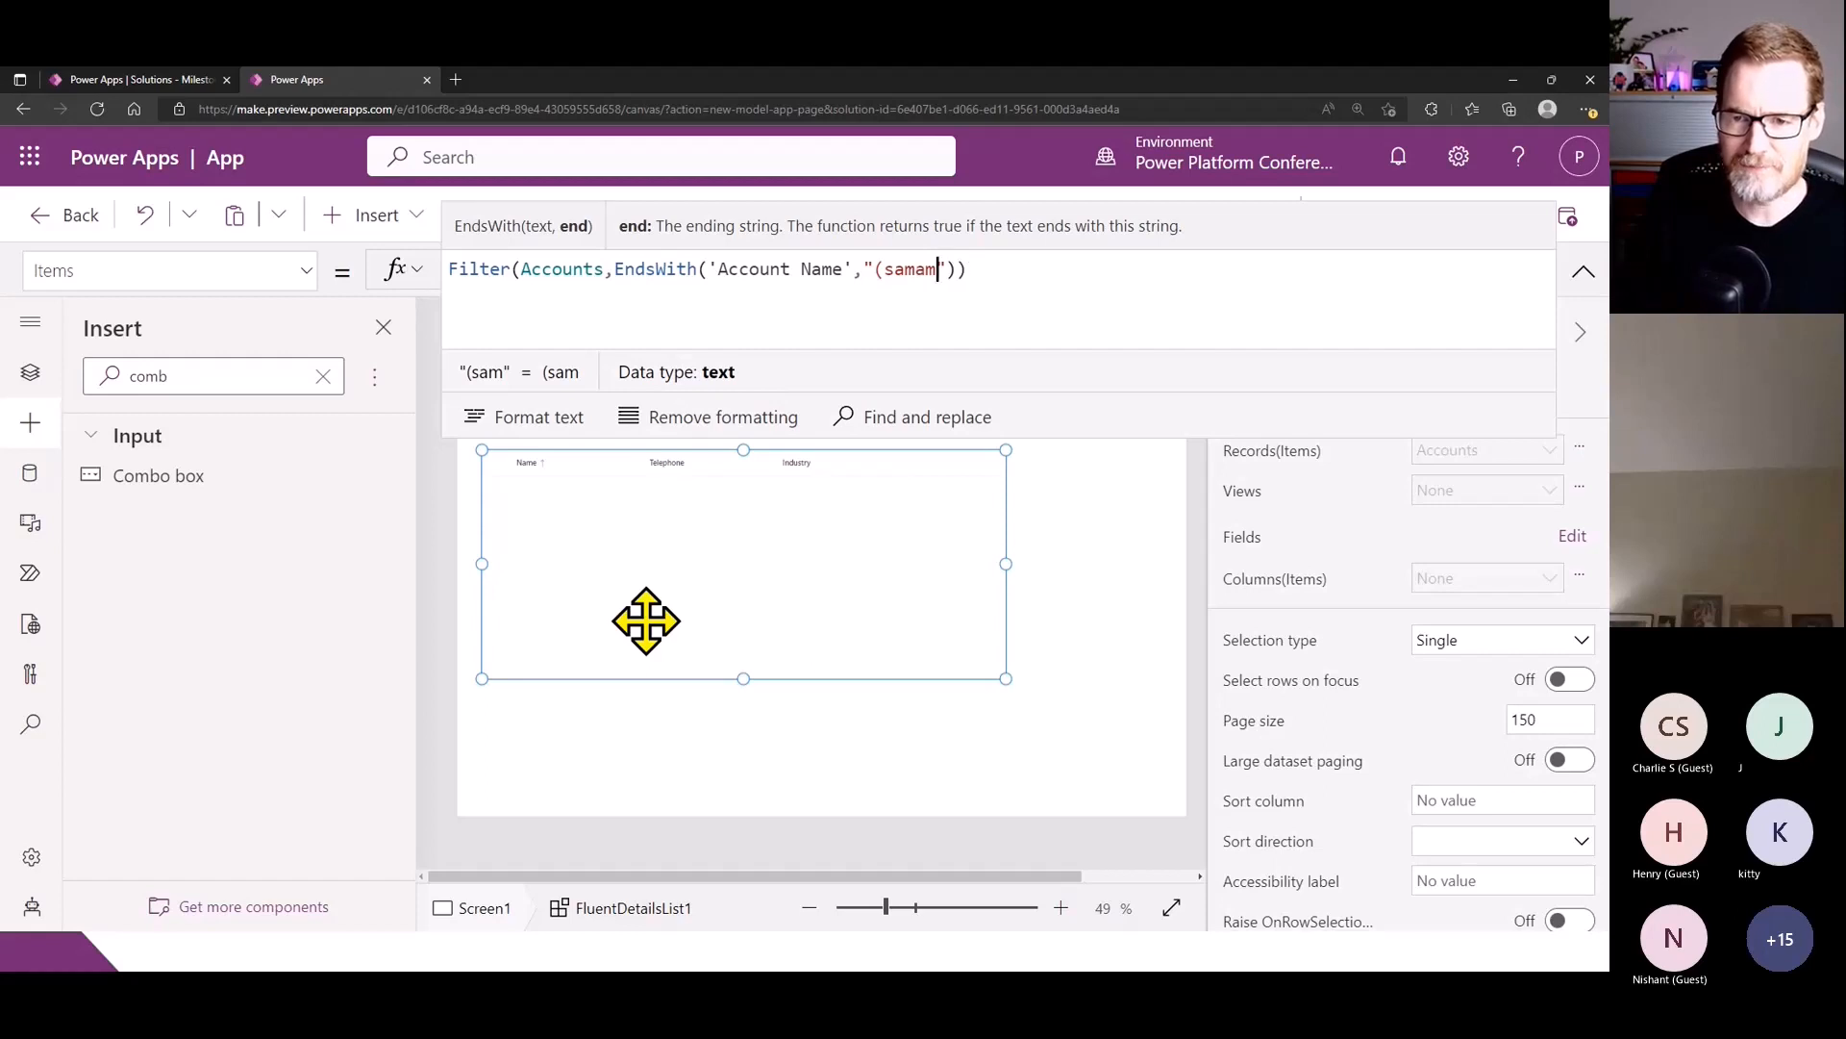
pyautogui.press('BackSpace')
pyautogui.press('BackSpace')
pyautogui.write('ple')
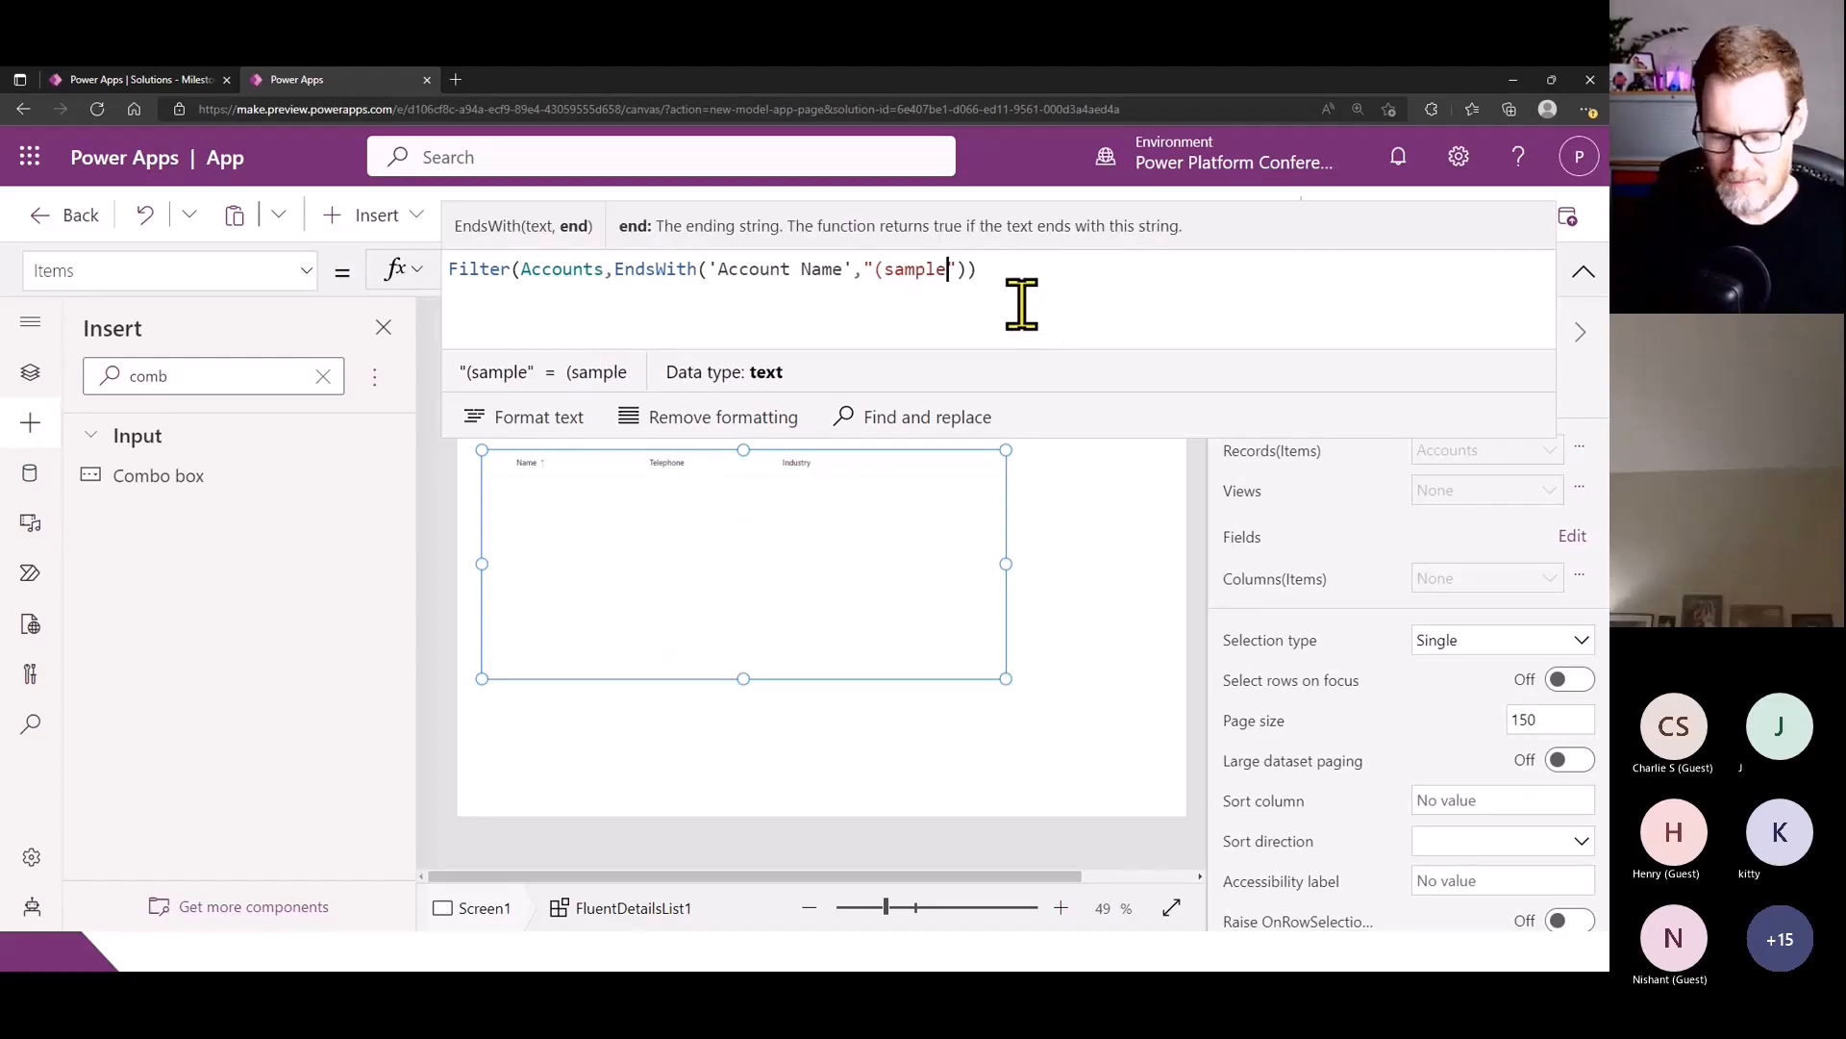
pyautogui.write(')')
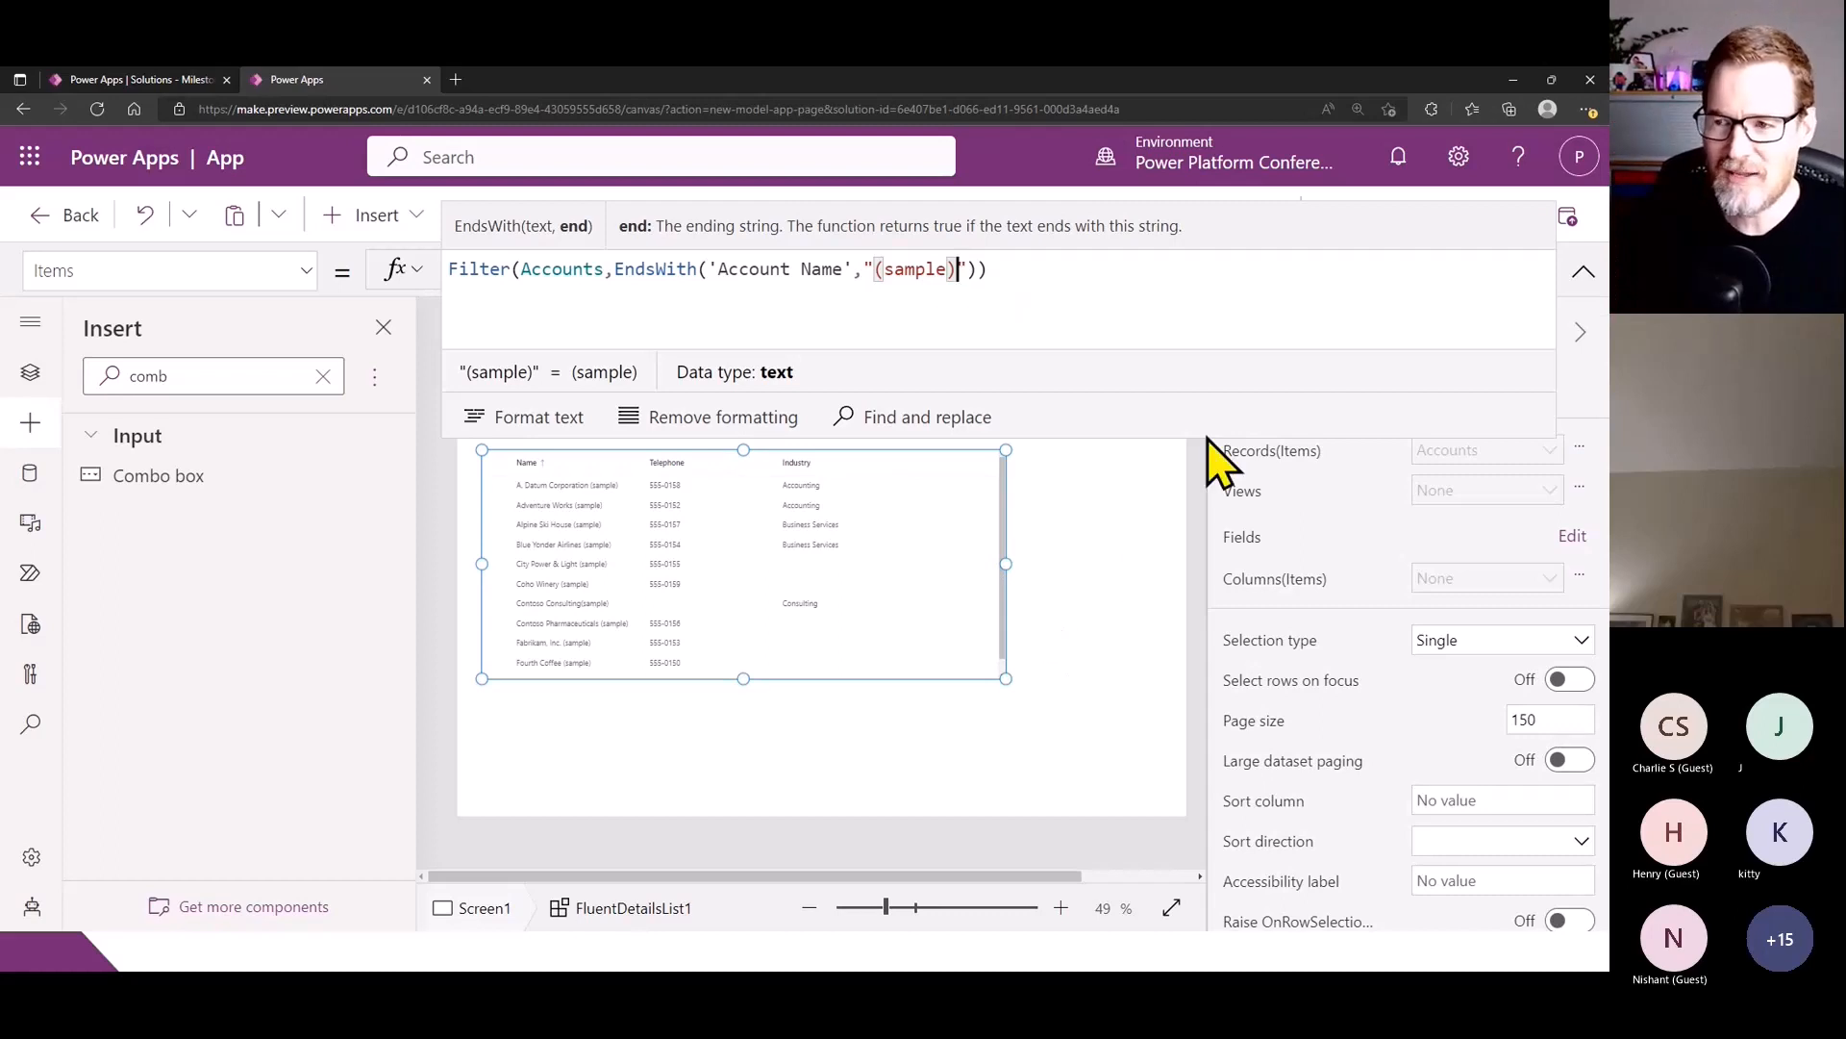
pyautogui.click(1583, 272)
# - Preview the app and test sorting the accounts list by Industry, Telephone and Name, ending with Telephone ascending, then close the preview
pyautogui.click(1429, 217)
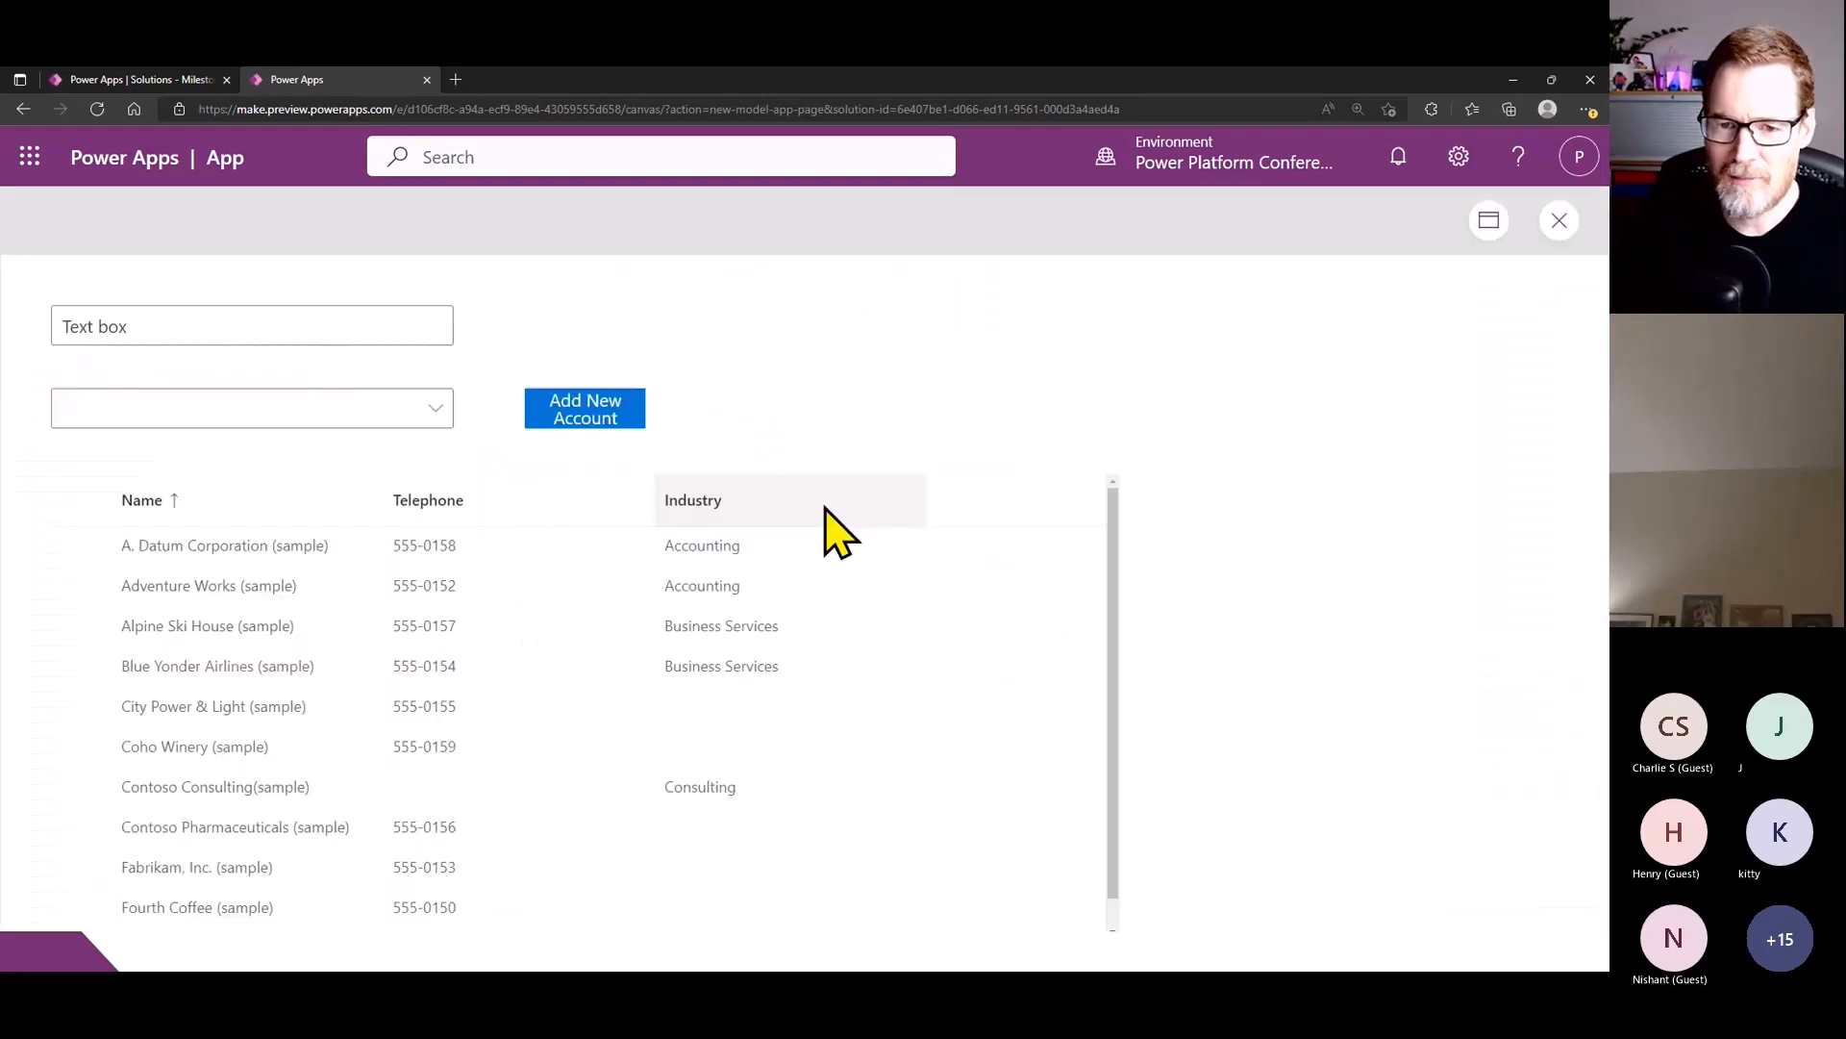
pyautogui.click(717, 507)
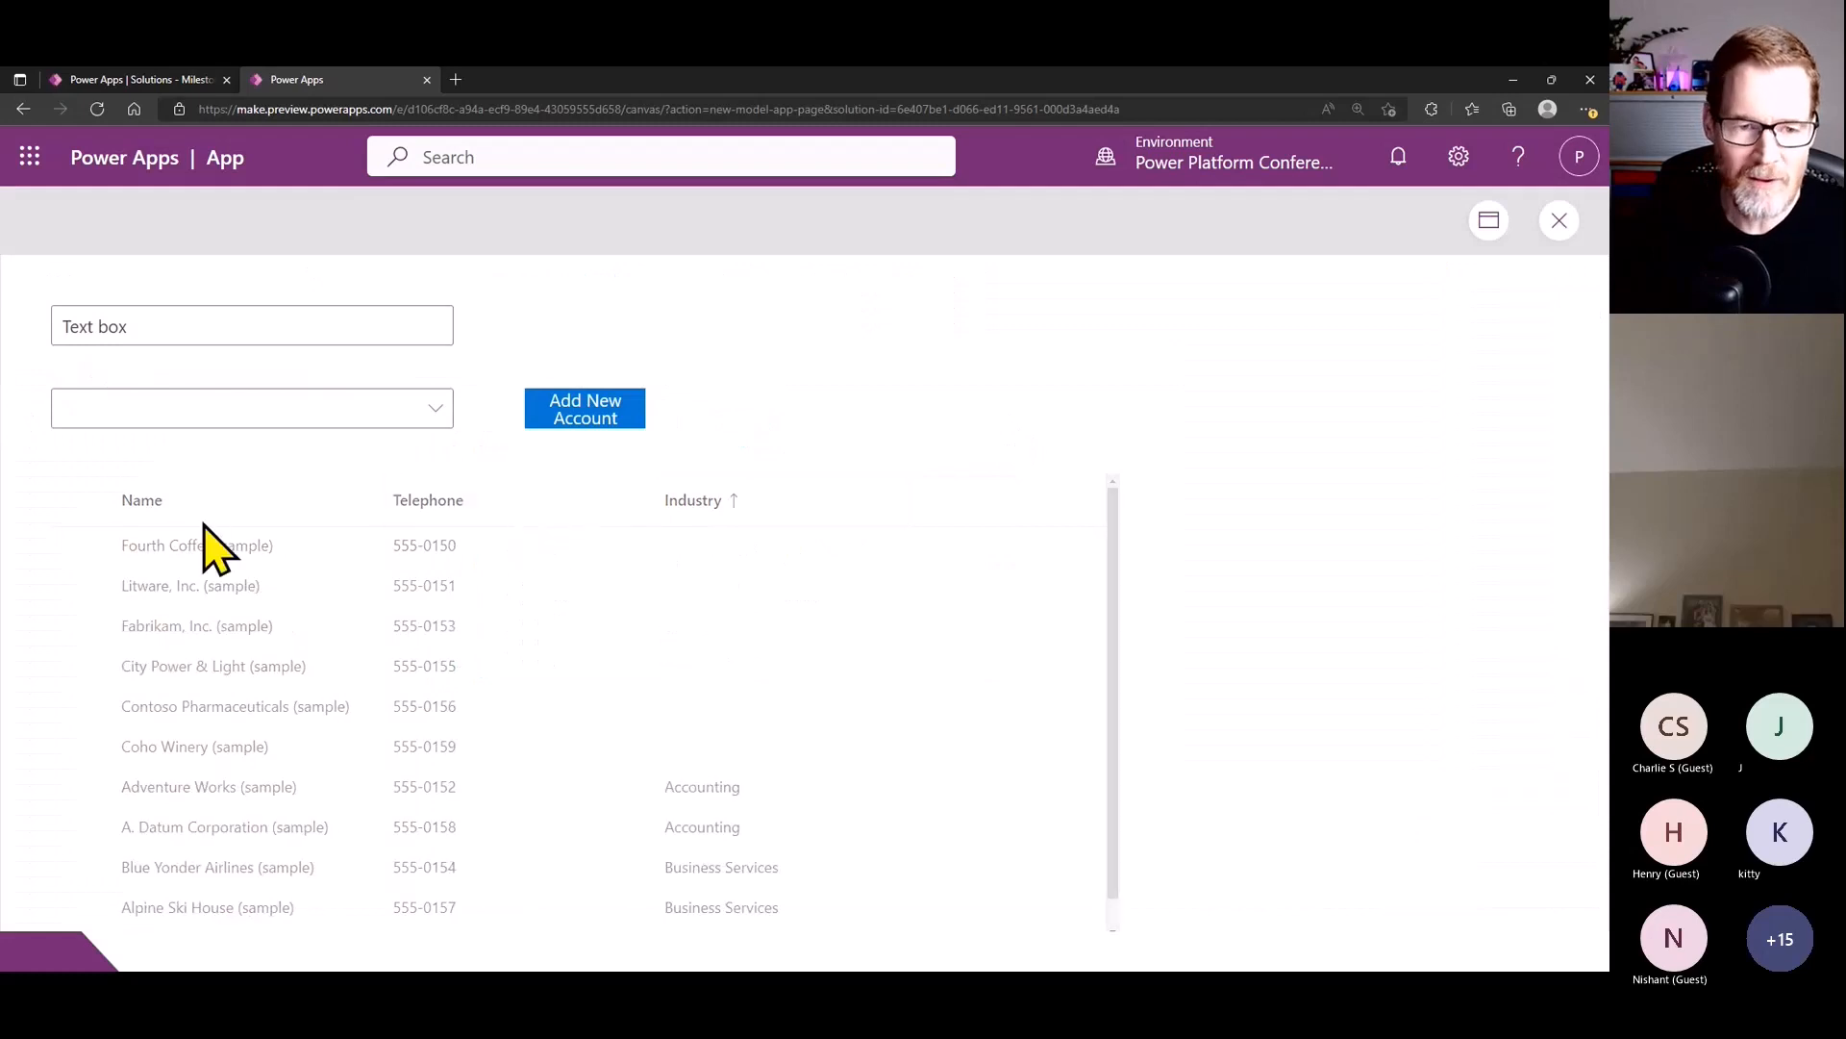
pyautogui.click(447, 502)
pyautogui.click(447, 502)
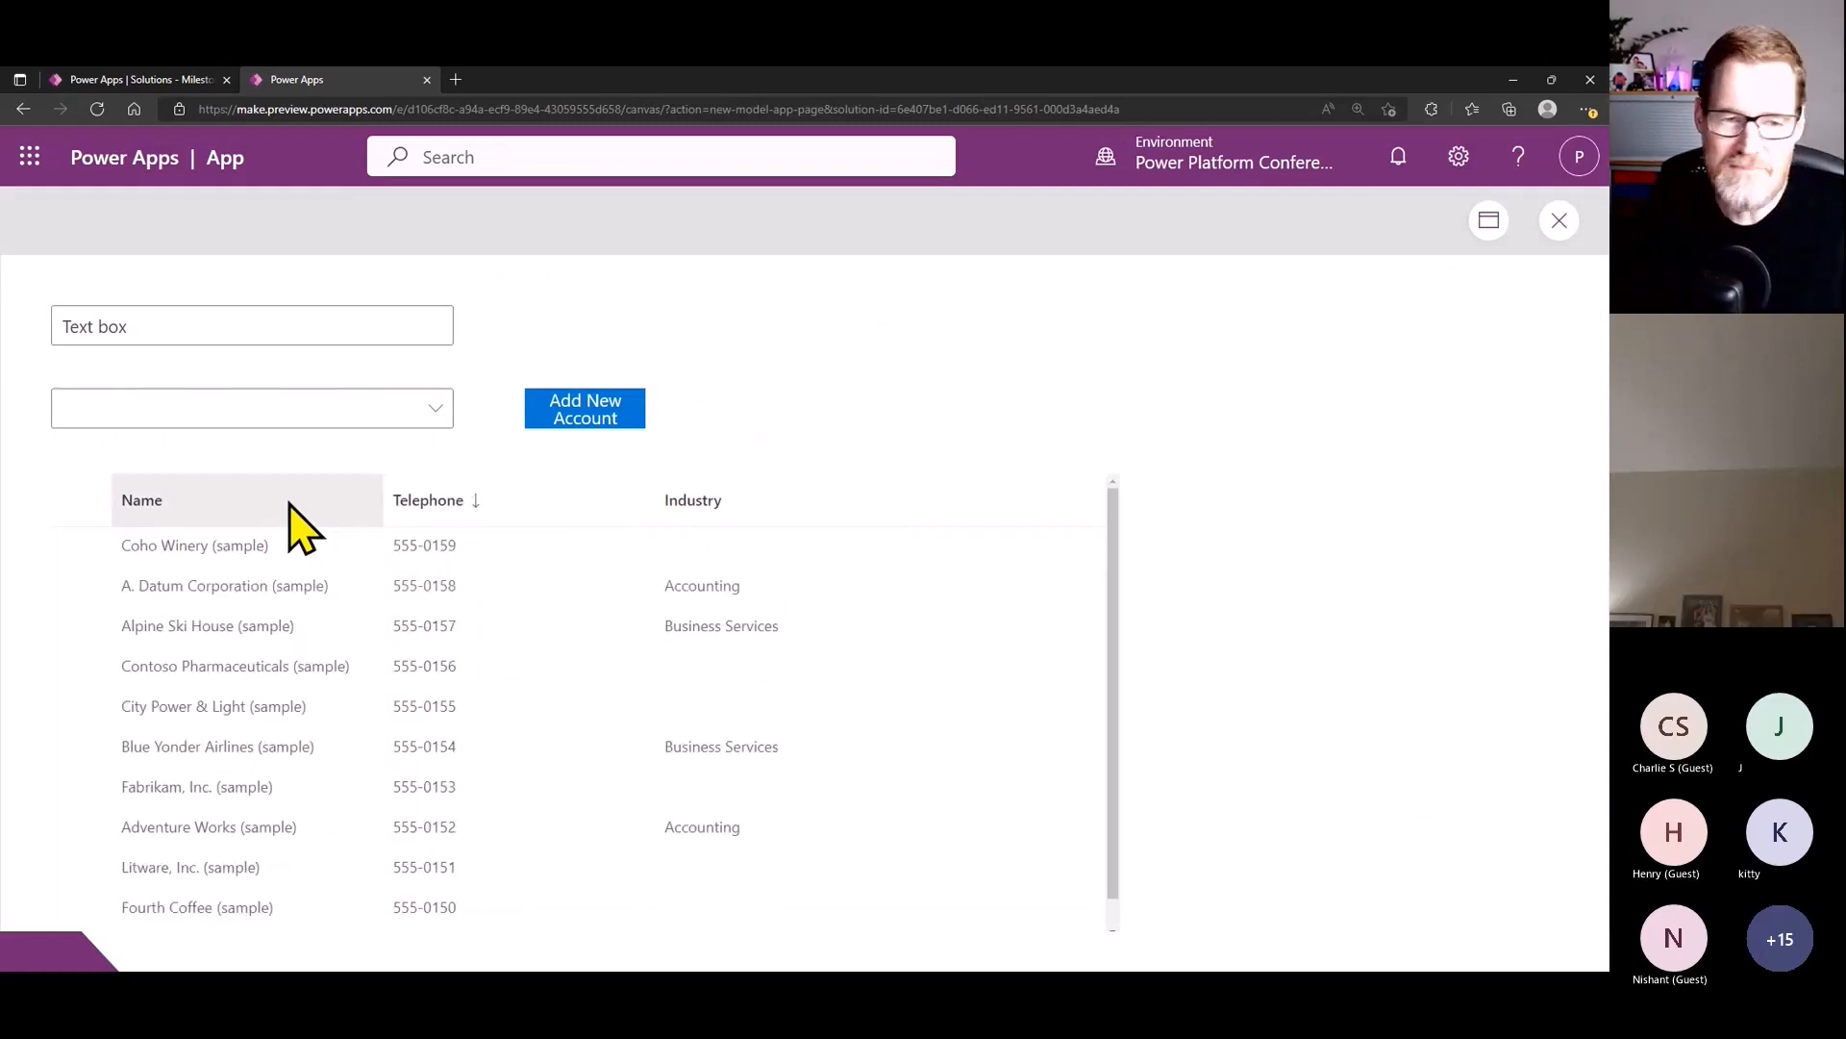
pyautogui.click(288, 509)
pyautogui.click(433, 508)
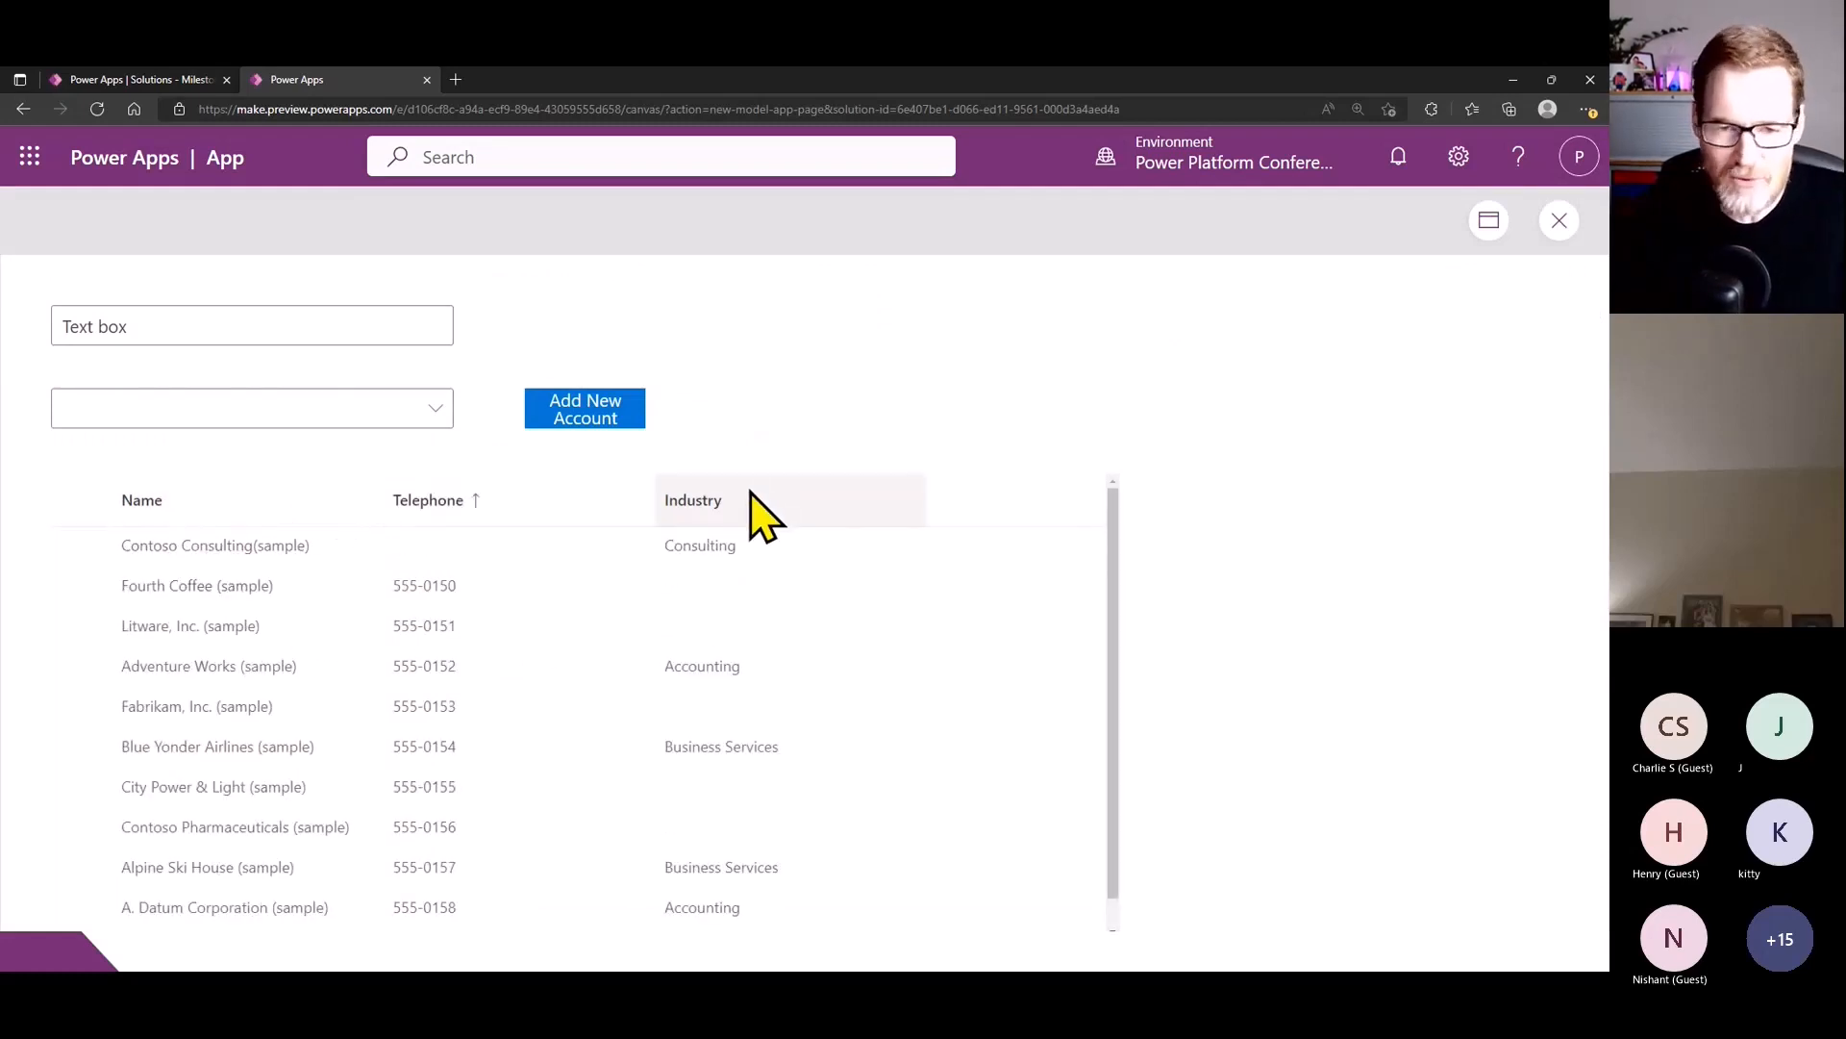
pyautogui.click(1558, 221)
# - Set the Items formula of the cmbIndustry combo box to Choices(Accounts.Industry)
pyautogui.click(548, 417)
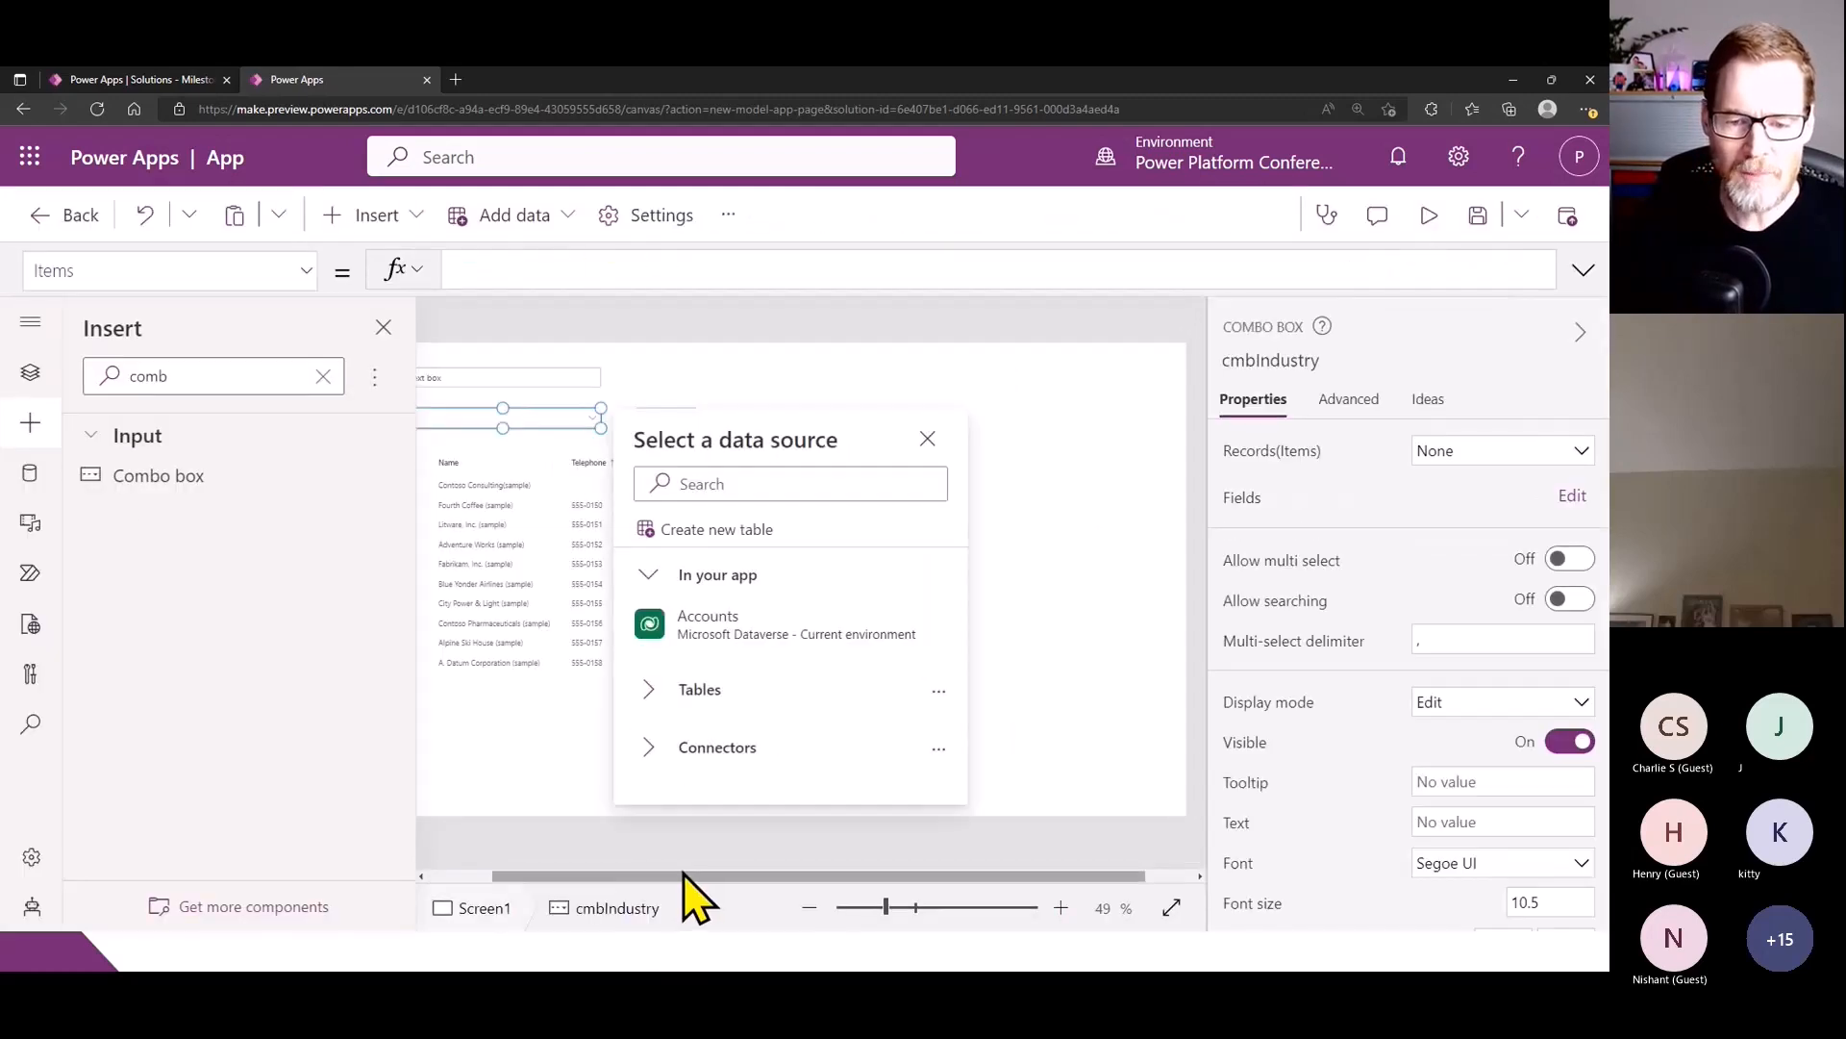
pyautogui.moveTo(683, 876); pyautogui.dragTo(550, 877)
pyautogui.click(558, 279)
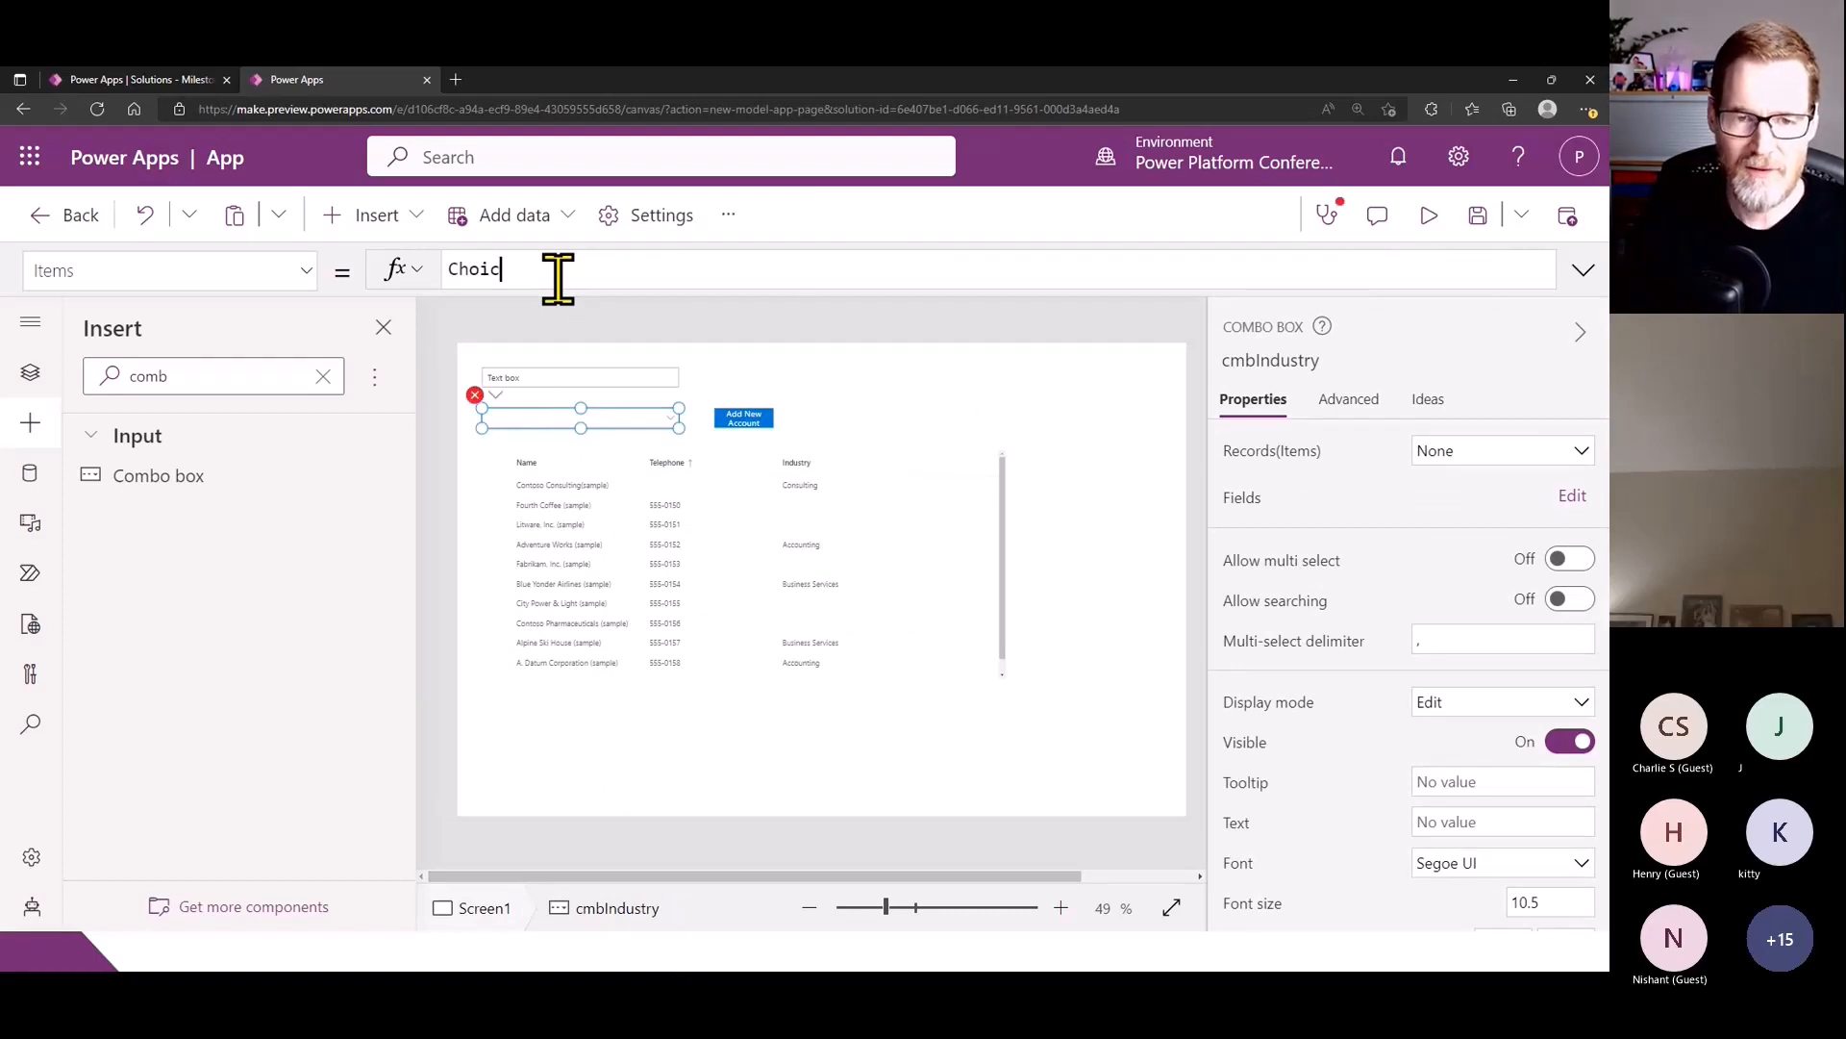
pyautogui.write('Choices(A')
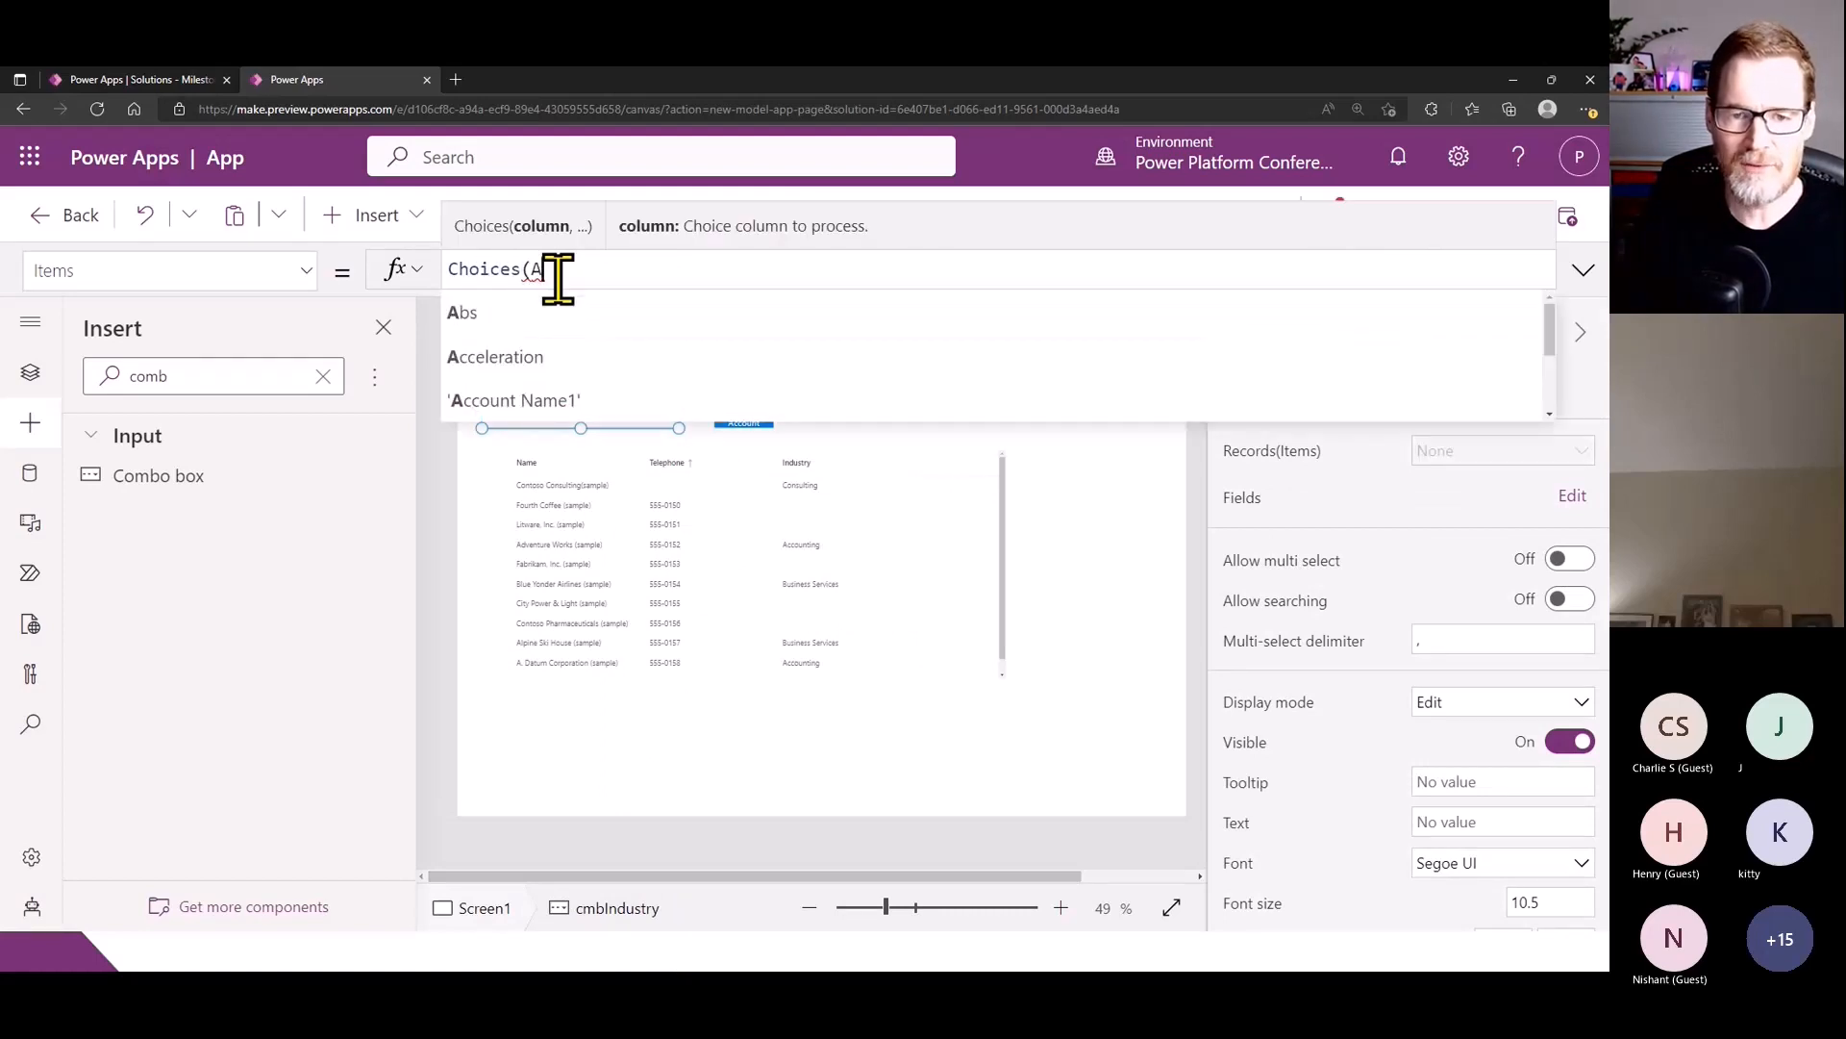
pyautogui.write('ccounts.Ind')
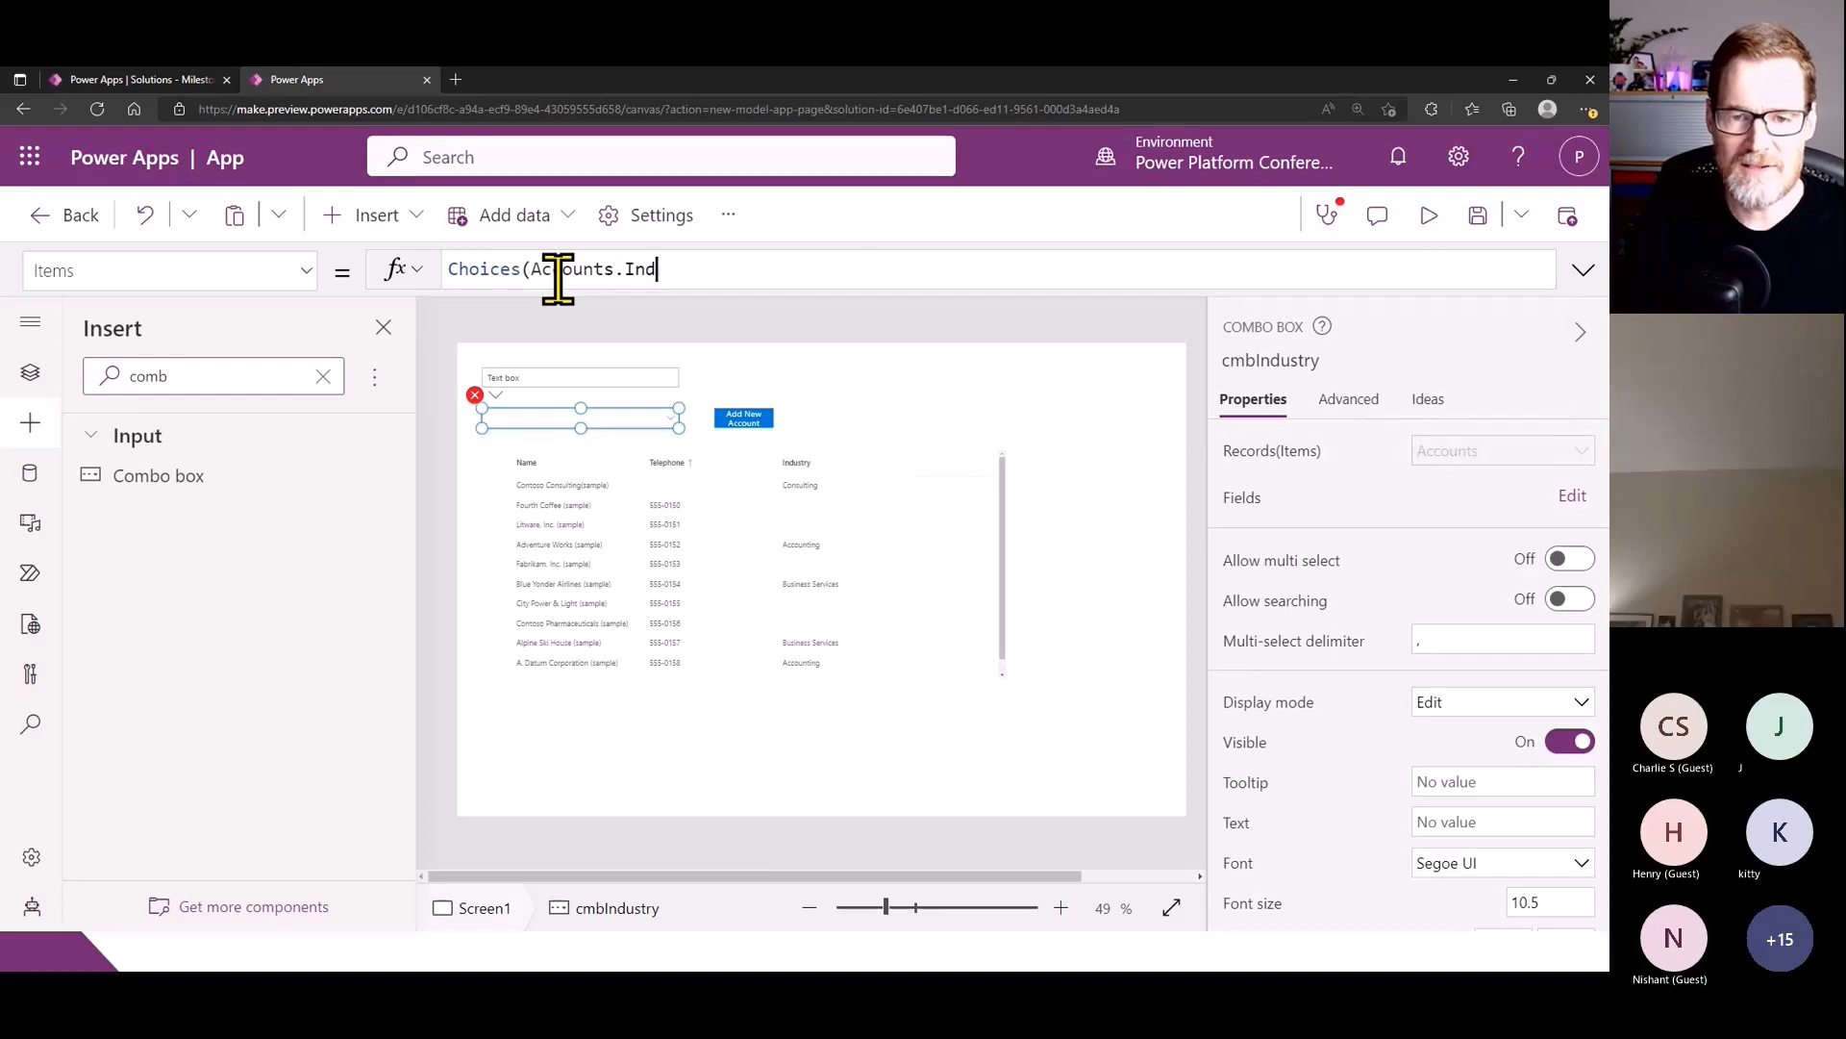
pyautogui.write('ustry)')
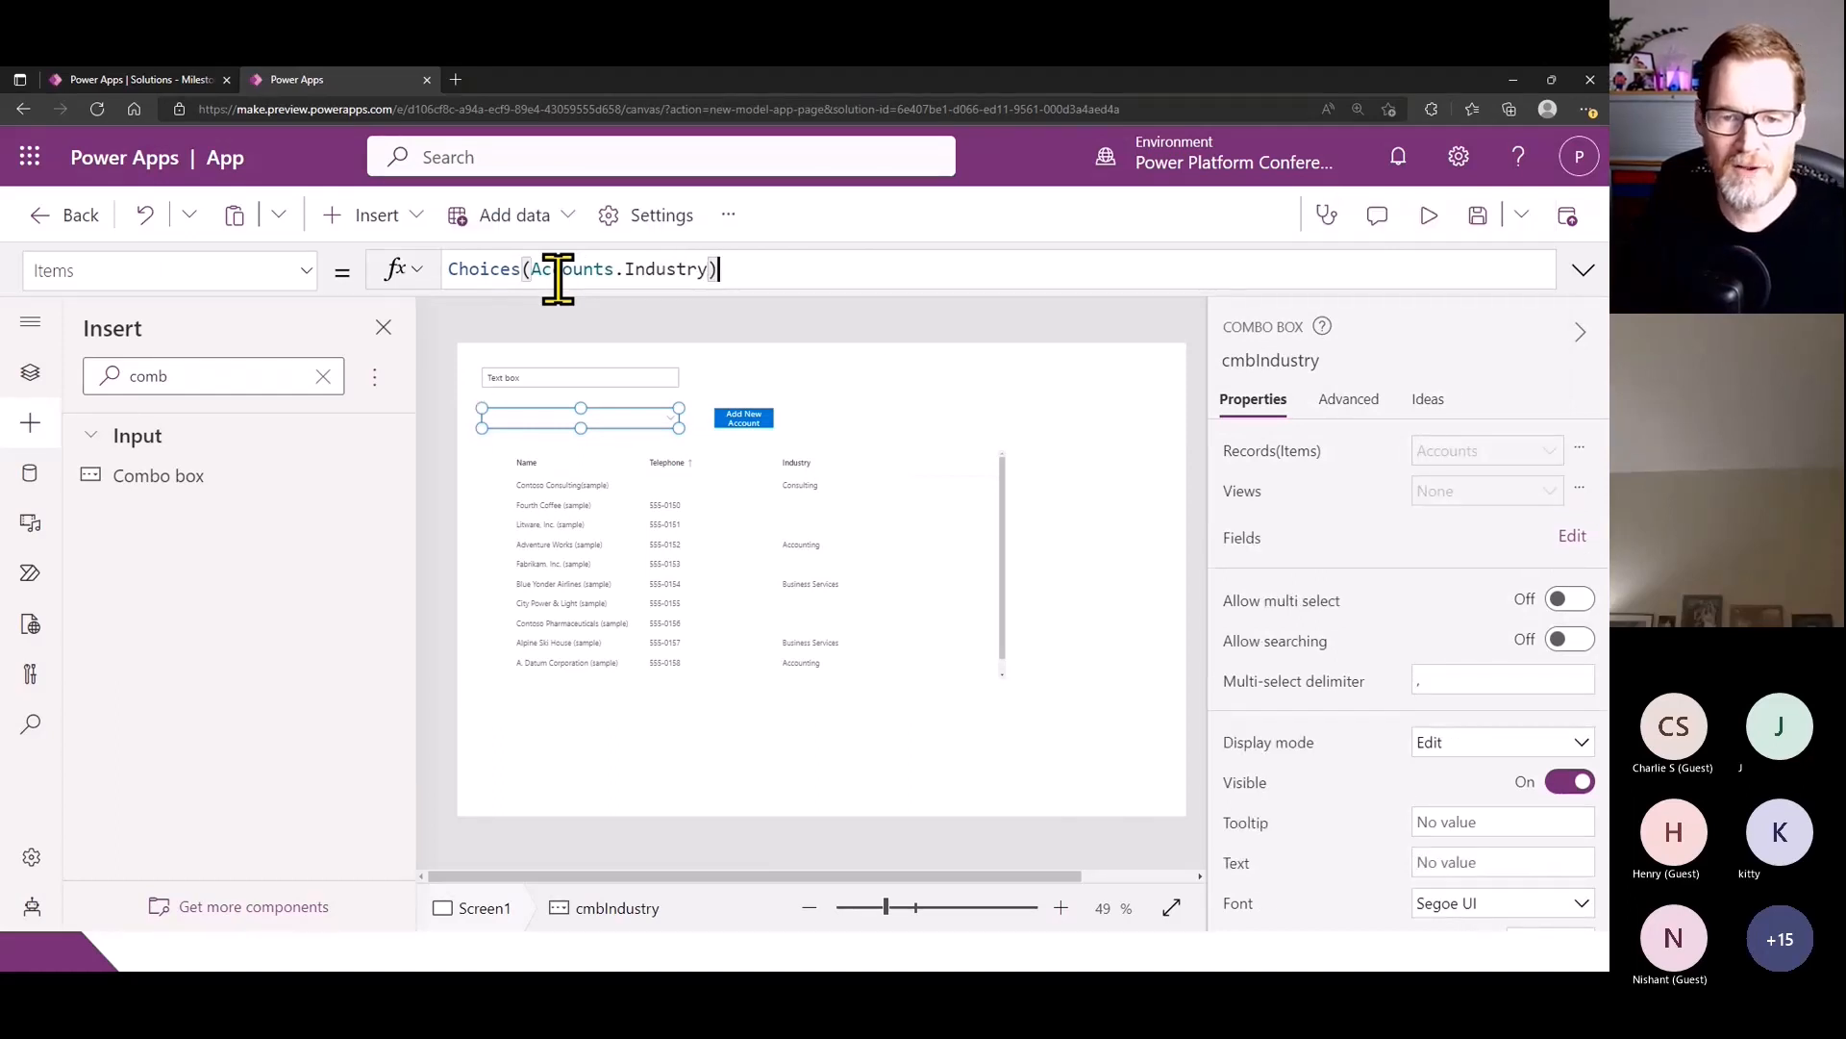
# - Add the Value field to the cmbIndustry combo box
pyautogui.click(1577, 536)
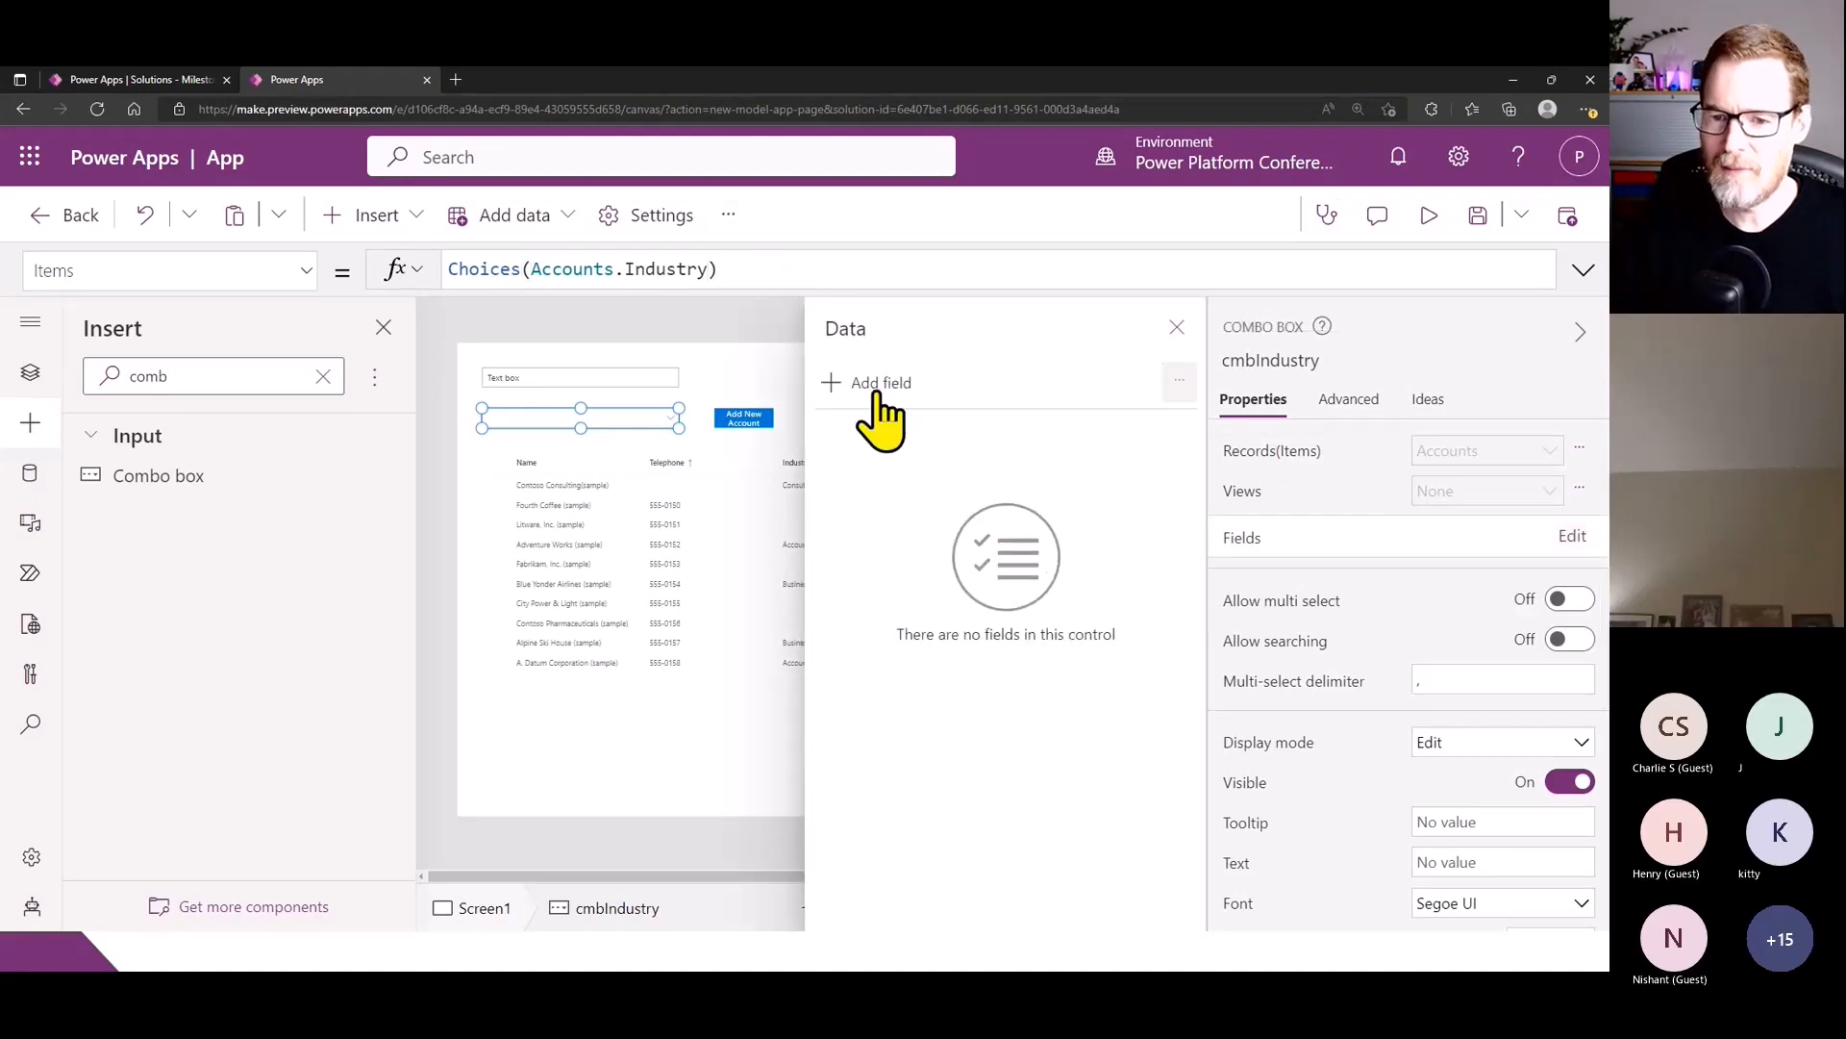
pyautogui.click(877, 385)
pyautogui.click(859, 533)
pyautogui.click(899, 588)
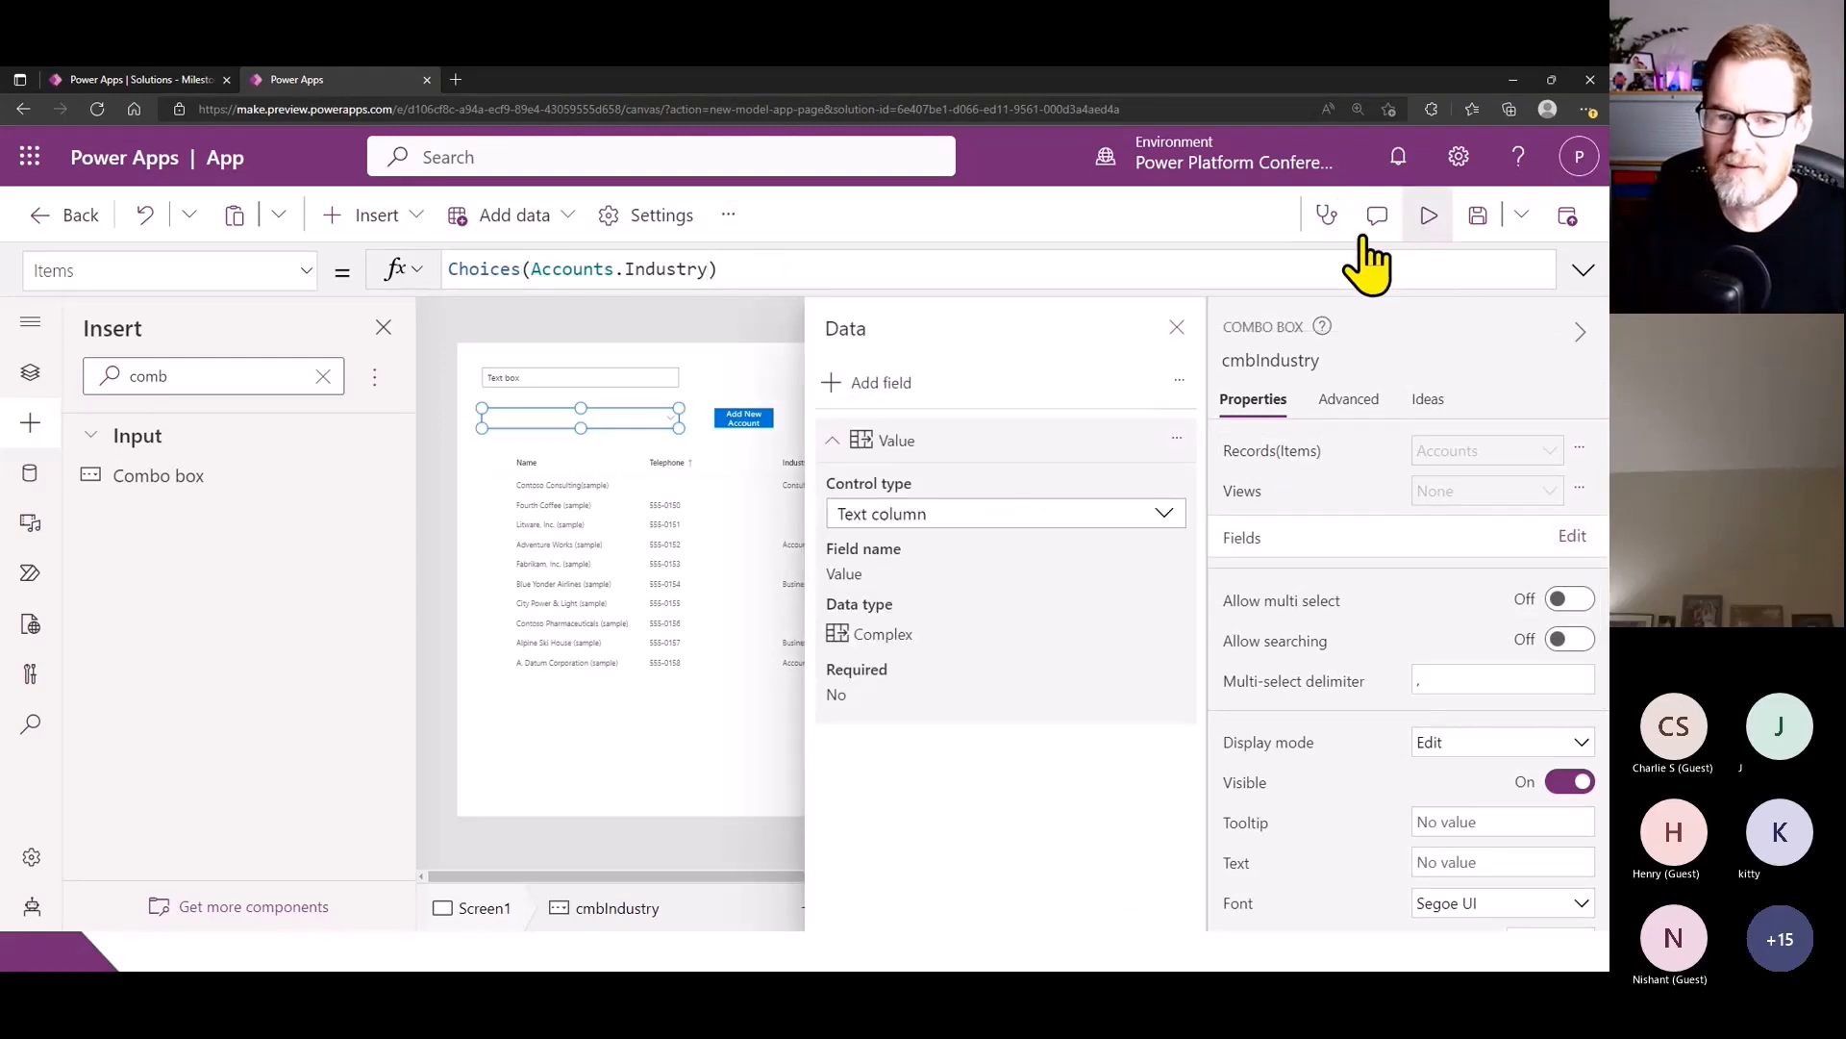
# - Preview the app, look through the industry choices in the combo box without picking one, and return to editing
pyautogui.click(1429, 214)
pyautogui.click(404, 408)
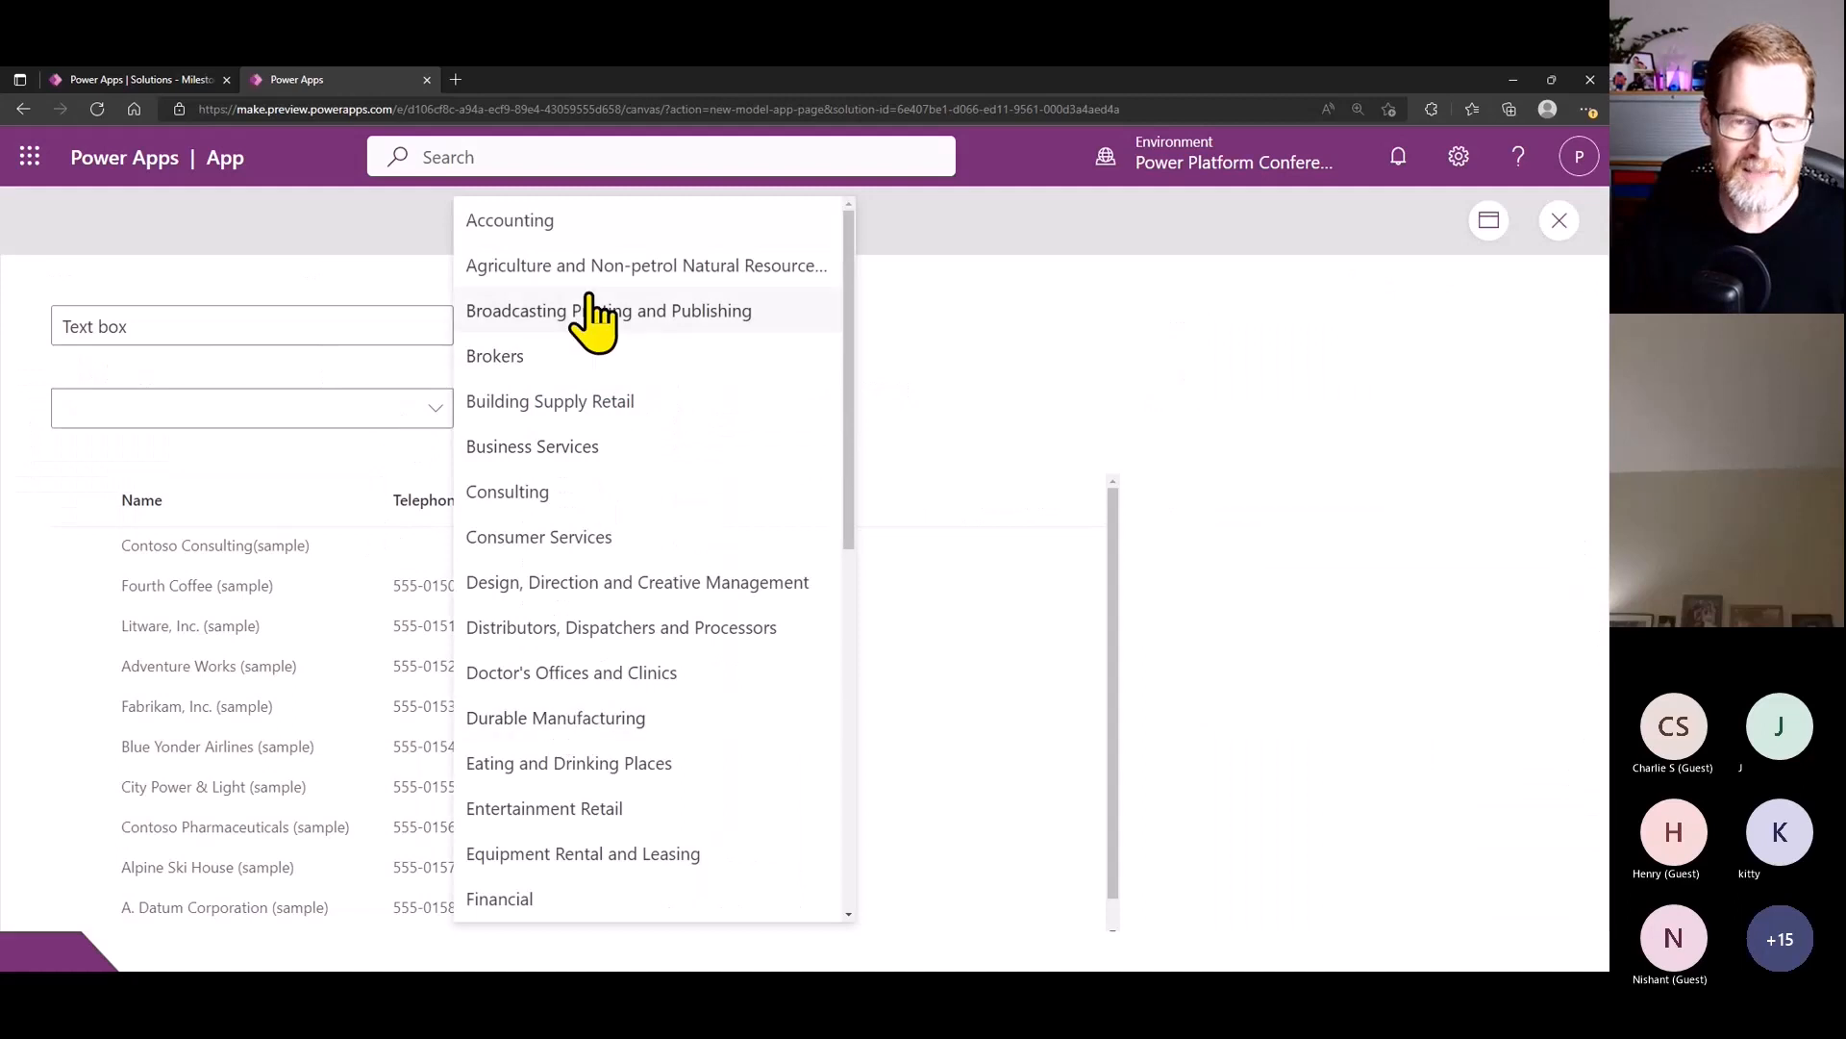
pyautogui.scroll(-8, 651, 503)
pyautogui.scroll(8, 614, 702)
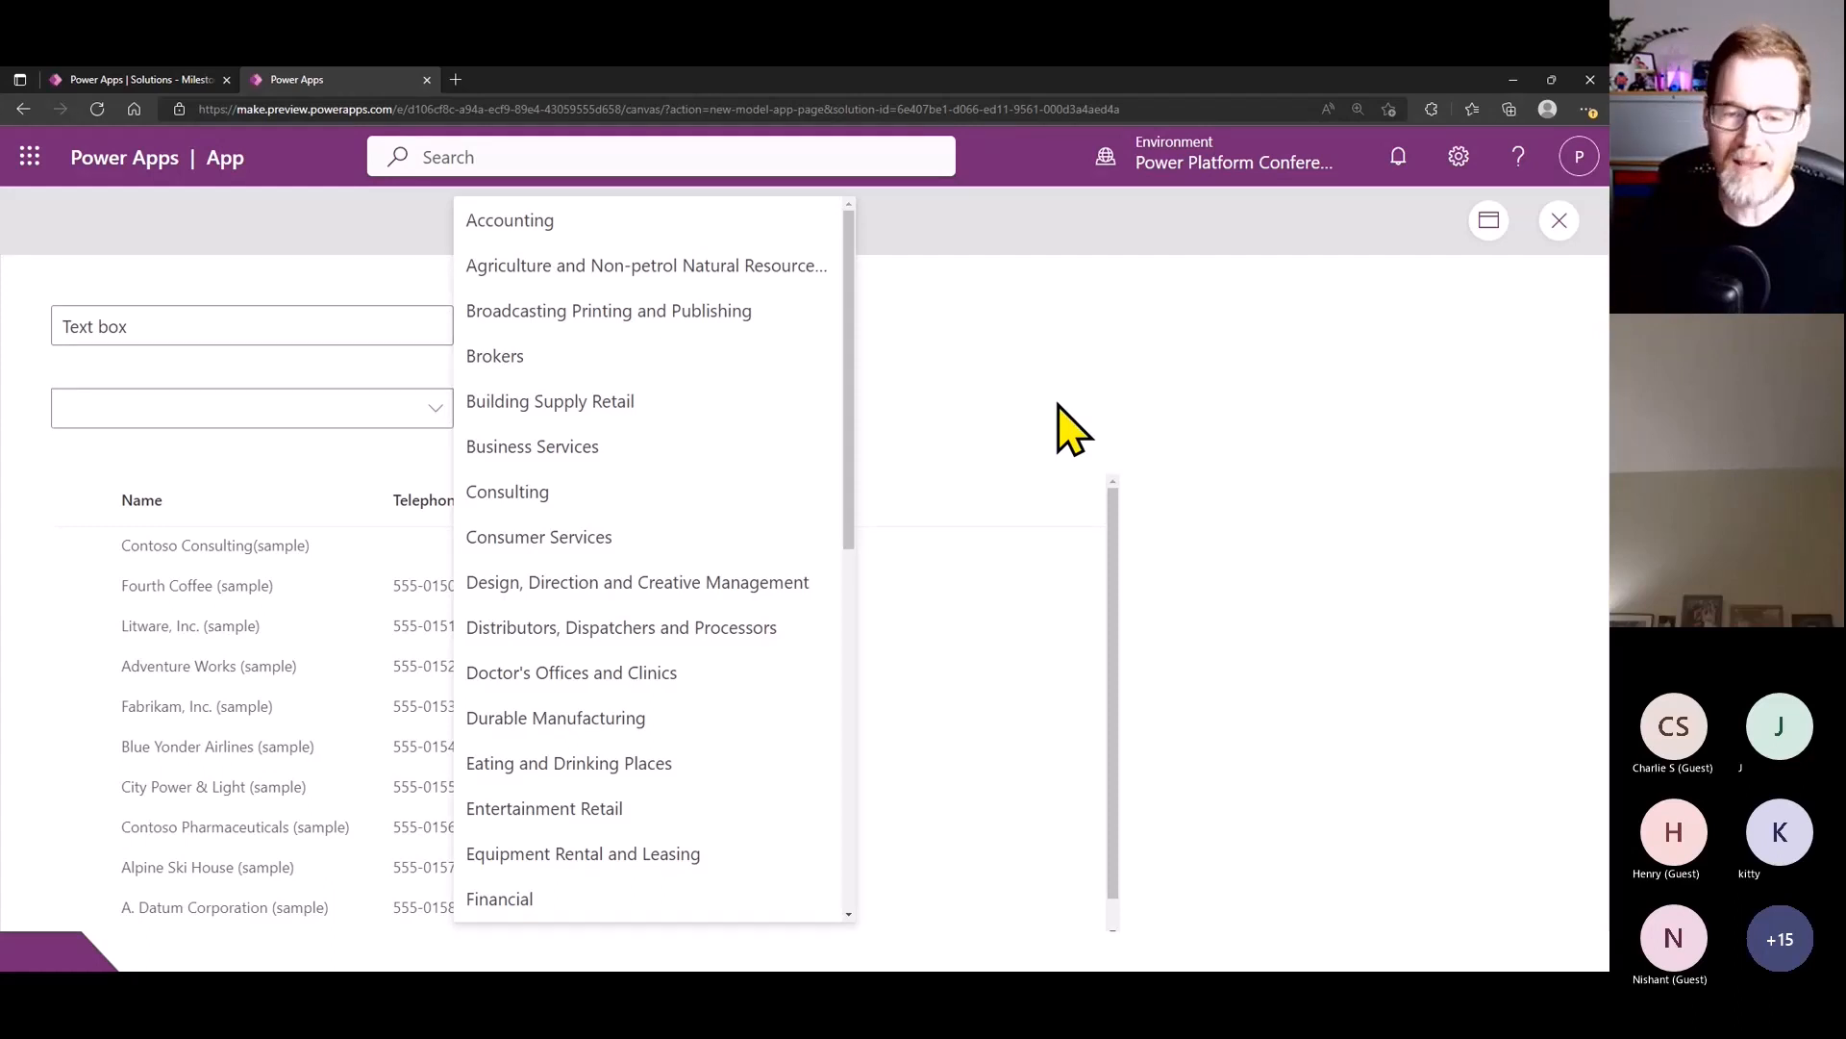
pyautogui.click(1057, 405)
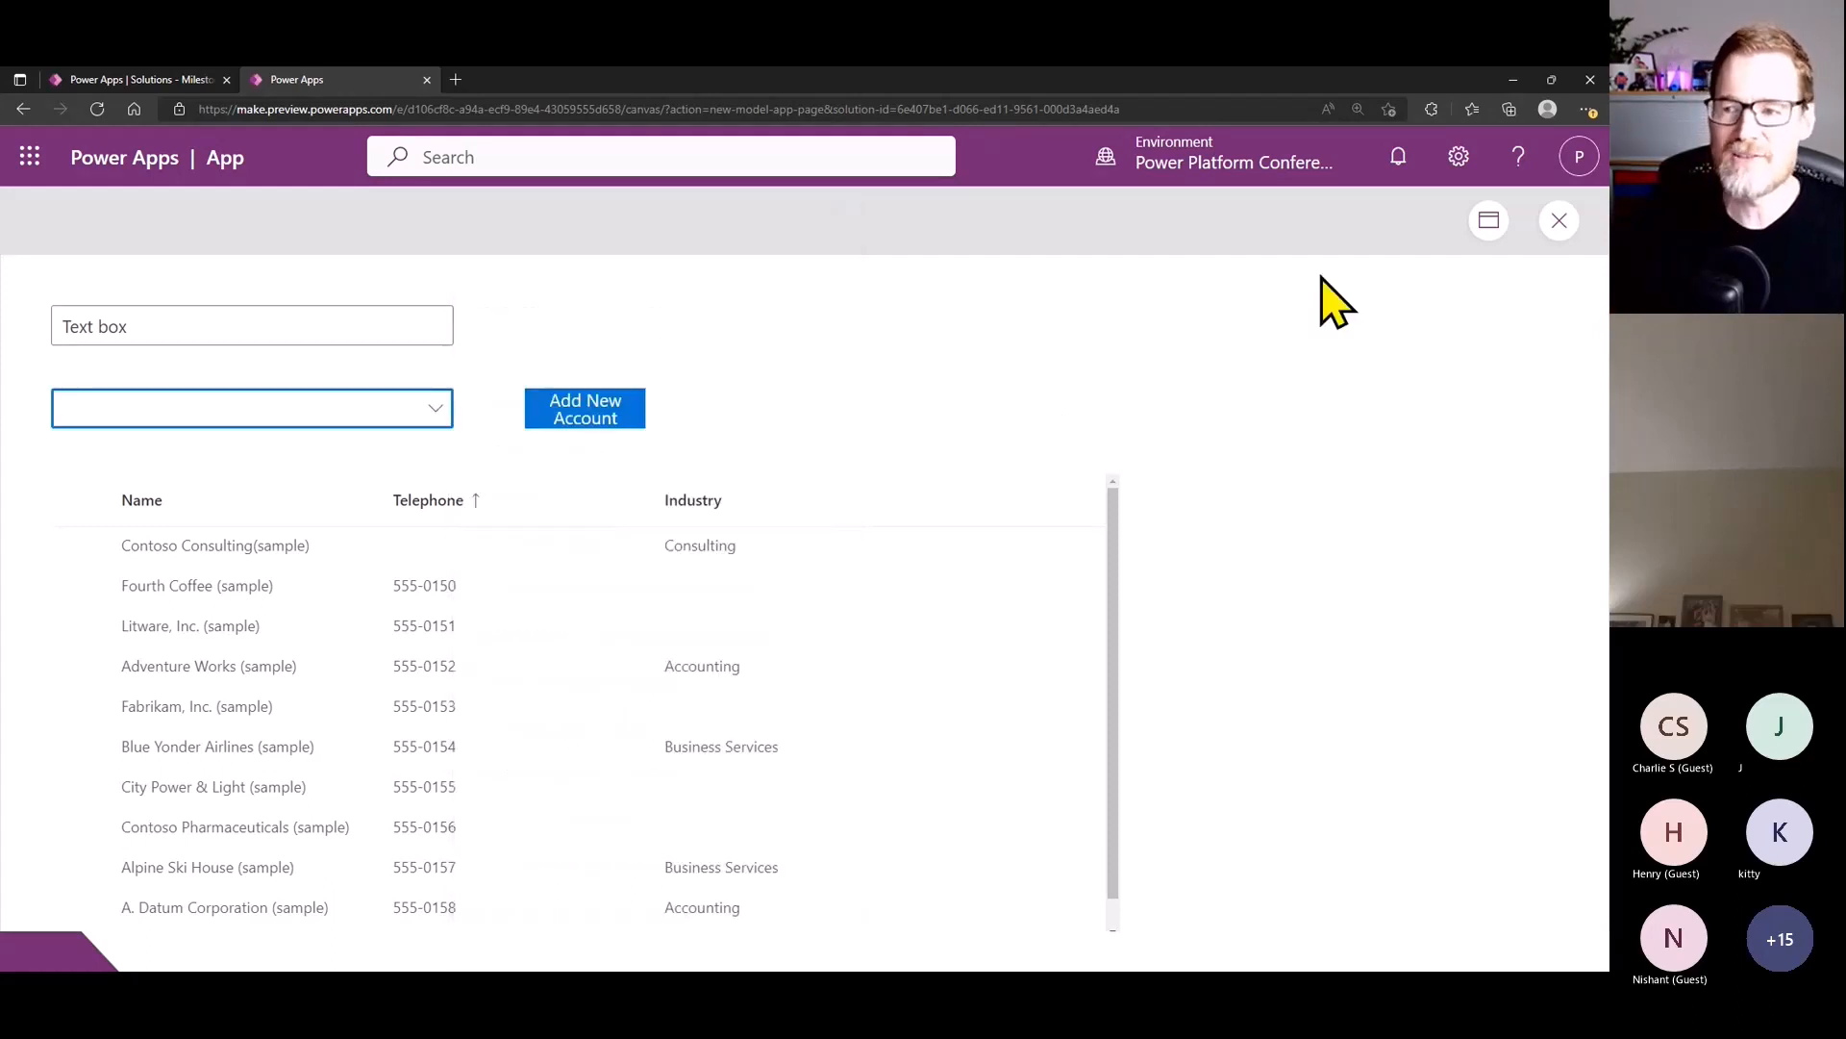
pyautogui.click(1560, 226)
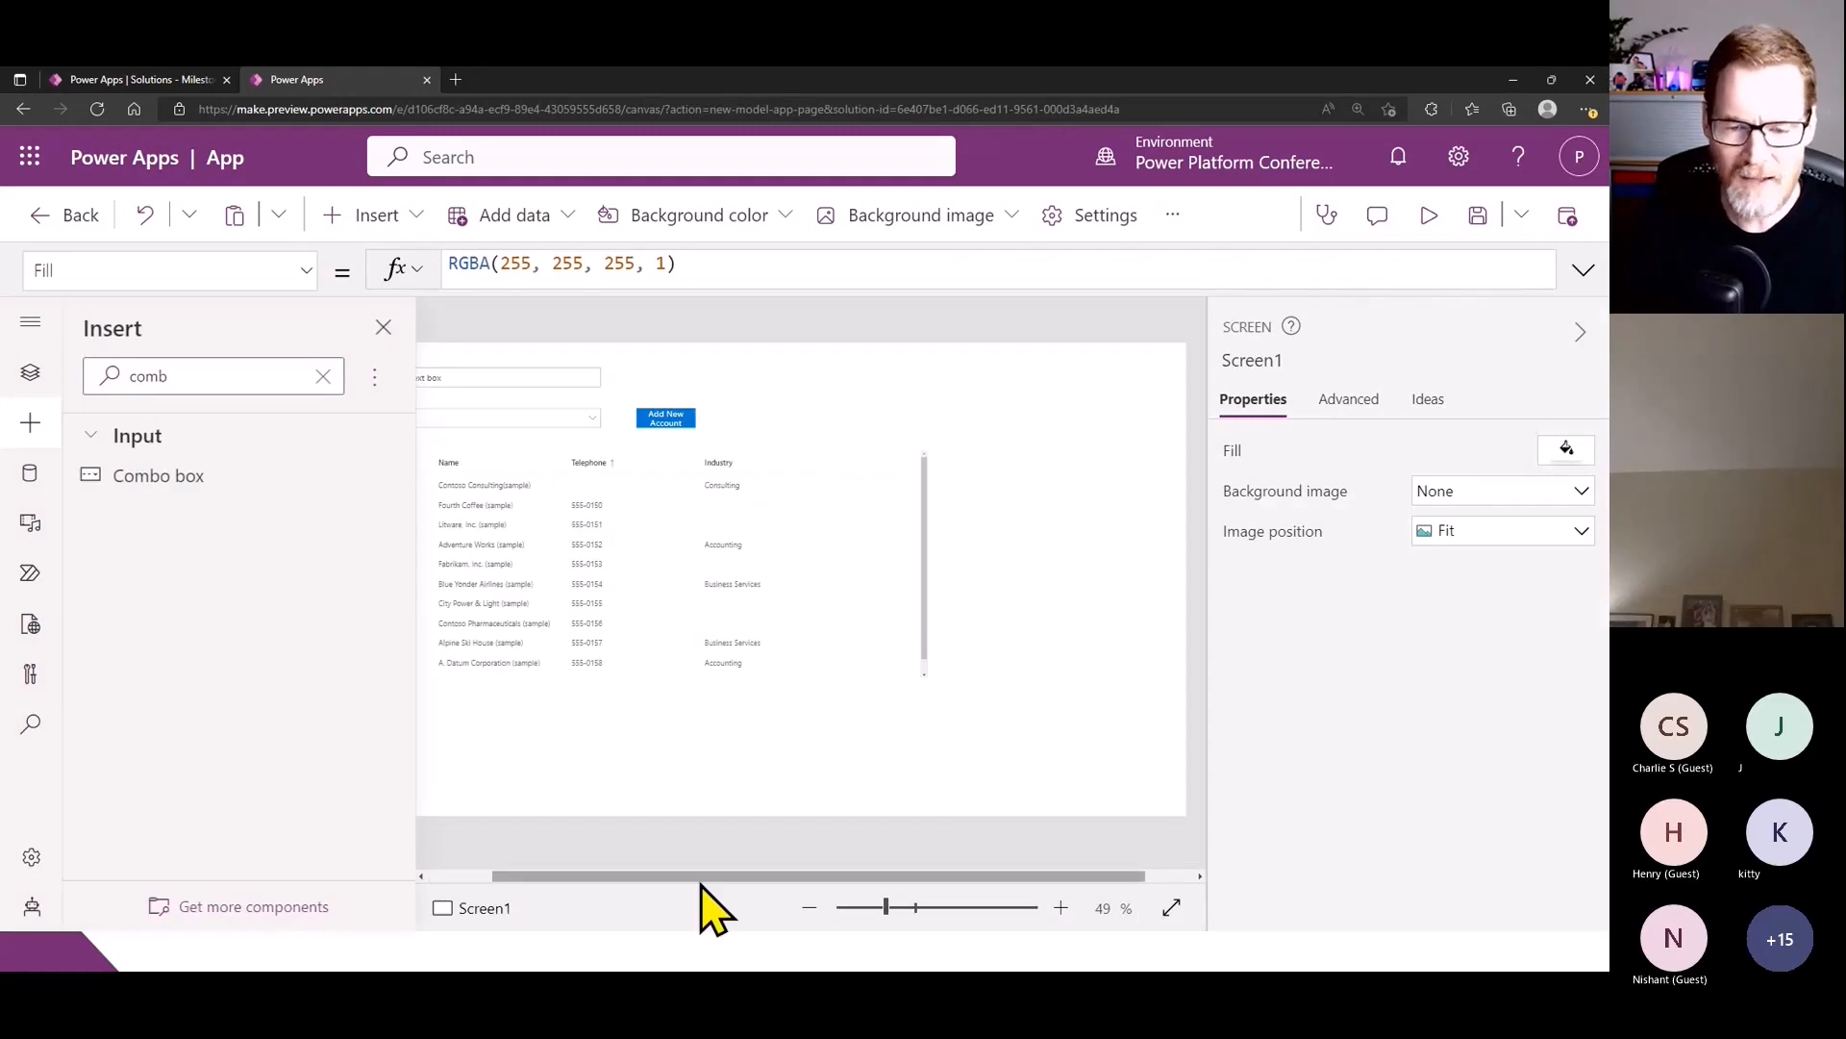
pyautogui.moveTo(702, 876); pyautogui.dragTo(609, 878)
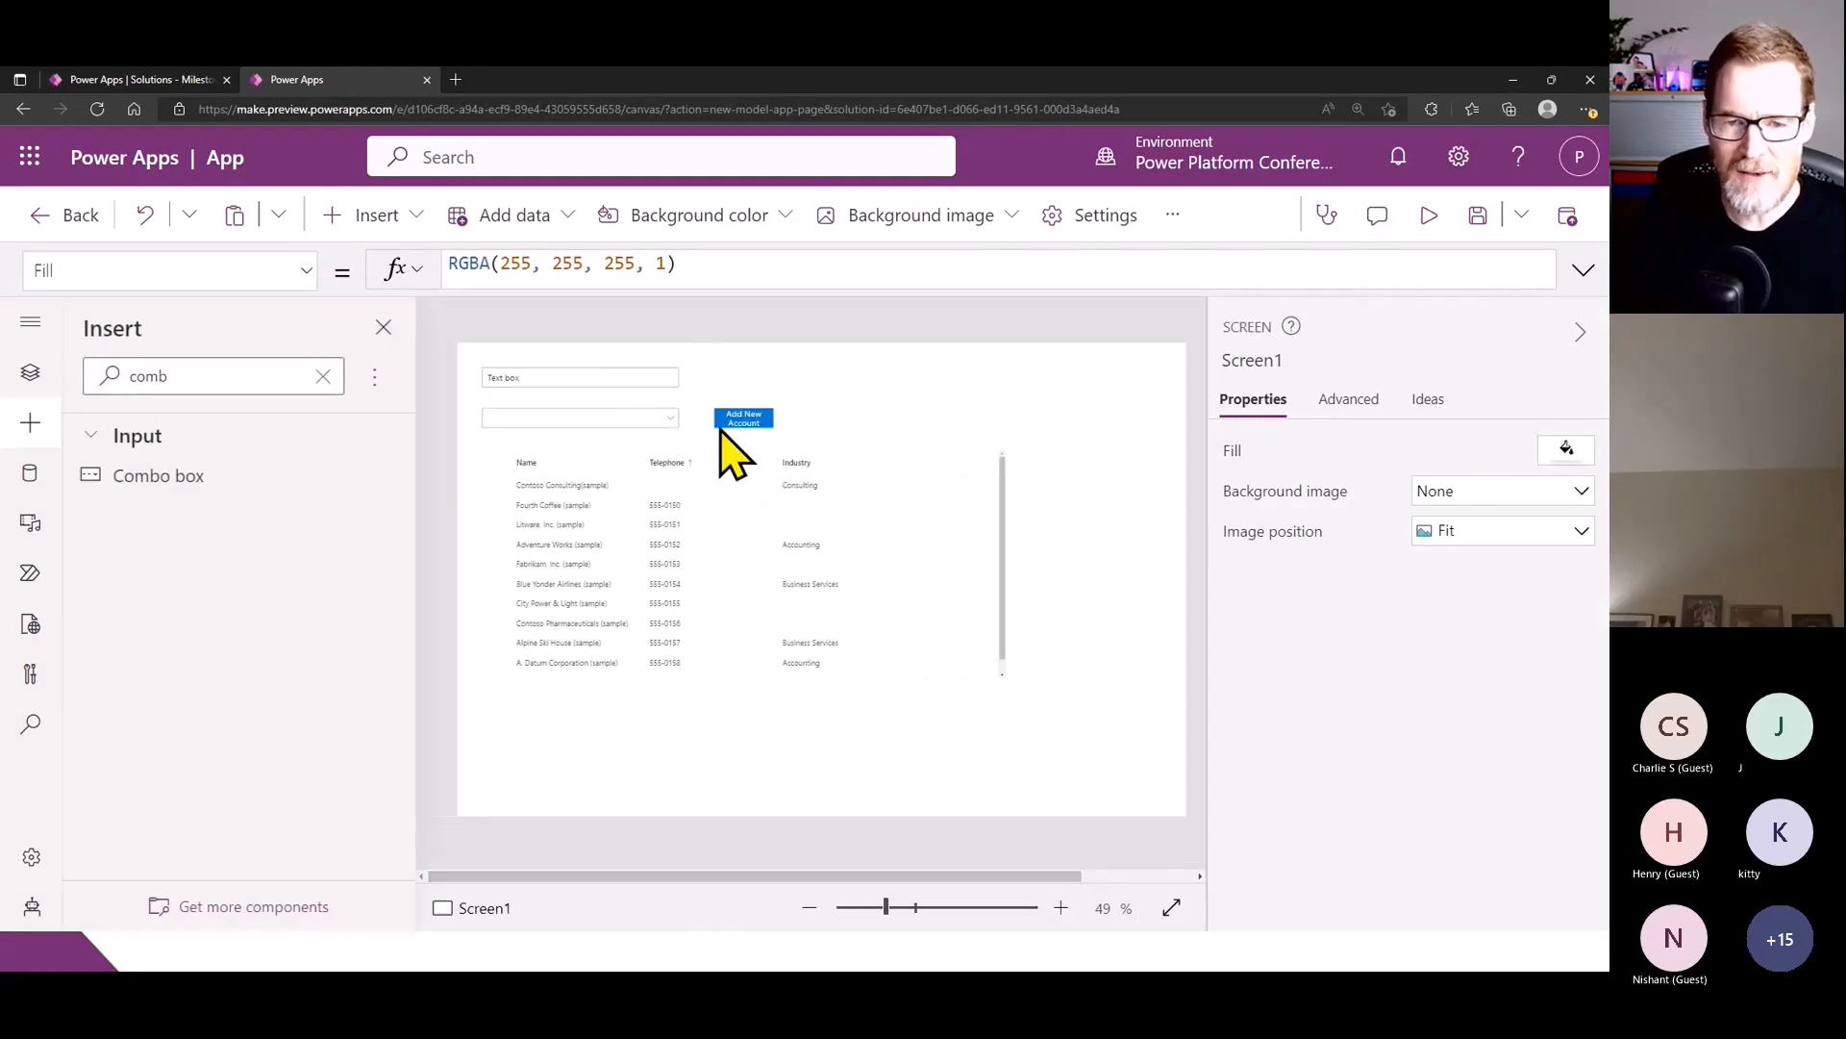
# - Extend the Items filter of the Fluent Details List with the condition && Industry = cmbIndustry.Selected.Value
pyautogui.click(625, 509)
pyautogui.click(979, 268)
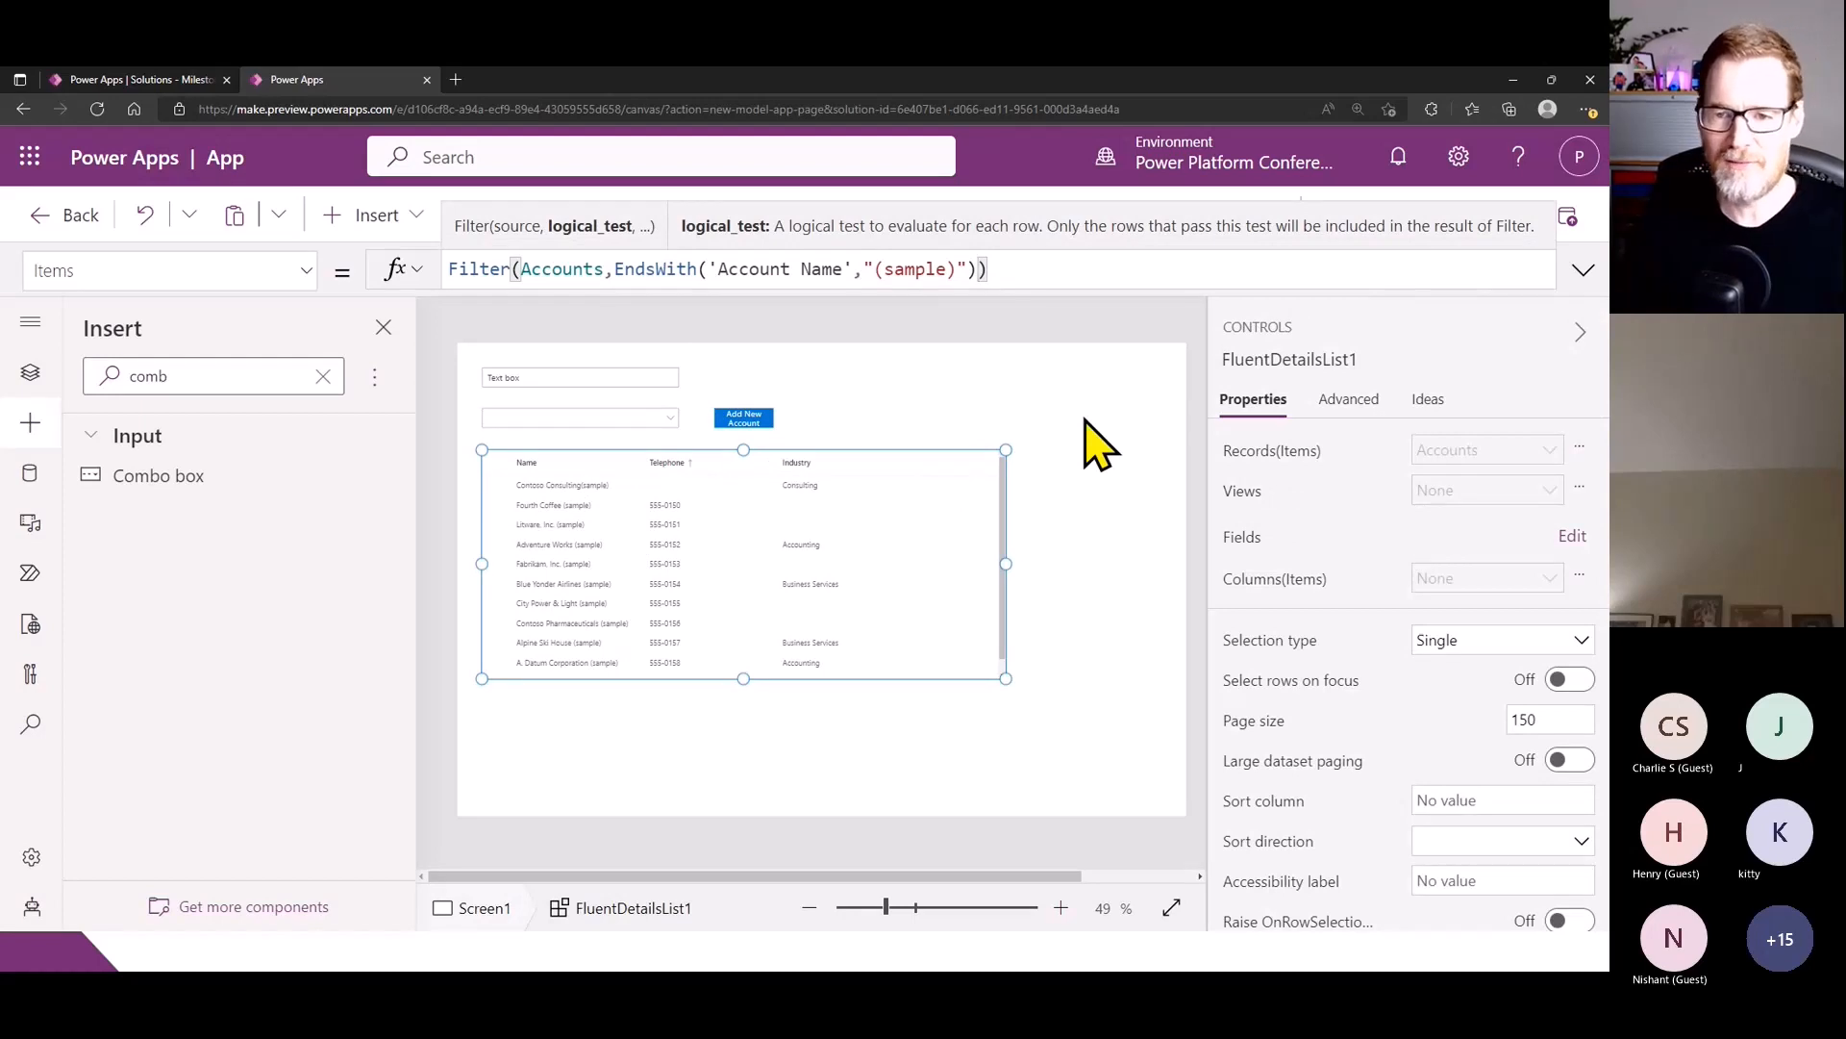
pyautogui.write('&& ')
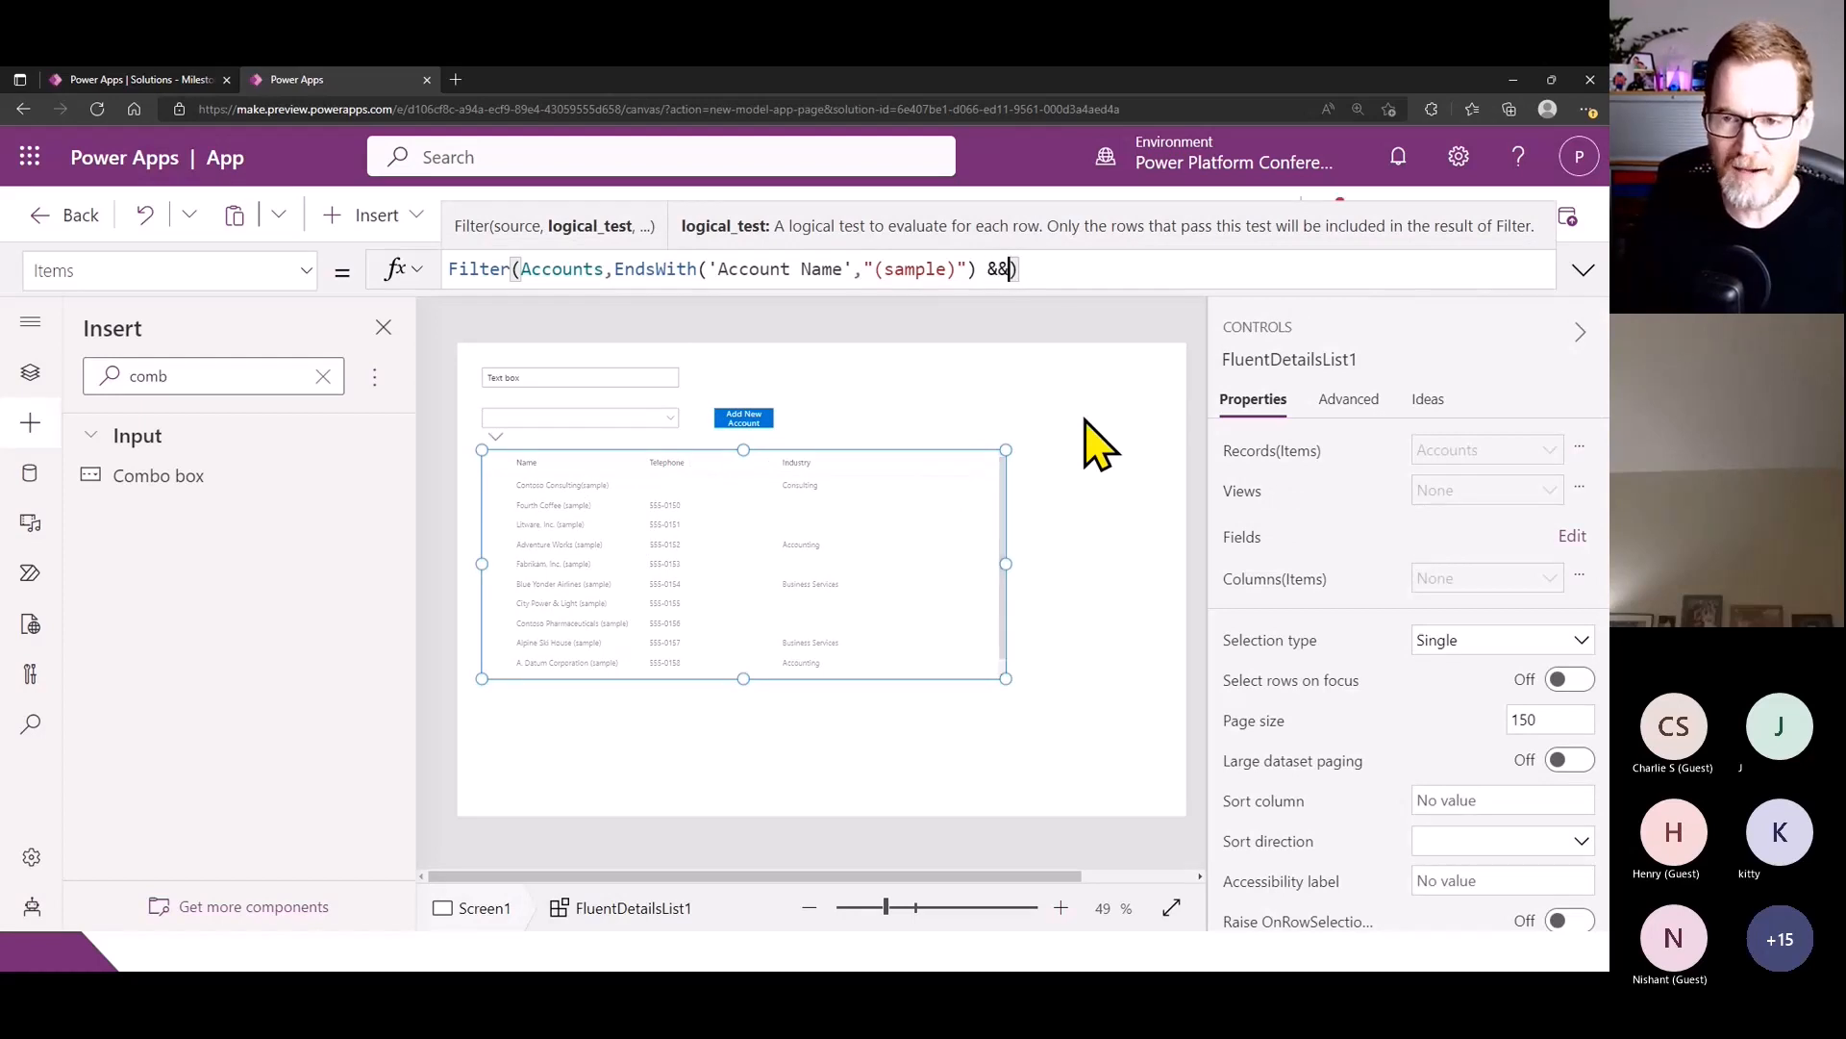
pyautogui.write('cm')
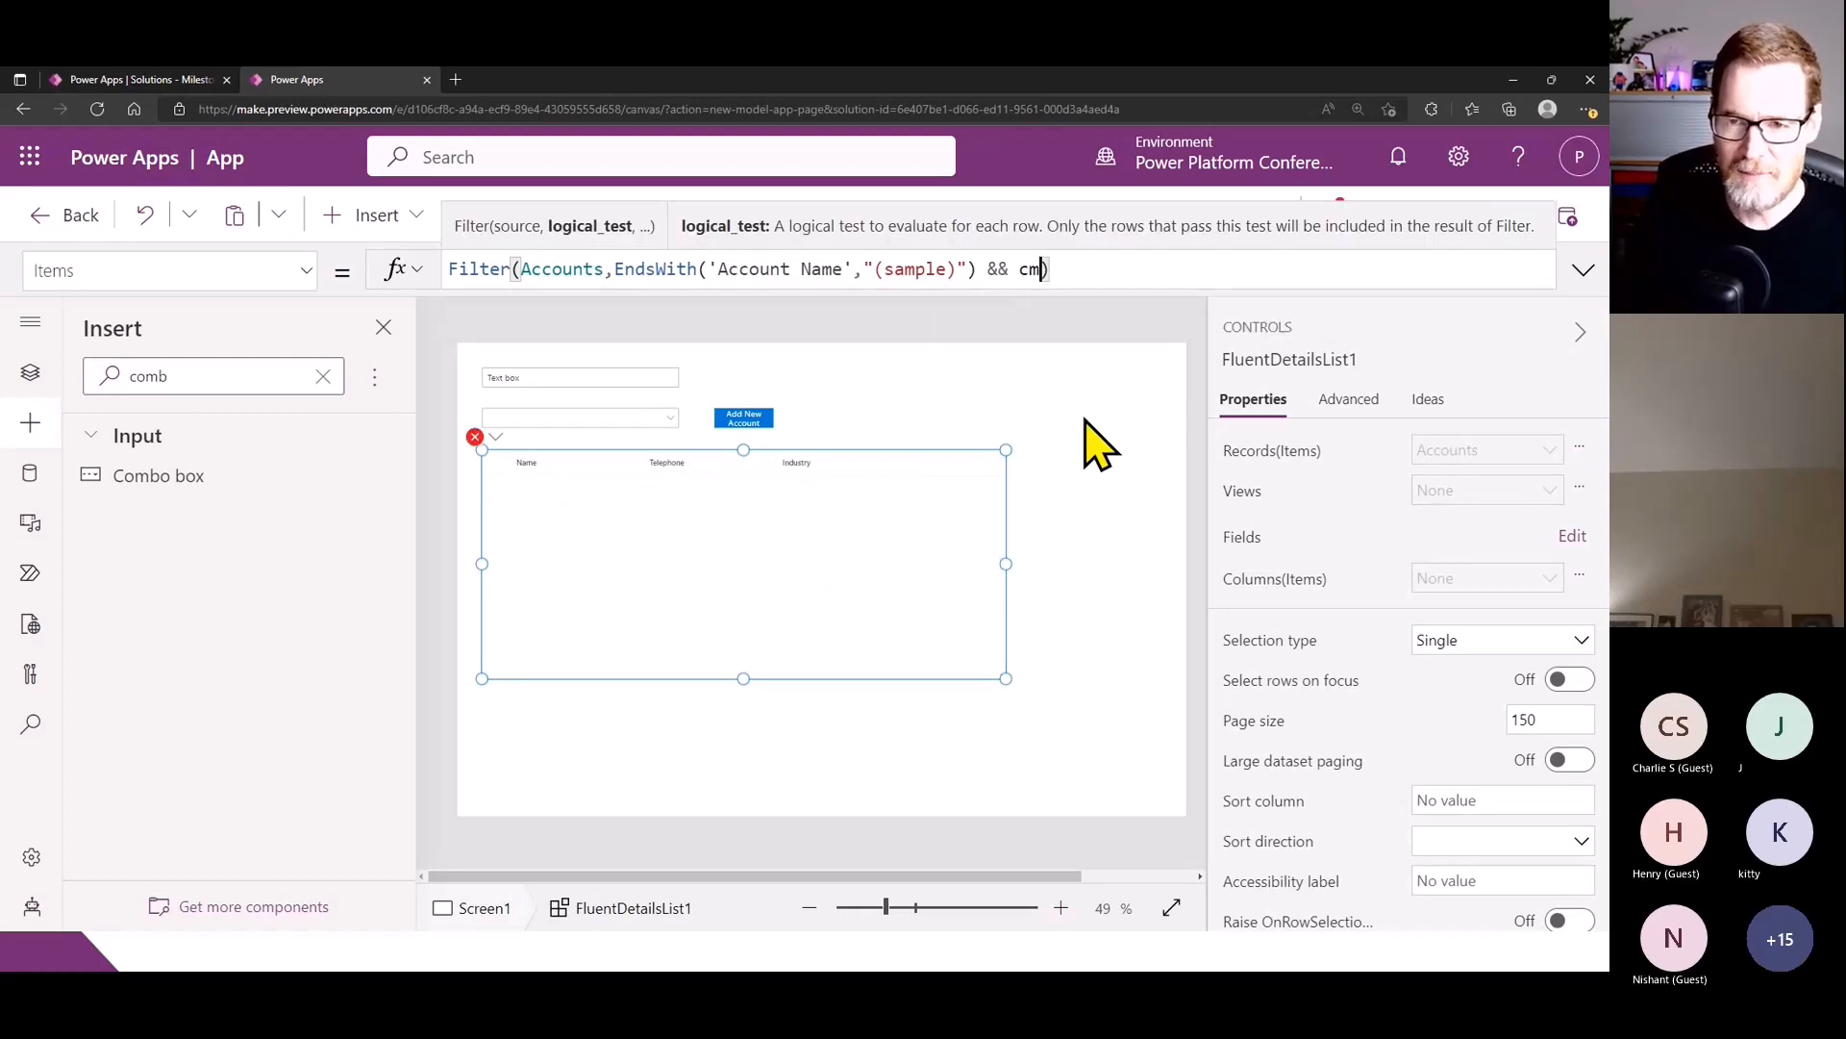
pyautogui.press('BackSpace')
pyautogui.press('BackSpace')
pyautogui.write("'")
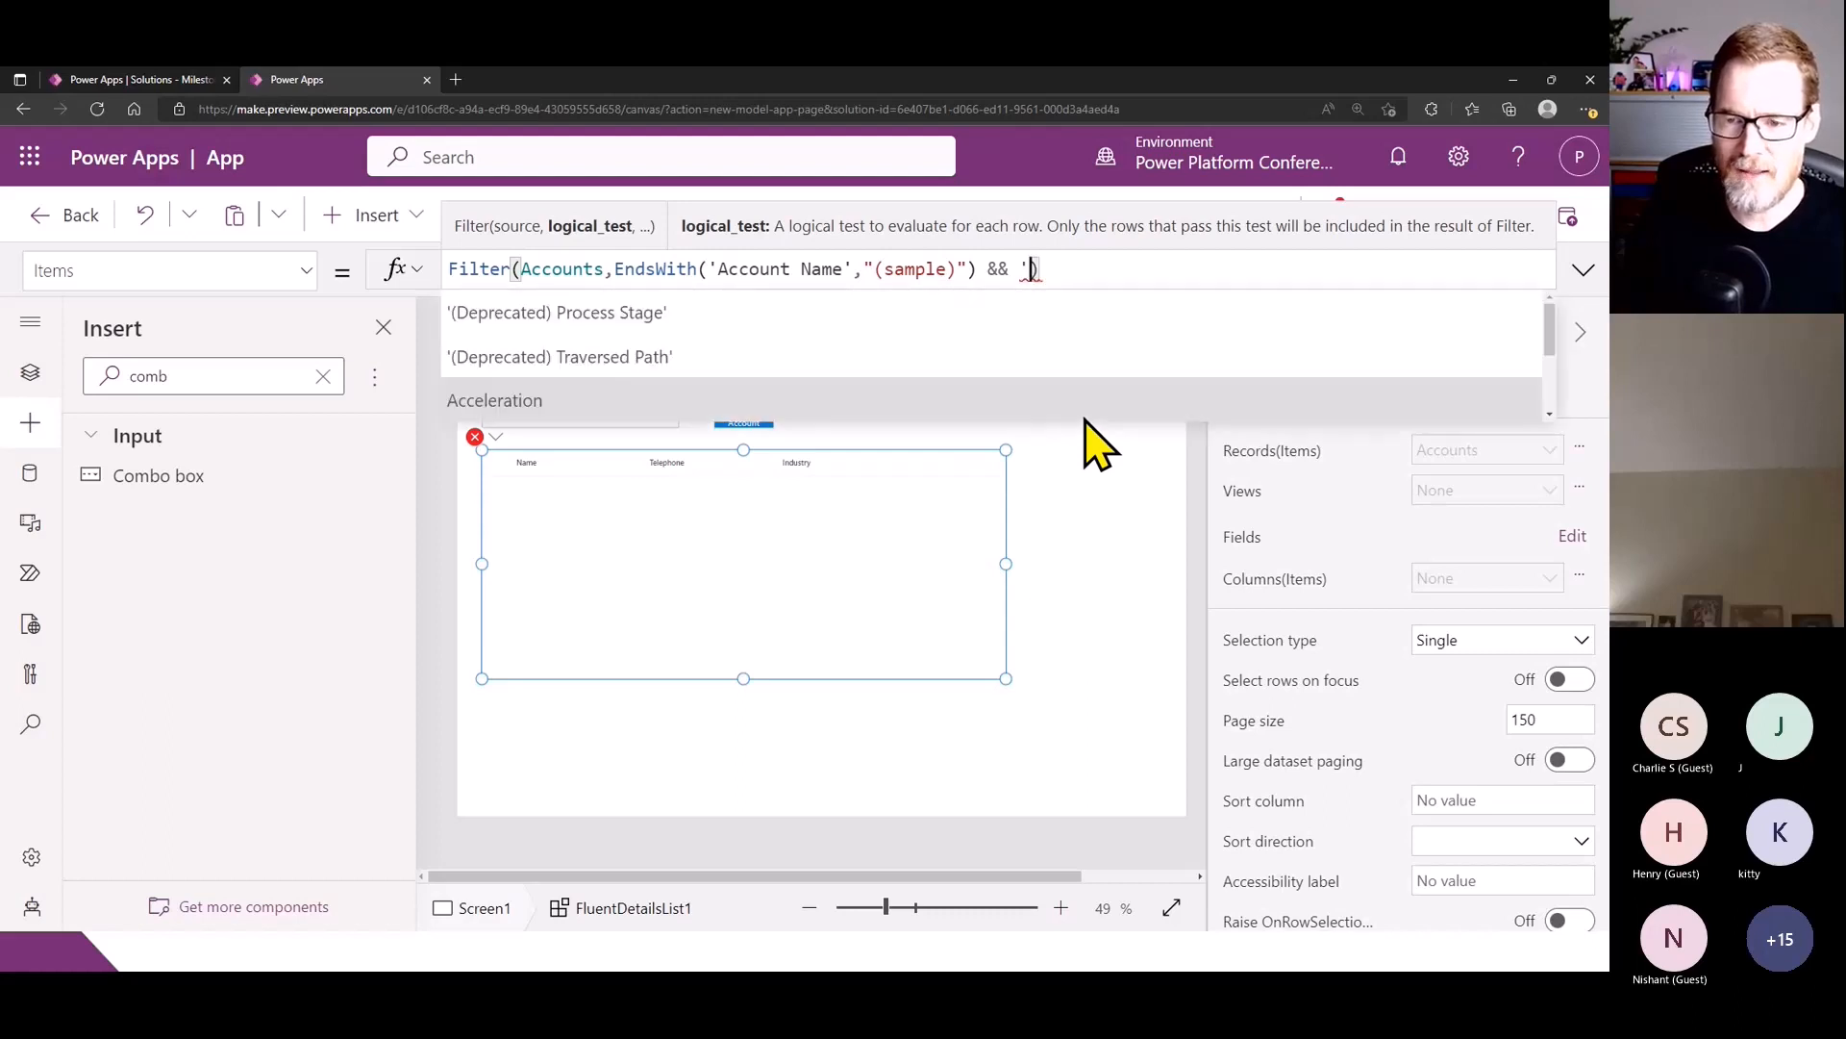
pyautogui.write('Indu')
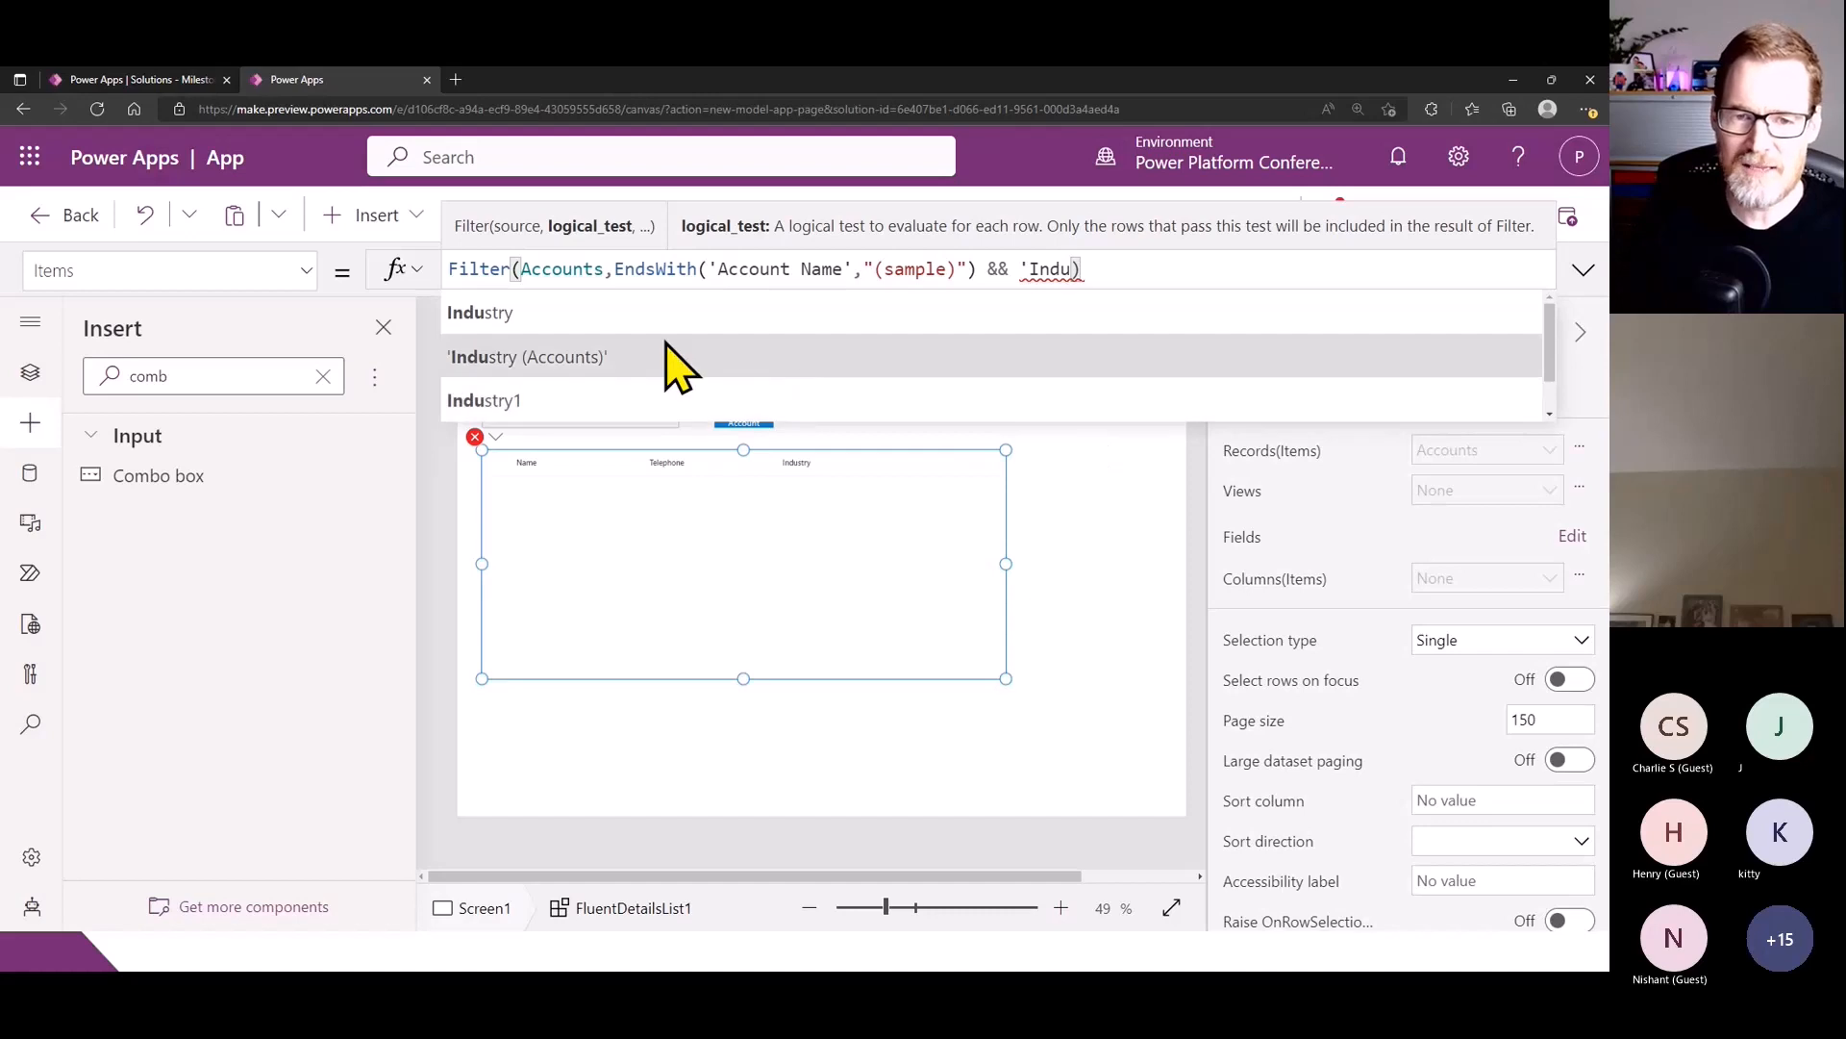
pyautogui.click(712, 327)
pyautogui.write('=')
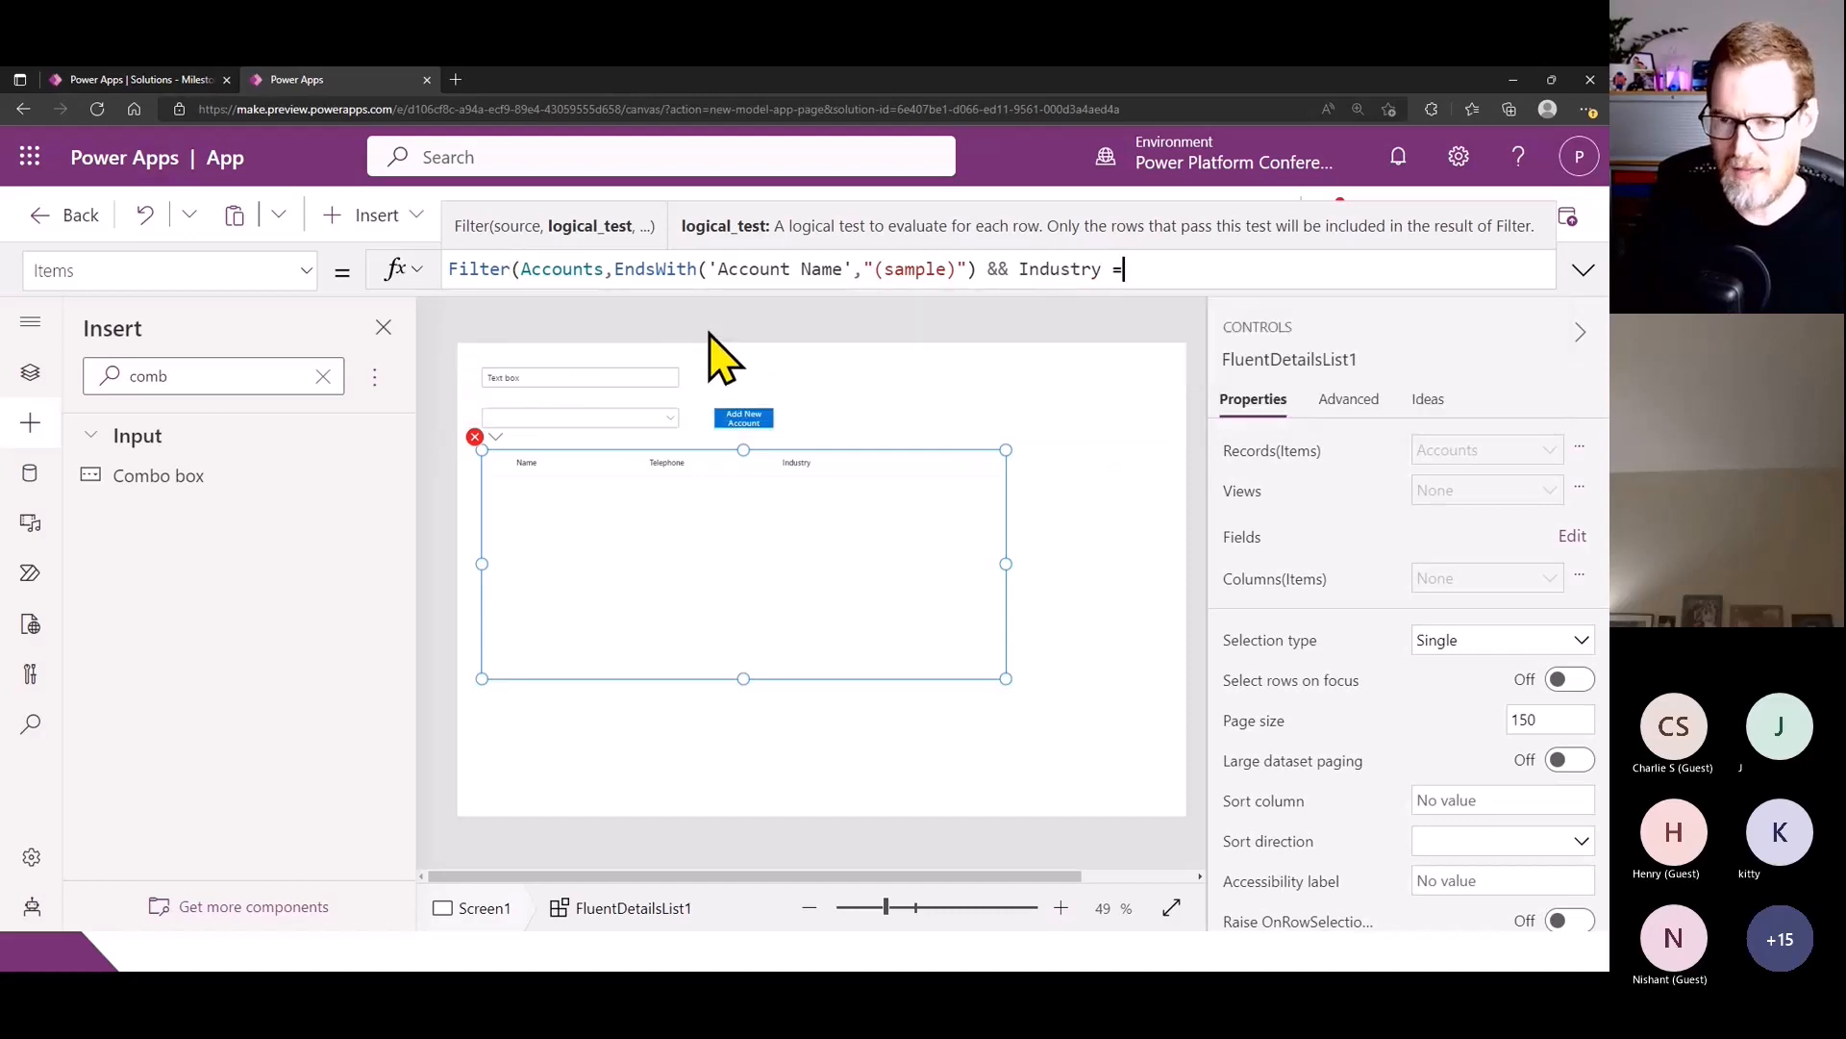
pyautogui.write(' cmbIndustry')
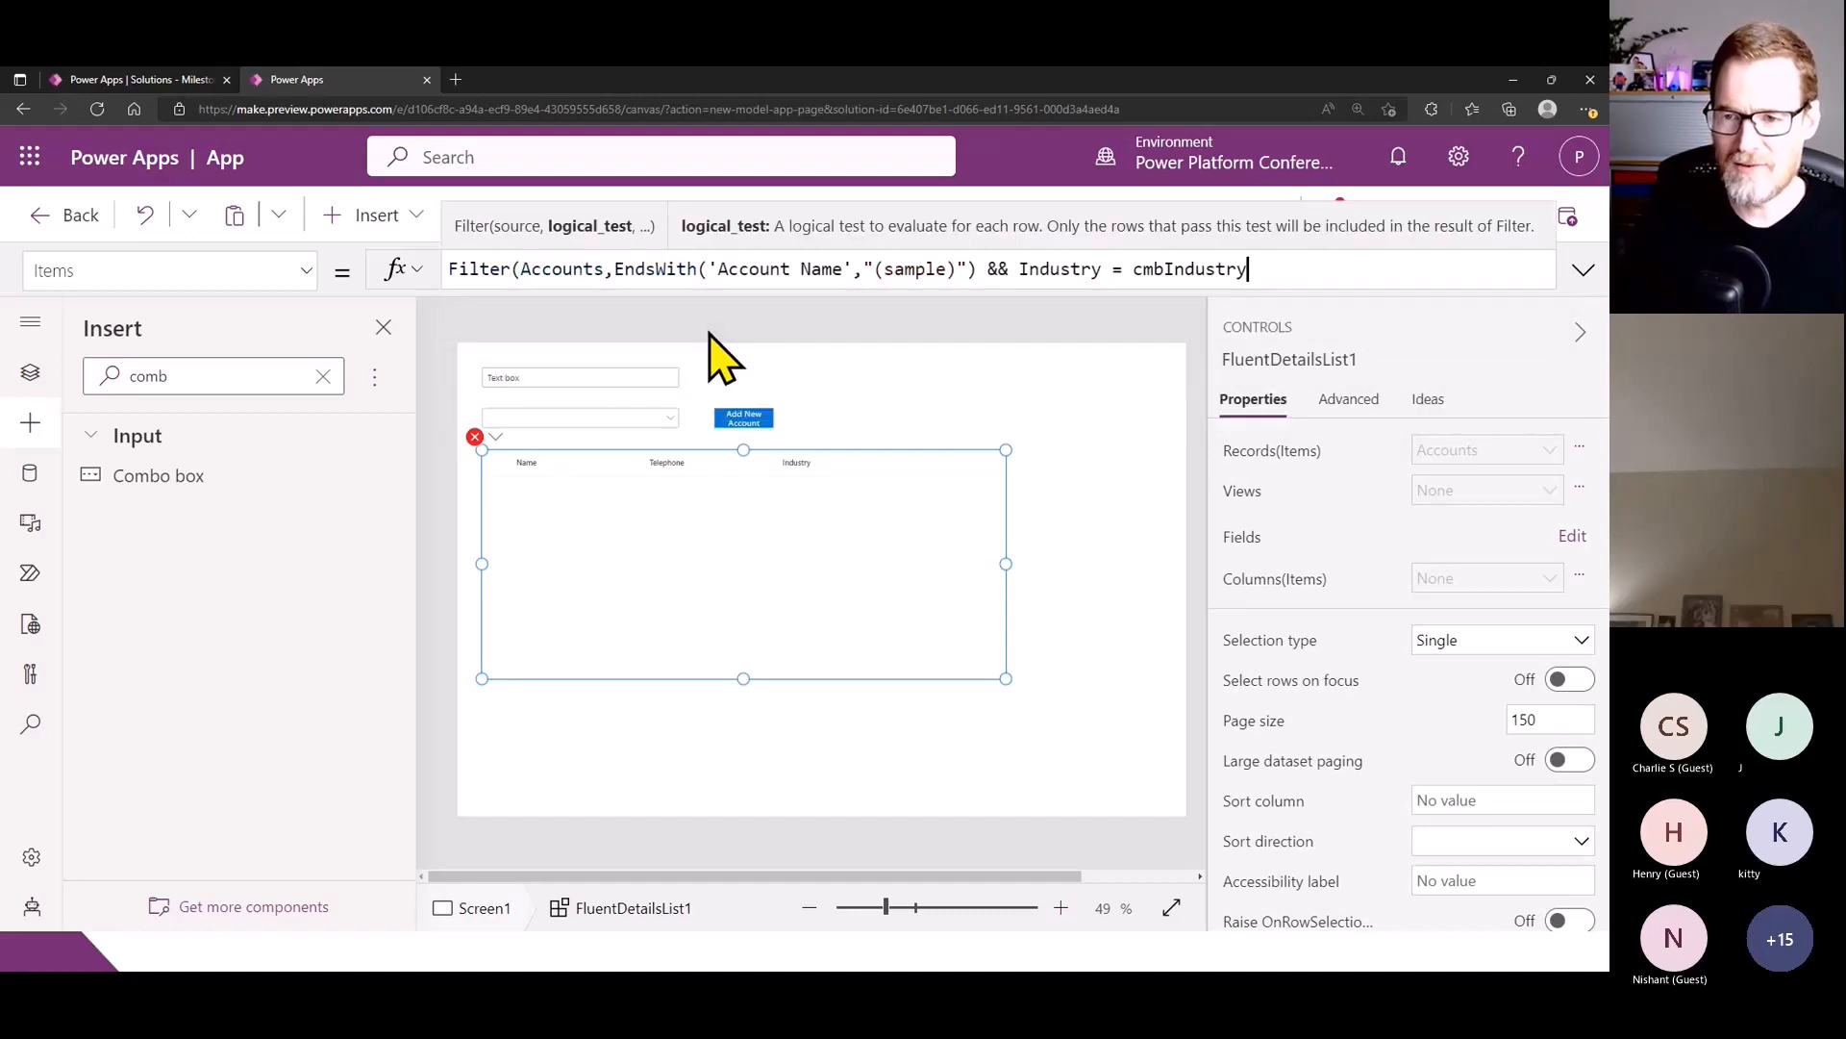
pyautogui.write('.Select')
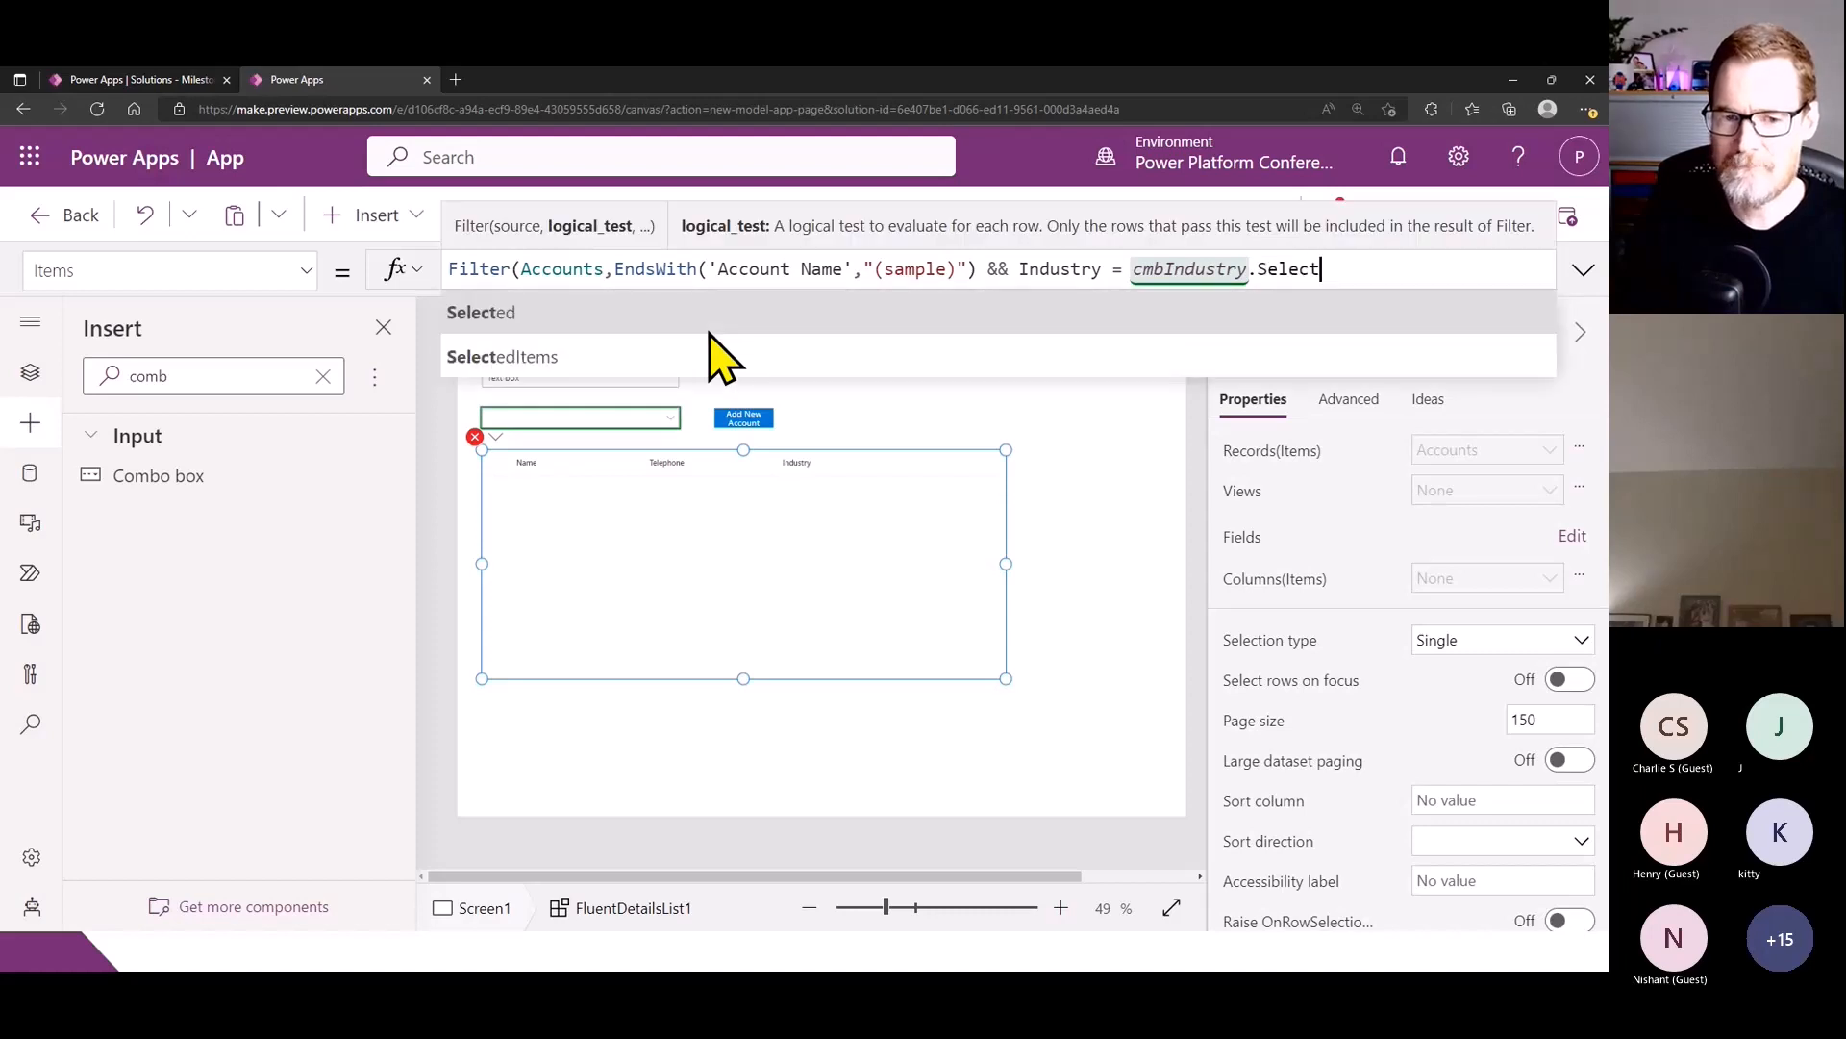
pyautogui.write('ed.Value)')
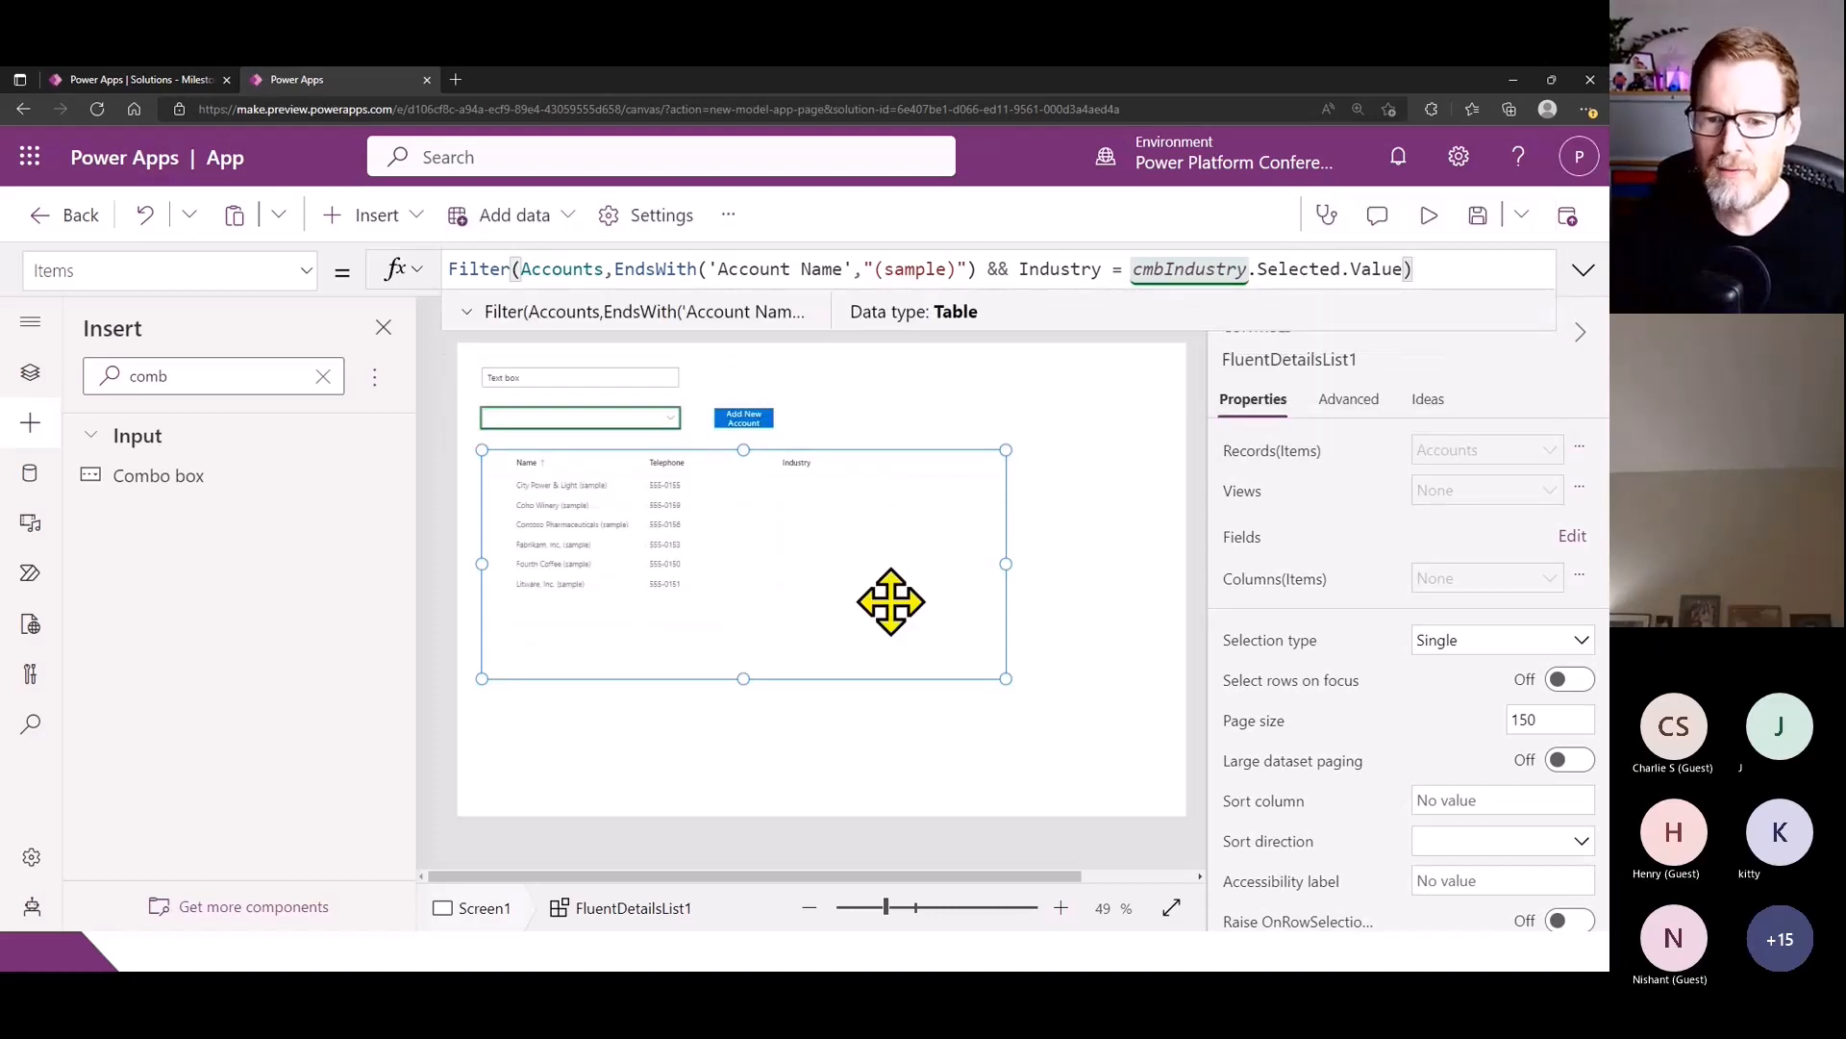
# - Preview the app and test the industry filter with Accounting, no selection, Consulting and Accounting again, and return to editing
pyautogui.click(1429, 217)
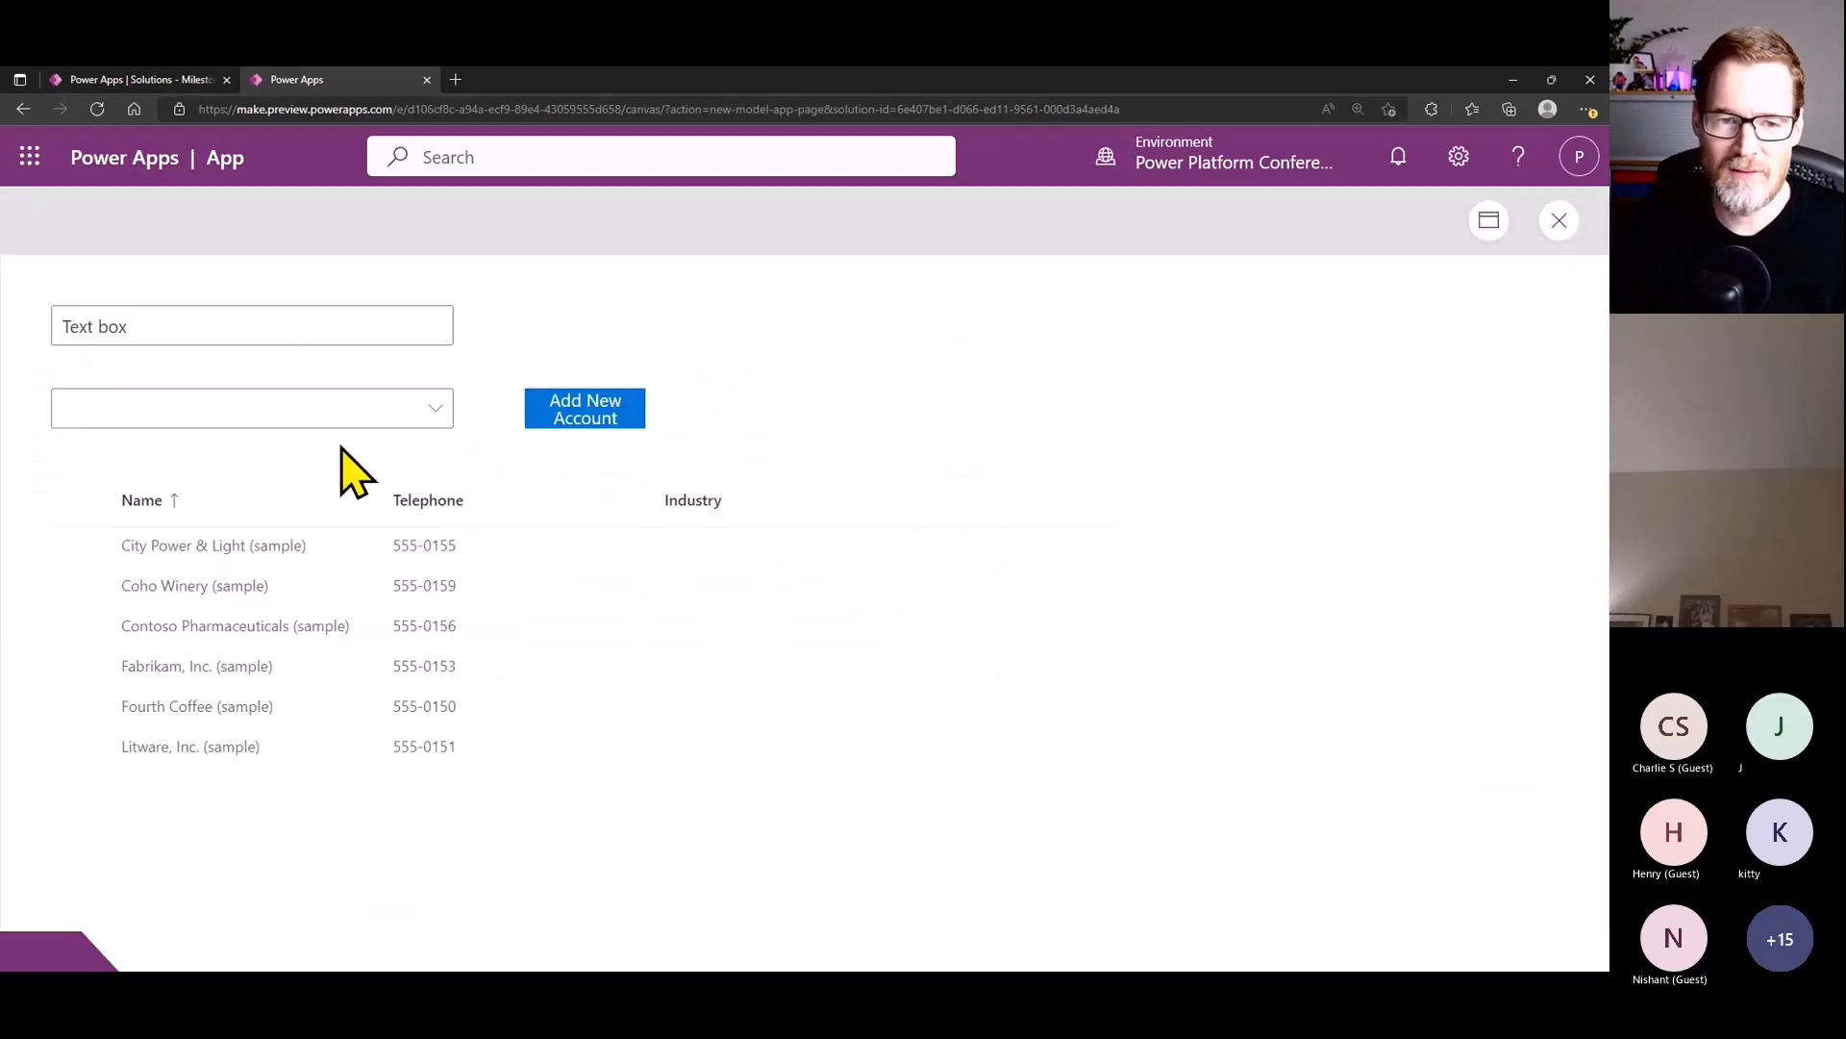
pyautogui.click(437, 409)
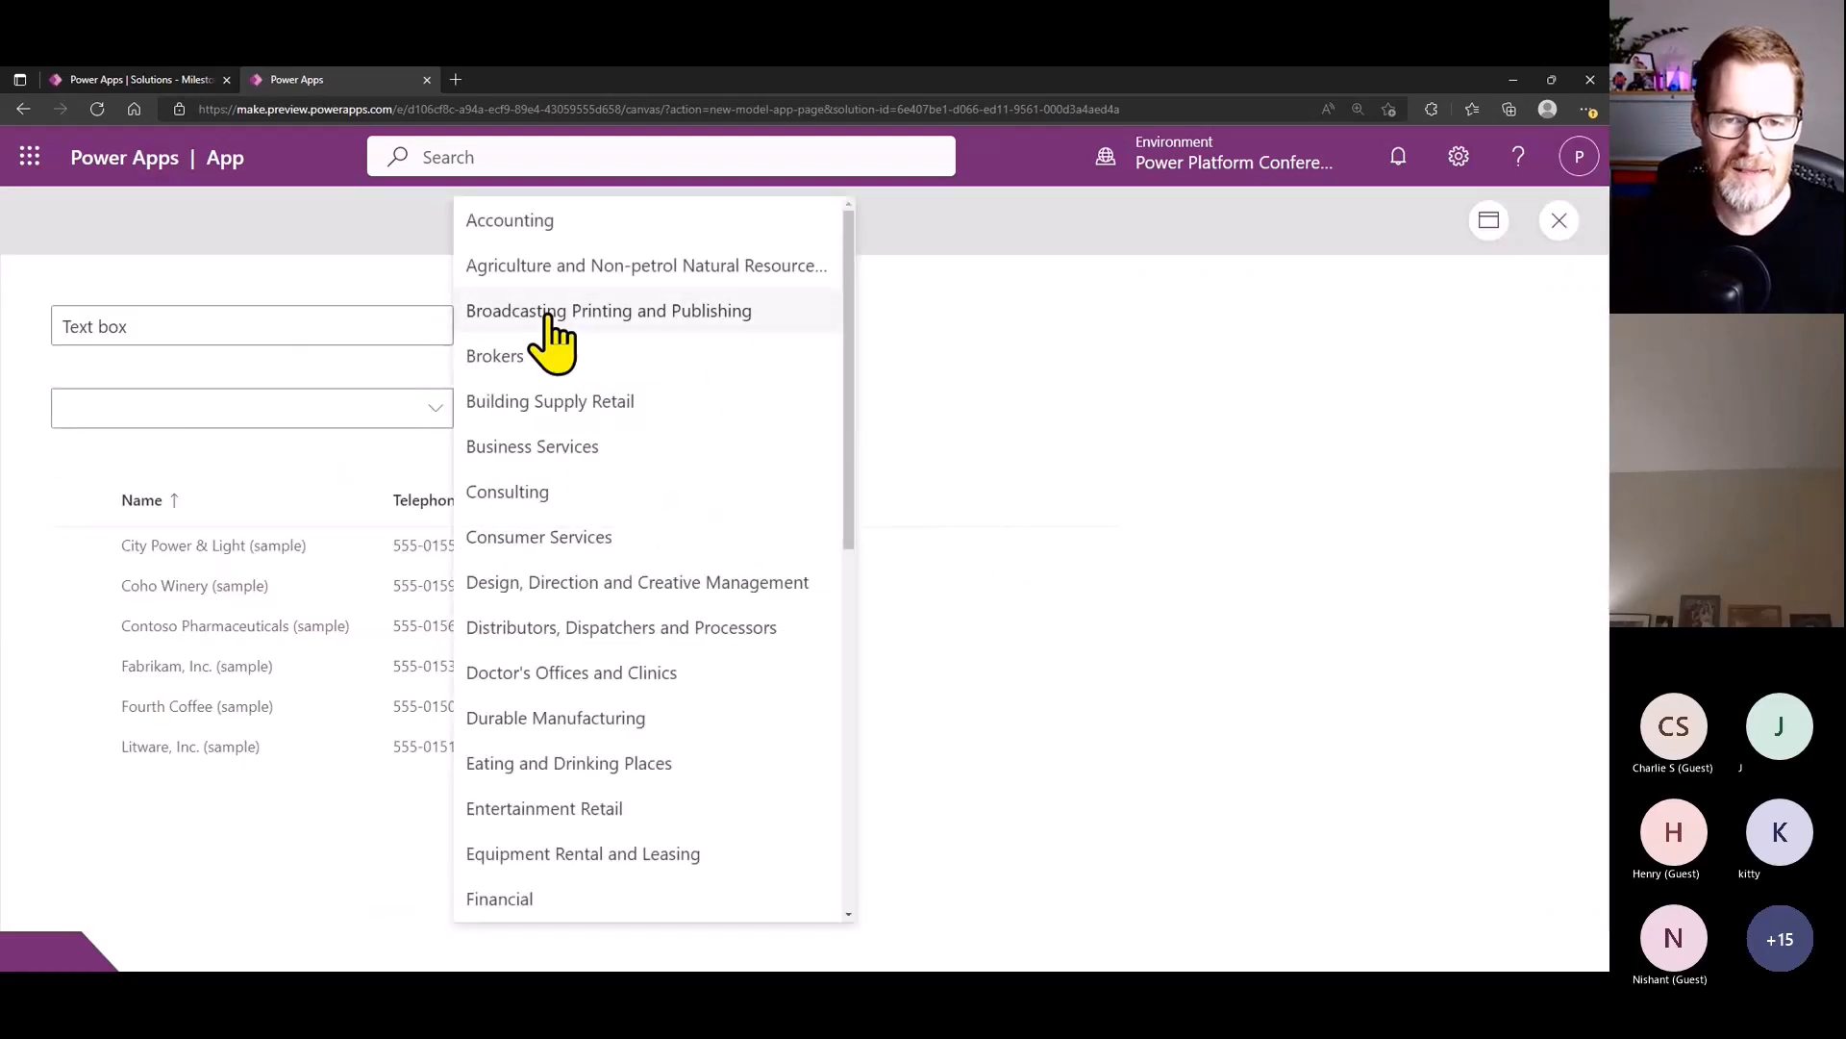
pyautogui.click(509, 220)
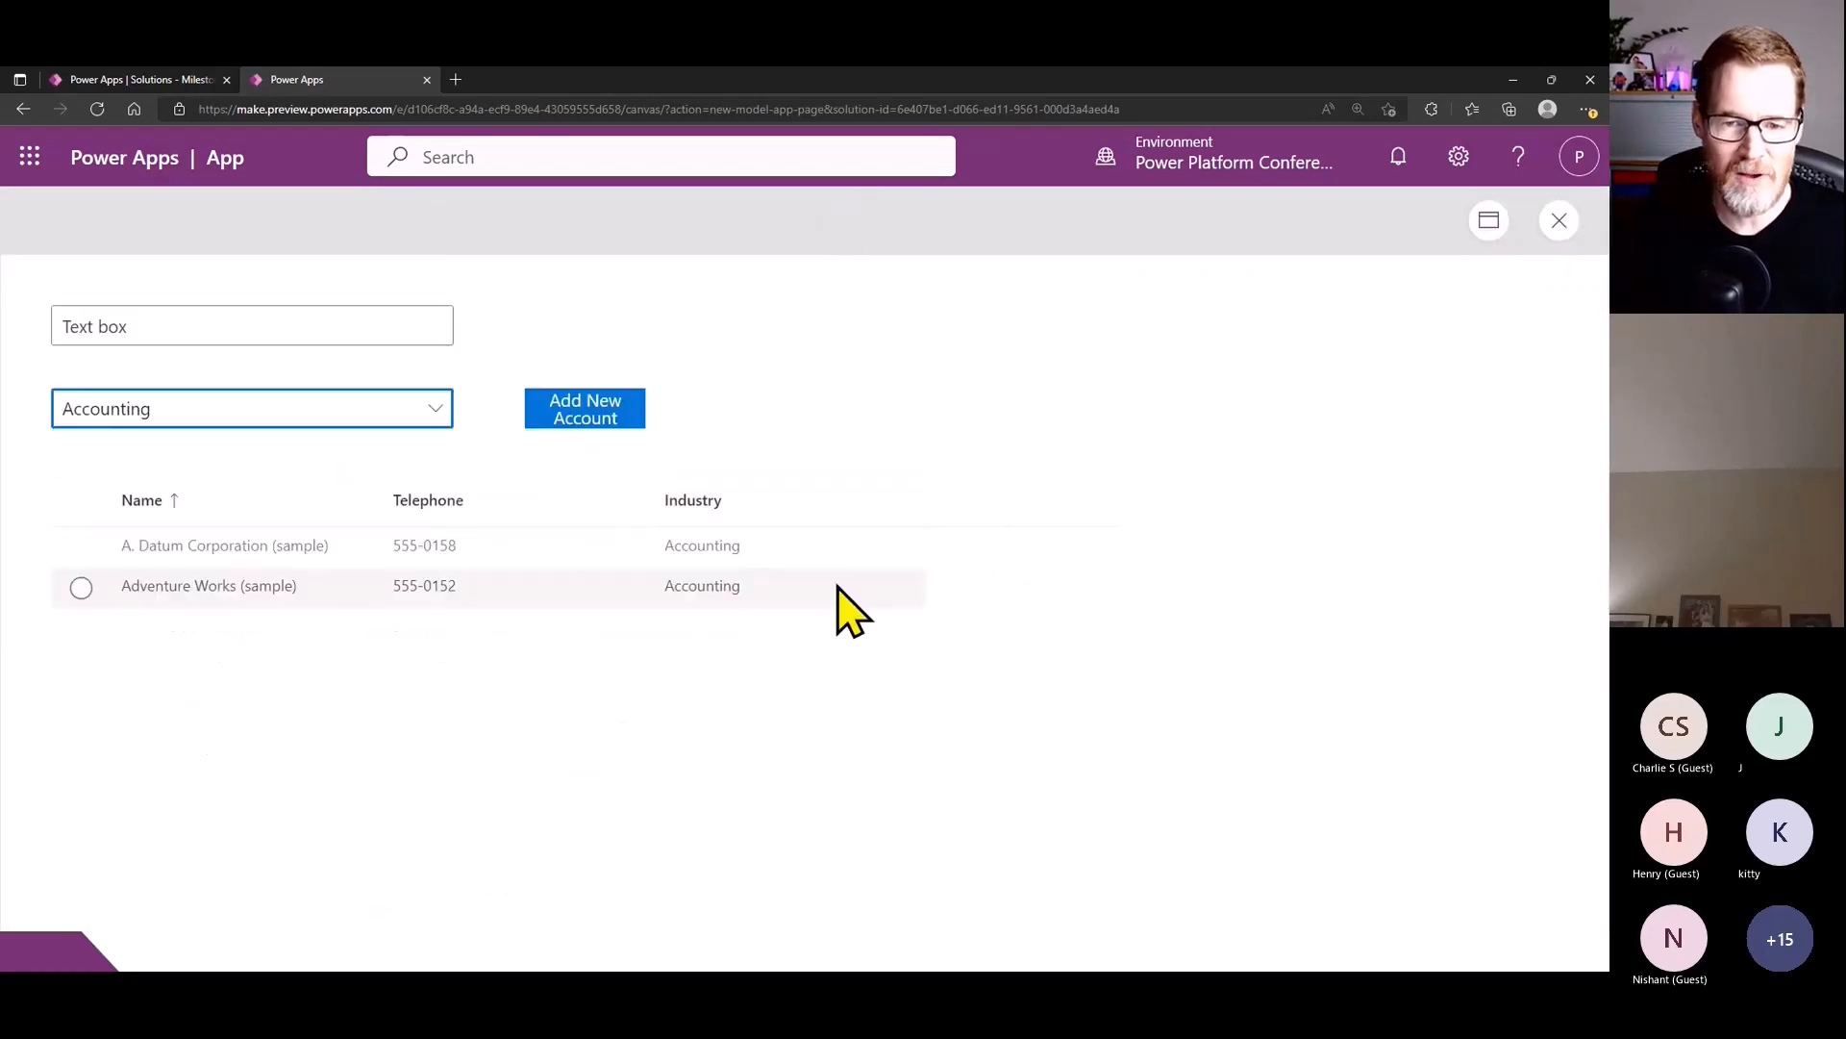
pyautogui.click(446, 415)
pyautogui.click(538, 221)
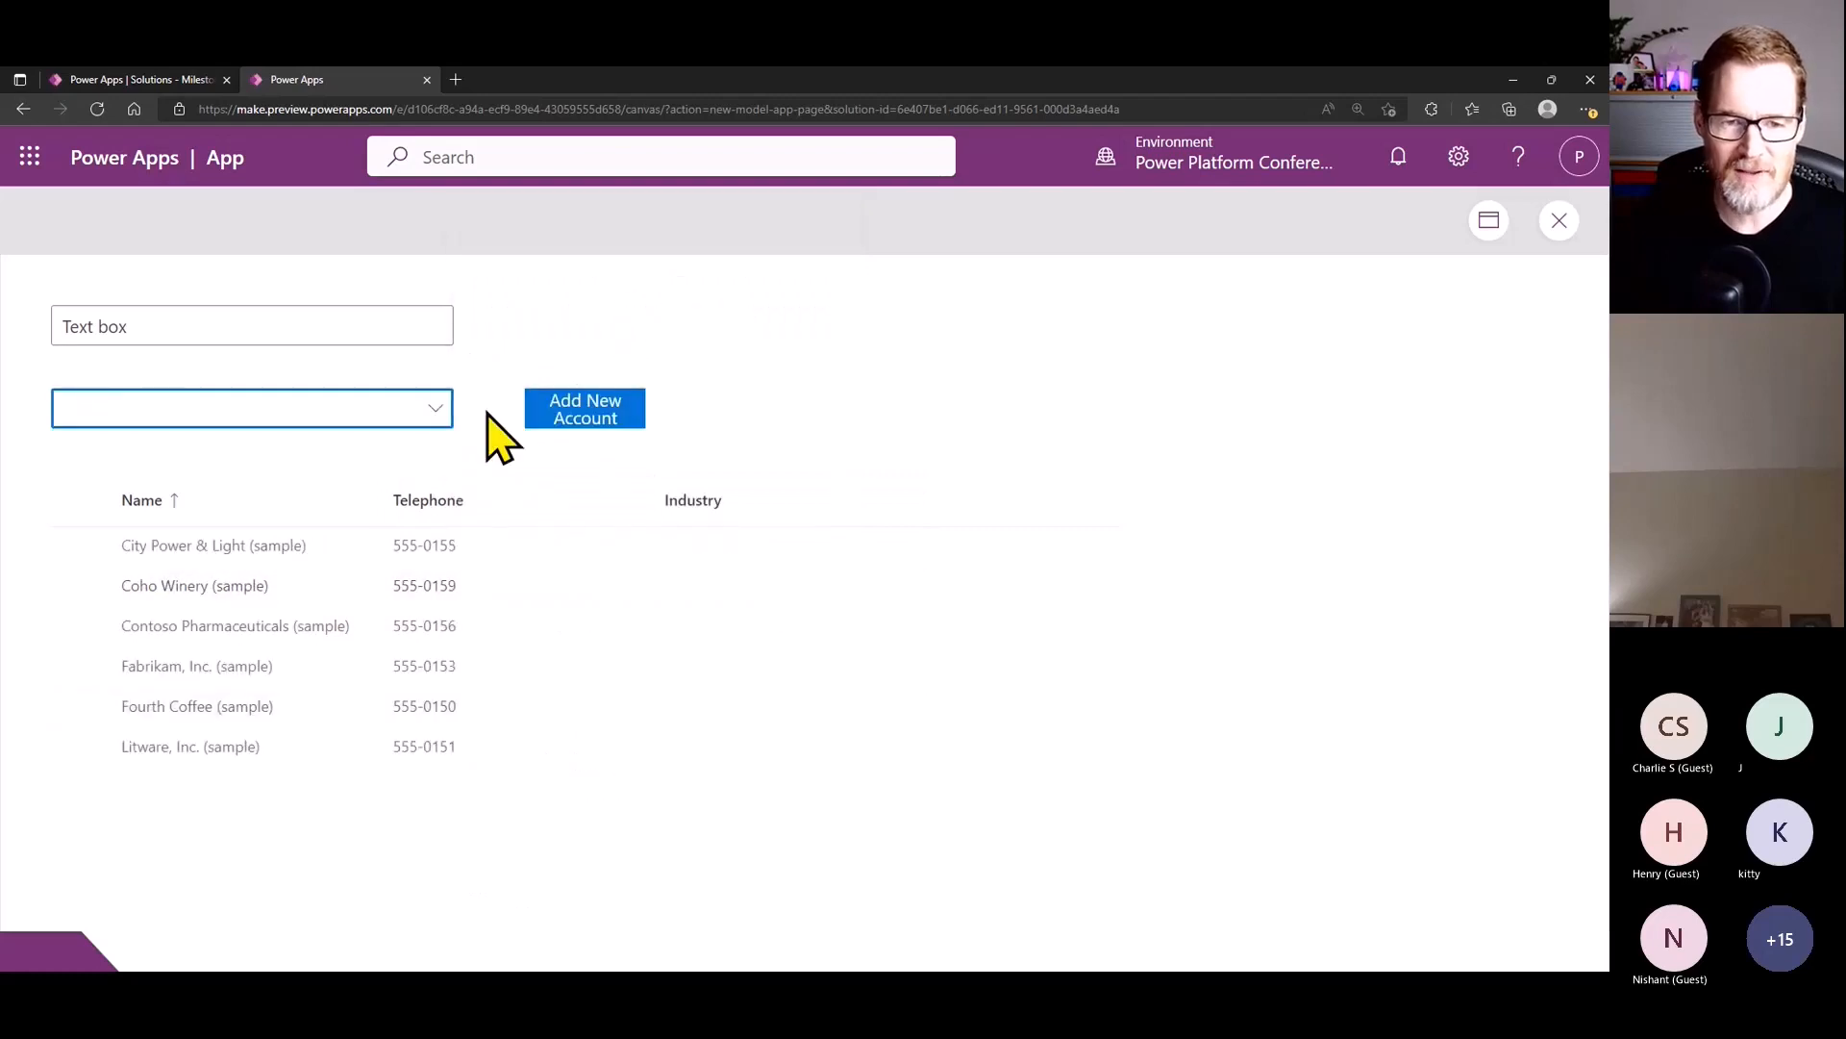
pyautogui.click(439, 405)
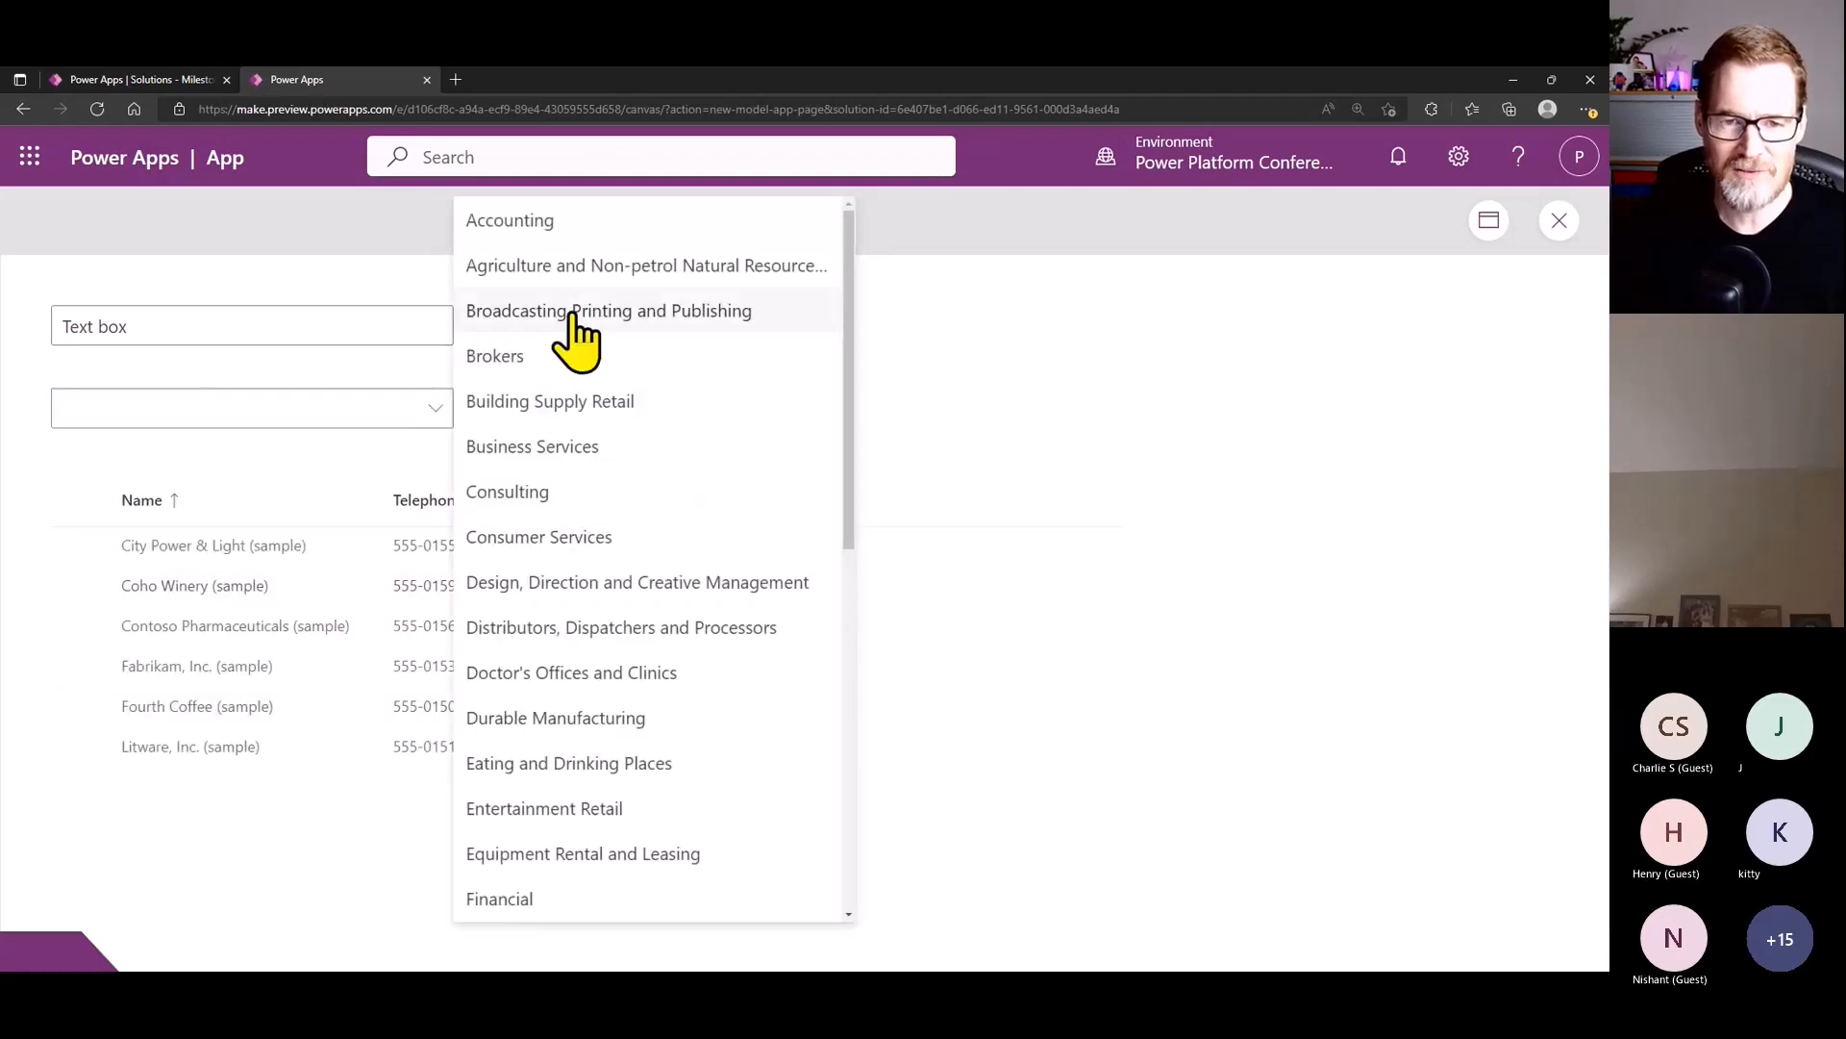
pyautogui.click(558, 491)
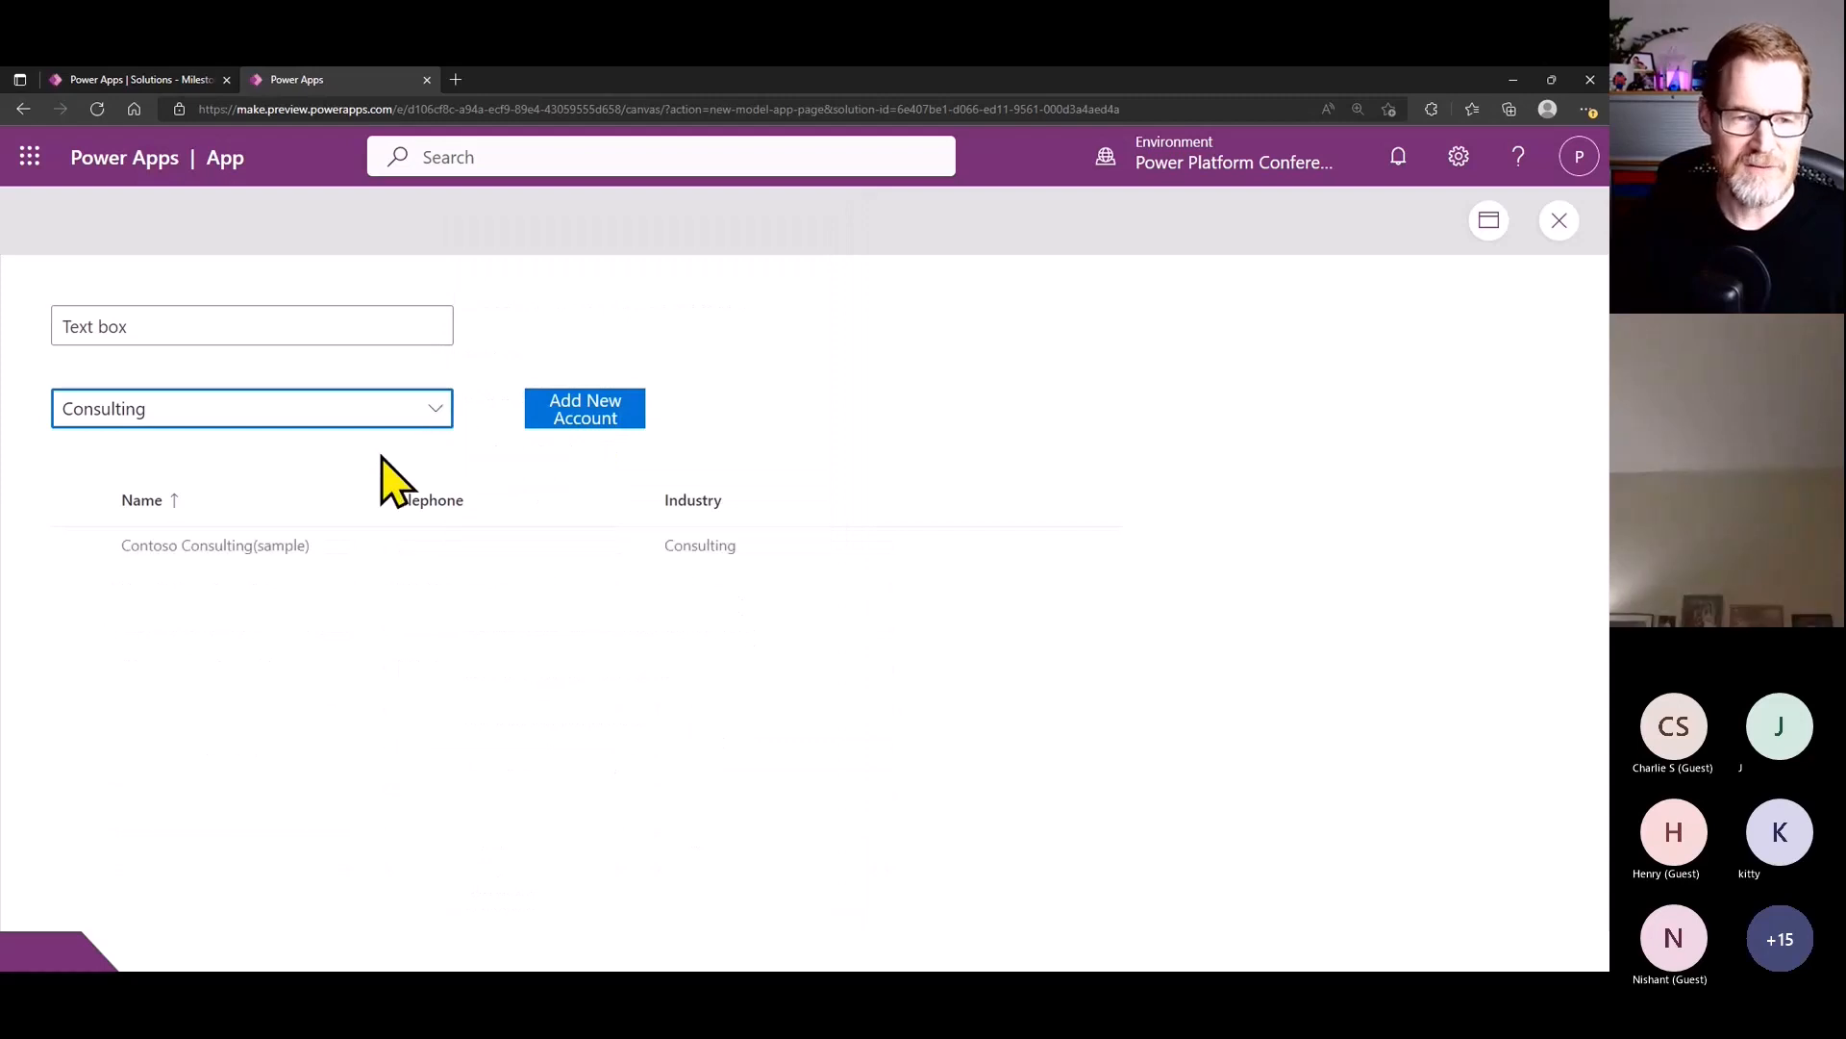
pyautogui.click(438, 412)
pyautogui.click(548, 223)
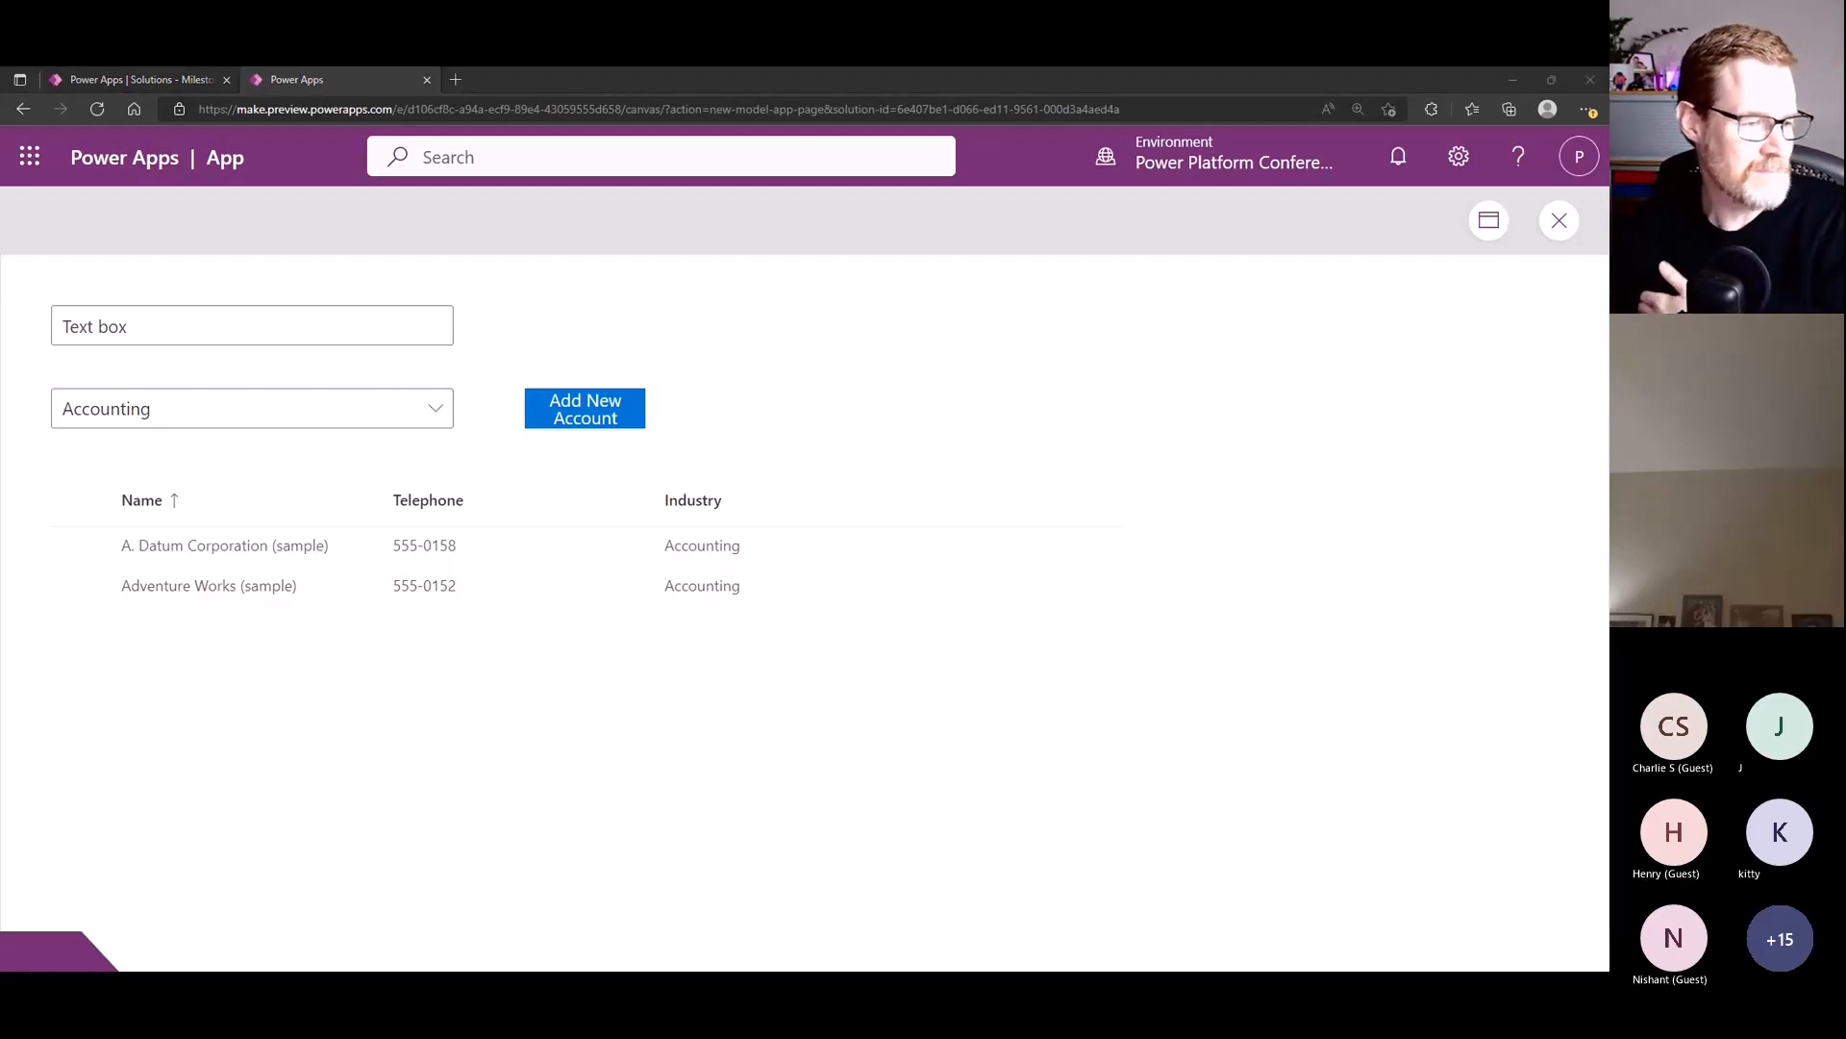
pyautogui.click(1559, 223)
pyautogui.moveTo(767, 875); pyautogui.dragTo(667, 875)
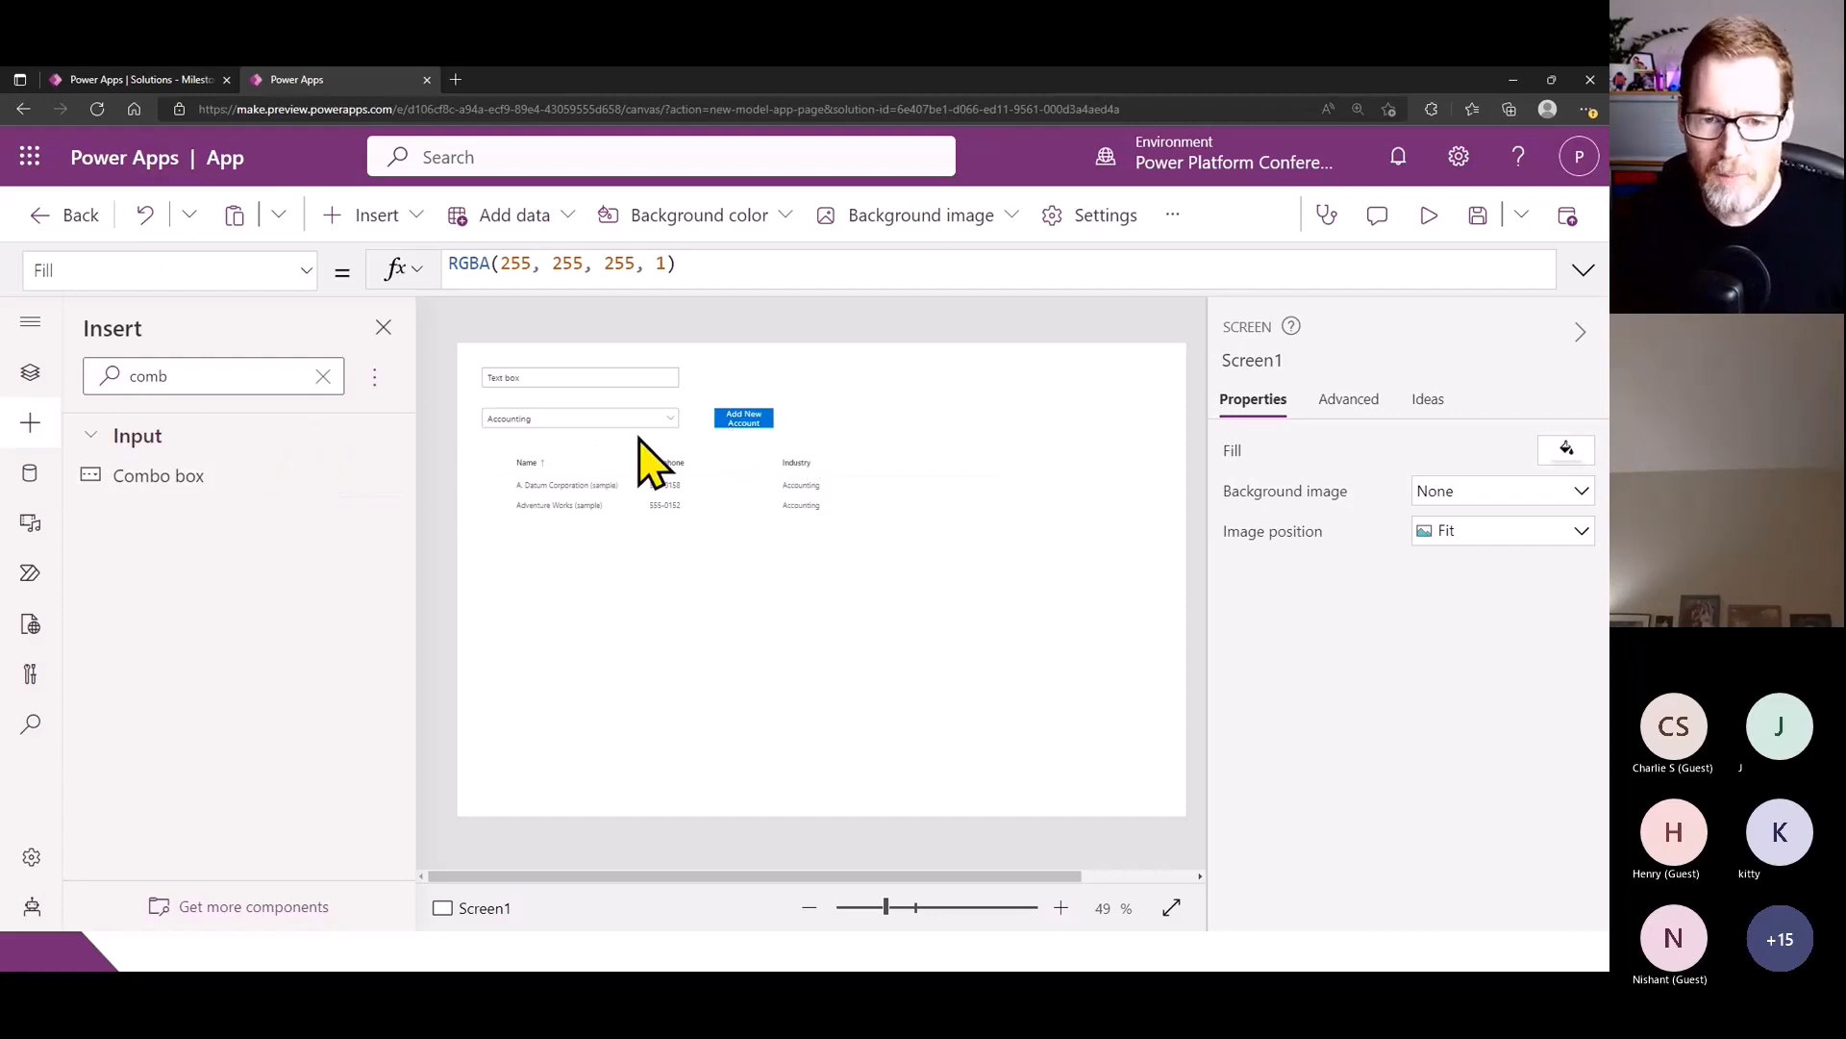
# - Examine the full columns_Items formula of the Fluent Details List, especially the end of the Industry column record
pyautogui.click(659, 475)
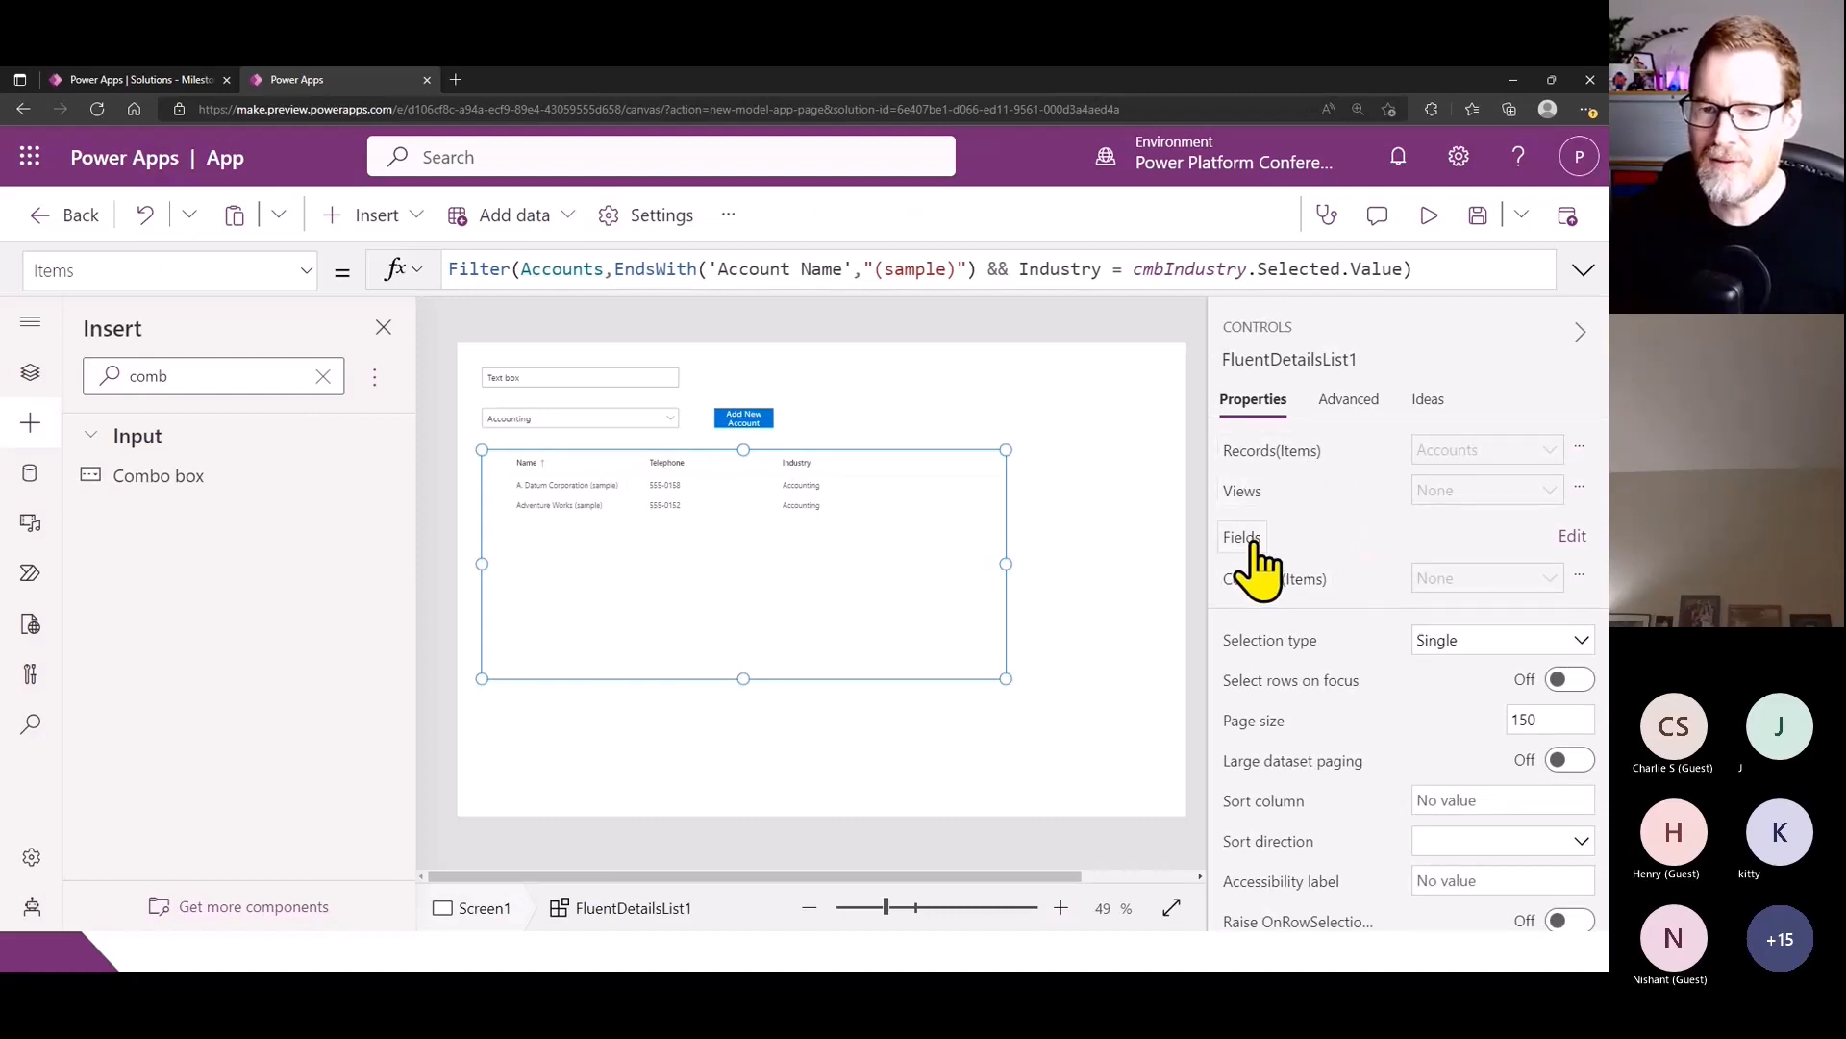
pyautogui.click(1300, 581)
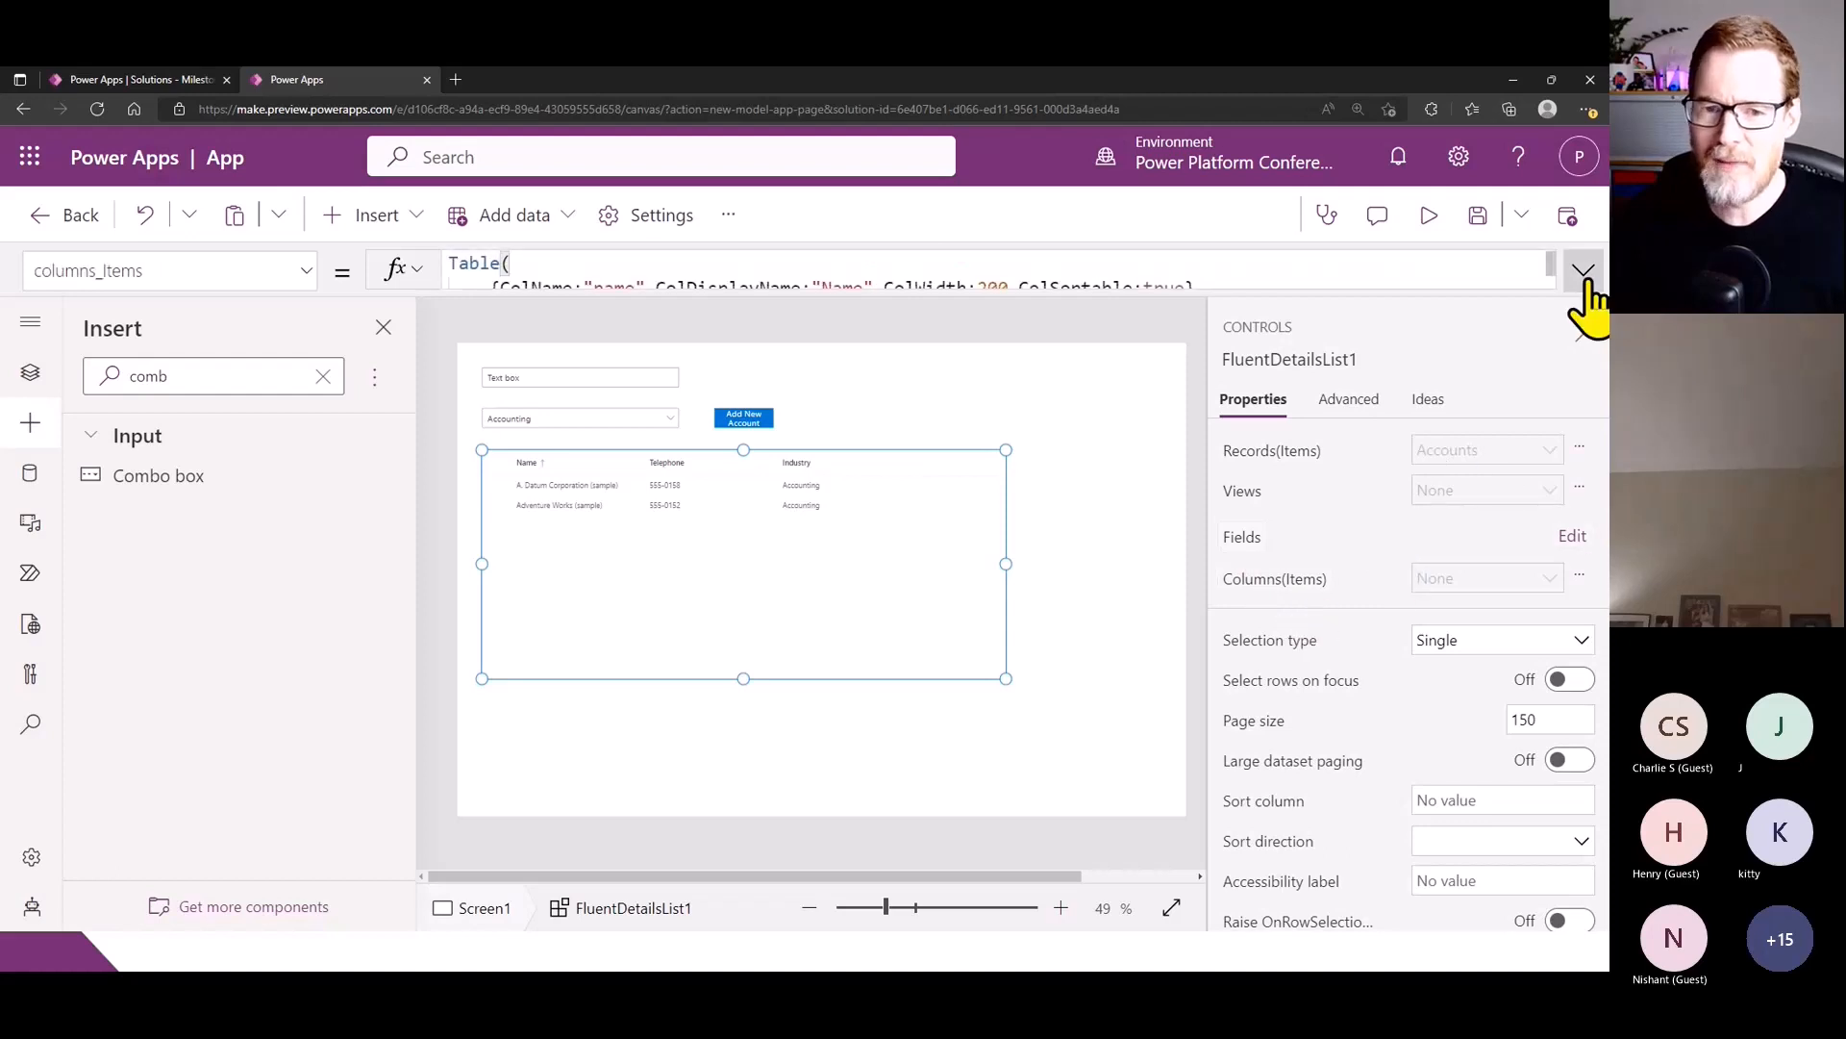
pyautogui.click(1584, 272)
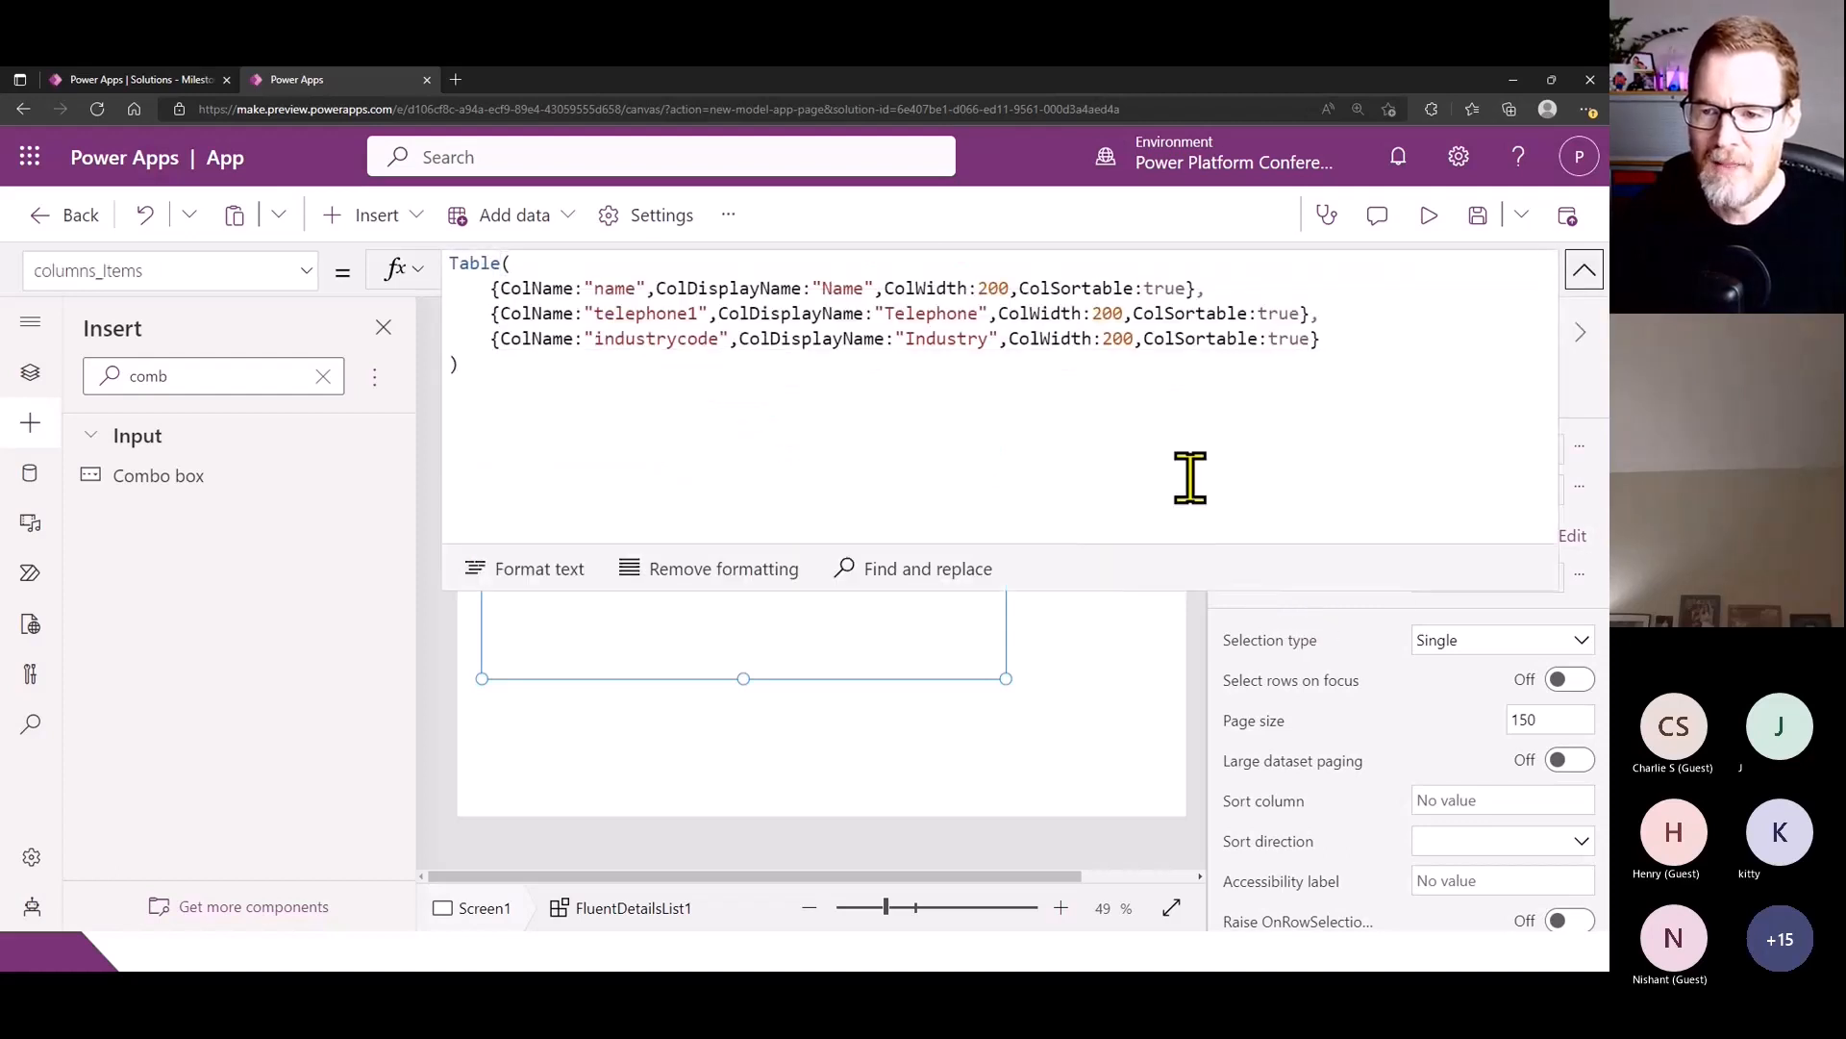
pyautogui.click(1310, 339)
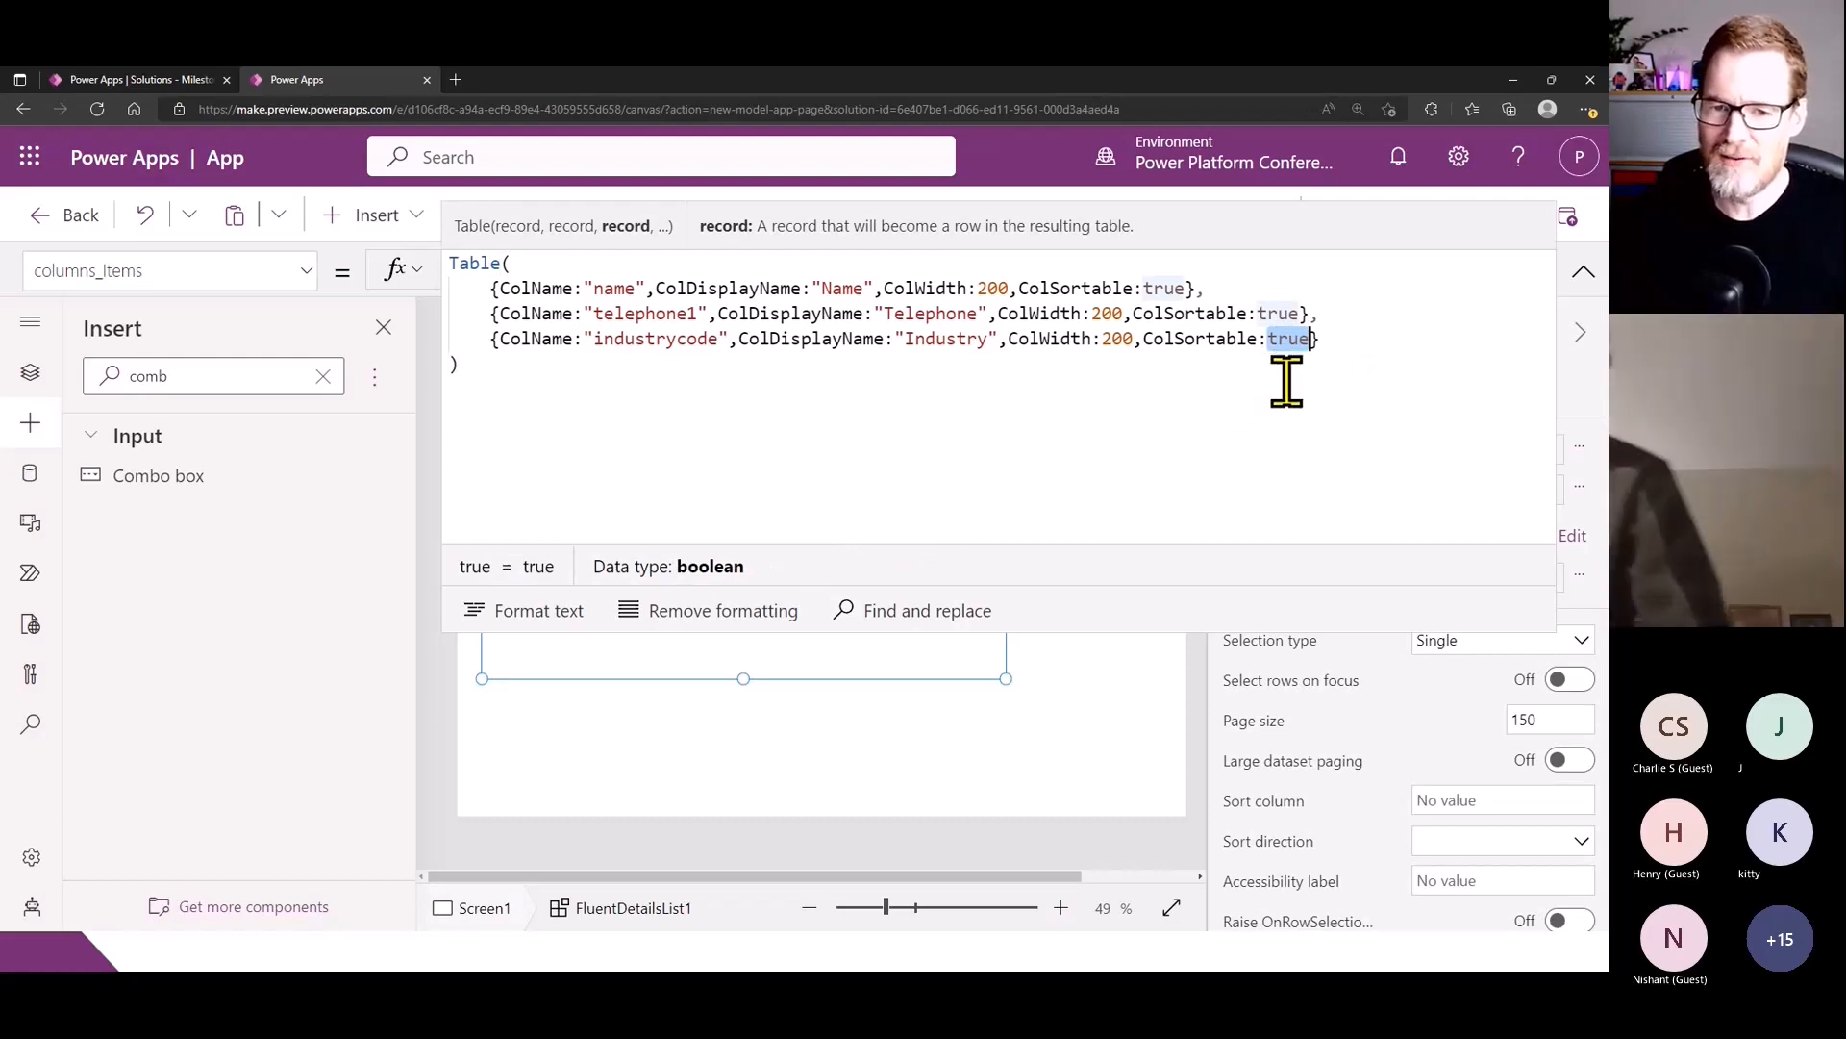
pyautogui.click(626, 362)
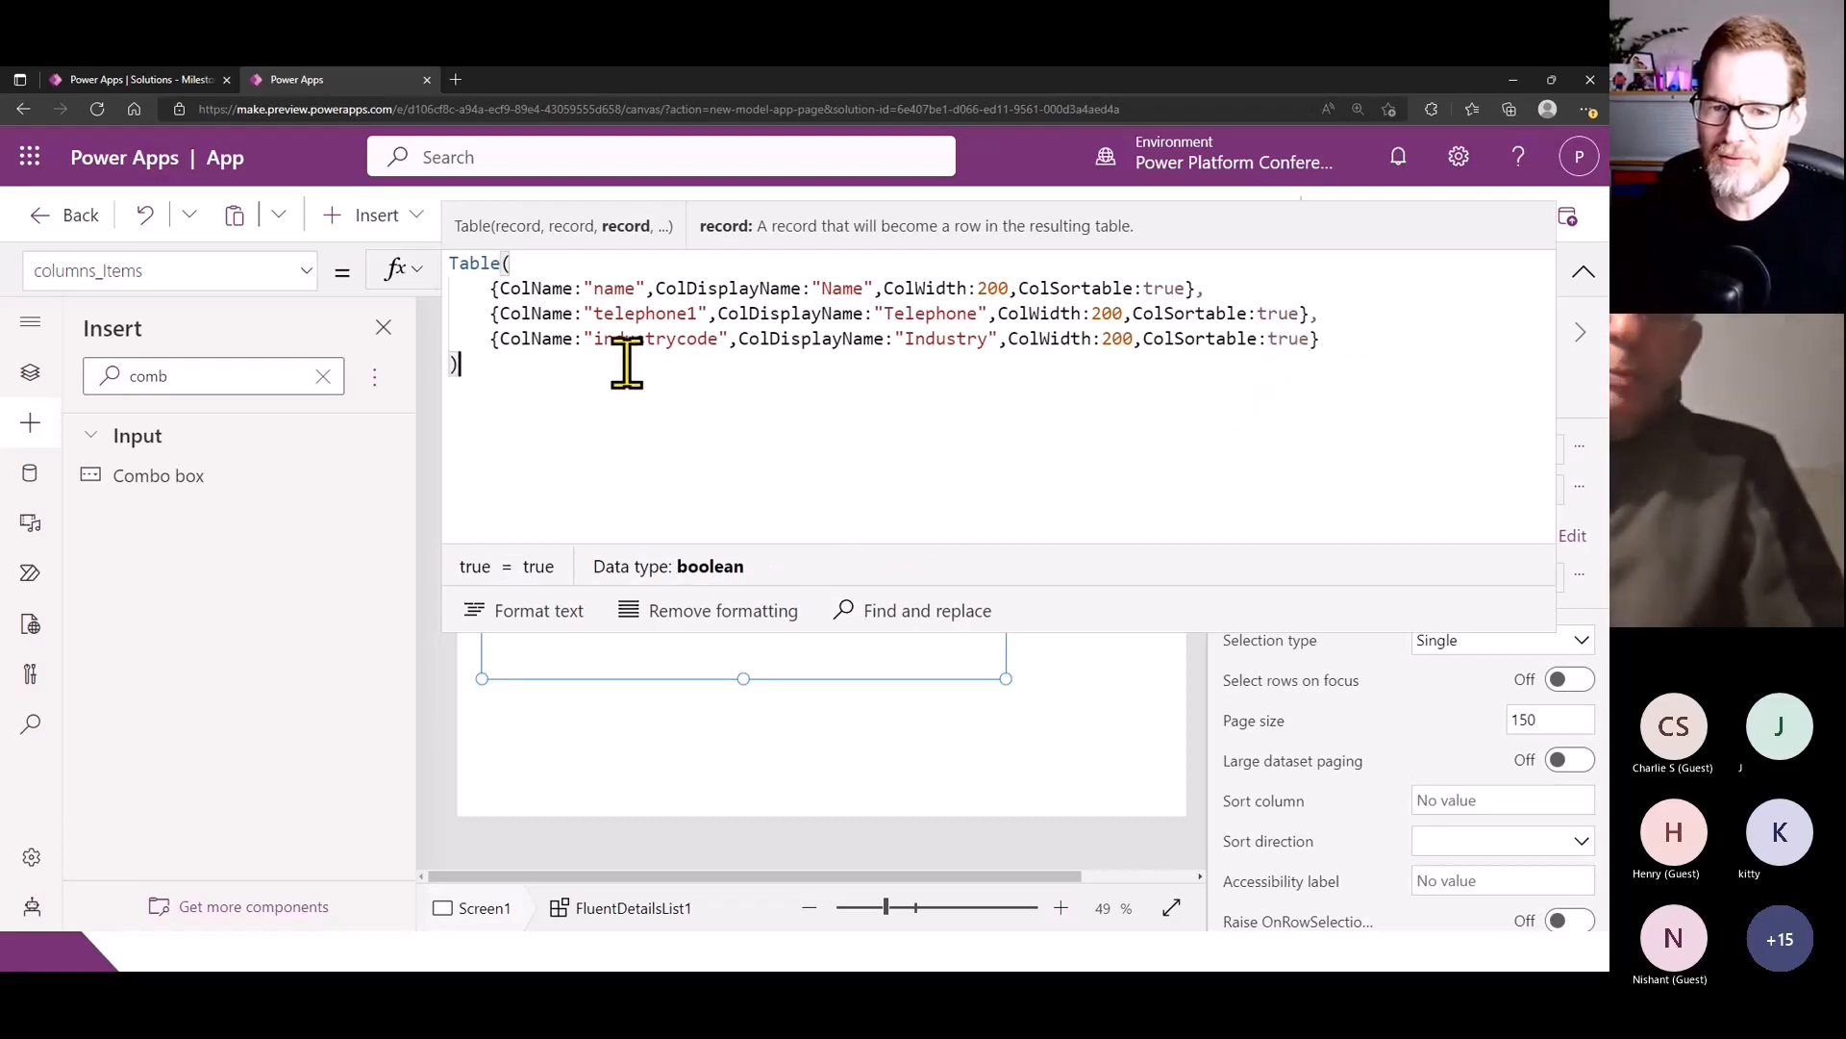
pyautogui.click(1313, 337)
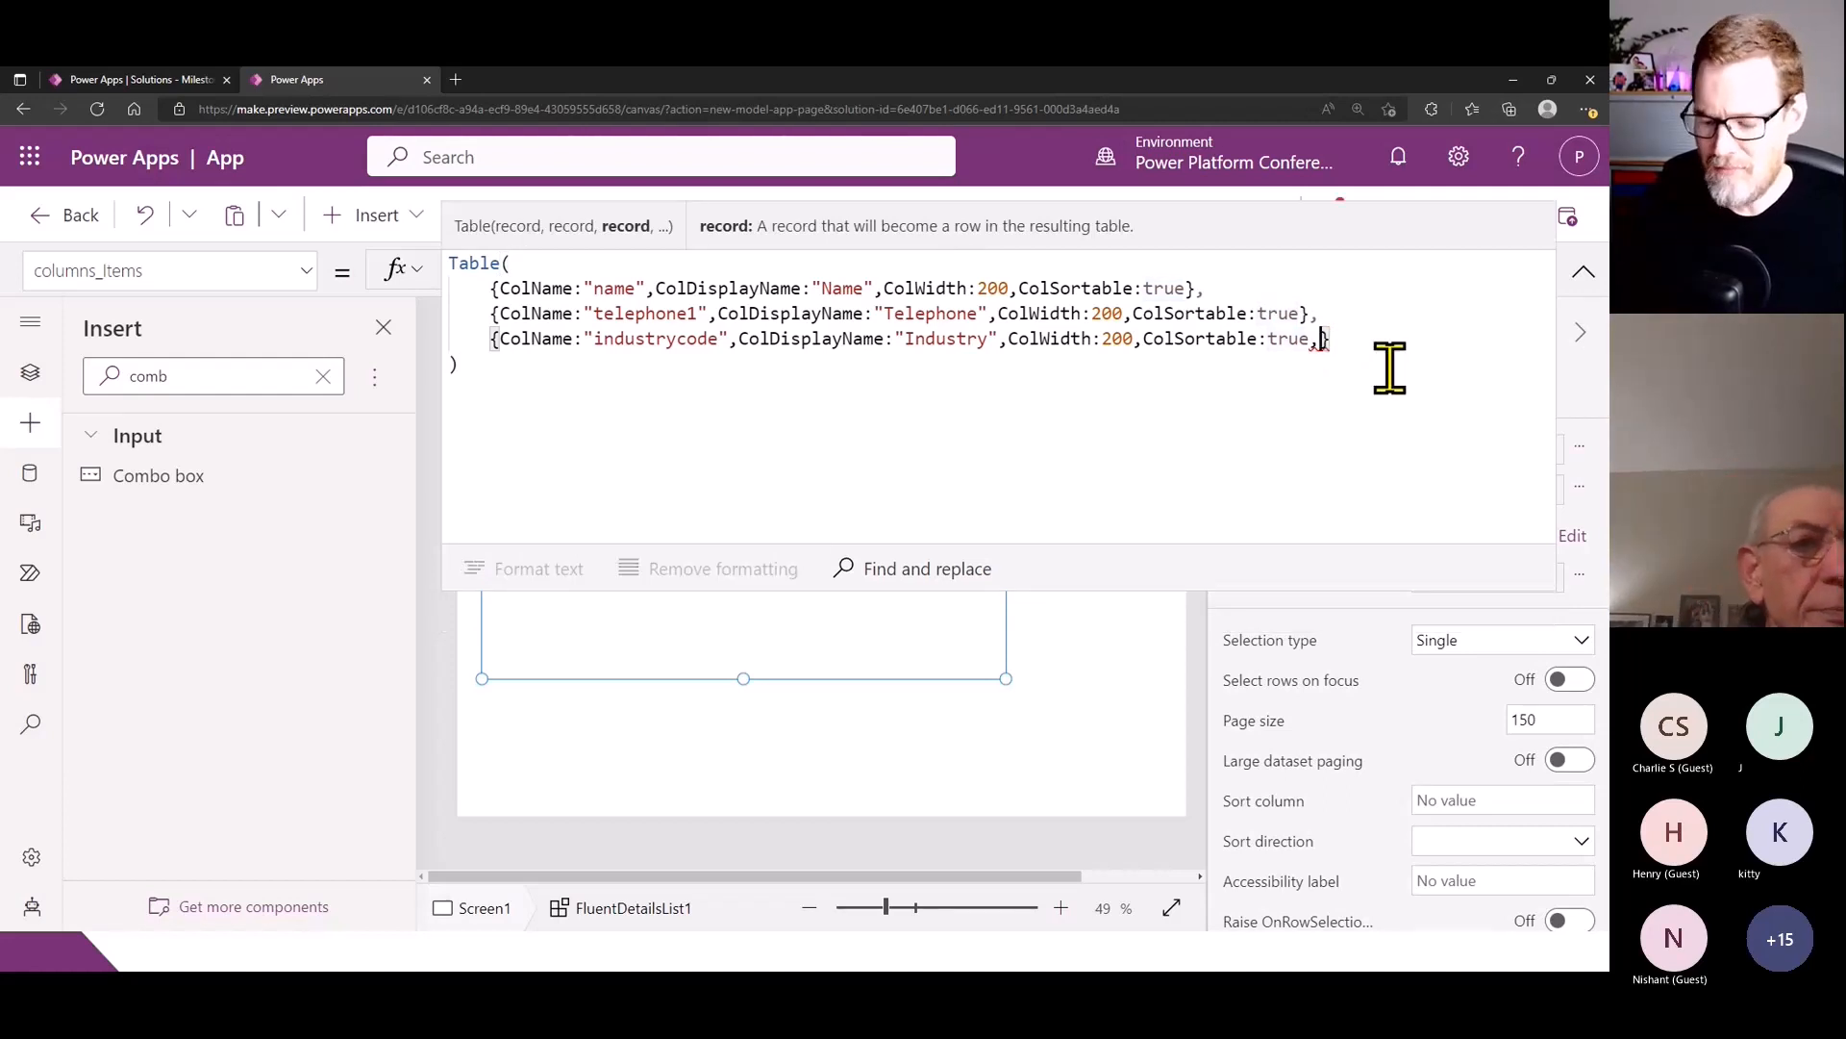
pyautogui.press('BackSpace')
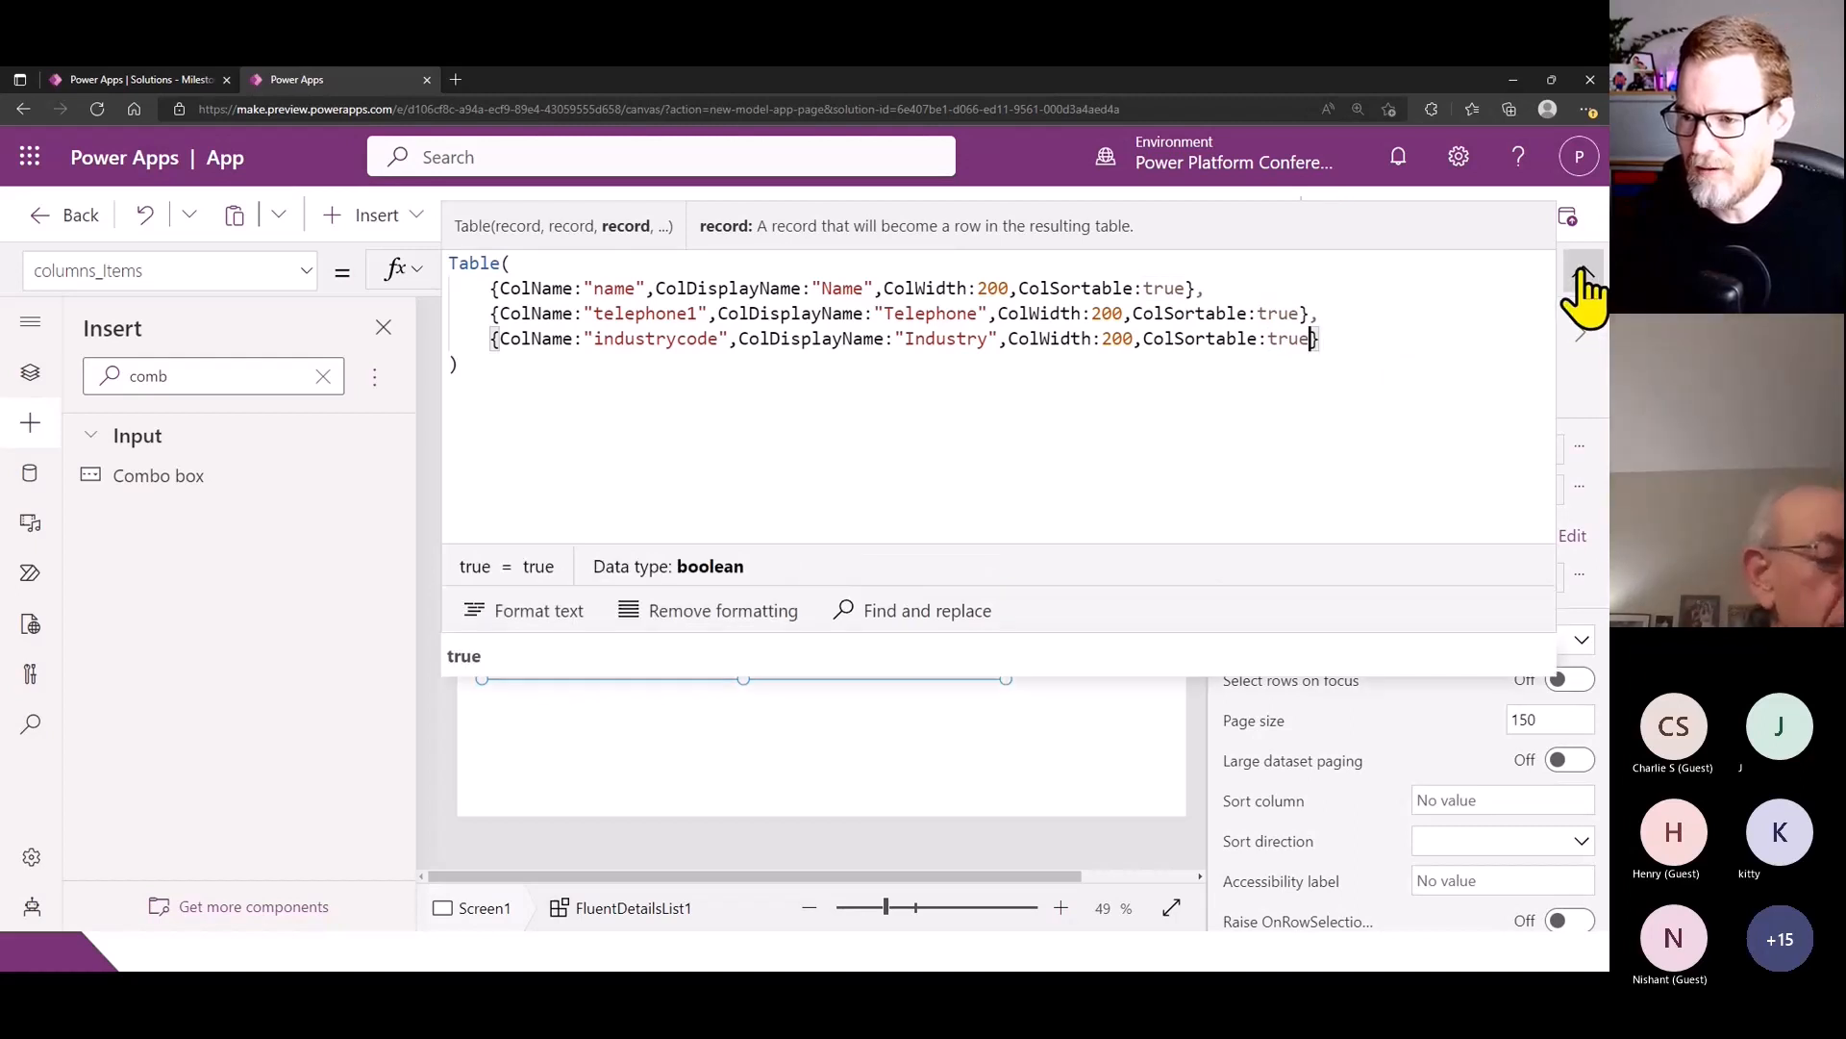
pyautogui.click(1582, 271)
# - Search the advanced properties of the Fluent Details List for "Visi" and "Col", and clear the search
pyautogui.click(1360, 399)
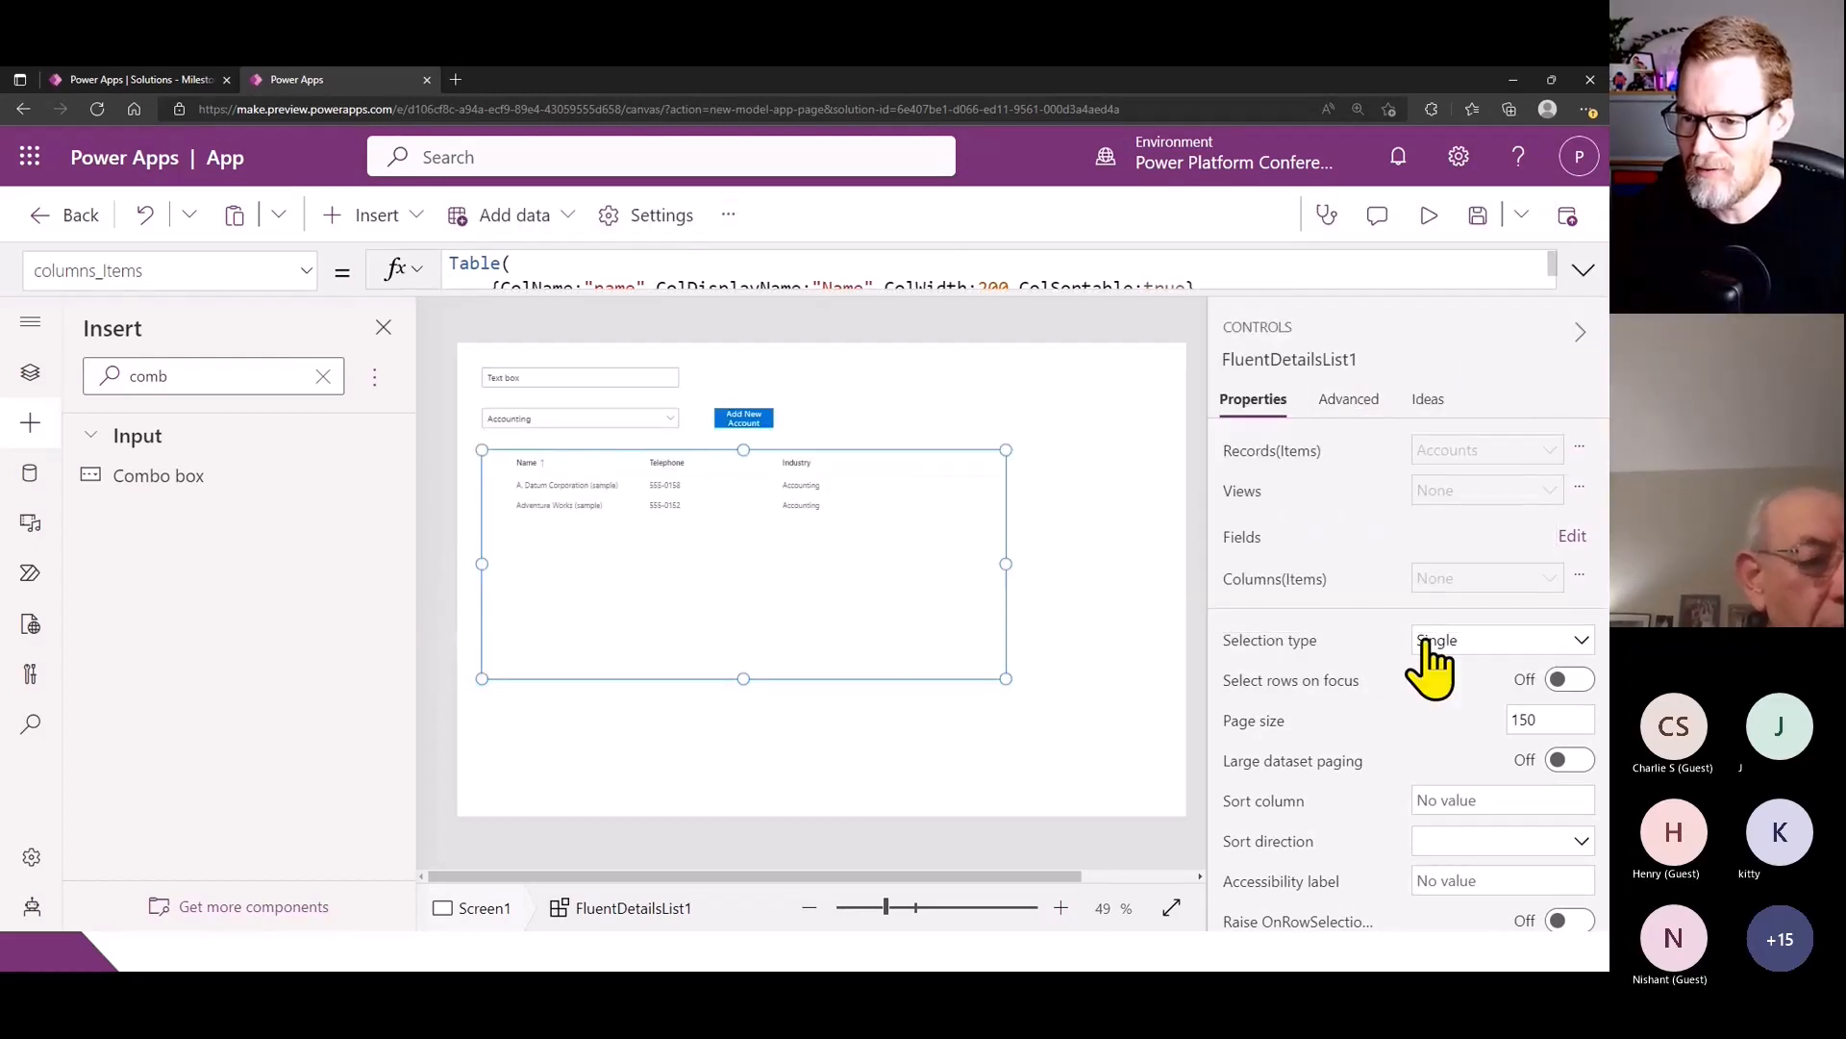
pyautogui.scroll(-10, 1423, 672)
pyautogui.scroll(10, 1407, 582)
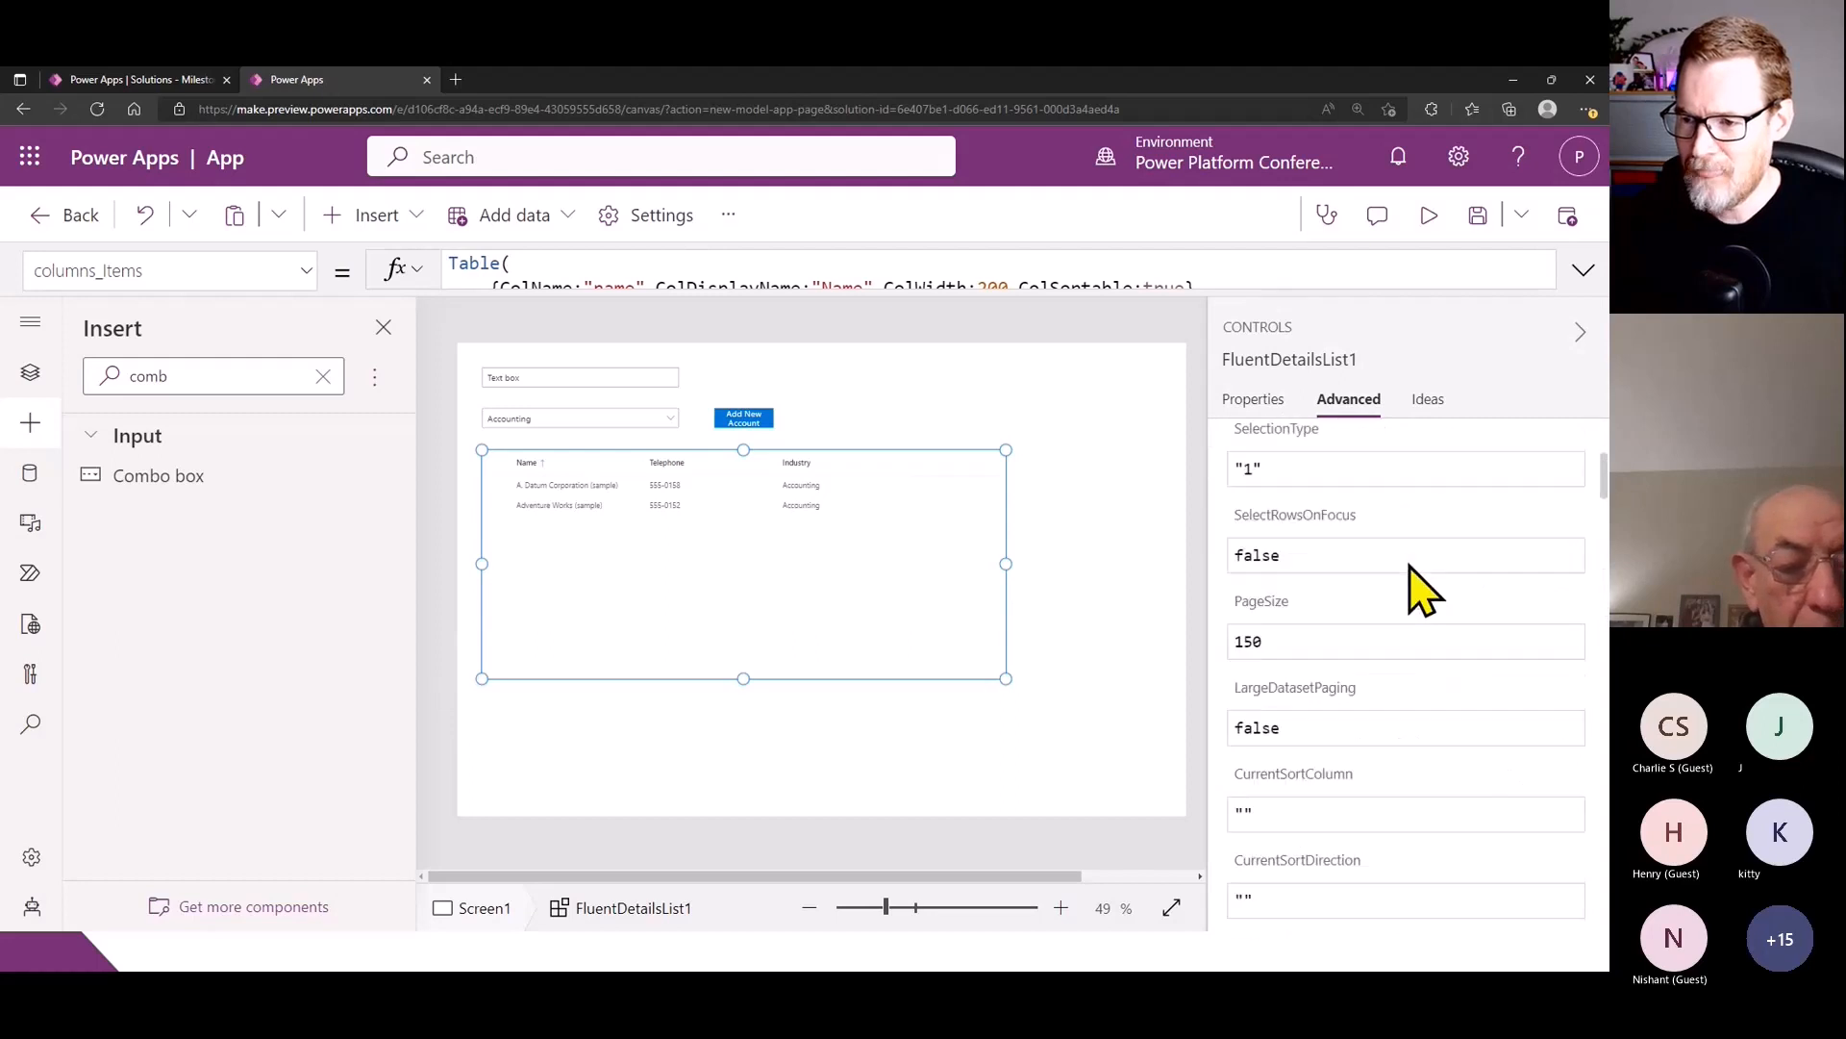
pyautogui.click(1269, 458)
pyautogui.write('Visi')
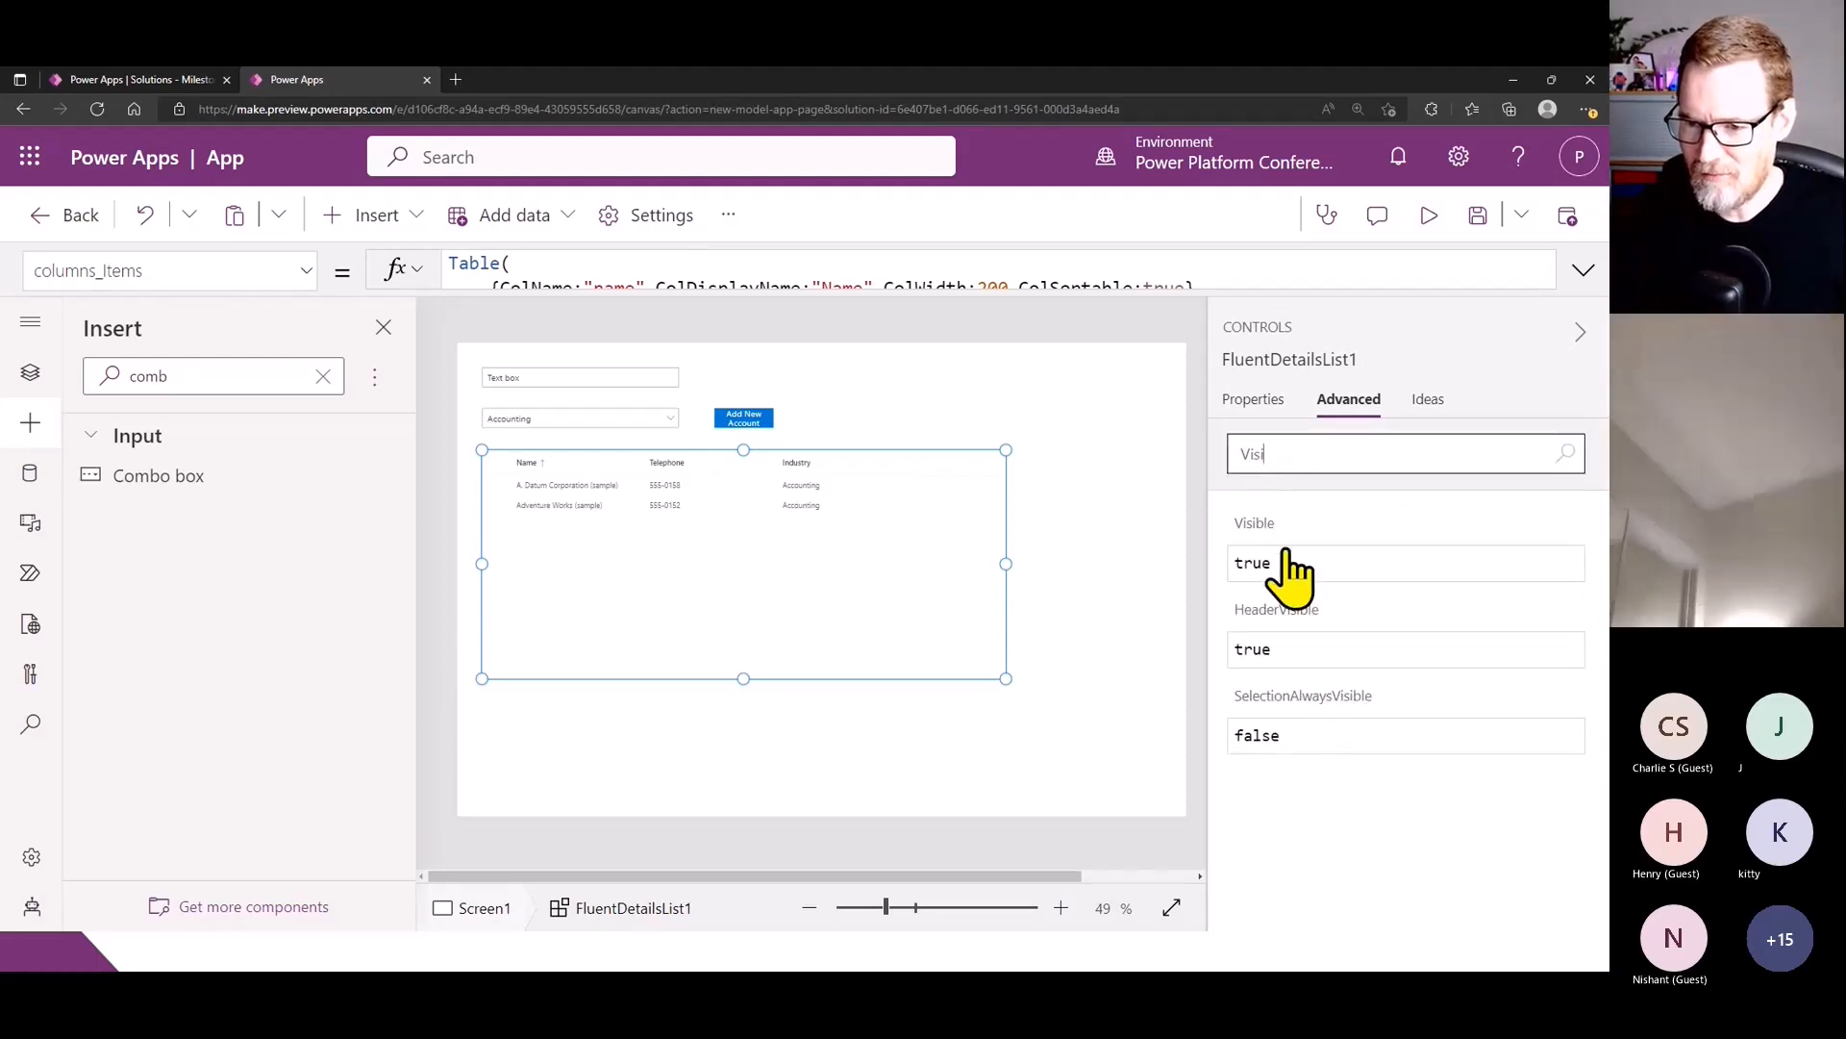
pyautogui.doubleClick(1233, 469)
pyautogui.write('Col')
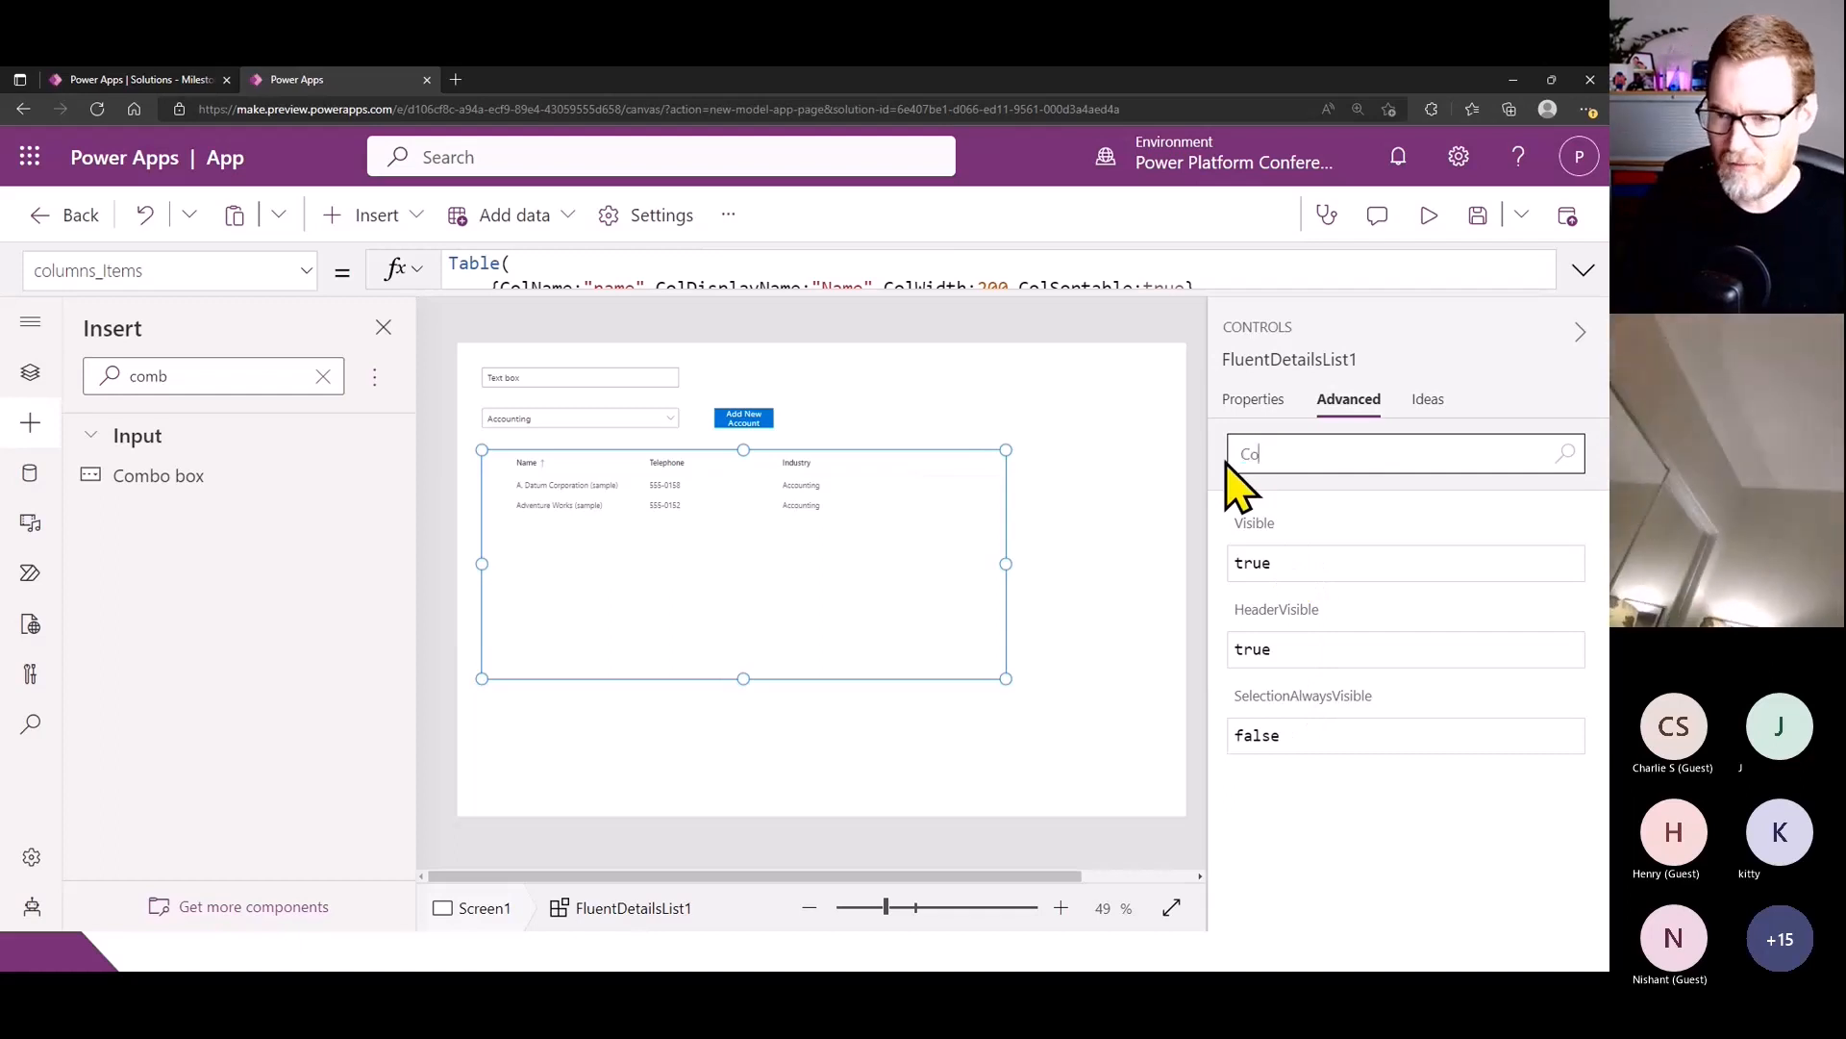
pyautogui.write('Vi')
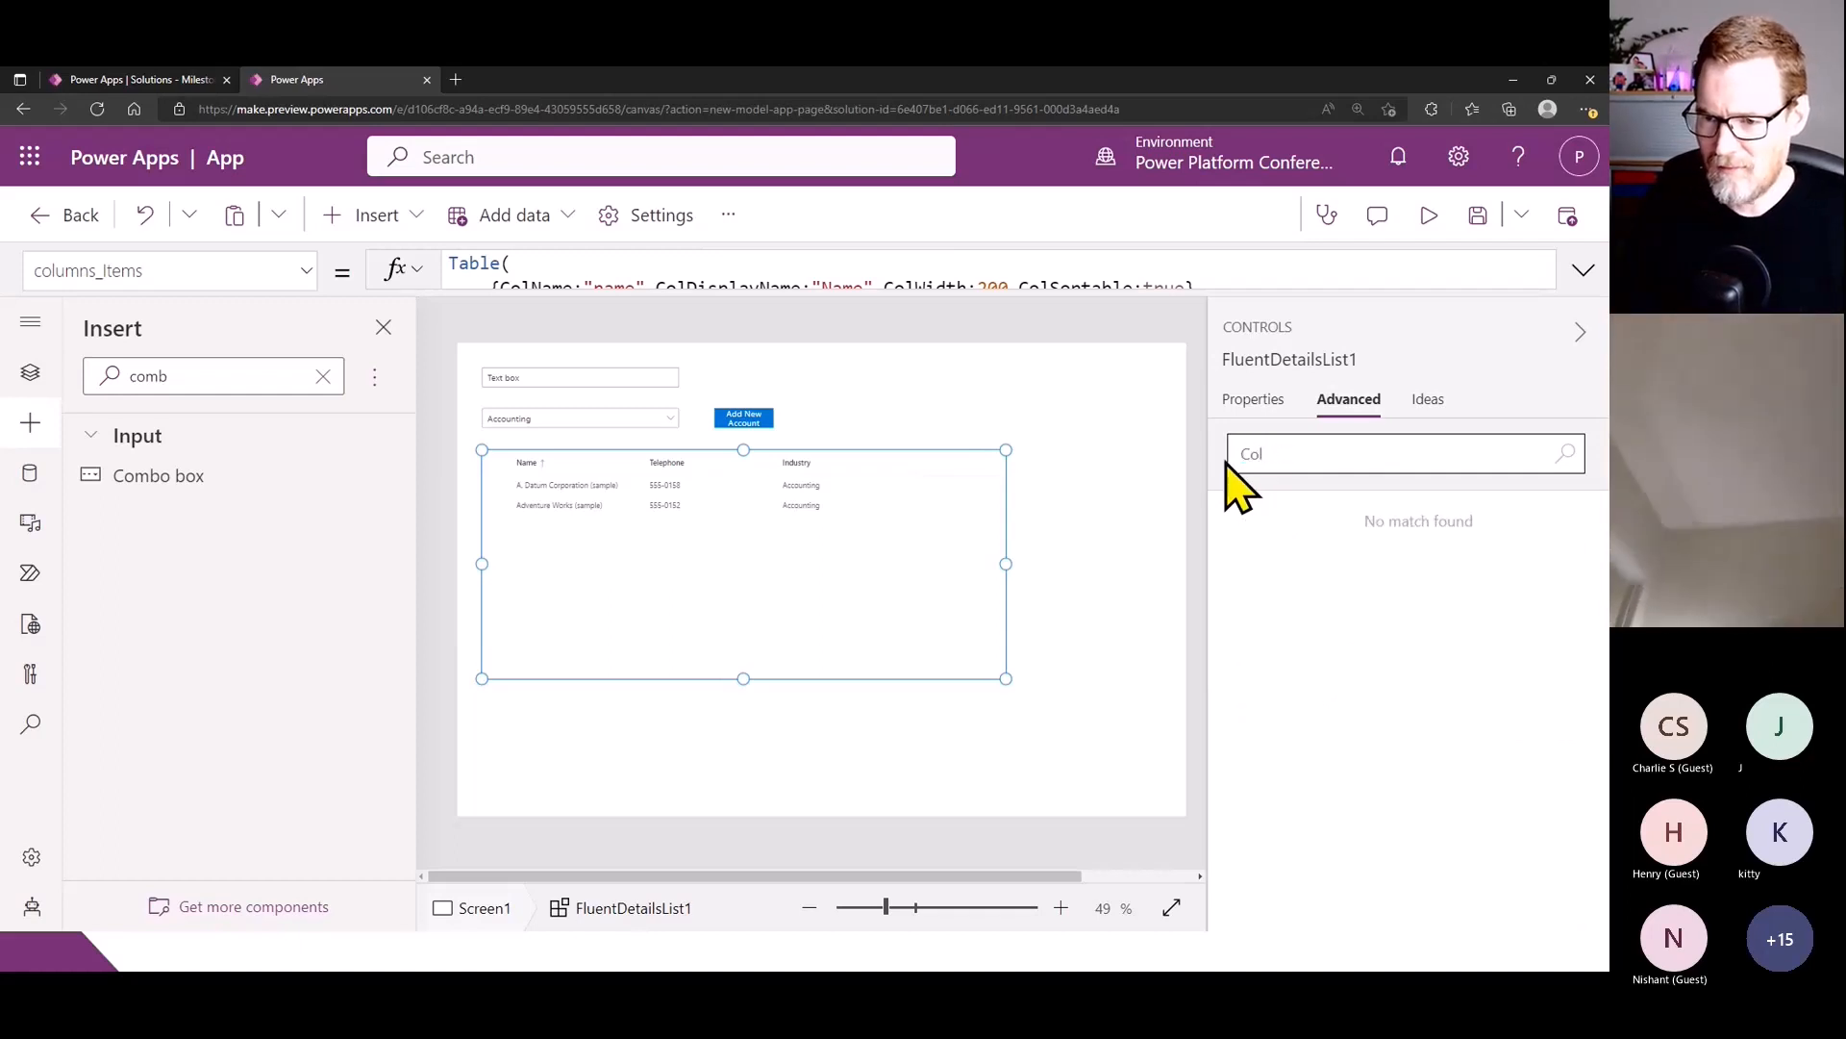
pyautogui.press('BackSpace')
pyautogui.press('BackSpace')
pyautogui.press('BackSpace')
pyautogui.press('BackSpace')
pyautogui.press('BackSpace')
pyautogui.press('BackSpace')
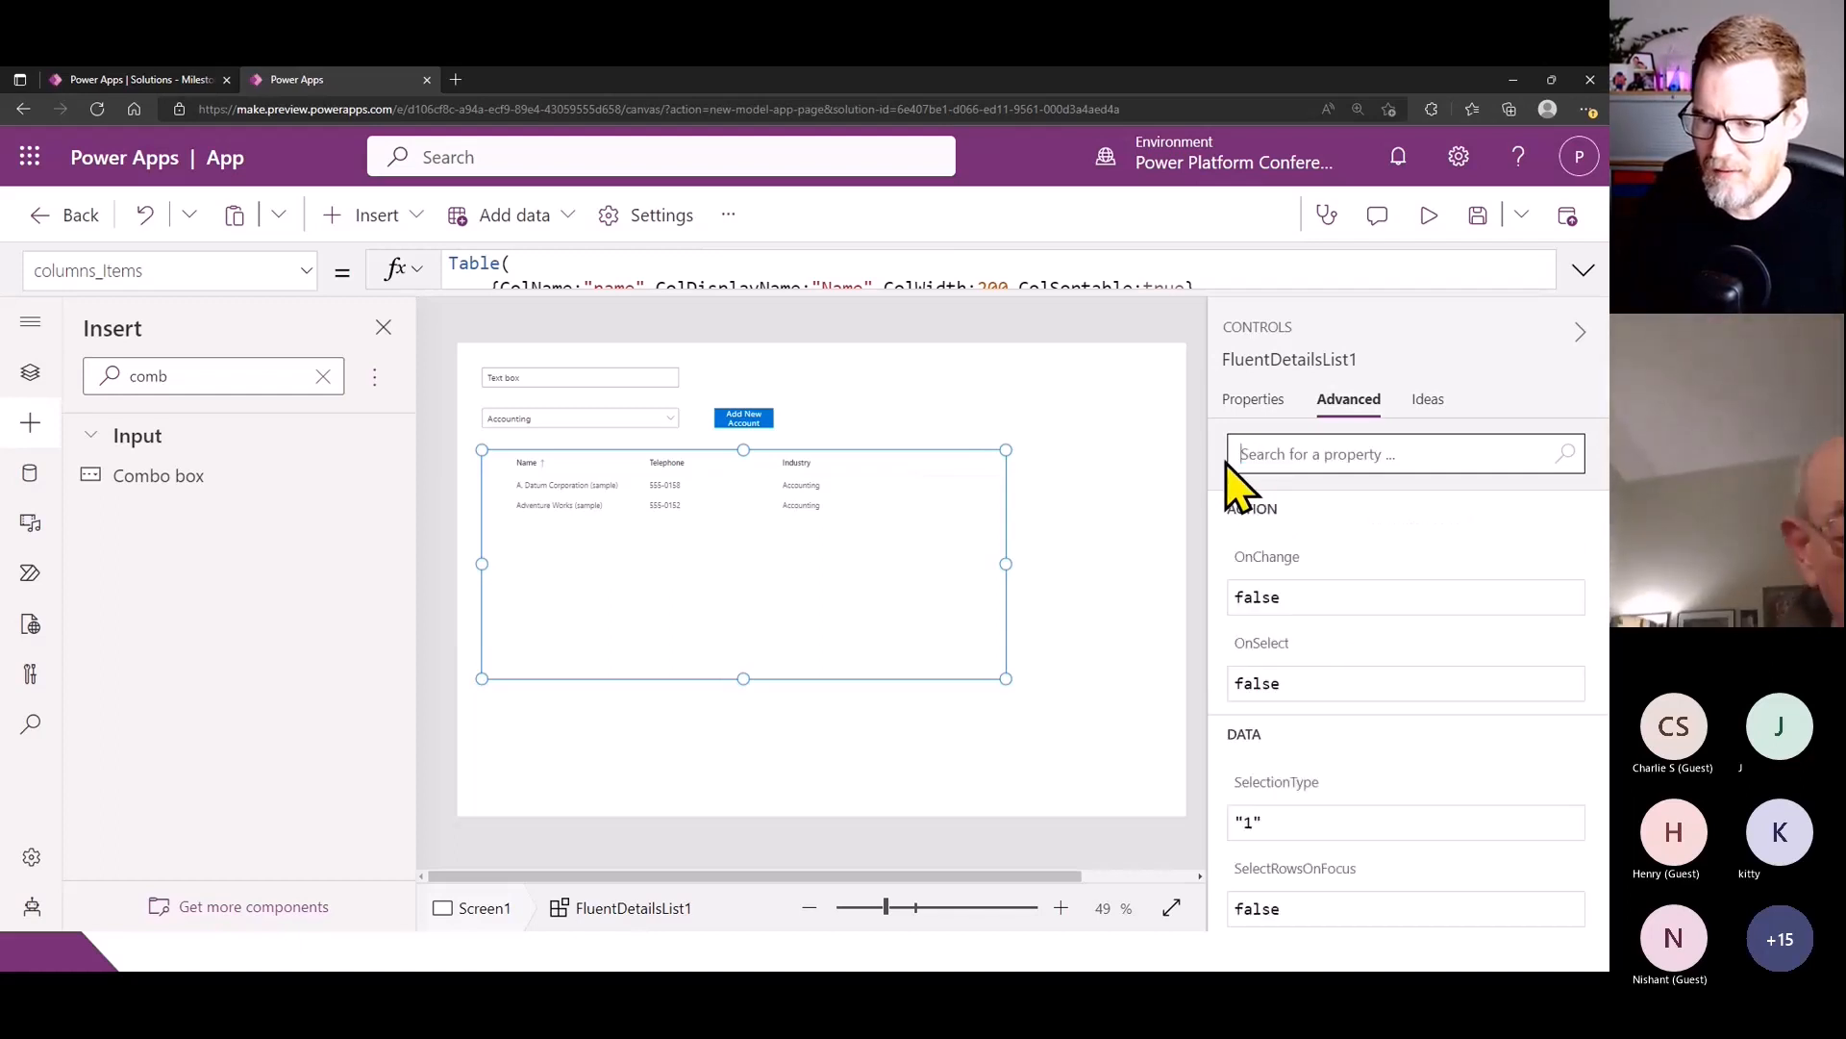
# - Recheck the expanded column definitions of the Fluent Details List and collapse the formula again
pyautogui.click(1253, 399)
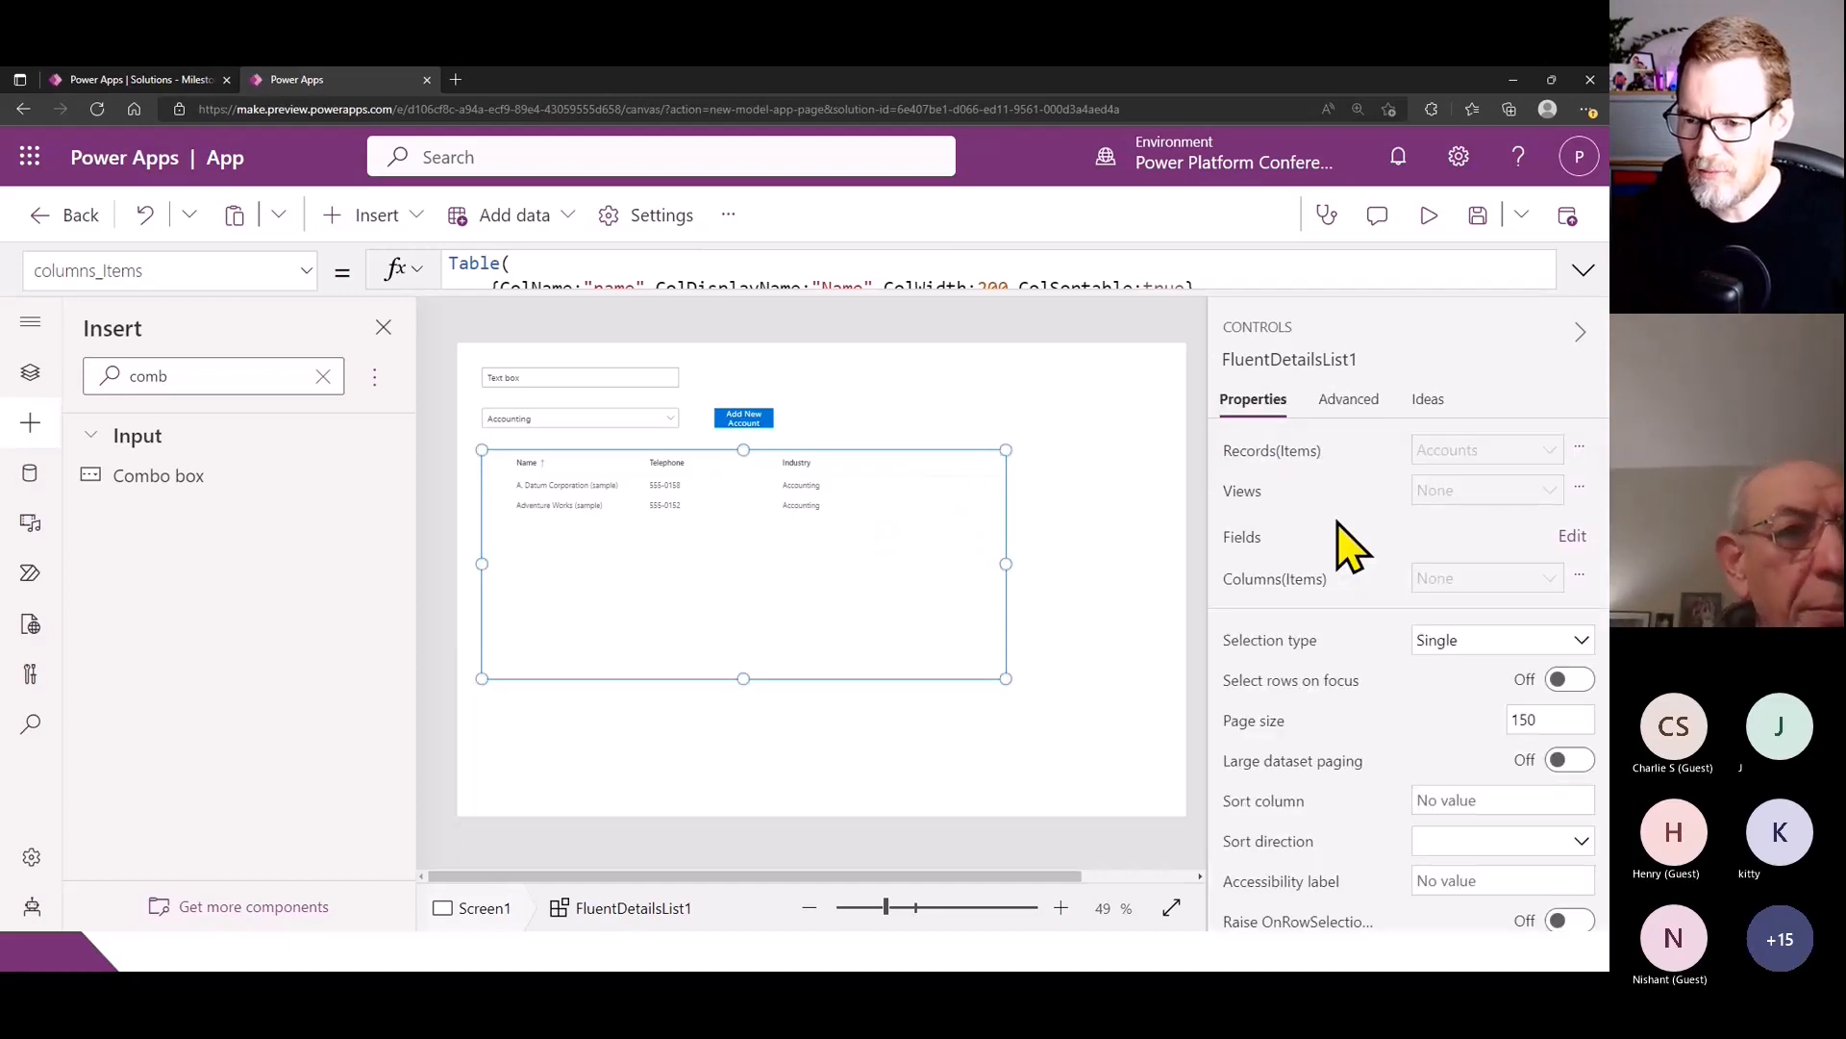
pyautogui.click(1583, 270)
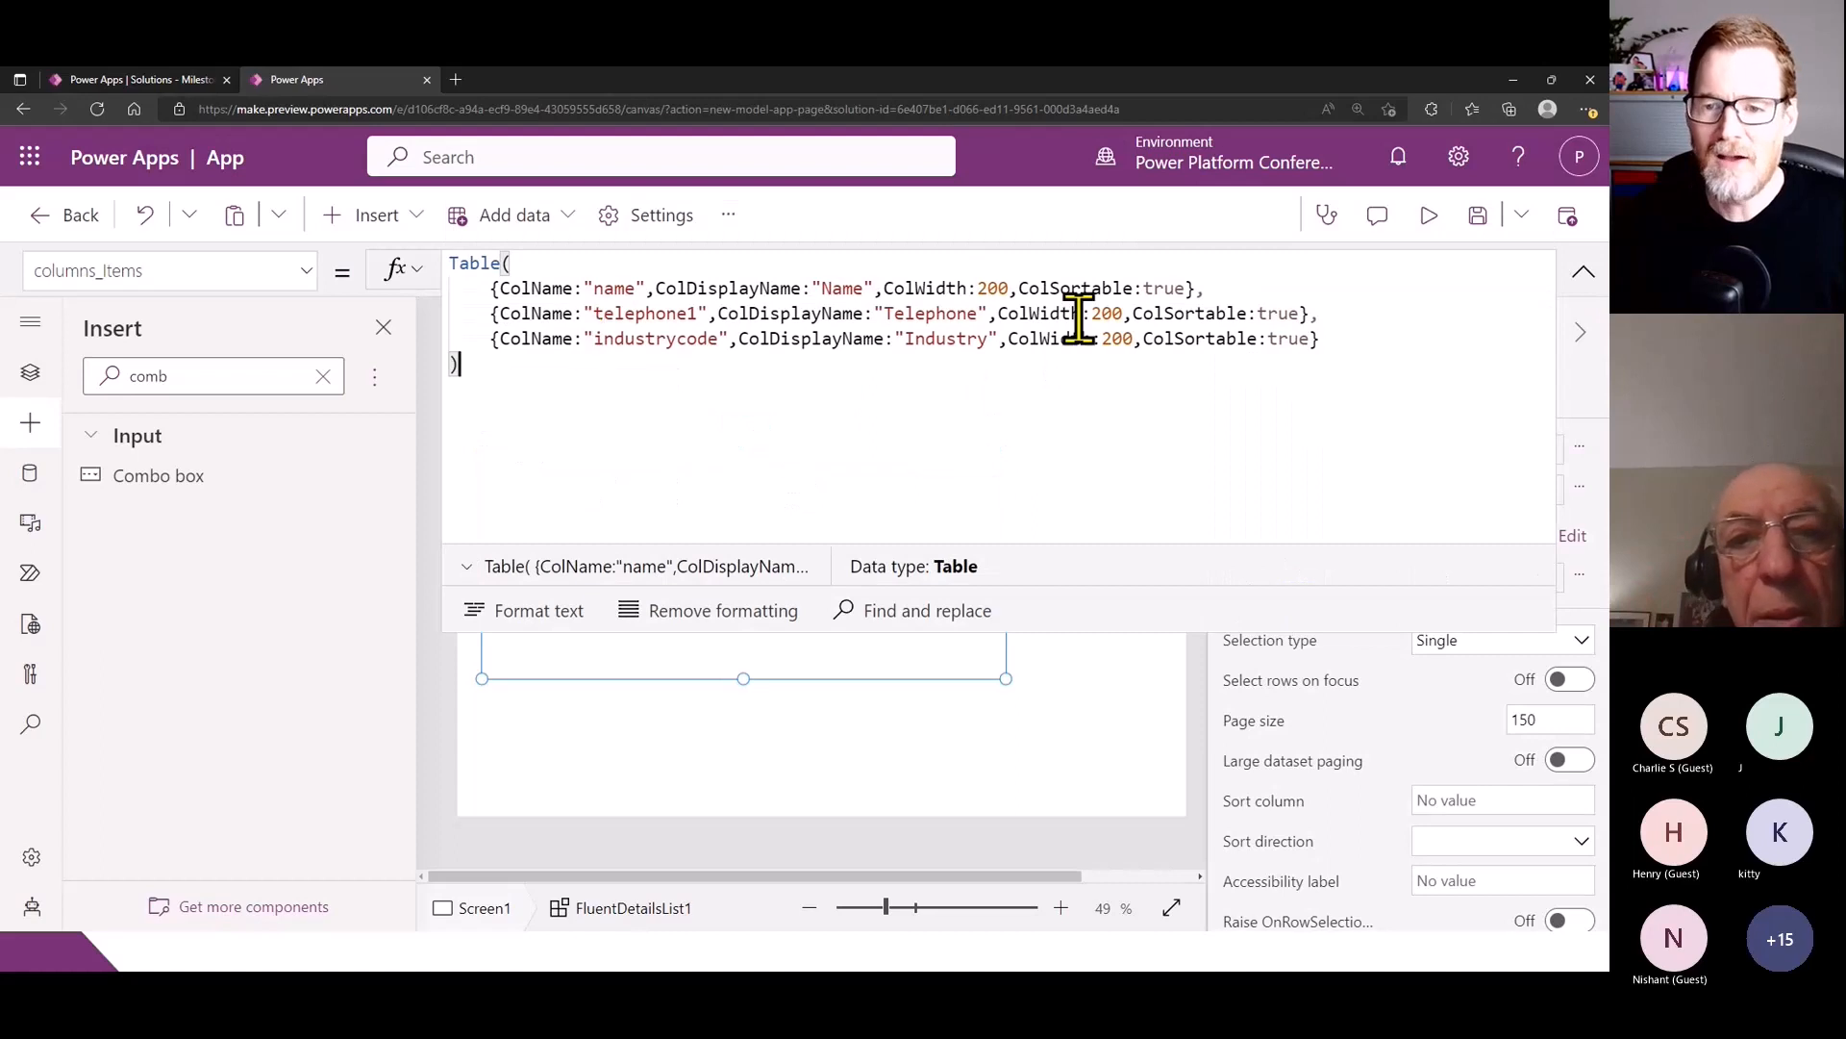
pyautogui.click(1582, 275)
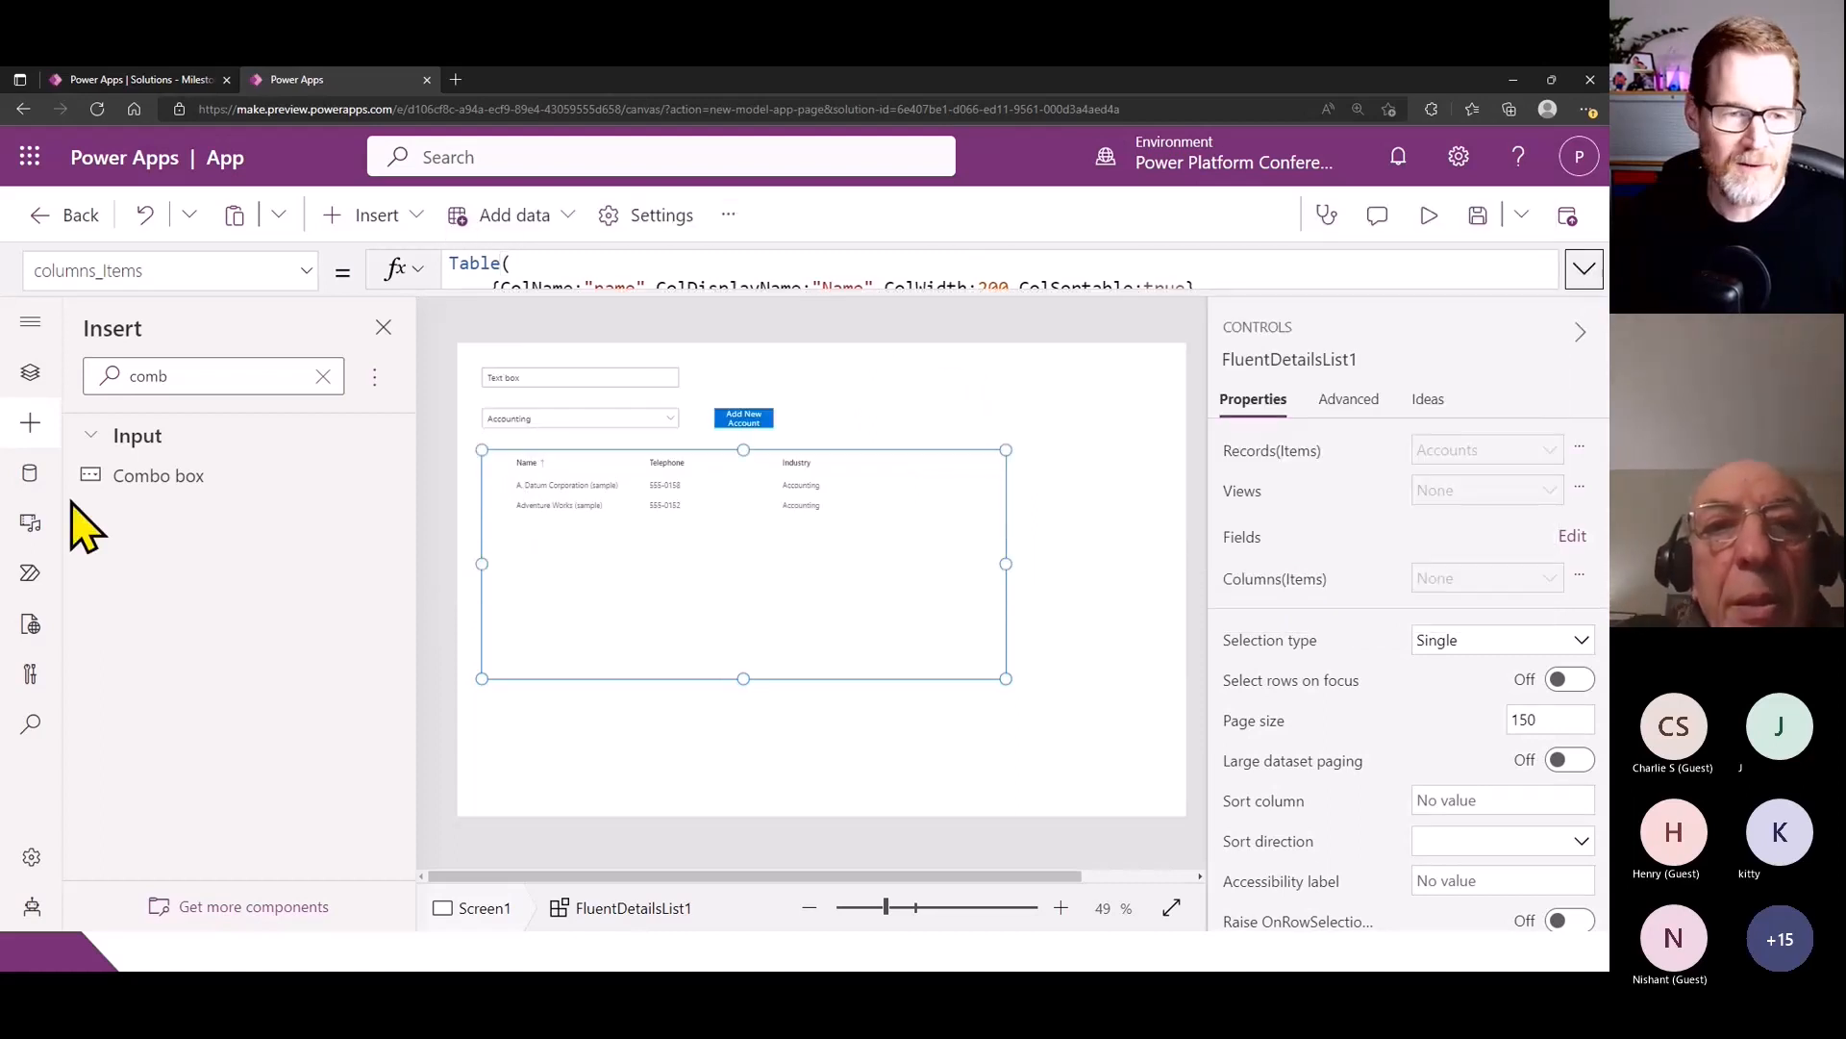
# - Insert a check box and place it above the Add New Account button, beside the account name text box
pyautogui.click(30, 423)
pyautogui.click(30, 423)
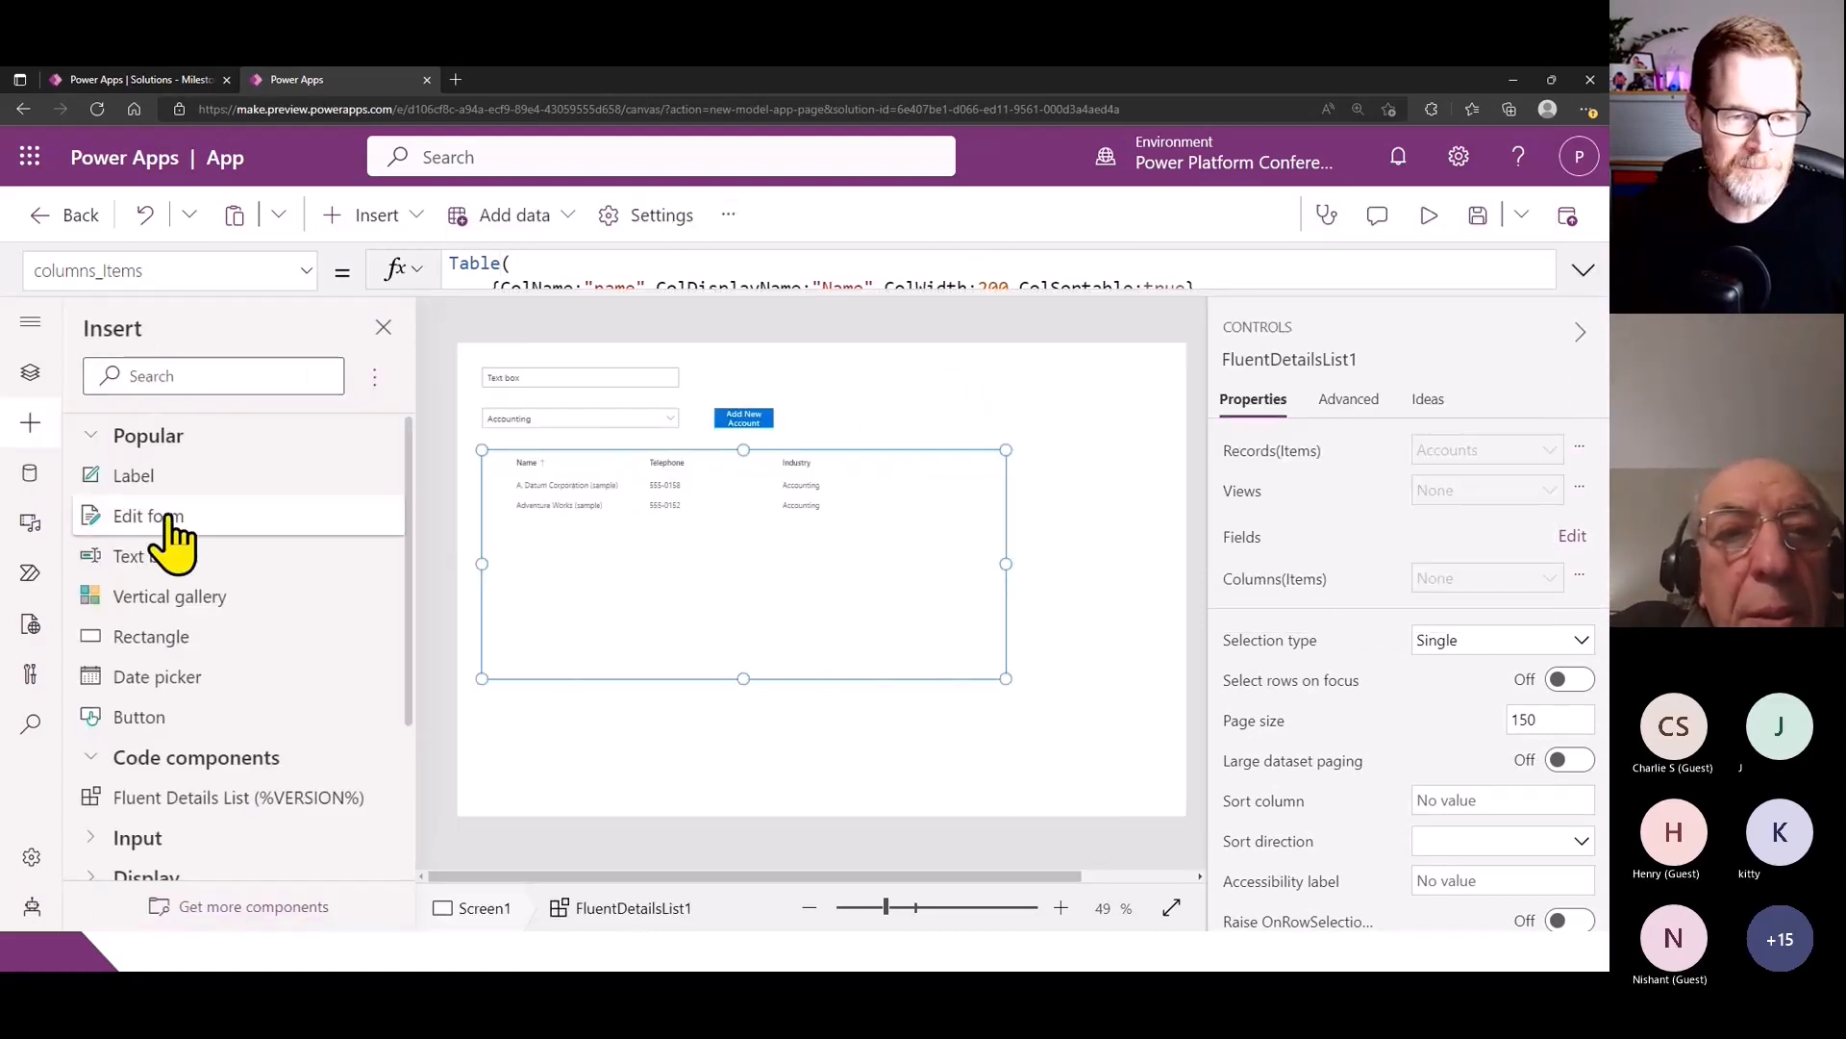
pyautogui.click(235, 376)
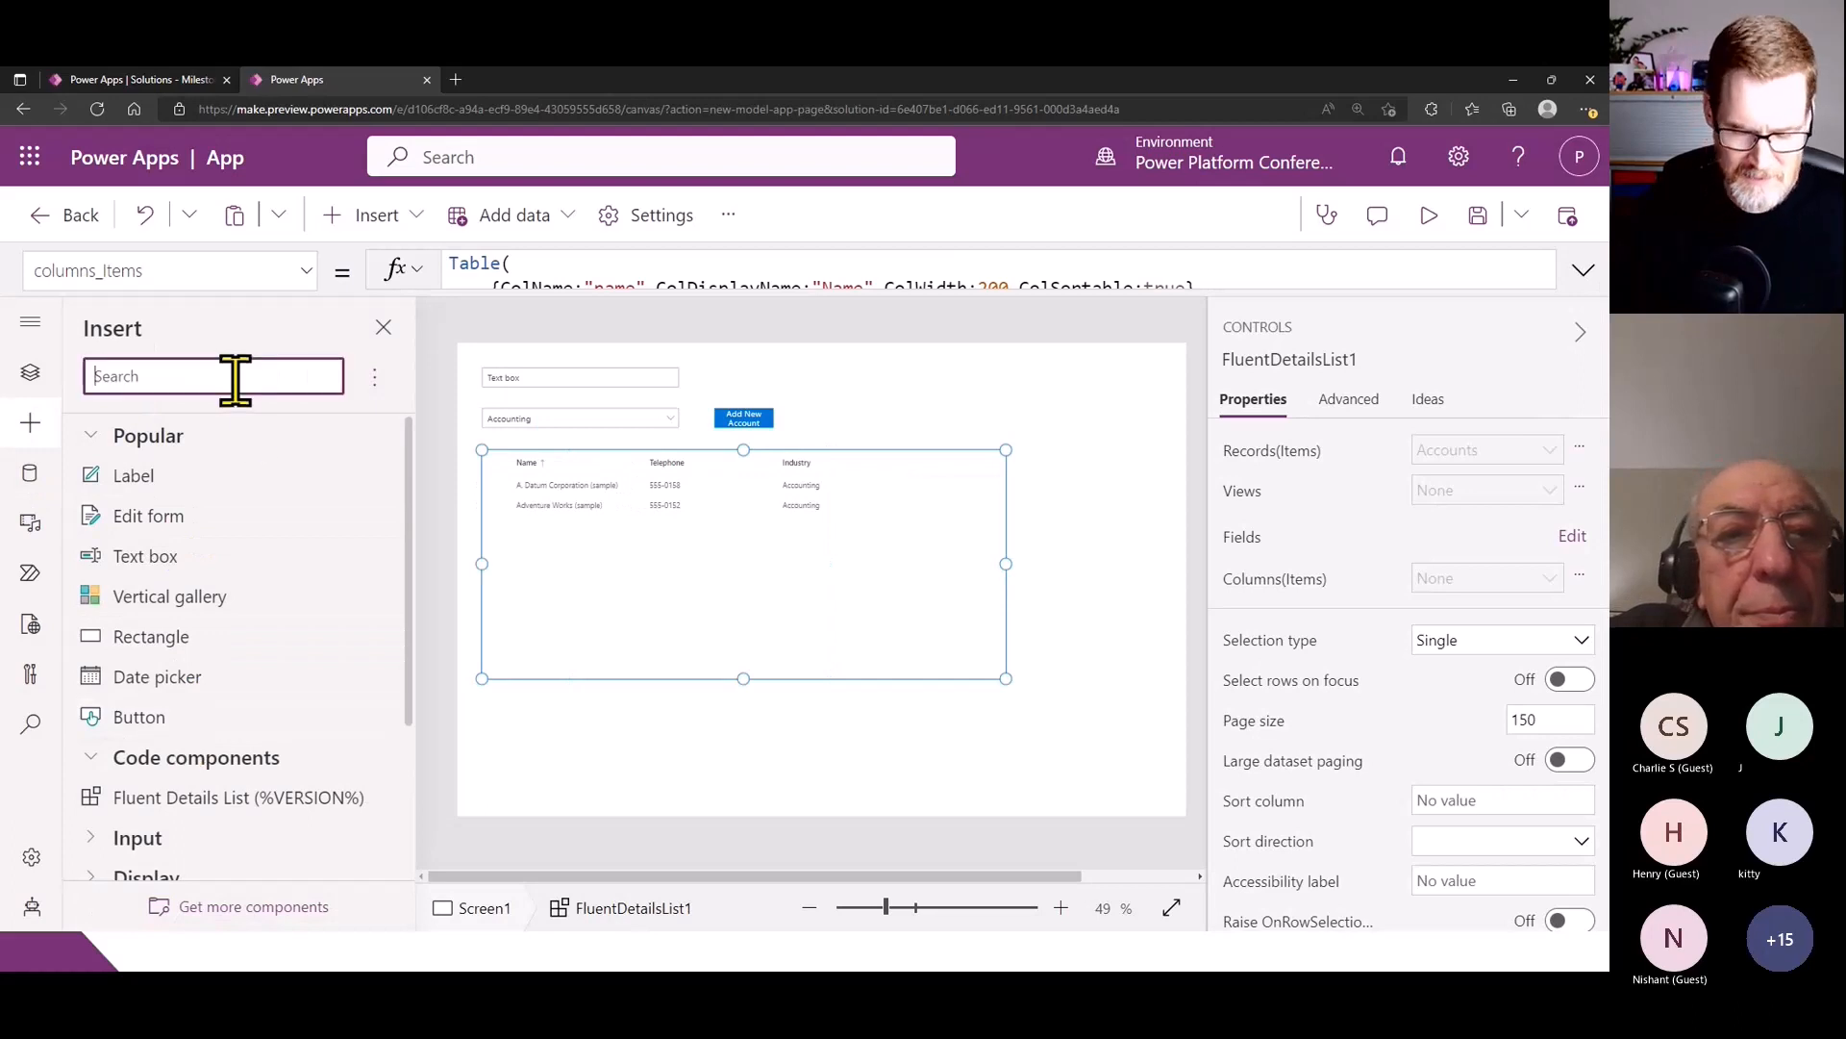
pyautogui.write('chk')
pyautogui.press('BackSpace')
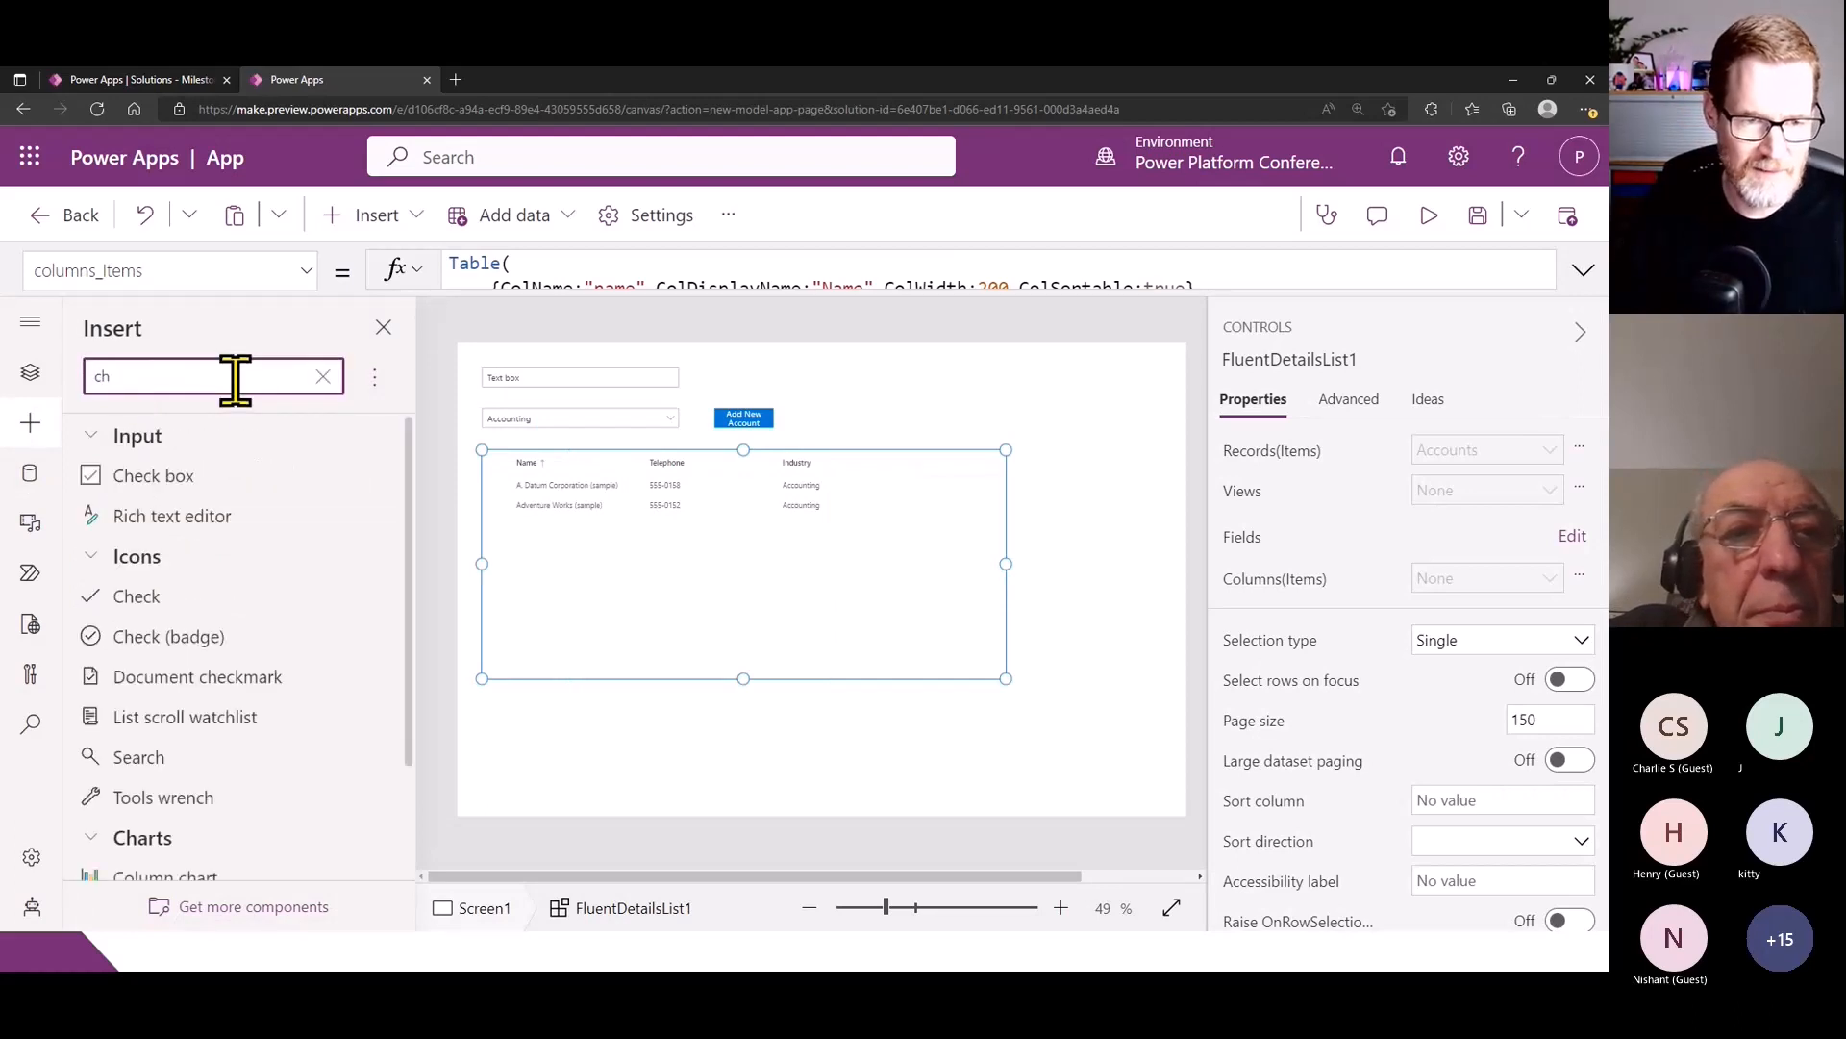
pyautogui.click(200, 478)
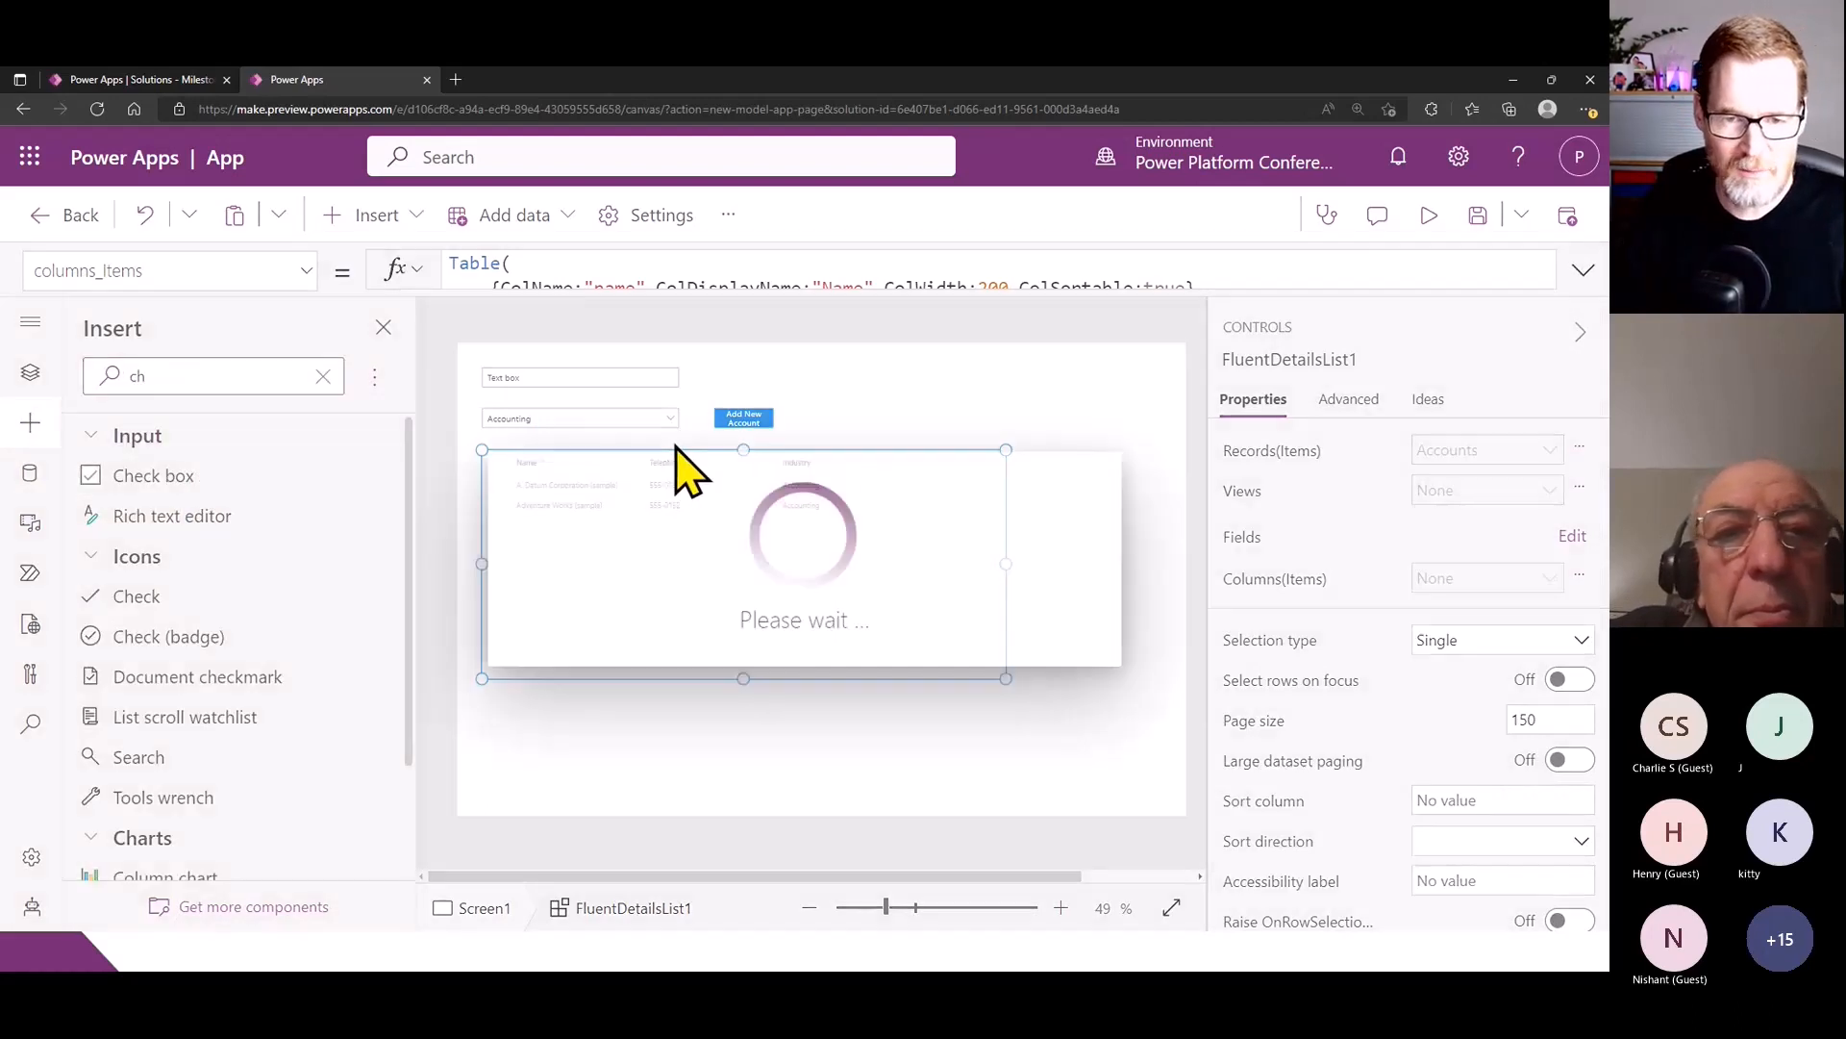
pyautogui.moveTo(577, 392); pyautogui.dragTo(811, 371)
# - Rename the new check box as chkToggle
pyautogui.click(1246, 360)
pyautogui.write('chkToggle')
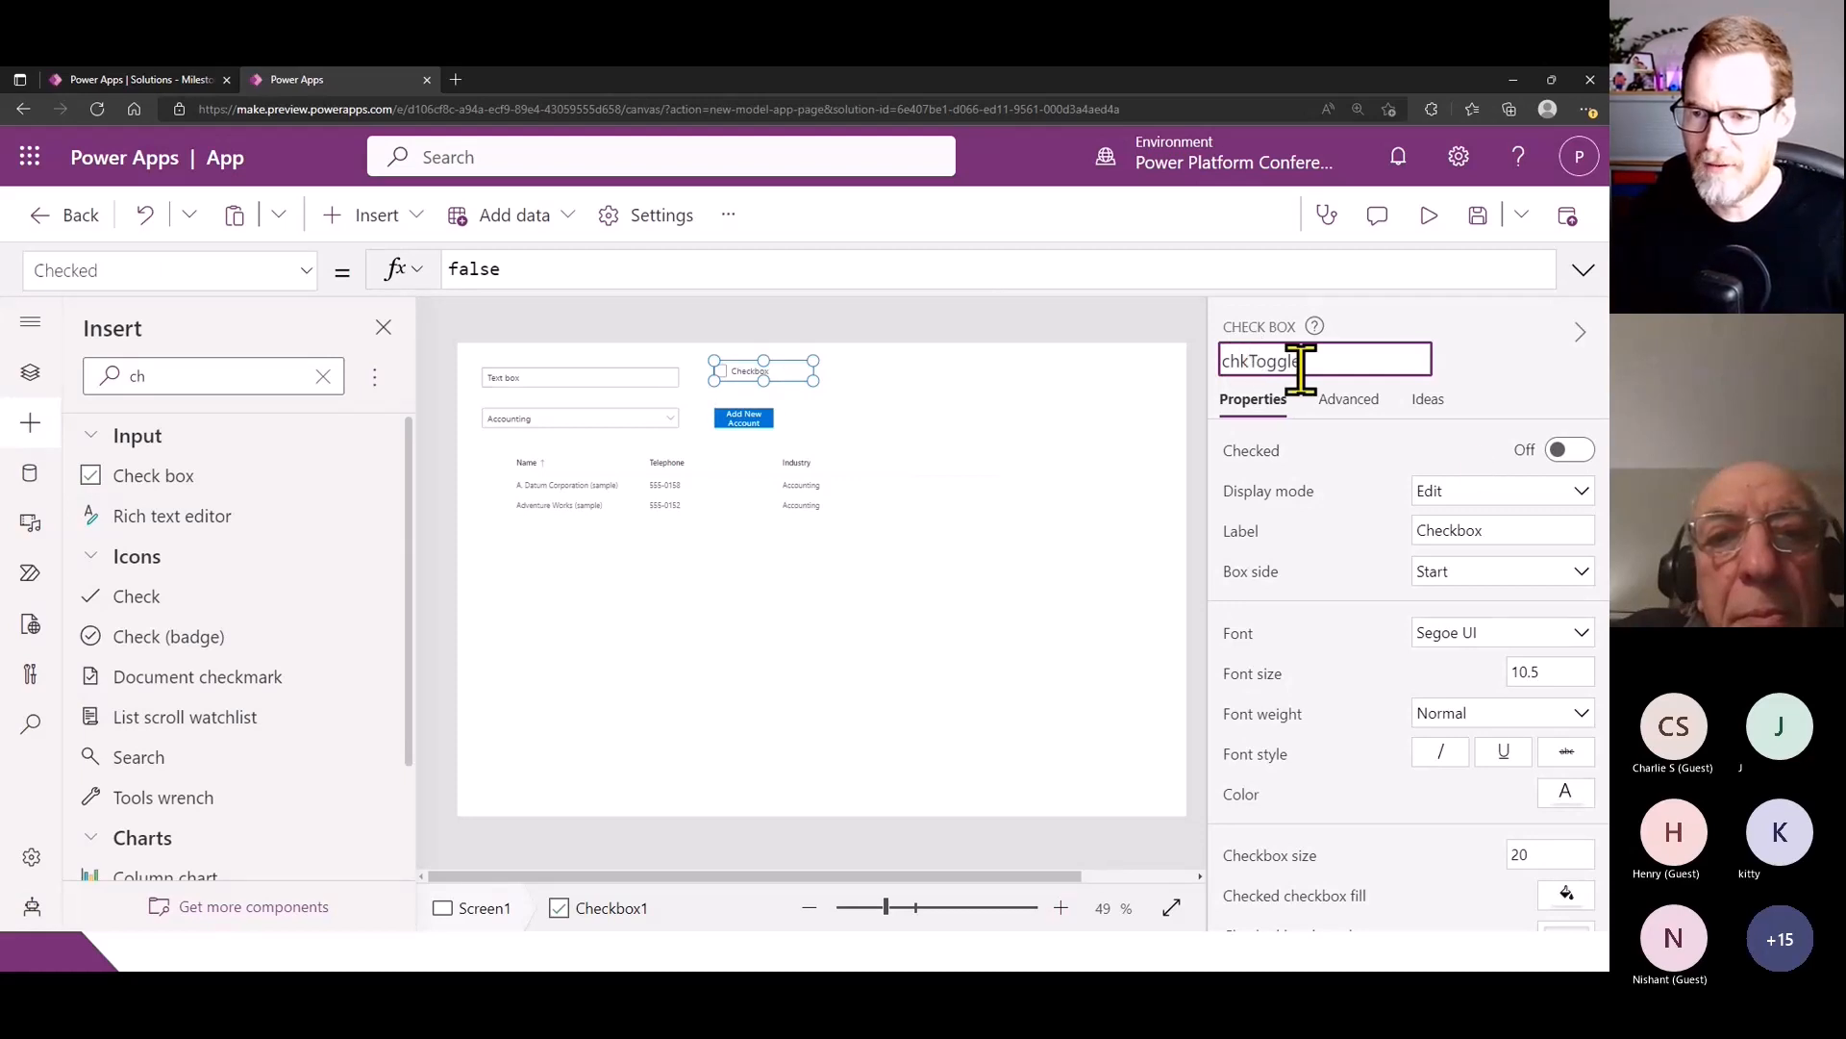
pyautogui.doubleClick(1280, 358)
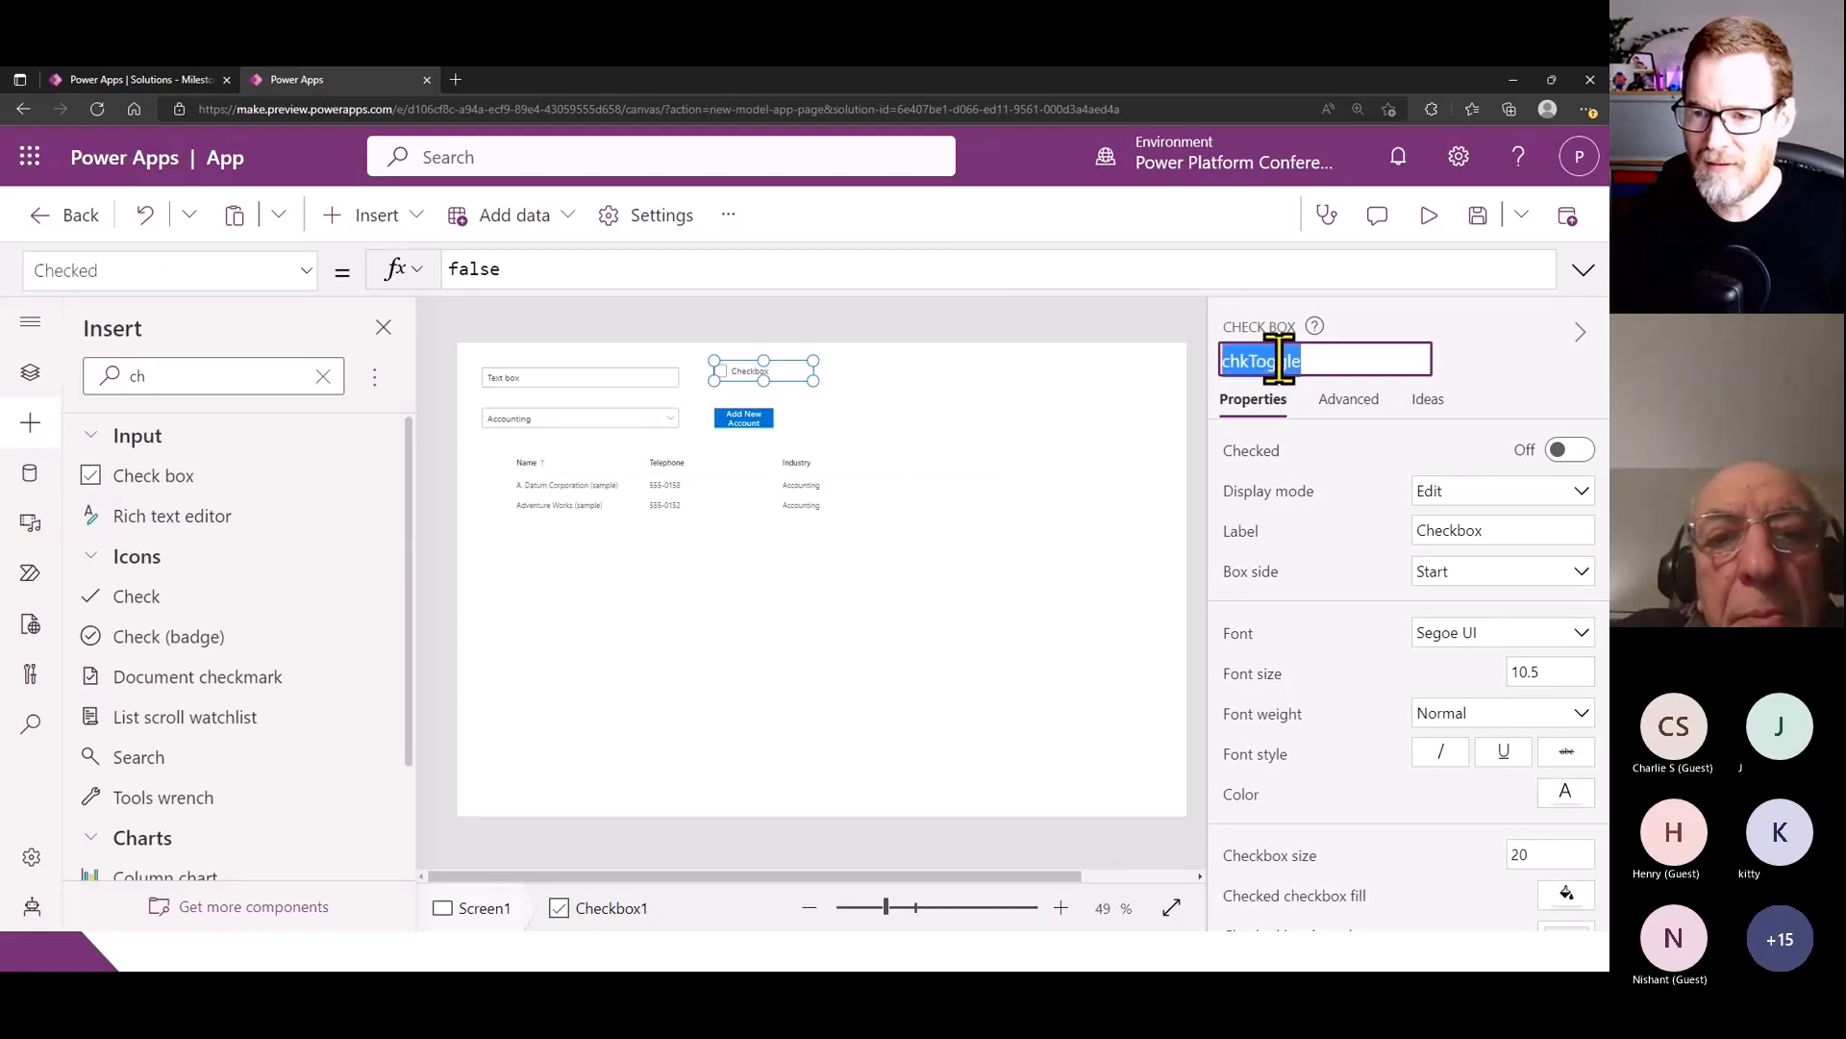
# - Set the Industry column's ColWidth in the Fluent Details List's columns_Items formula to If(chkToggle.Checked,200,400)
pyautogui.click(802, 494)
pyautogui.click(1582, 272)
pyautogui.click(794, 384)
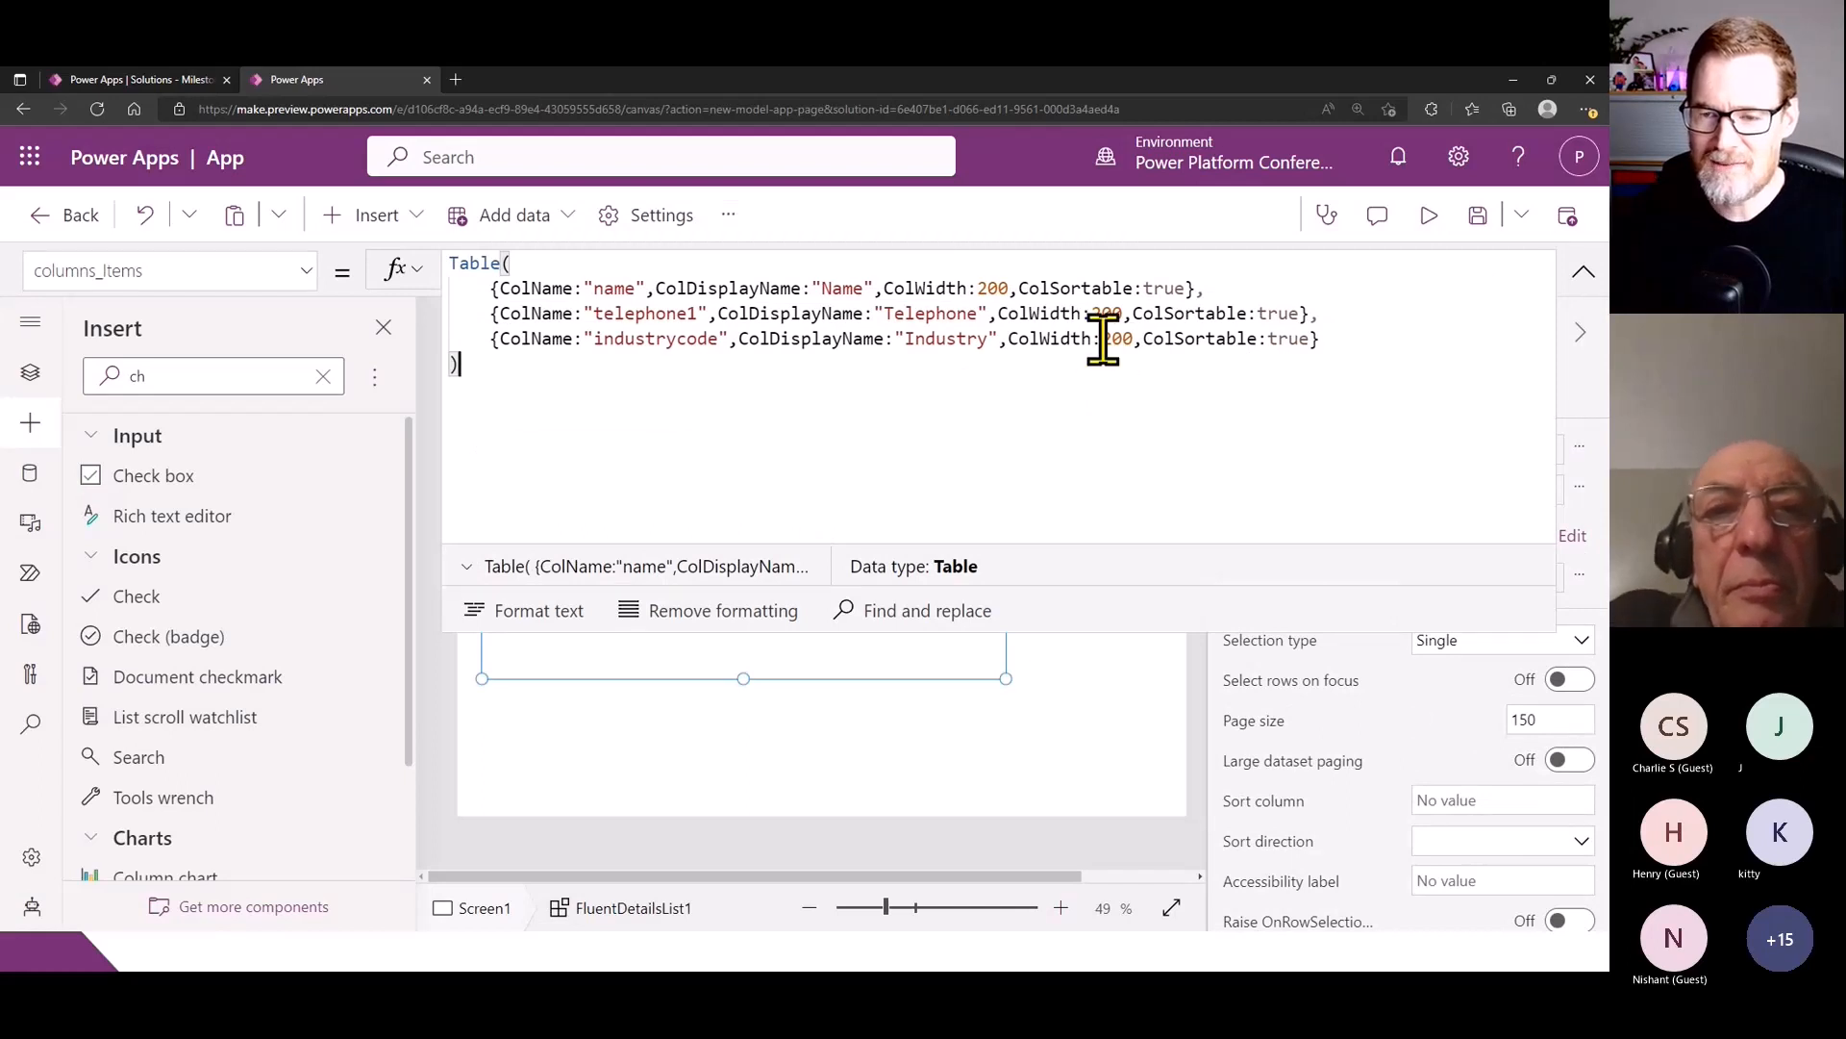
pyautogui.moveTo(1102, 340); pyautogui.dragTo(1135, 342)
pyautogui.write('IF')
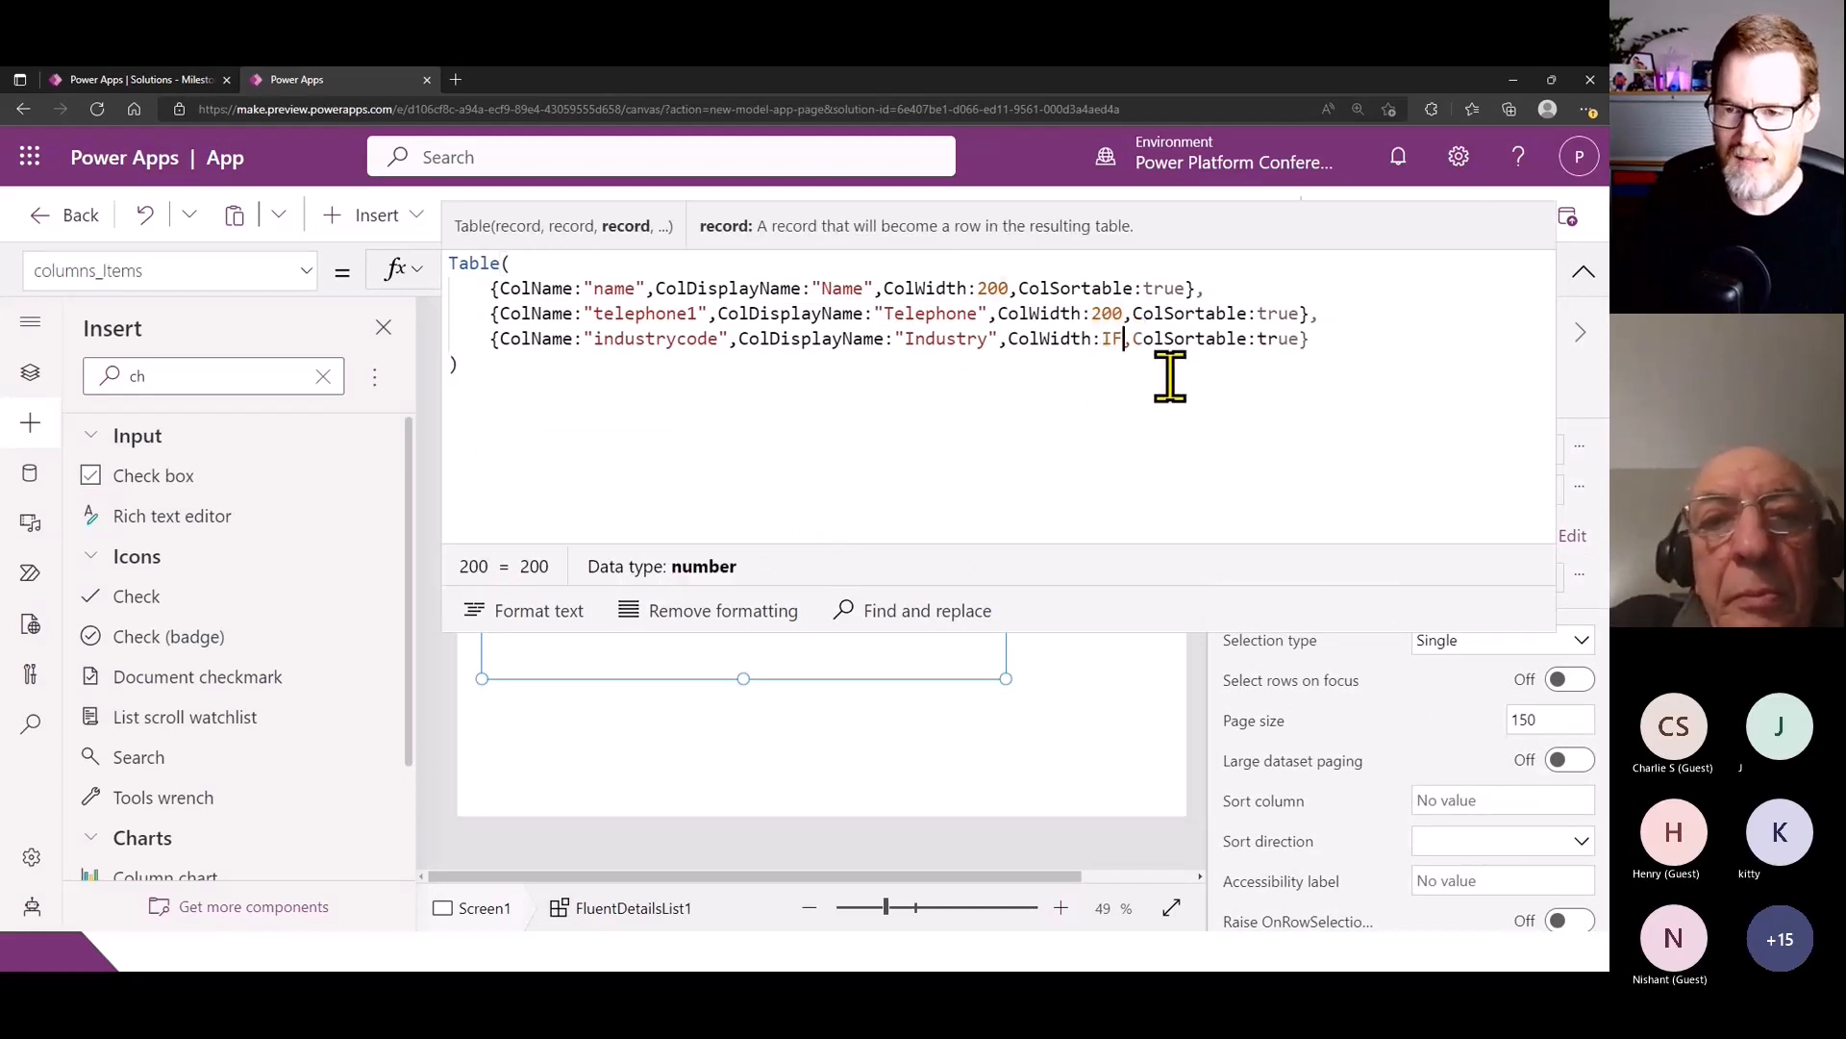
pyautogui.write('(chkToggle')
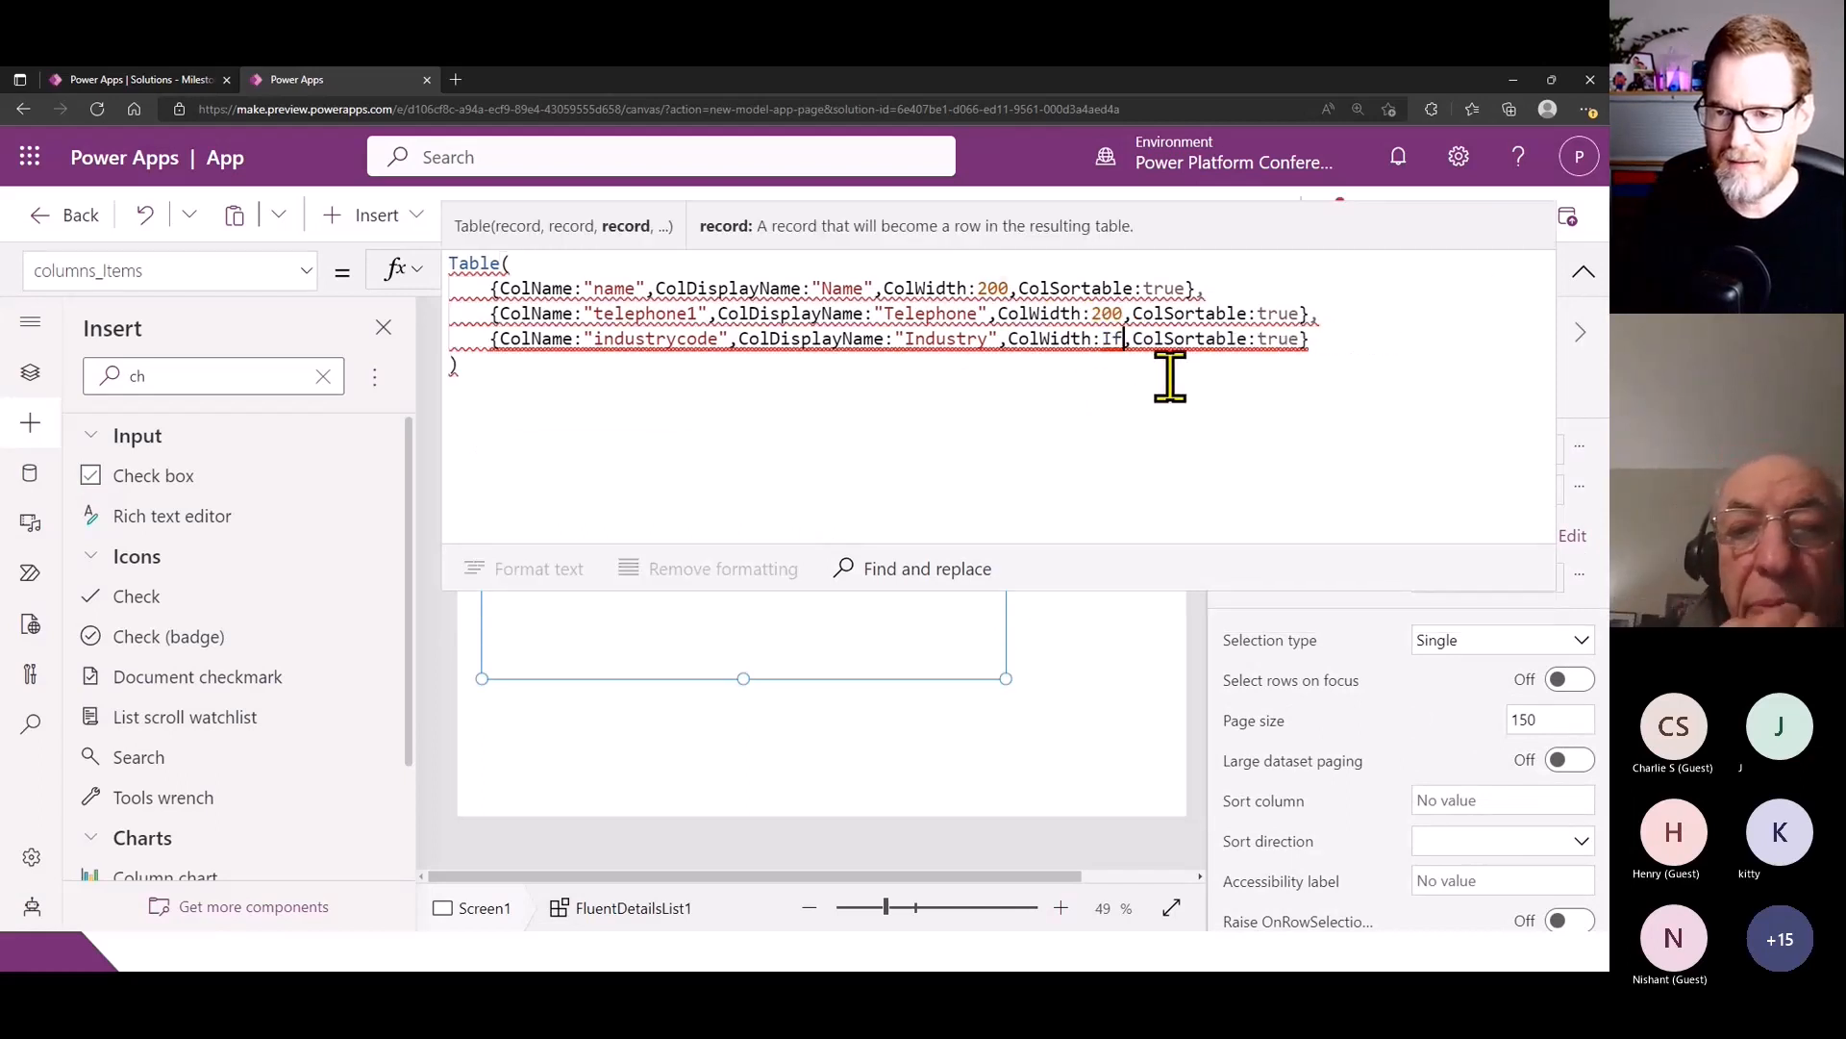
pyautogui.write('.Ch')
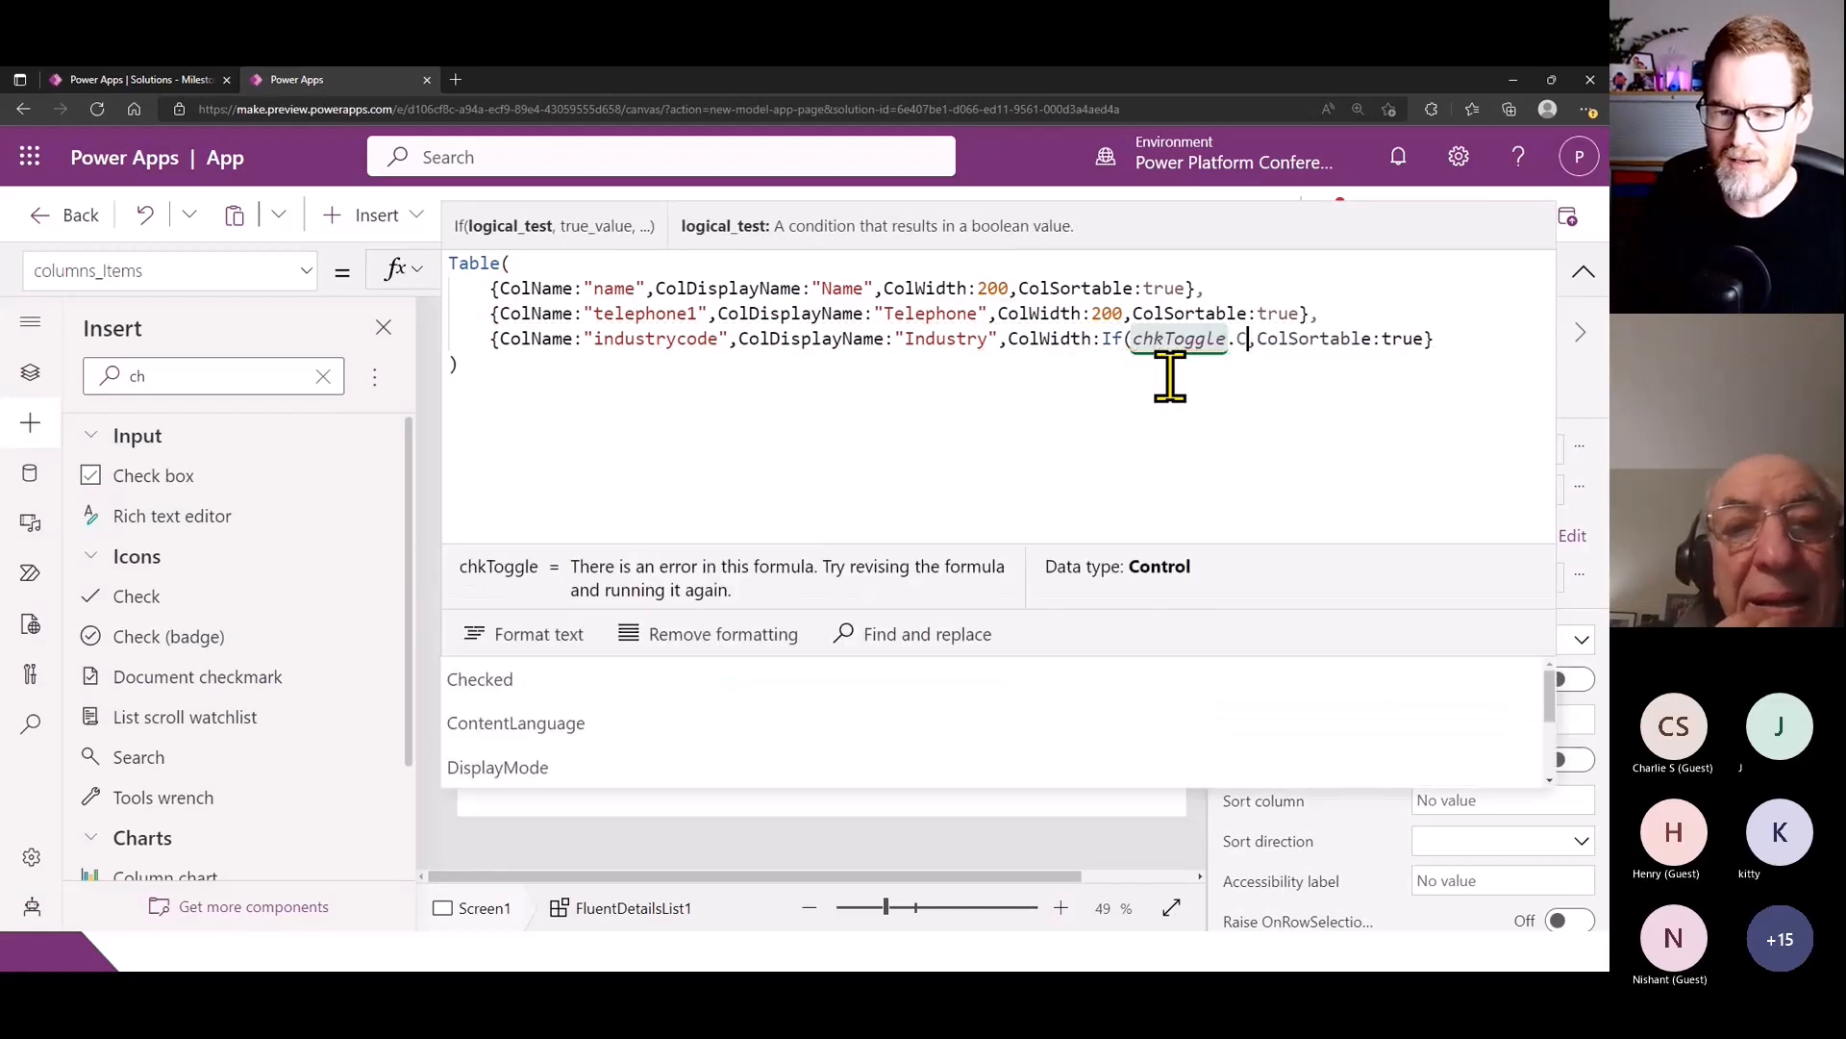
pyautogui.press('Tab')
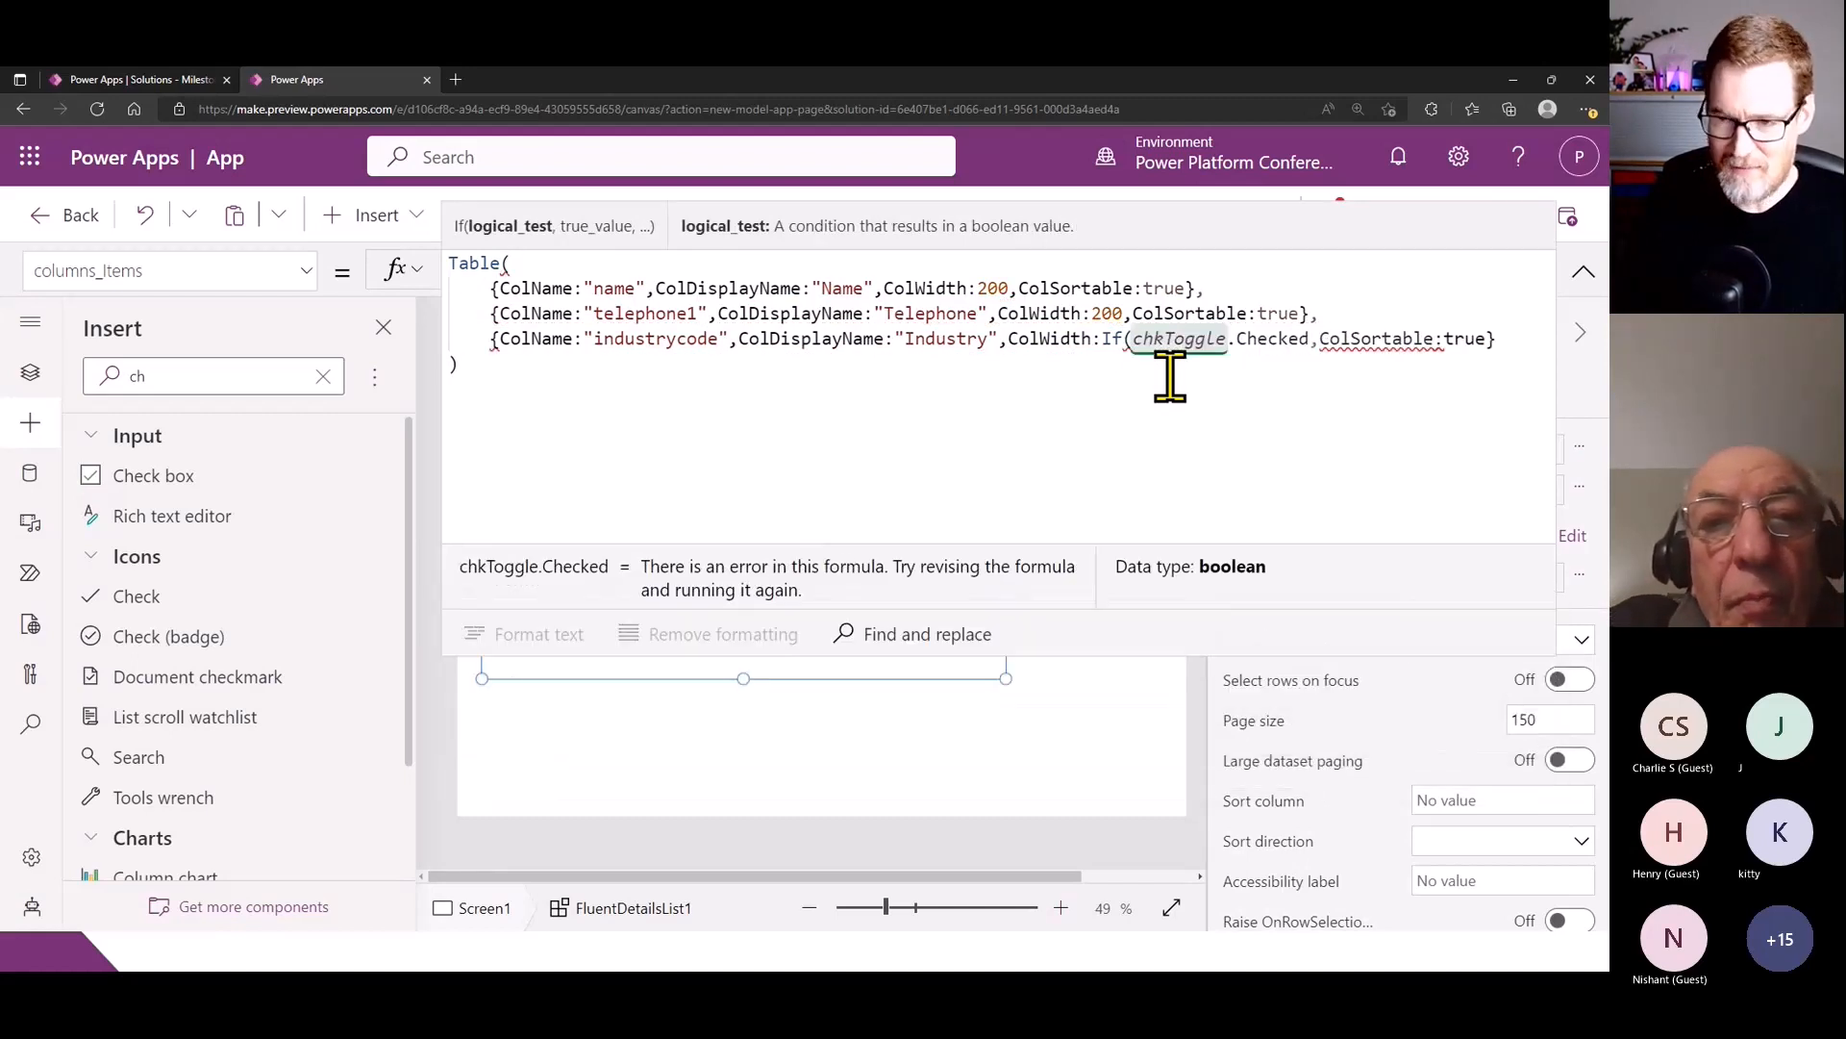
pyautogui.write(',200,')
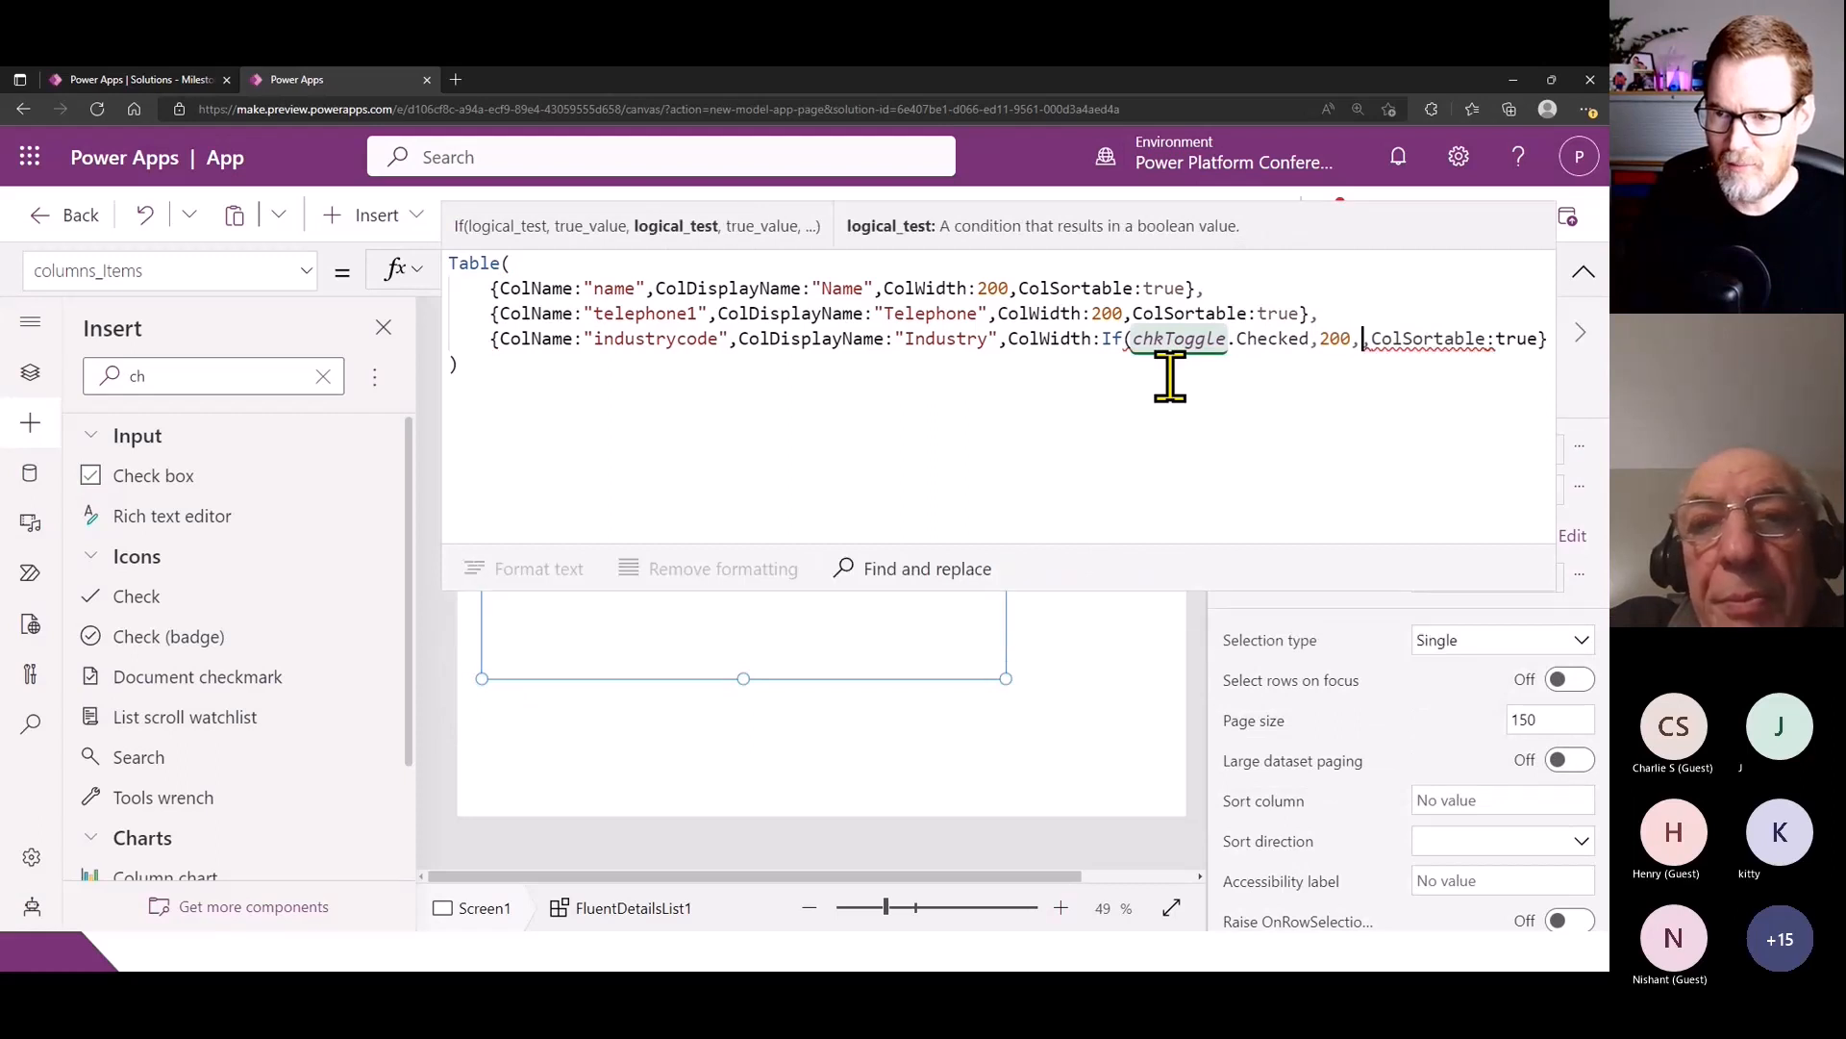
pyautogui.write('400)')
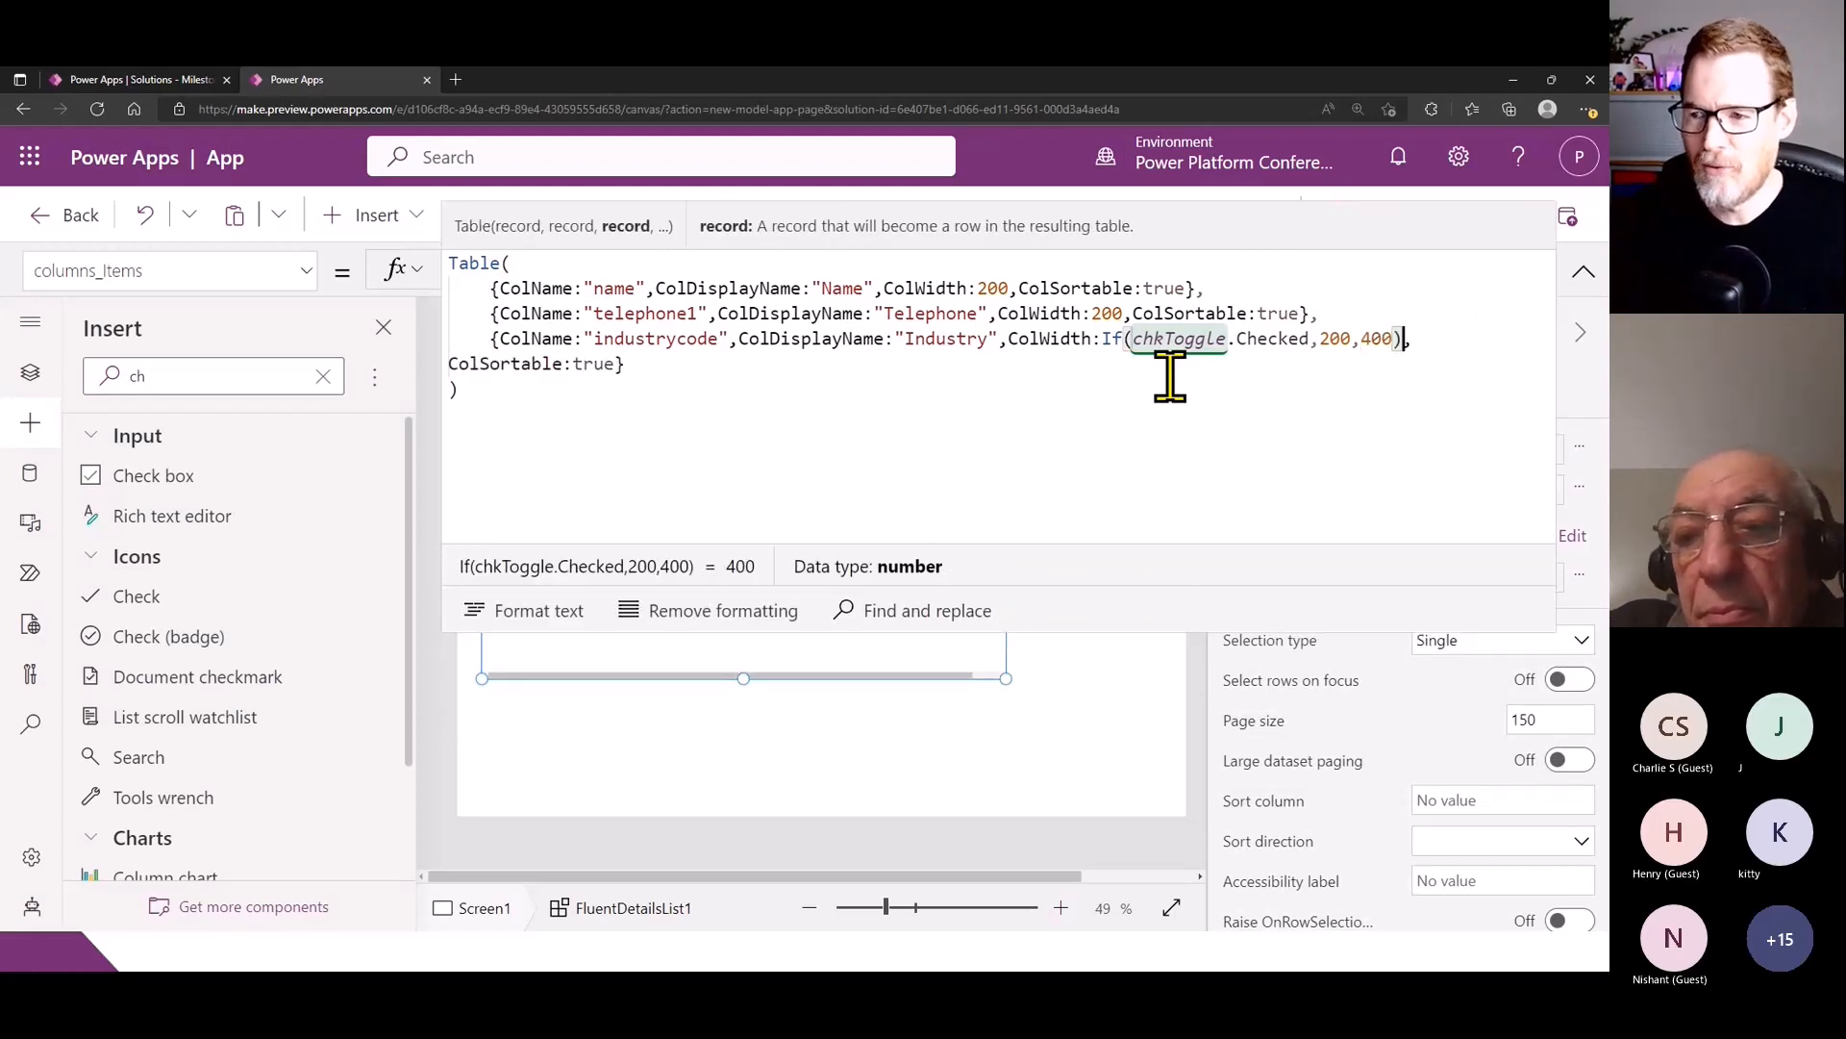
pyautogui.click(1584, 272)
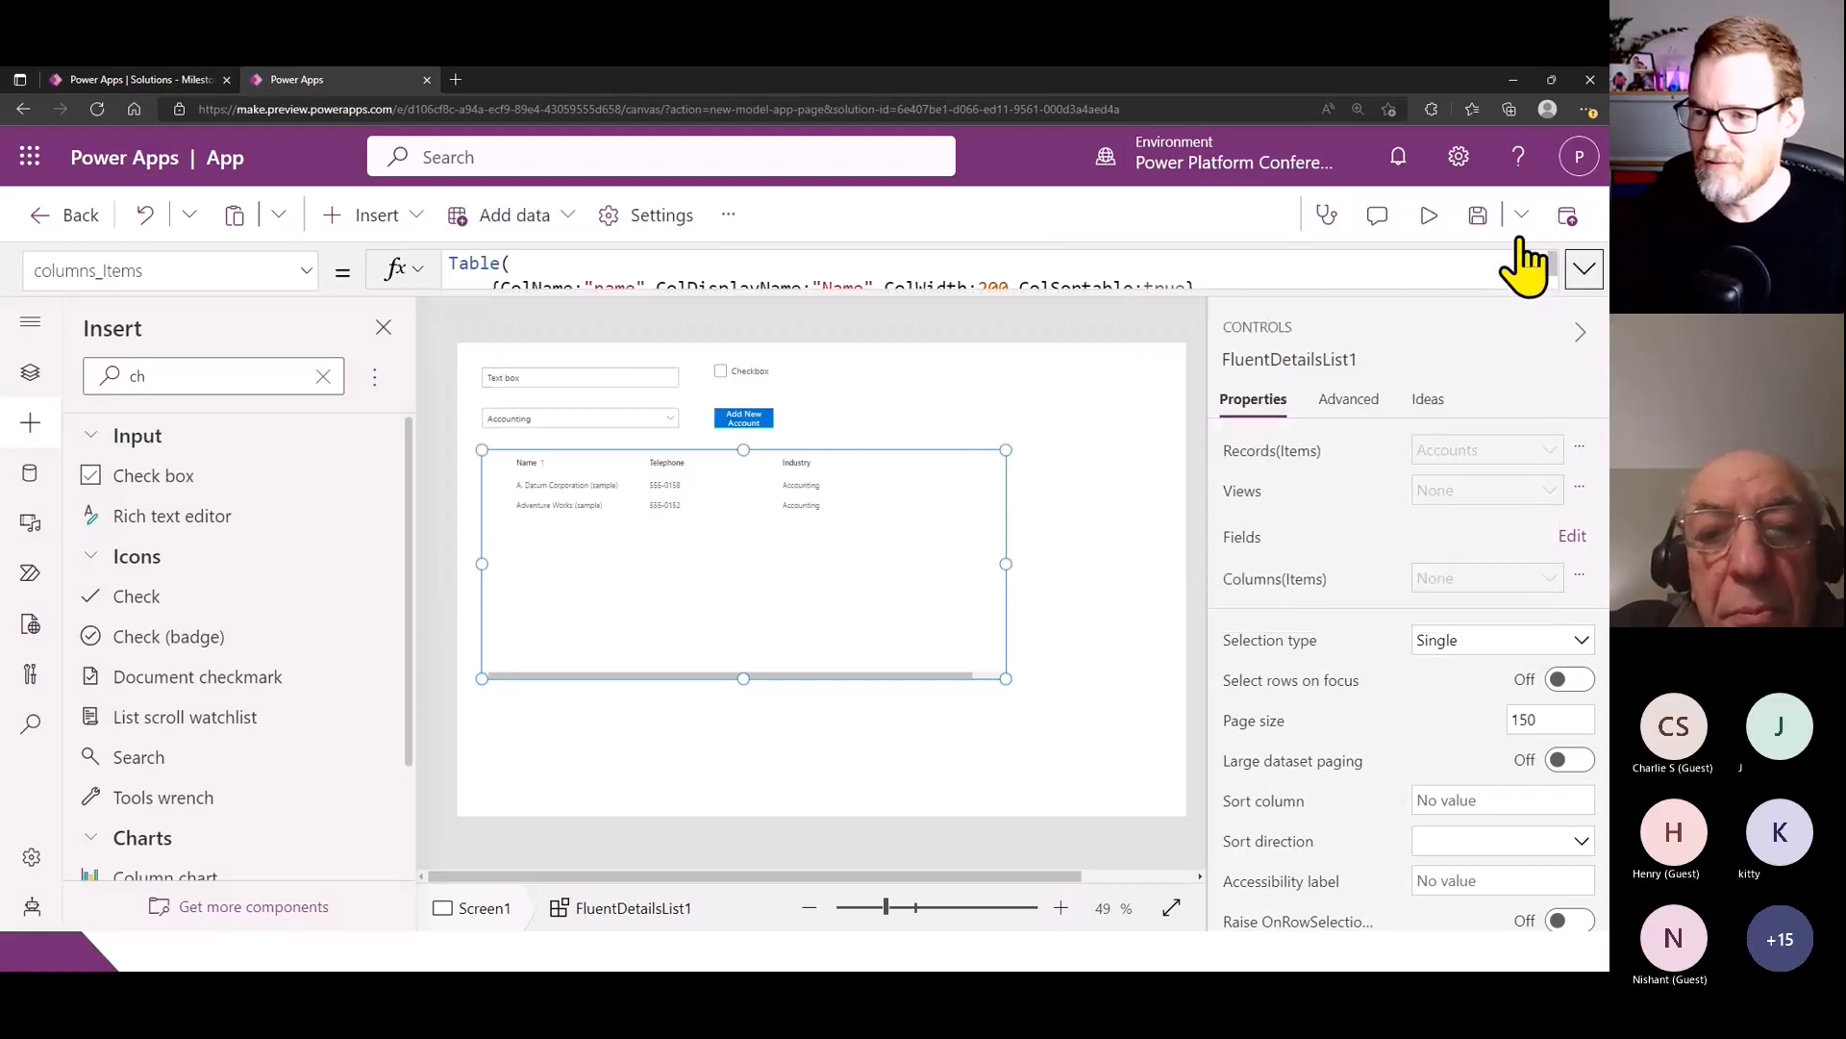
# - Preview the app, test the check box's effect on the Industry column width, and return to editing
pyautogui.click(1429, 214)
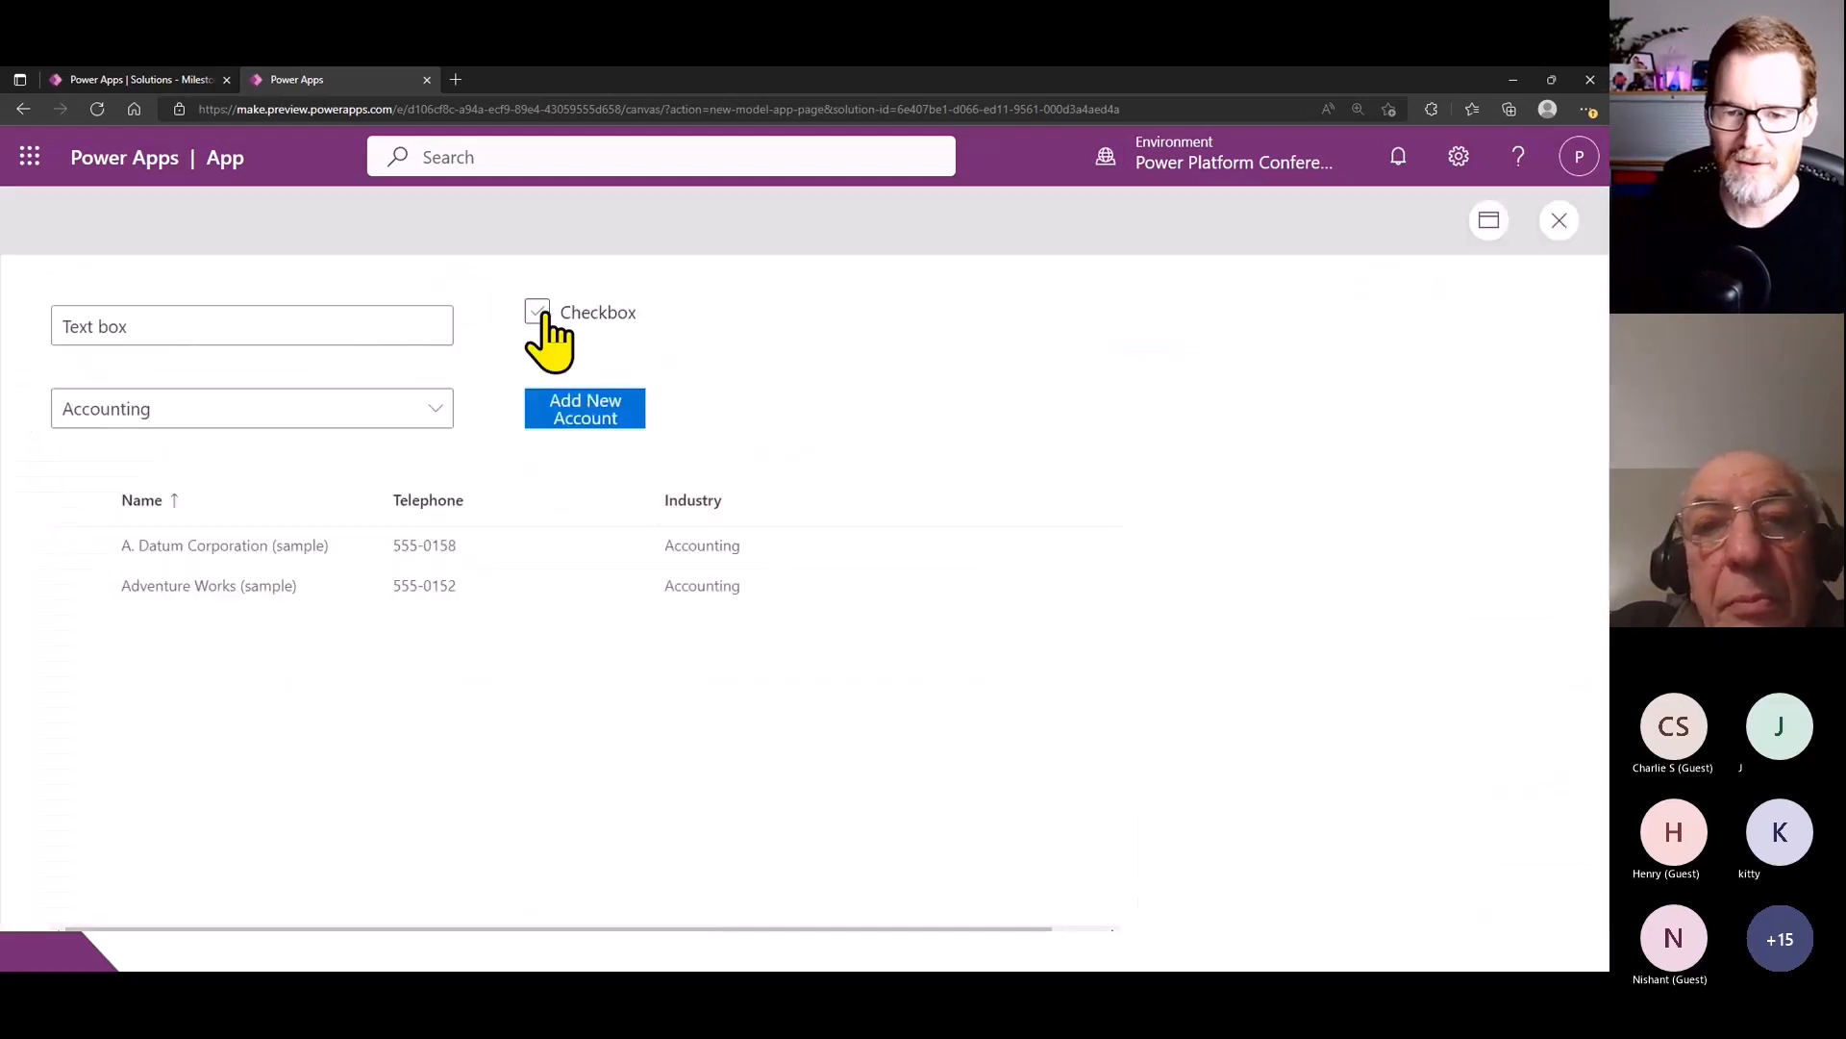
pyautogui.click(537, 312)
pyautogui.click(539, 314)
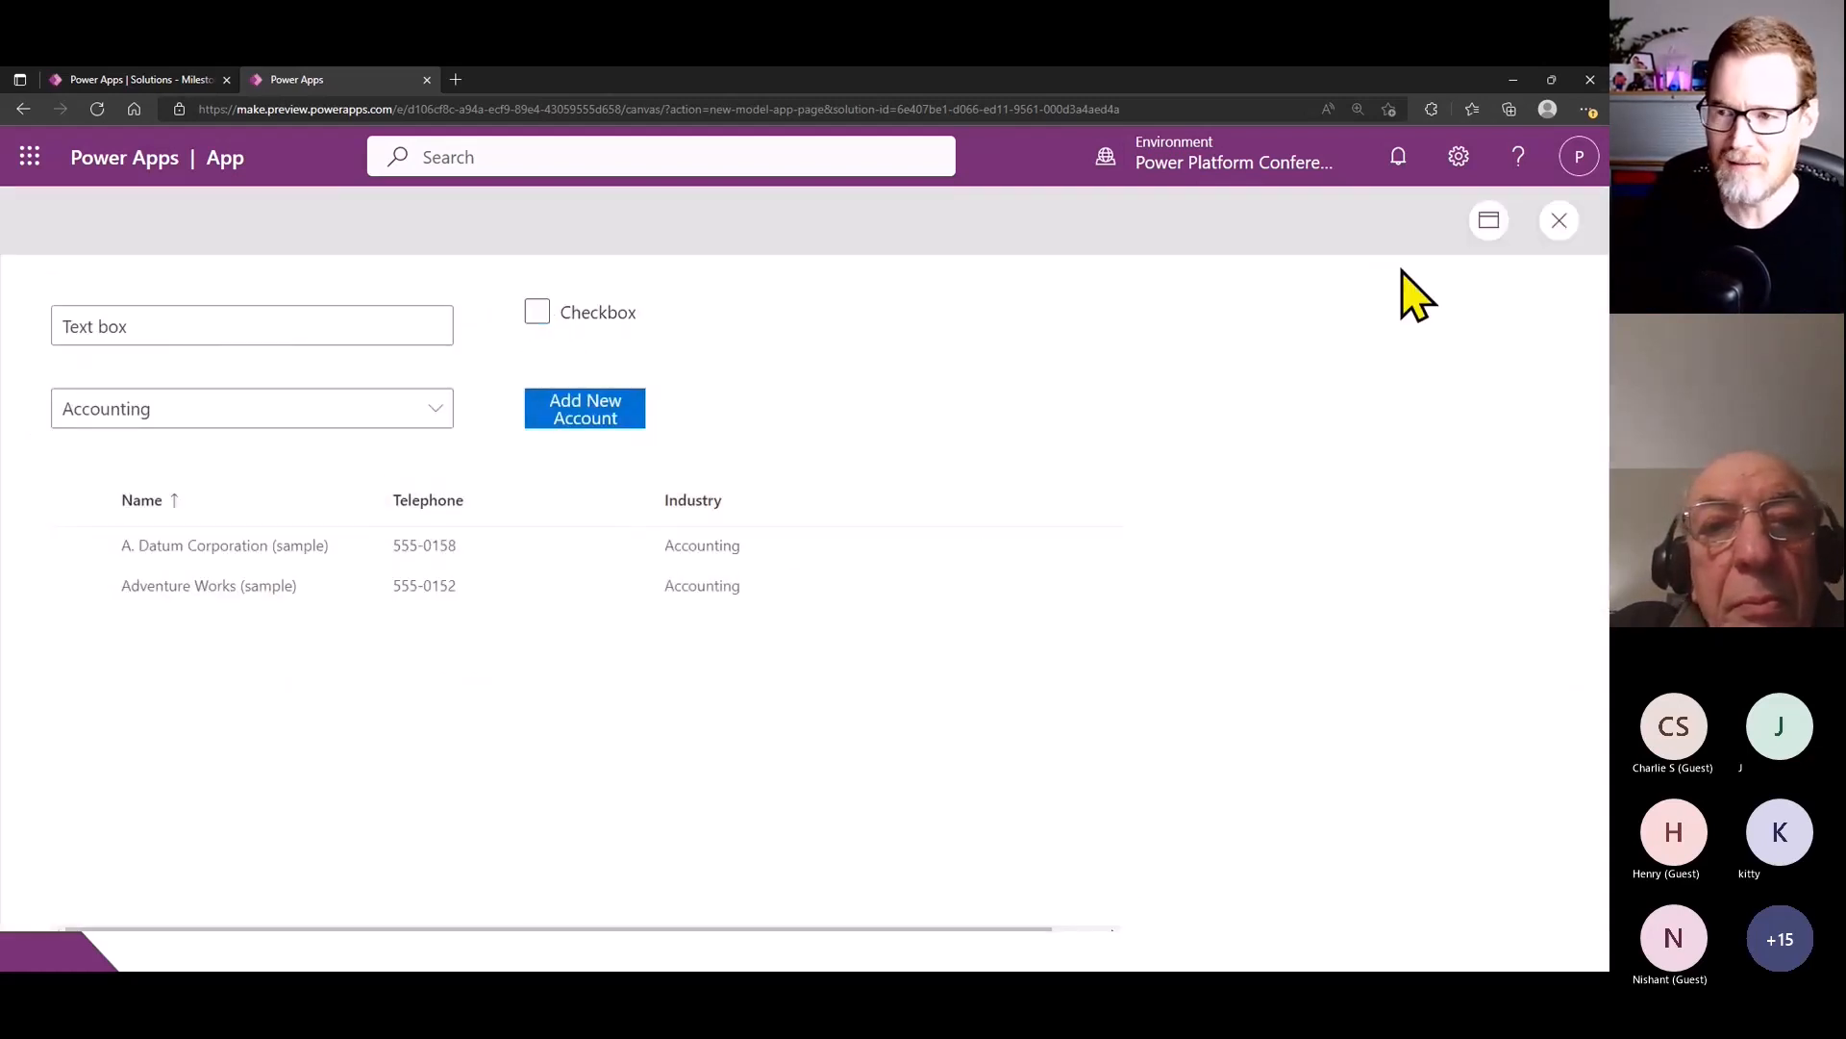
pyautogui.click(1559, 220)
# - Replace the Telephone column's ColWidth of the Fluent Details List with the Industry column's expression, If(chkToggle.Checked,200,400)
pyautogui.click(919, 669)
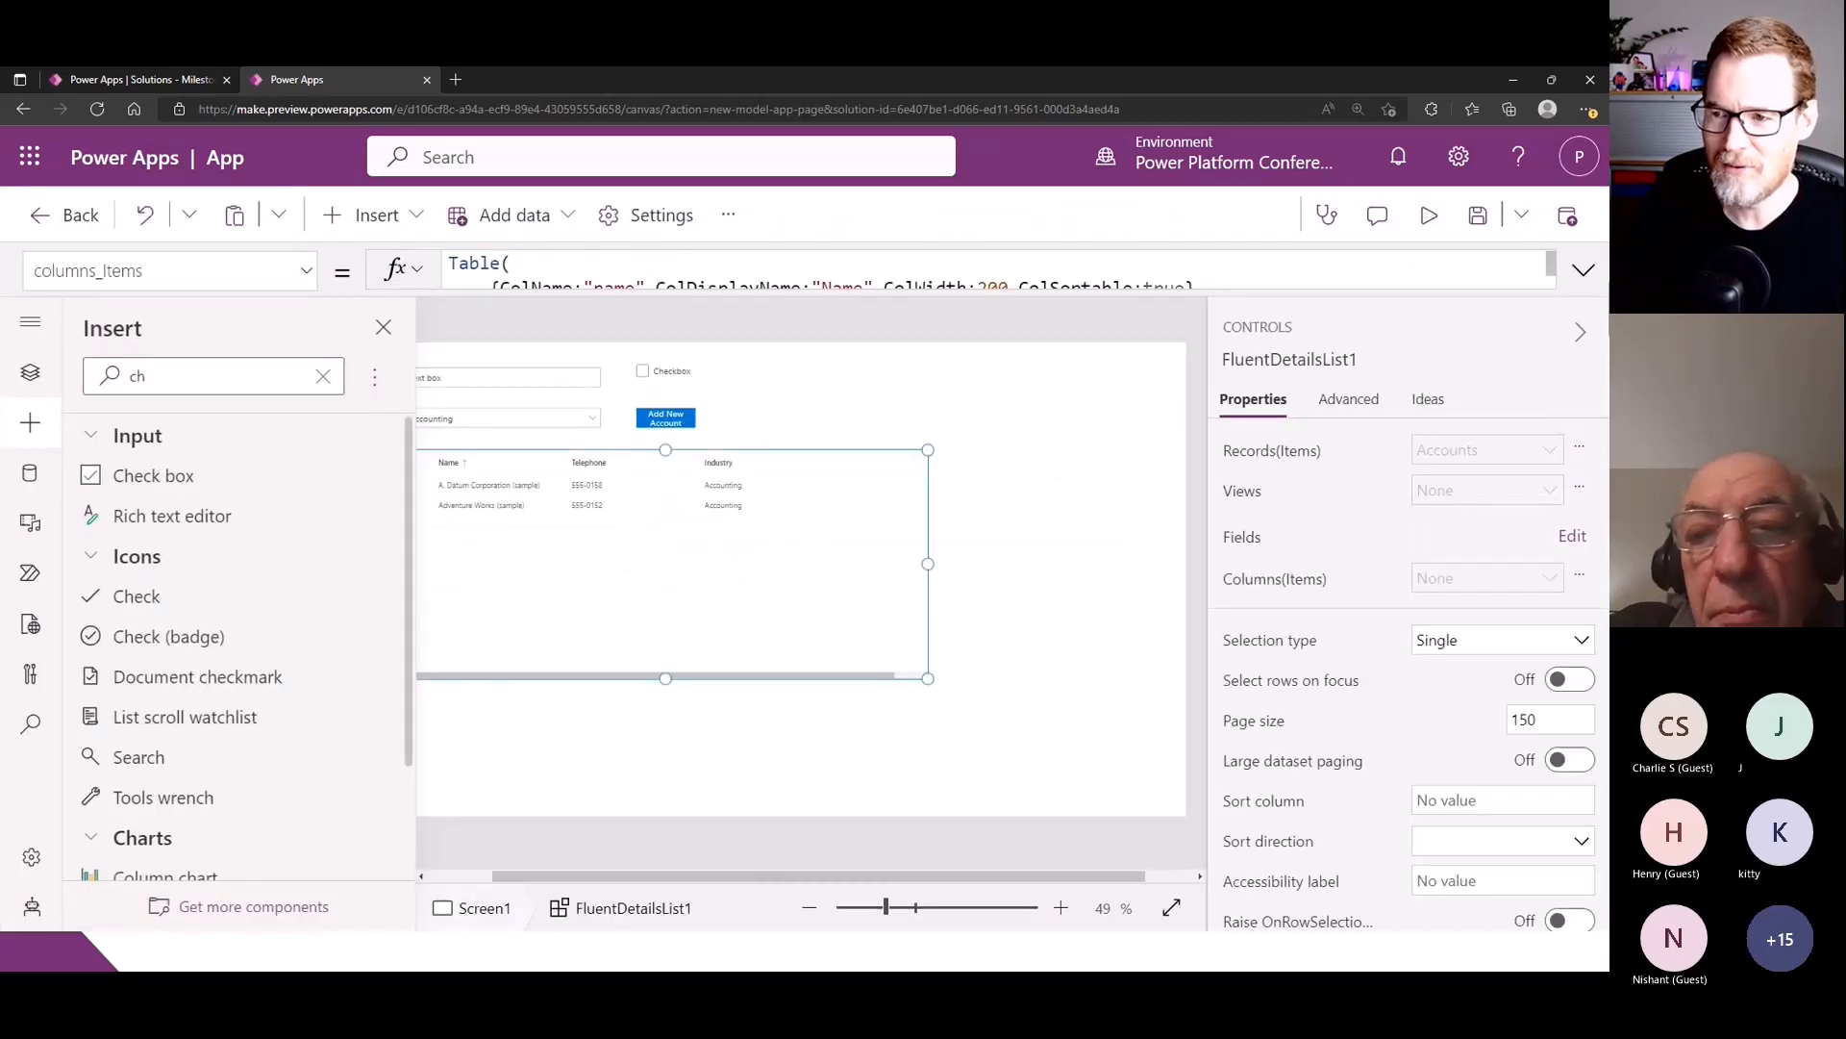
pyautogui.click(1583, 271)
pyautogui.click(1014, 341)
pyautogui.moveTo(1008, 340); pyautogui.dragTo(1394, 341)
pyautogui.doubleClick(1104, 314)
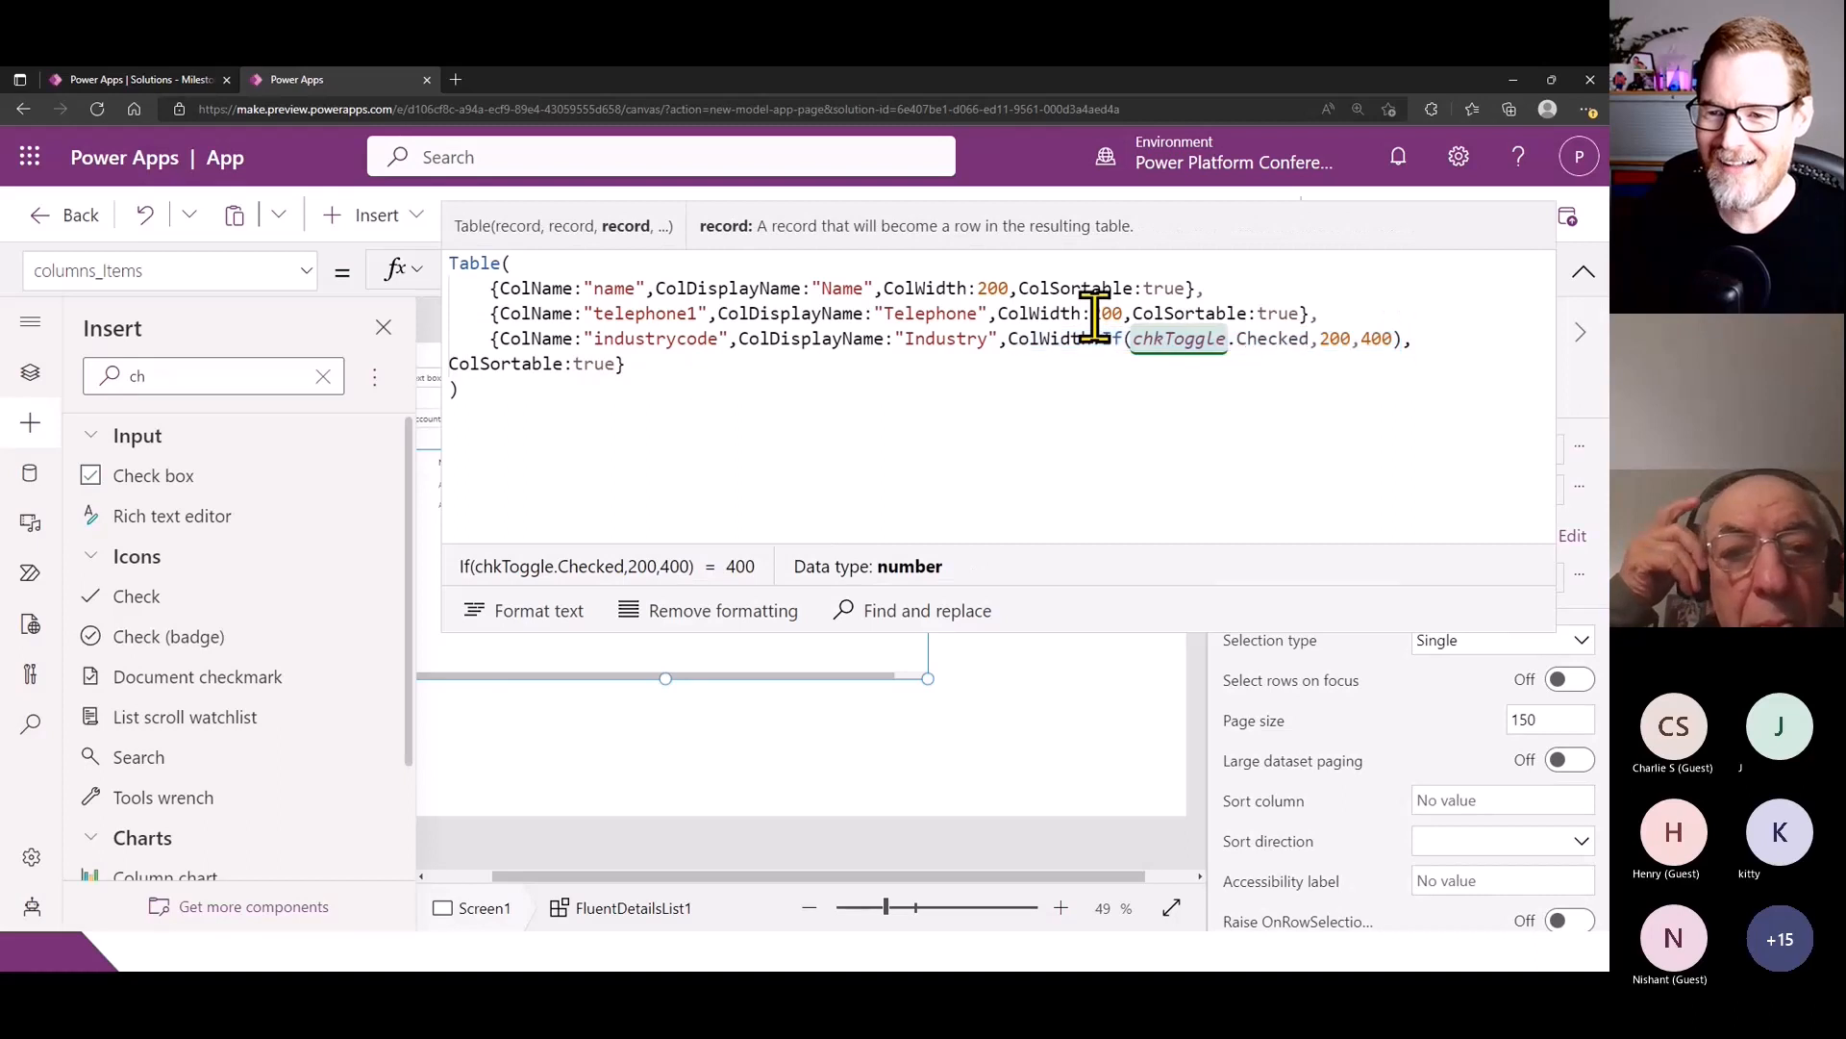
pyautogui.write('ColWidth:If(chkToggle.Checked,200,400)')
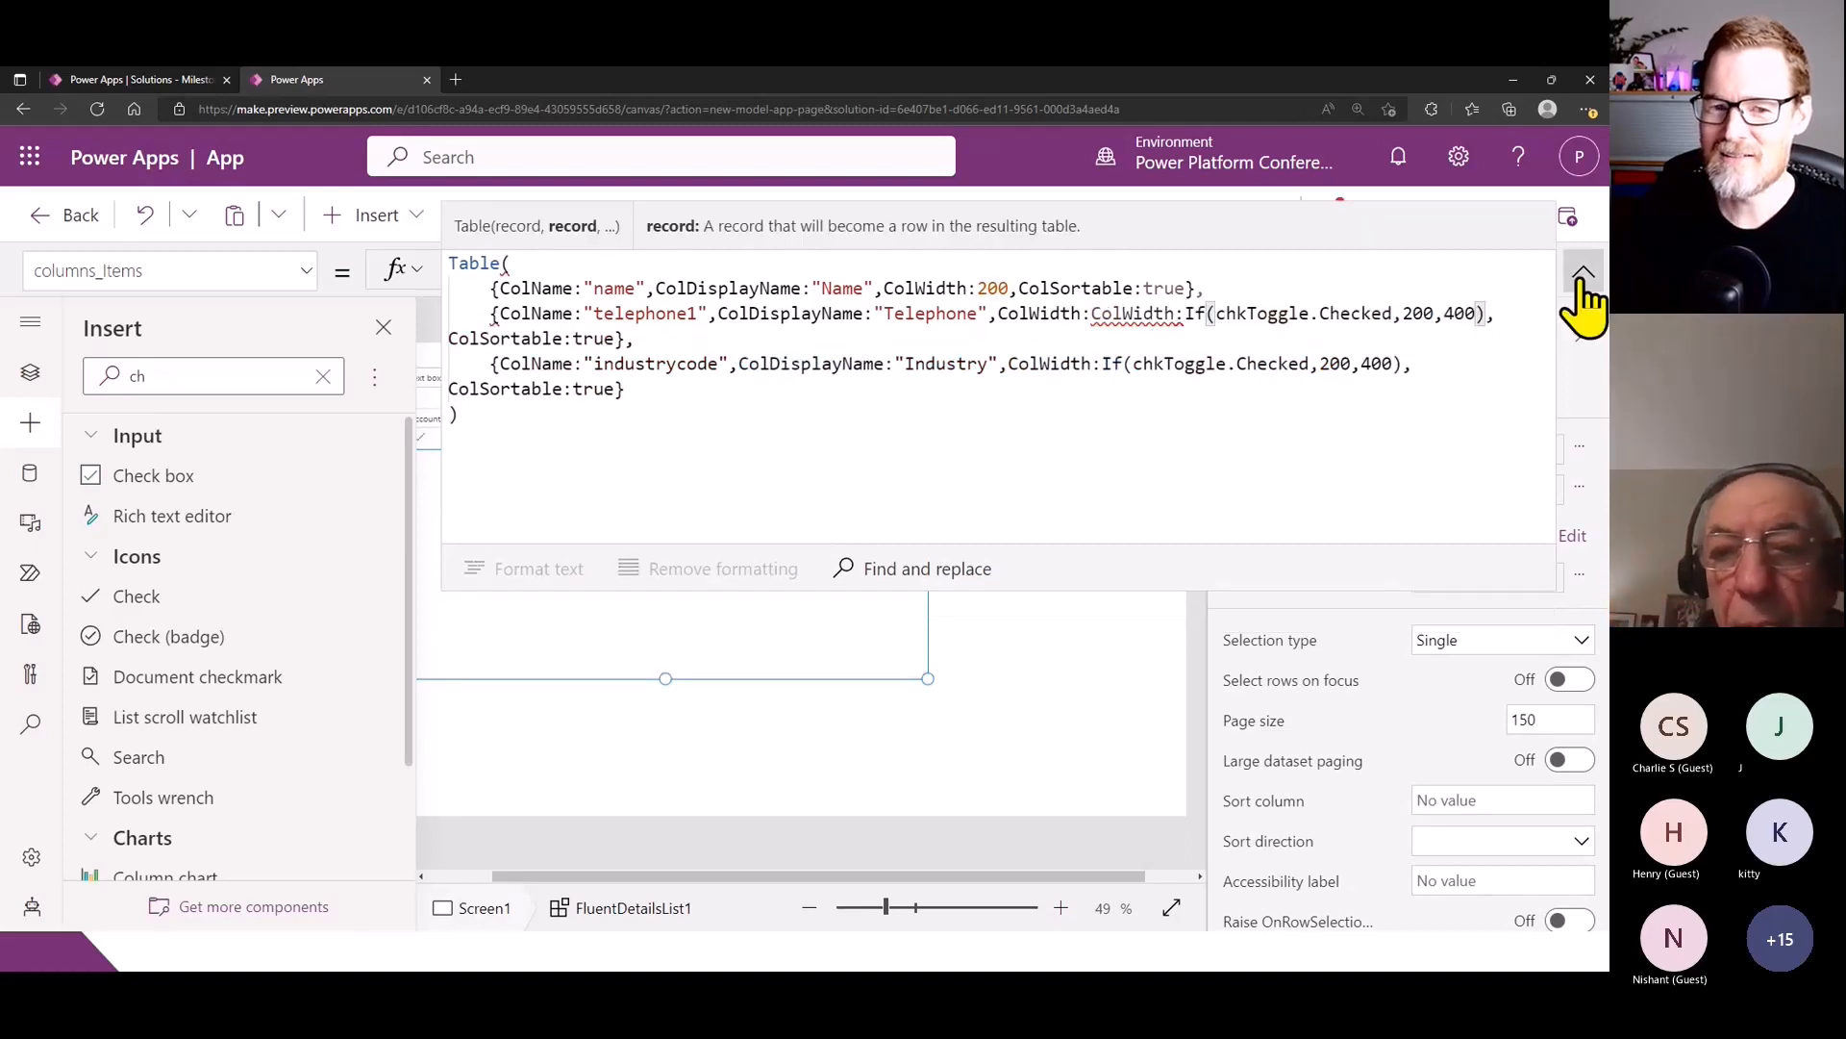
pyautogui.moveTo(1187, 315); pyautogui.dragTo(1092, 315)
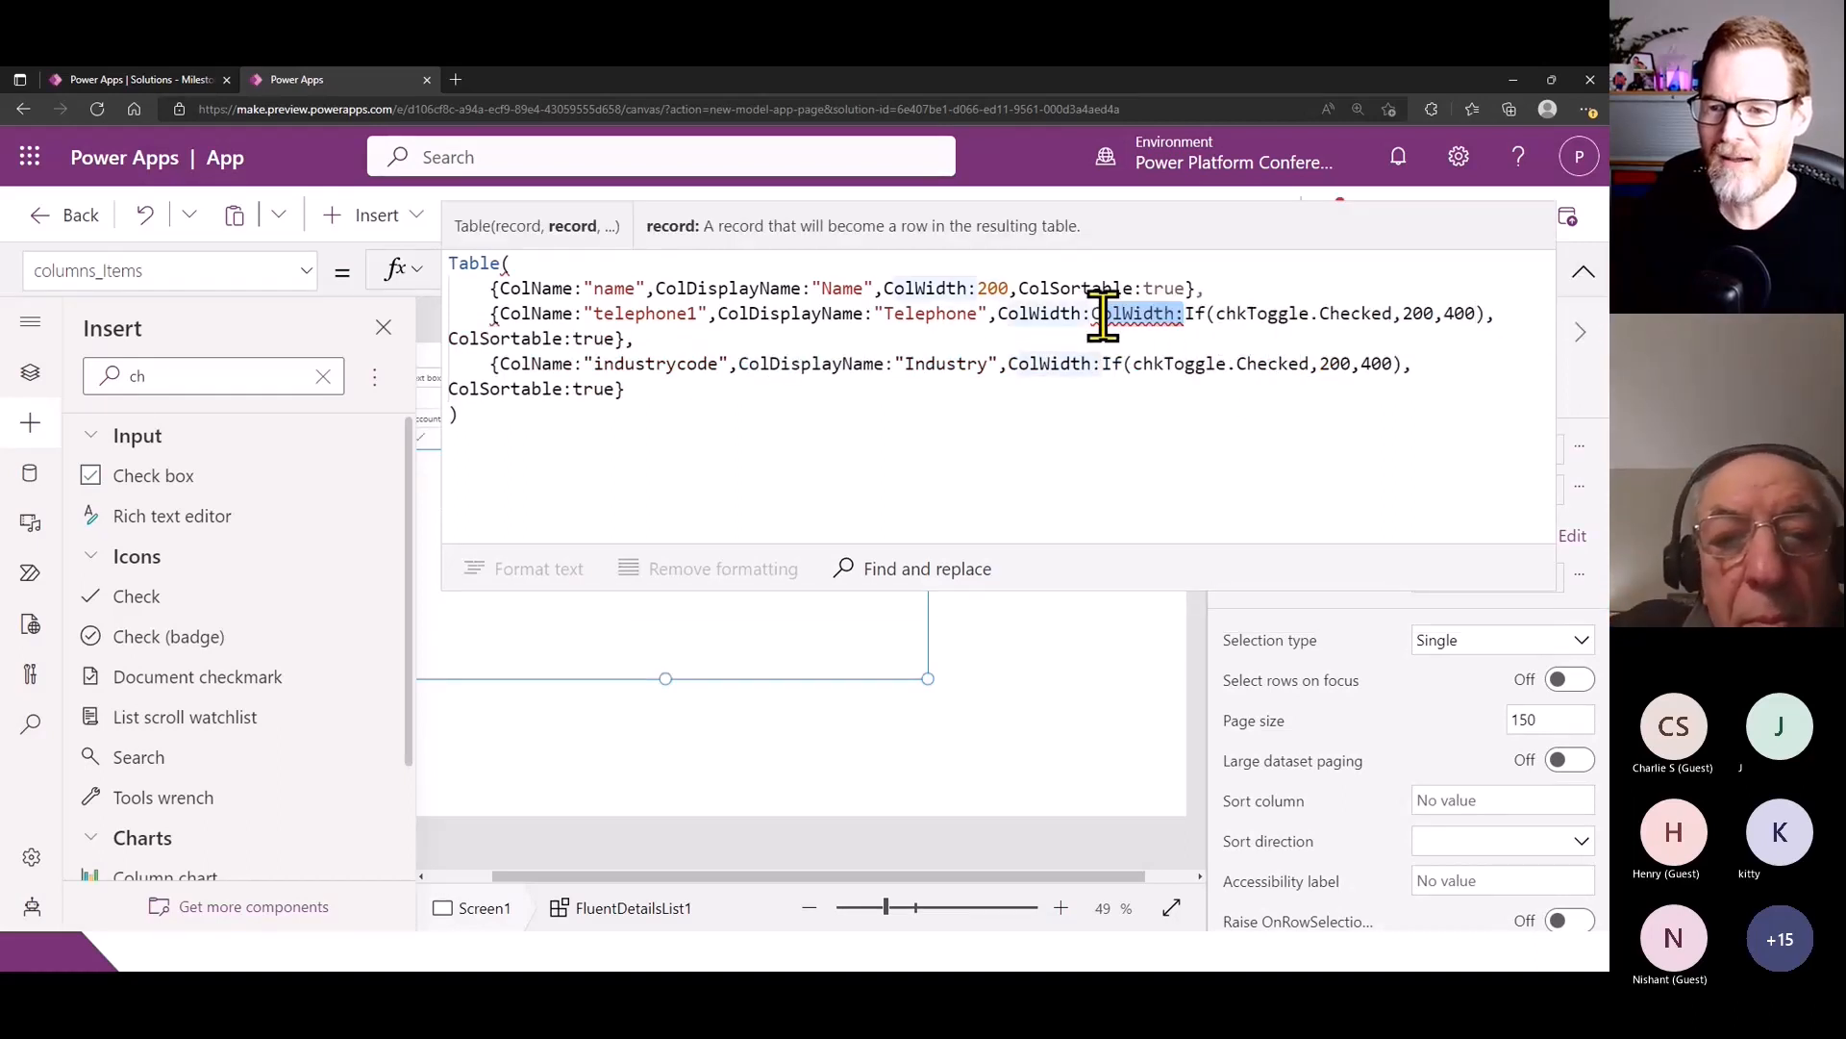
pyautogui.press('BackSpace')
pyautogui.click(1582, 272)
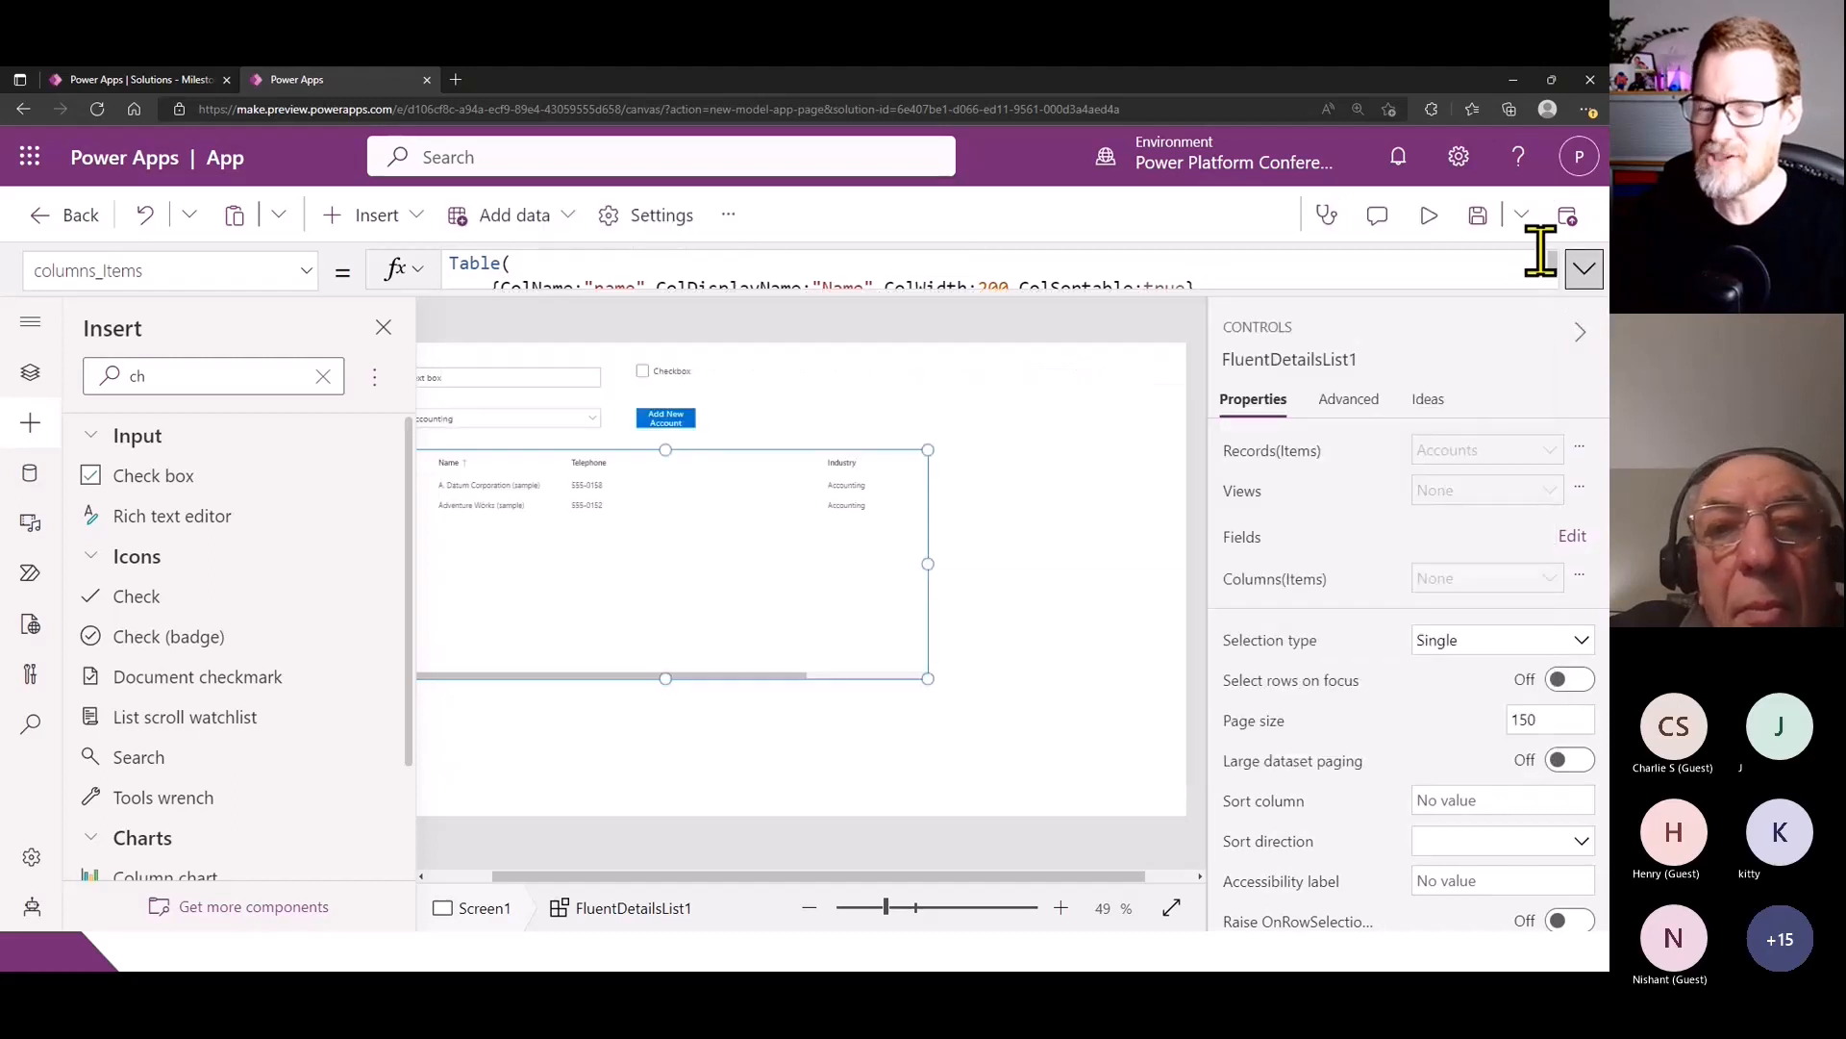
# - Preview the app, switch the check box on and off several times to test the Telephone column width, and return to editing
pyautogui.click(1431, 216)
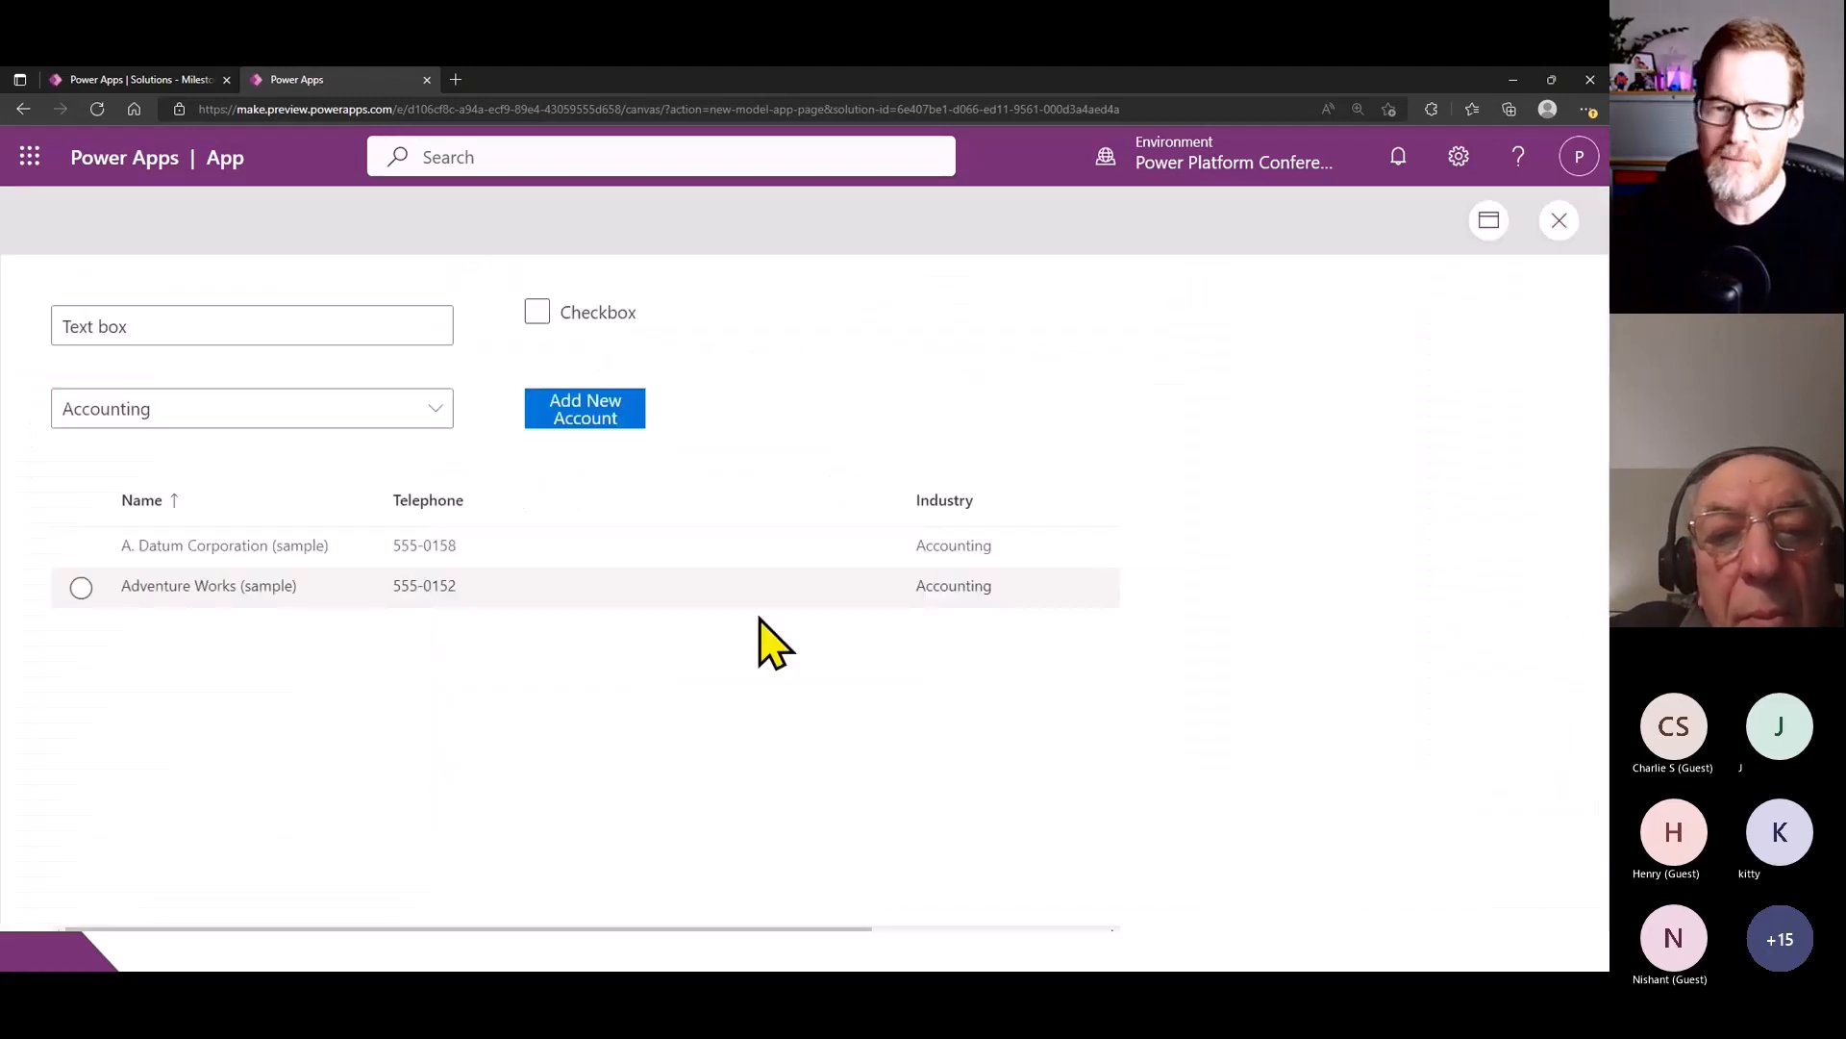
pyautogui.click(538, 313)
pyautogui.click(538, 313)
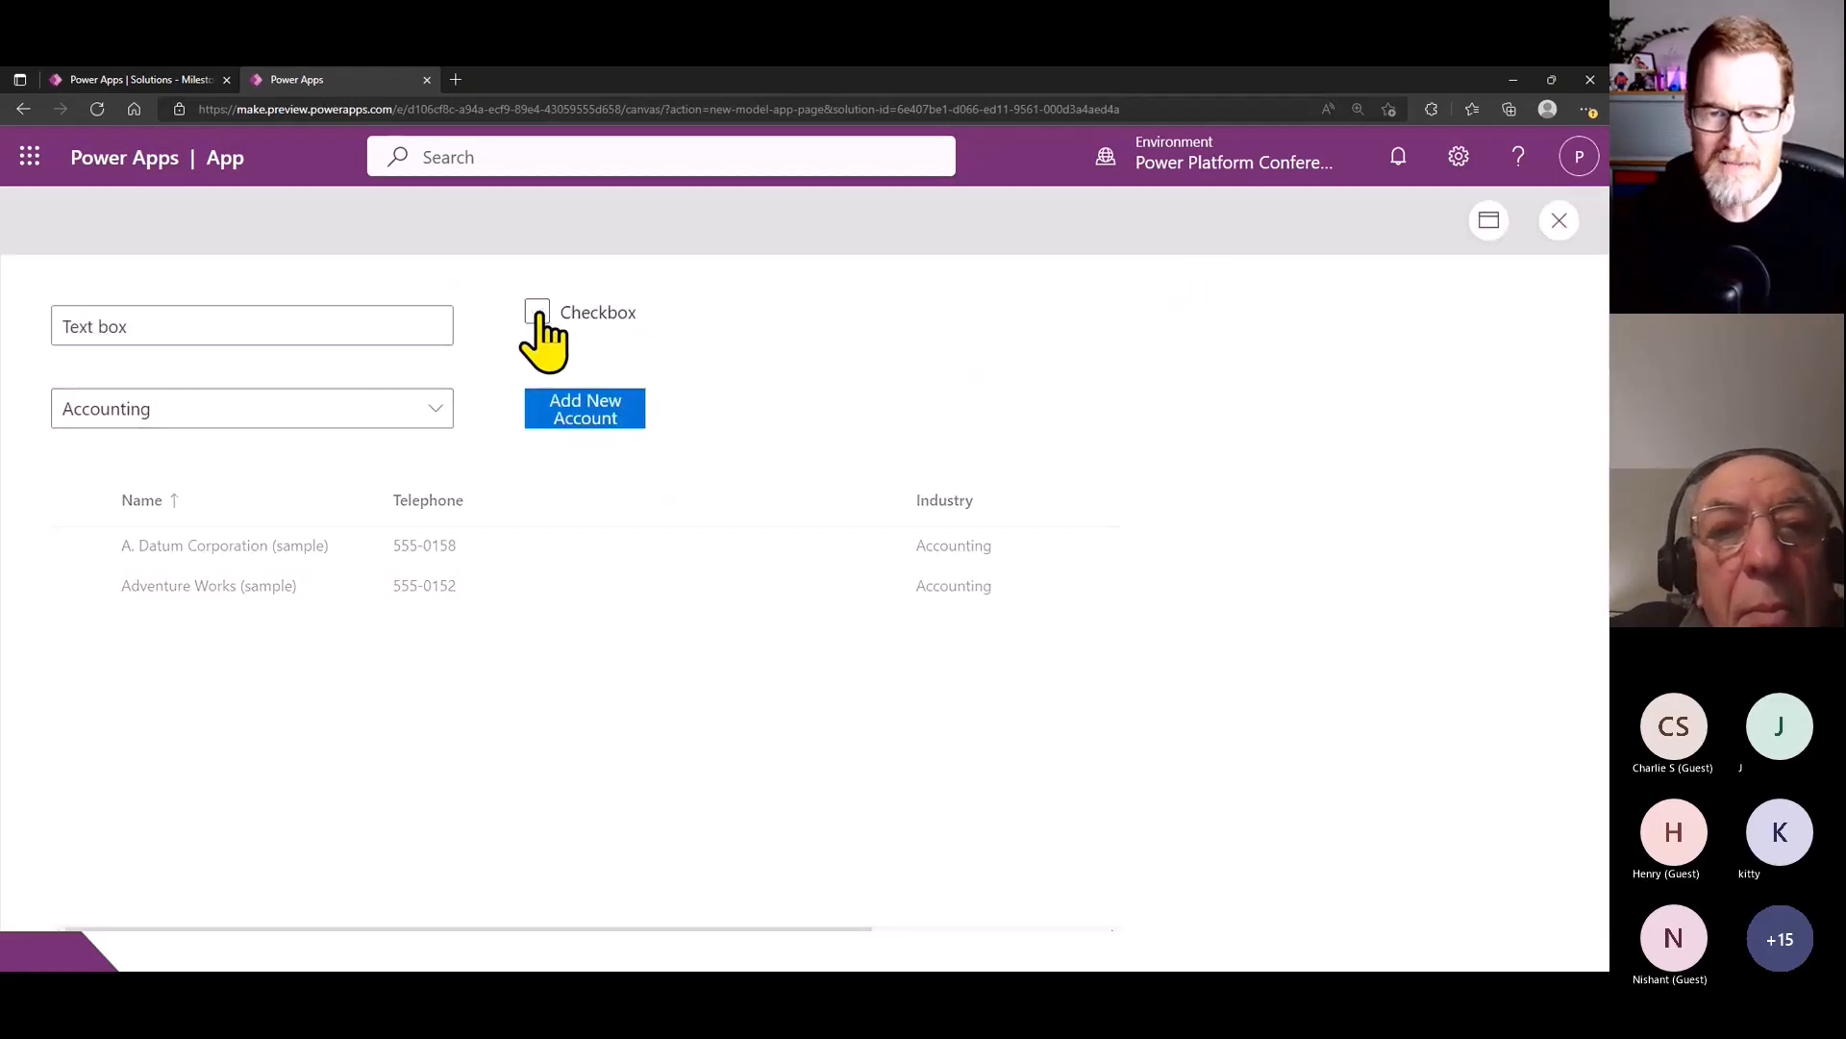
pyautogui.click(538, 312)
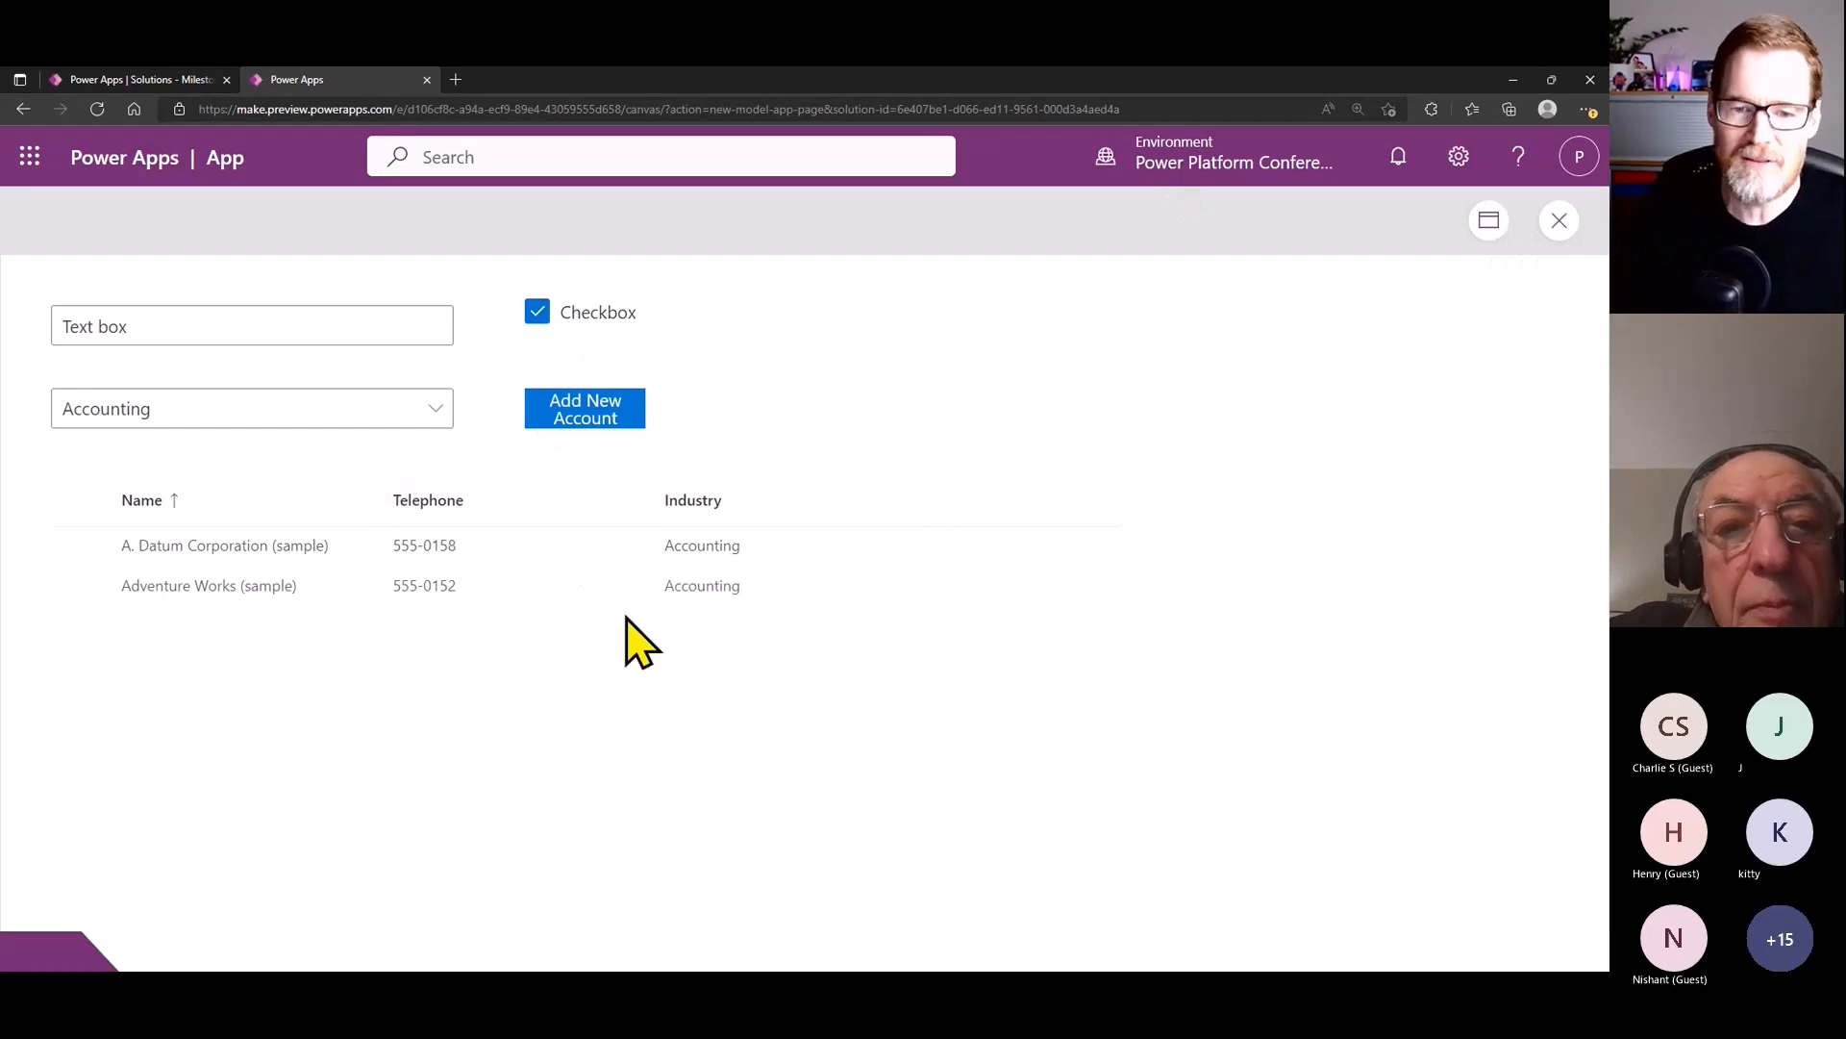
pyautogui.click(540, 313)
pyautogui.click(542, 313)
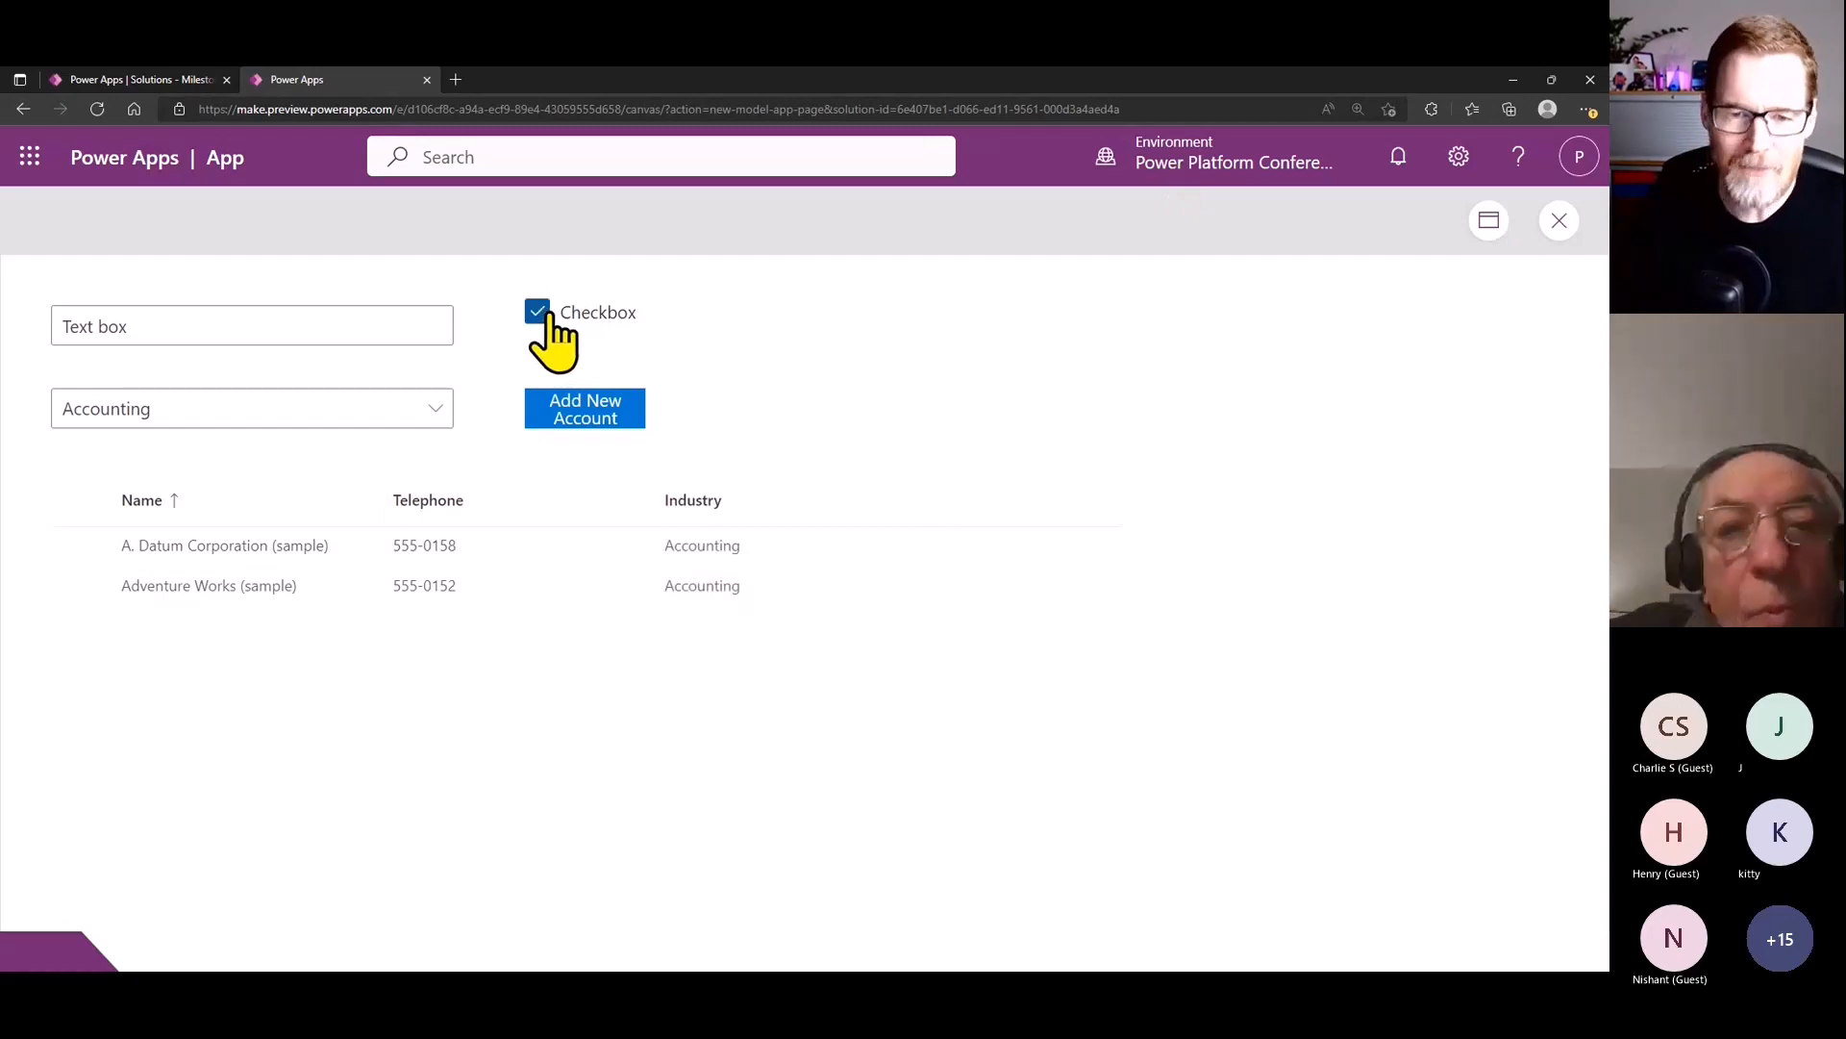
pyautogui.click(538, 314)
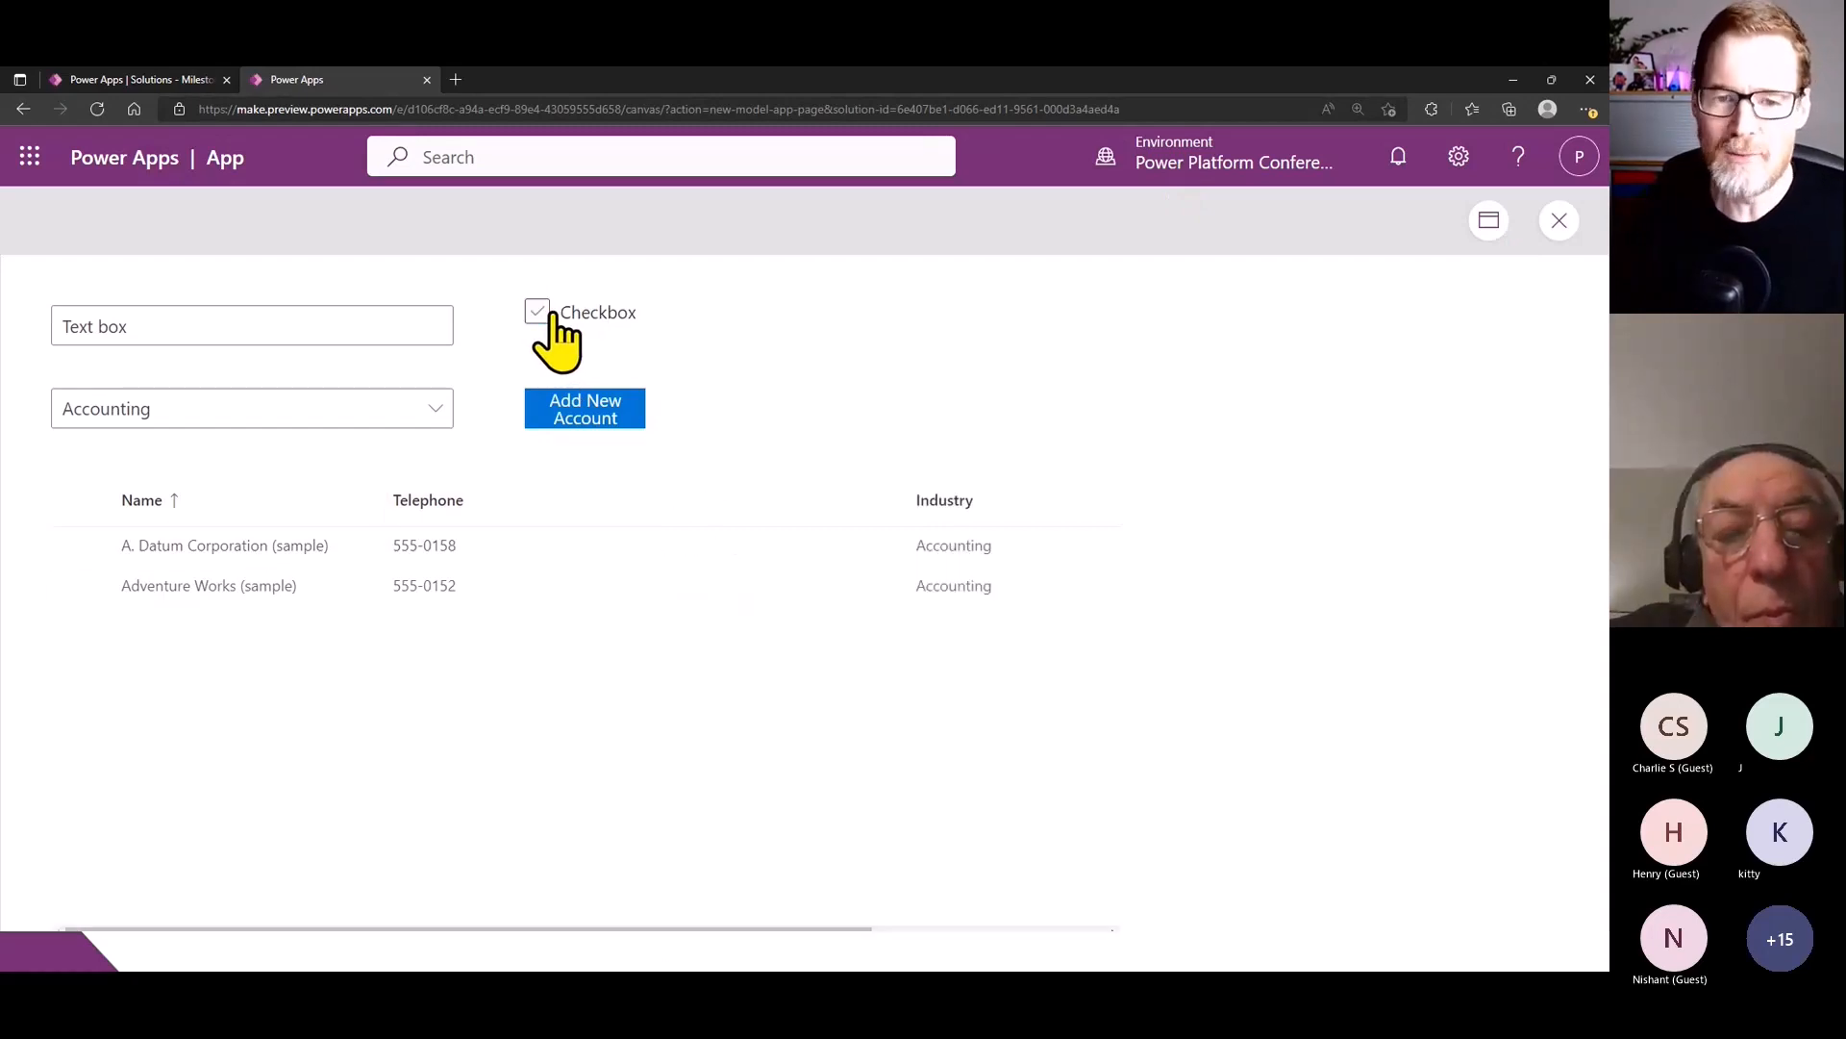
pyautogui.click(538, 314)
pyautogui.click(1559, 220)
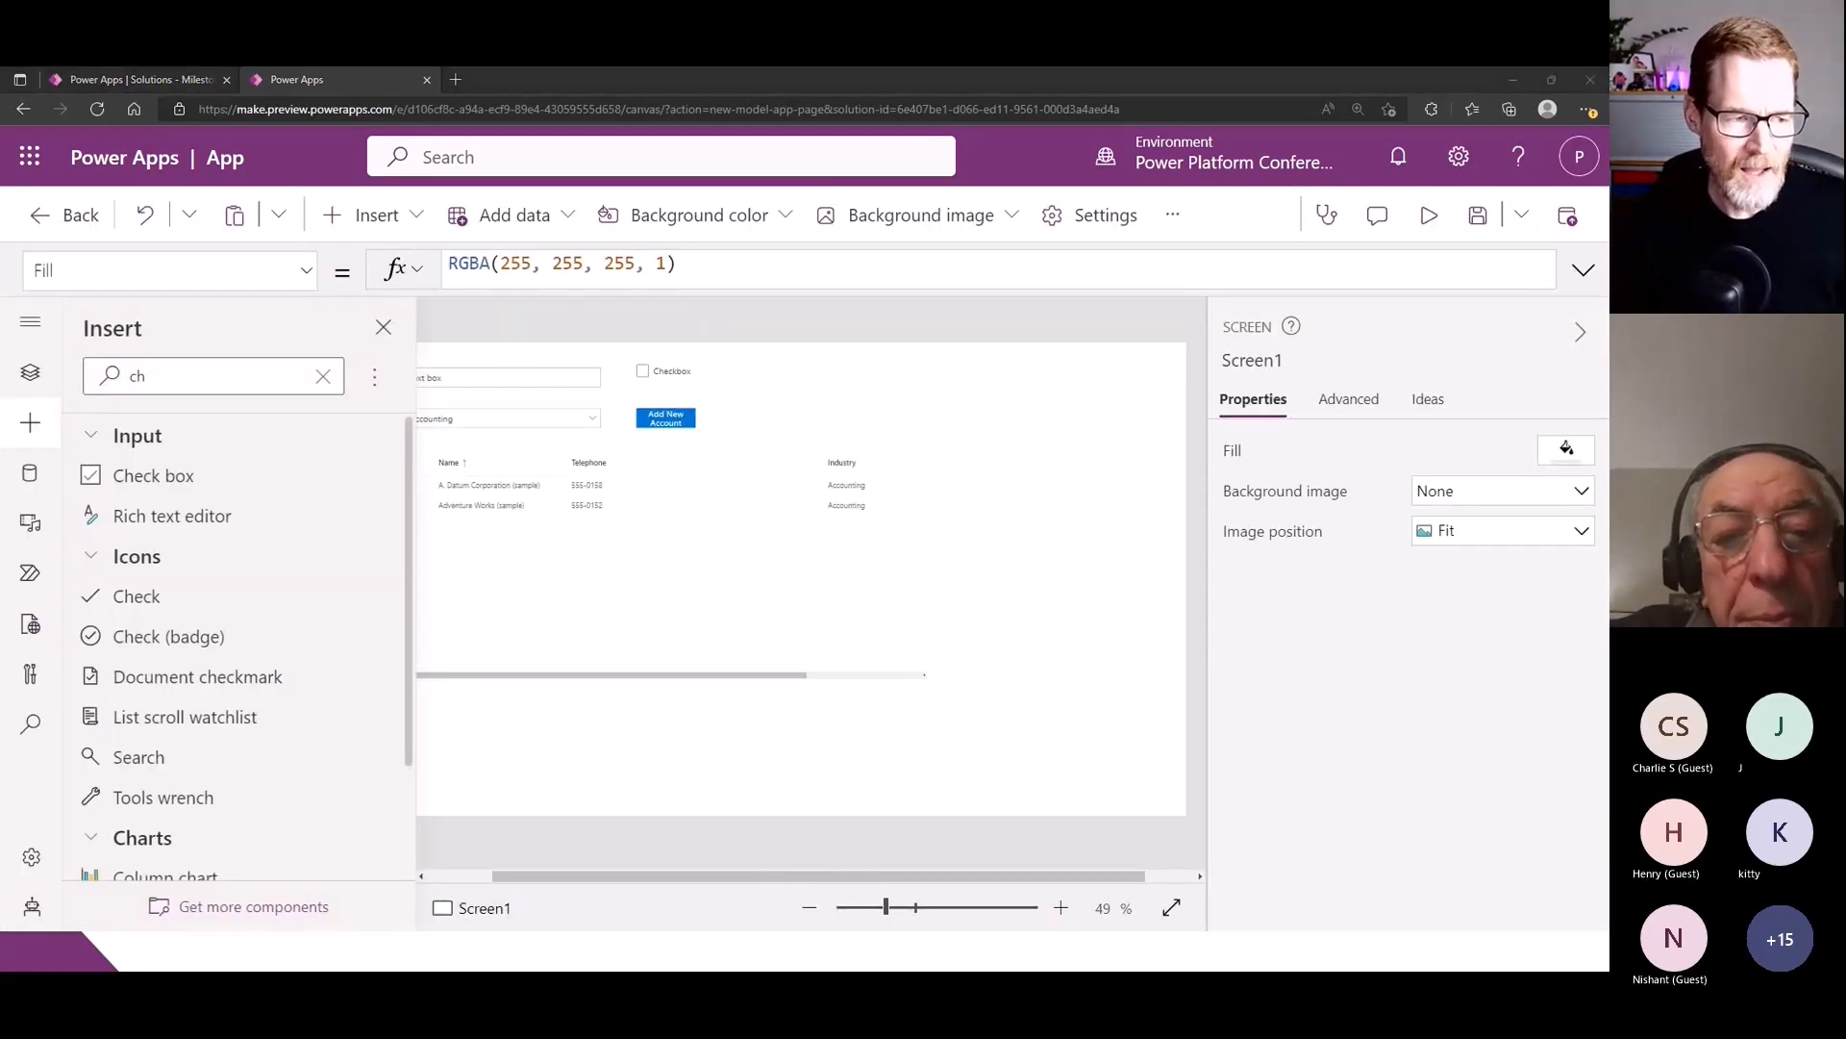
# - Replace the Add New Account button's OnSelect formula with the copied Patch formula that creates an Accounts record with Account Name and Industry
pyautogui.click(667, 418)
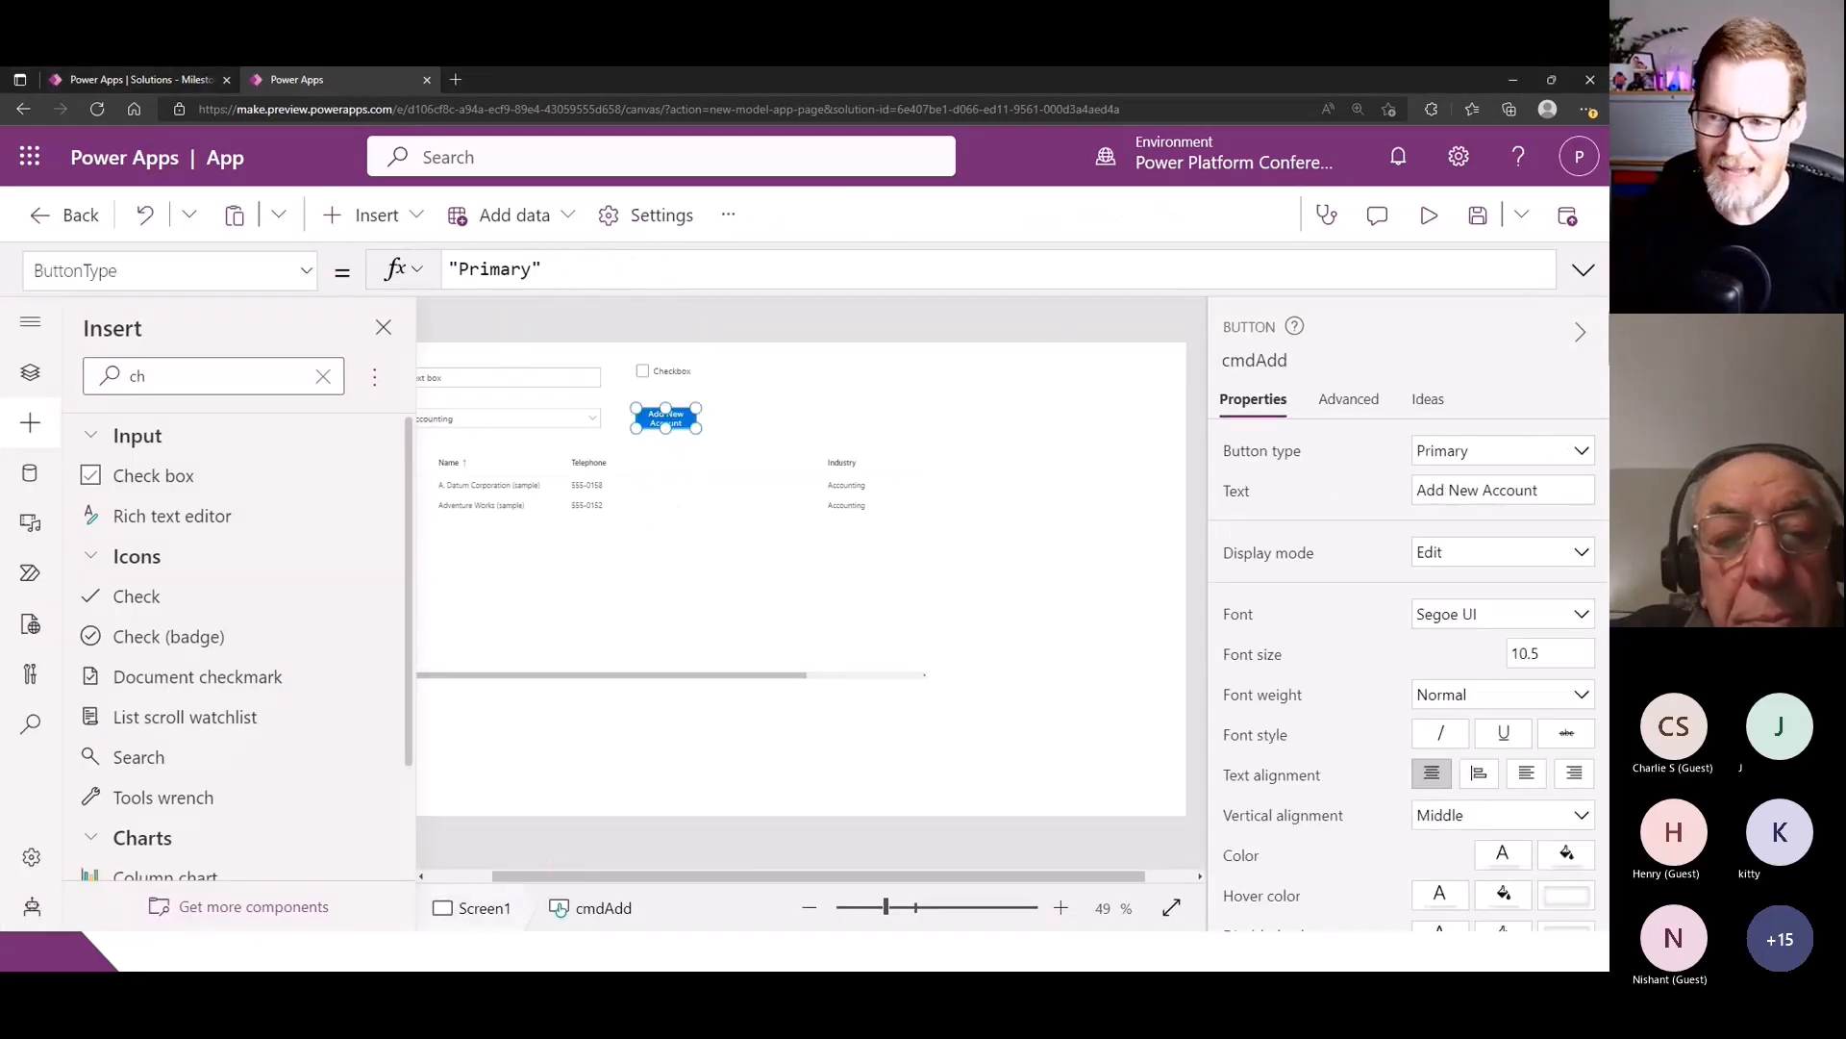
pyautogui.click(1348, 399)
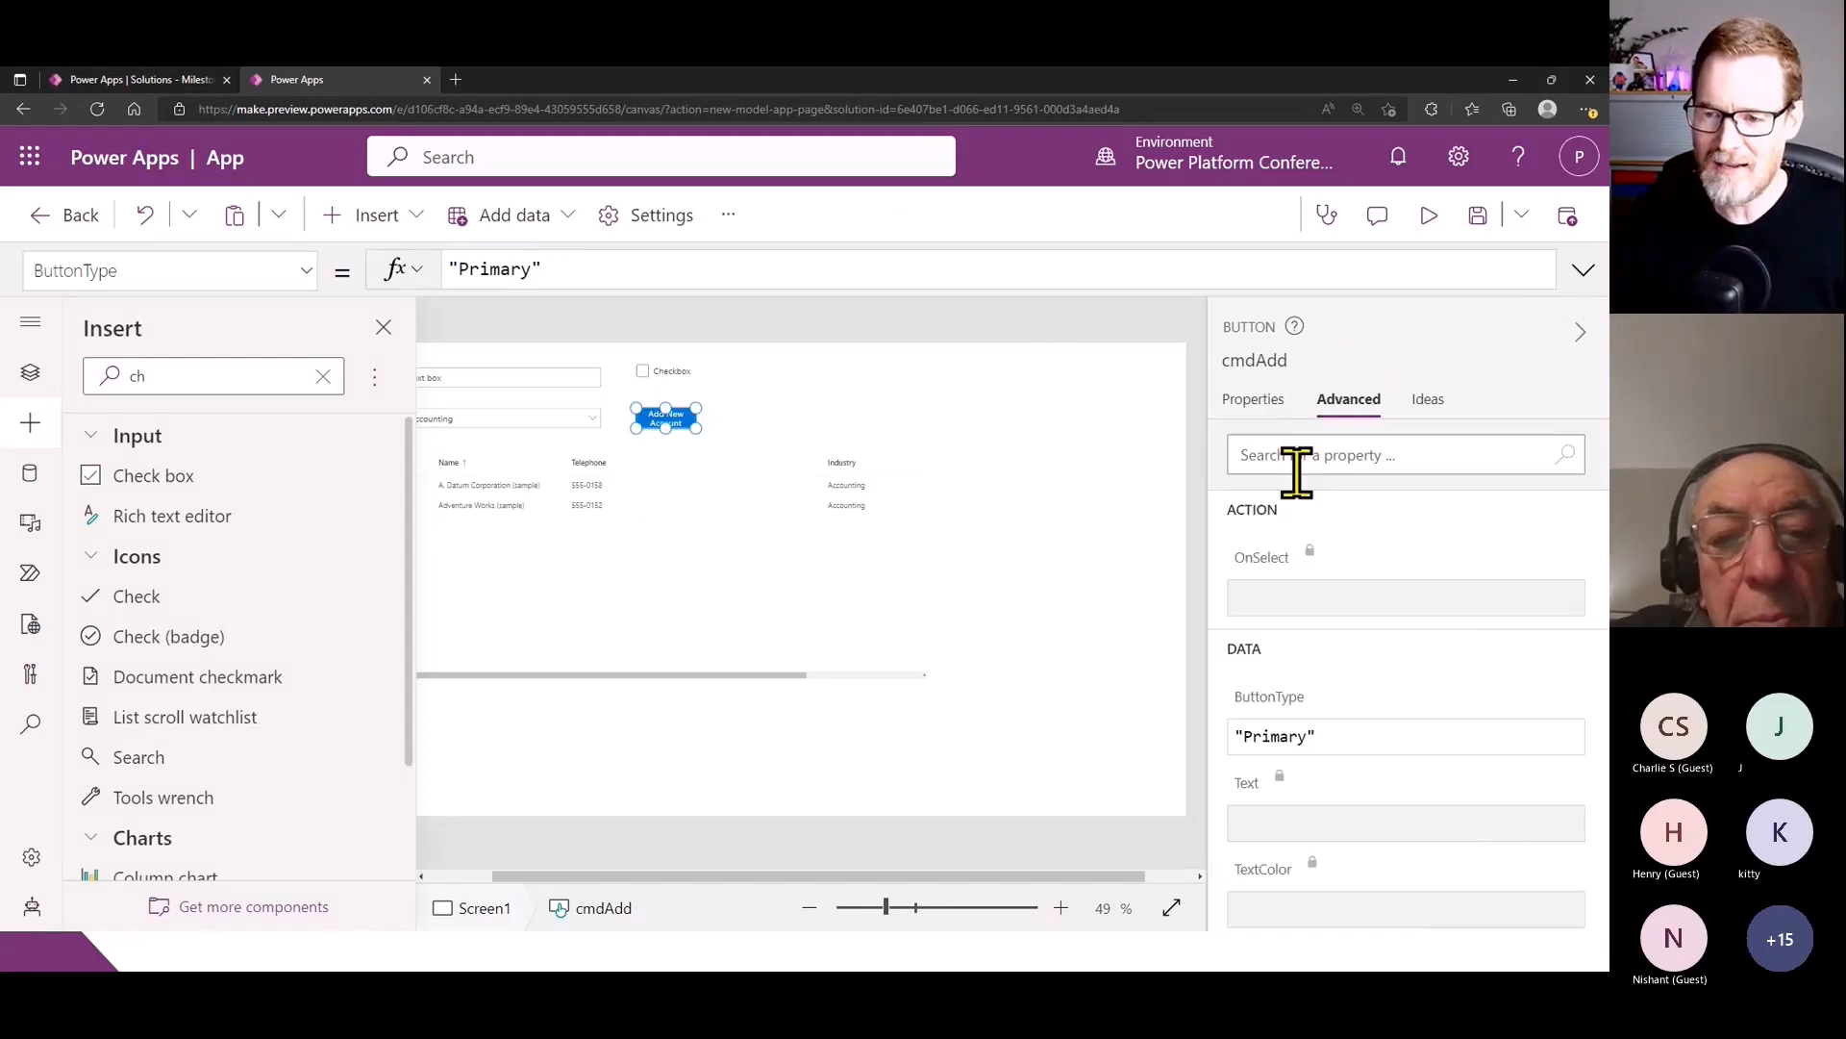
pyautogui.click(1278, 567)
pyautogui.click(1241, 268)
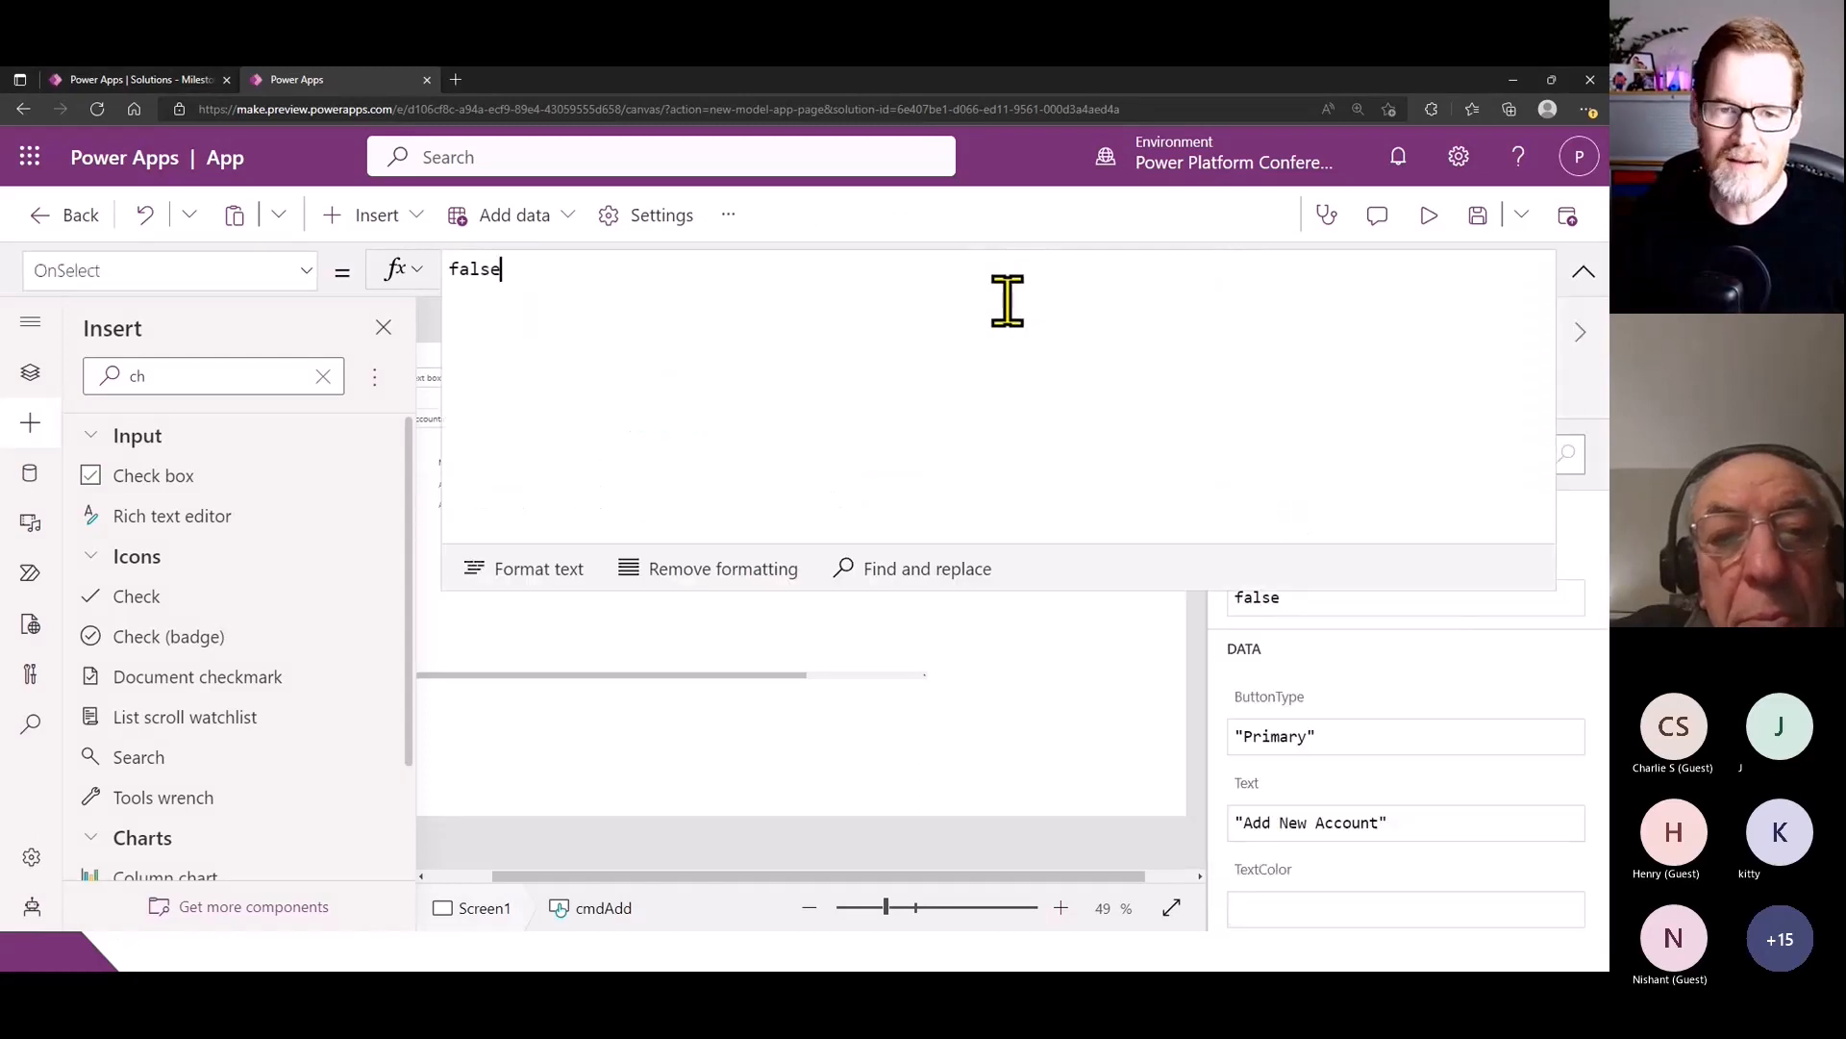
pyautogui.hotkey('ctrl', 'a')
pyautogui.write('Patch(\'Accounts\',     Defaults(\'Accounts\'),     {         \'Account Name\':txtName.Value & "(sample)",         Industry:cmbIndustry.Selected.Value     } )')
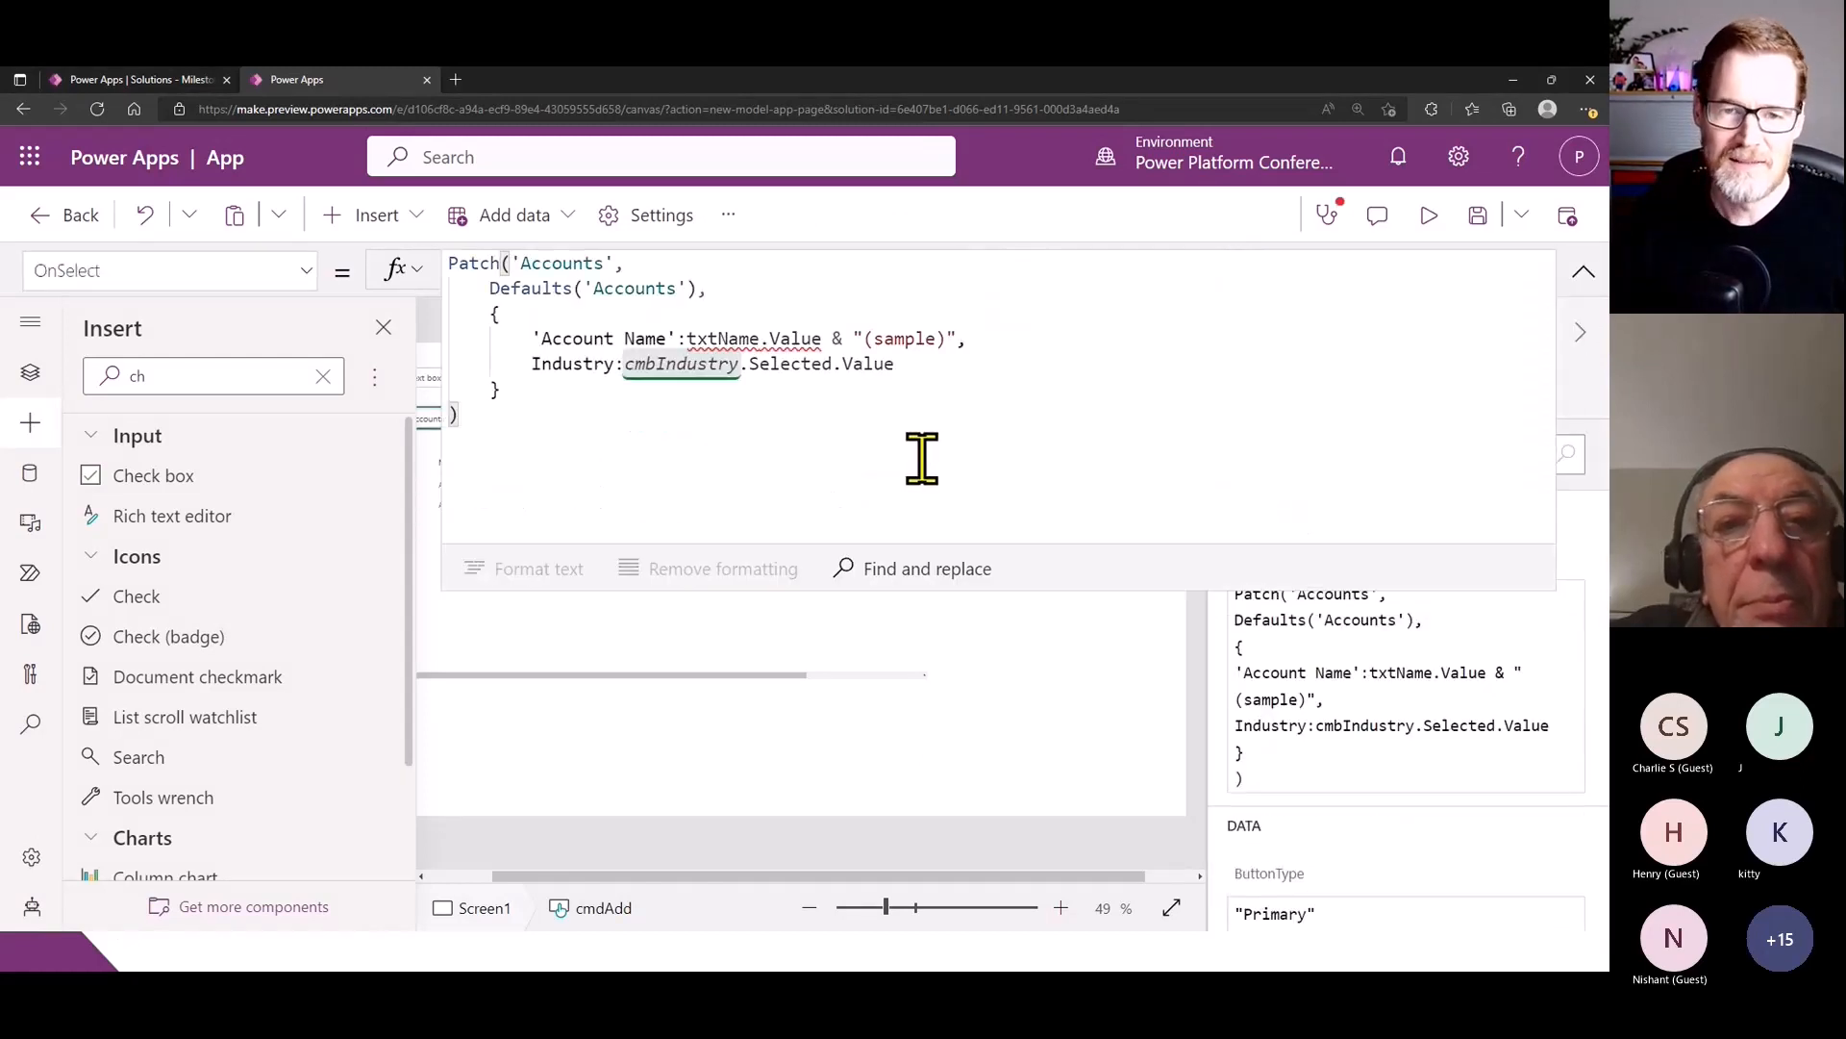
# - Change the Account Name source in the Patch formula from txtName to txtAccountName
pyautogui.click(742, 338)
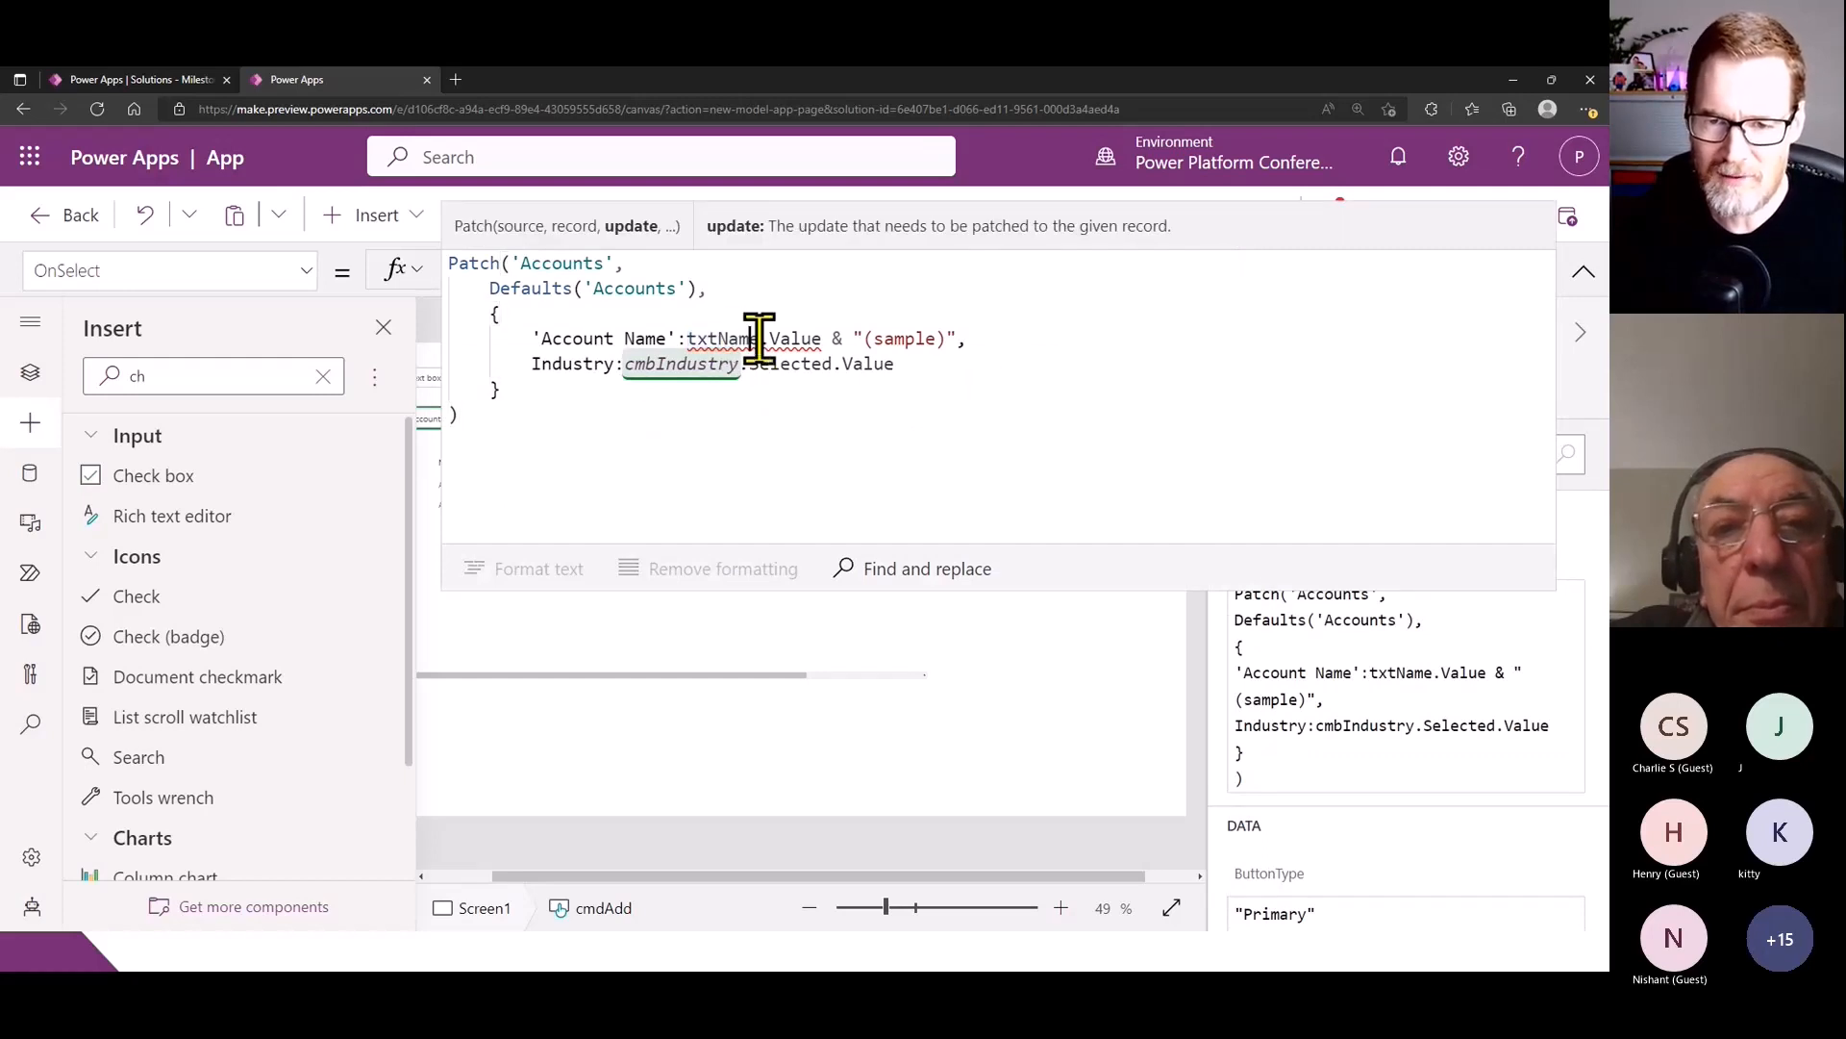
pyautogui.moveTo(759, 338); pyautogui.dragTo(717, 341)
pyautogui.press('BackSpace')
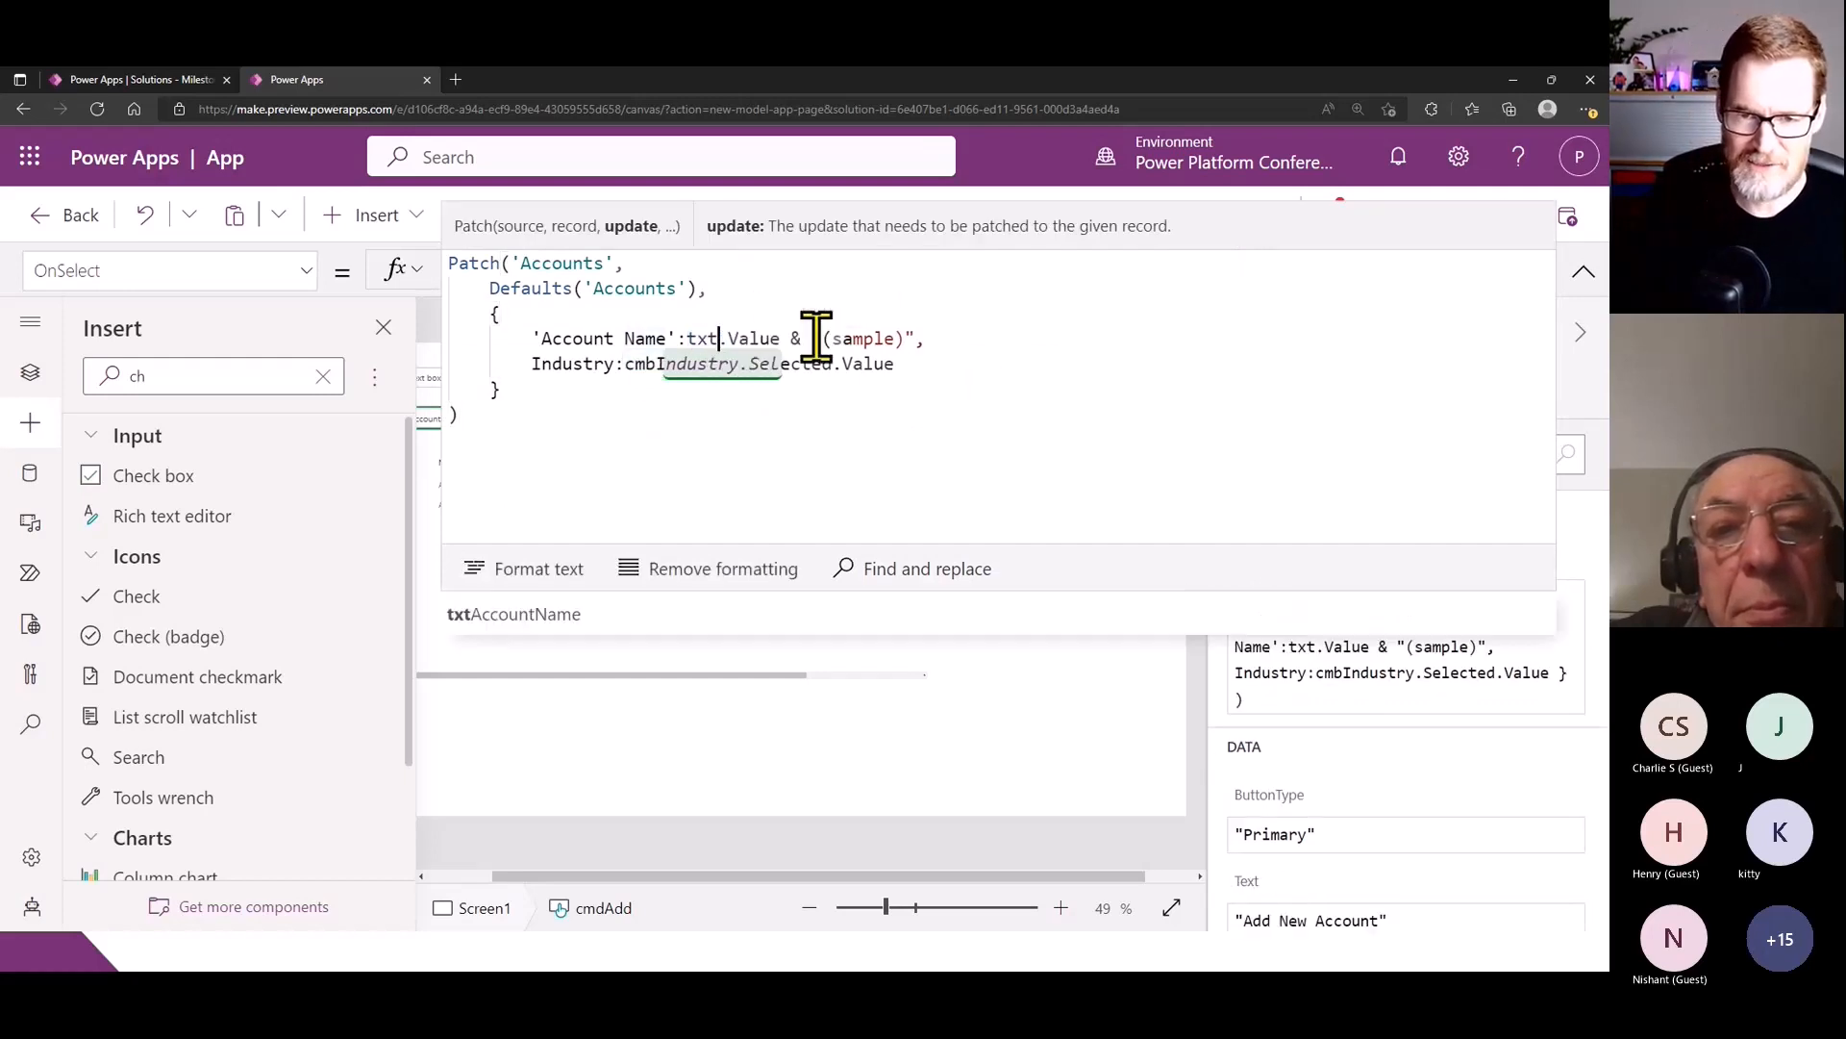
pyautogui.write('A')
pyautogui.press('Tab')
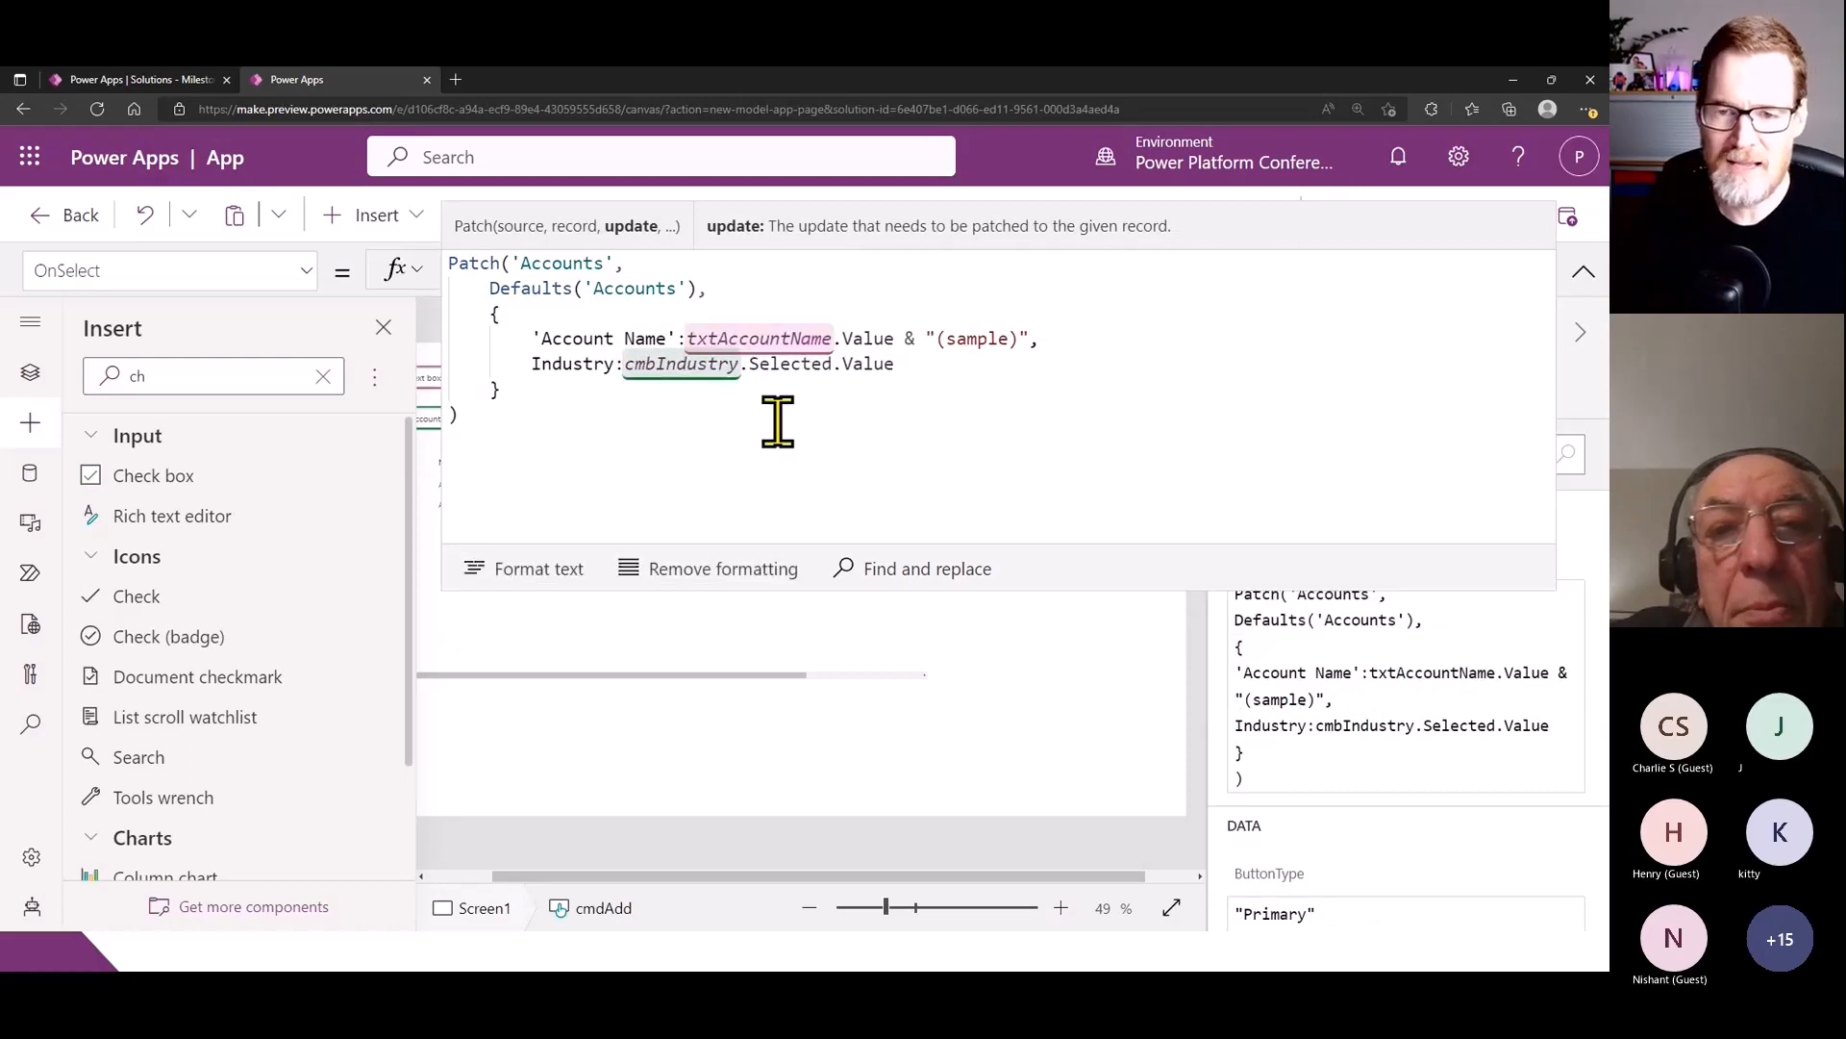
pyautogui.click(778, 420)
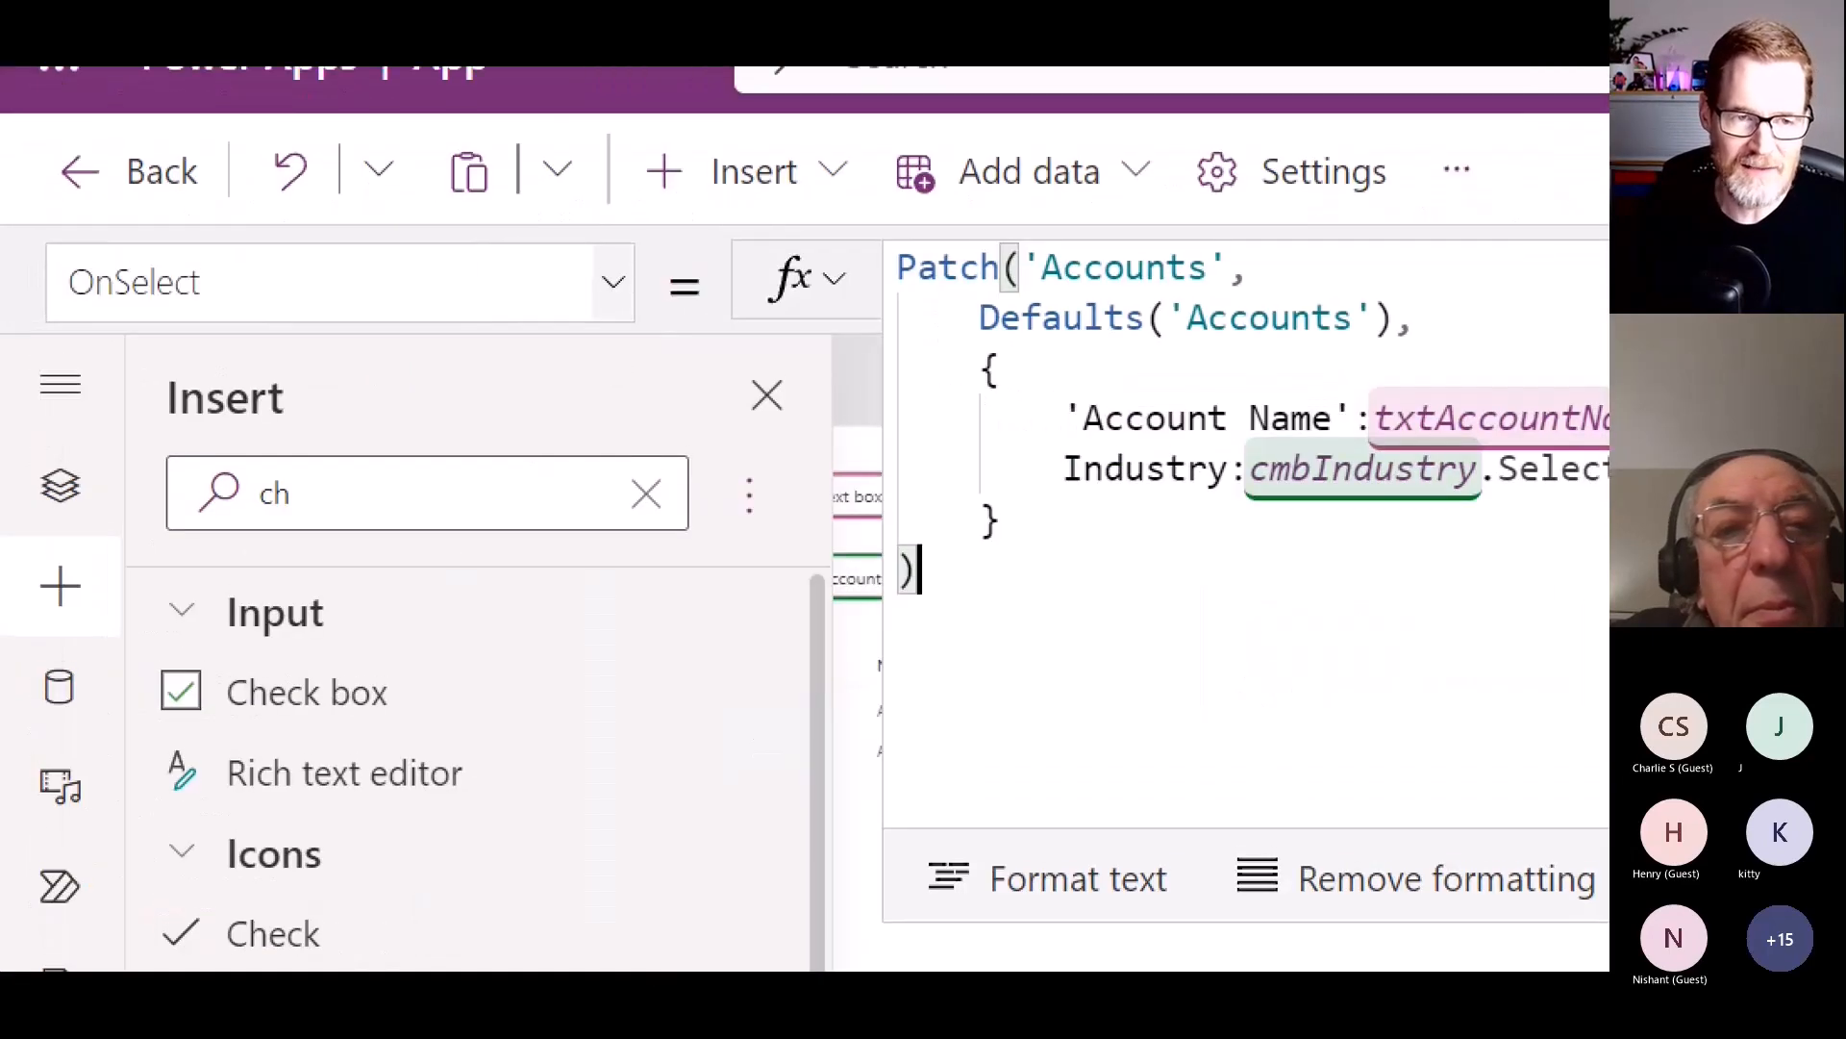
# - Examine the Add New Account button's Patch formula: the Defaults record, the Account Name line and the Industry line
pyautogui.click(2, 239)
pyautogui.moveTo(50, 224)
pyautogui.mouseDown()
pyautogui.moveTo(503, 316)
pyautogui.moveTo(534, 343)
pyautogui.mouseUp()
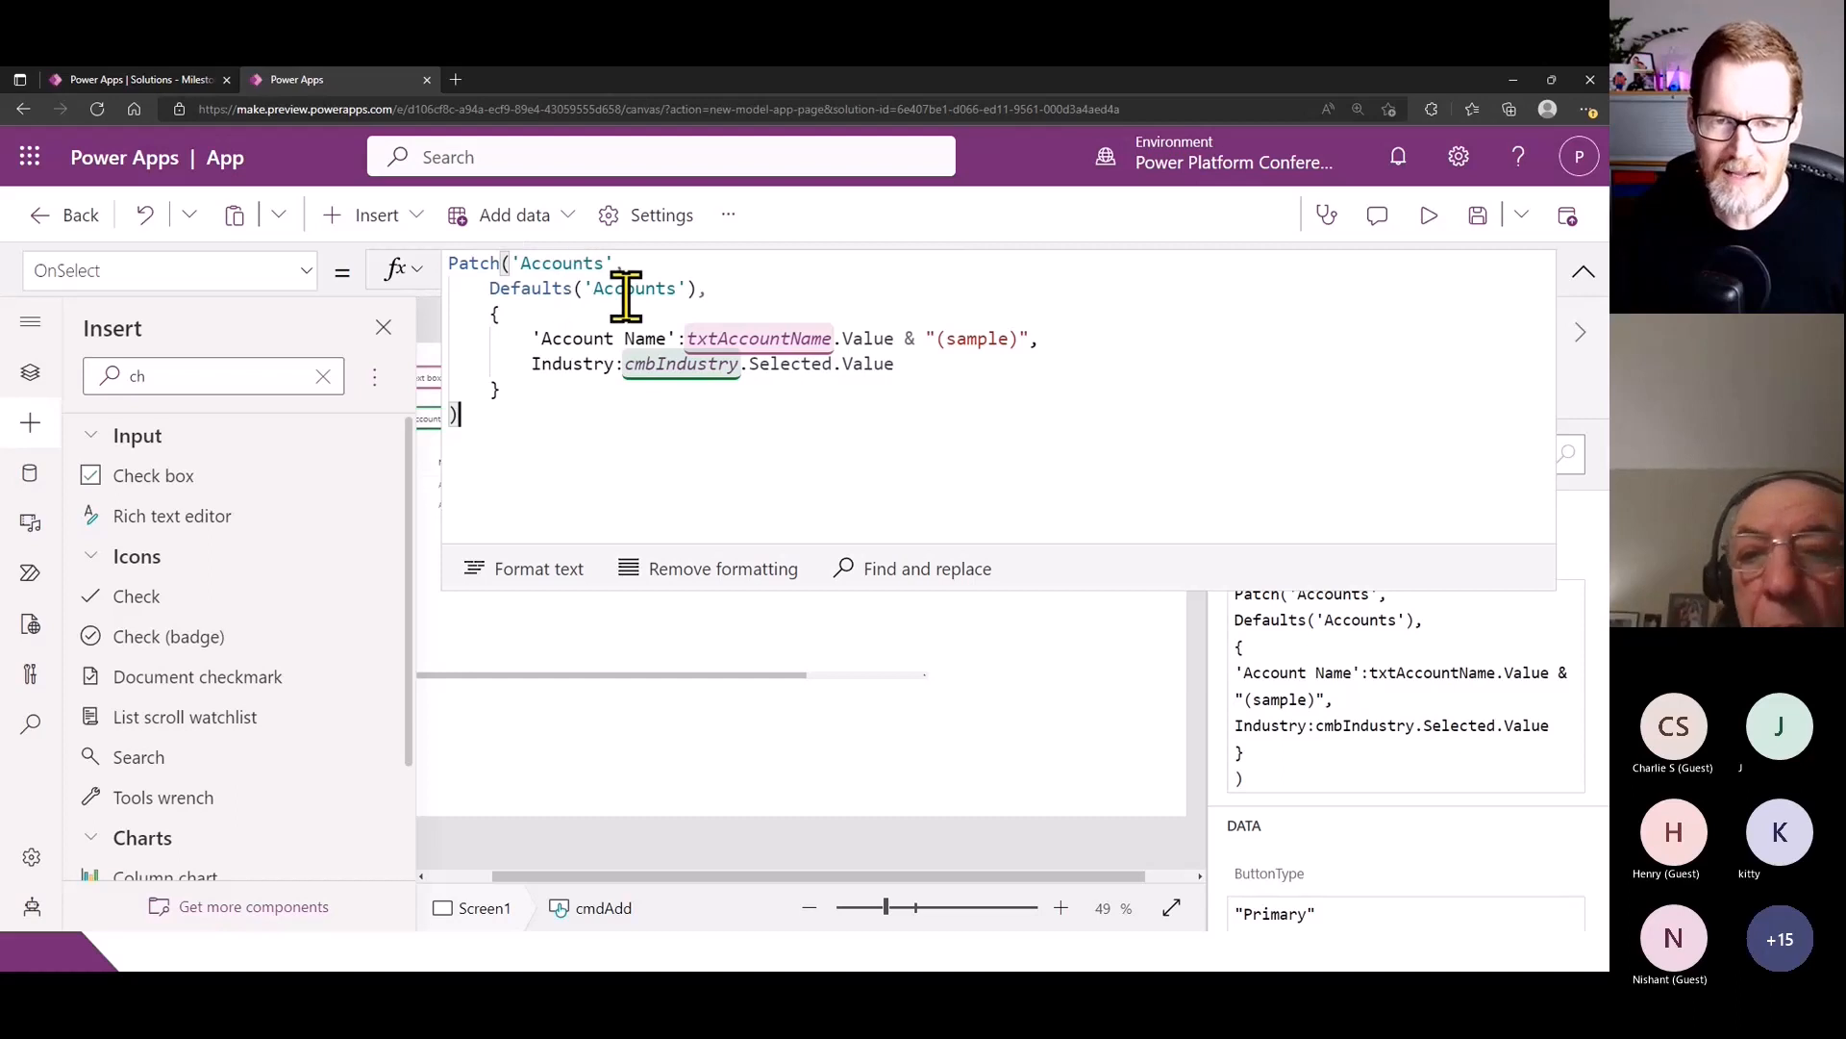
pyautogui.moveTo(483, 288); pyautogui.dragTo(715, 291)
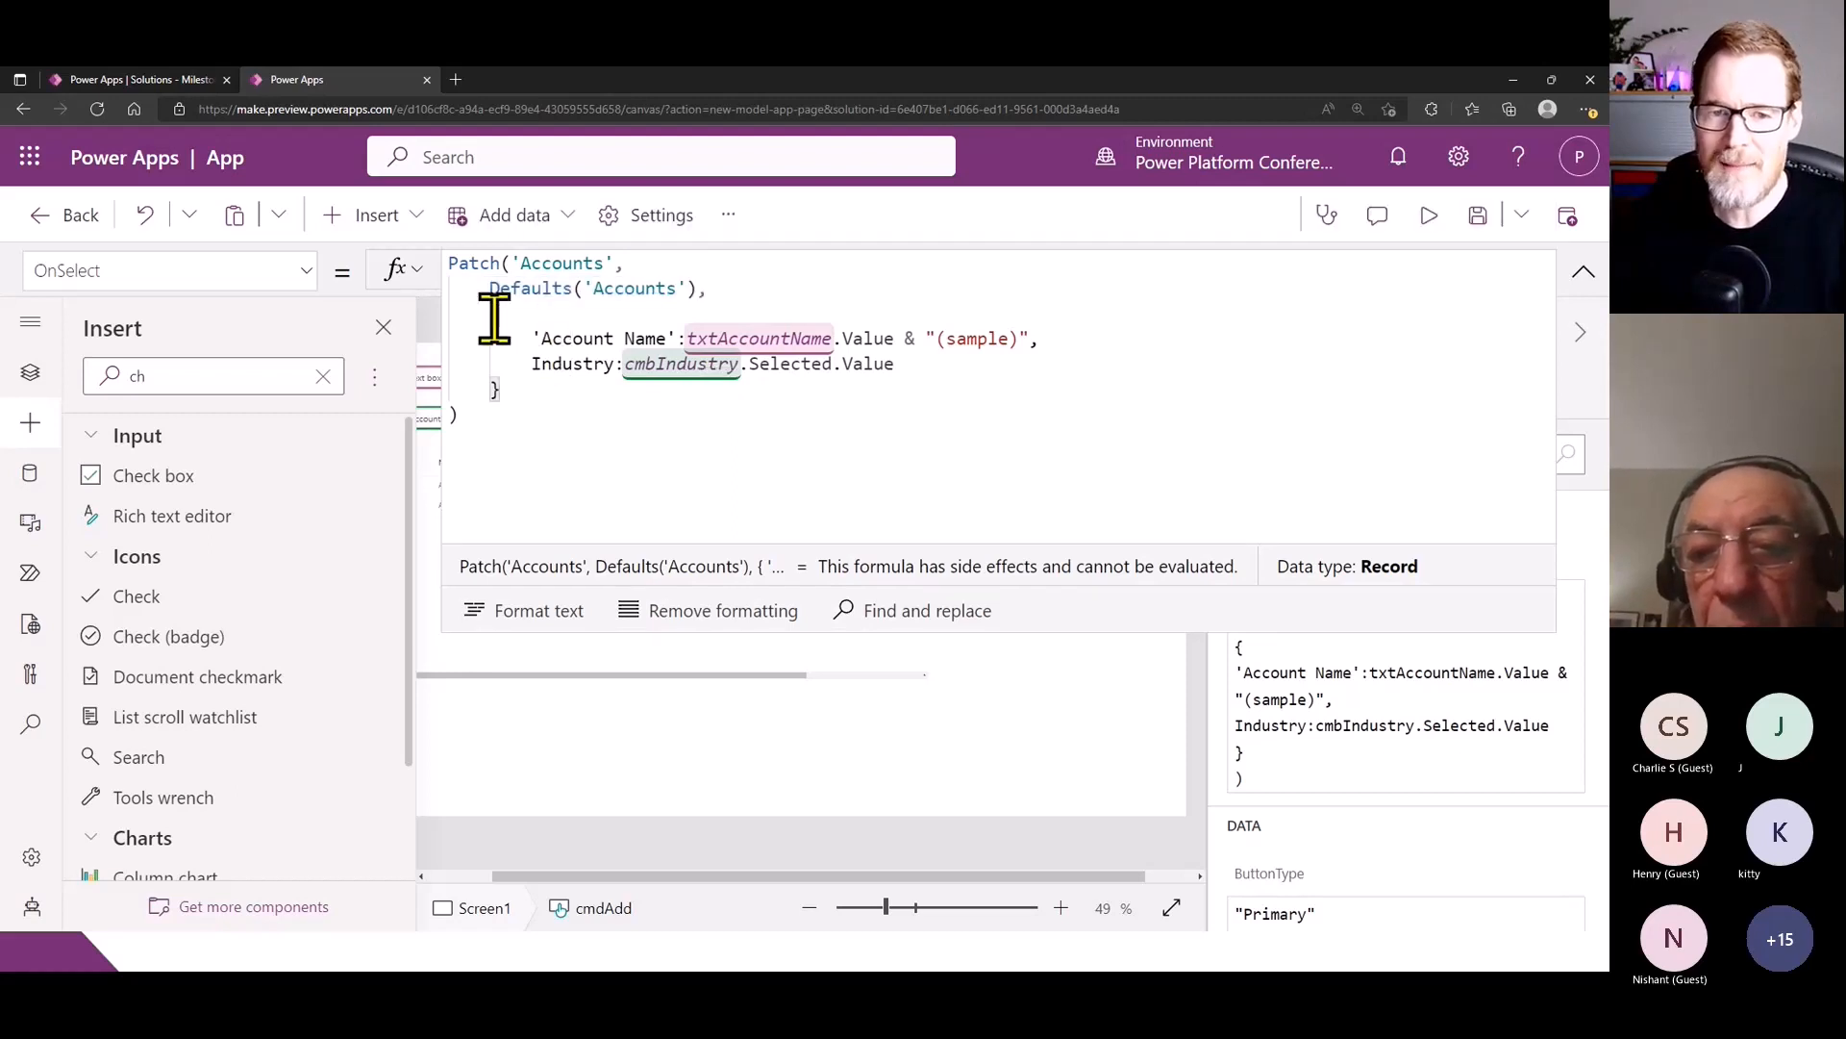
pyautogui.moveTo(481, 313); pyautogui.dragTo(655, 404)
pyautogui.click(581, 362)
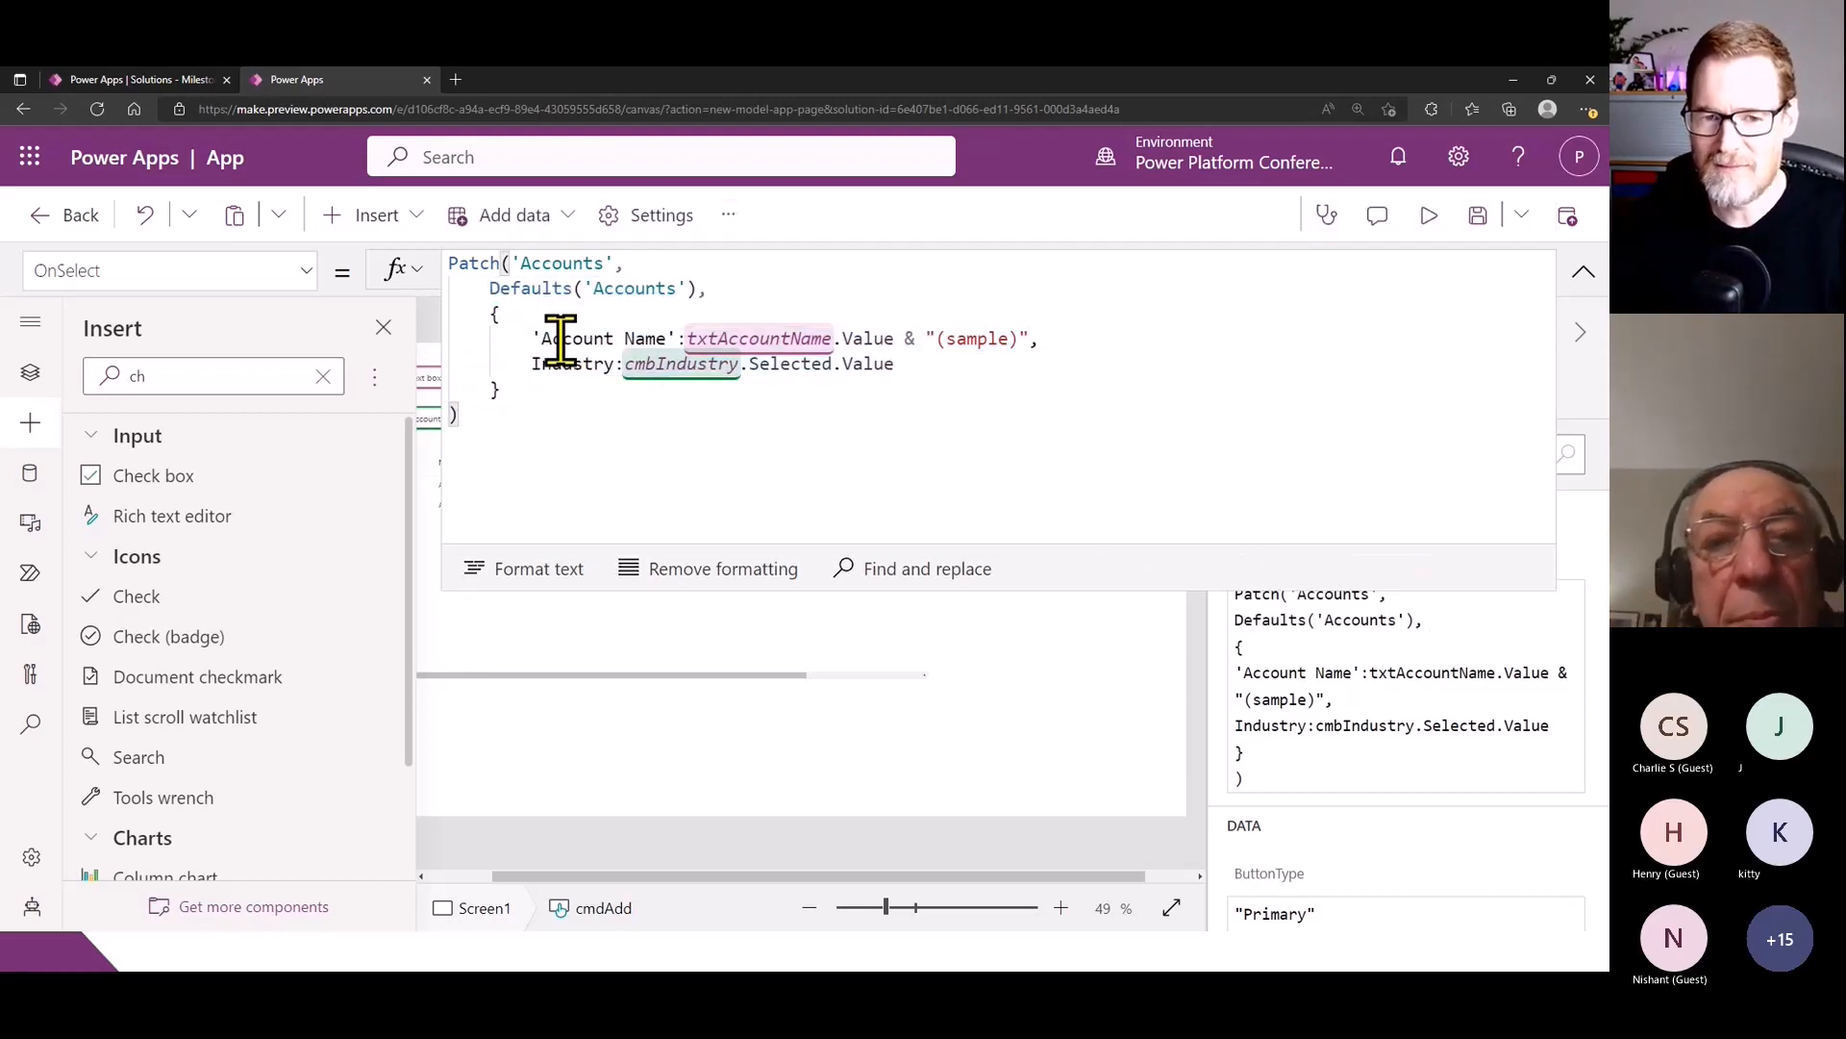
pyautogui.moveTo(532, 339); pyautogui.dragTo(1042, 343)
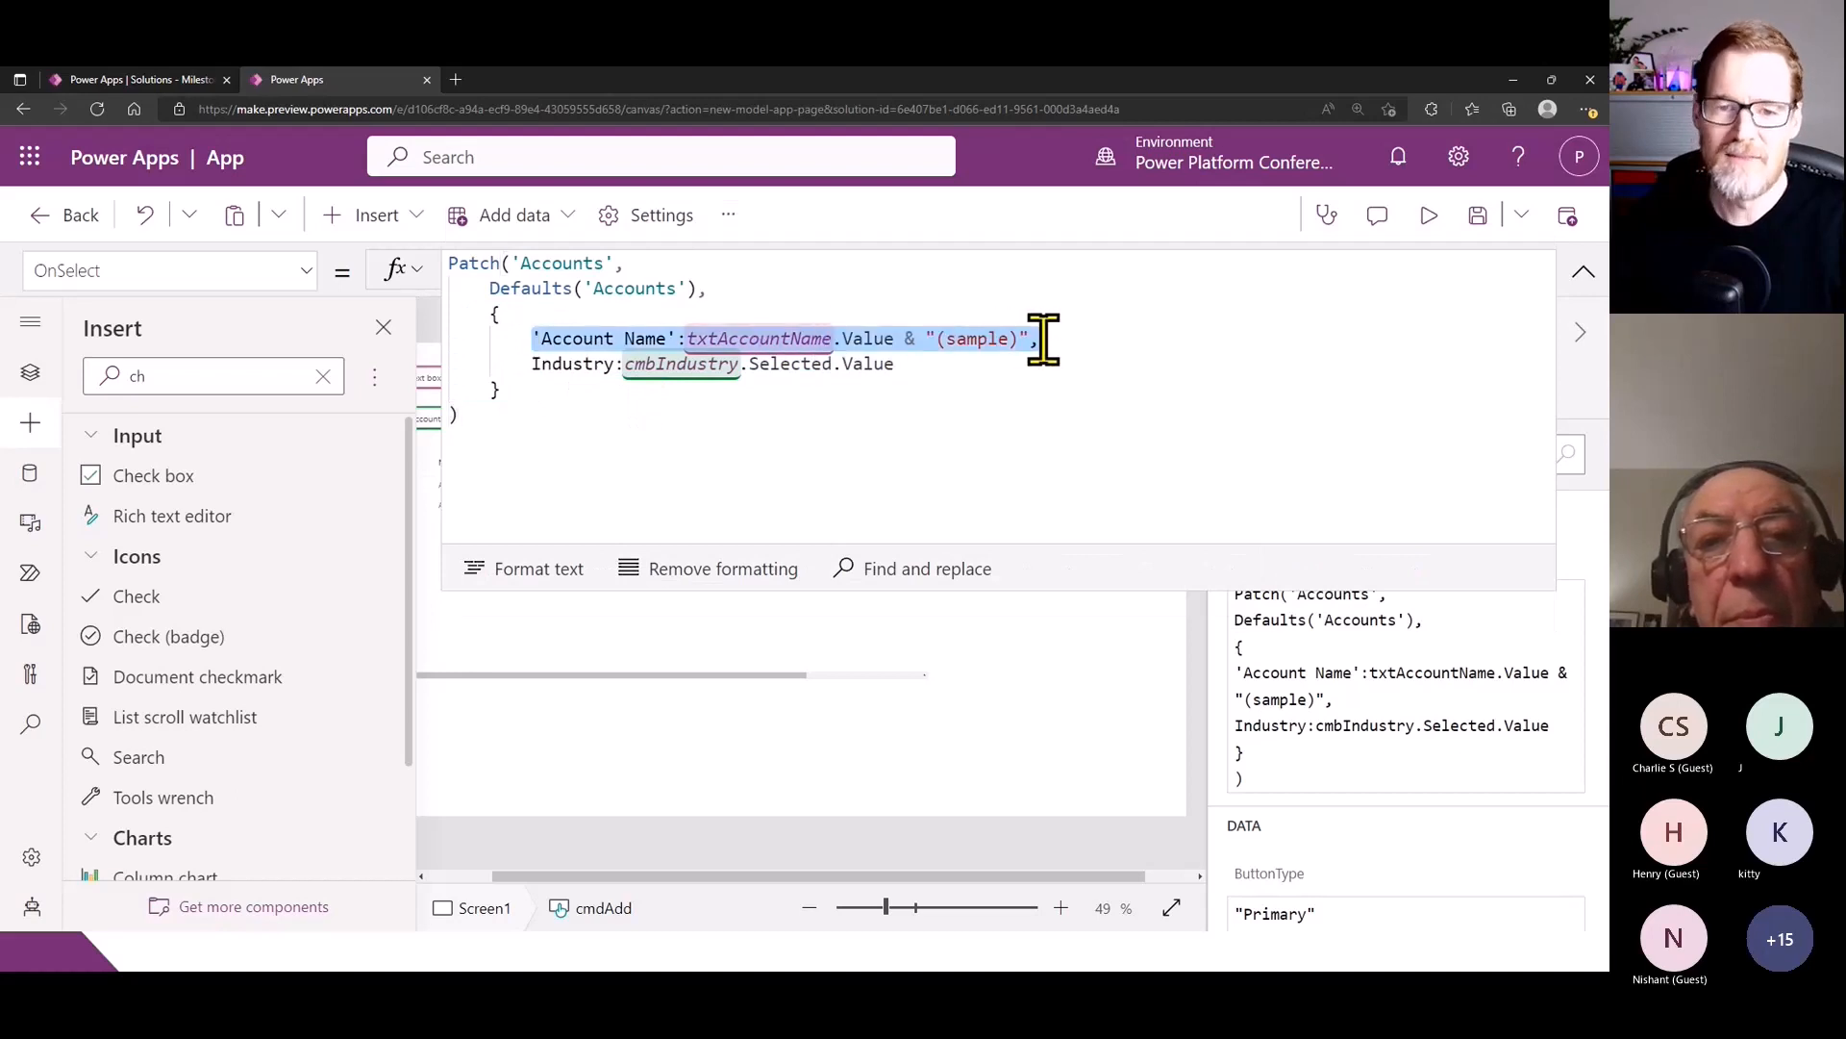
pyautogui.moveTo(525, 365); pyautogui.dragTo(927, 413)
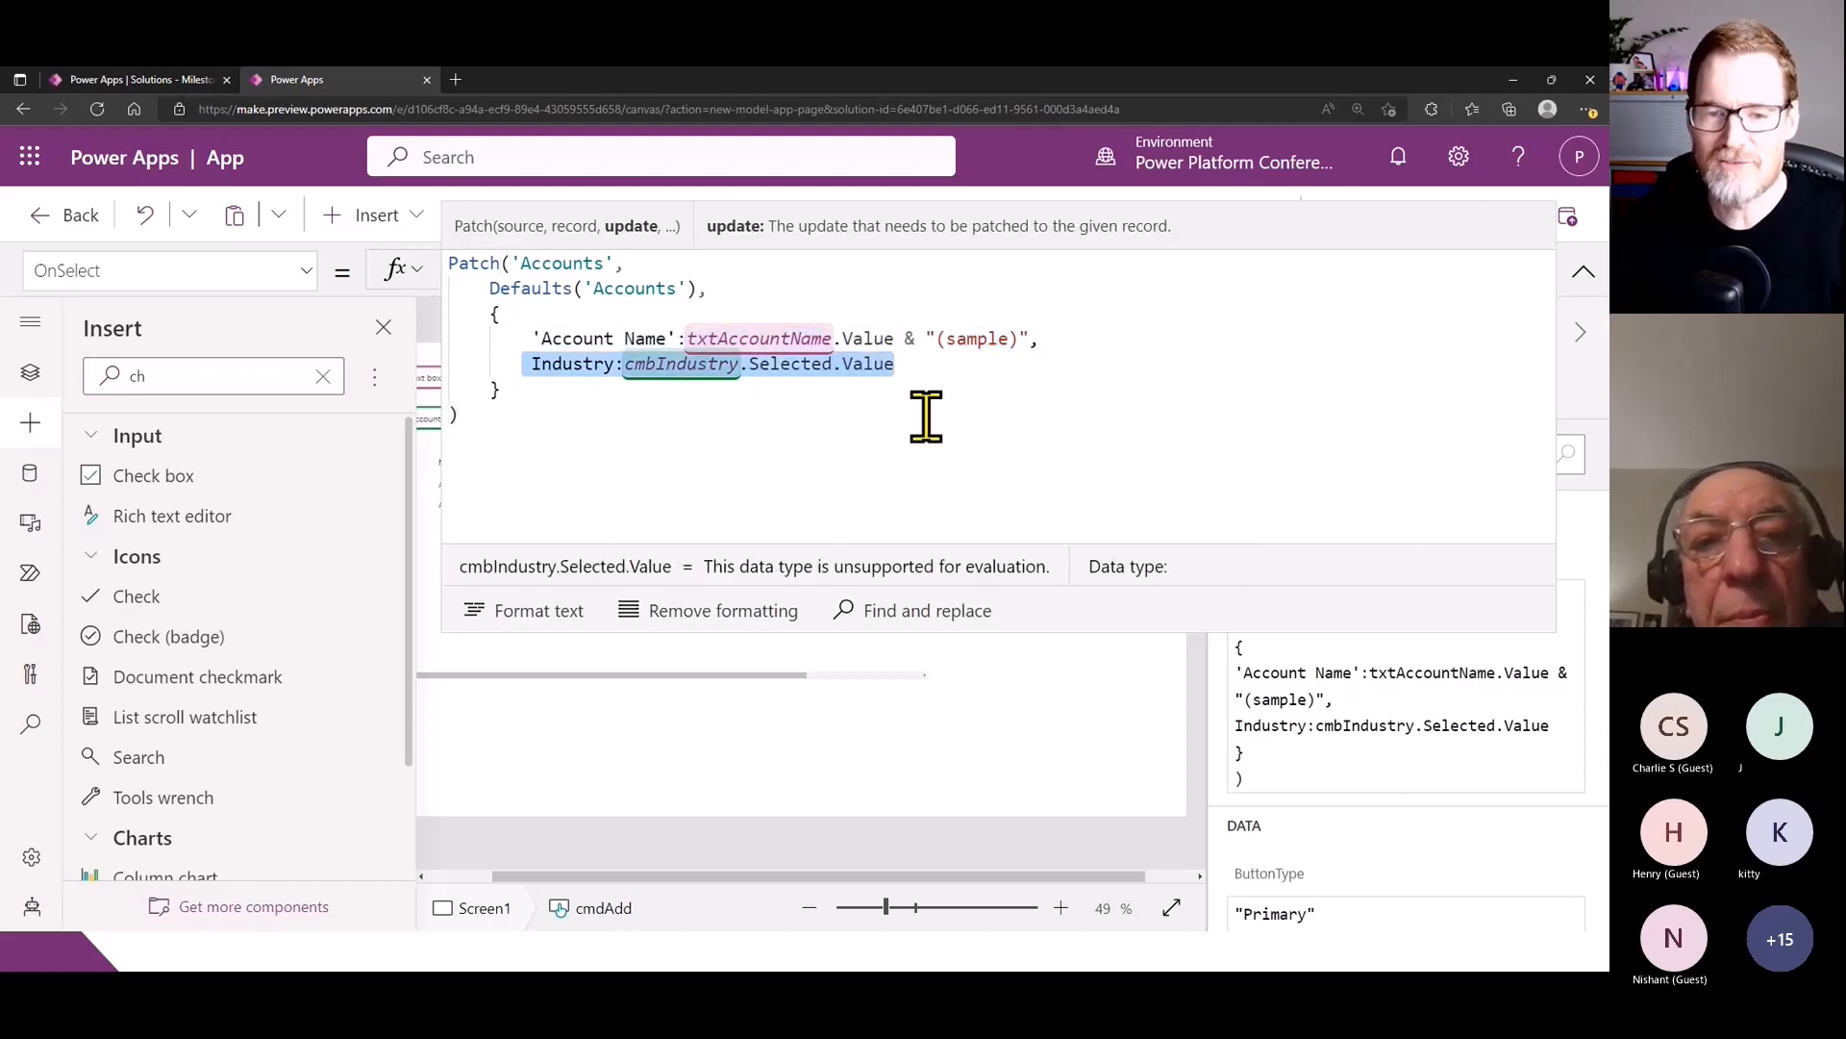
pyautogui.click(927, 413)
pyautogui.click(1584, 277)
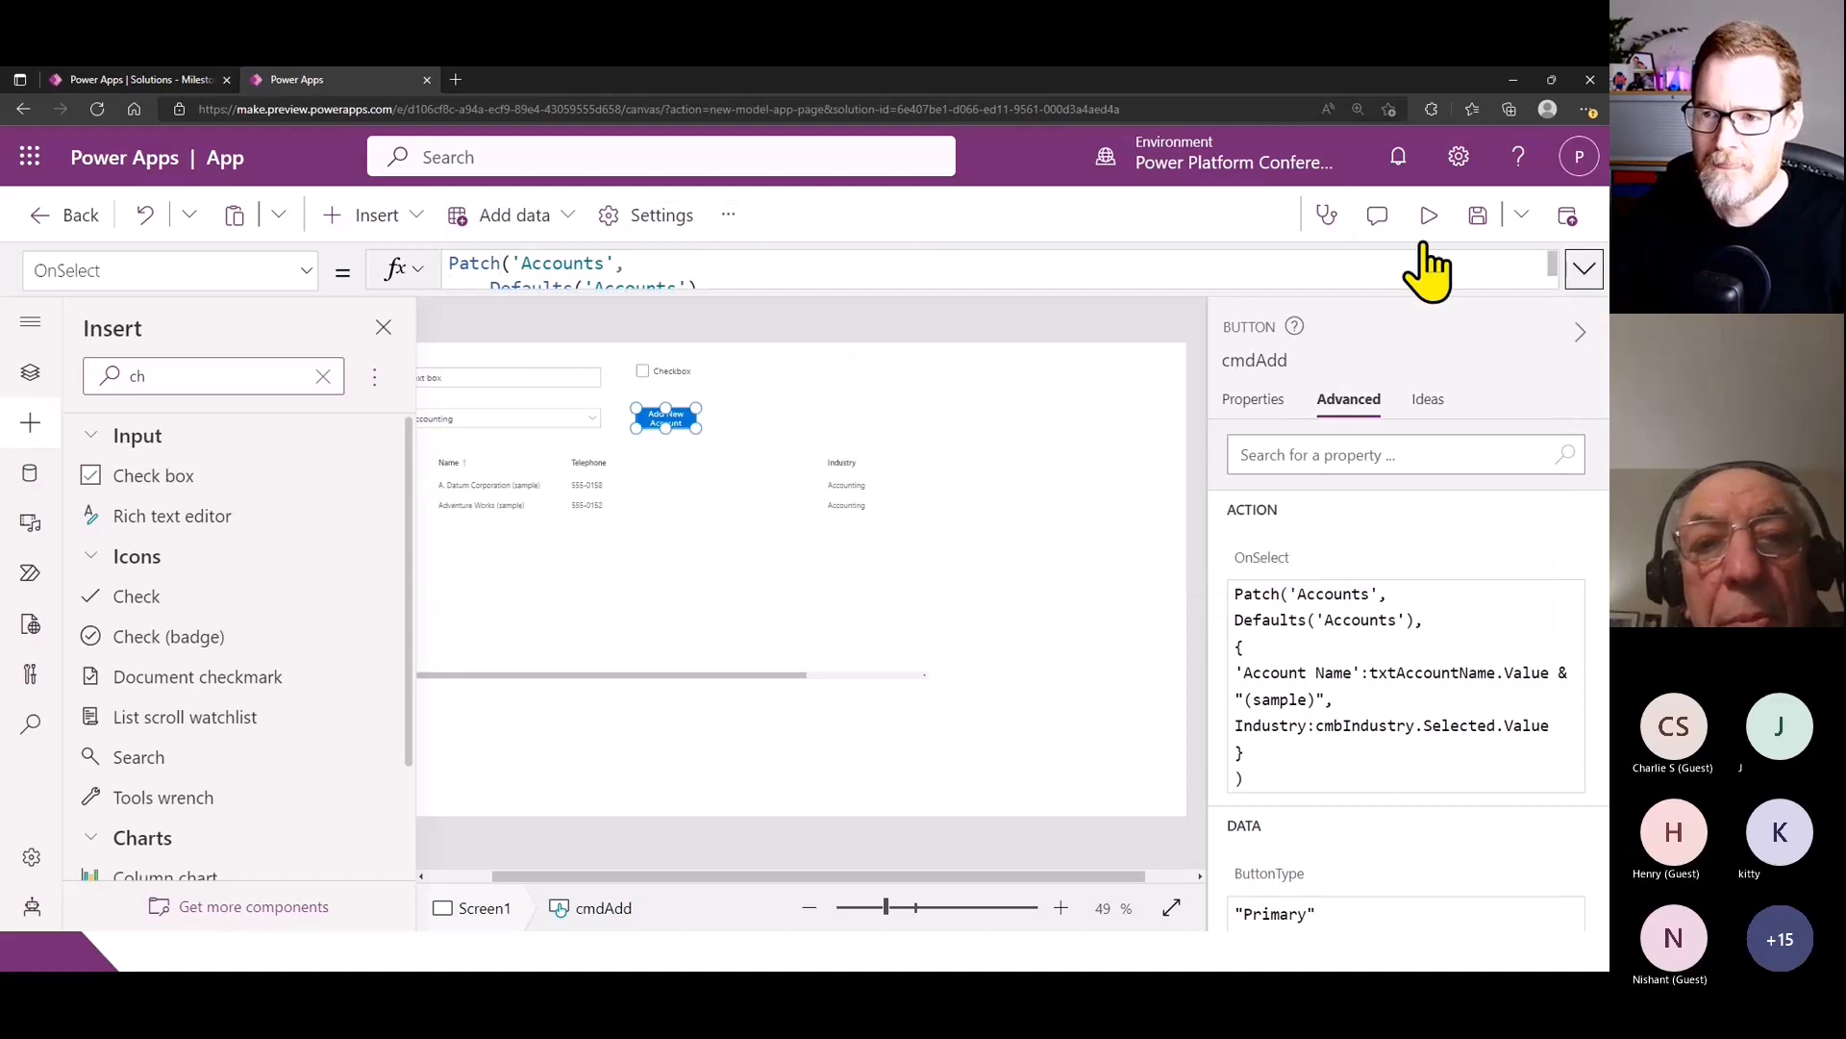
# - Preview the app, add a new account named VanPUG with the Accounting industry, and return to editing
pyautogui.click(1429, 215)
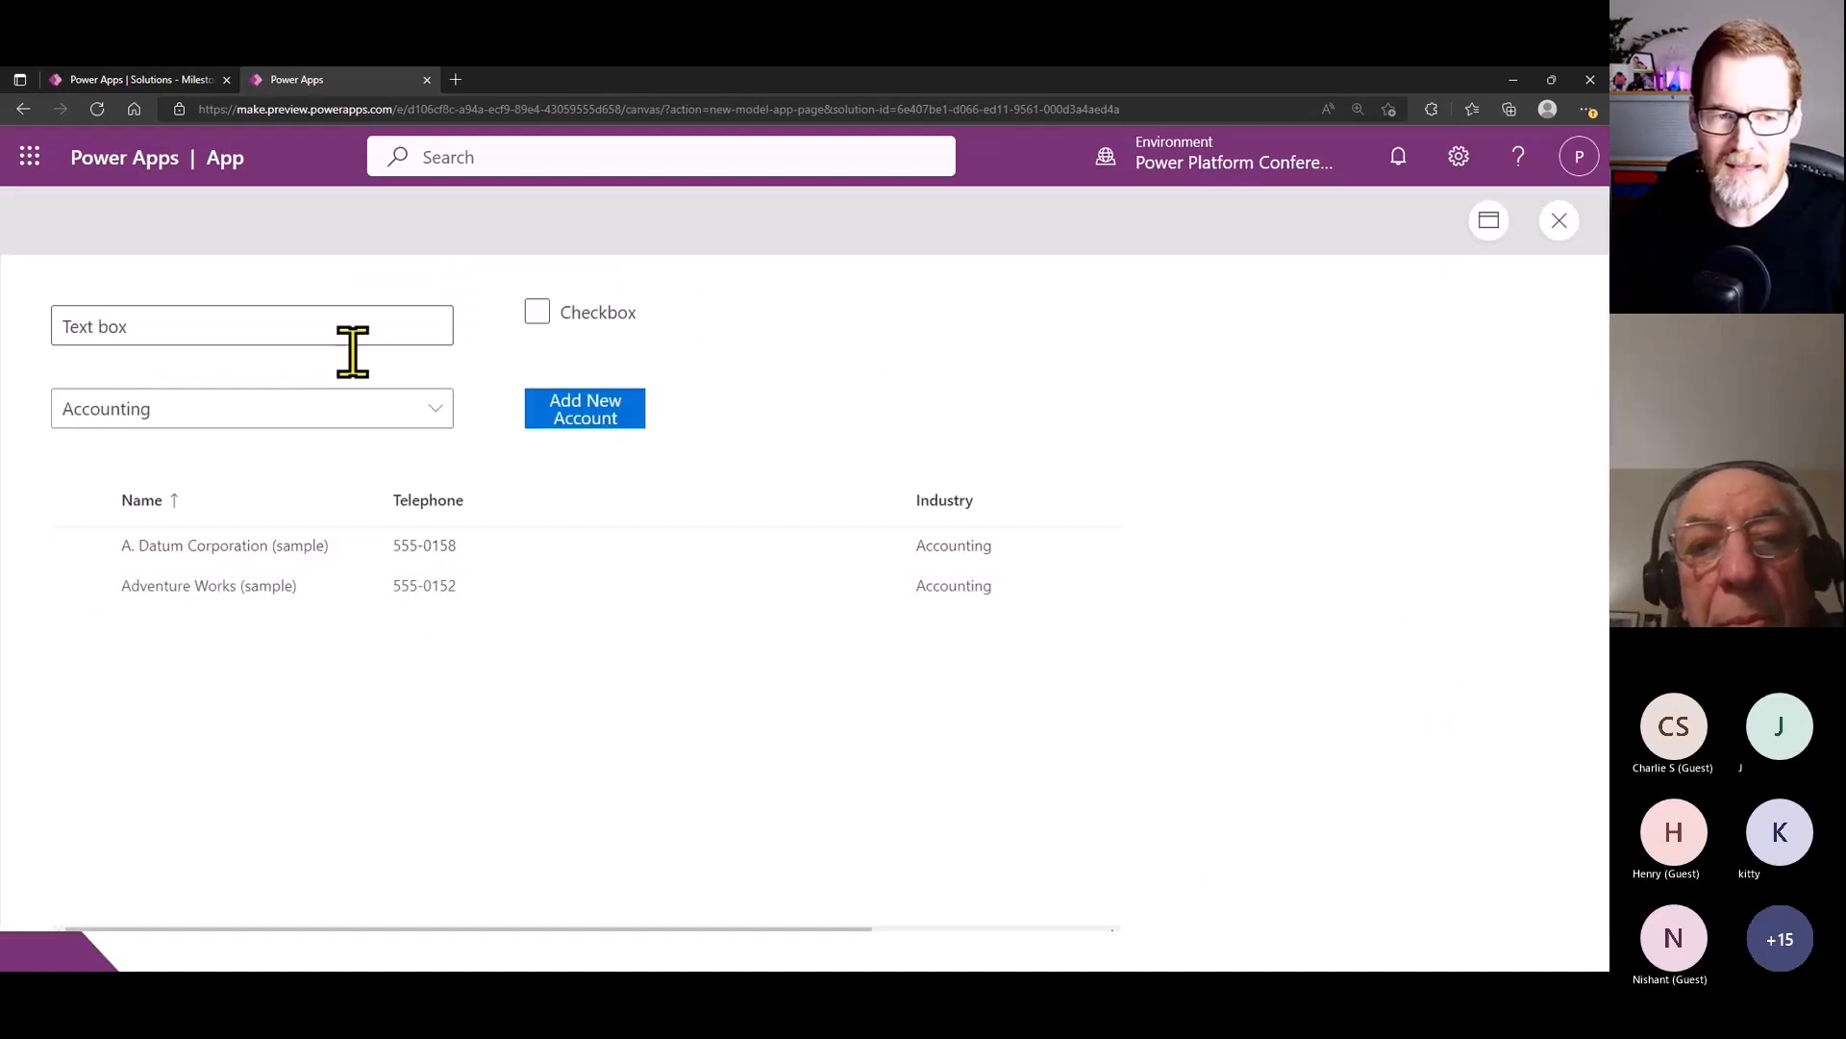
pyautogui.moveTo(133, 327); pyautogui.dragTo(39, 356)
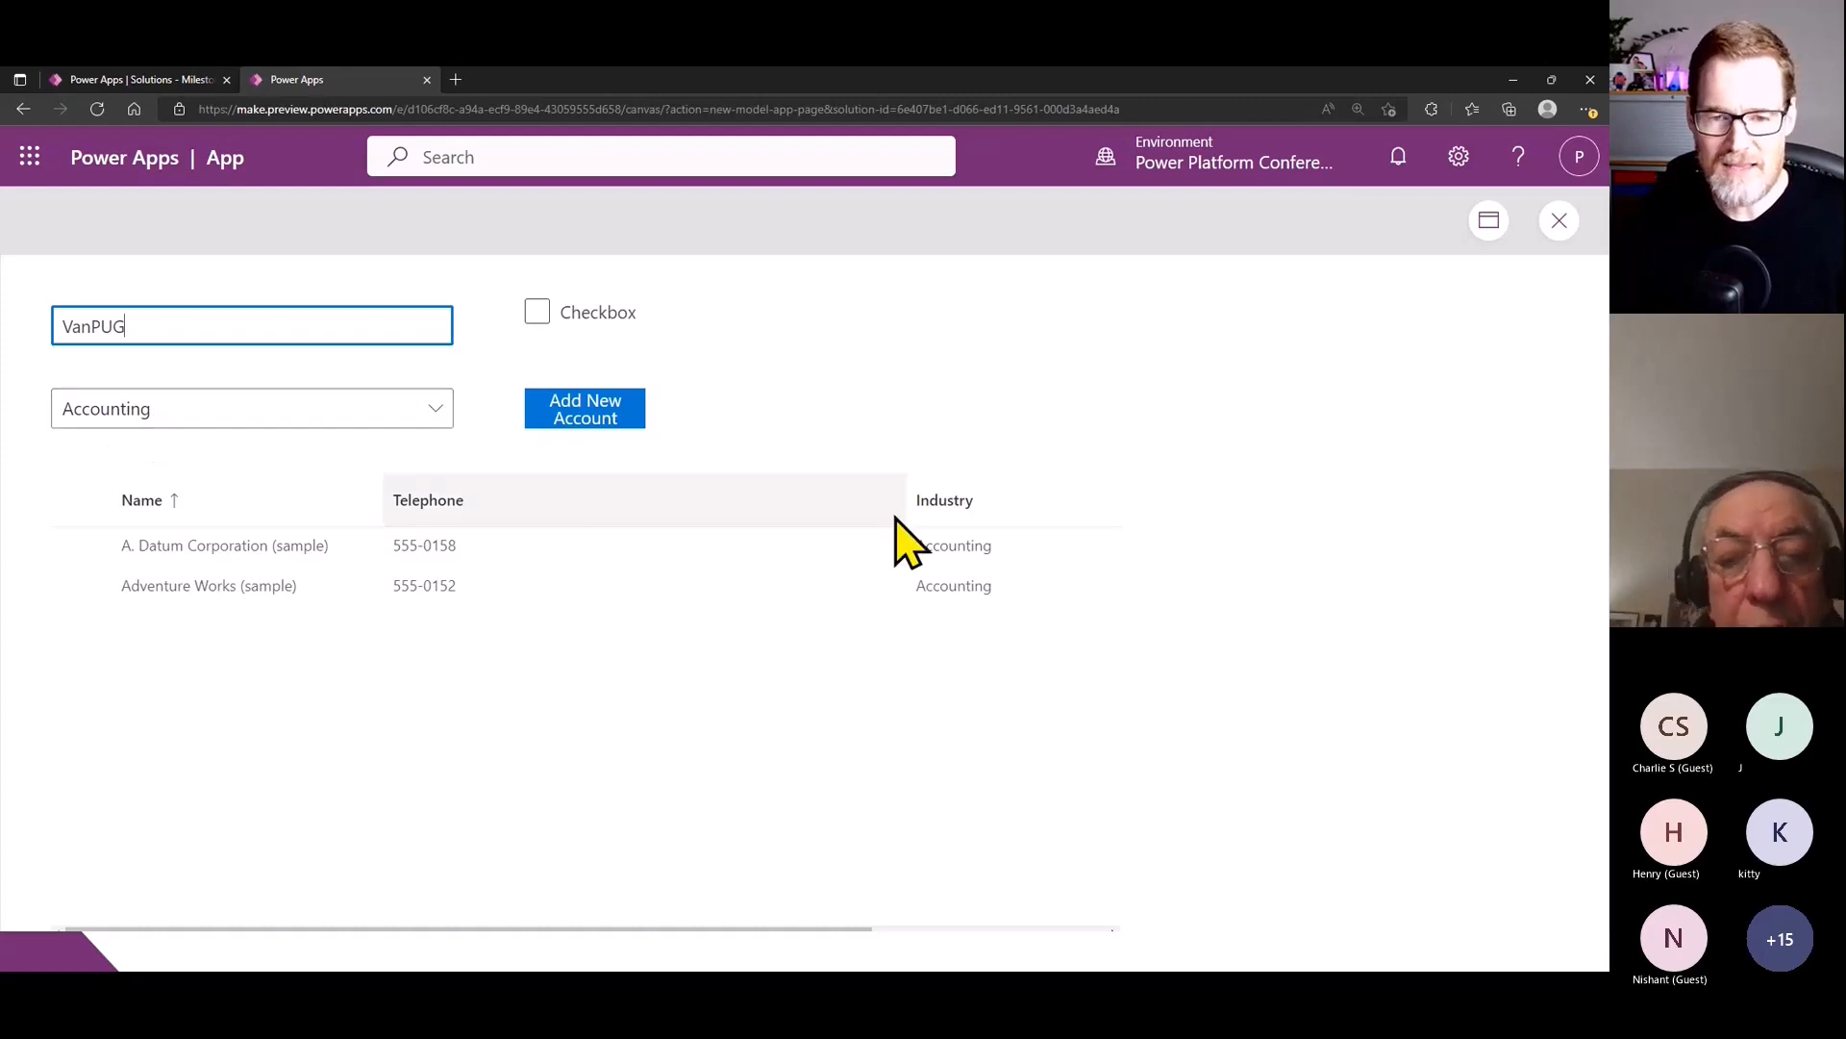
pyautogui.click(589, 414)
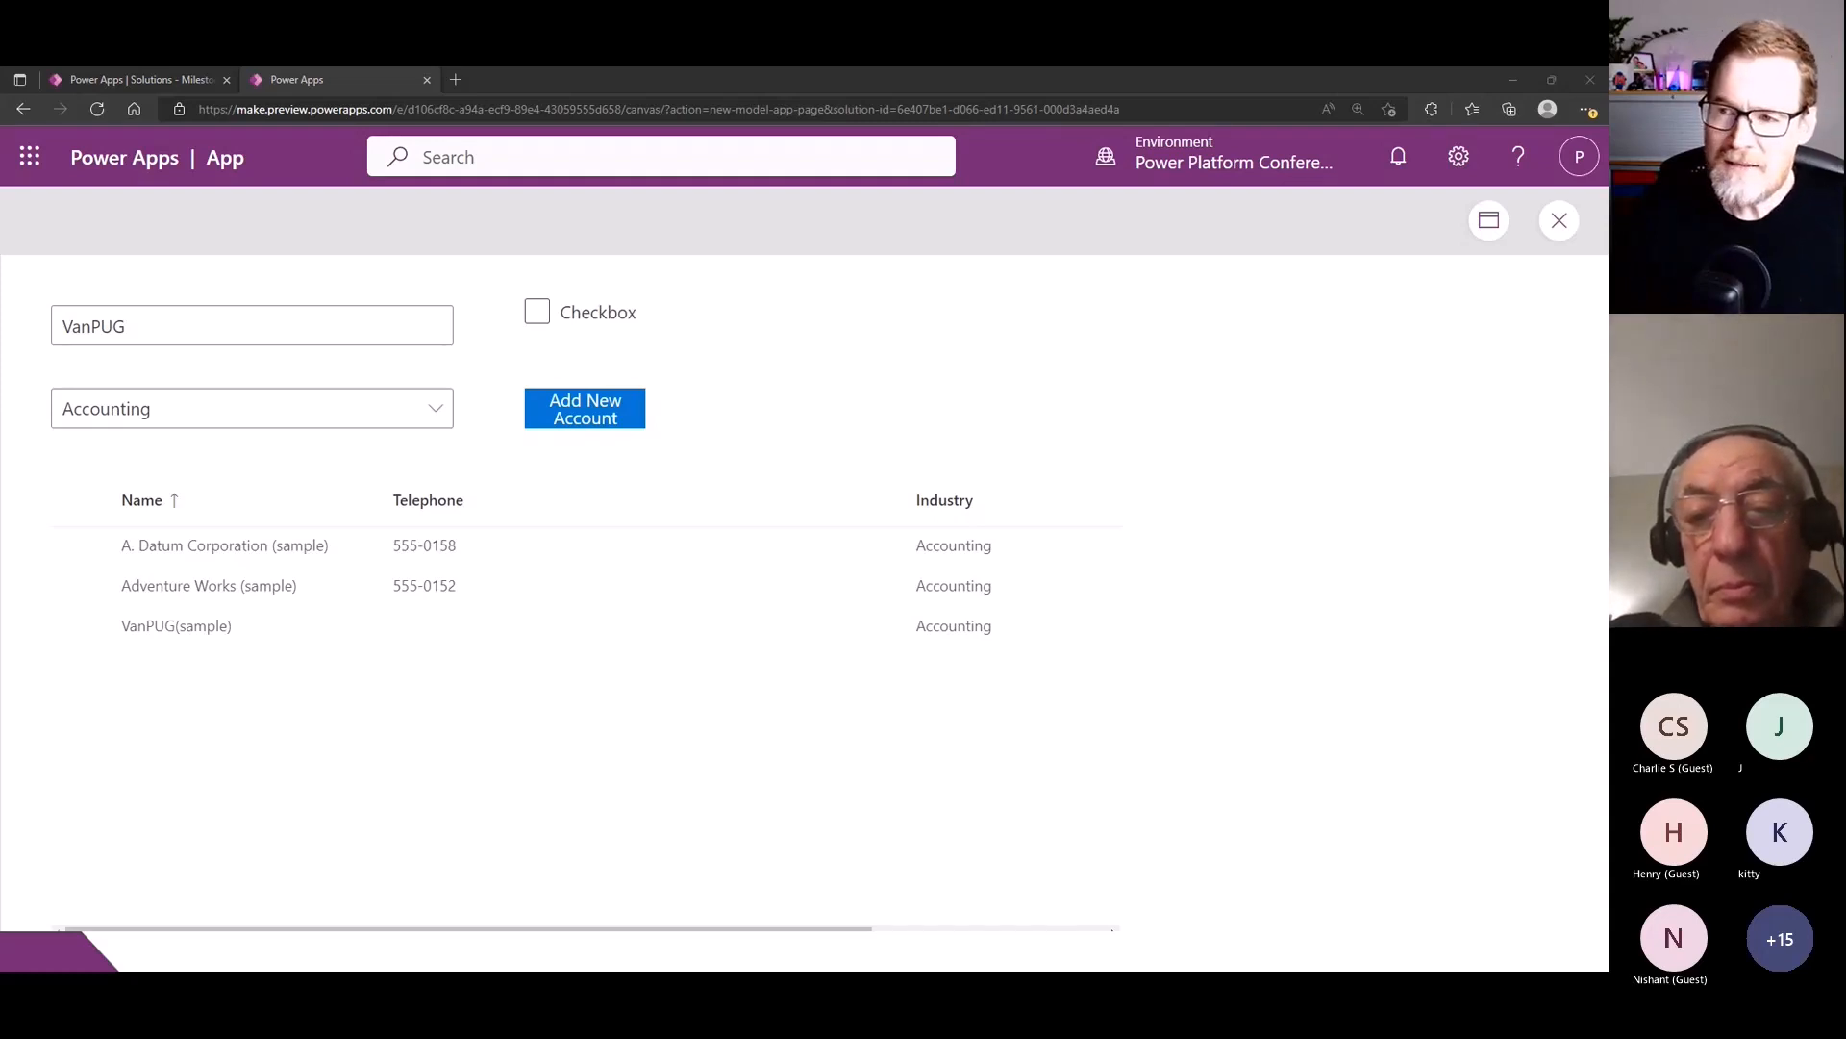
pyautogui.click(1559, 231)
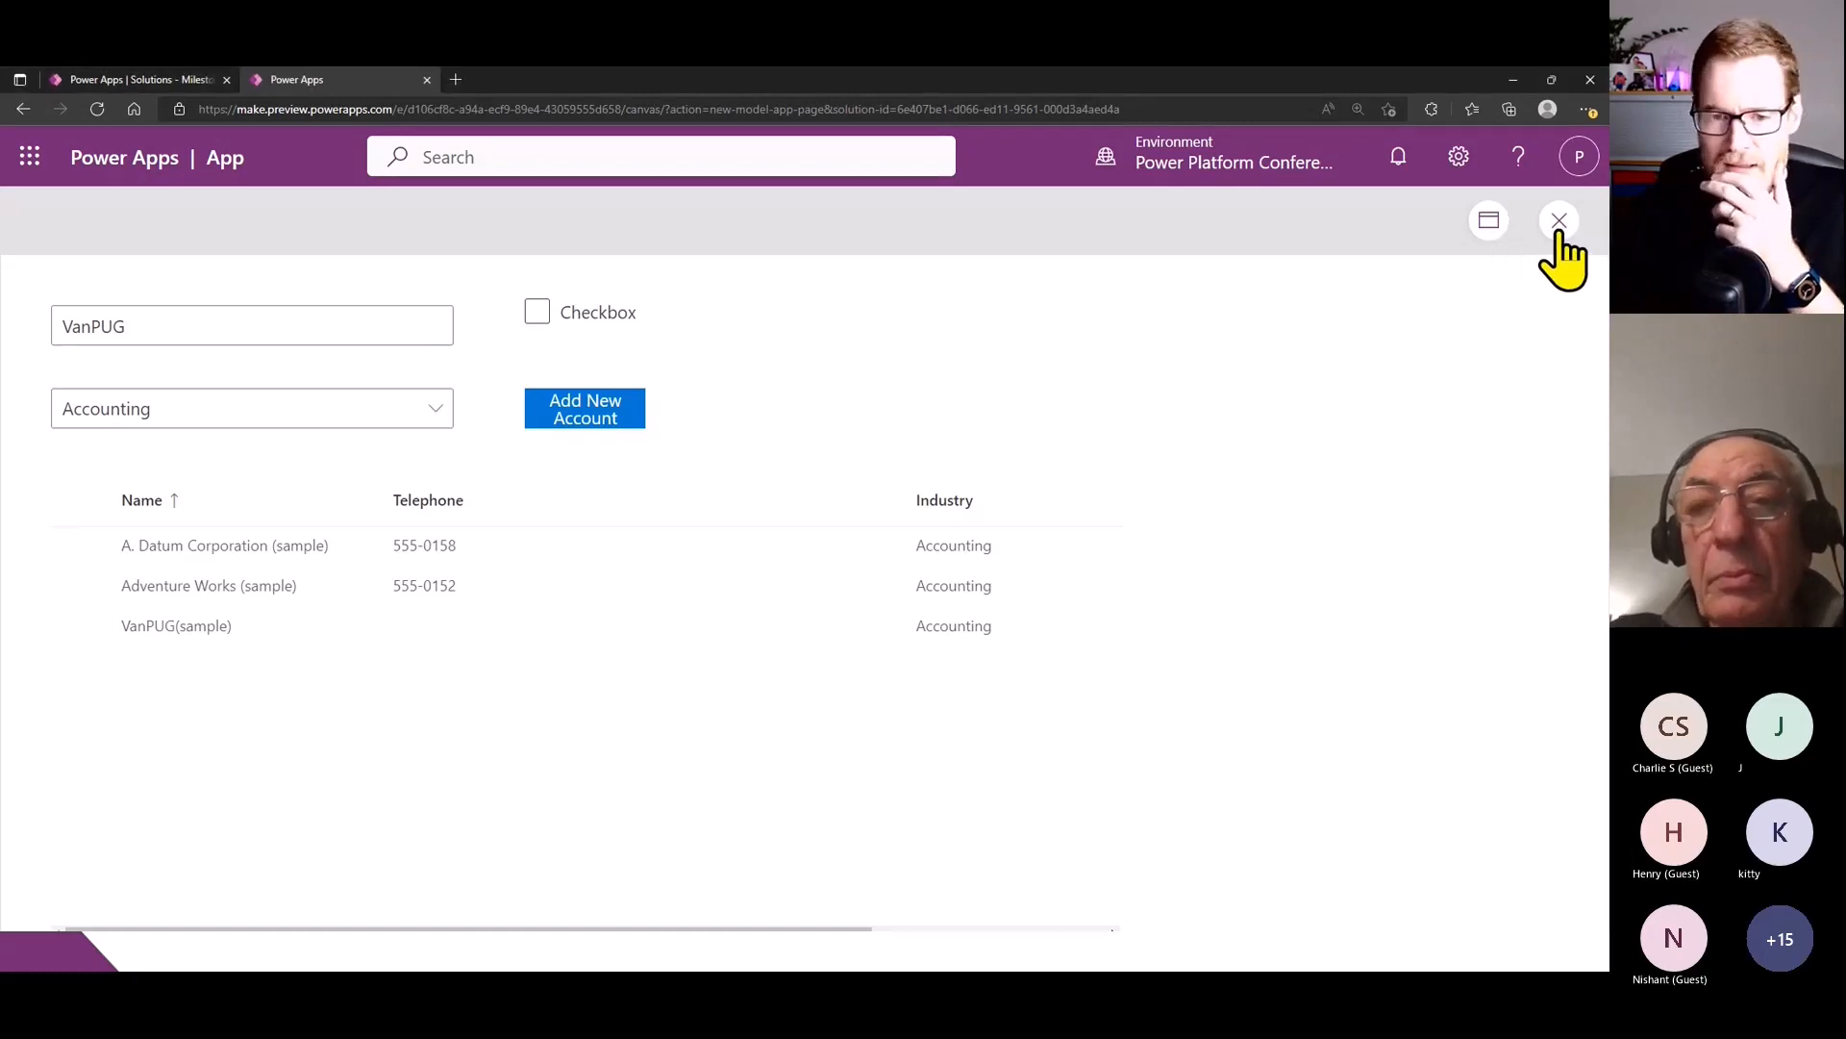
pyautogui.click(1559, 231)
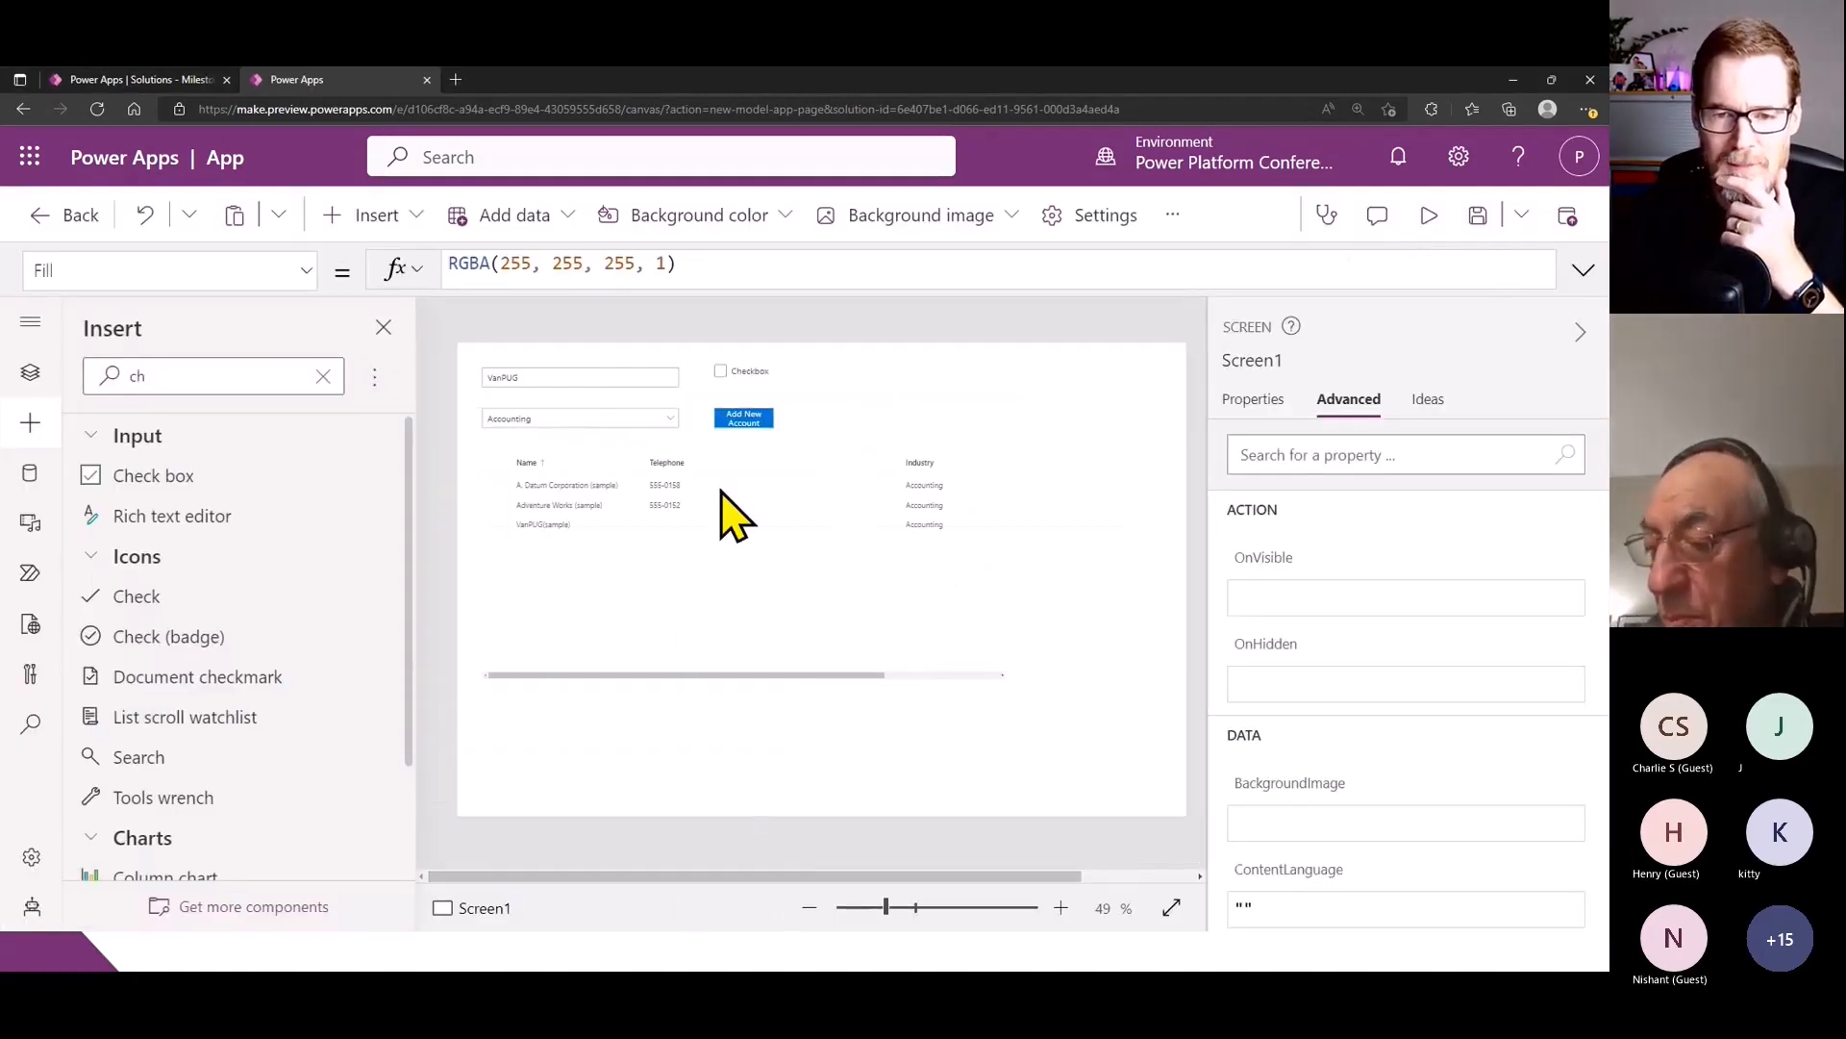
# - Start a Set function for the variable varAccountName above the Patch call in the Add New Account button's OnSelect formula
pyautogui.click(744, 416)
pyautogui.click(705, 271)
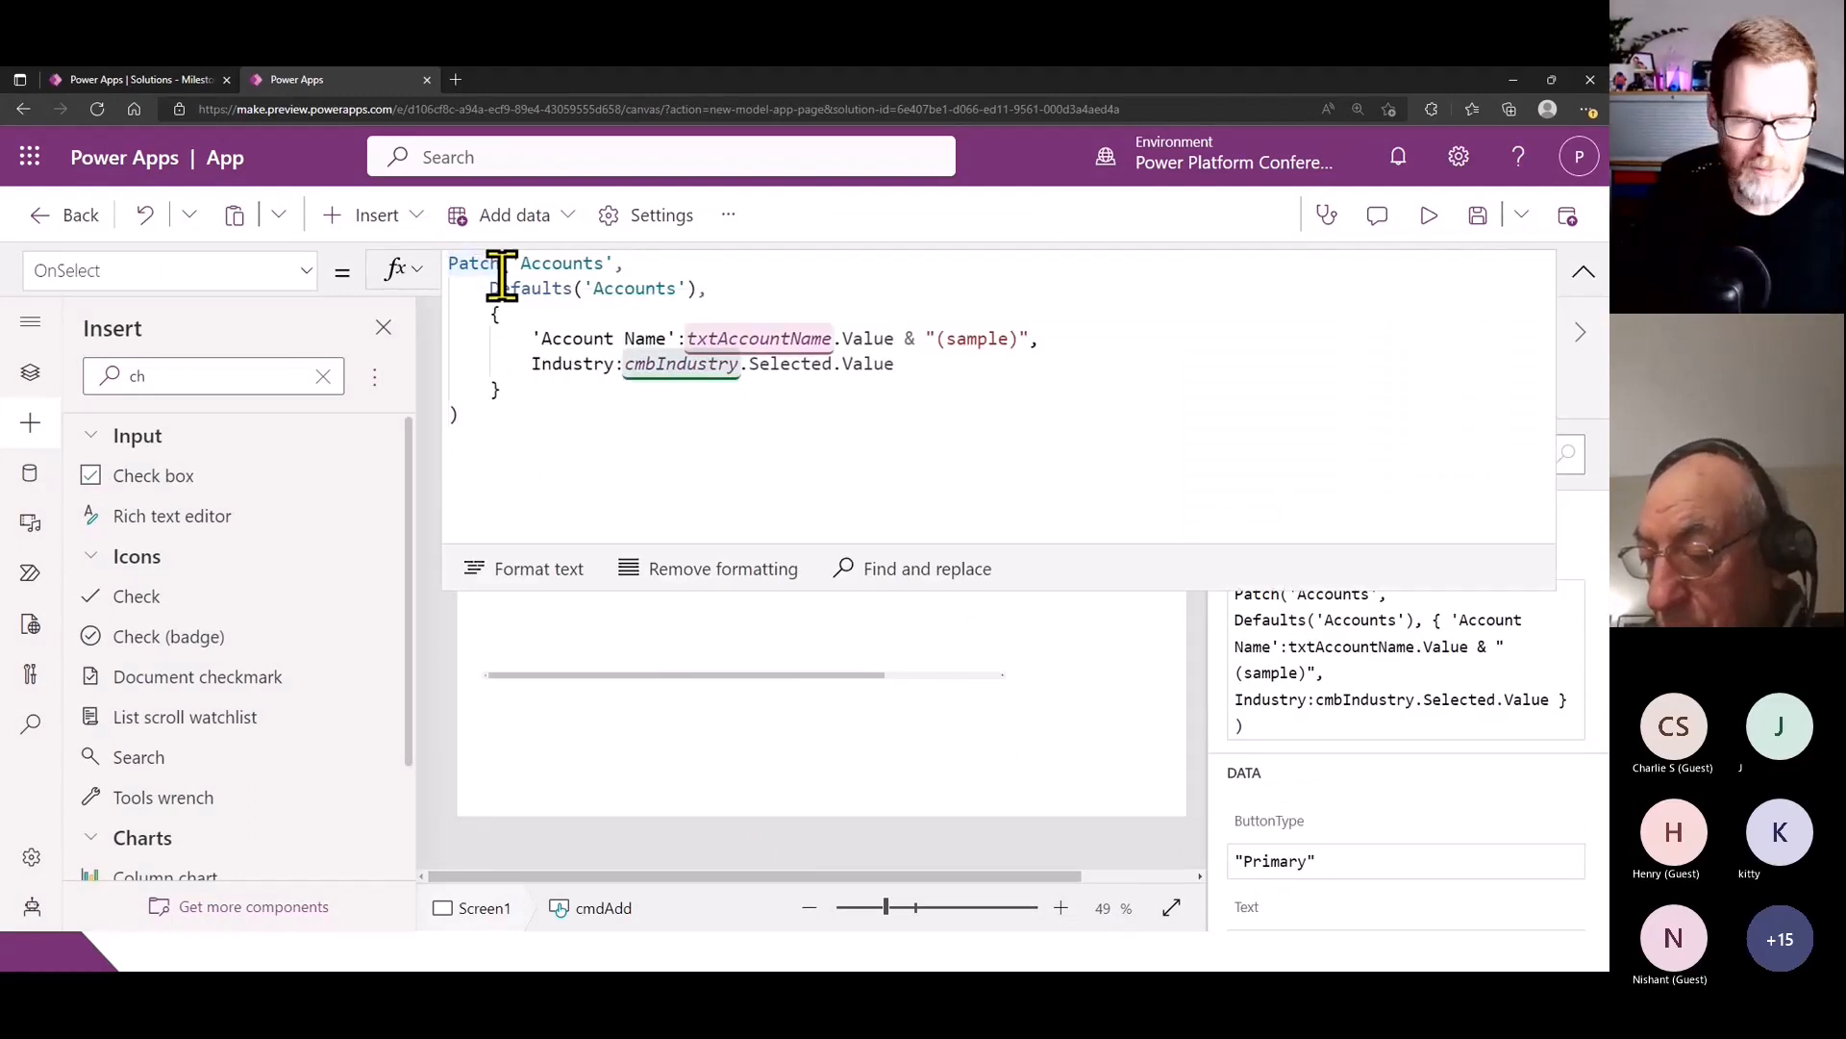
pyautogui.press('Home')
pyautogui.press('Return')
pyautogui.press('Up')
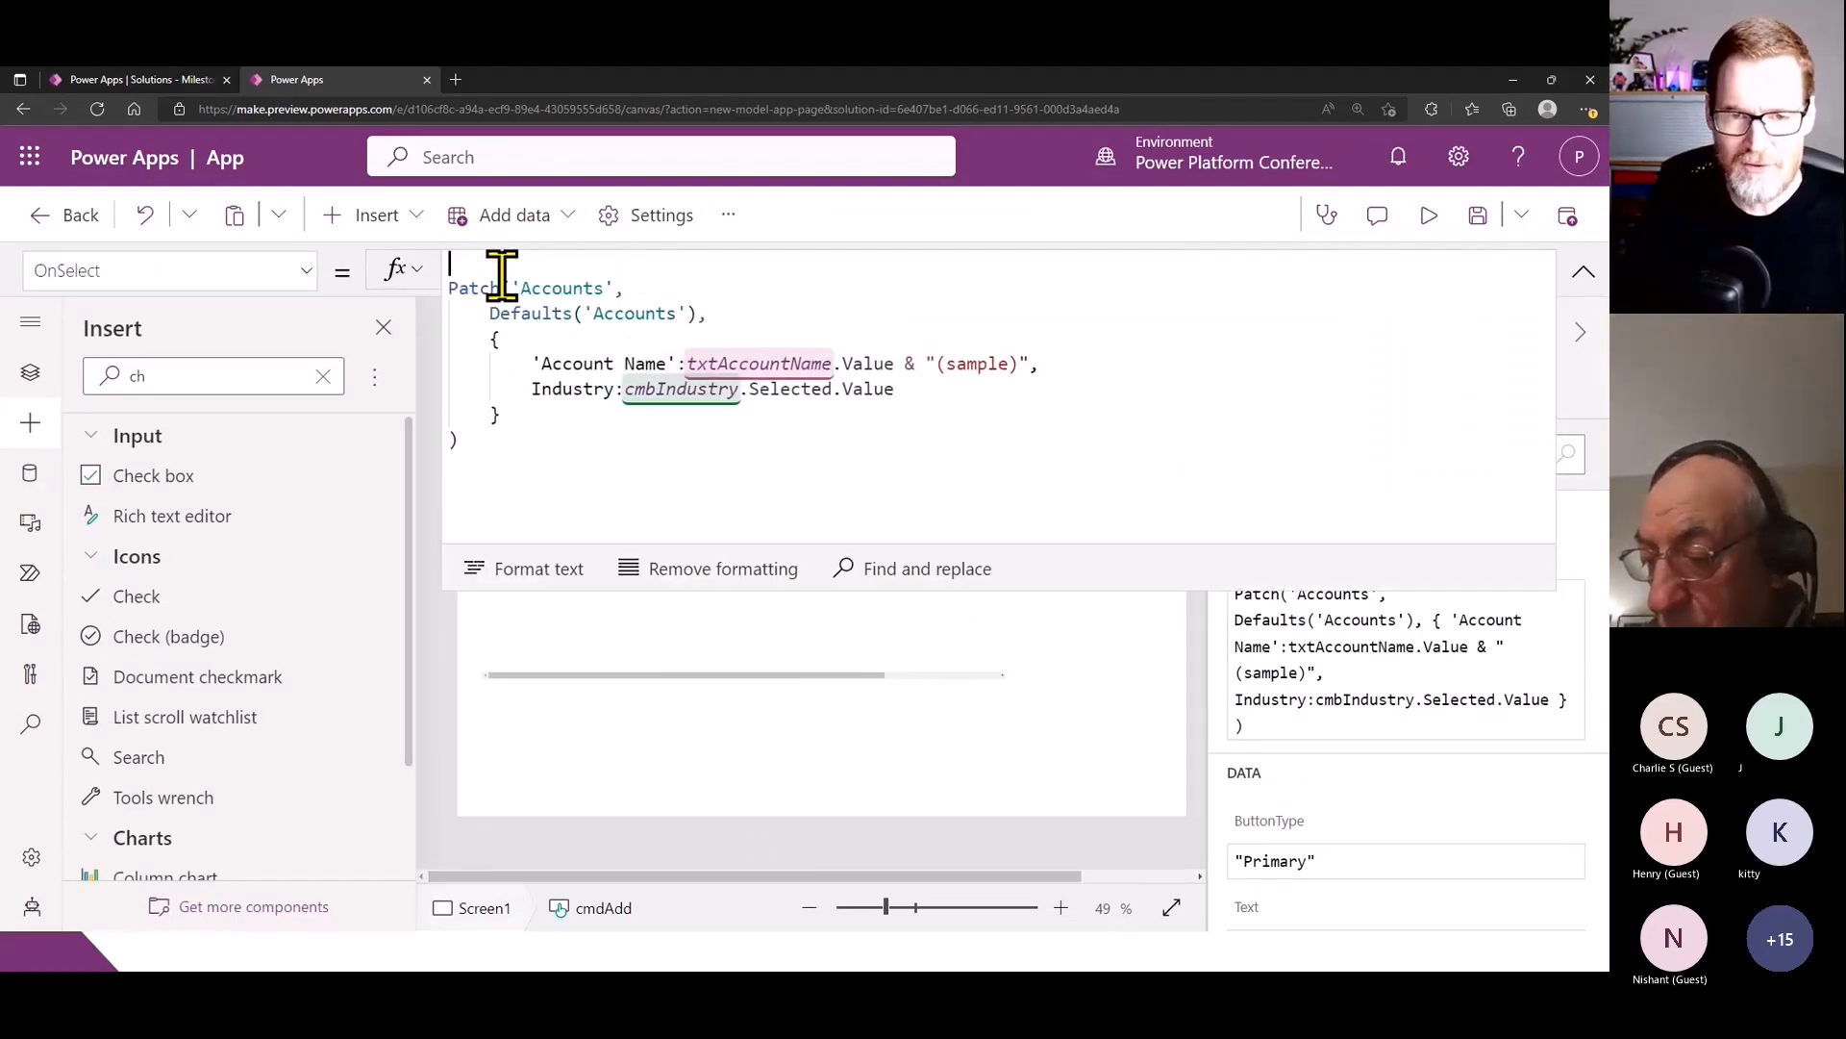
pyautogui.press('Return')
pyautogui.press('Up')
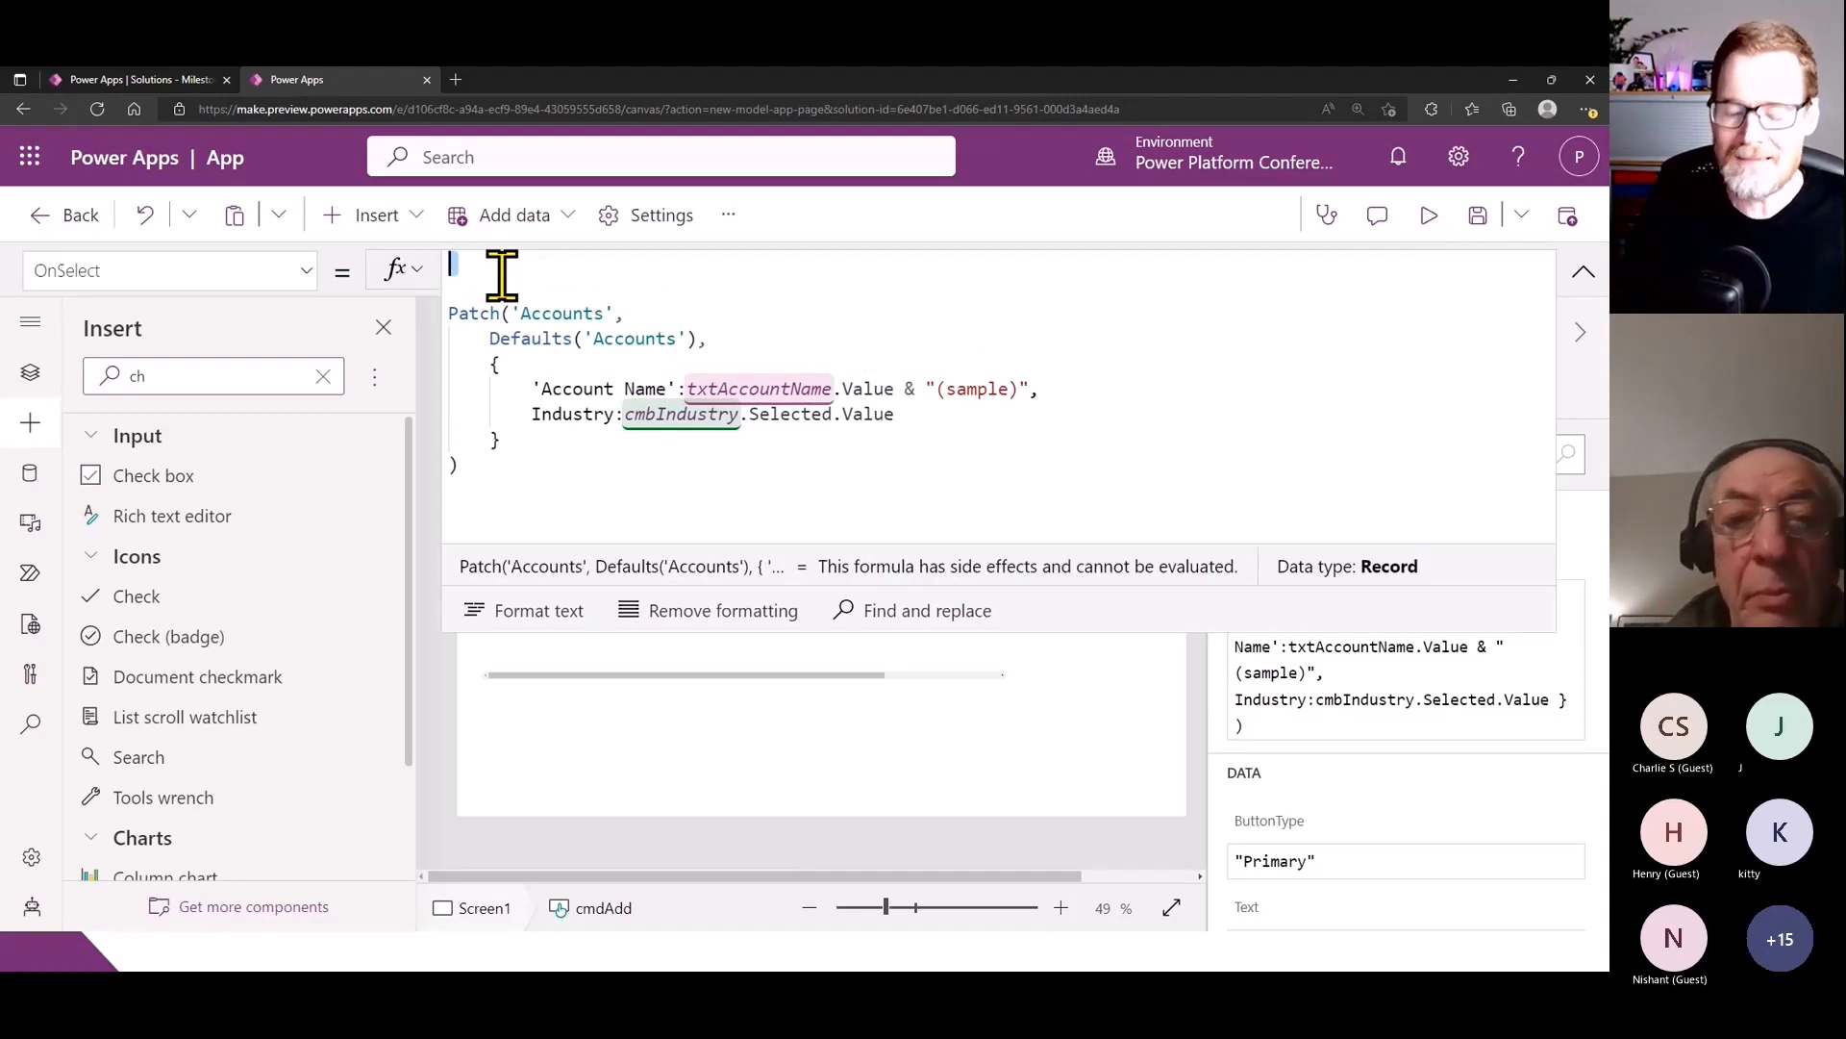
pyautogui.press('Delete')
pyautogui.write('Set')
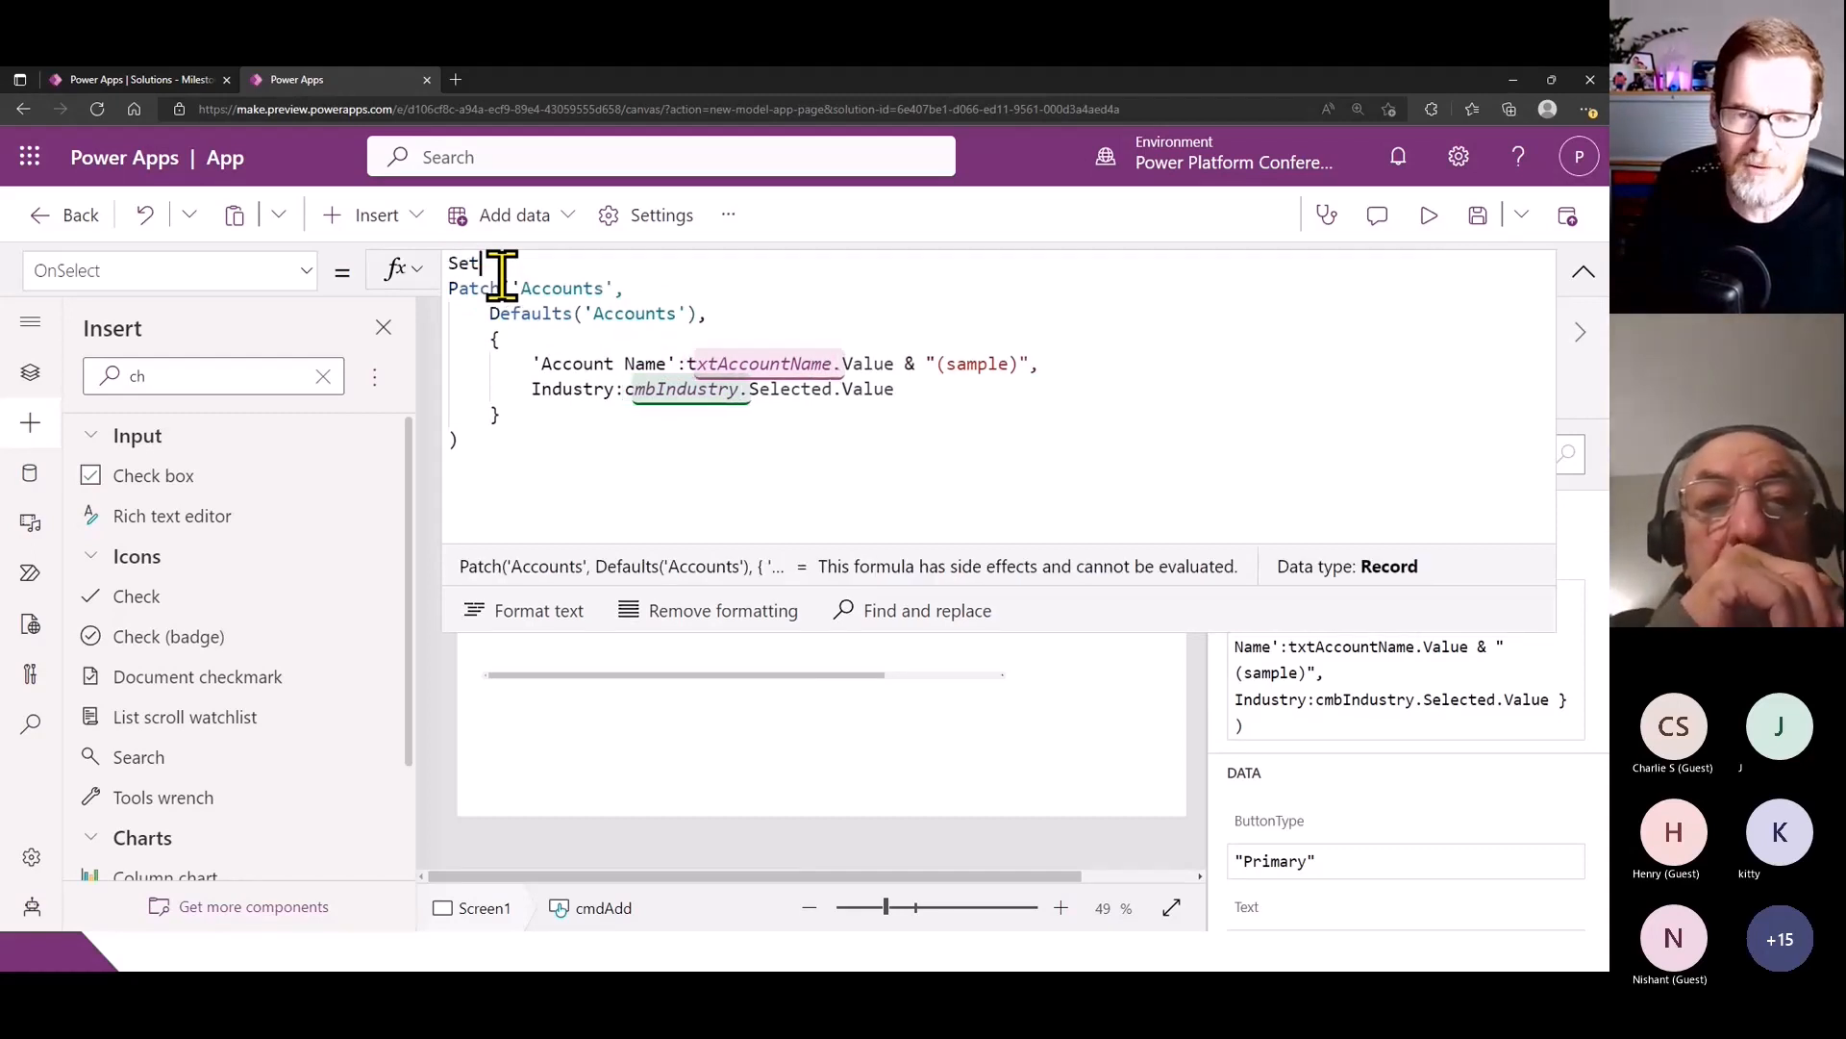
pyautogui.write('(var')
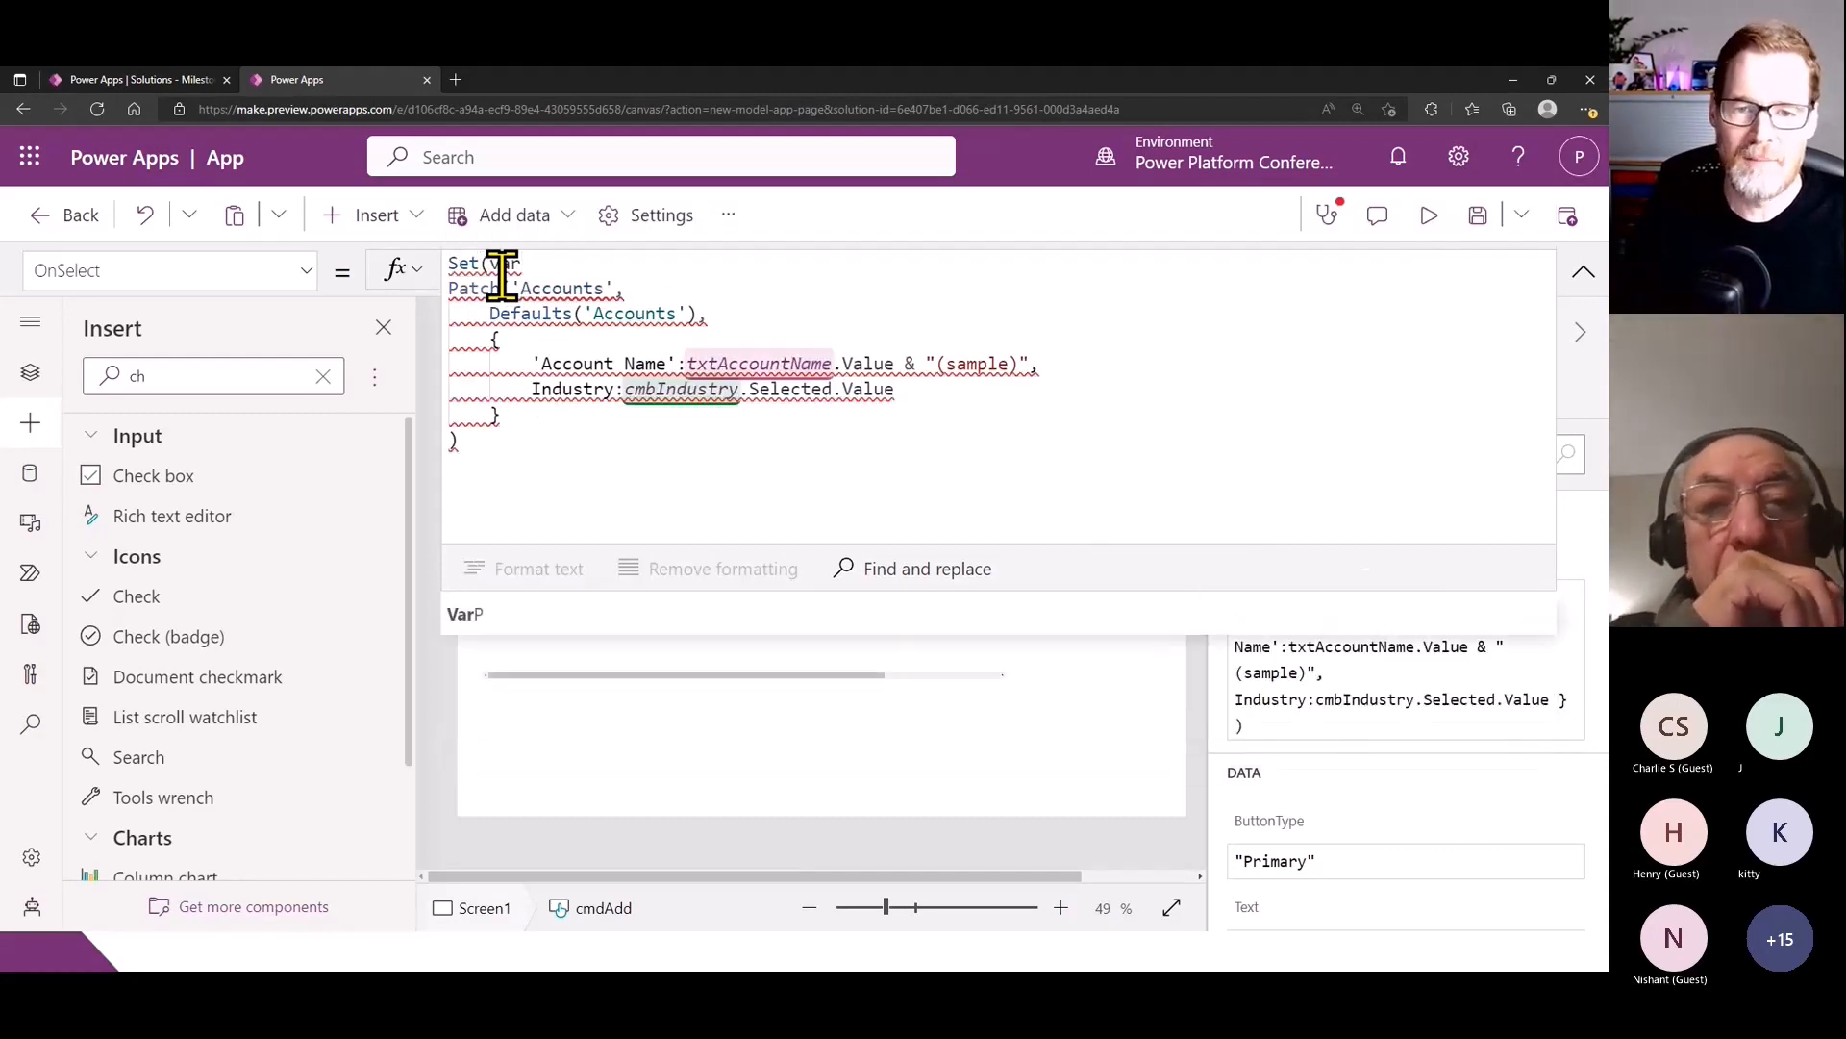
pyautogui.write('A')
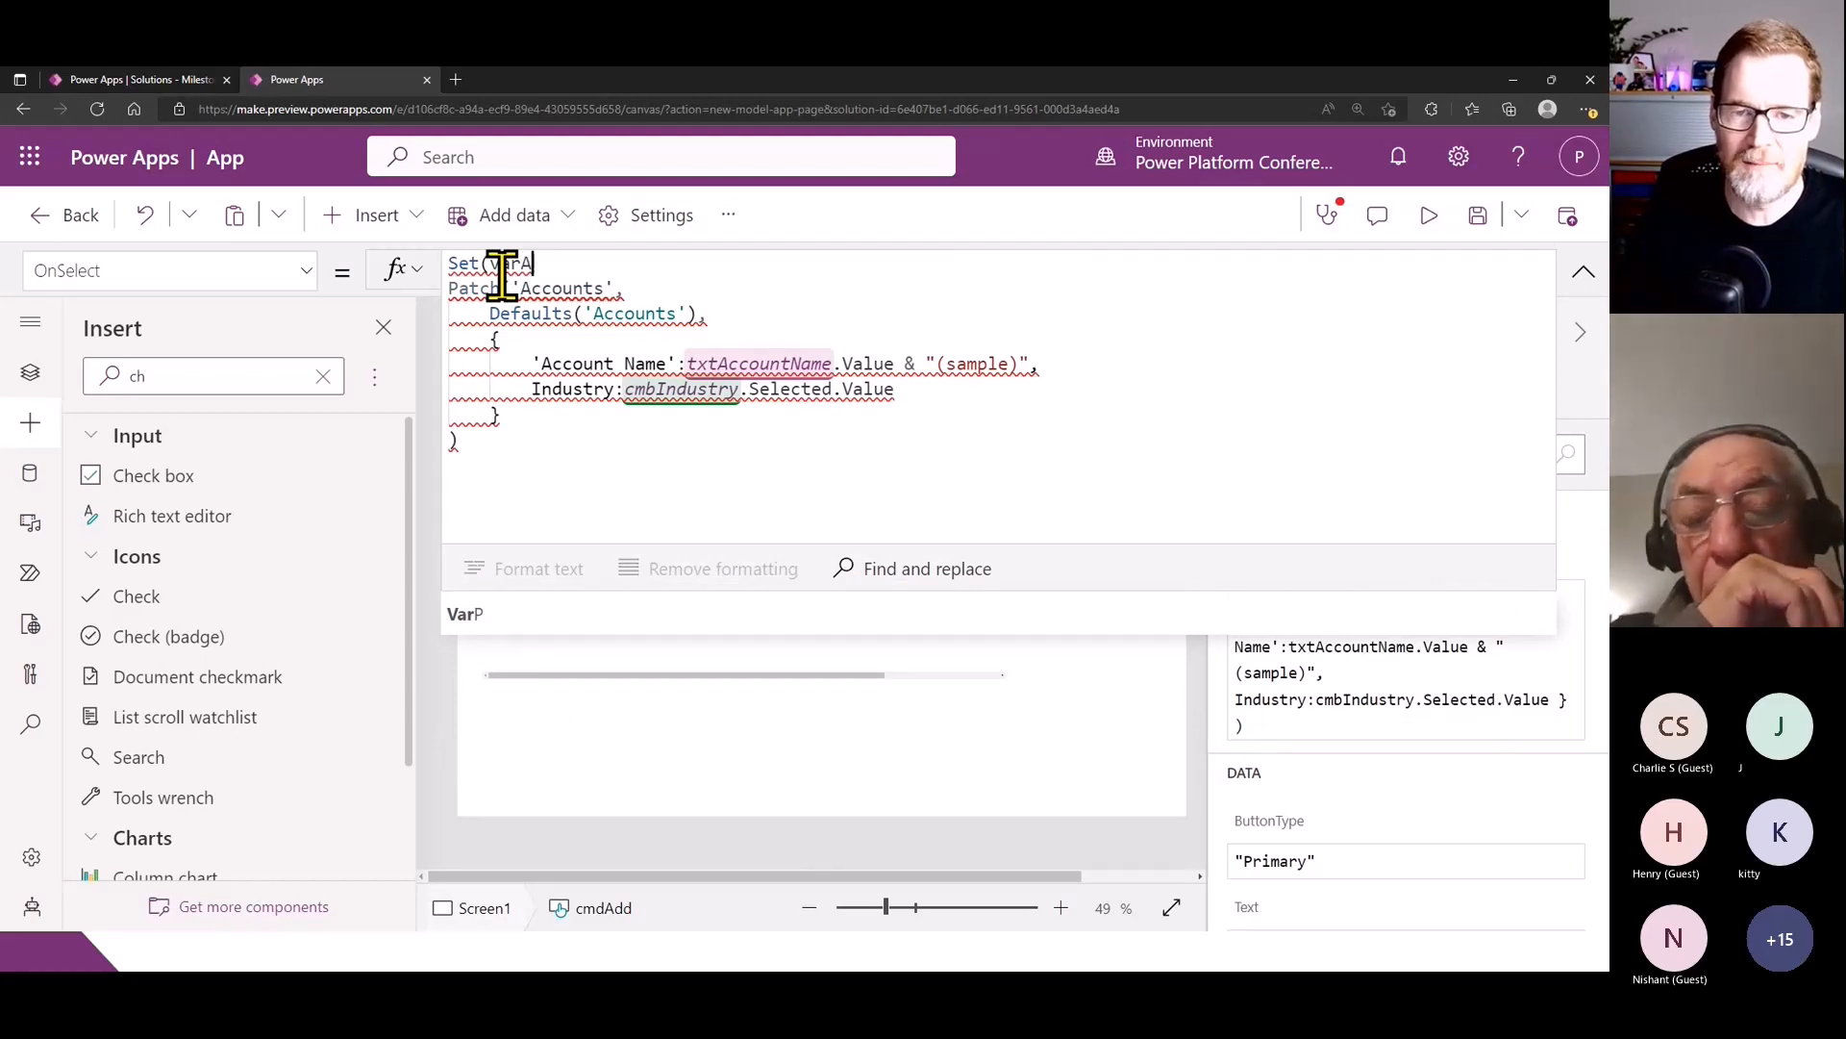
pyautogui.write('ccountName,')
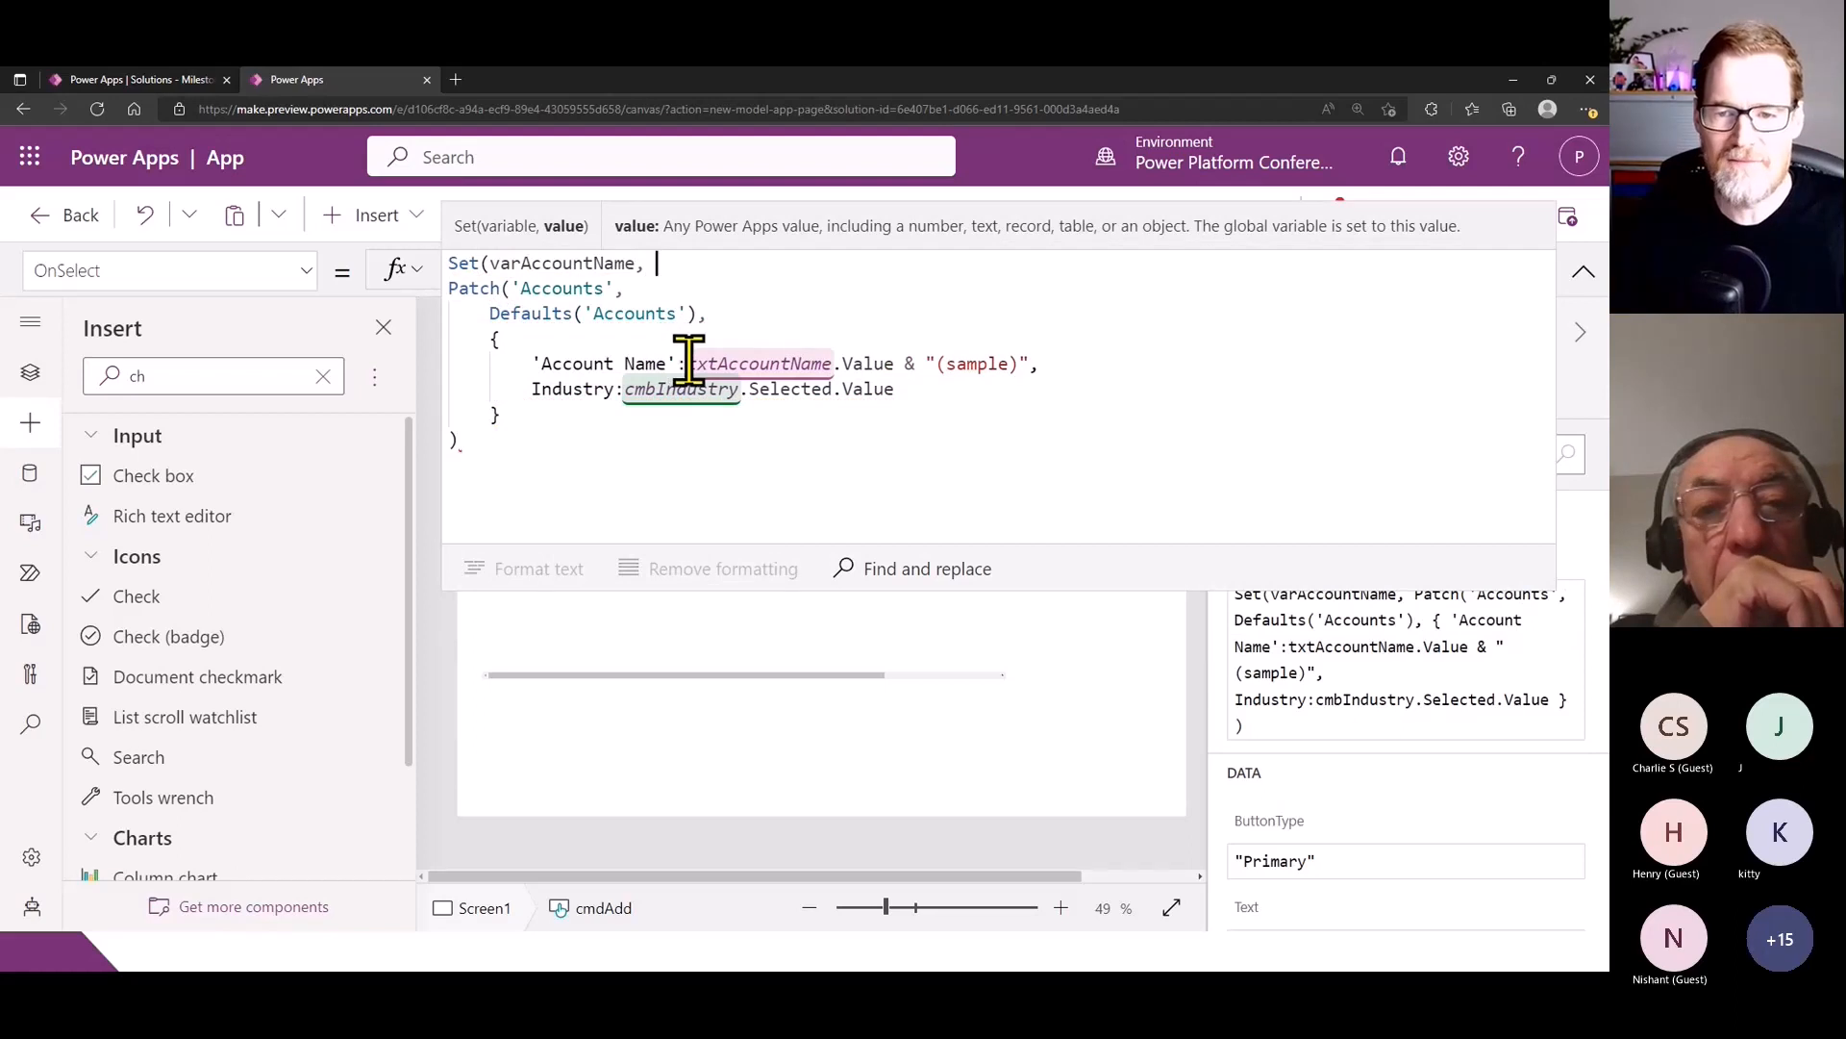
# - Complete the Set statement with txtAccountName.Value copied from the Patch formula, and separate it from Patch with a semicolon and blank line
pyautogui.moveTo(689, 363); pyautogui.dragTo(906, 364)
pyautogui.hotkey('ctrl', 'c')
pyautogui.click(708, 263)
pyautogui.hotkey('ctrl', 'v')
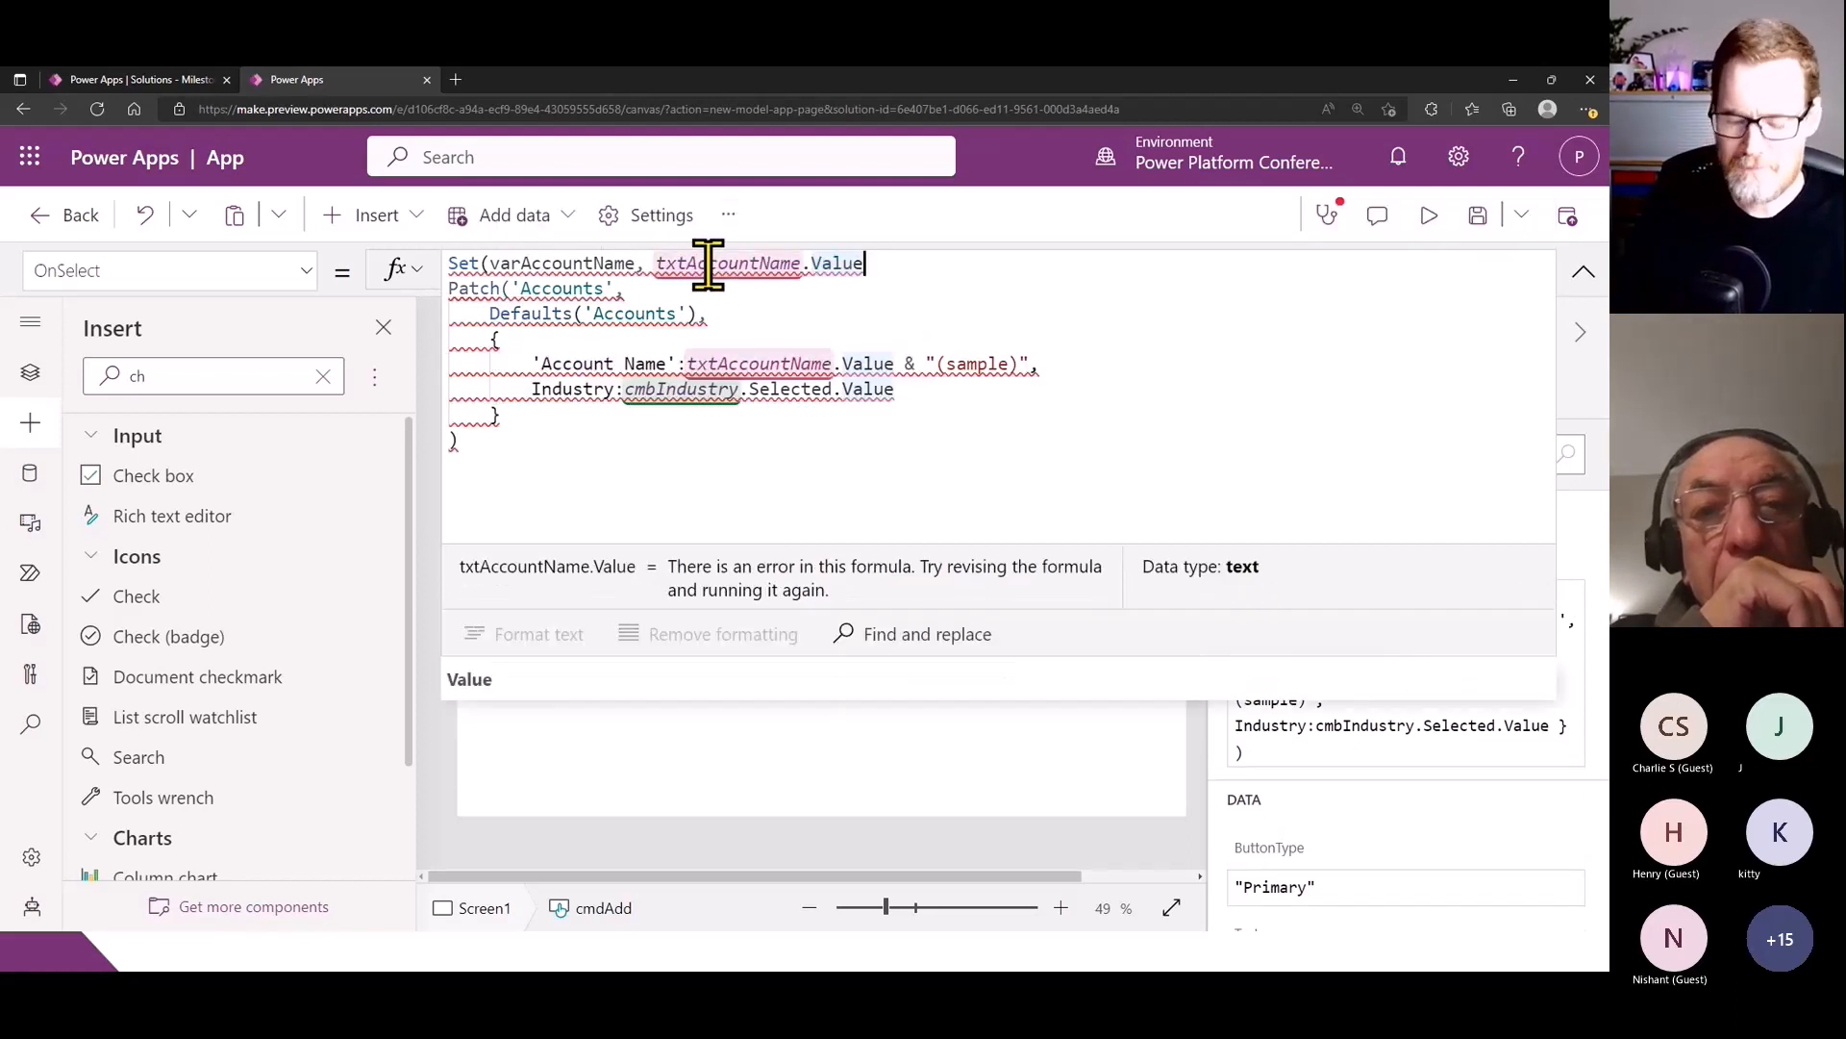
pyautogui.write(');')
pyautogui.press('Return')
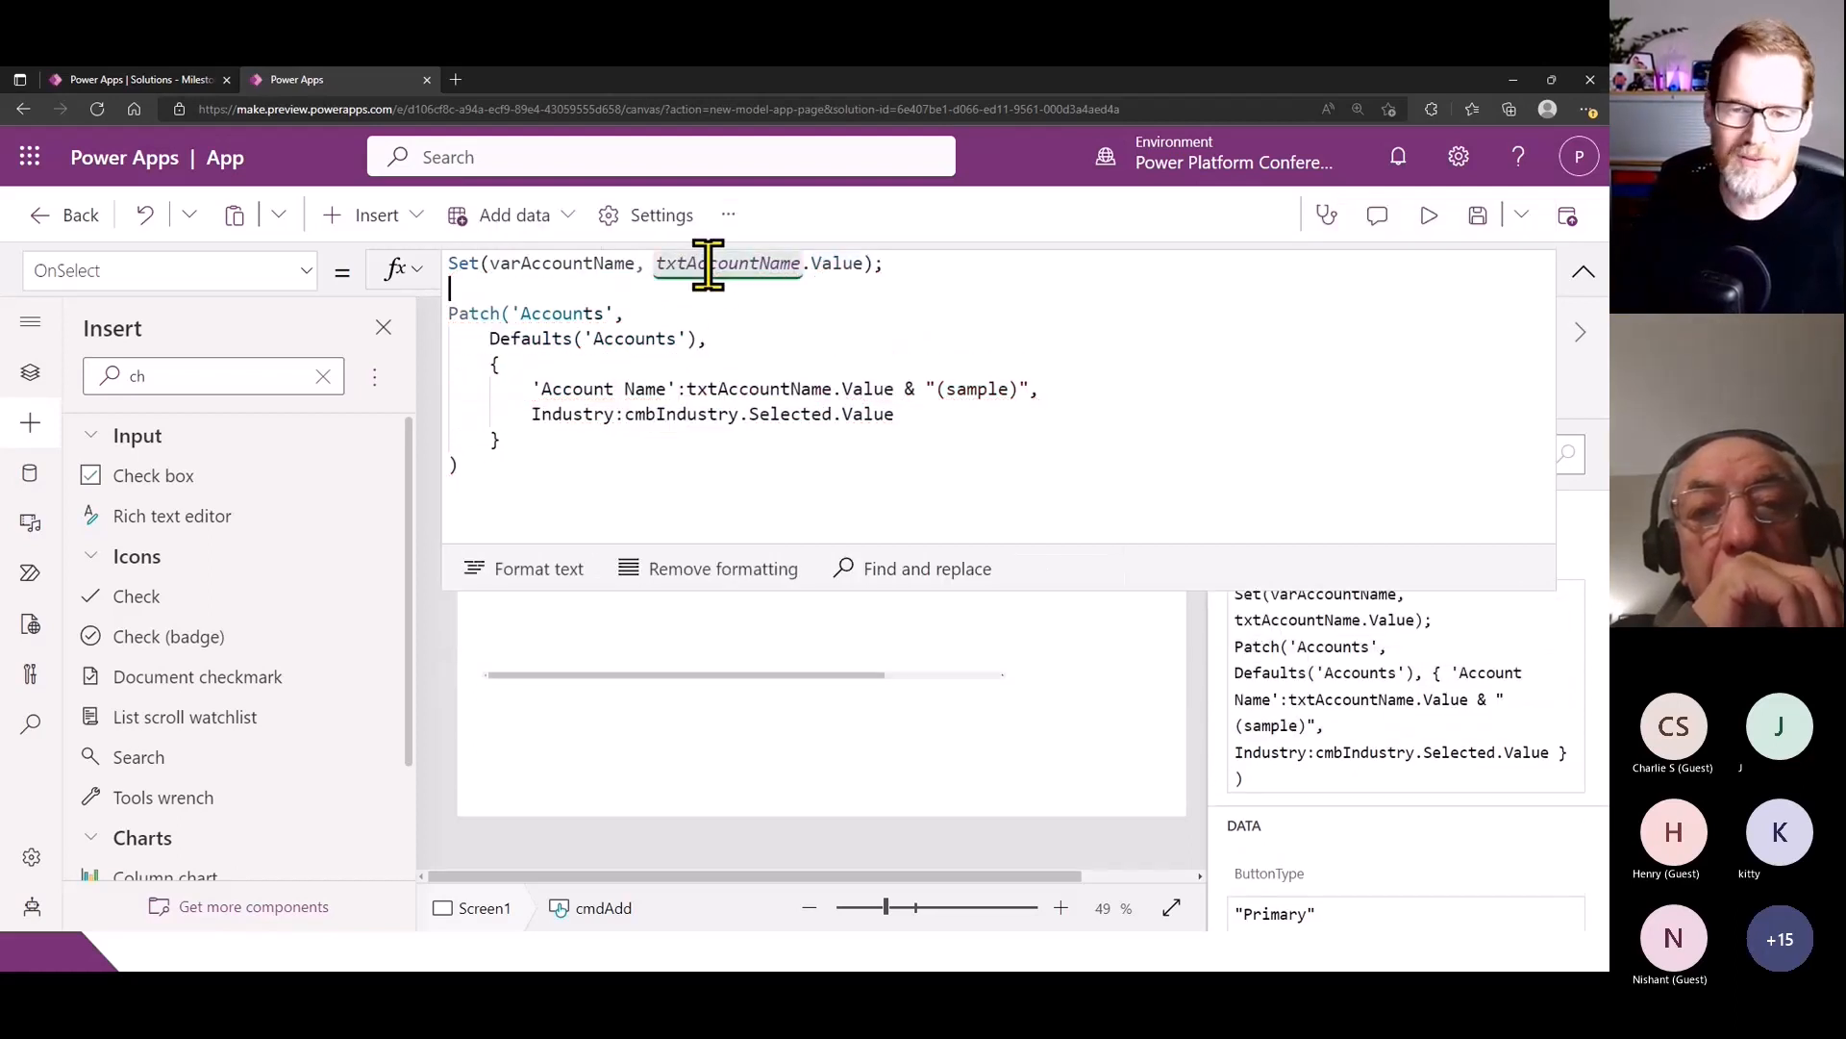
# - Replace txtAccountName.Value in the Patch formula's Account Name line with varAccountName, keeping the "(sample)" suffix
pyautogui.moveTo(980, 269); pyautogui.dragTo(441, 272)
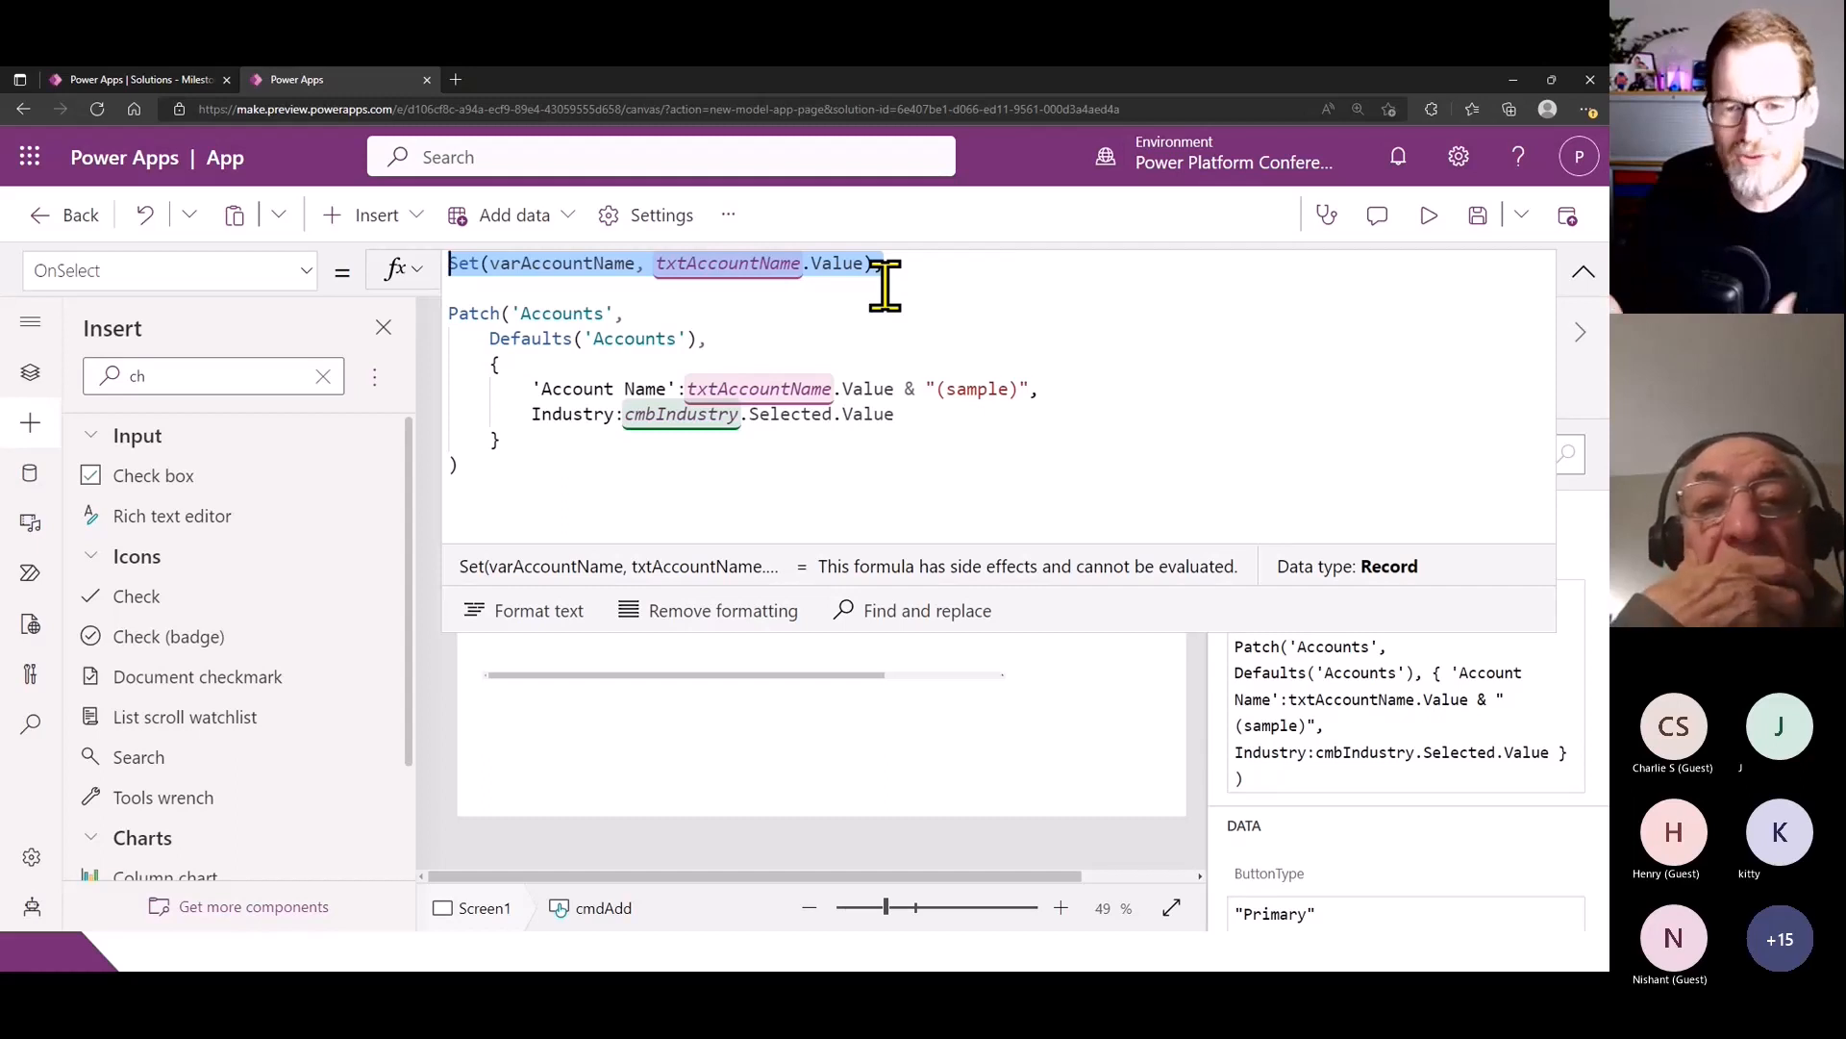
pyautogui.click(869, 442)
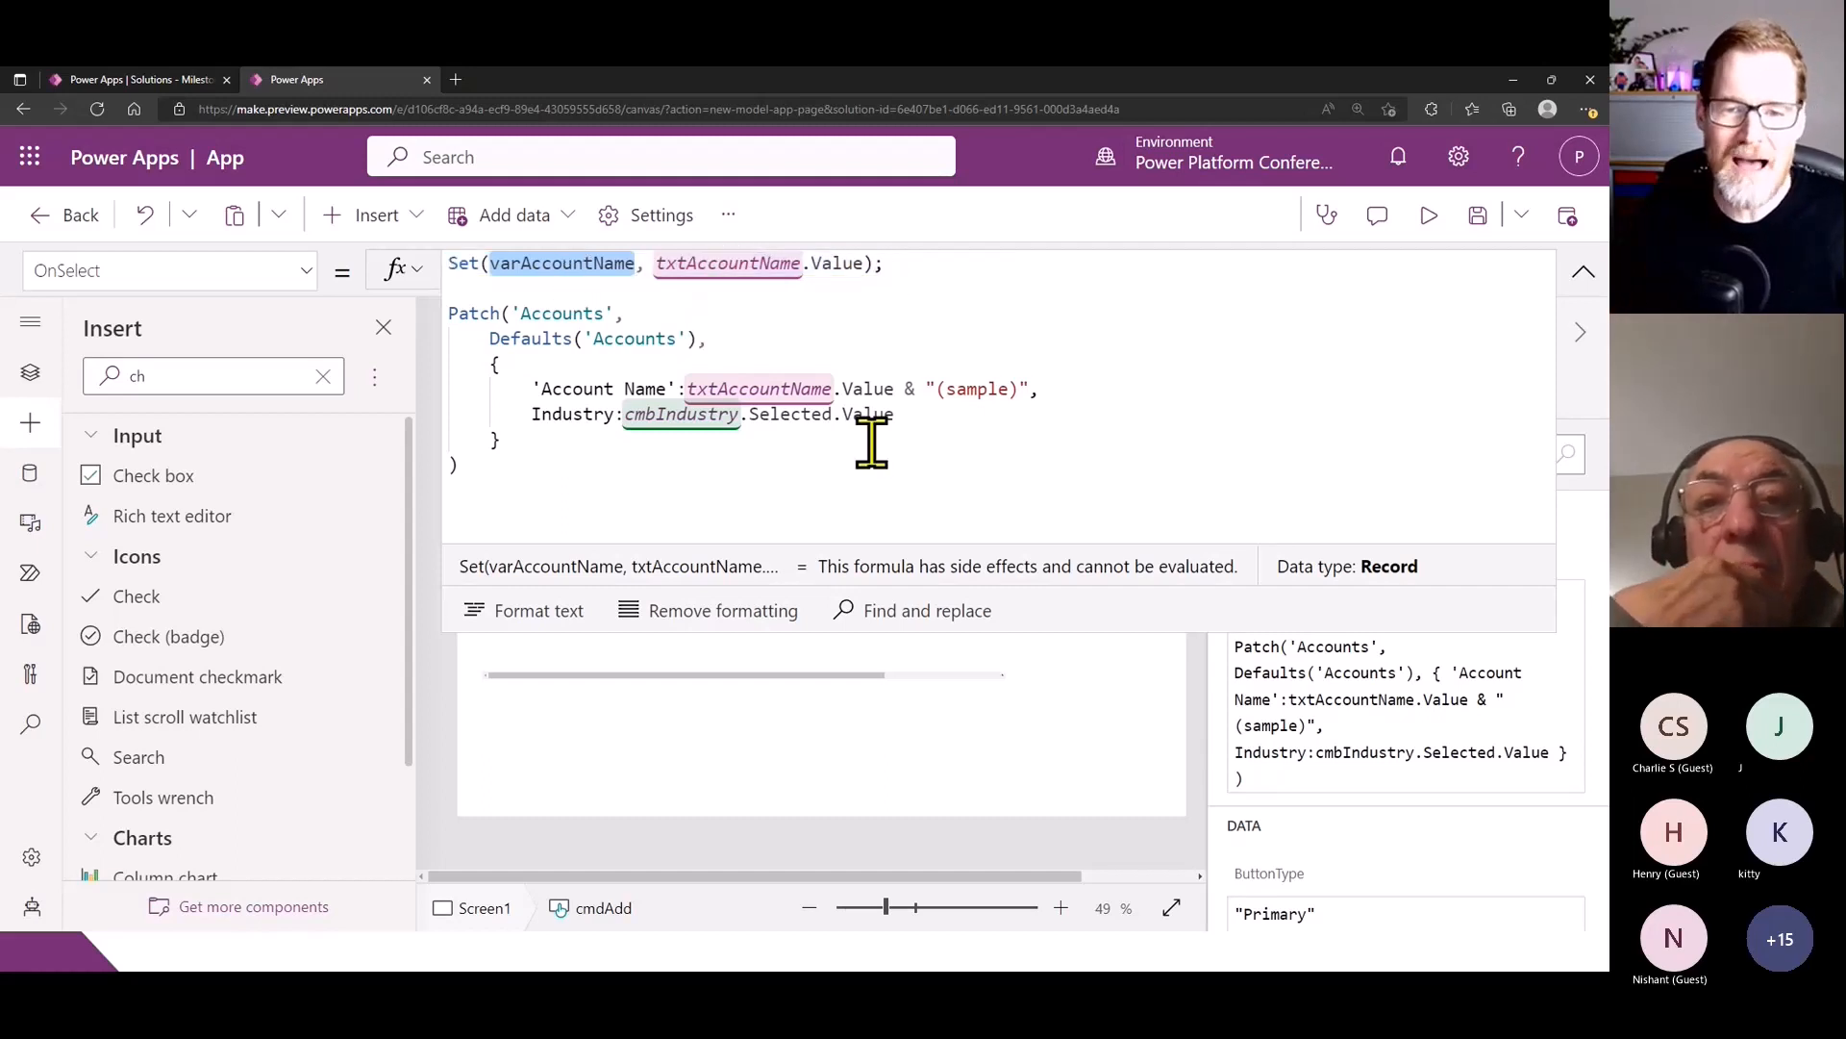
pyautogui.moveTo(688, 388); pyautogui.dragTo(1021, 388)
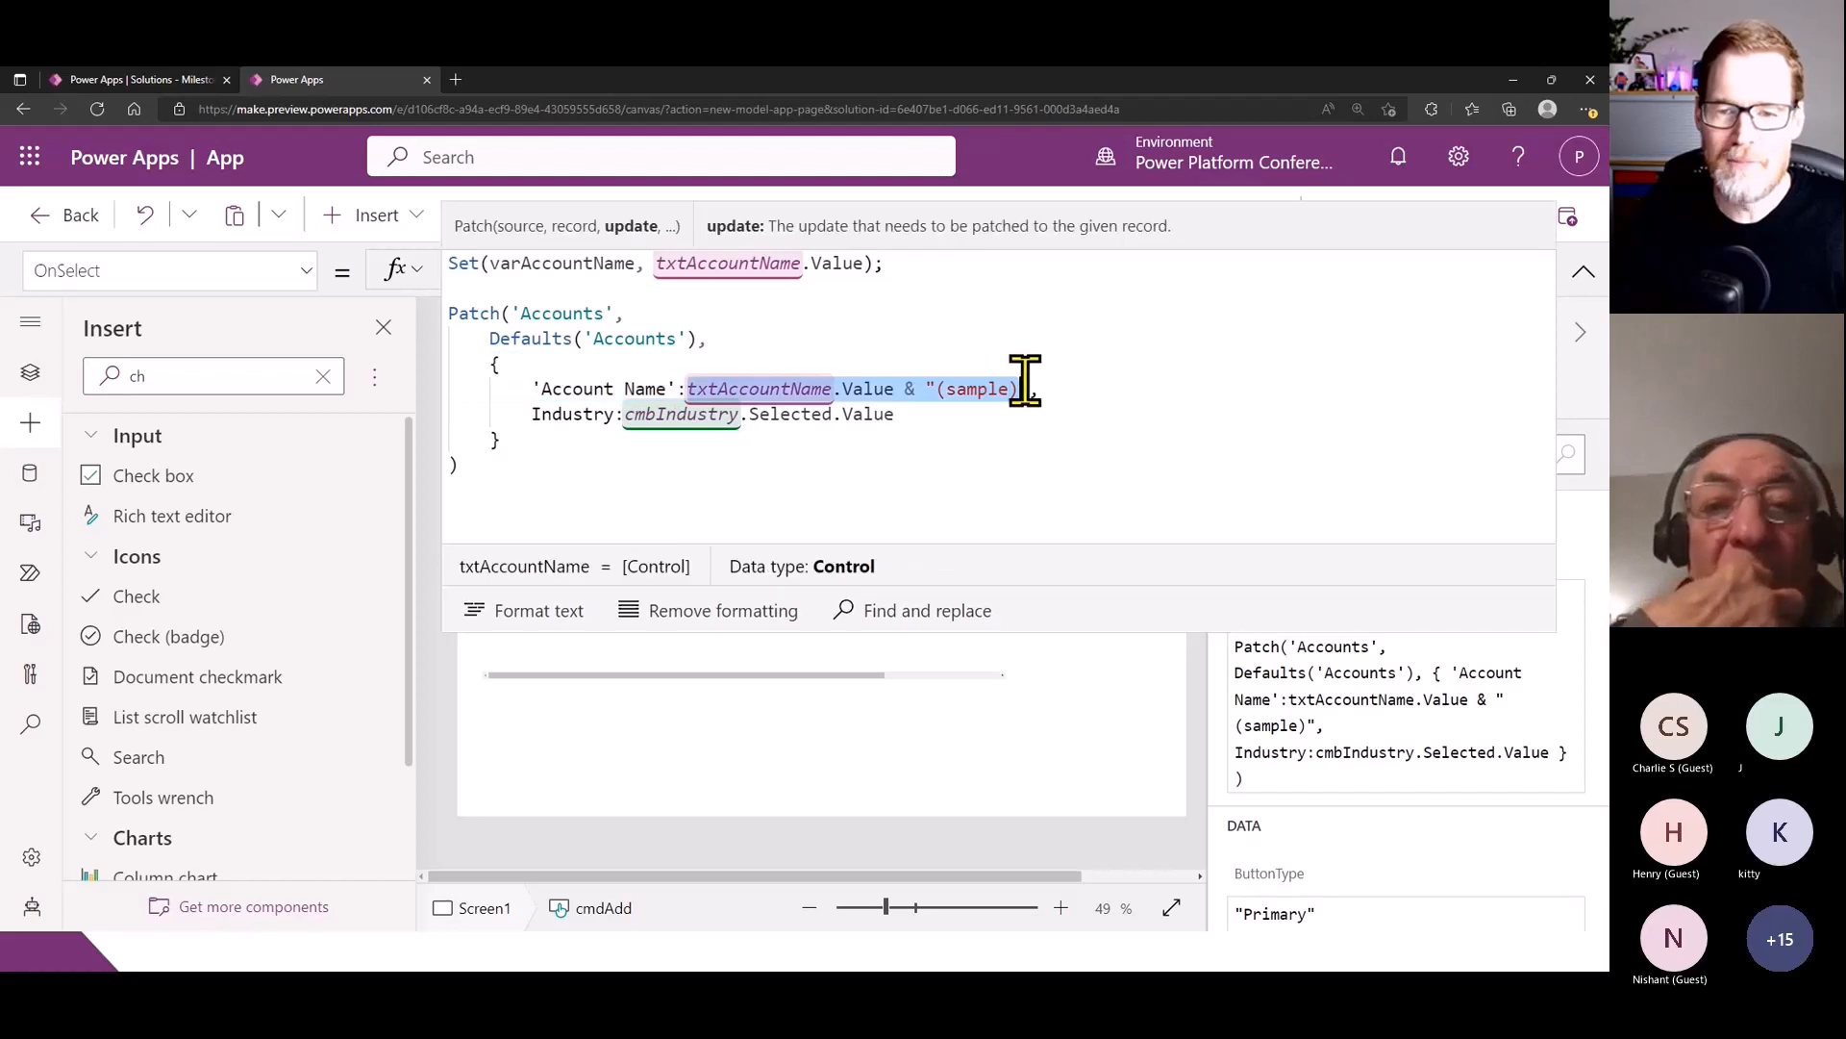
pyautogui.moveTo(896, 388); pyautogui.dragTo(701, 387)
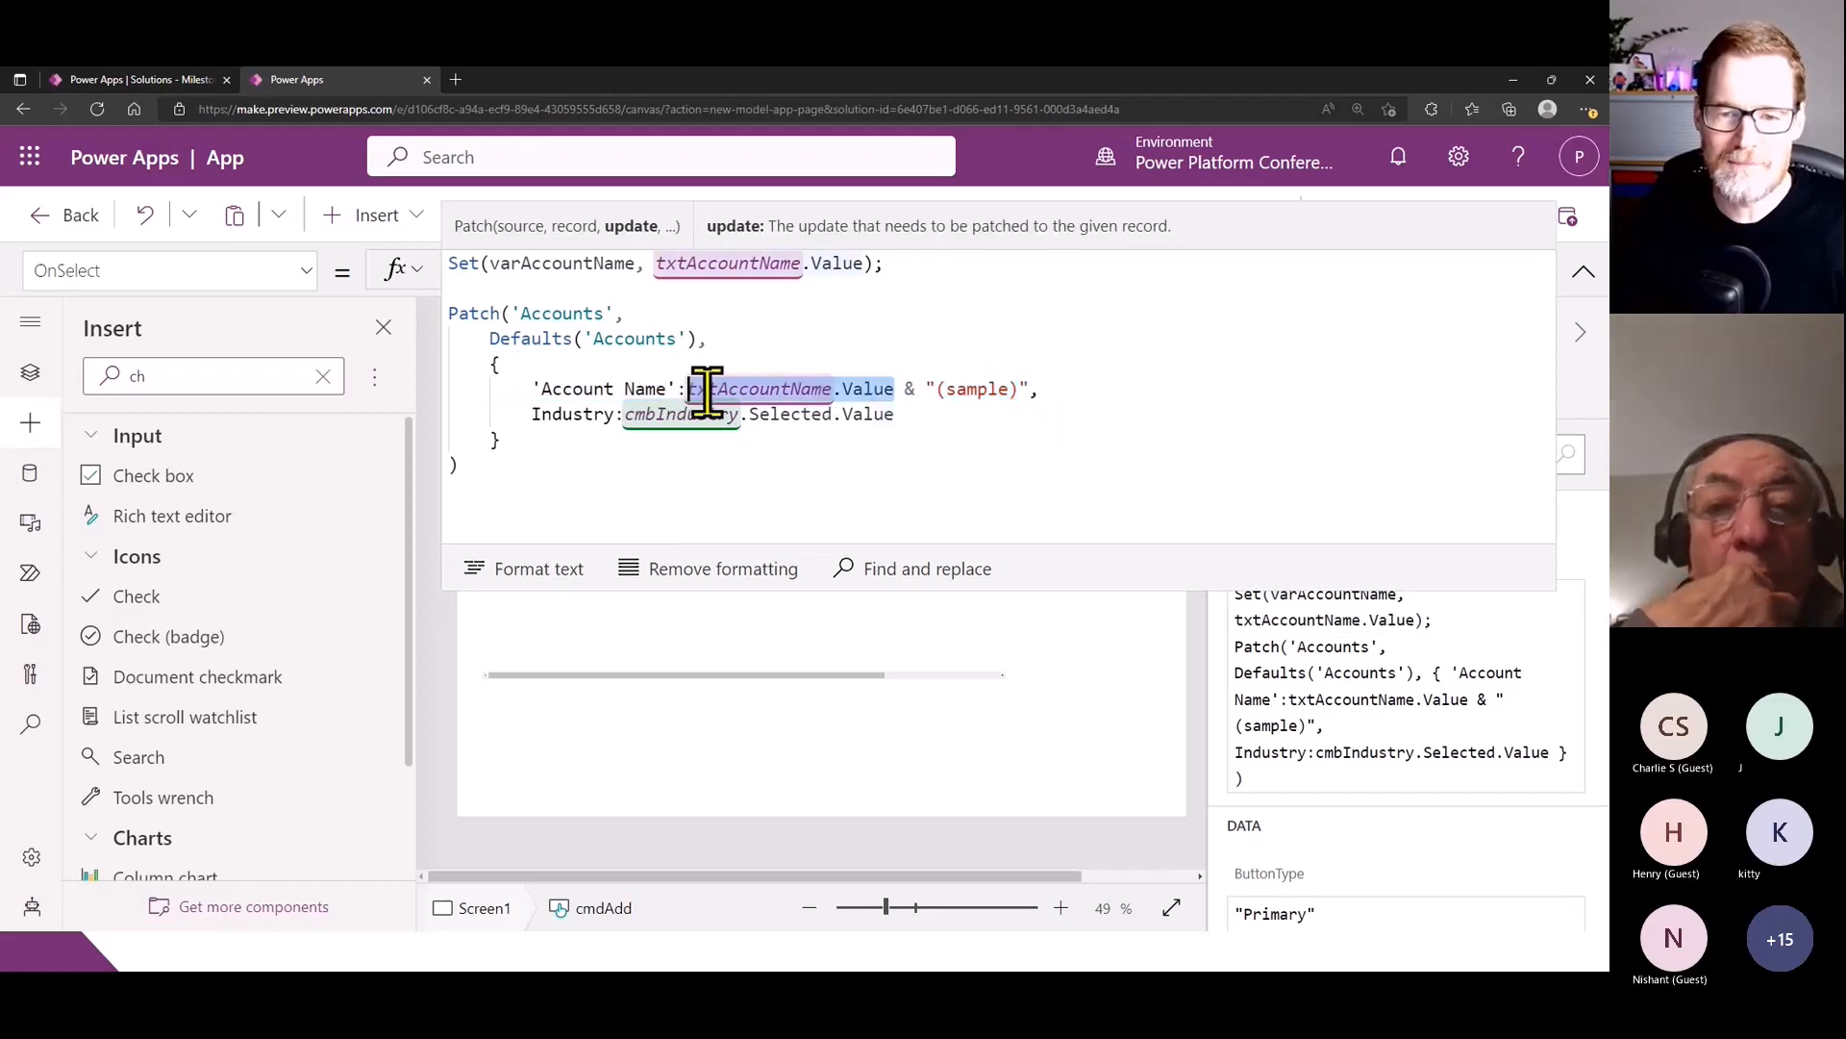
pyautogui.hotkey('ctrl', 'v')
pyautogui.click(939, 506)
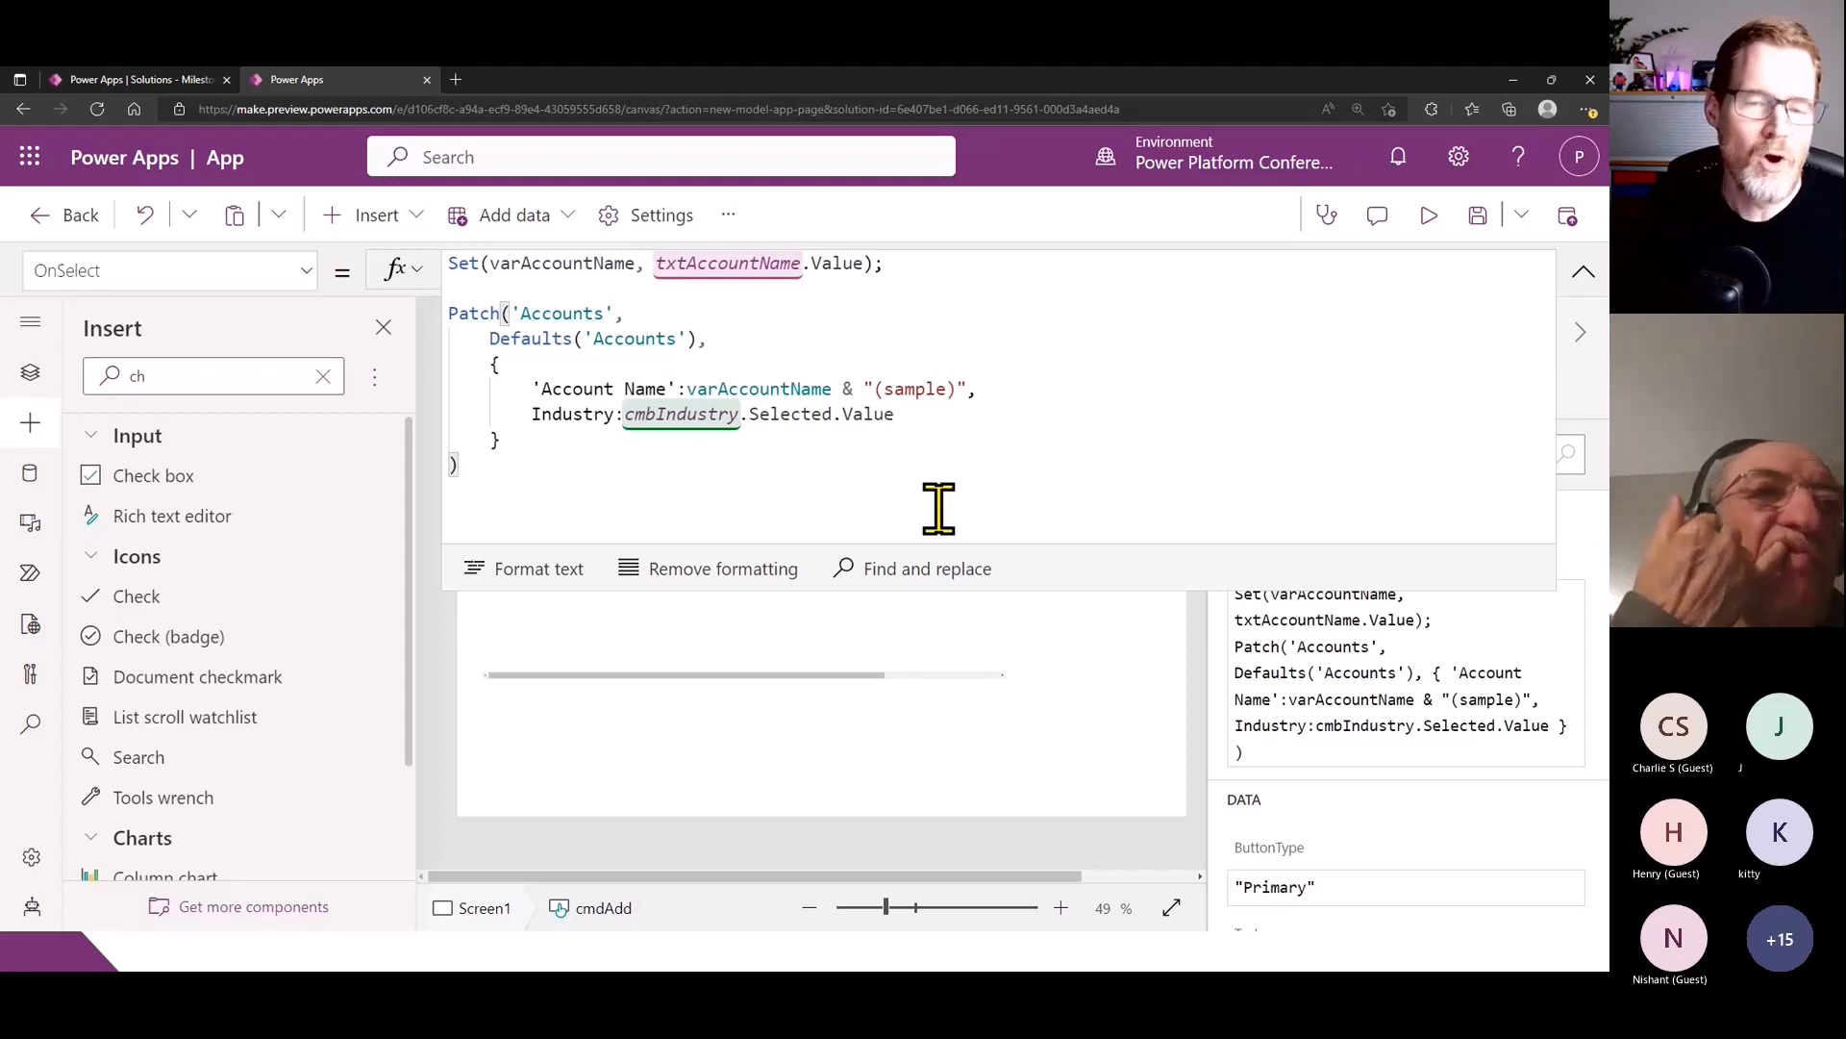
# - Insert a With function with an empty scope record between the Set statement and the Patch call
pyautogui.click(653, 287)
pyautogui.press('Return')
pyautogui.write('With(')
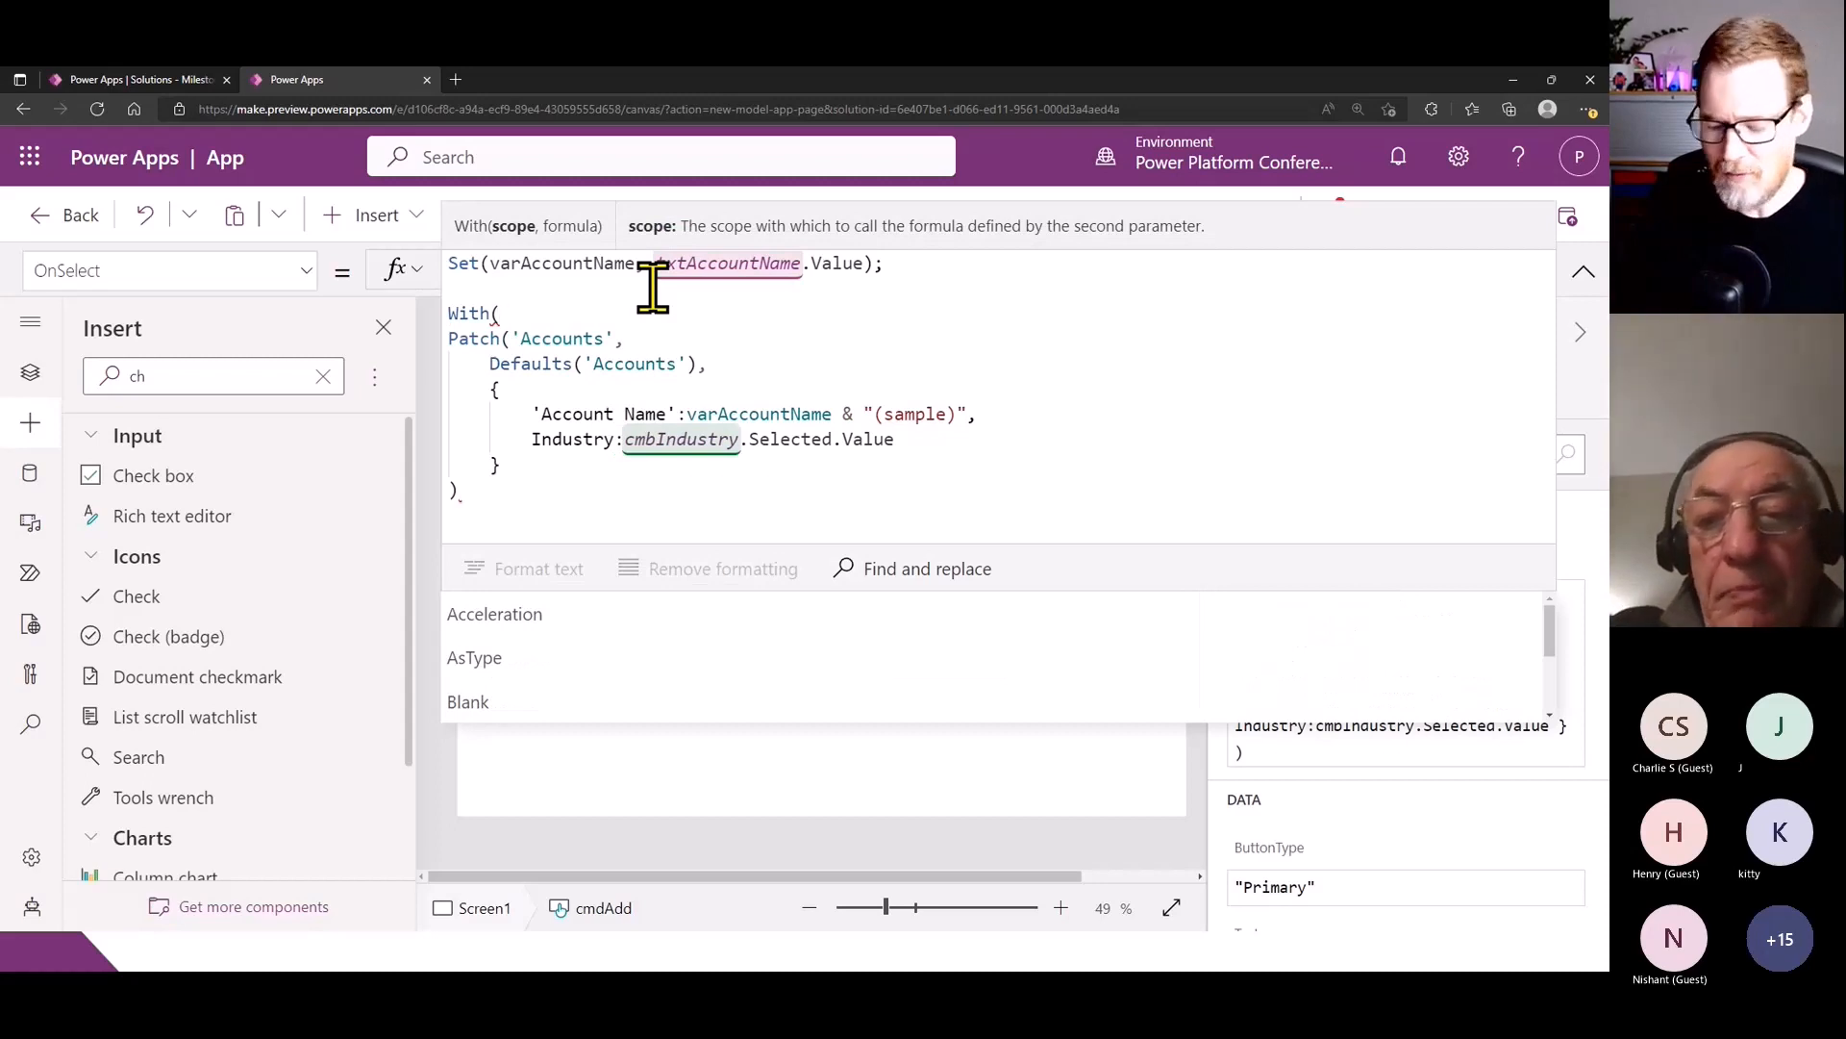
pyautogui.write('{')
pyautogui.press('Return')
pyautogui.press('Return')
pyautogui.write('}')
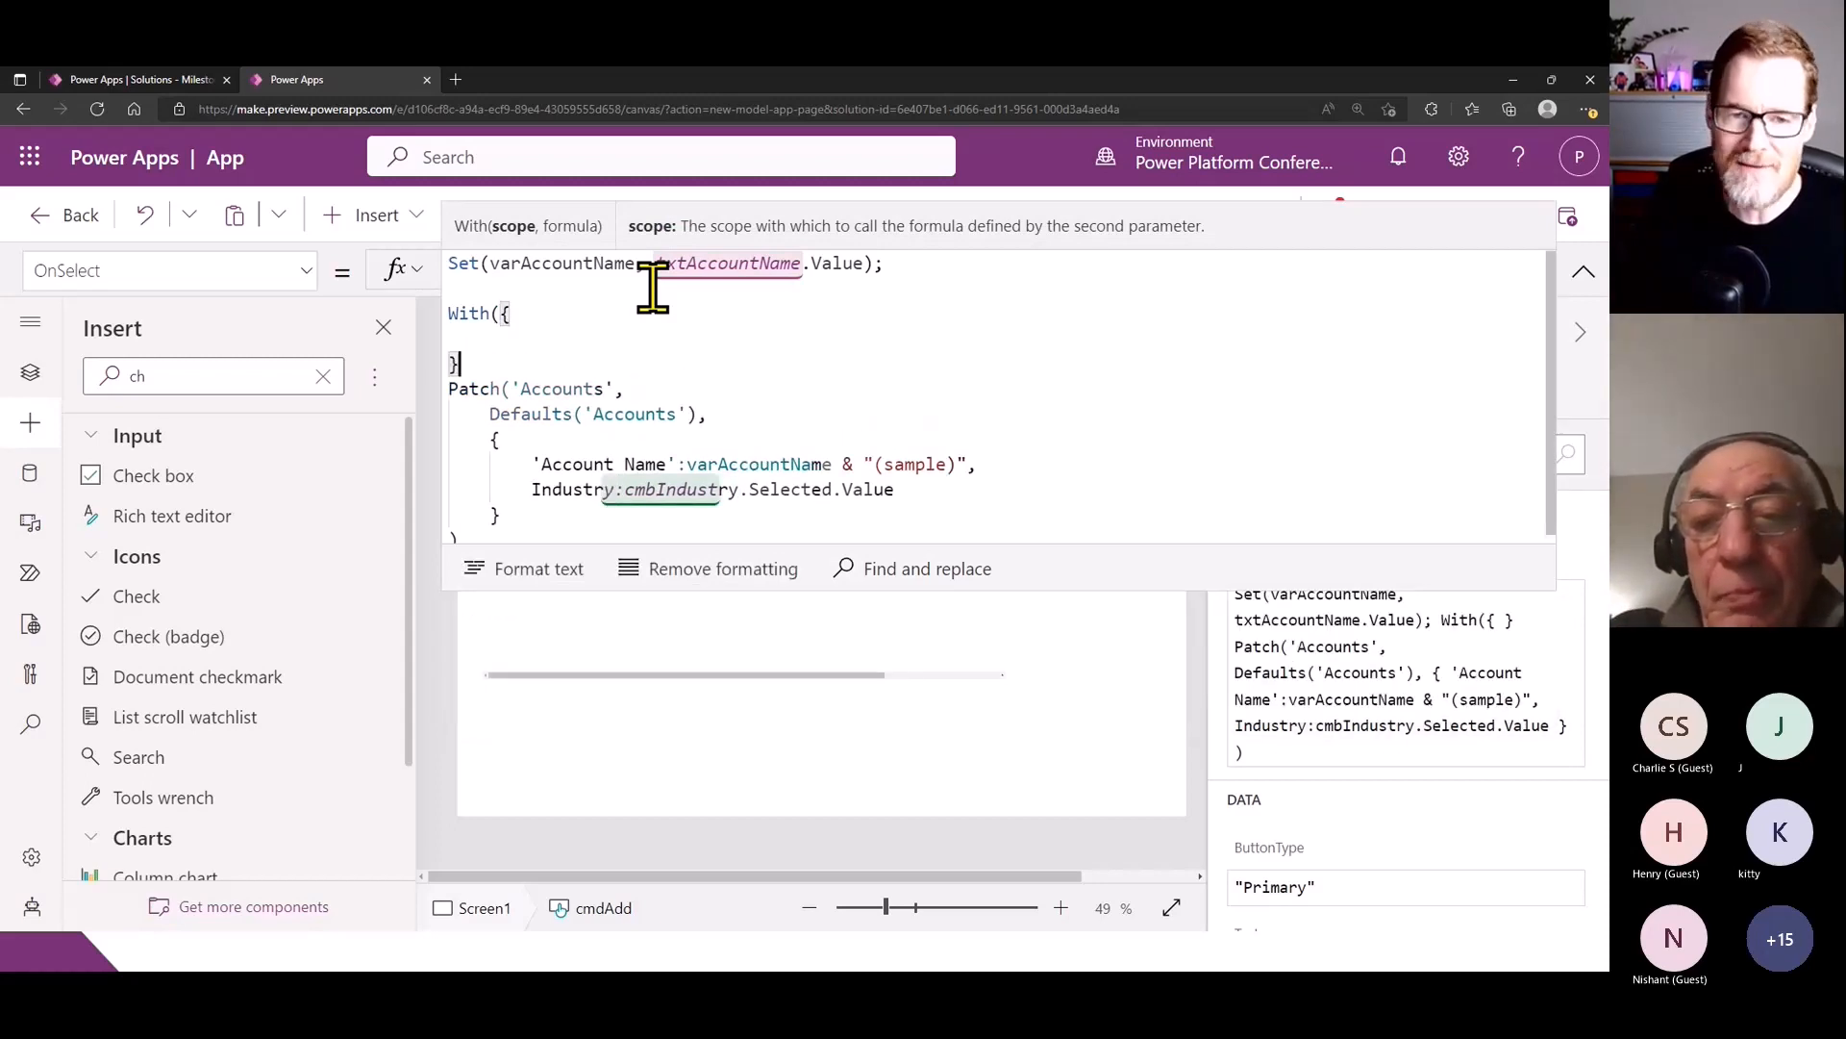
pyautogui.write('.')
pyautogui.press('BackSpace')
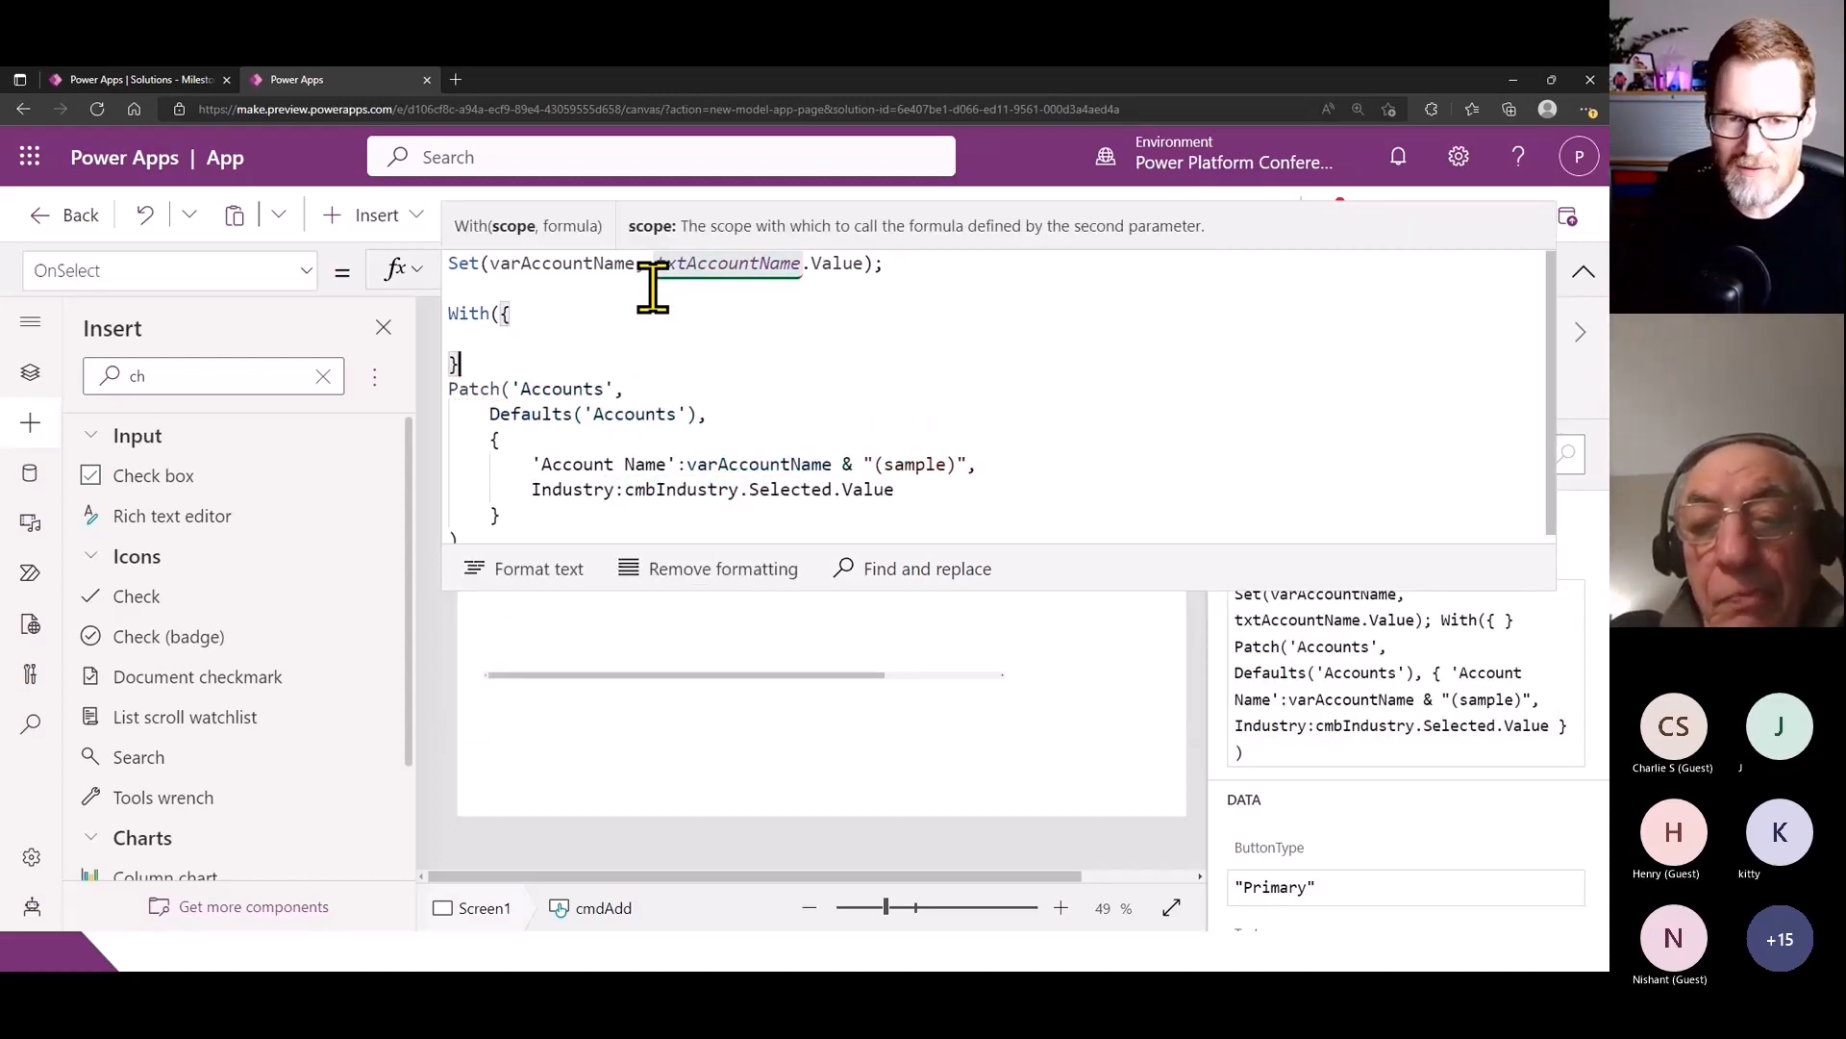
pyautogui.write(',')
# - Close the With function after the Patch call and indent the whole Patch block inside it
pyautogui.click(513, 529)
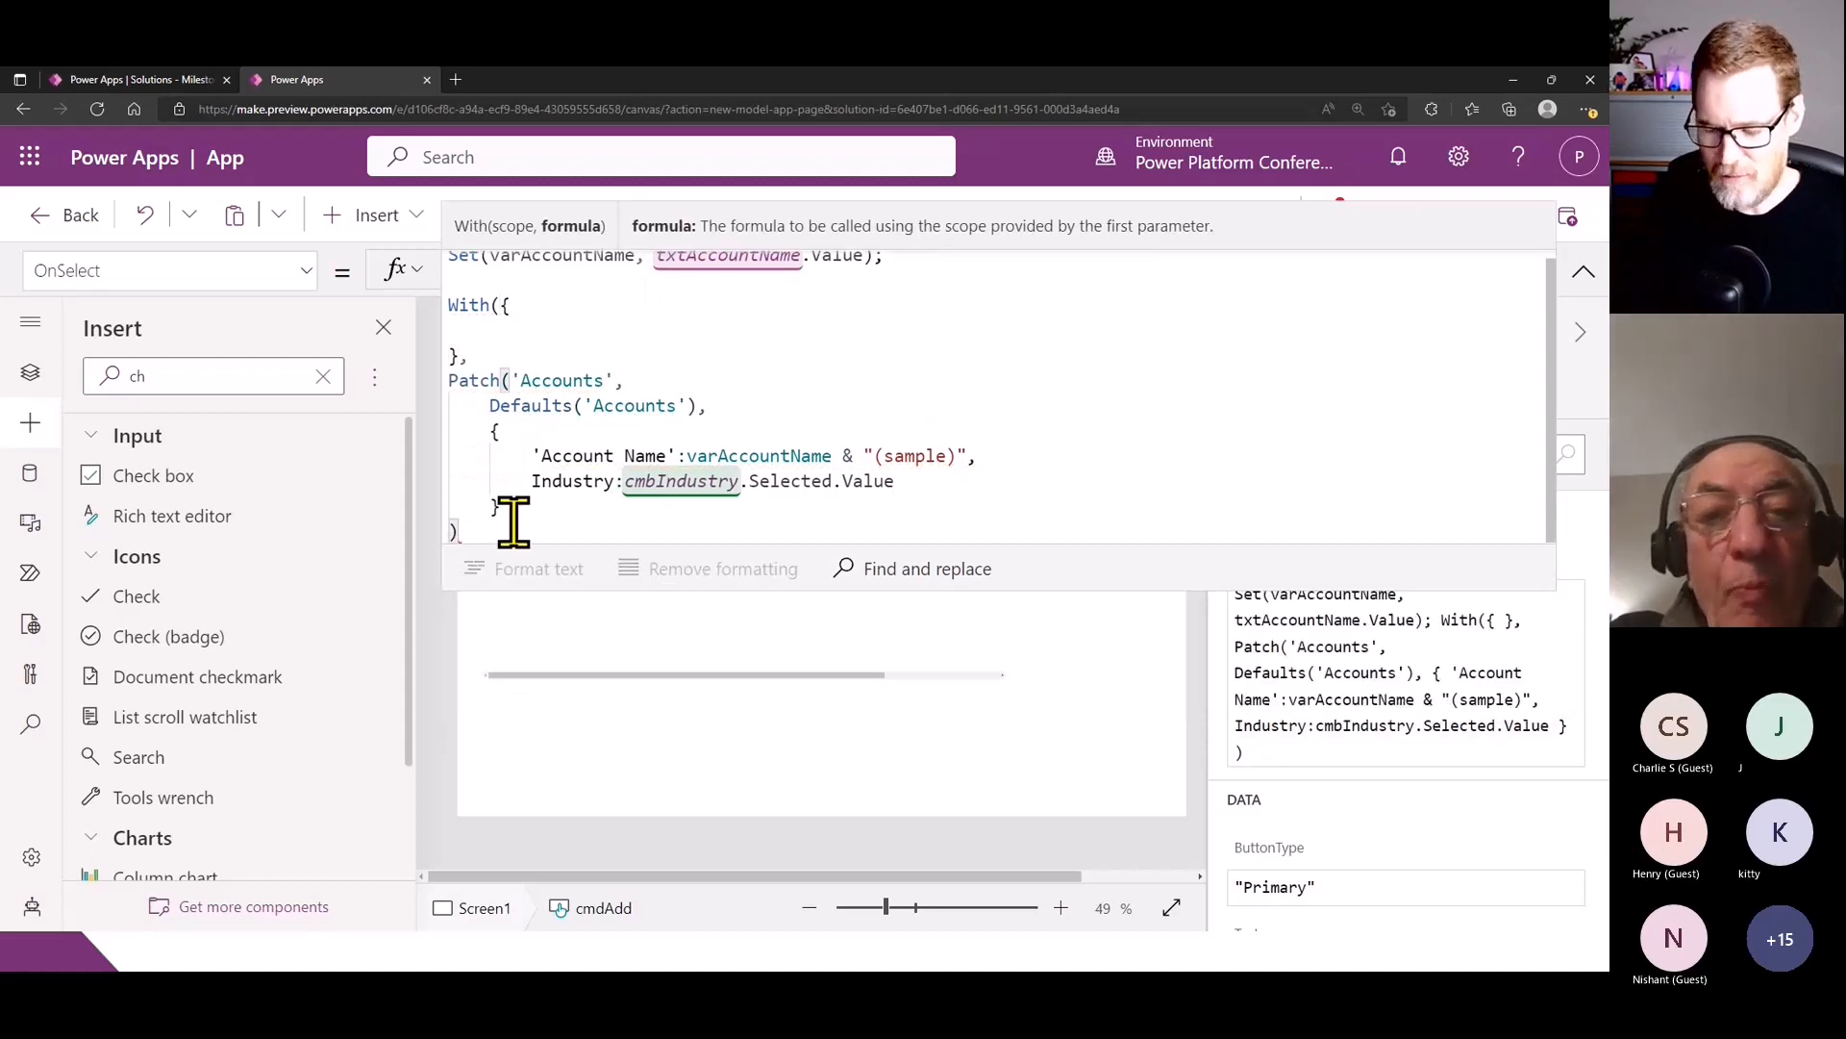
pyautogui.press('Return')
pyautogui.write(')')
pyautogui.moveTo(487, 507); pyautogui.dragTo(442, 358)
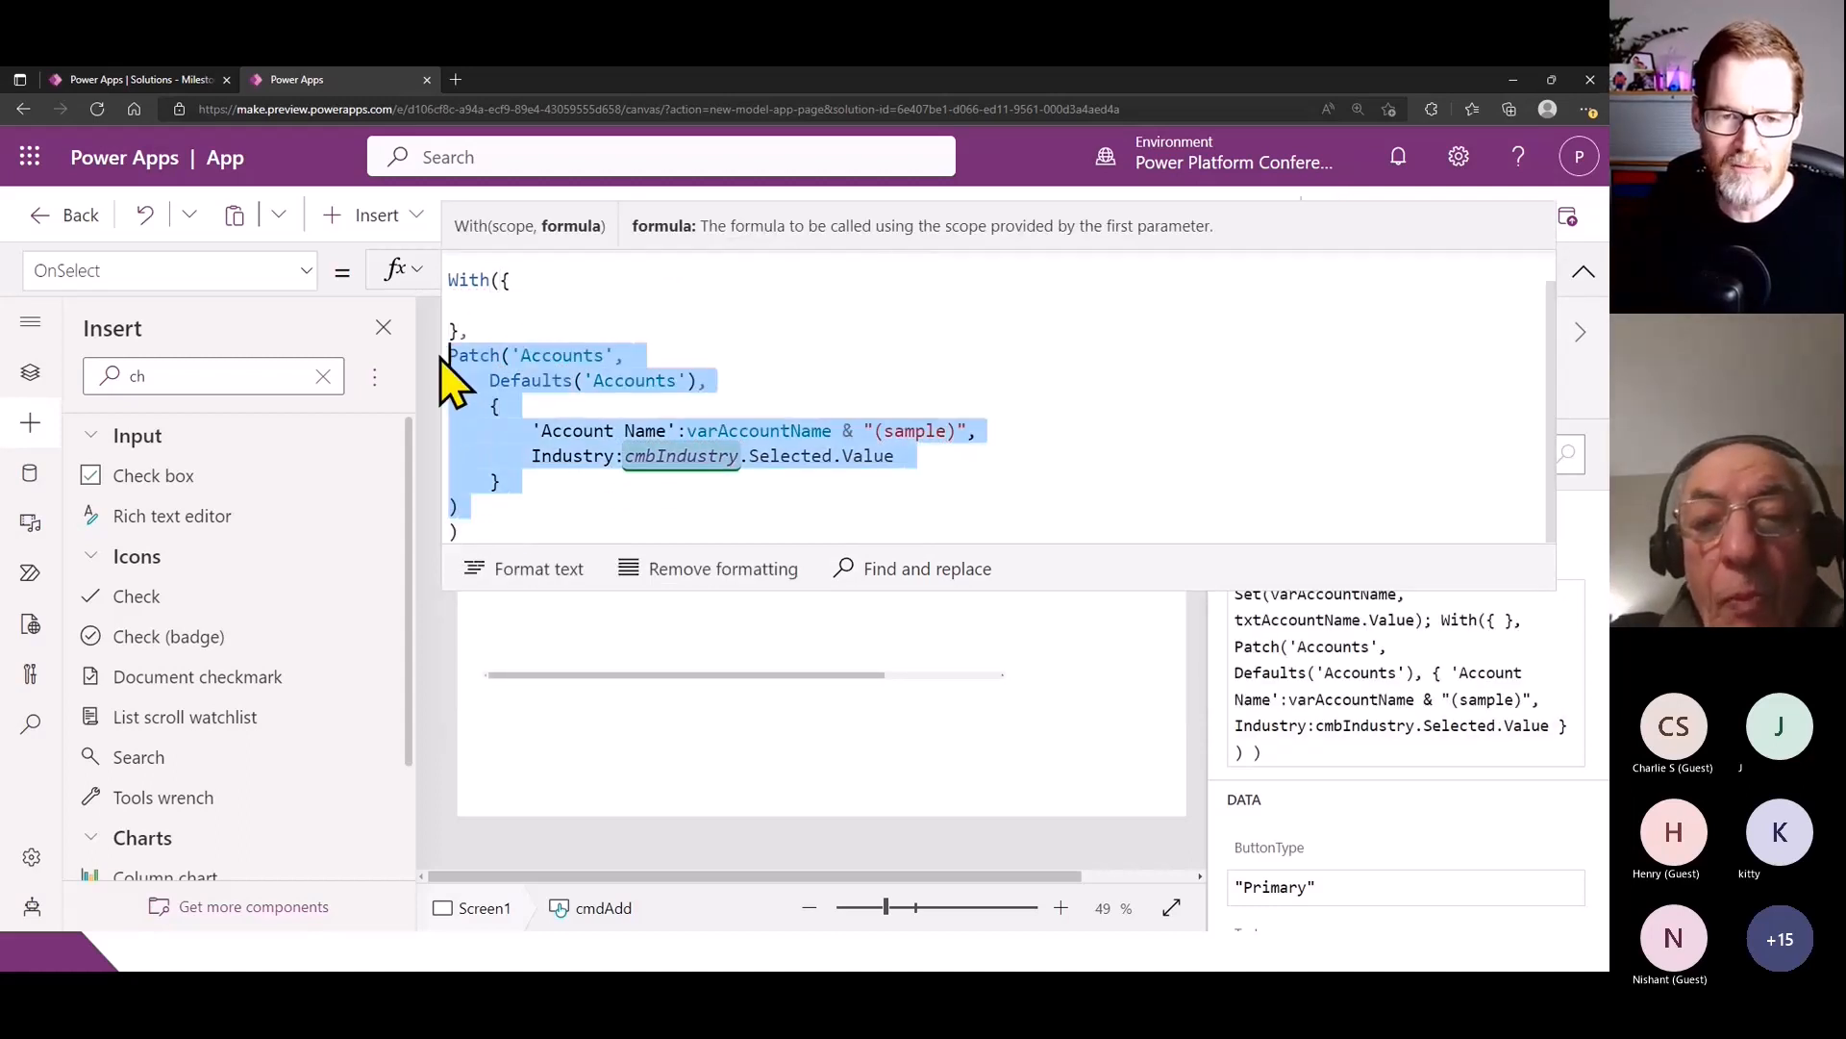
pyautogui.press('Tab')
# - Define accountName in the With scope record as txtAccountName.Value, copied from the Set statement
pyautogui.click(643, 301)
pyautogui.press('Tab')
pyautogui.scroll(1, 683, 341)
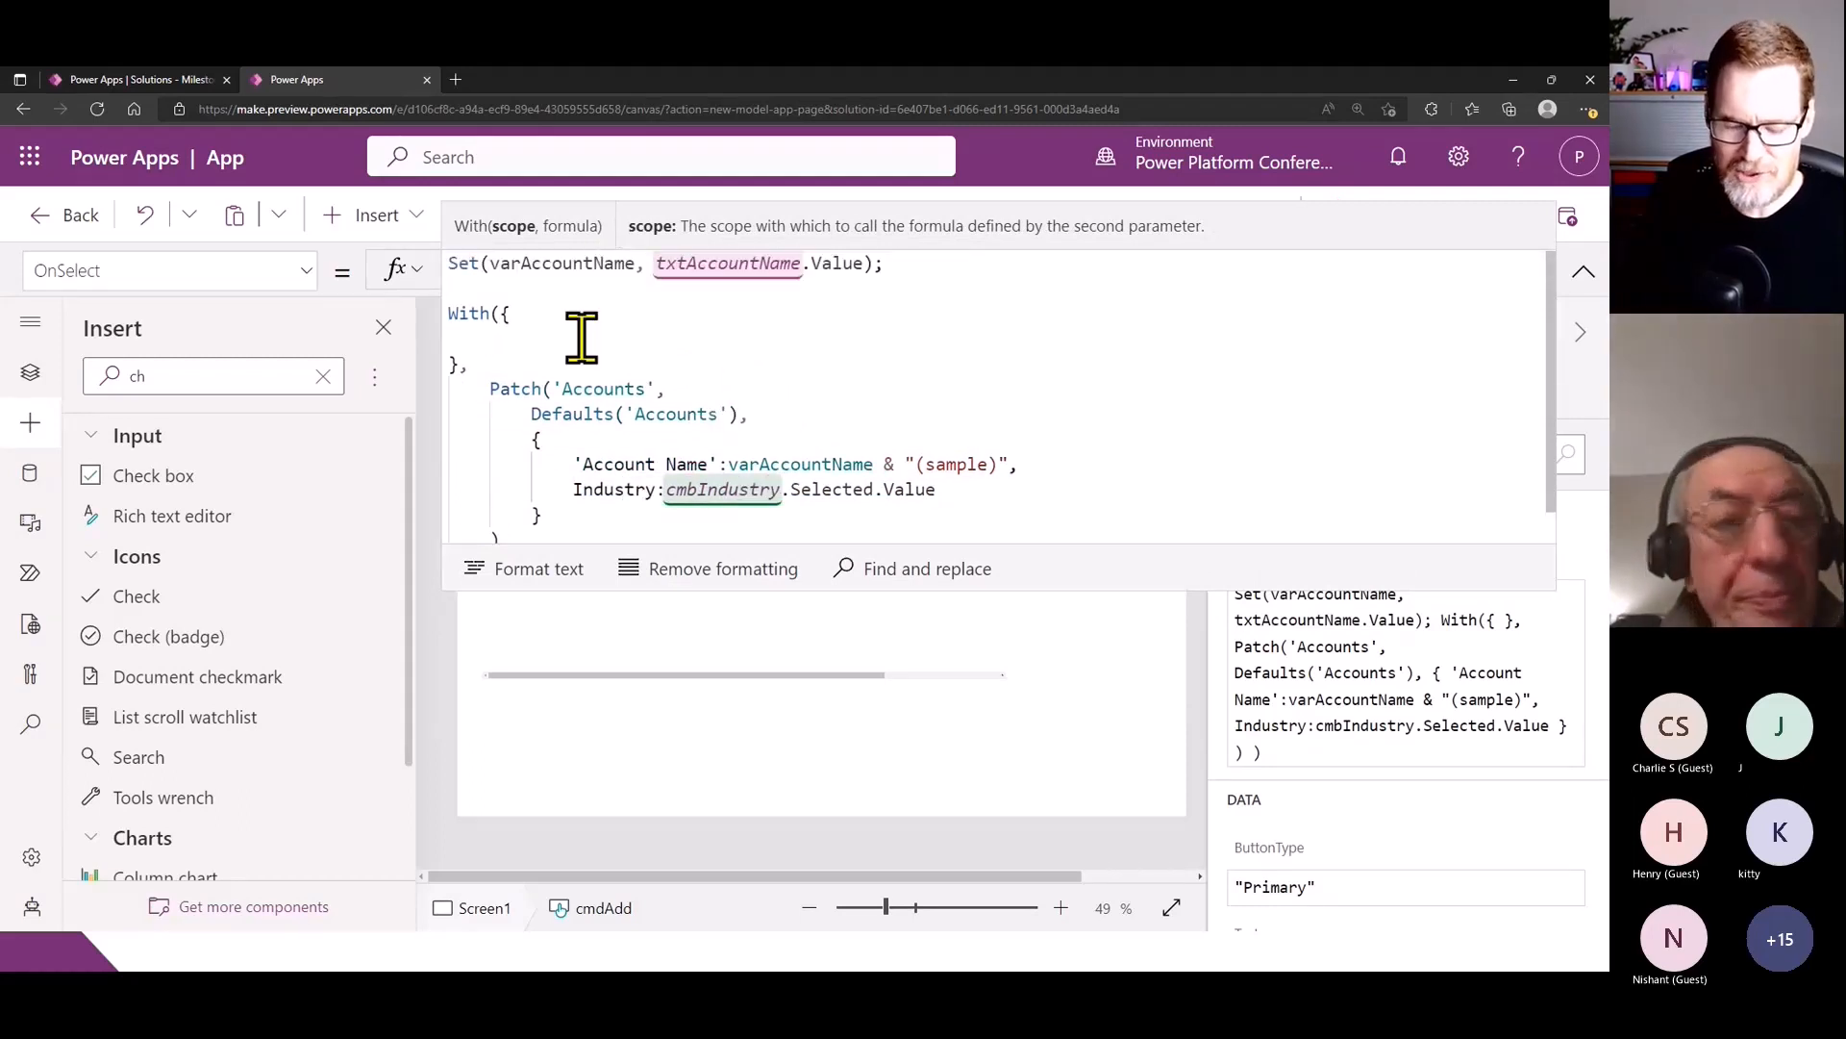
pyautogui.write('accountNameL')
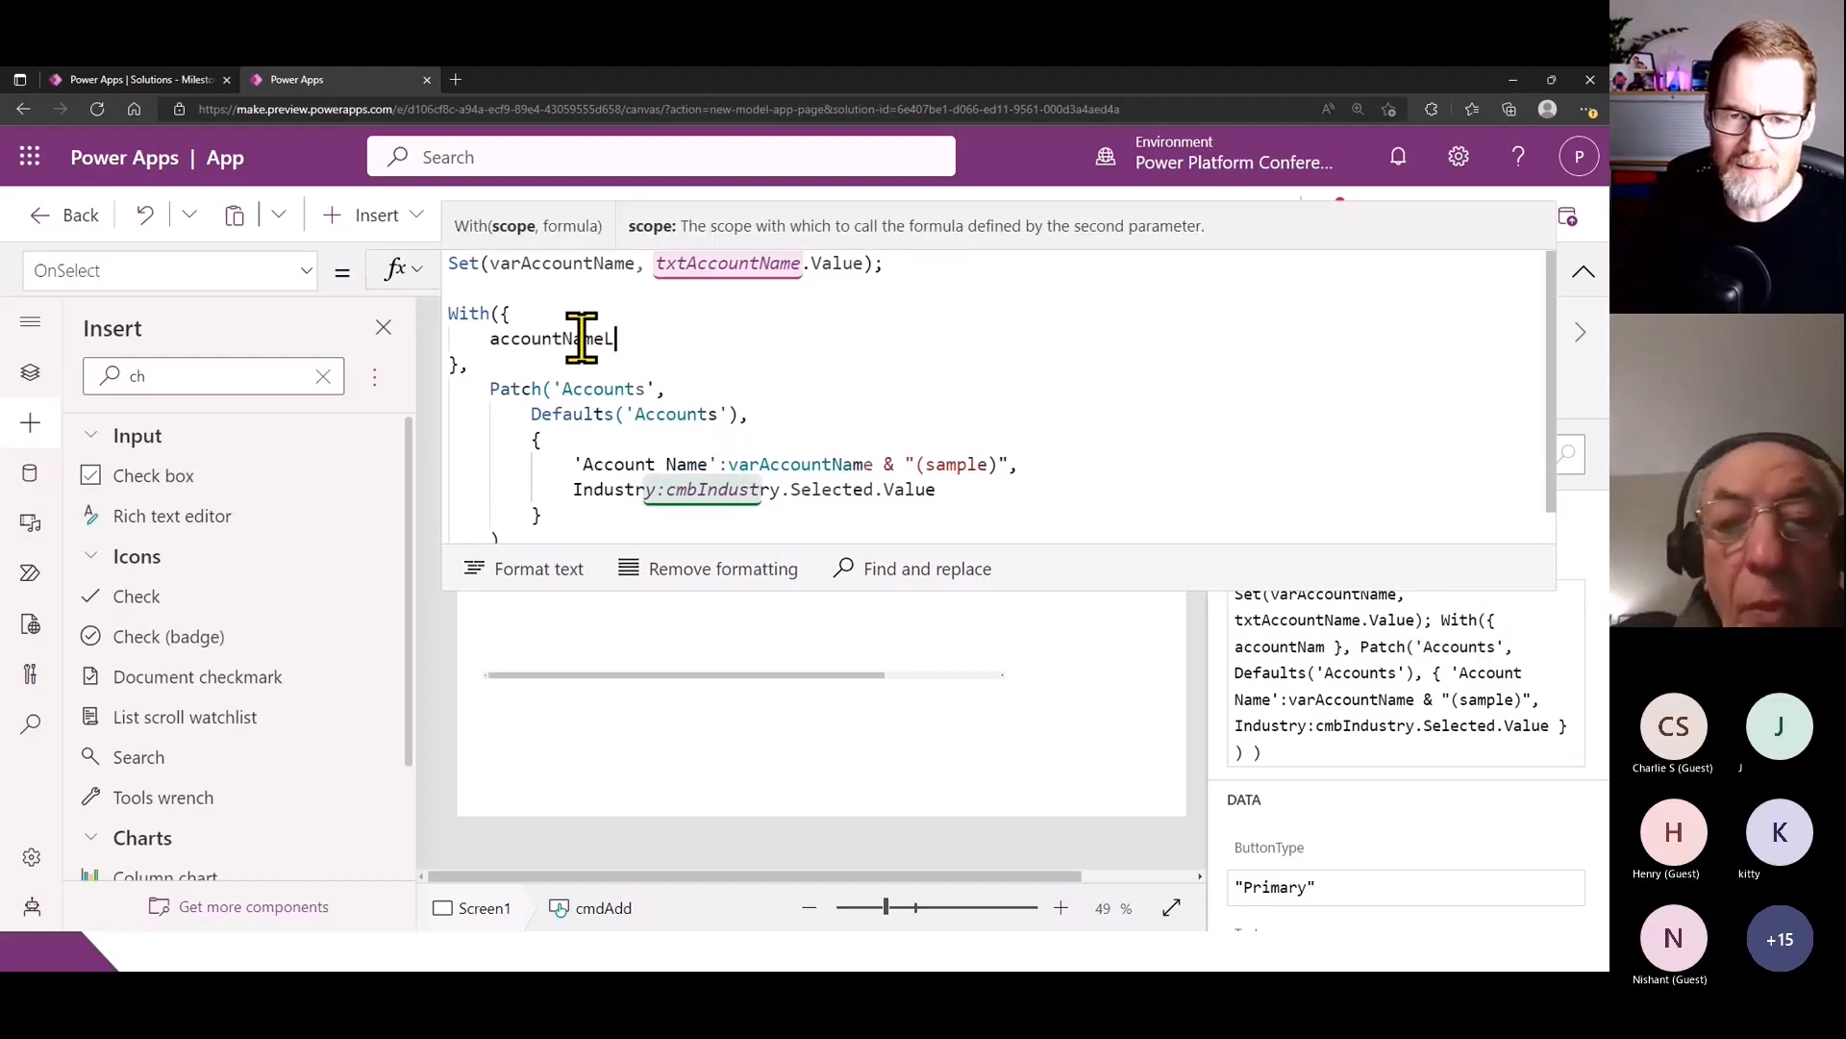
pyautogui.press('BackSpace')
pyautogui.write(':')
pyautogui.moveTo(654, 263)
pyautogui.mouseDown()
pyautogui.moveTo(924, 263)
pyautogui.moveTo(854, 263)
pyautogui.mouseUp()
pyautogui.hotkey('ctrl', 'c')
pyautogui.press('Down')
pyautogui.press('Down')
pyautogui.hotkey('ctrl', 'v')
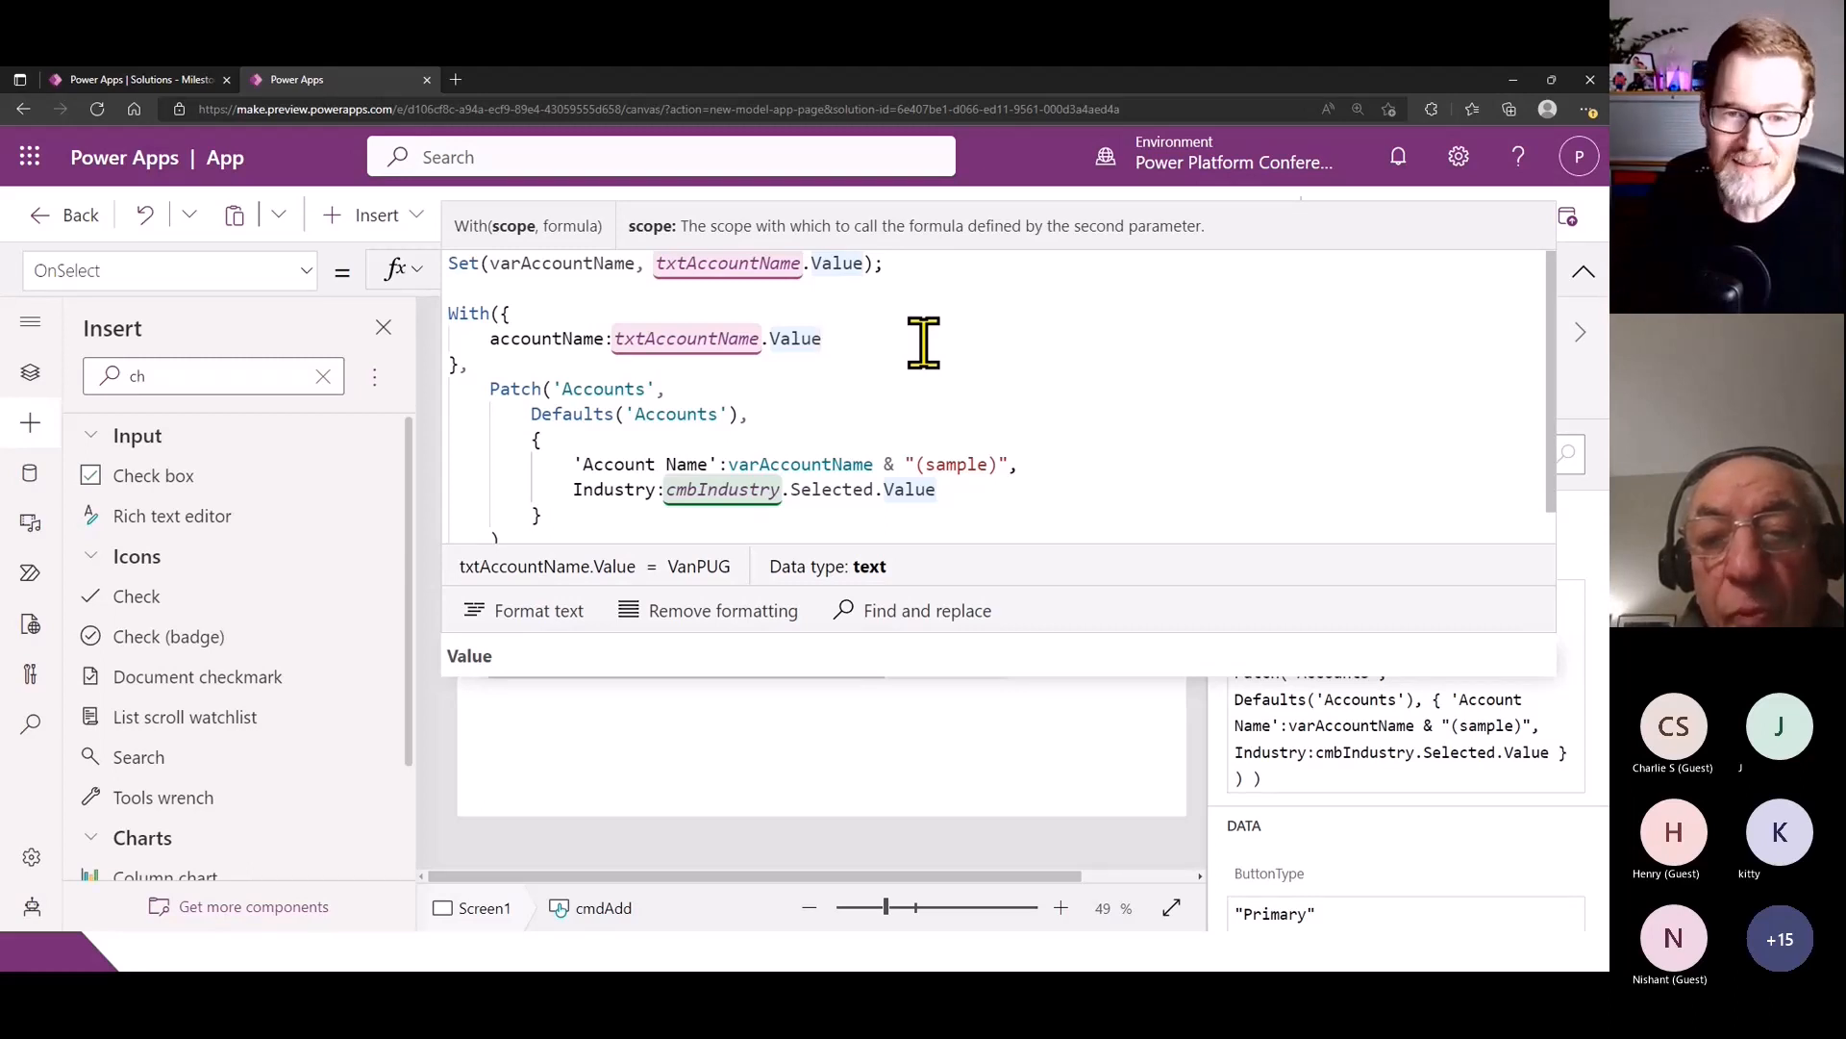
pyautogui.scroll(-1, 629, 402)
pyautogui.scroll(1, 494, 309)
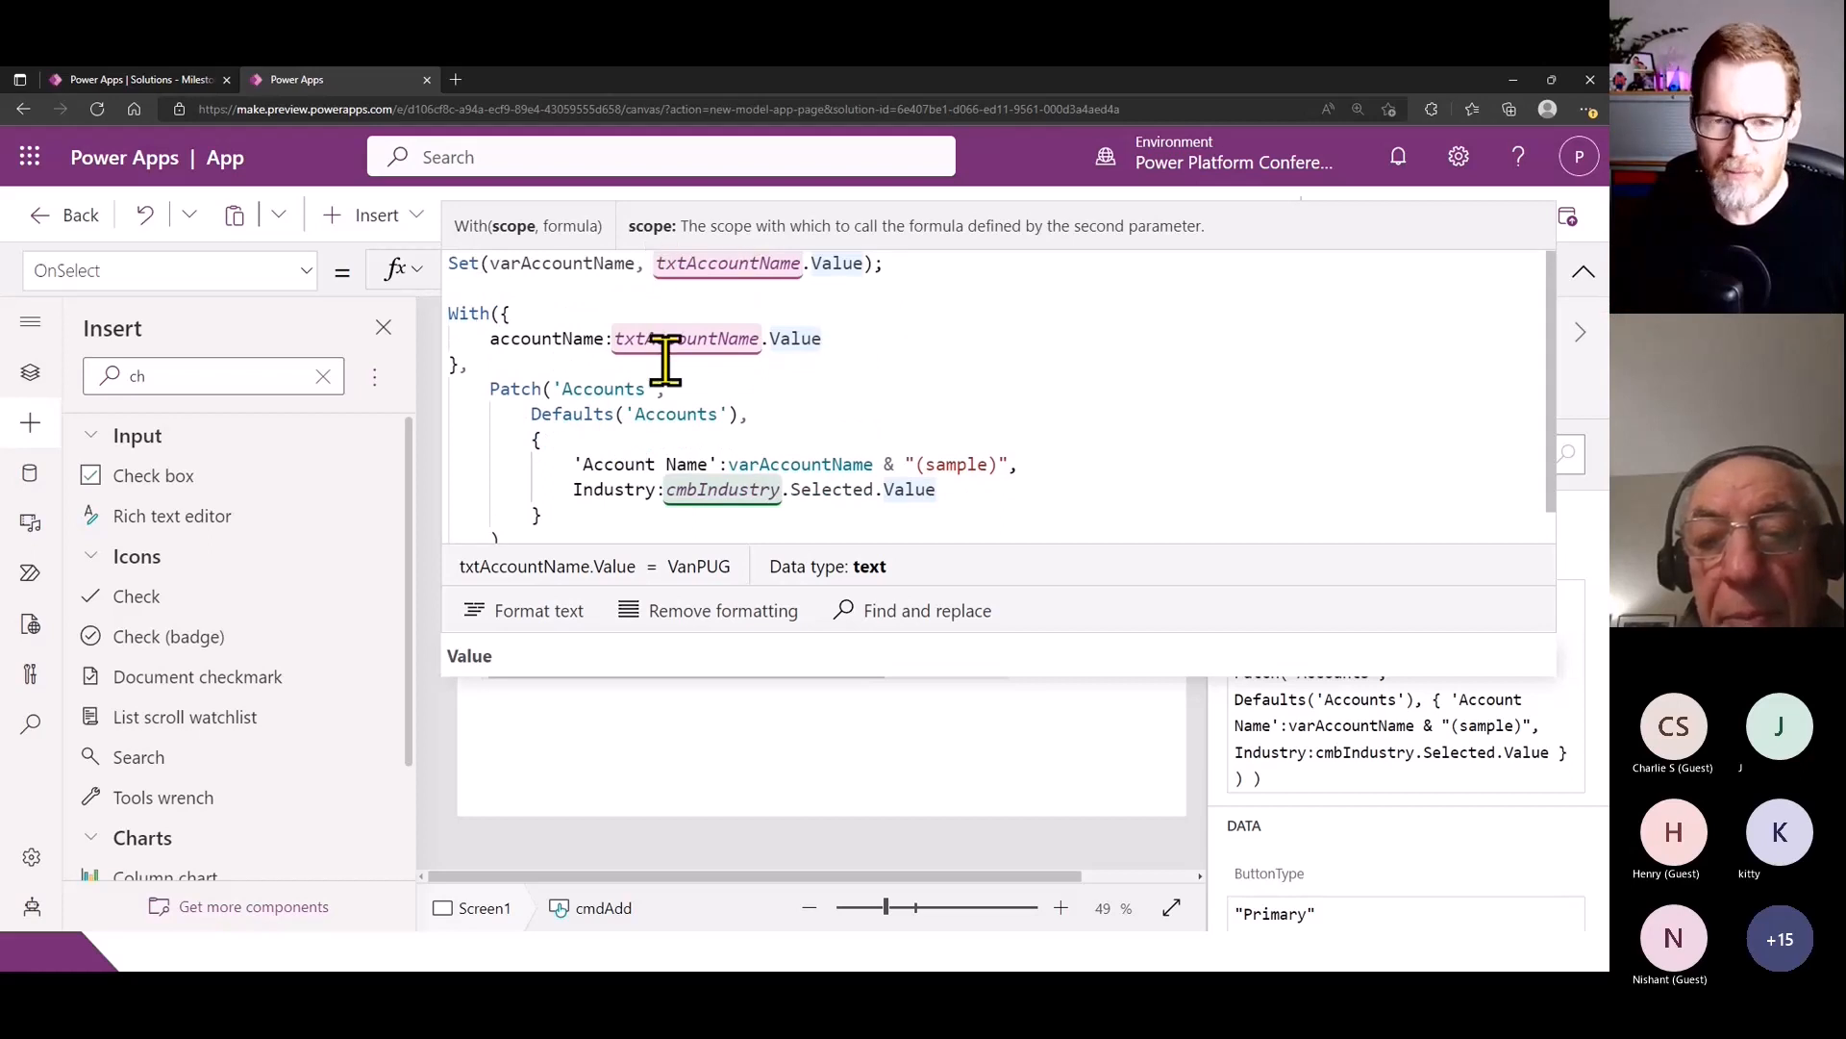
# - Replace varAccountName in the Patch formula's Account Name line with accountName from the With scope, keeping the "(sample)" suffix
pyautogui.click(510, 344)
pyautogui.doubleClick(509, 344)
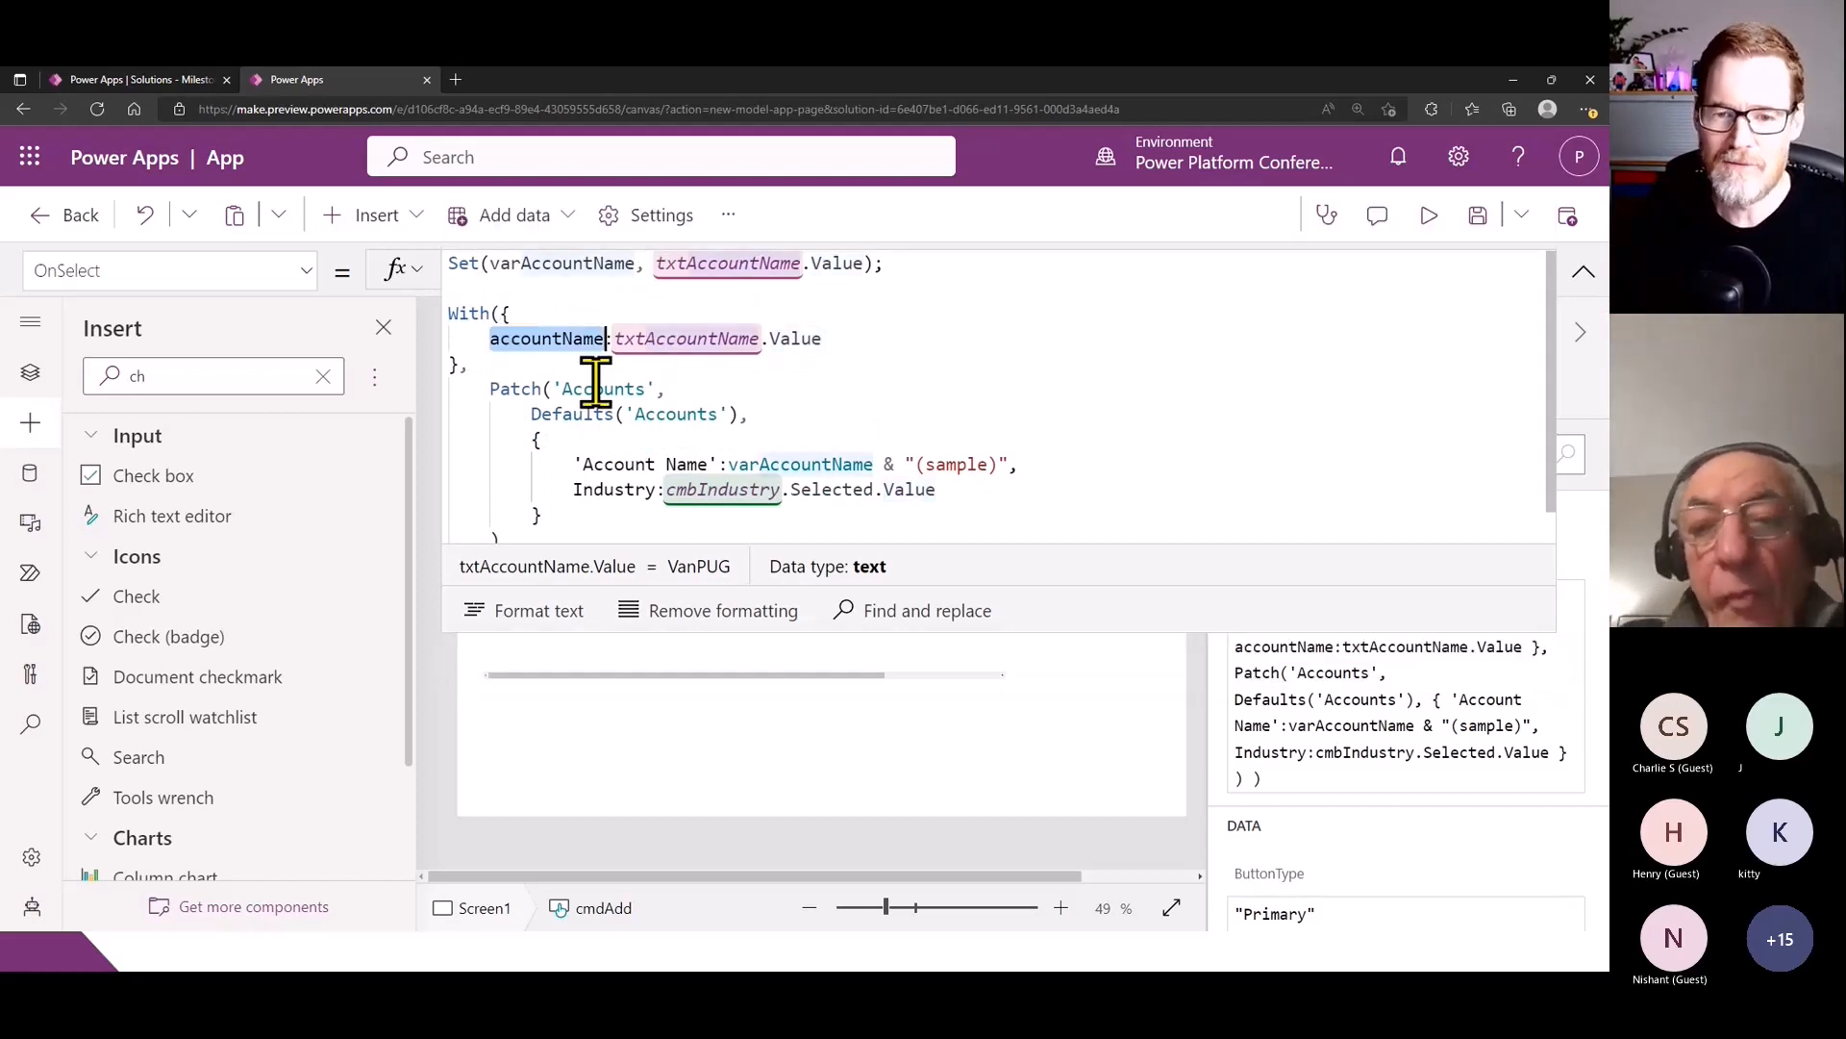
pyautogui.click(749, 481)
pyautogui.doubleClick(770, 465)
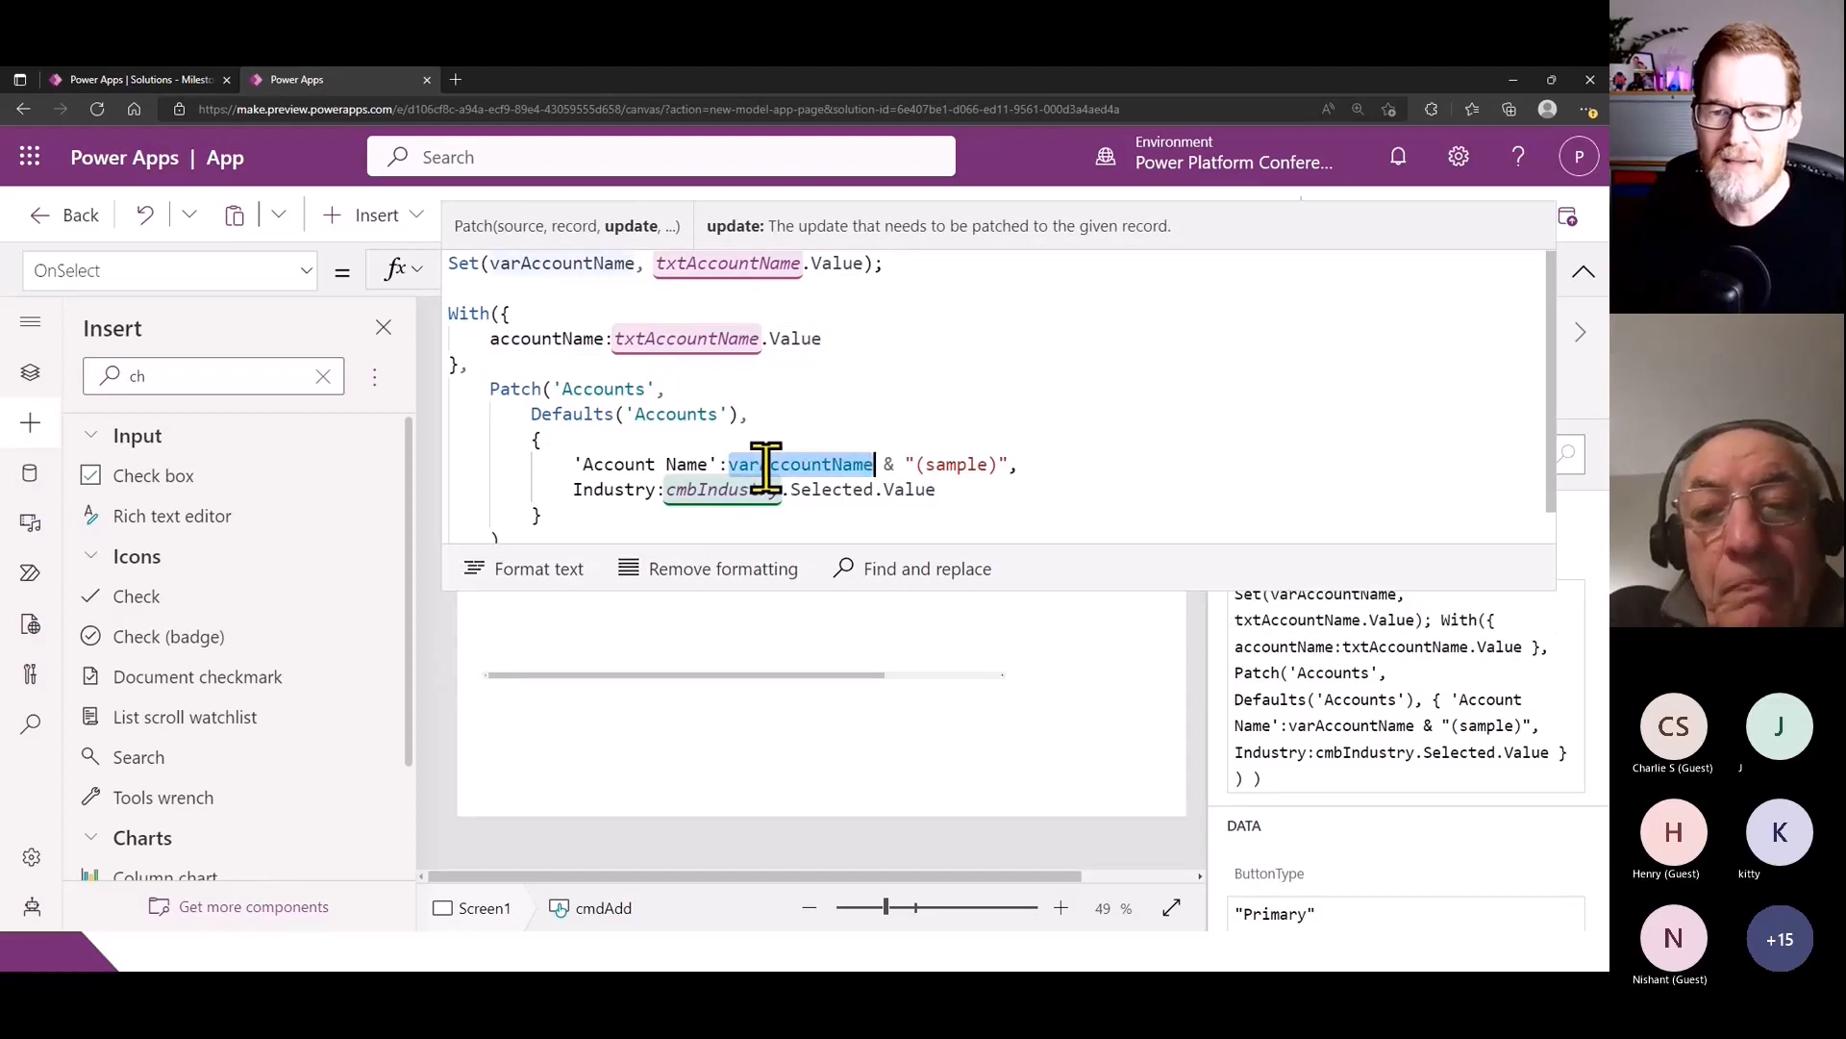
pyautogui.hotkey('ctrl', 'v')
pyautogui.click(898, 419)
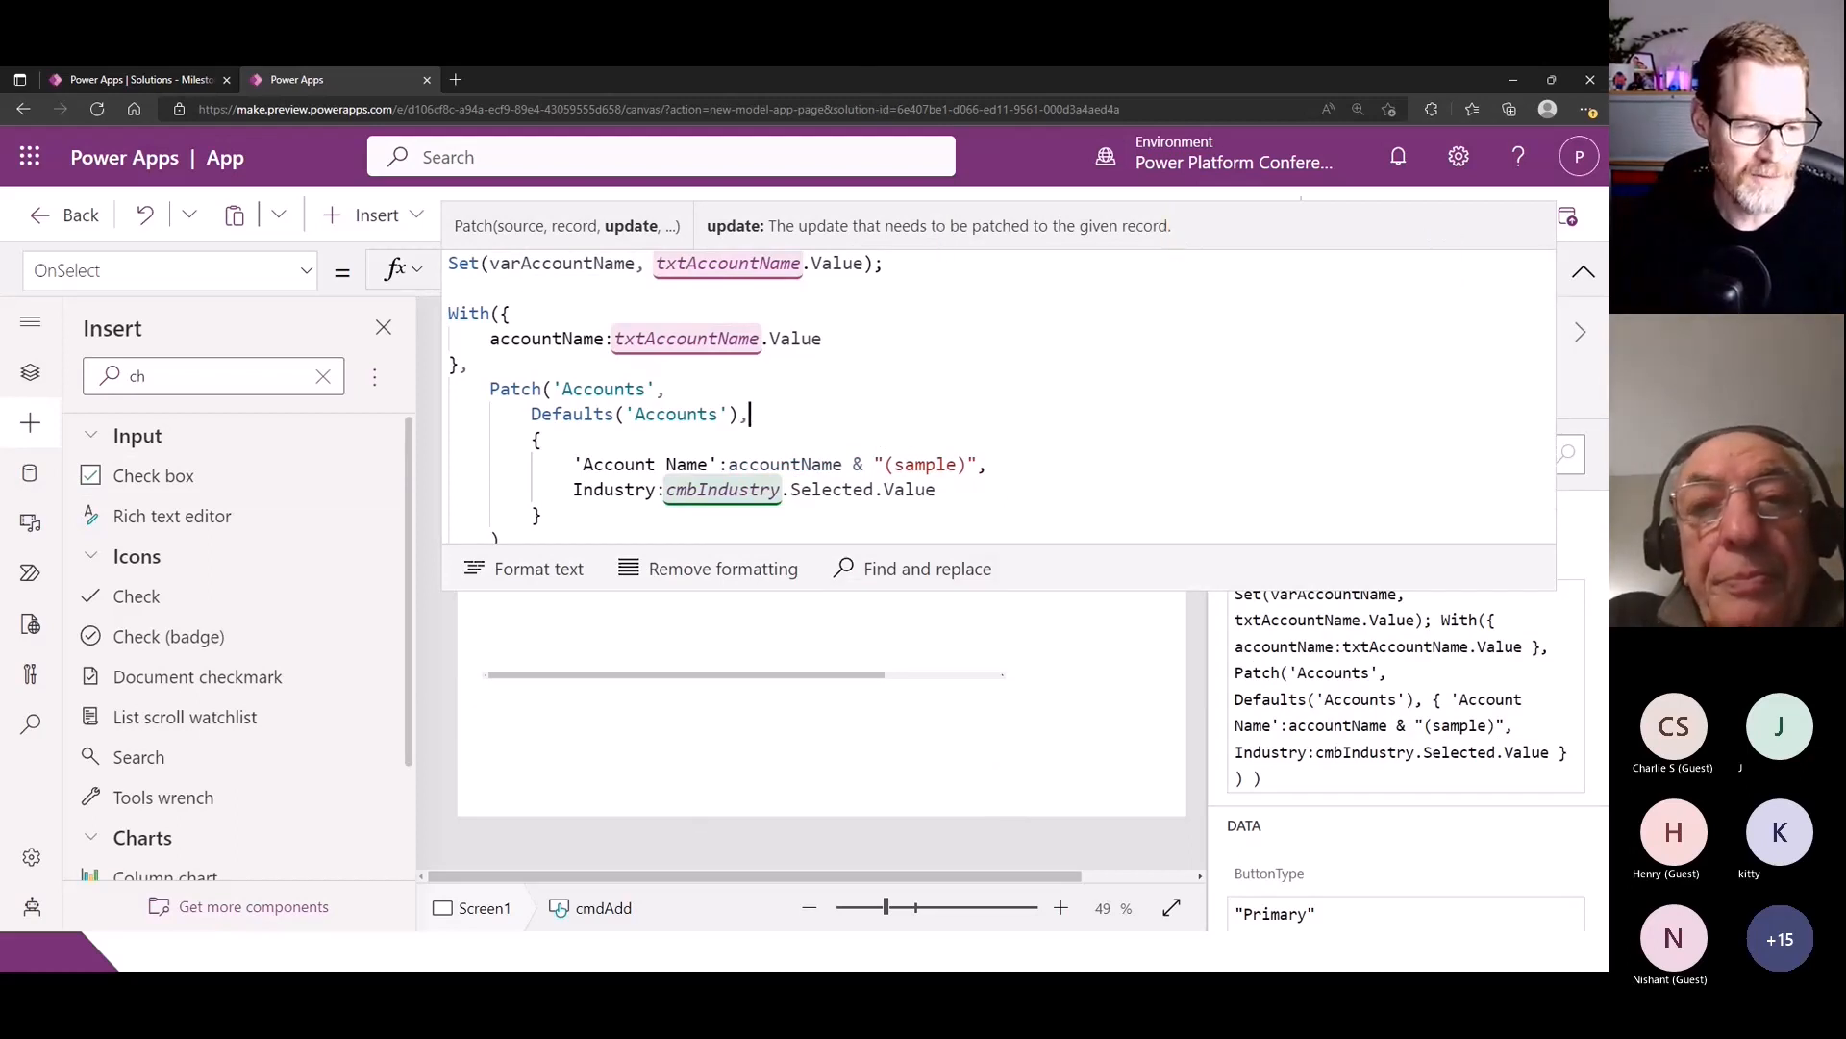
pyautogui.hotkey('alt', 'Tab')
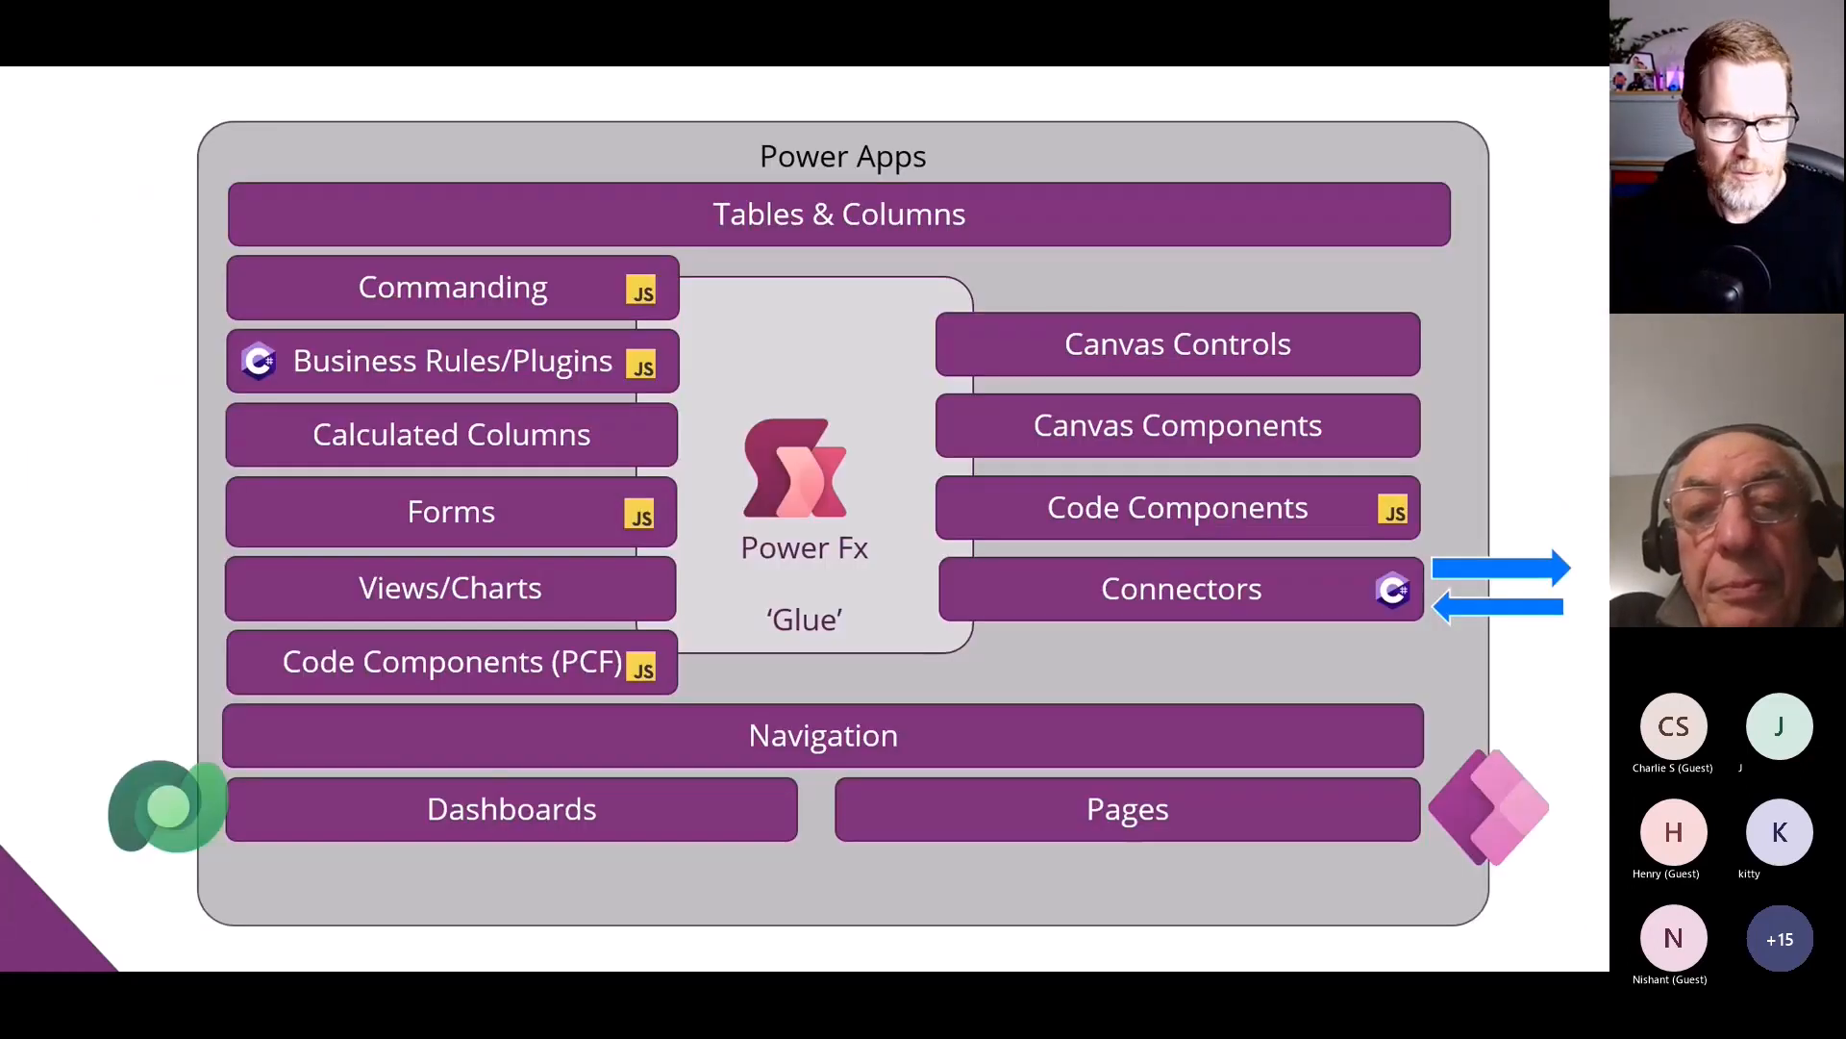
pyautogui.click(215, 741)
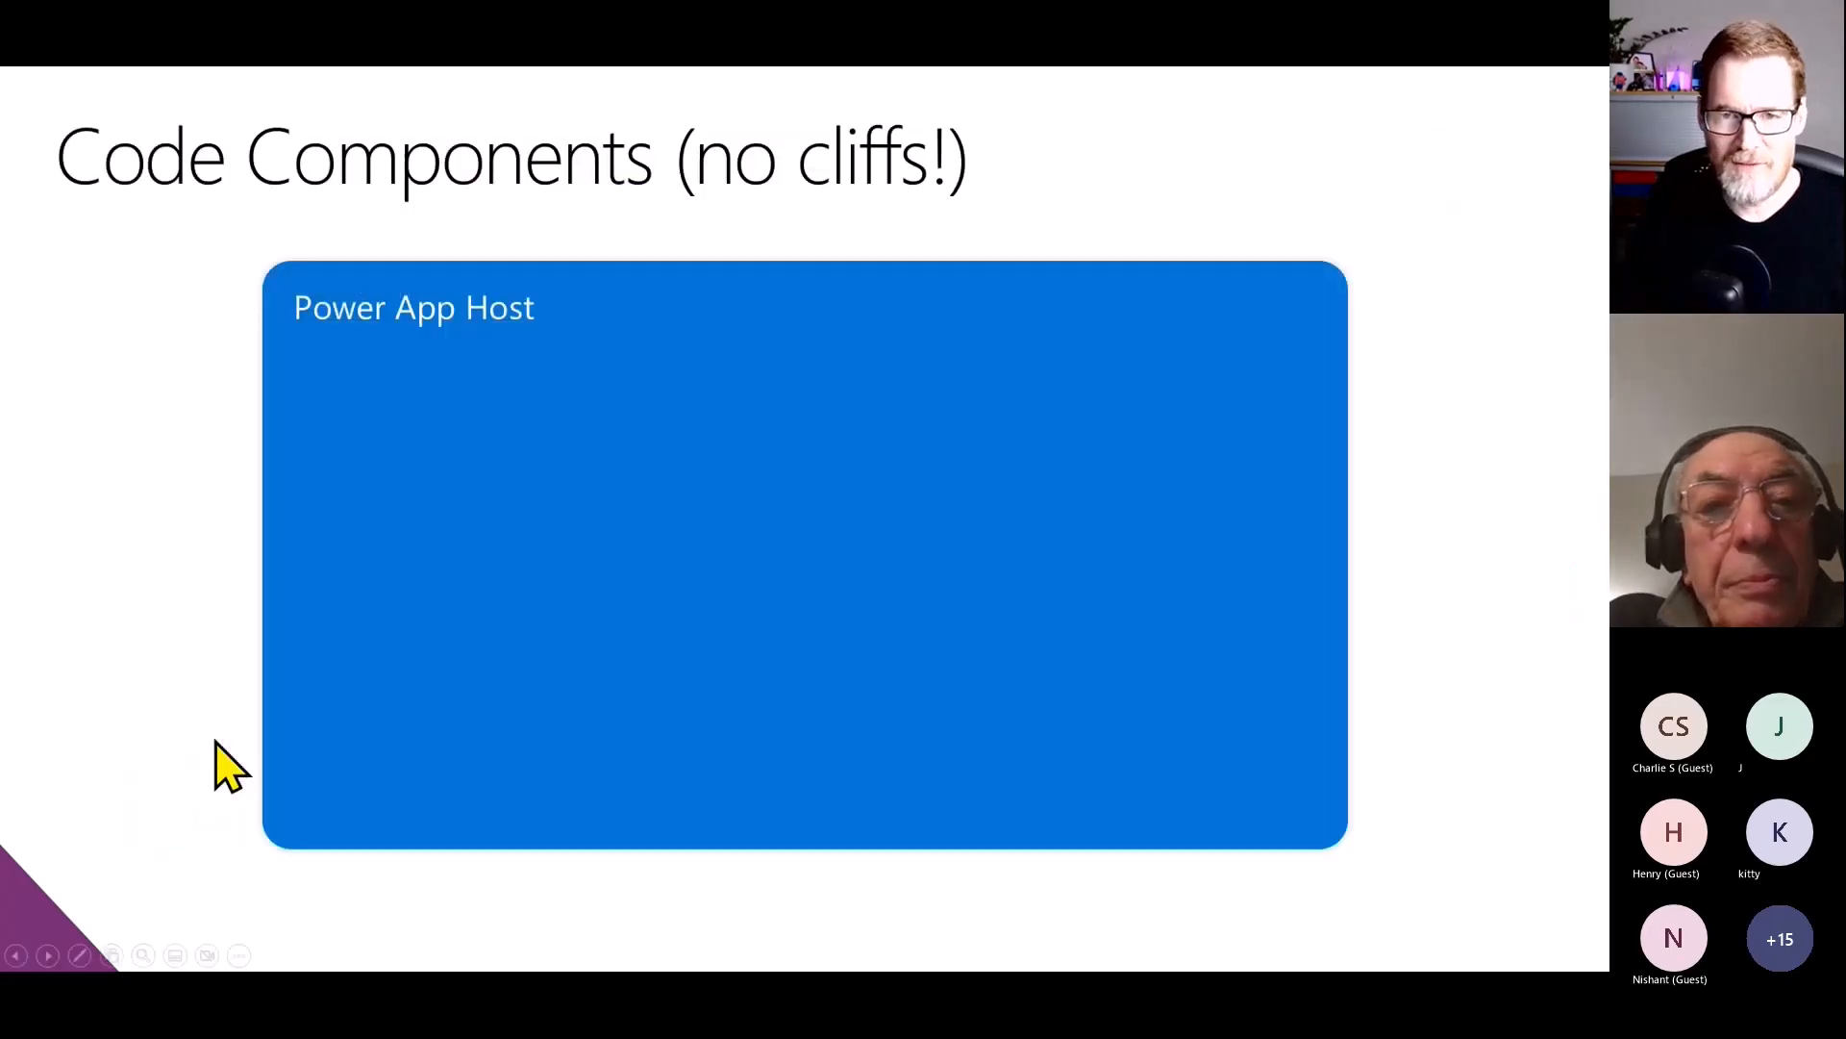
pyautogui.click(215, 741)
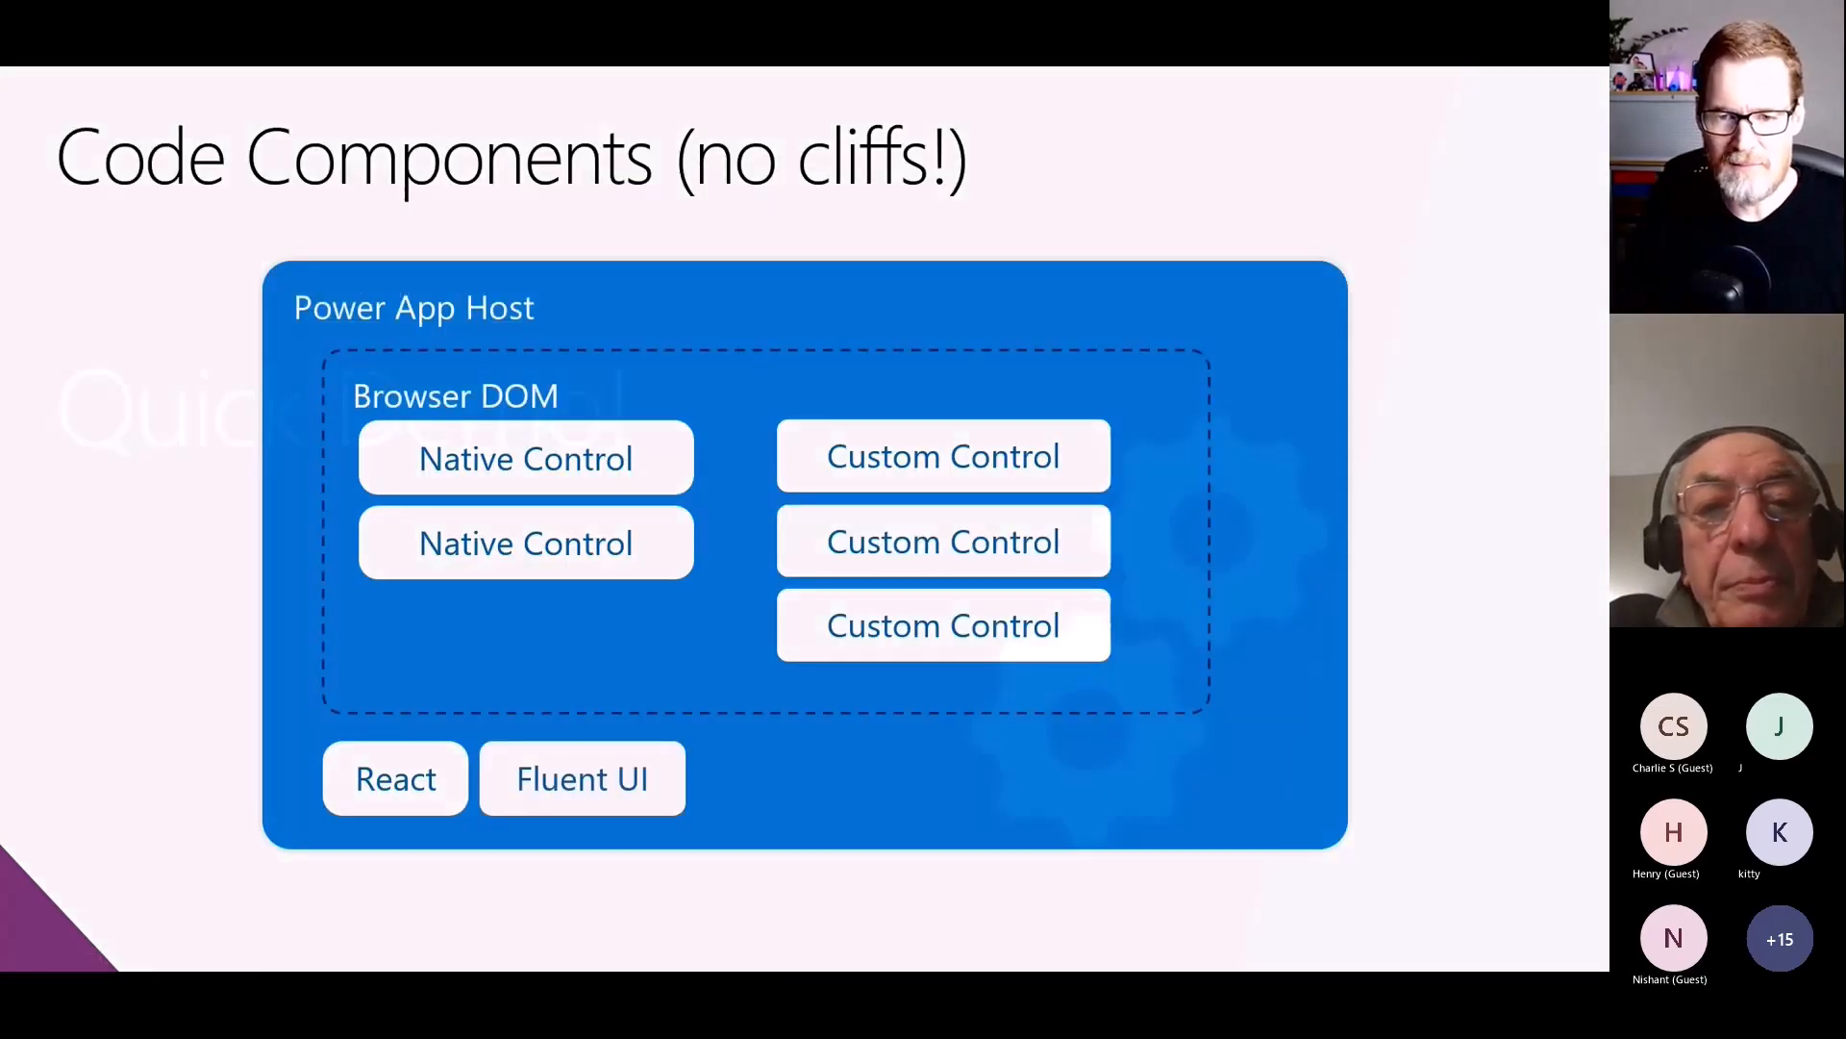
pyautogui.press('Right')
pyautogui.press('Right')
pyautogui.press('Right')
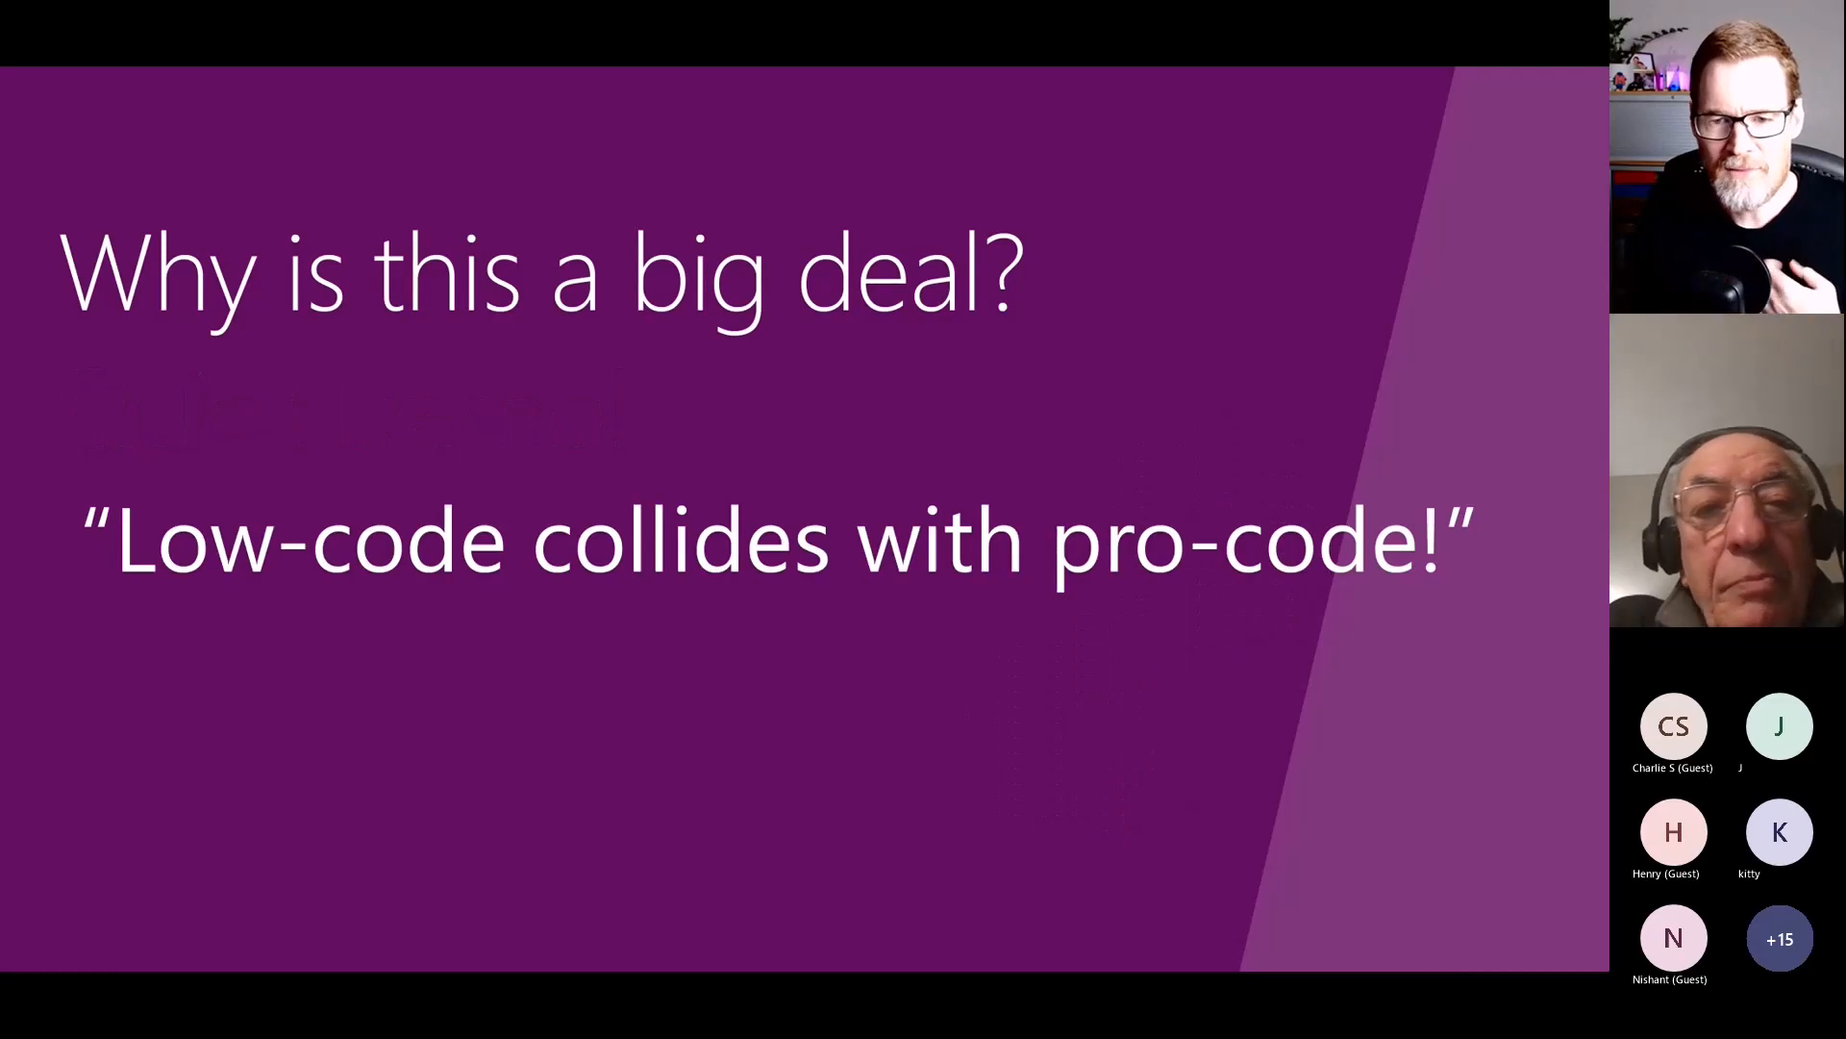
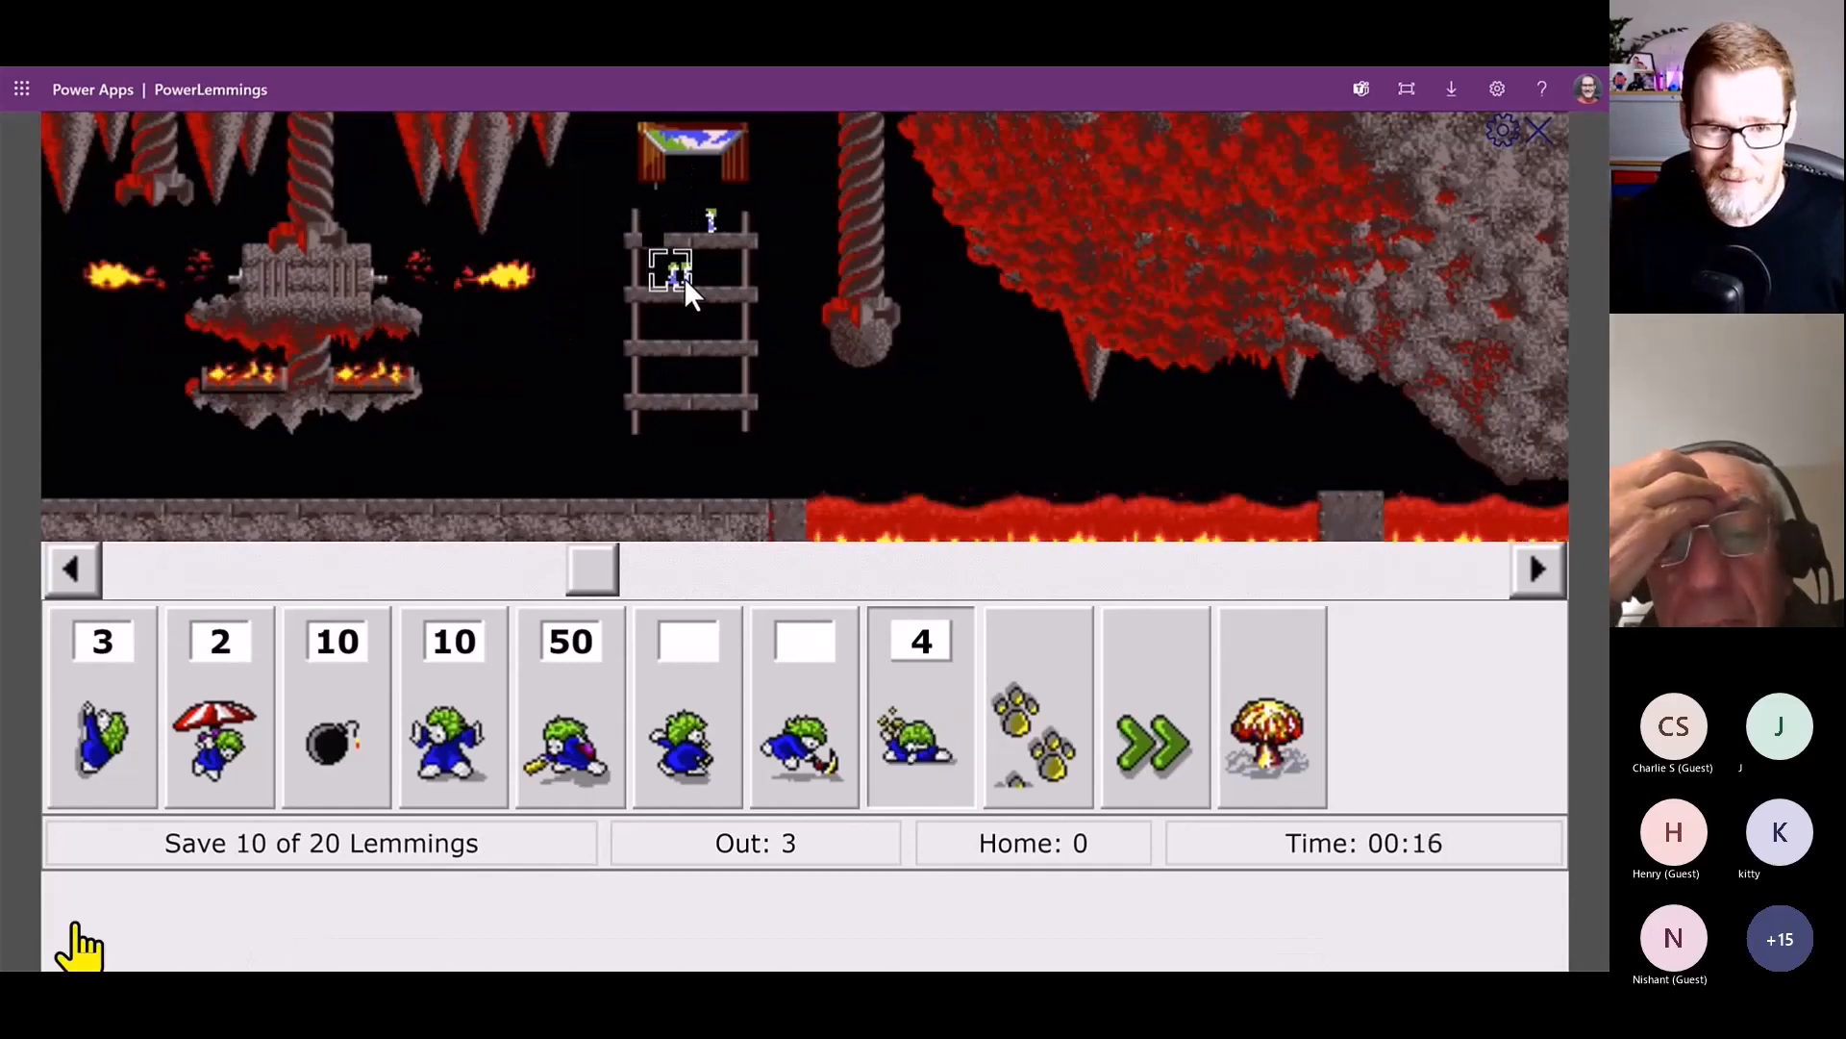
pyautogui.click(684, 277)
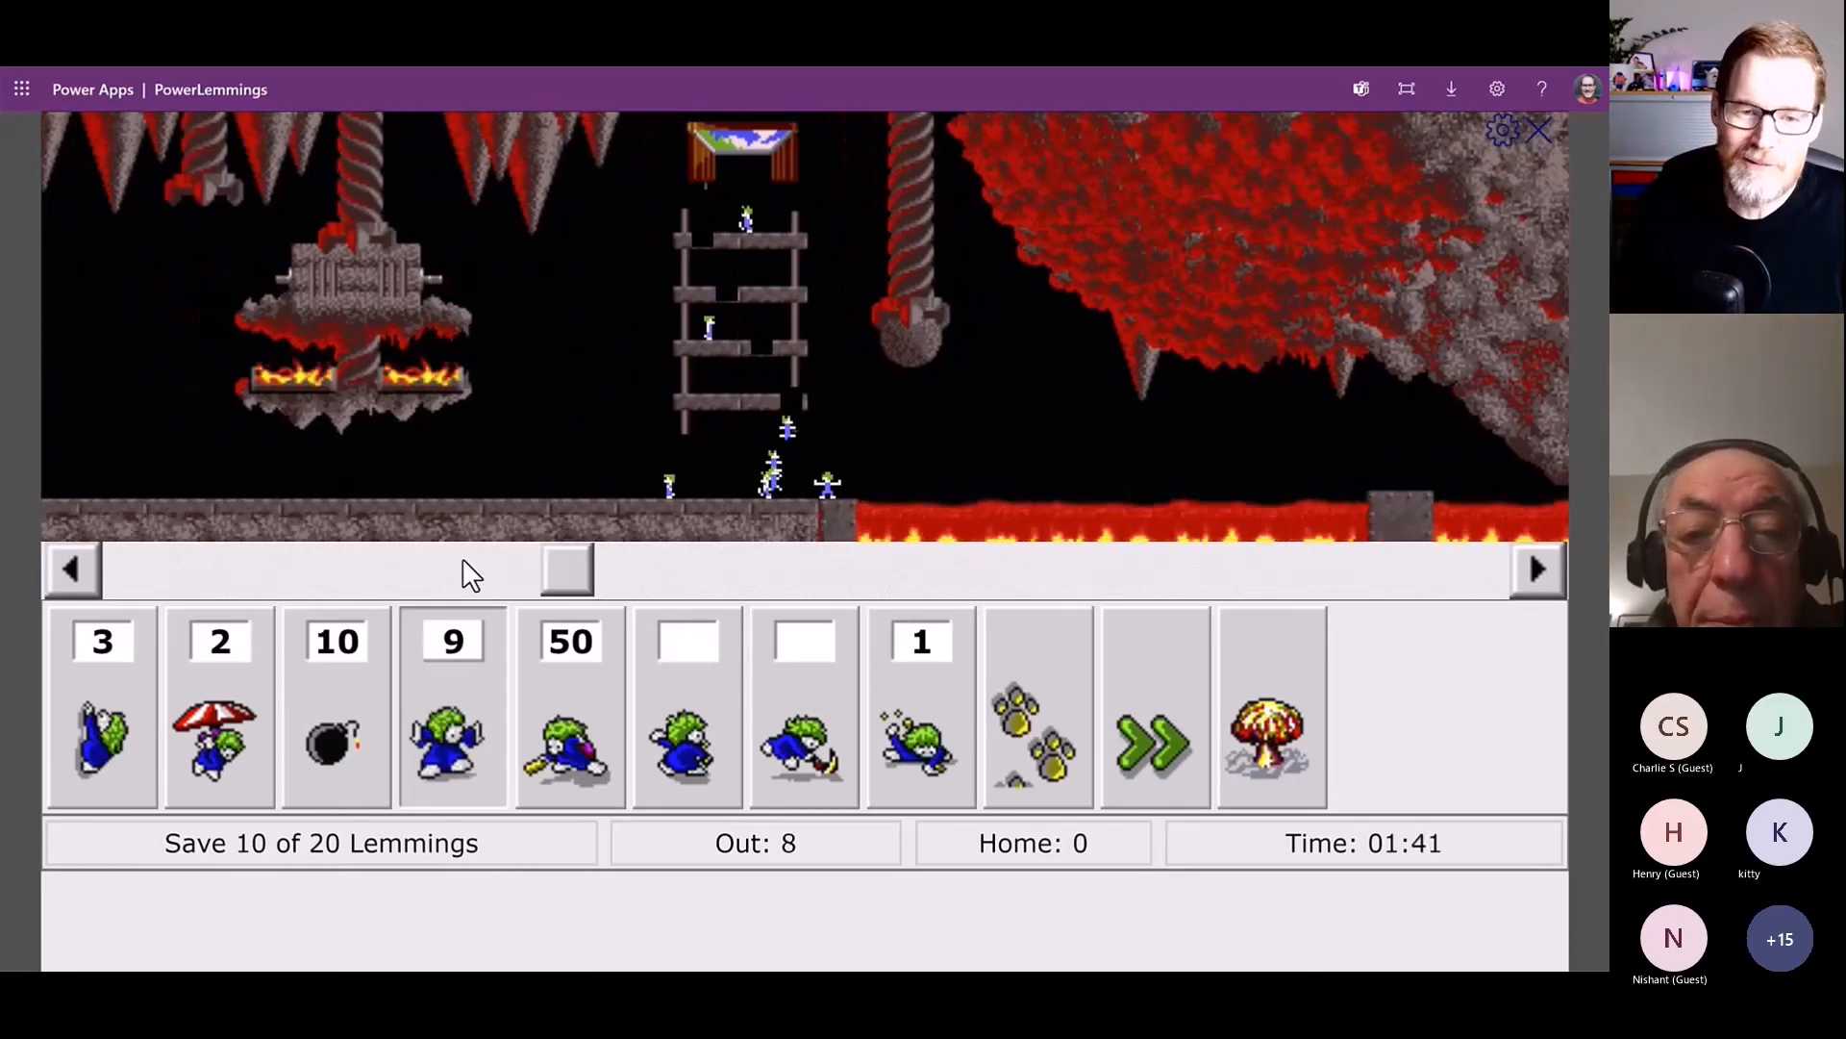
pyautogui.click(552, 752)
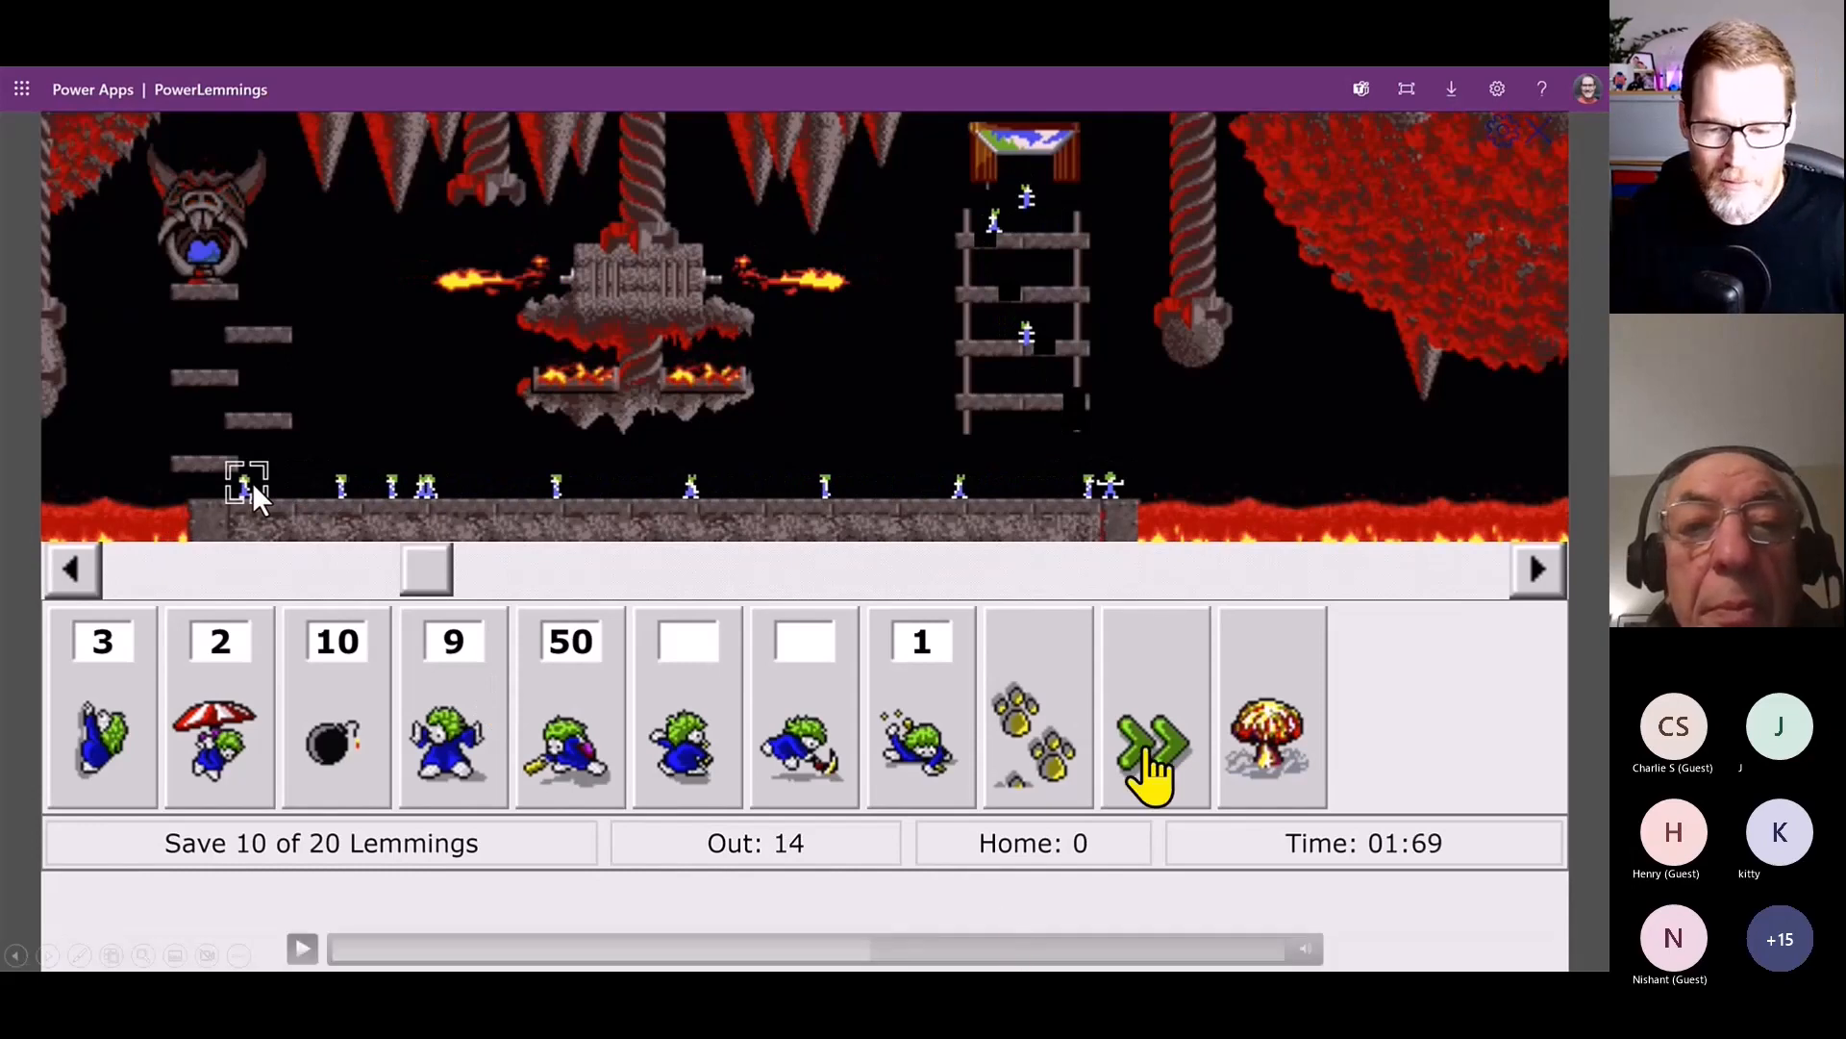
pyautogui.click(252, 482)
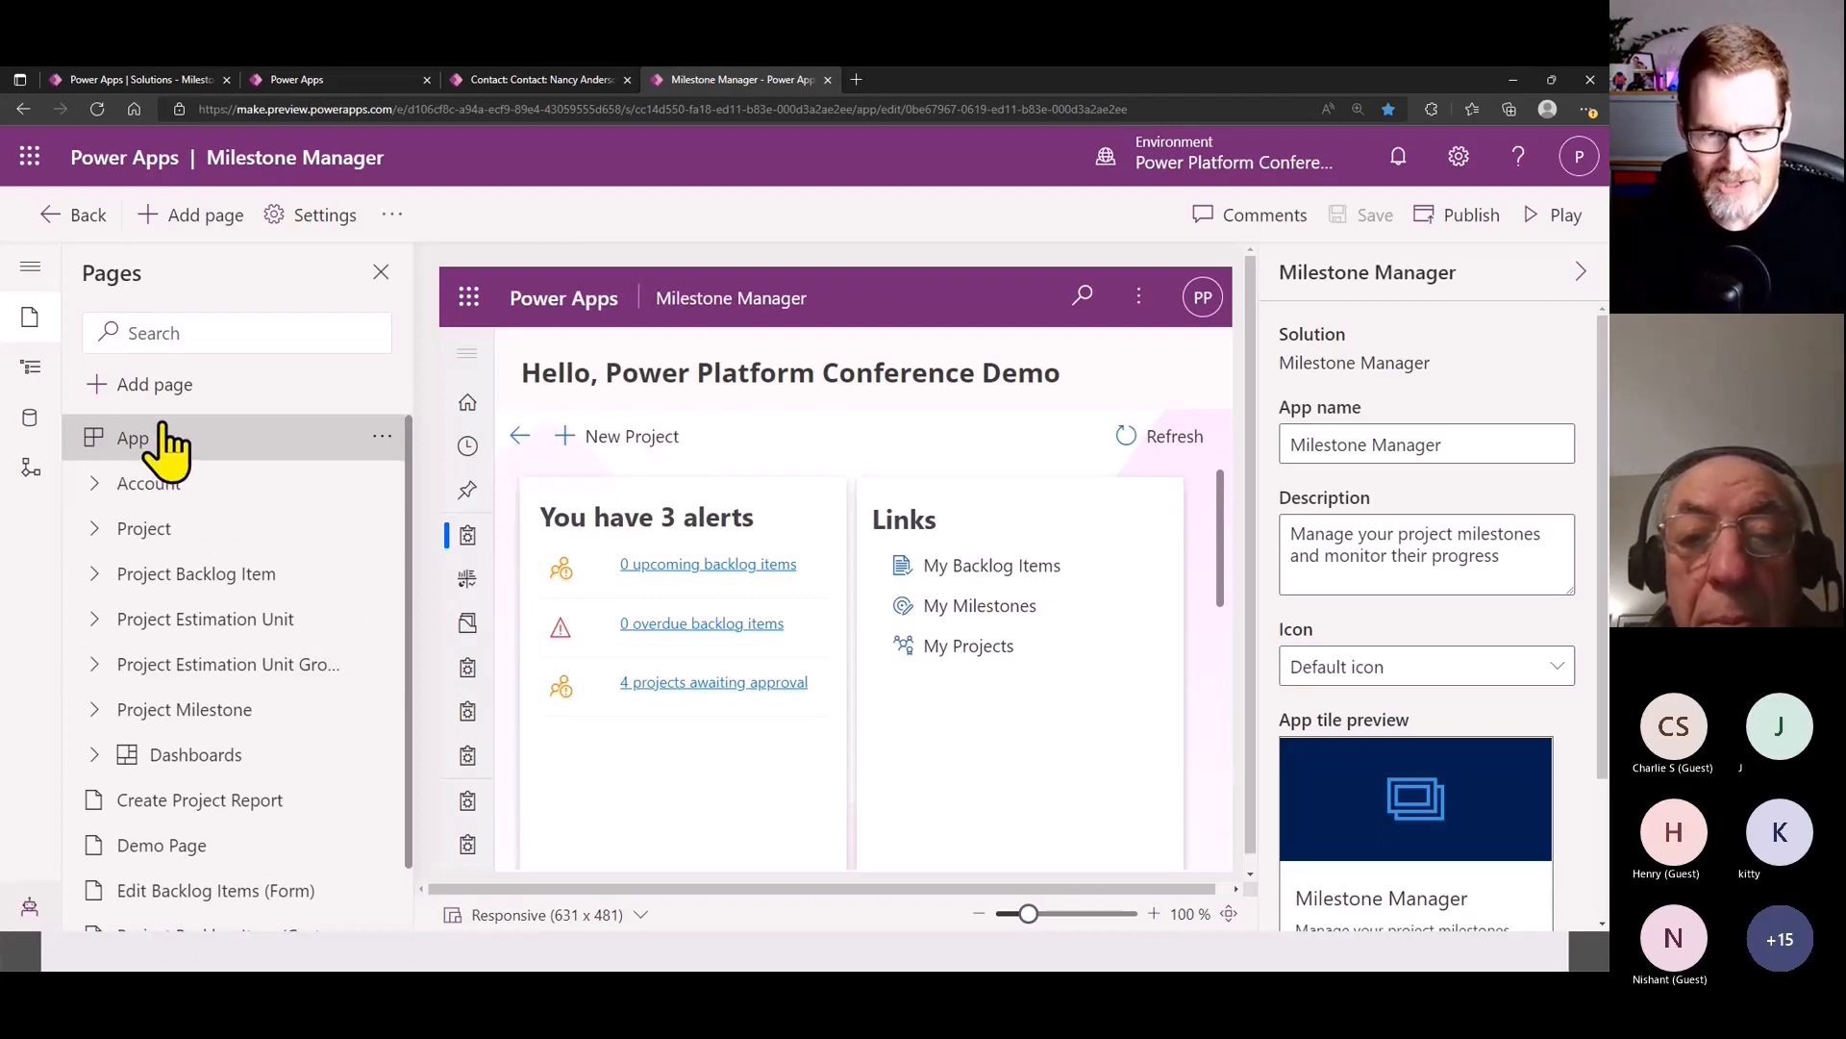
# - Examine the Account table's form and view pages and the Projects navigation group in the Milestone Manager app
pyautogui.click(169, 485)
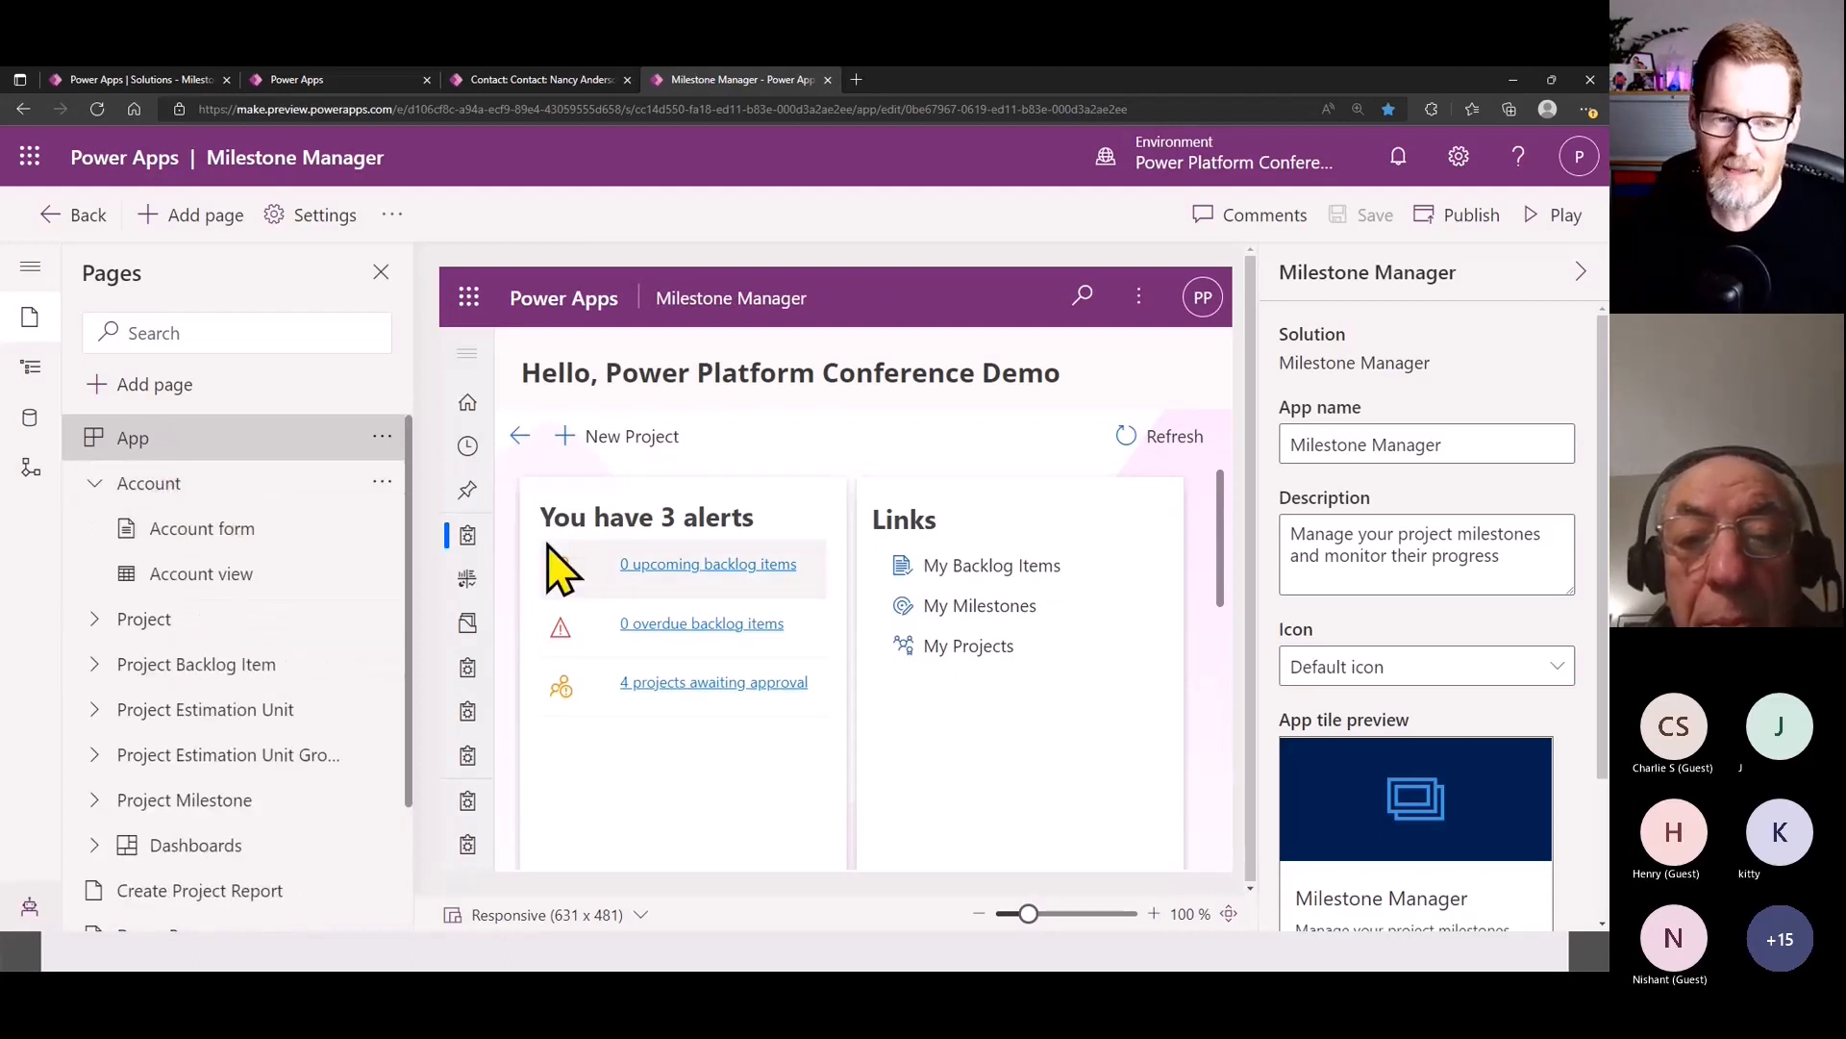
pyautogui.click(30, 366)
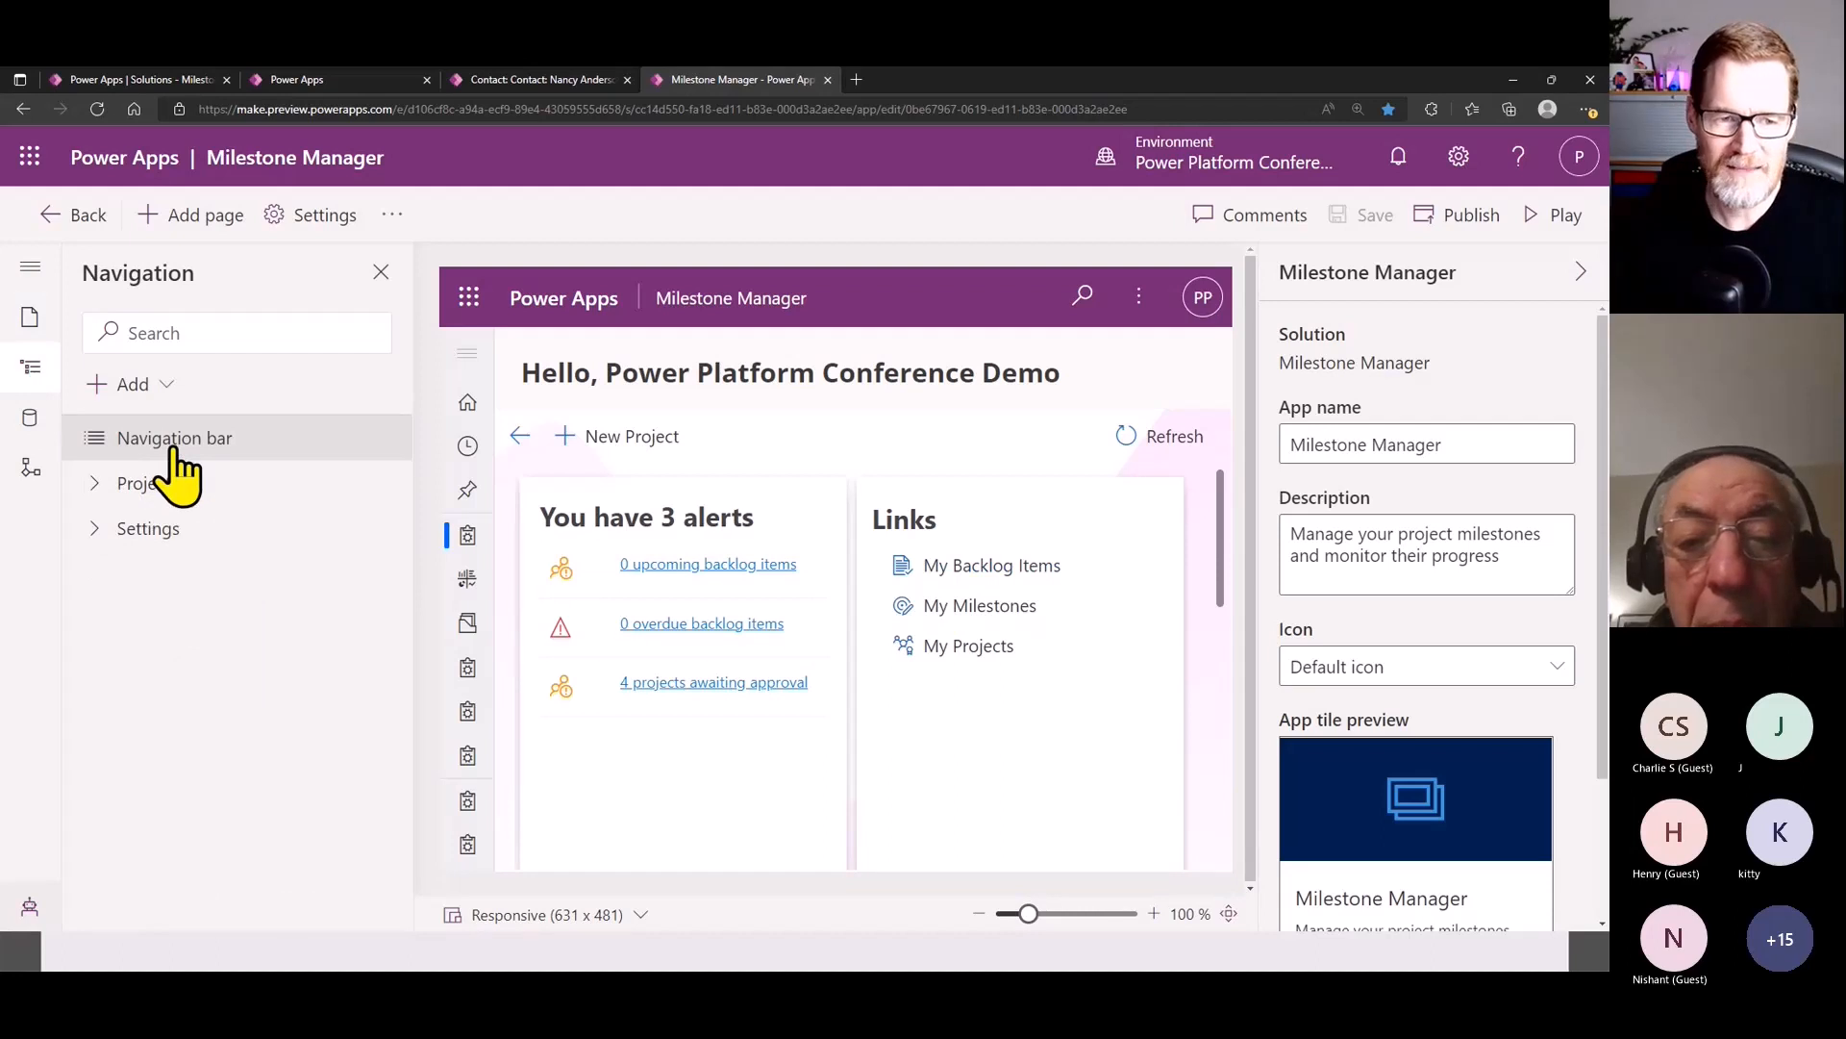
pyautogui.click(177, 484)
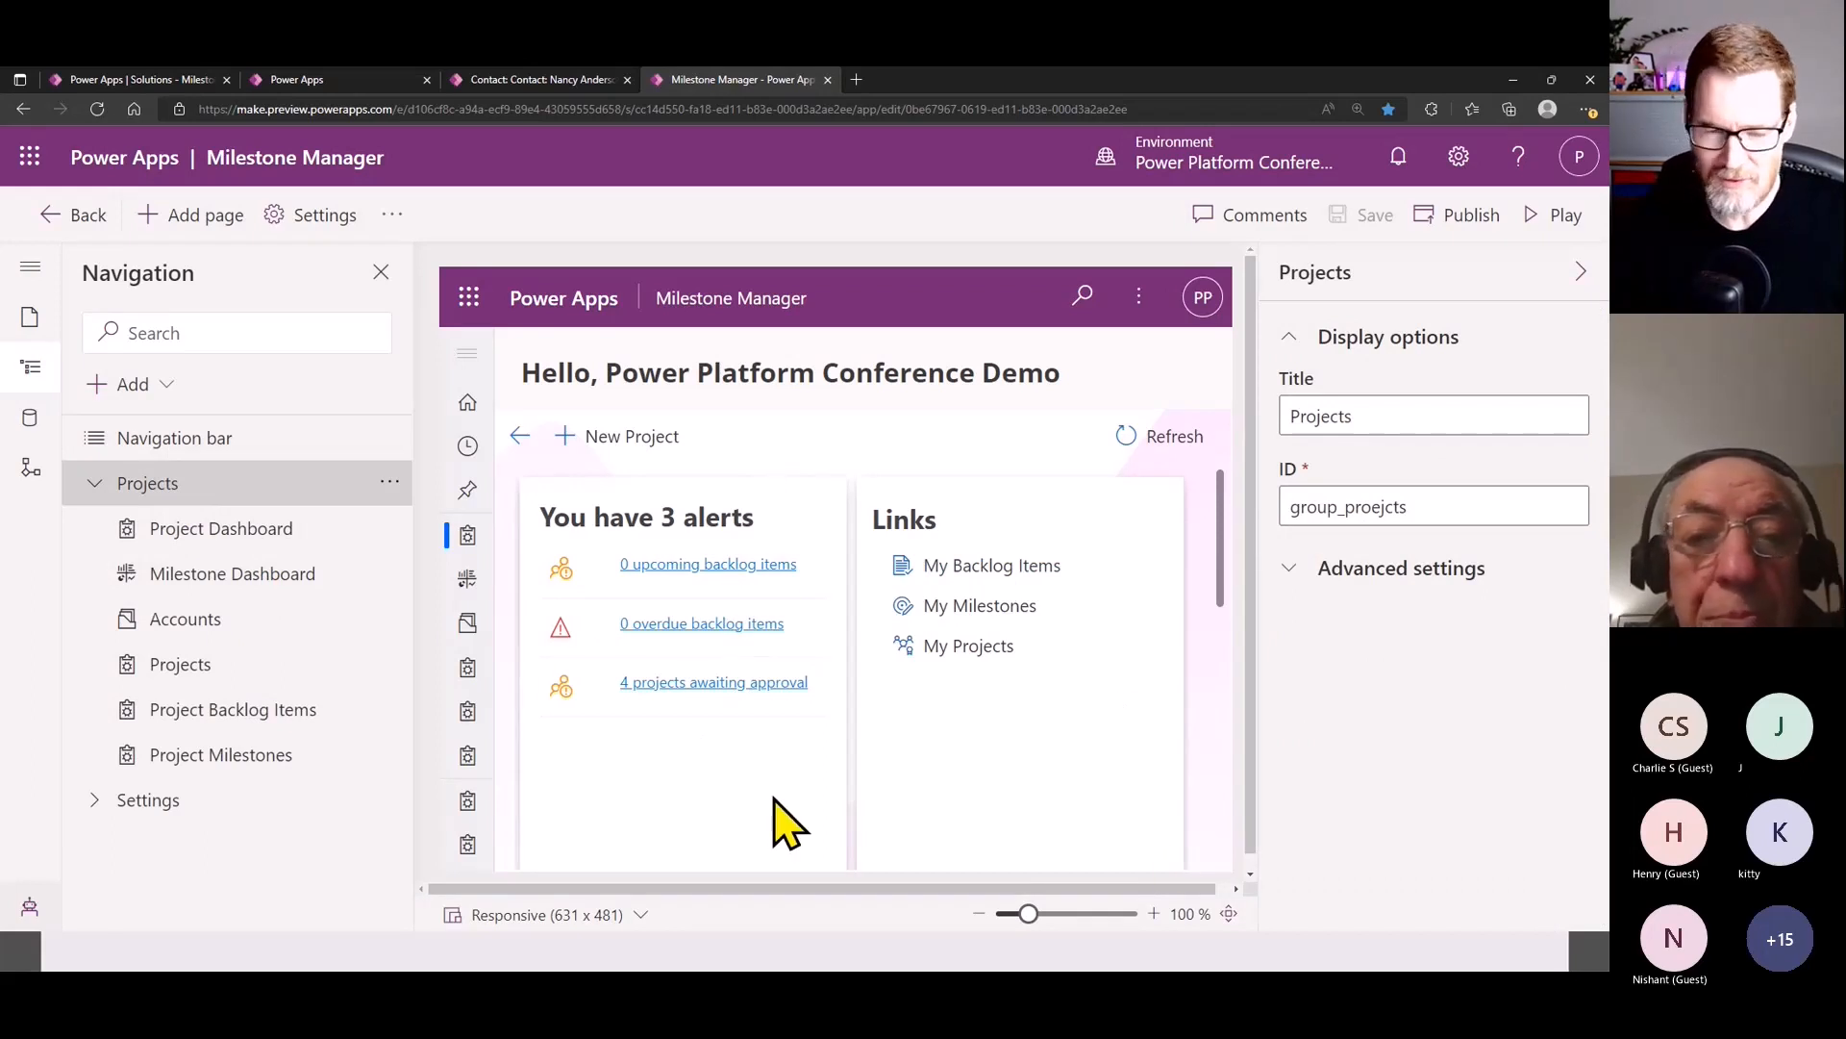
pyautogui.click(30, 317)
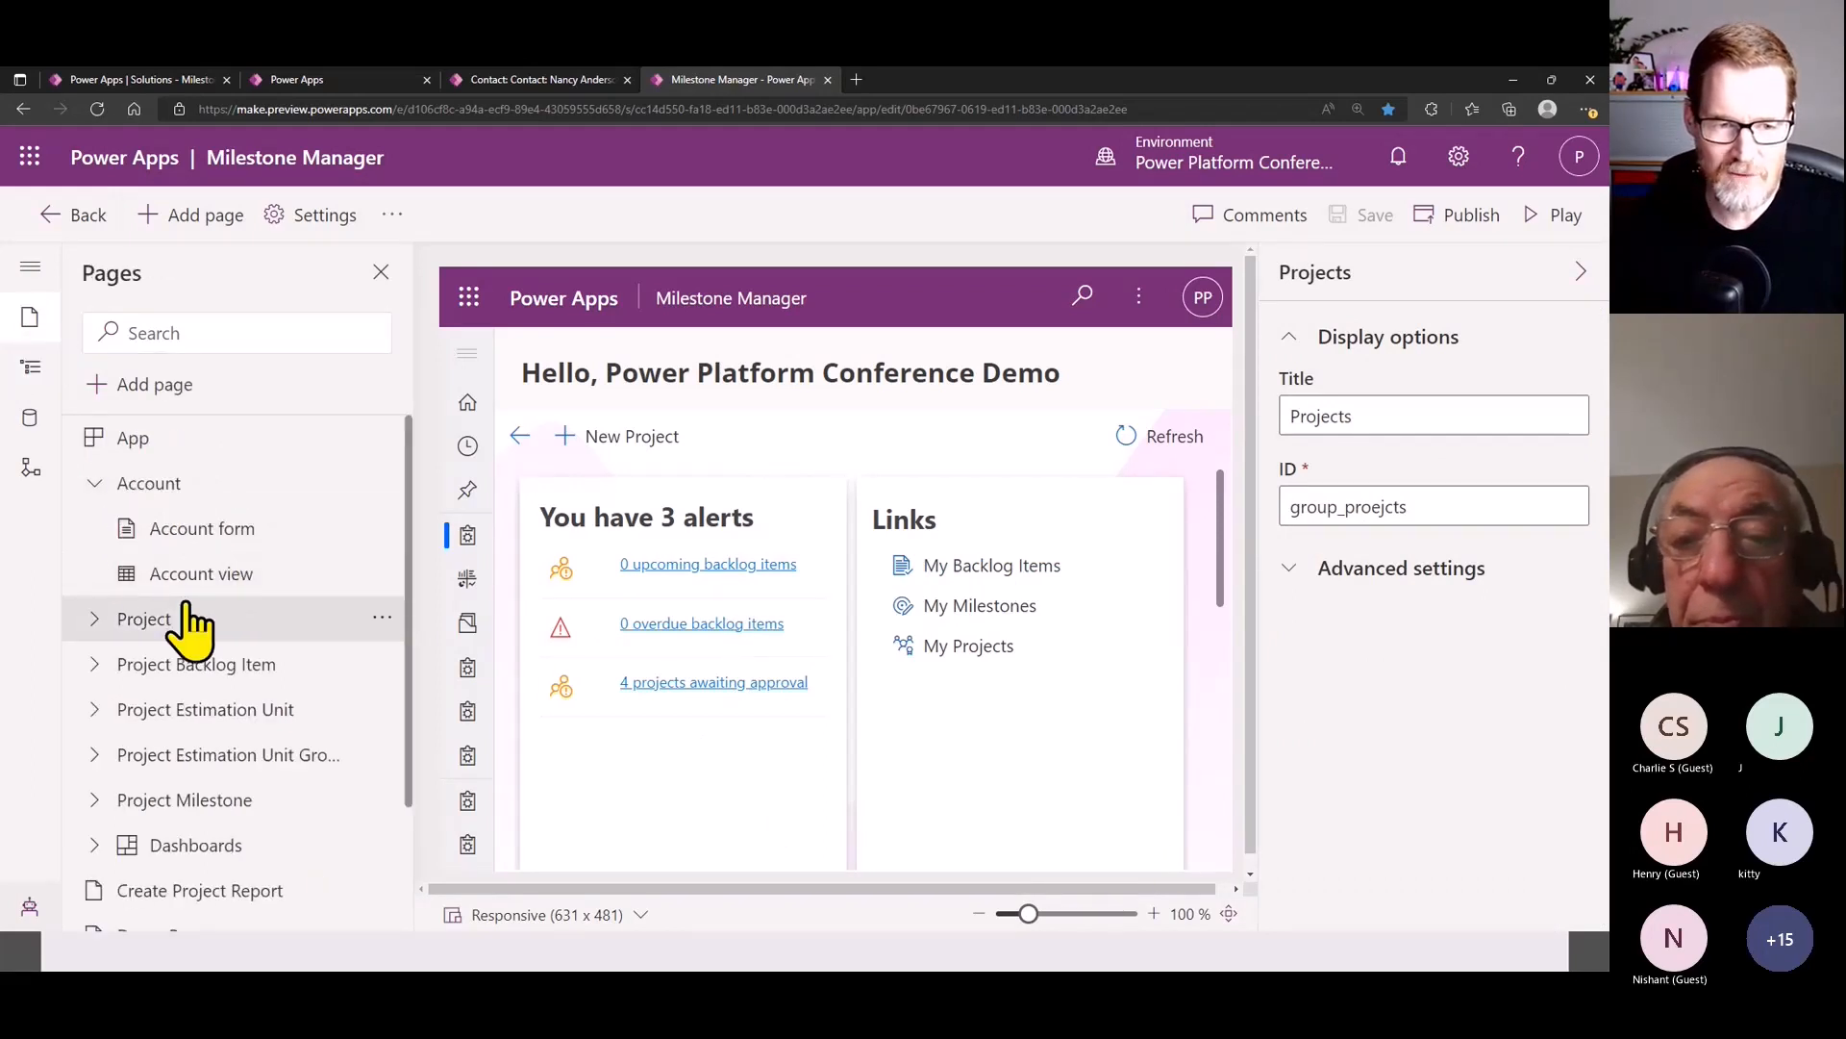
pyautogui.click(190, 538)
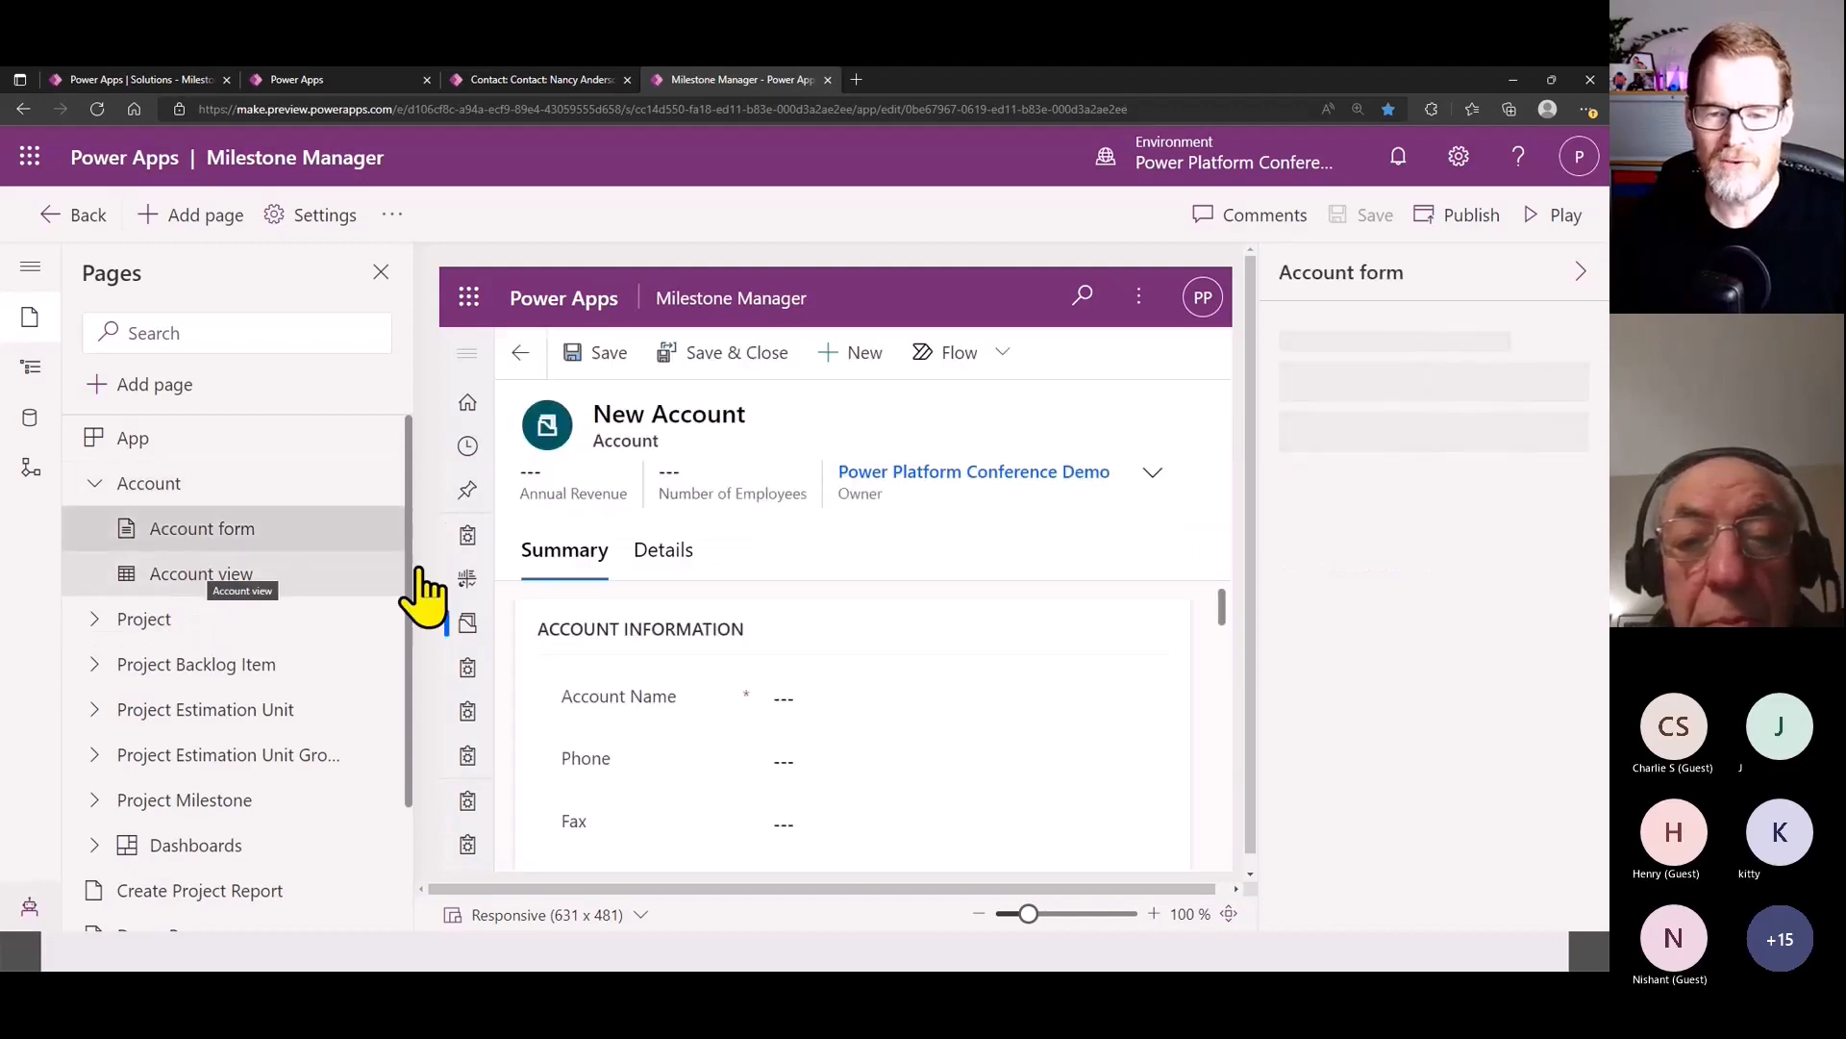
pyautogui.click(282, 577)
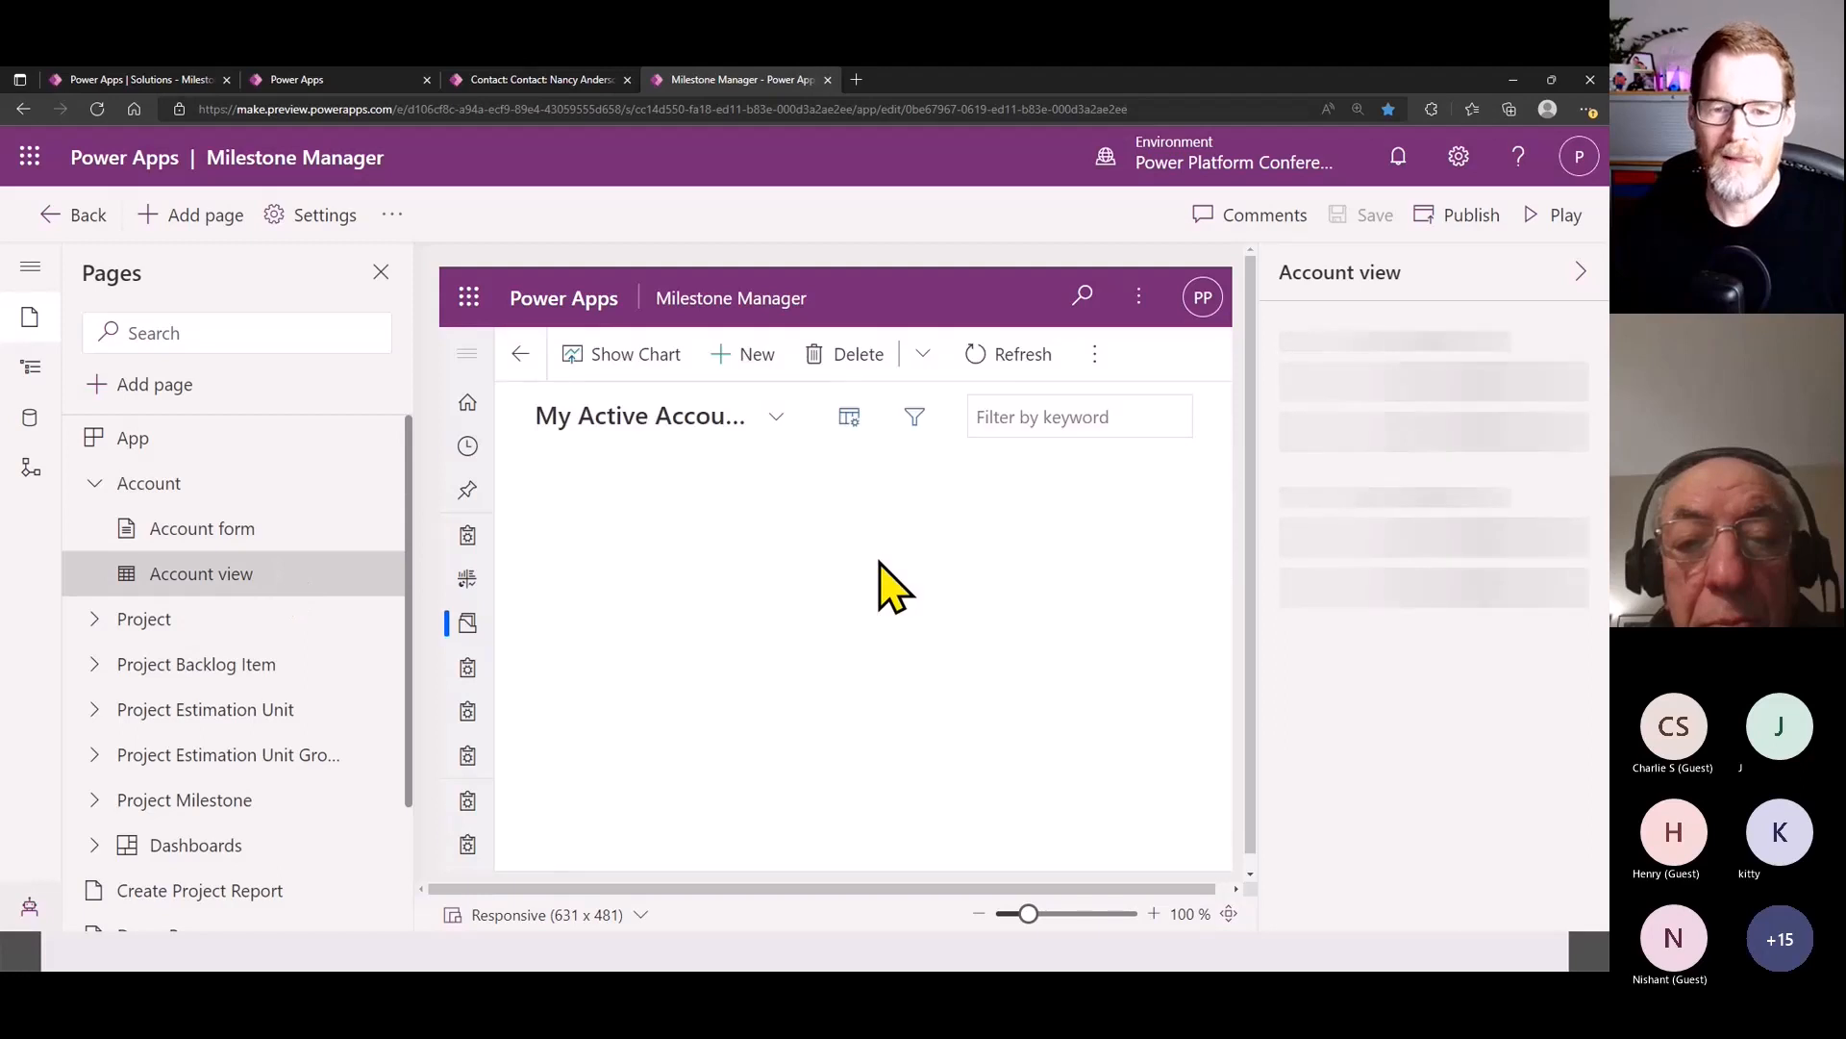
# - Open the Account table's Milestone Manager main form for editing
pyautogui.click(229, 532)
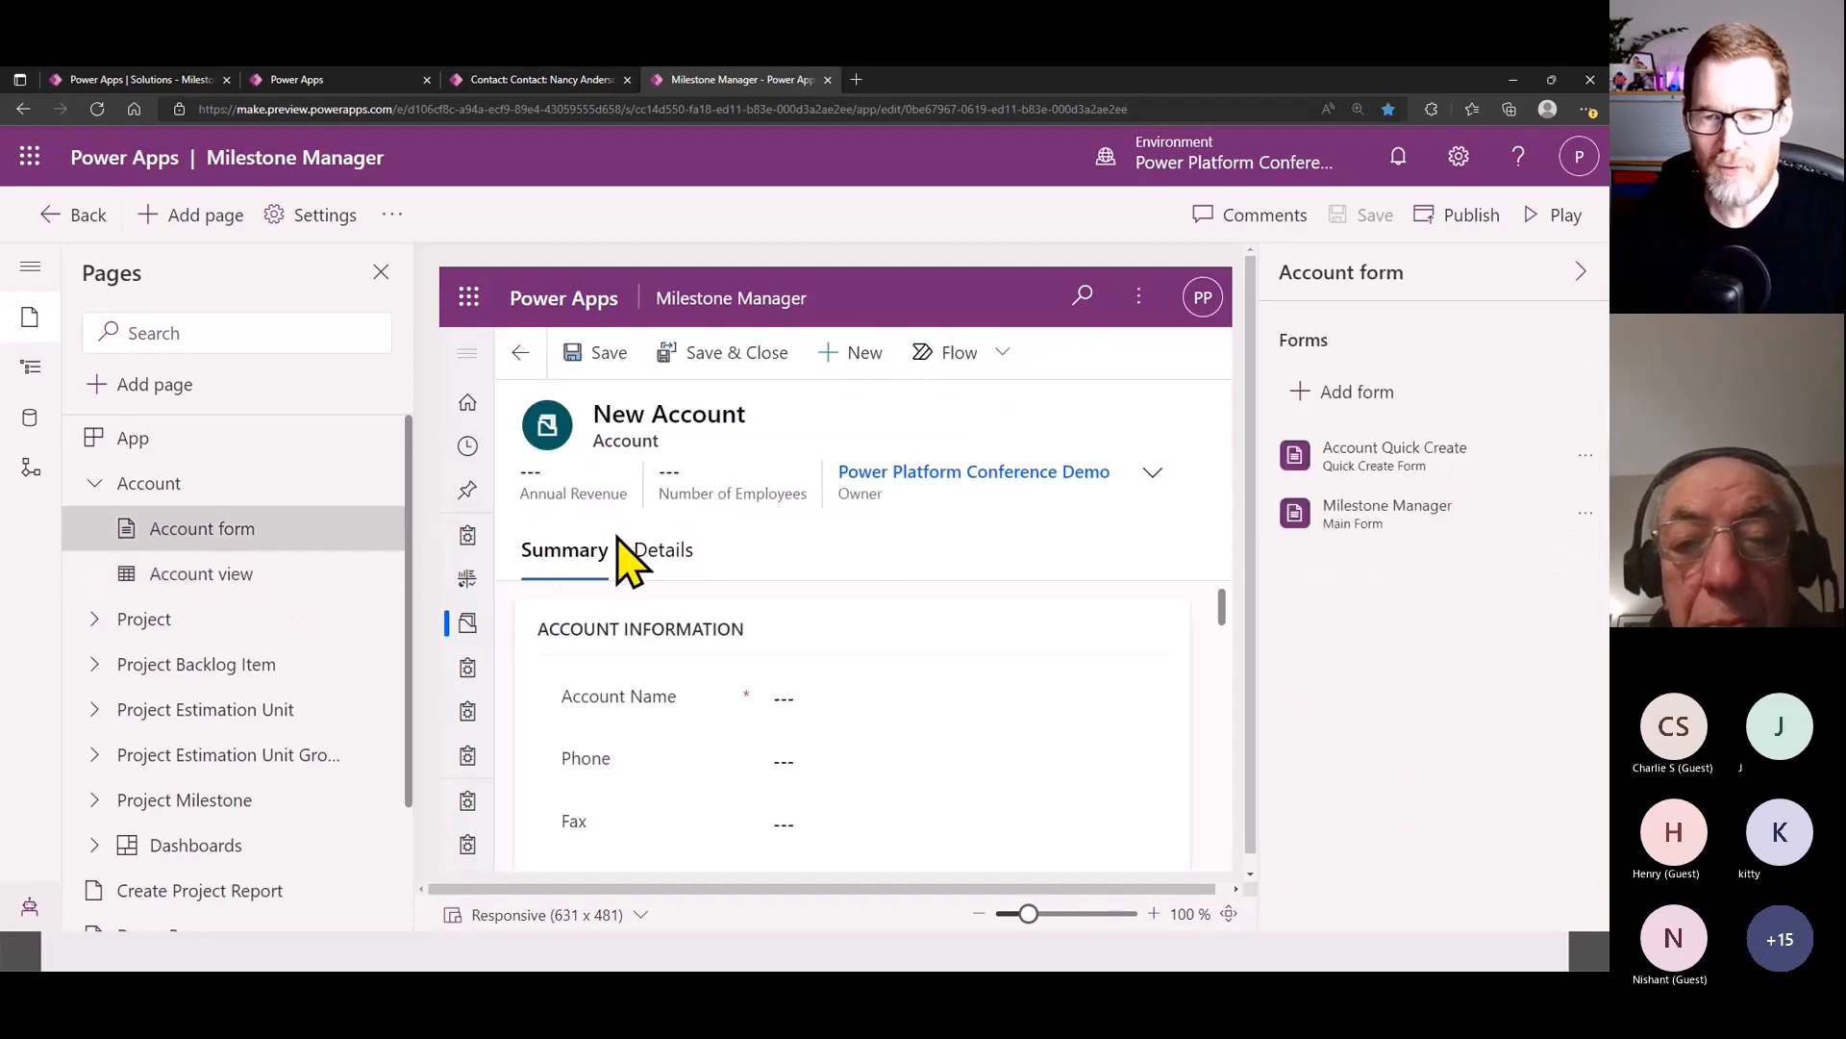
pyautogui.click(1585, 512)
pyautogui.click(1420, 555)
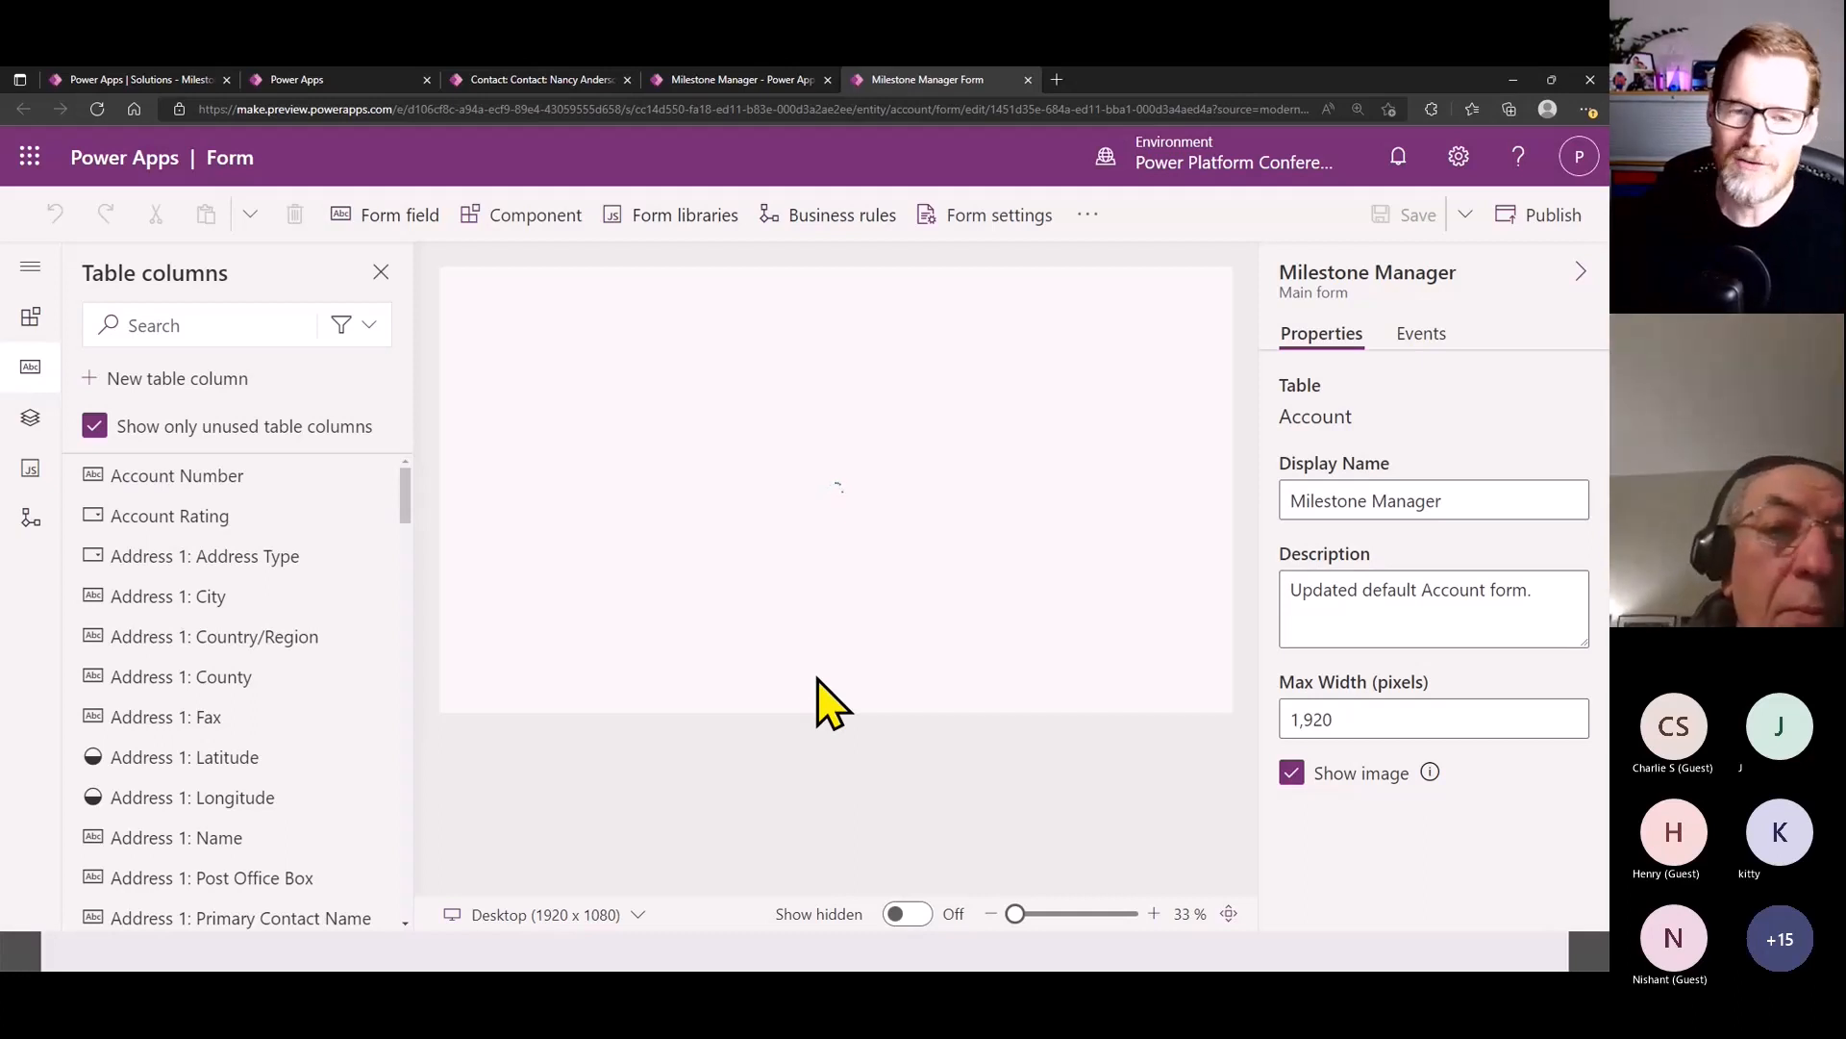
# - Browse the form's input components and examine which Account table columns a Checkbox component can be bound to
pyautogui.click(30, 318)
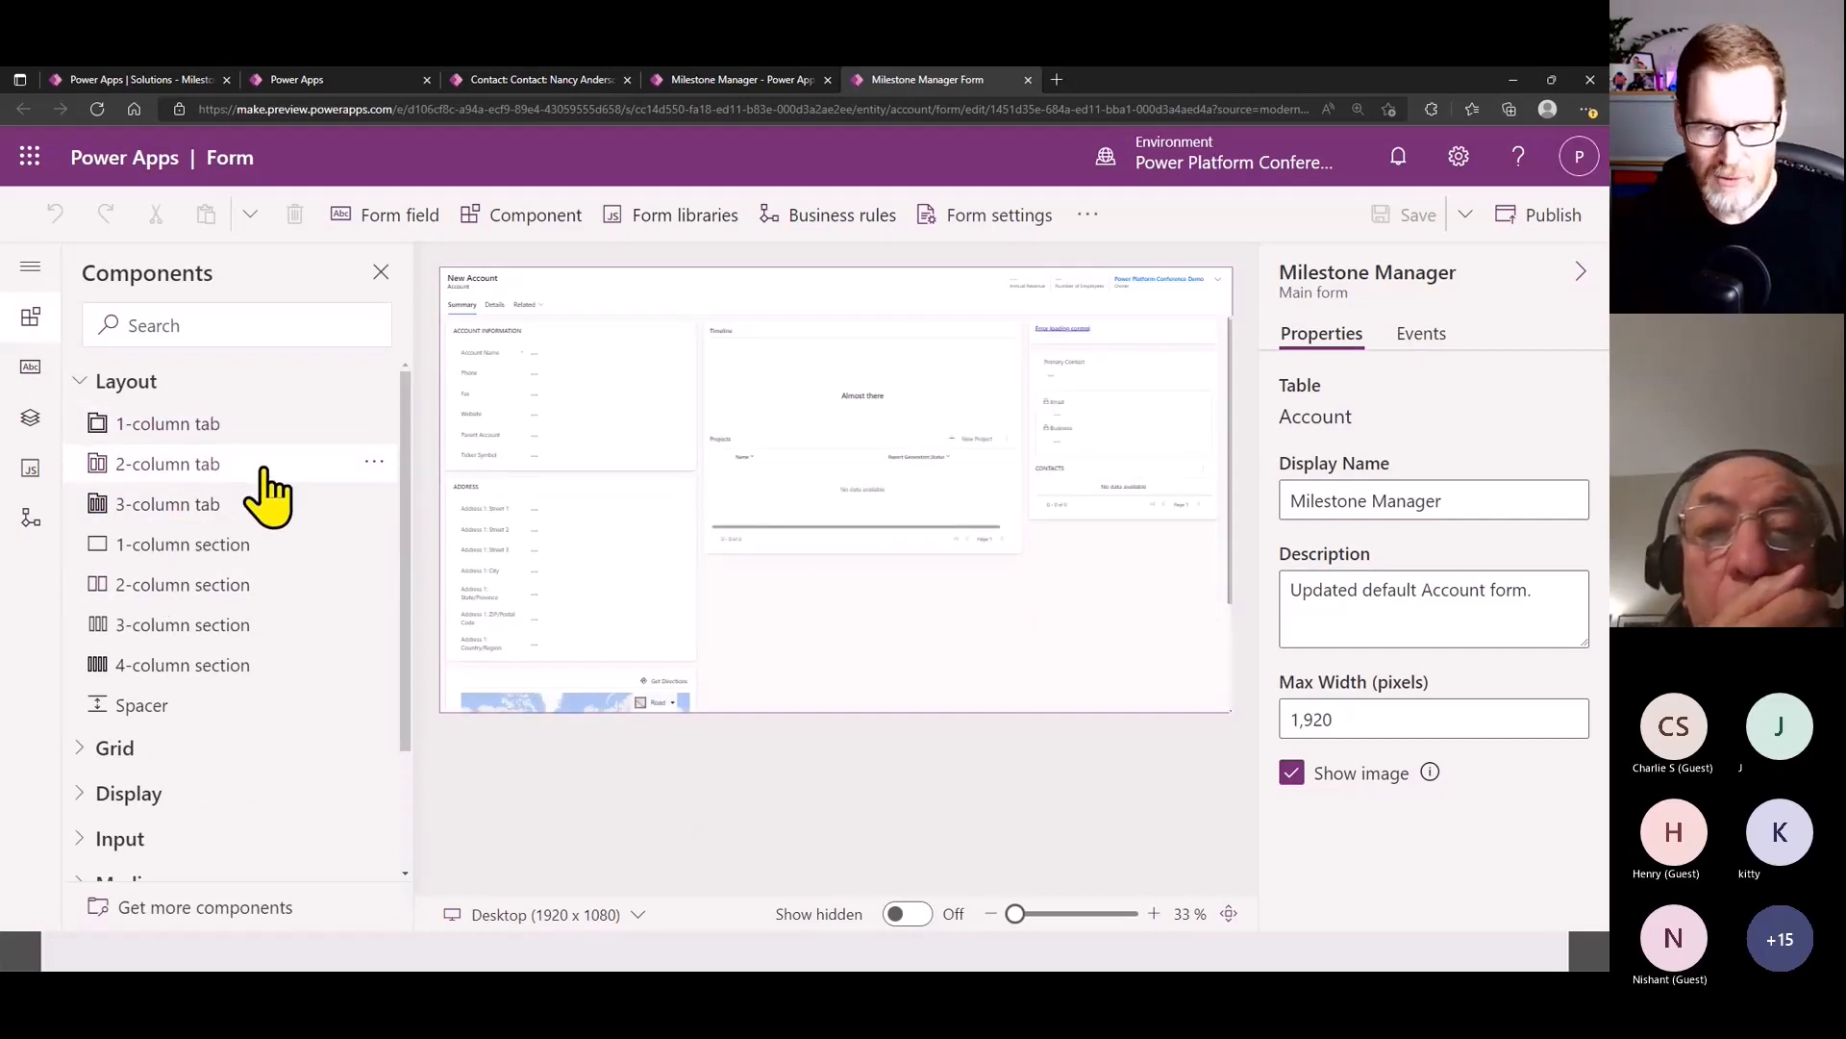
pyautogui.scroll(-2, 192, 664)
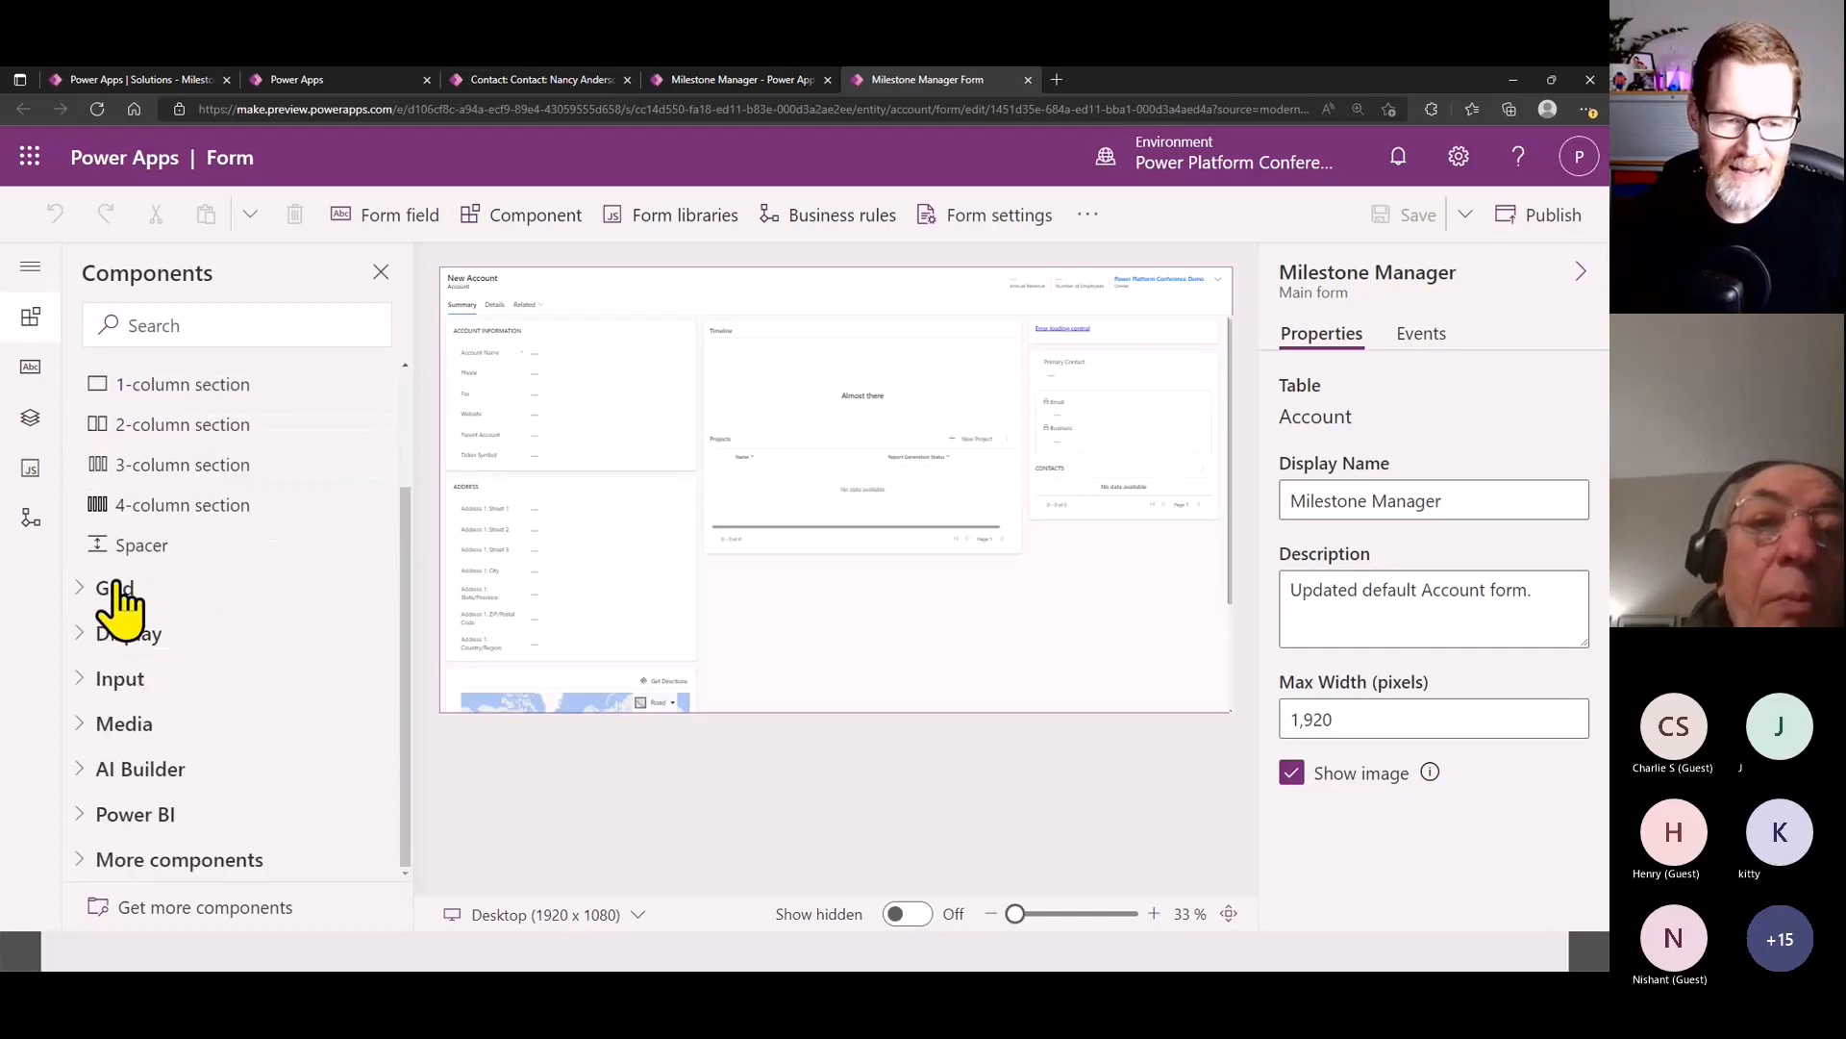
pyautogui.click(149, 683)
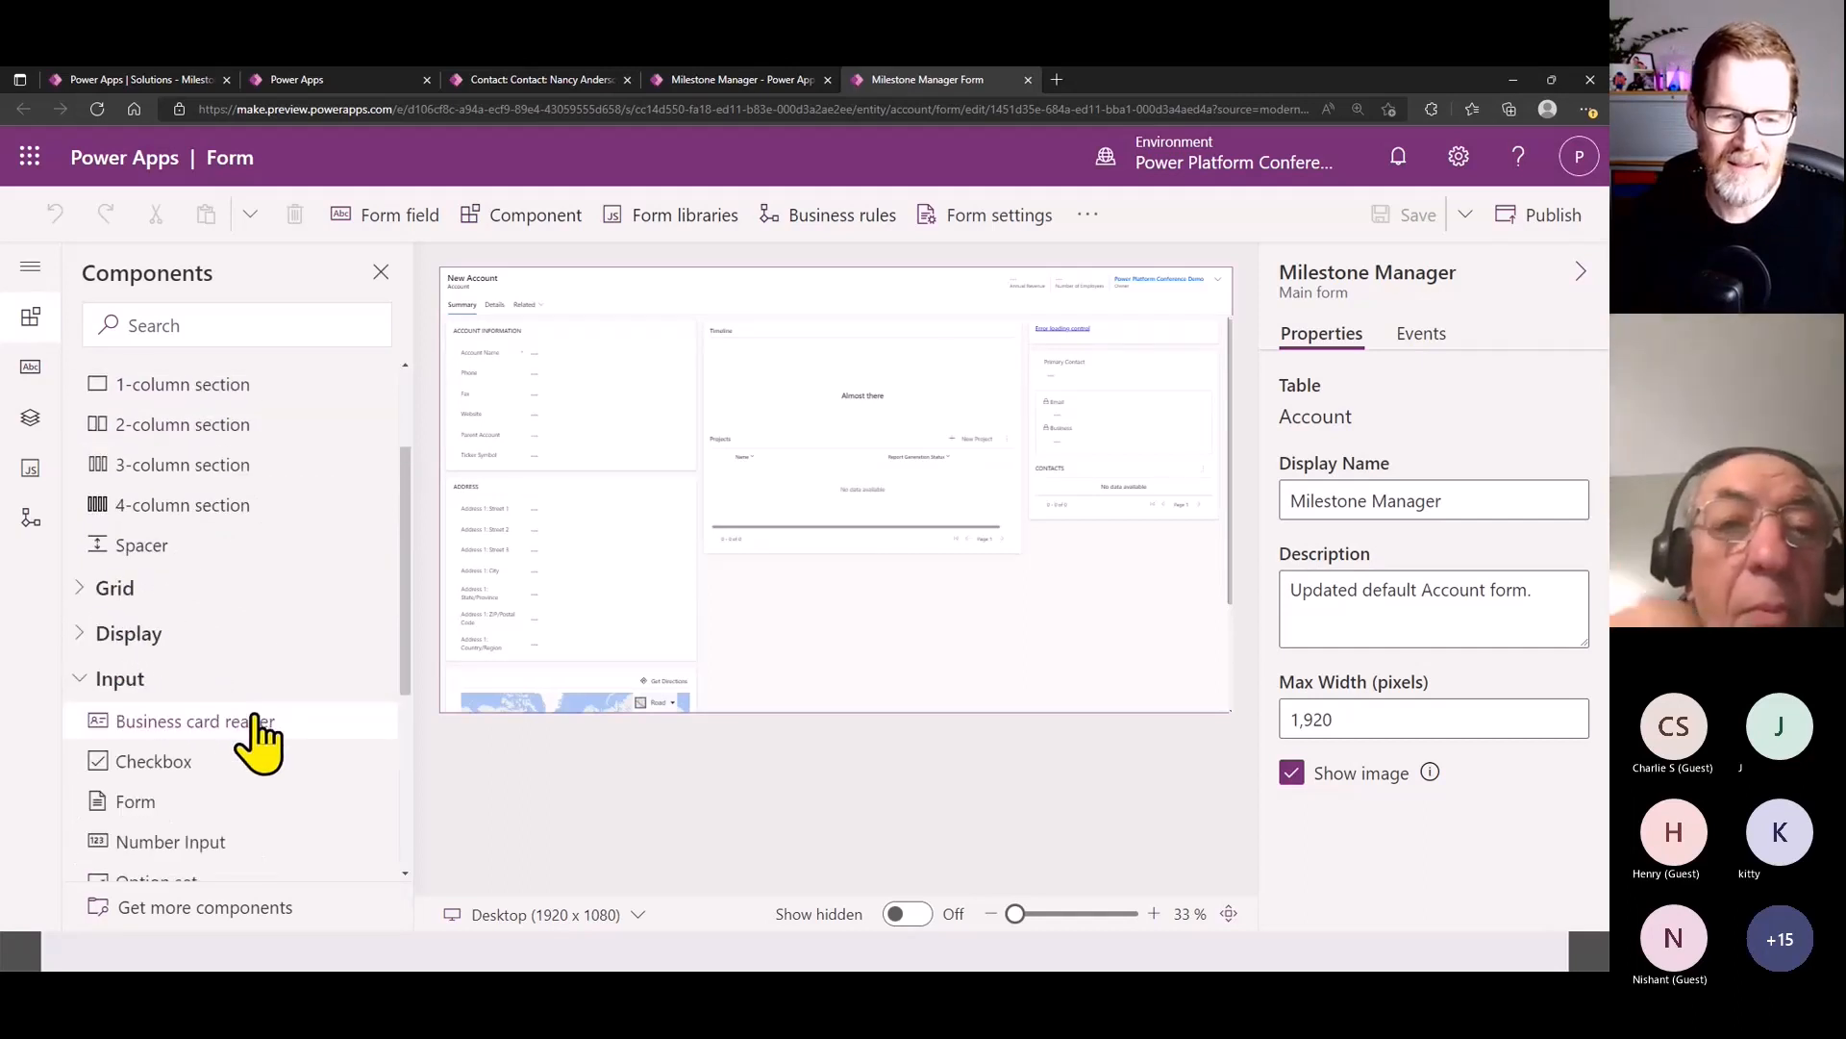
pyautogui.scroll(-3, 192, 673)
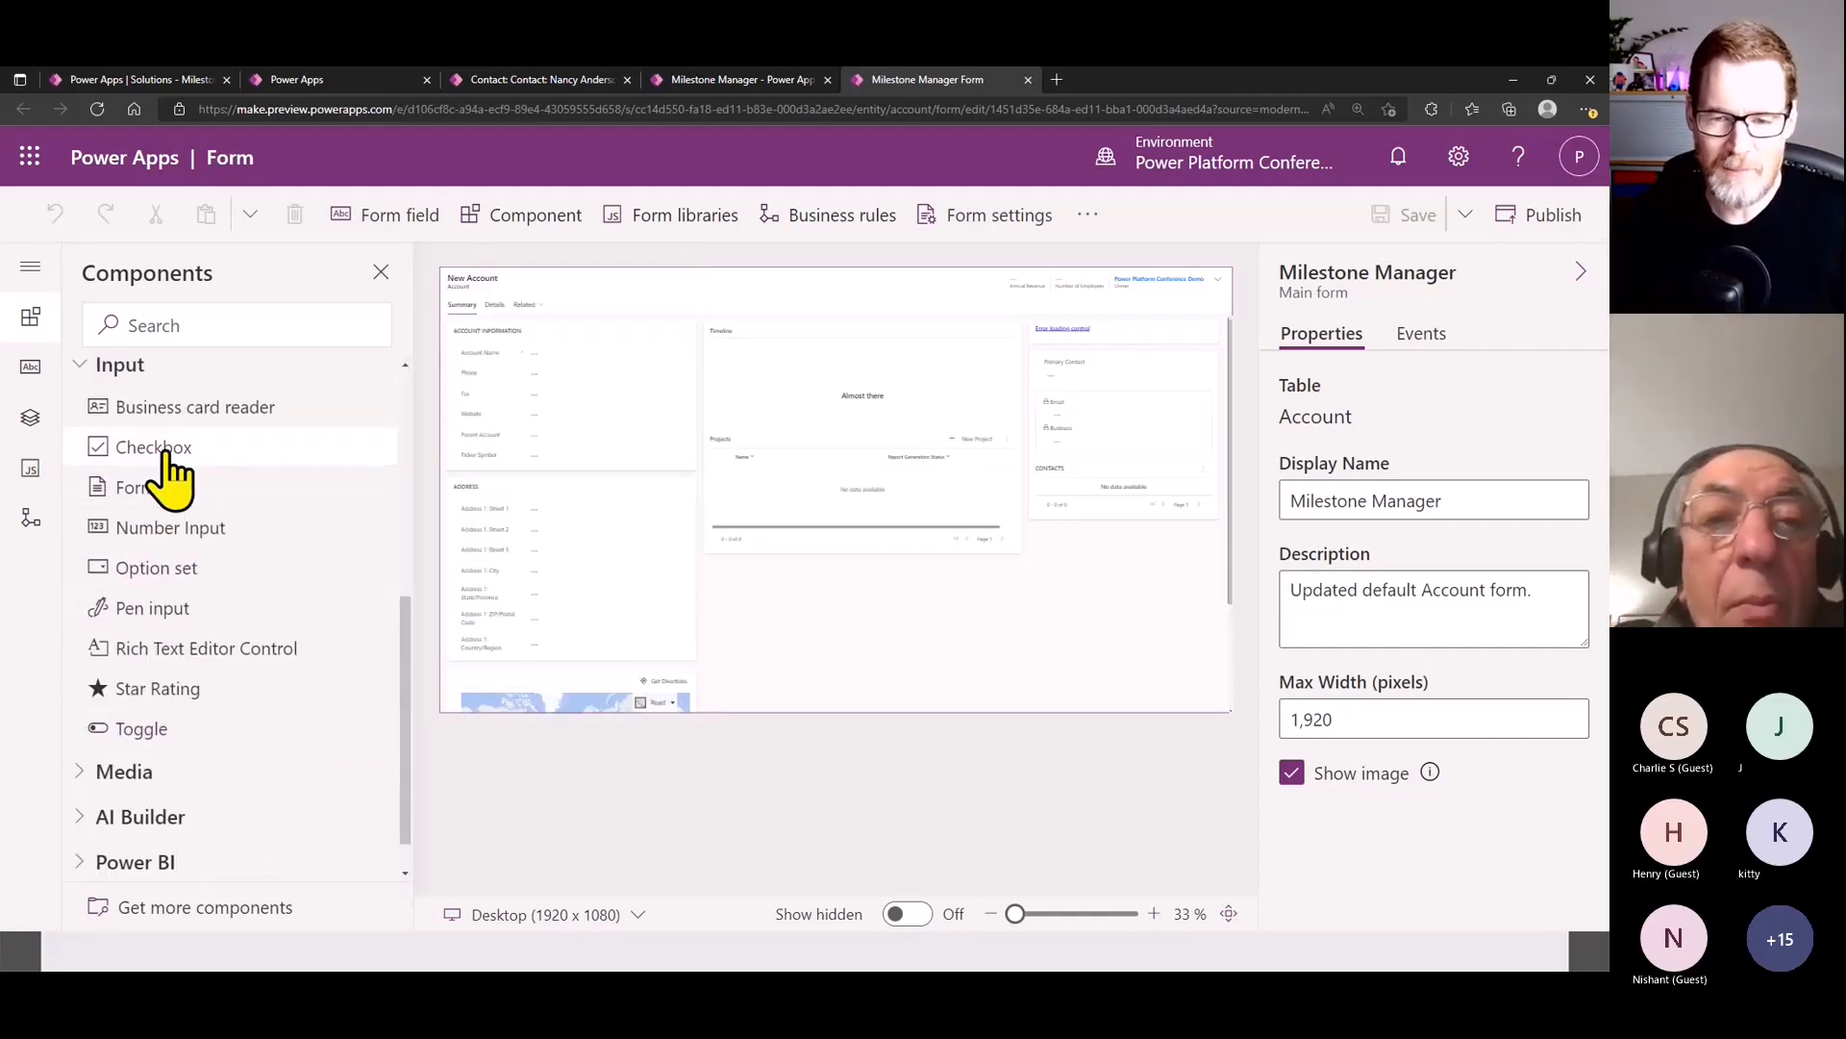
pyautogui.moveTo(168, 454)
pyautogui.moveTo(168, 457); pyautogui.dragTo(550, 467)
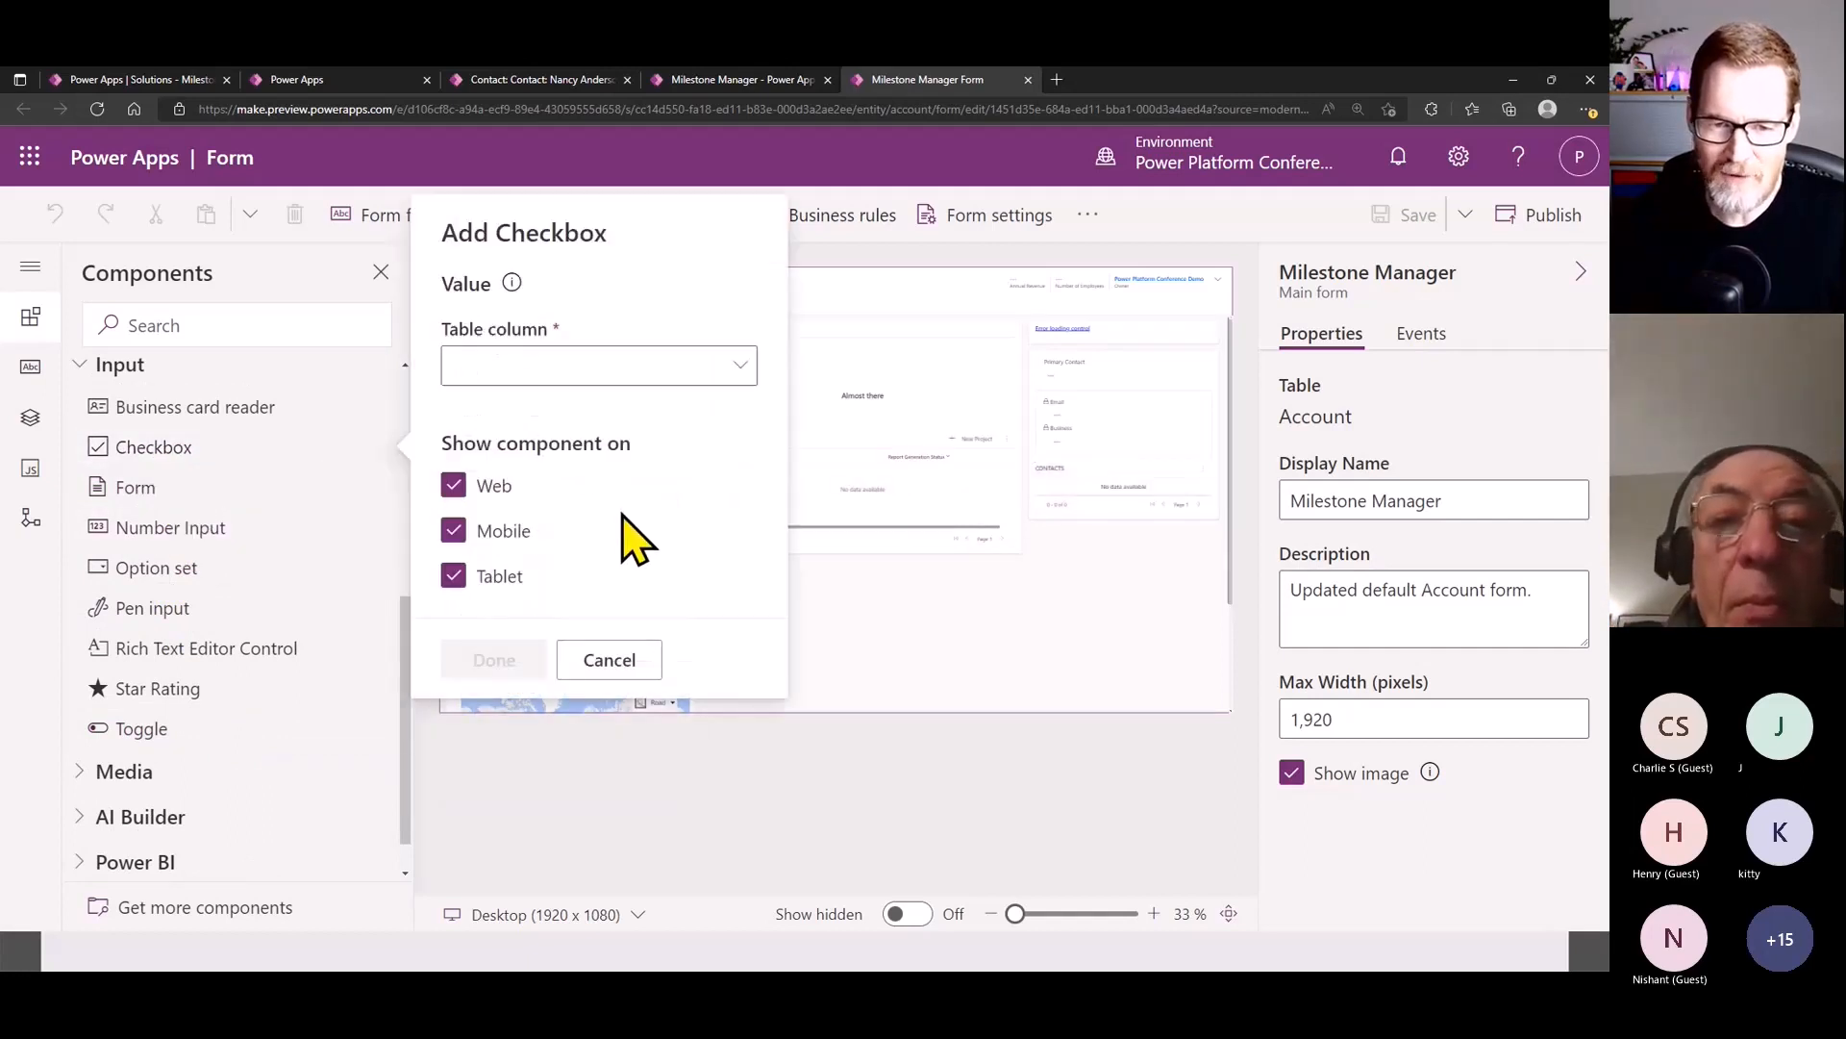
pyautogui.click(738, 369)
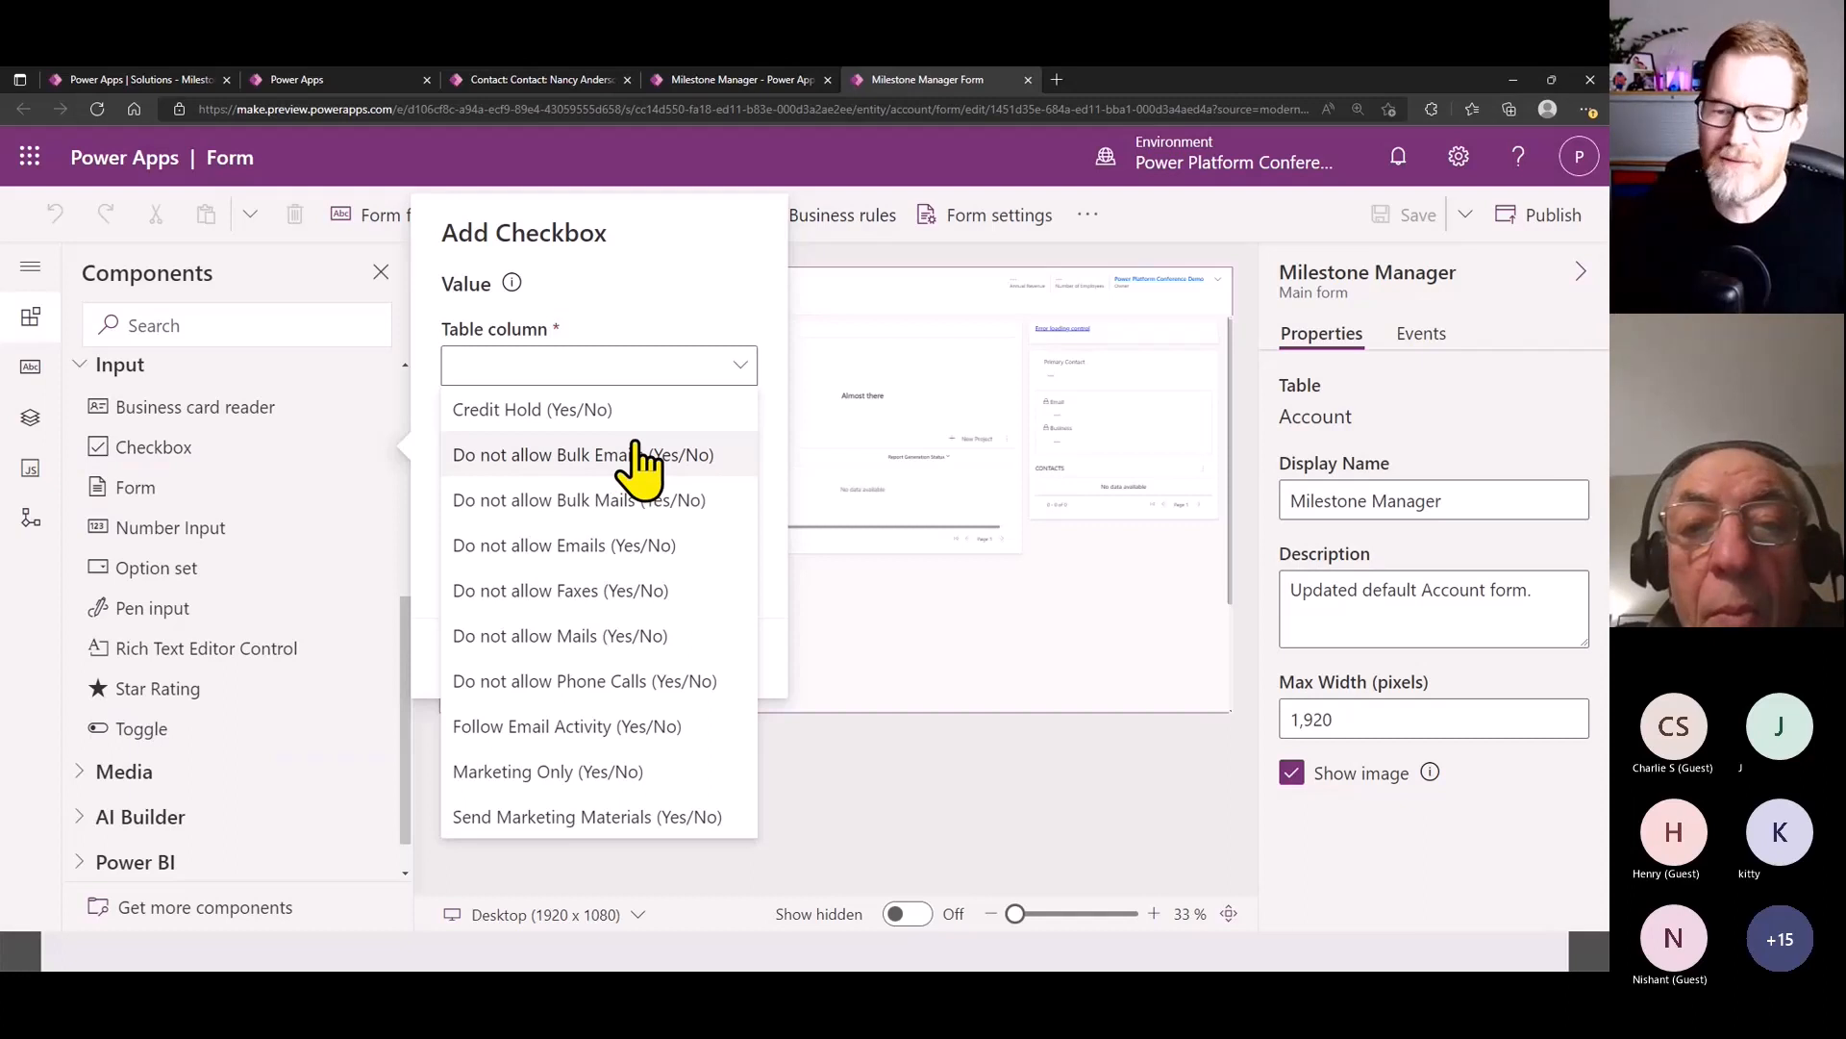
pyautogui.click(1156, 663)
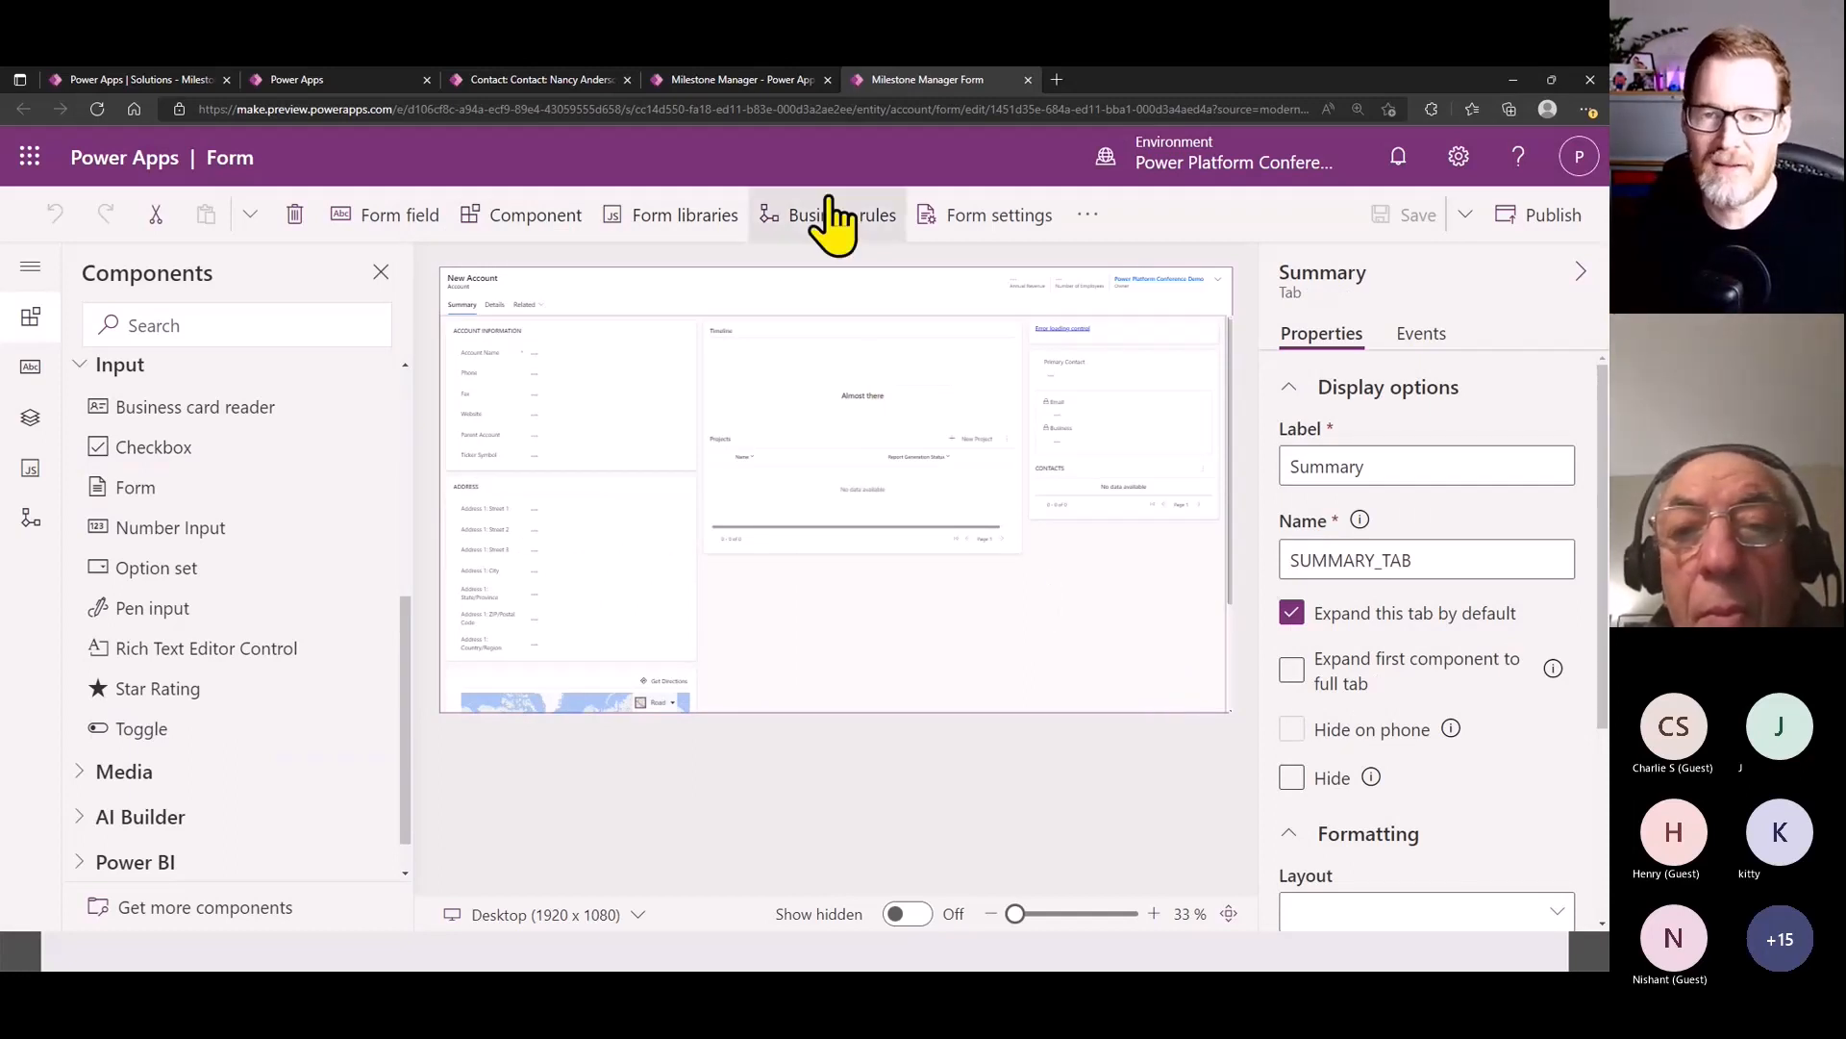
pyautogui.click(725, 81)
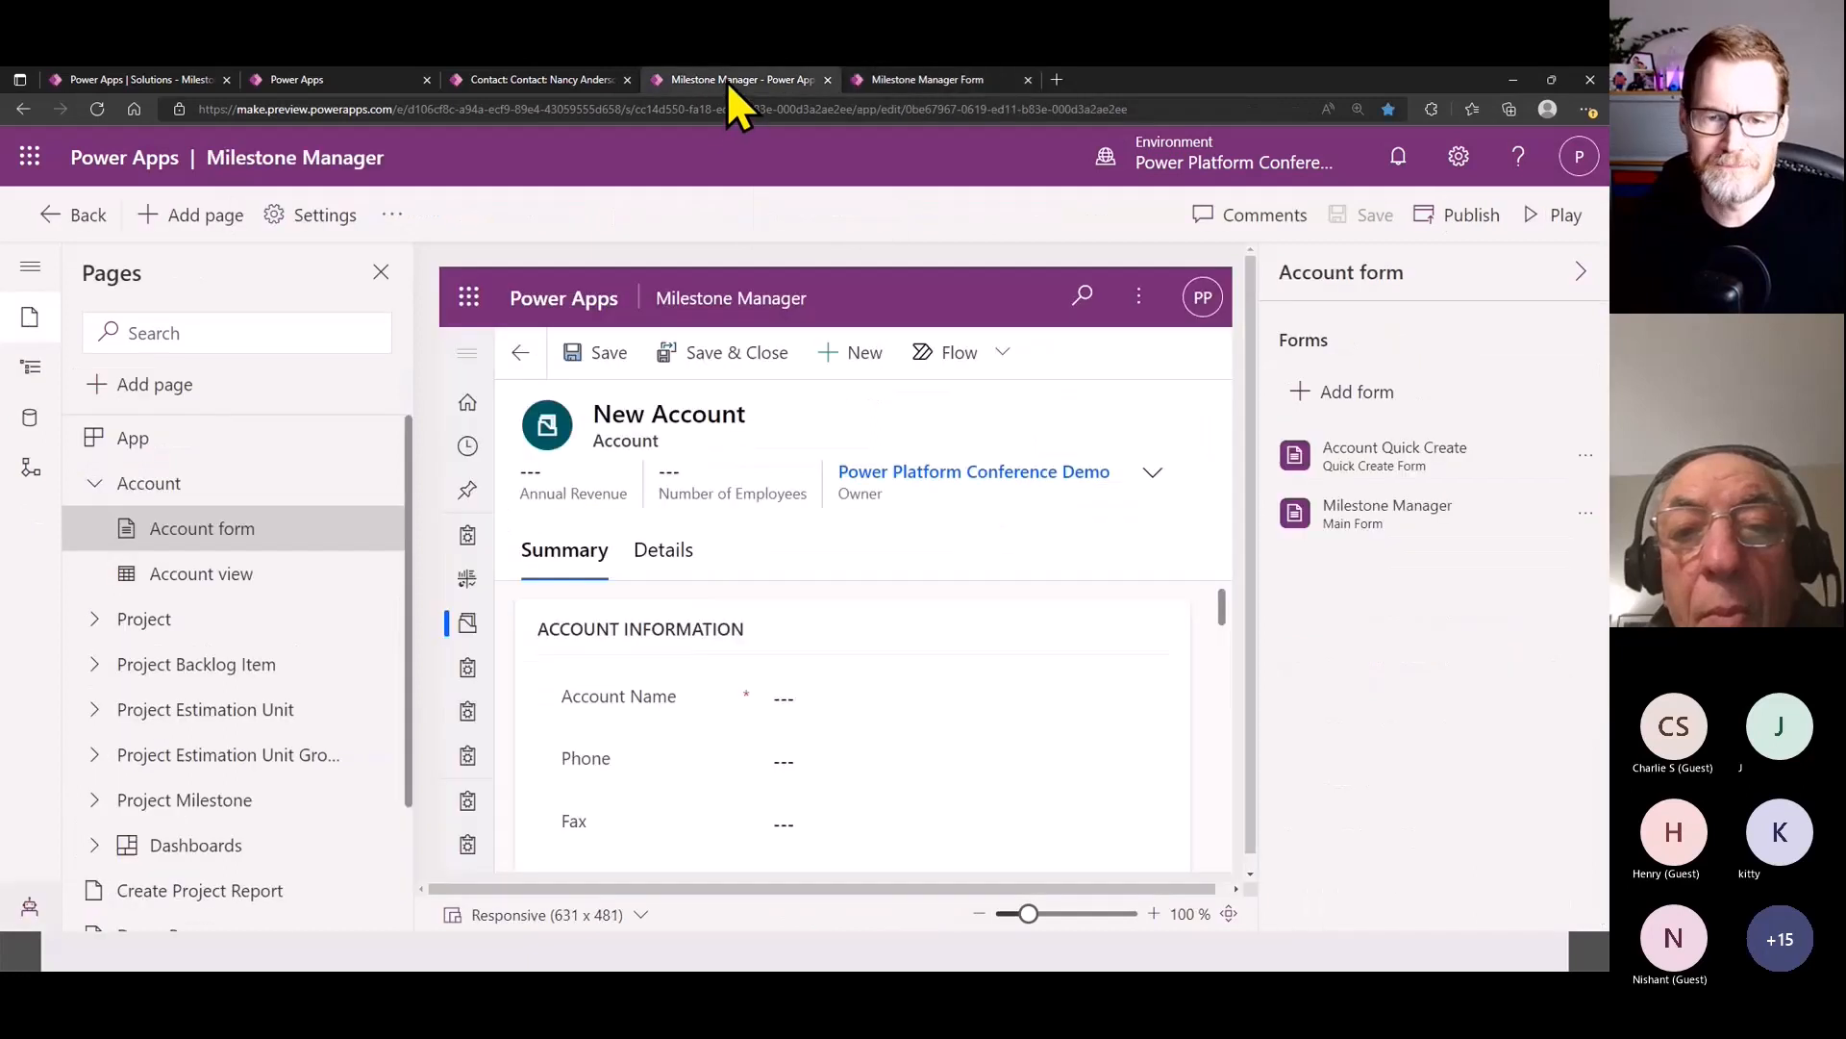
pyautogui.click(382, 481)
pyautogui.click(473, 573)
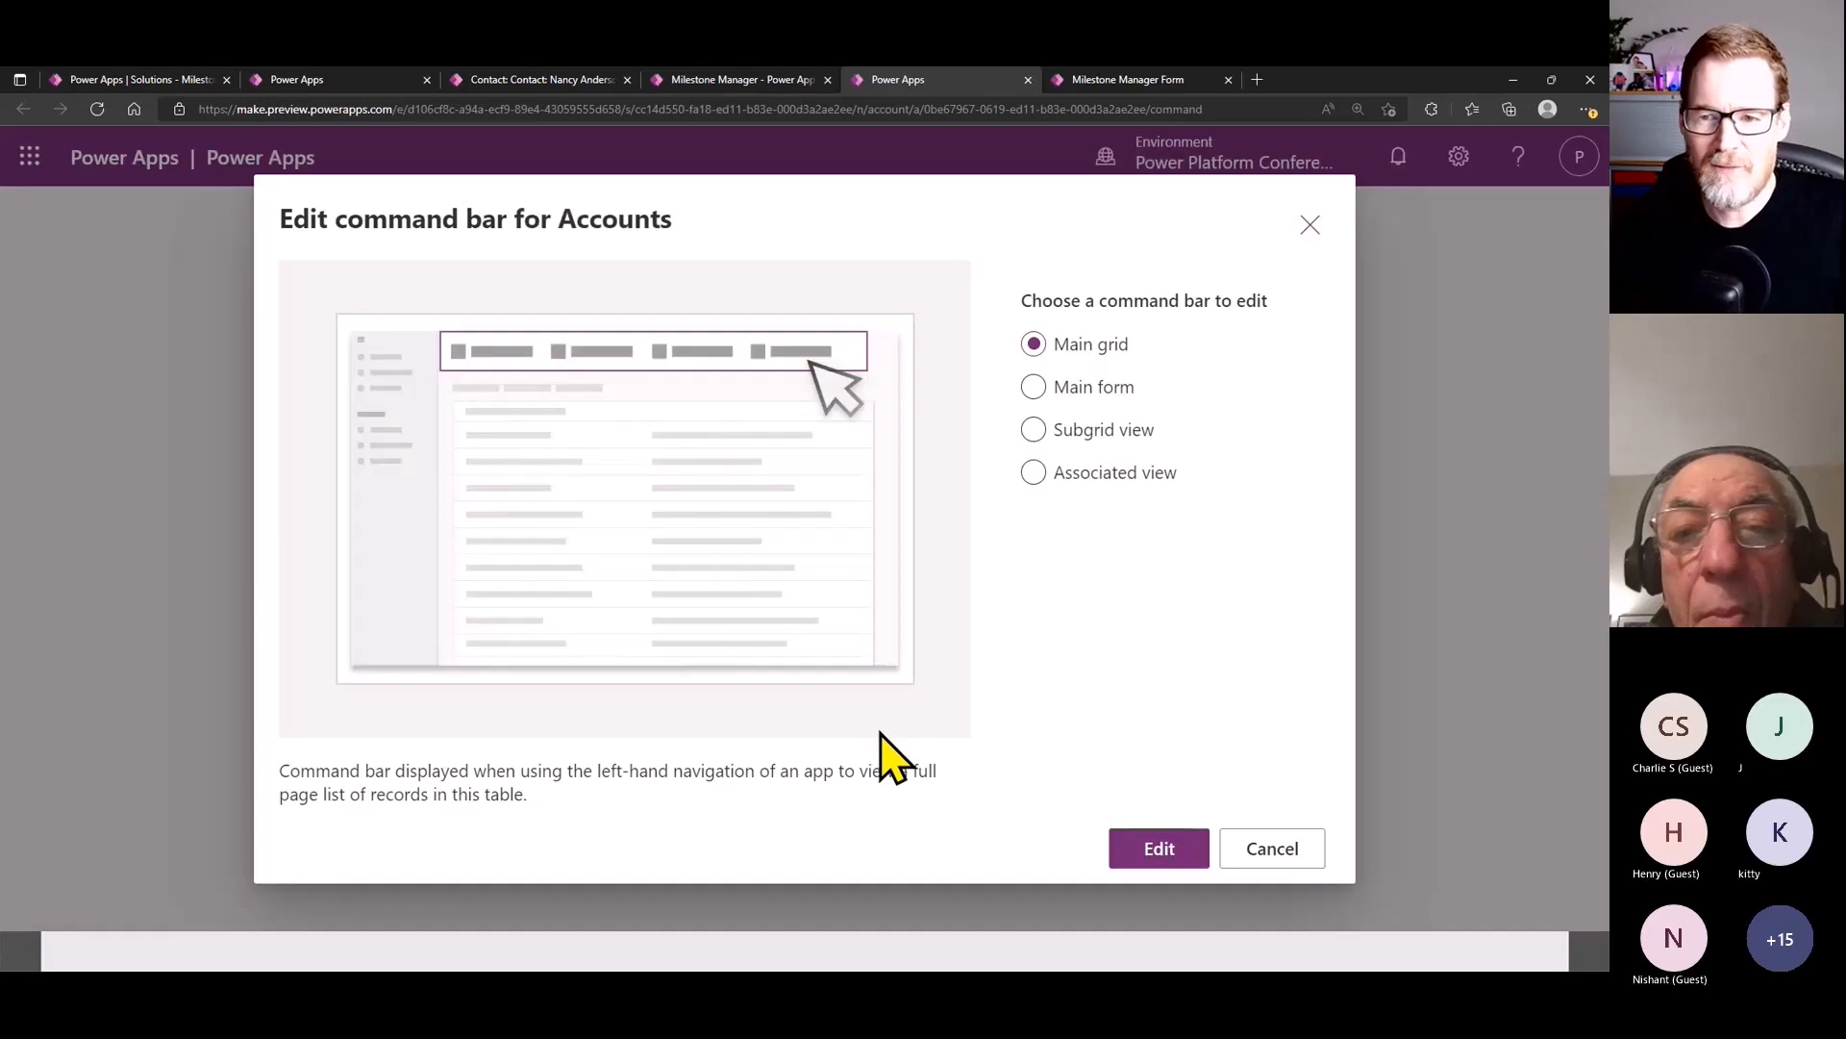
pyautogui.click(1088, 435)
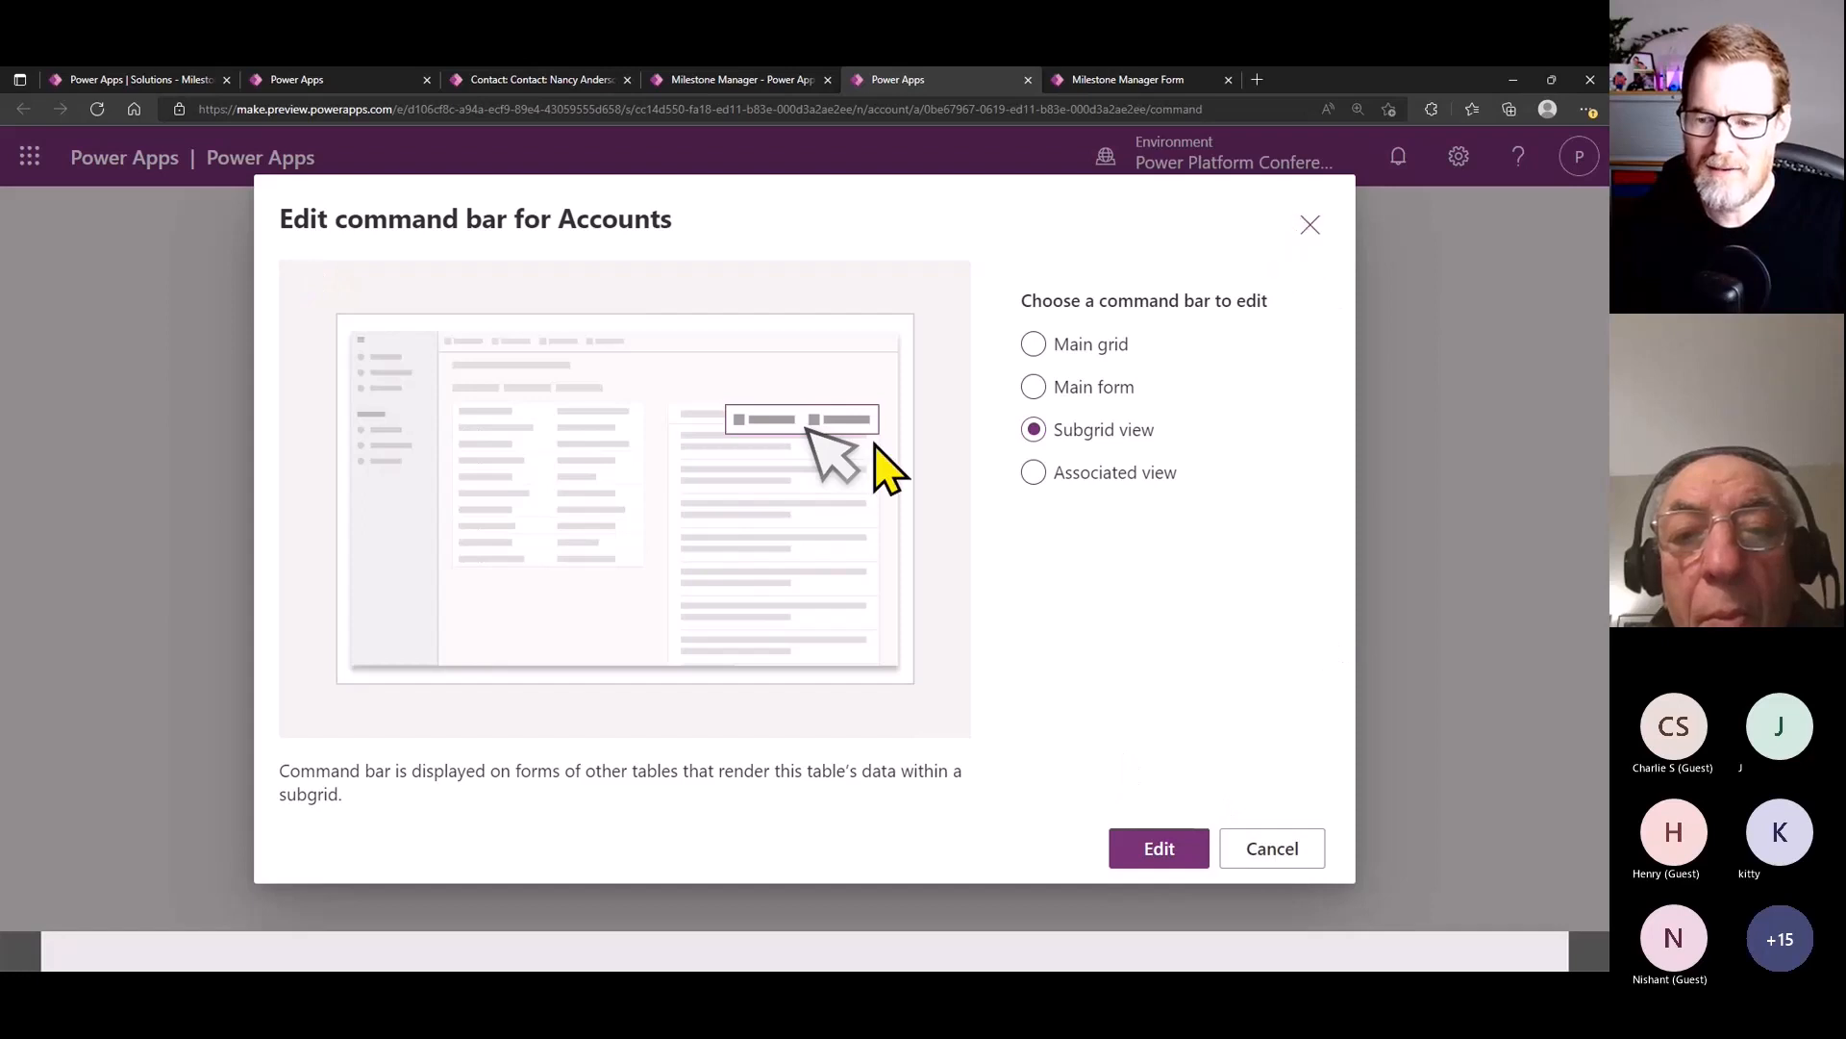
# - Open the Subgrid view command bar of the Project Backlog Item table for editing from the Milestone Manager app
pyautogui.click(736, 81)
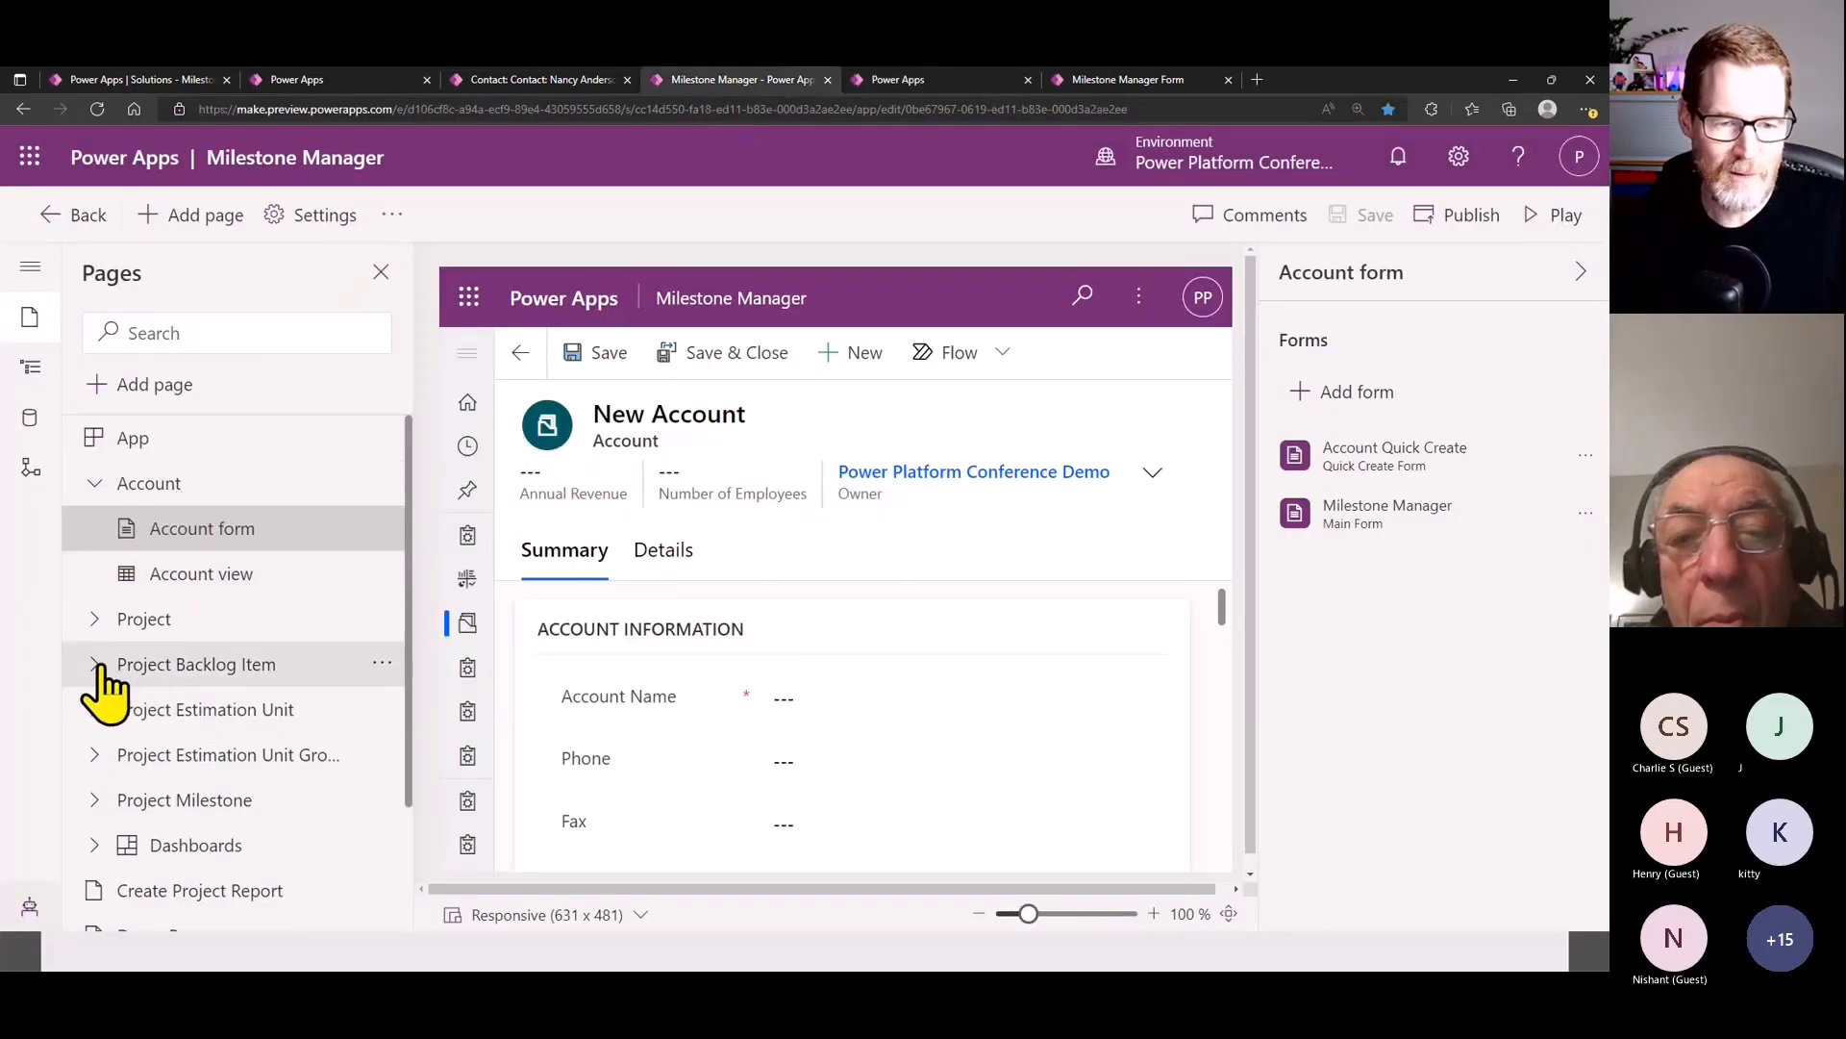
pyautogui.click(96, 665)
pyautogui.click(383, 666)
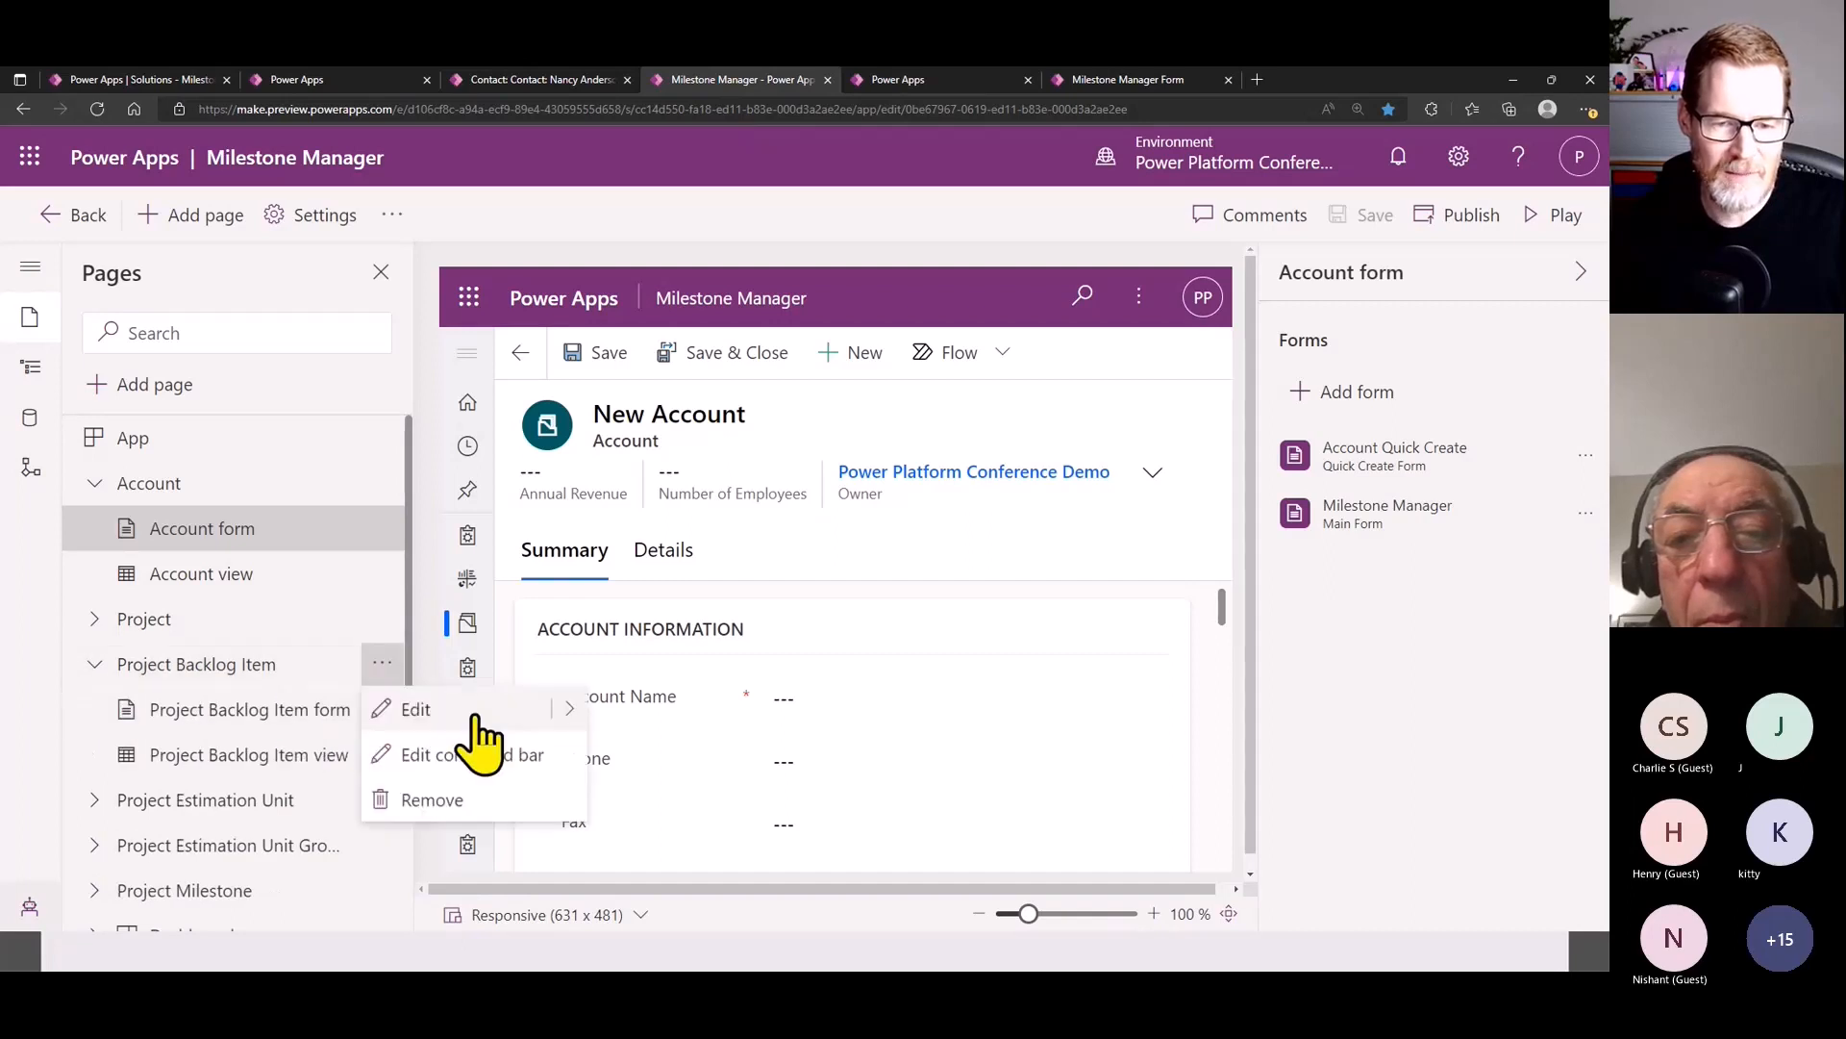
pyautogui.click(529, 756)
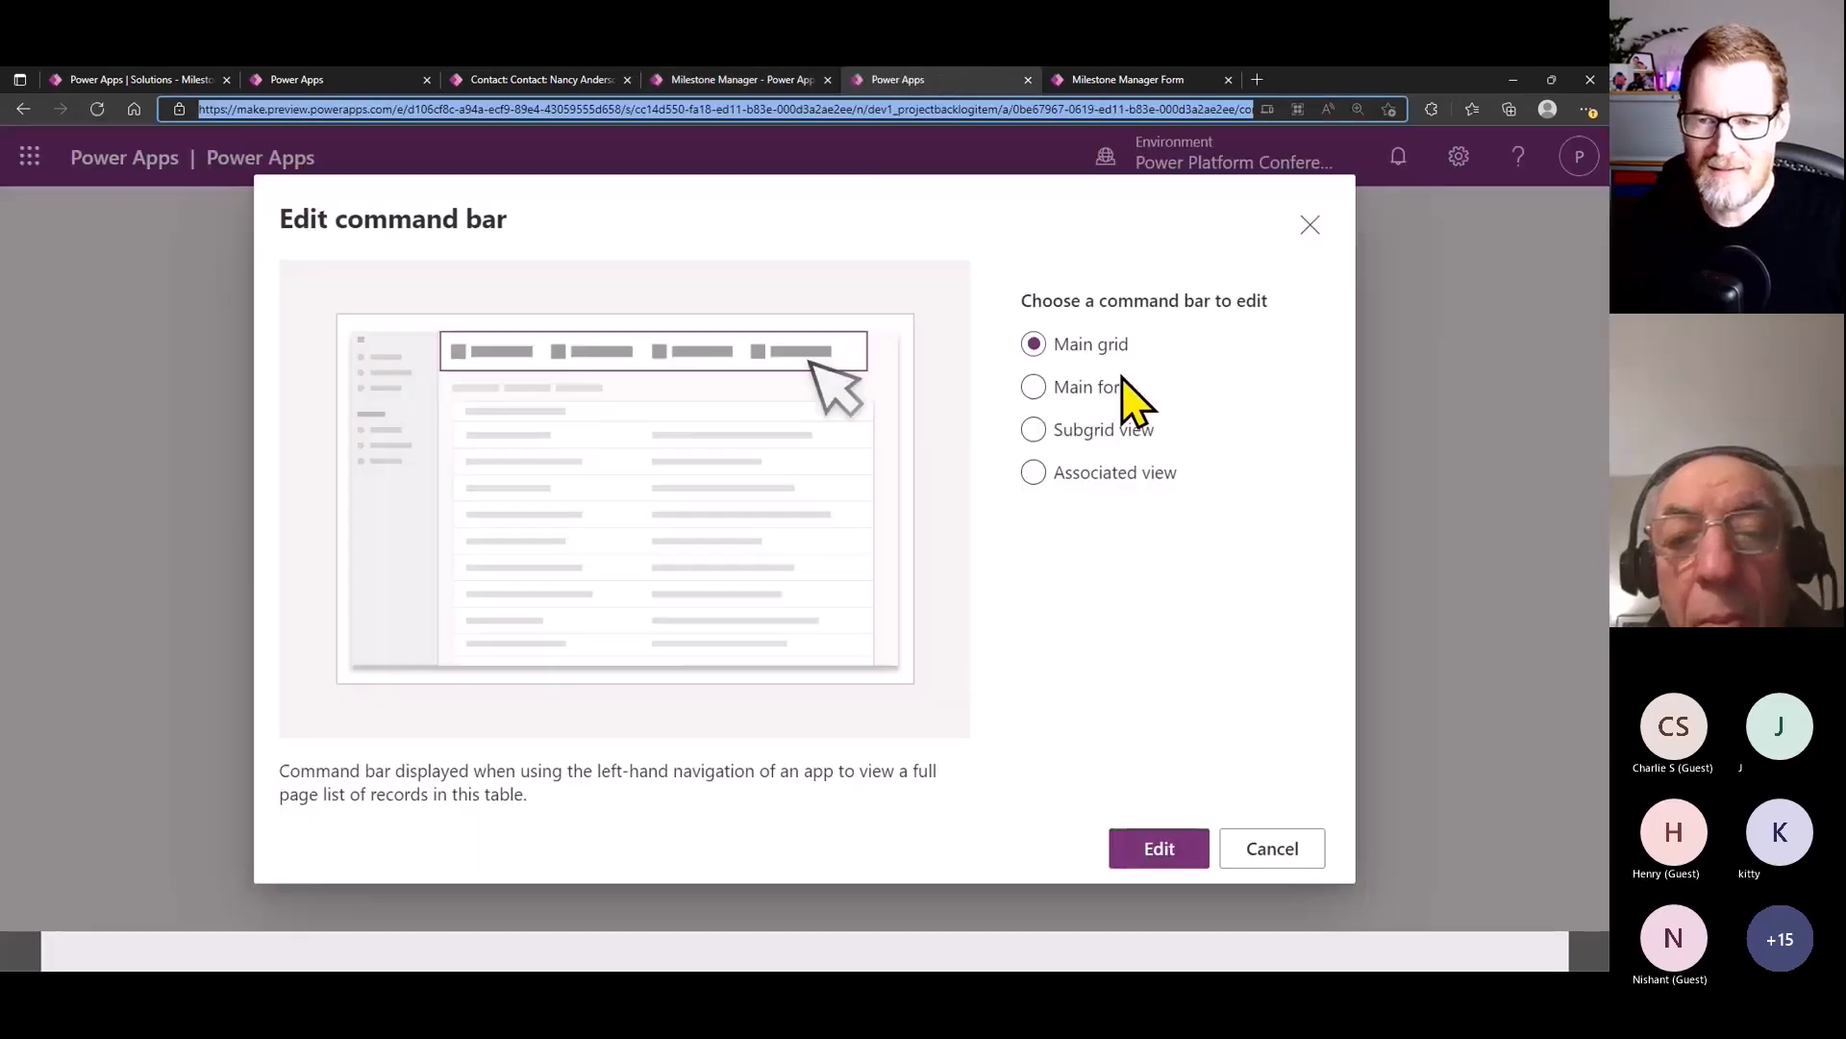
pyautogui.click(1106, 430)
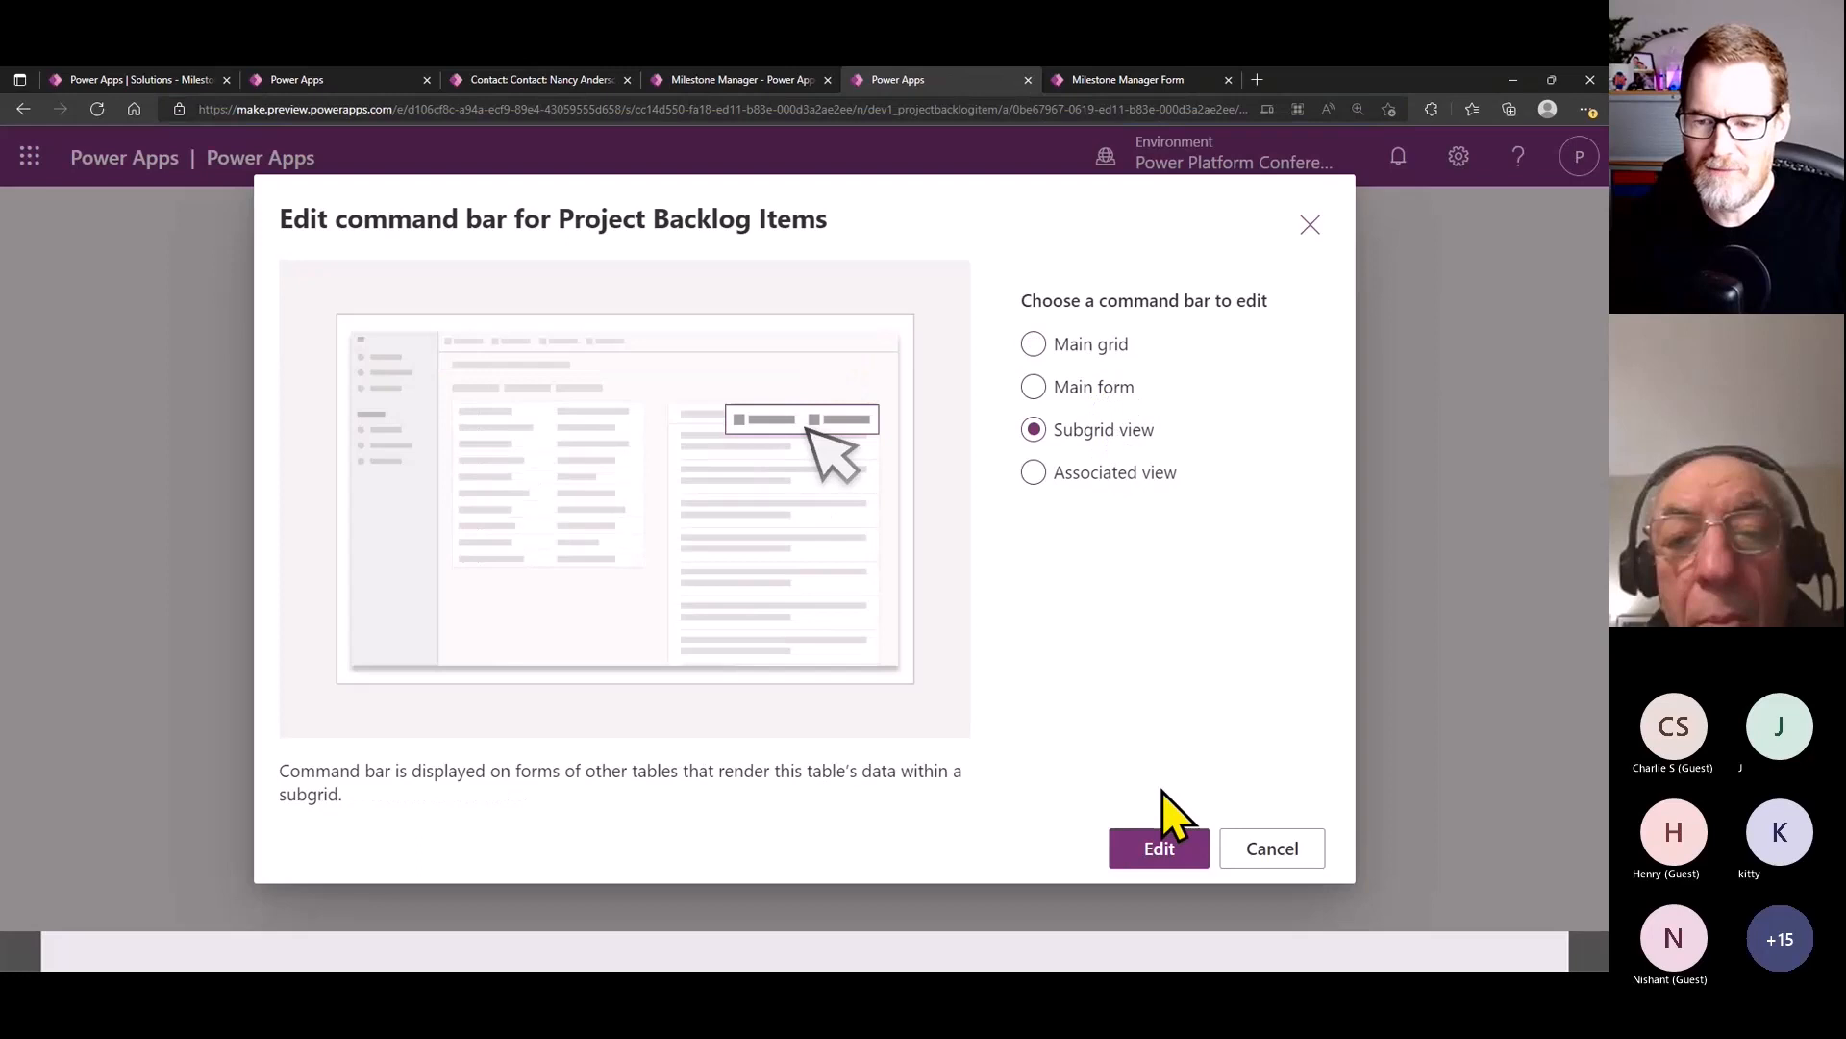
pyautogui.click(1168, 854)
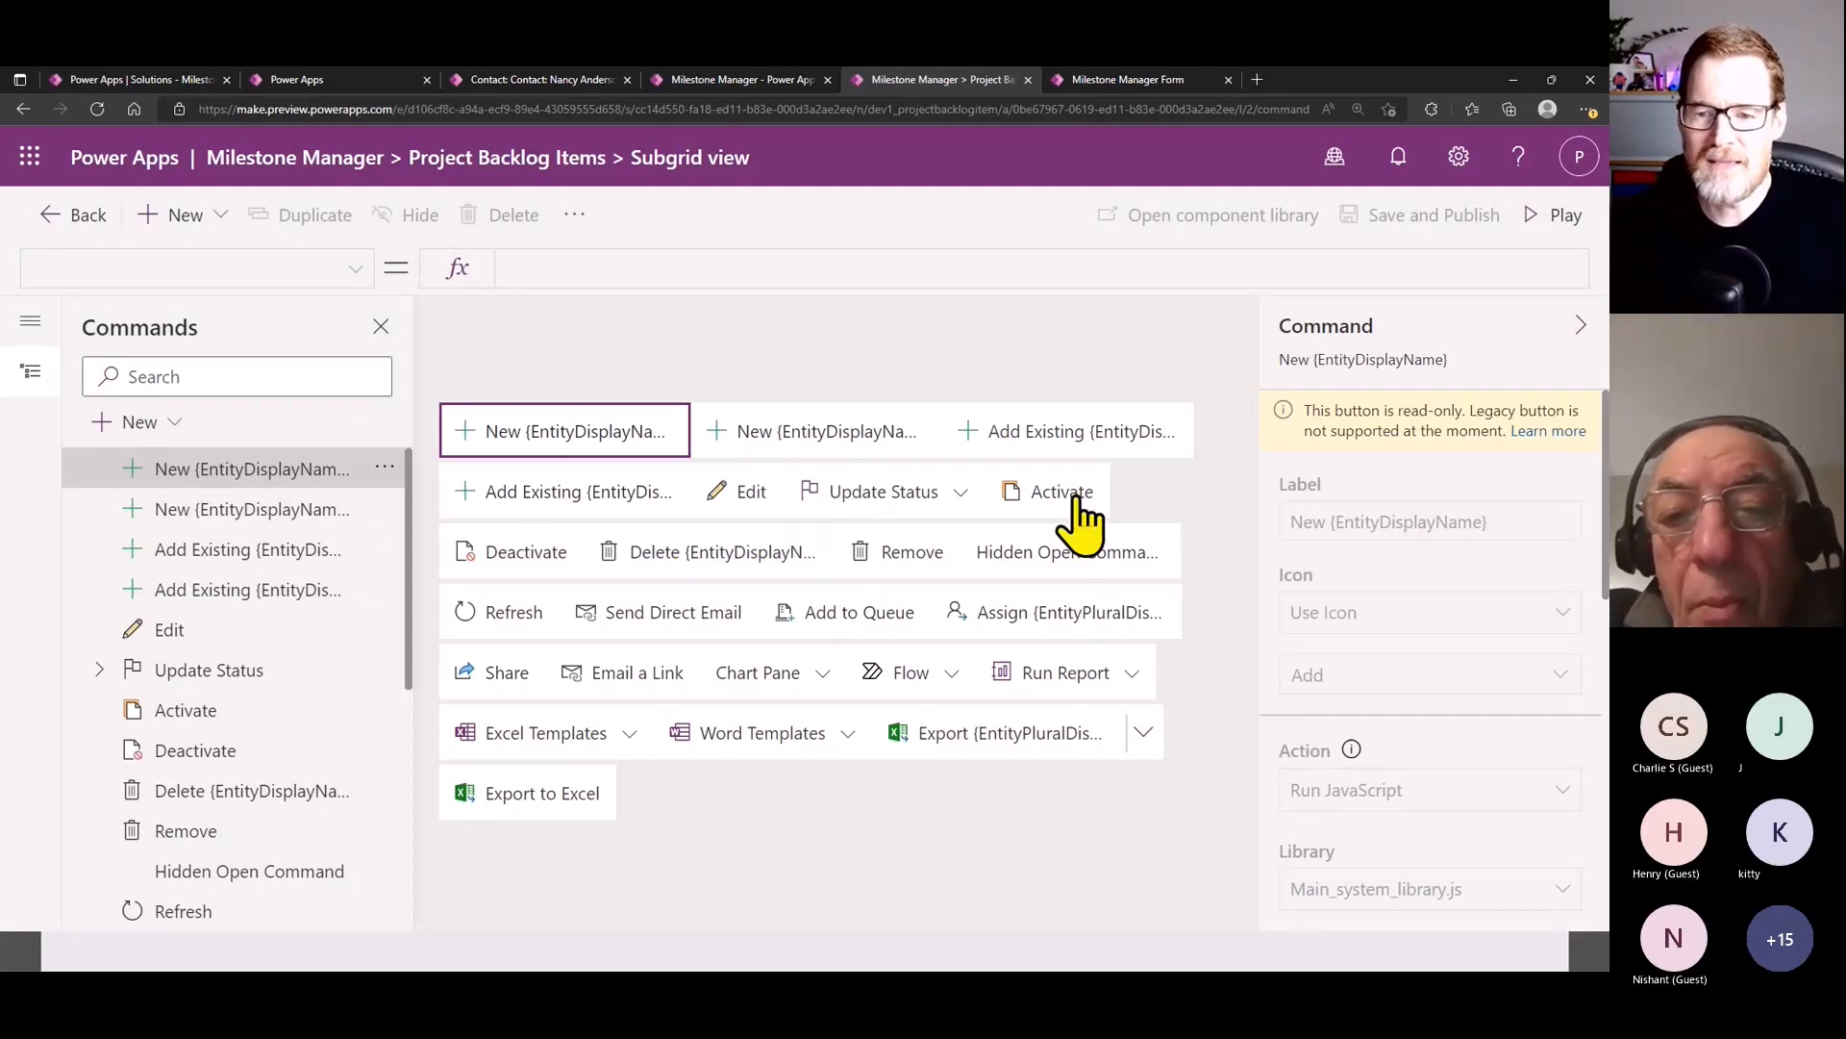
# - View the Update Status command's Visible formula and its remaining properties
pyautogui.click(914, 498)
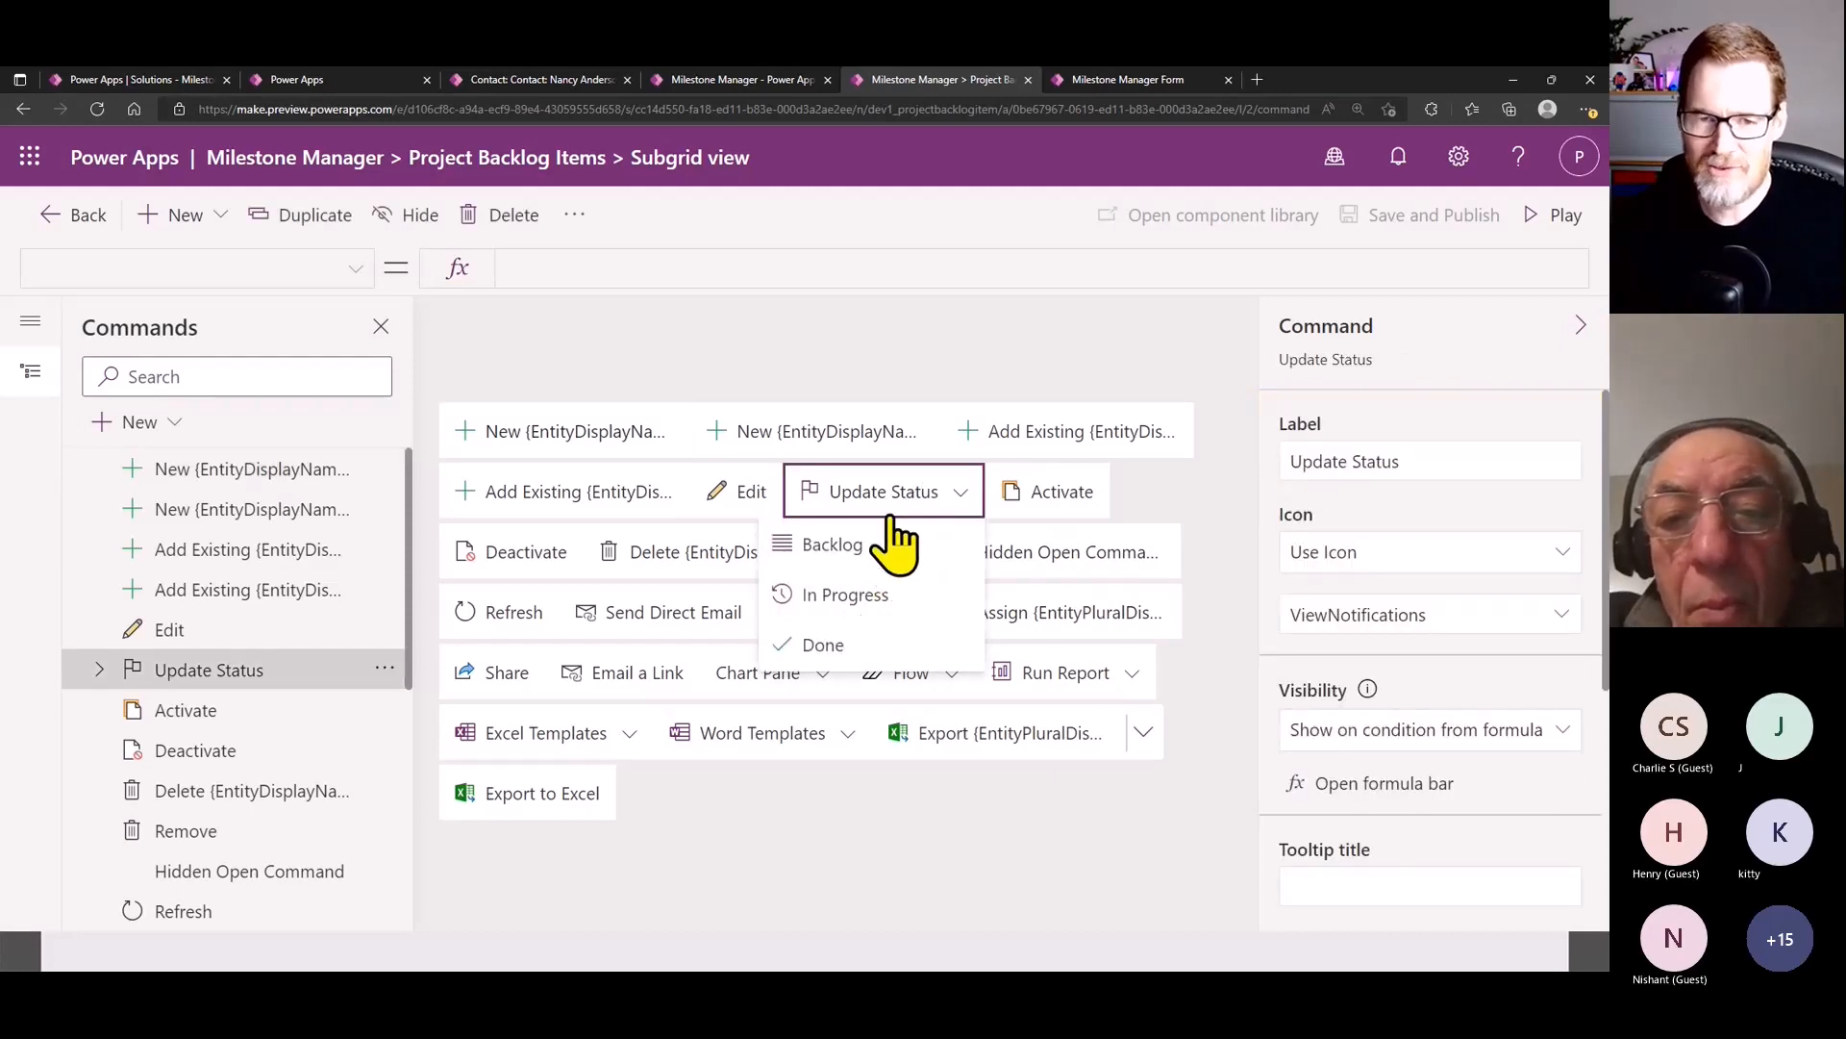
pyautogui.click(1409, 787)
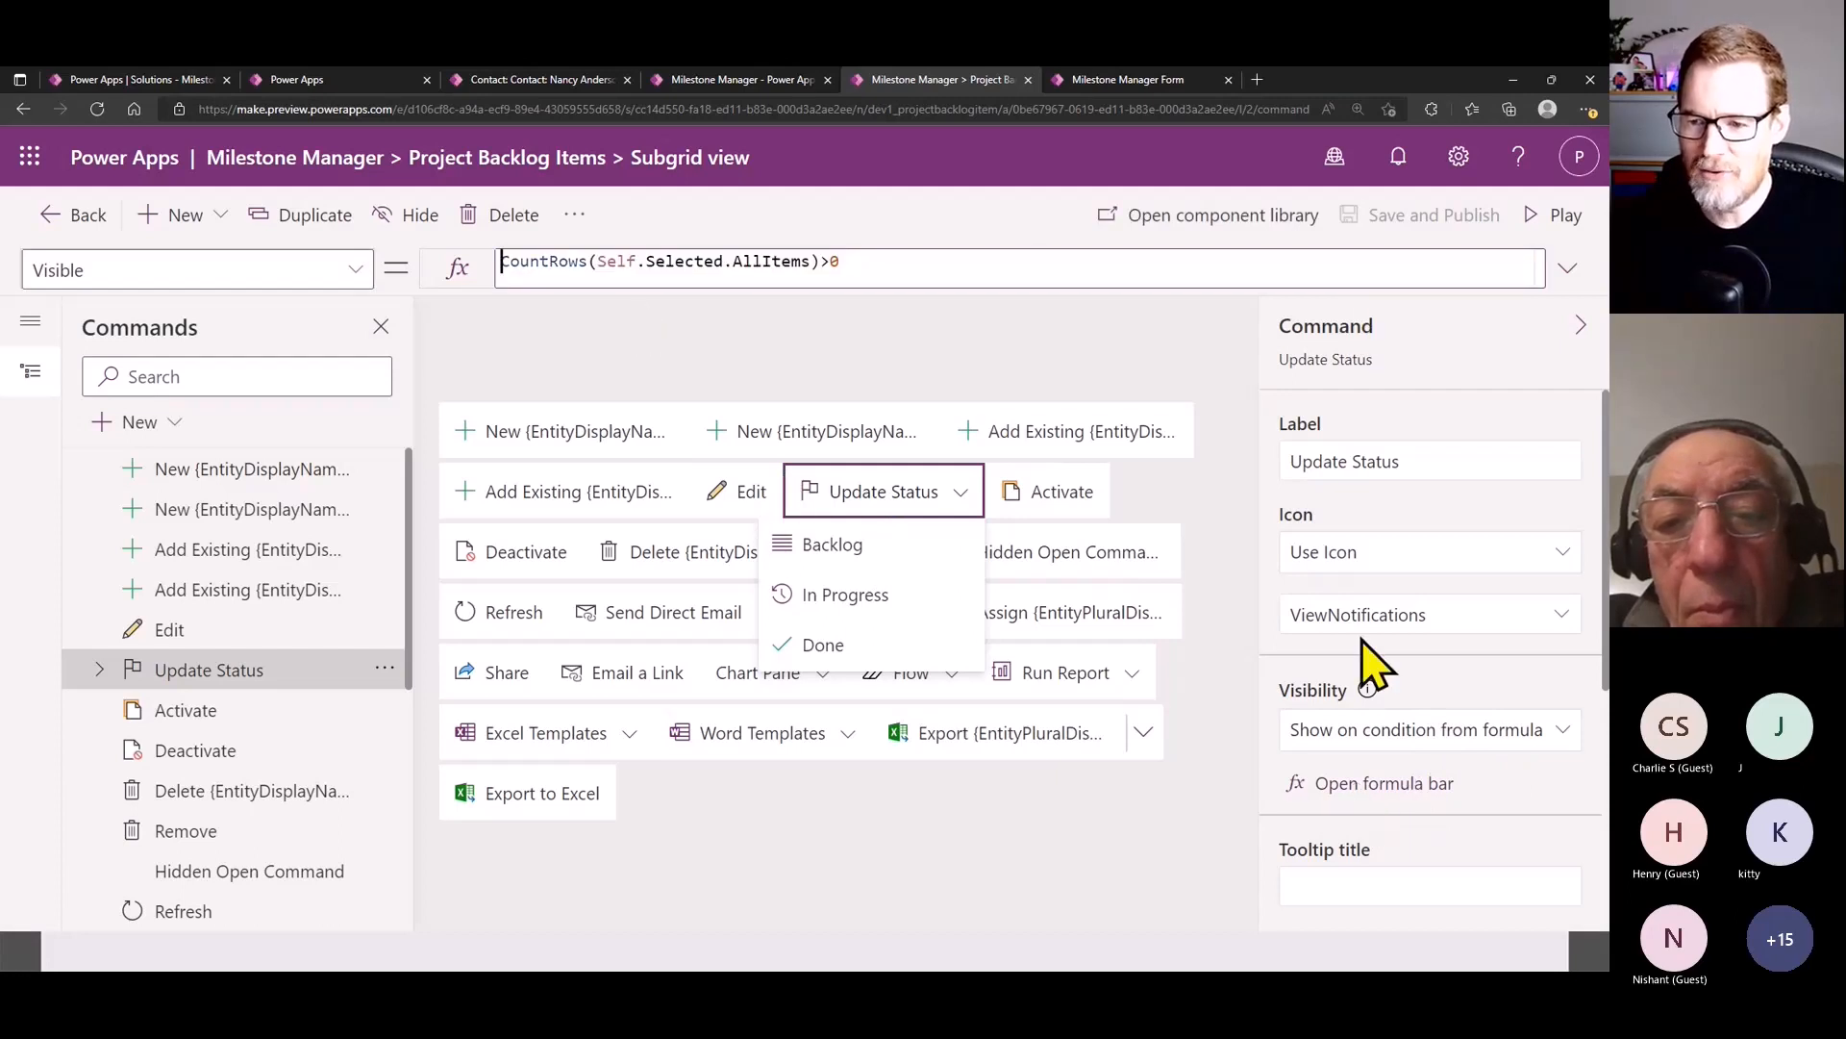
pyautogui.scroll(-2, 1390, 769)
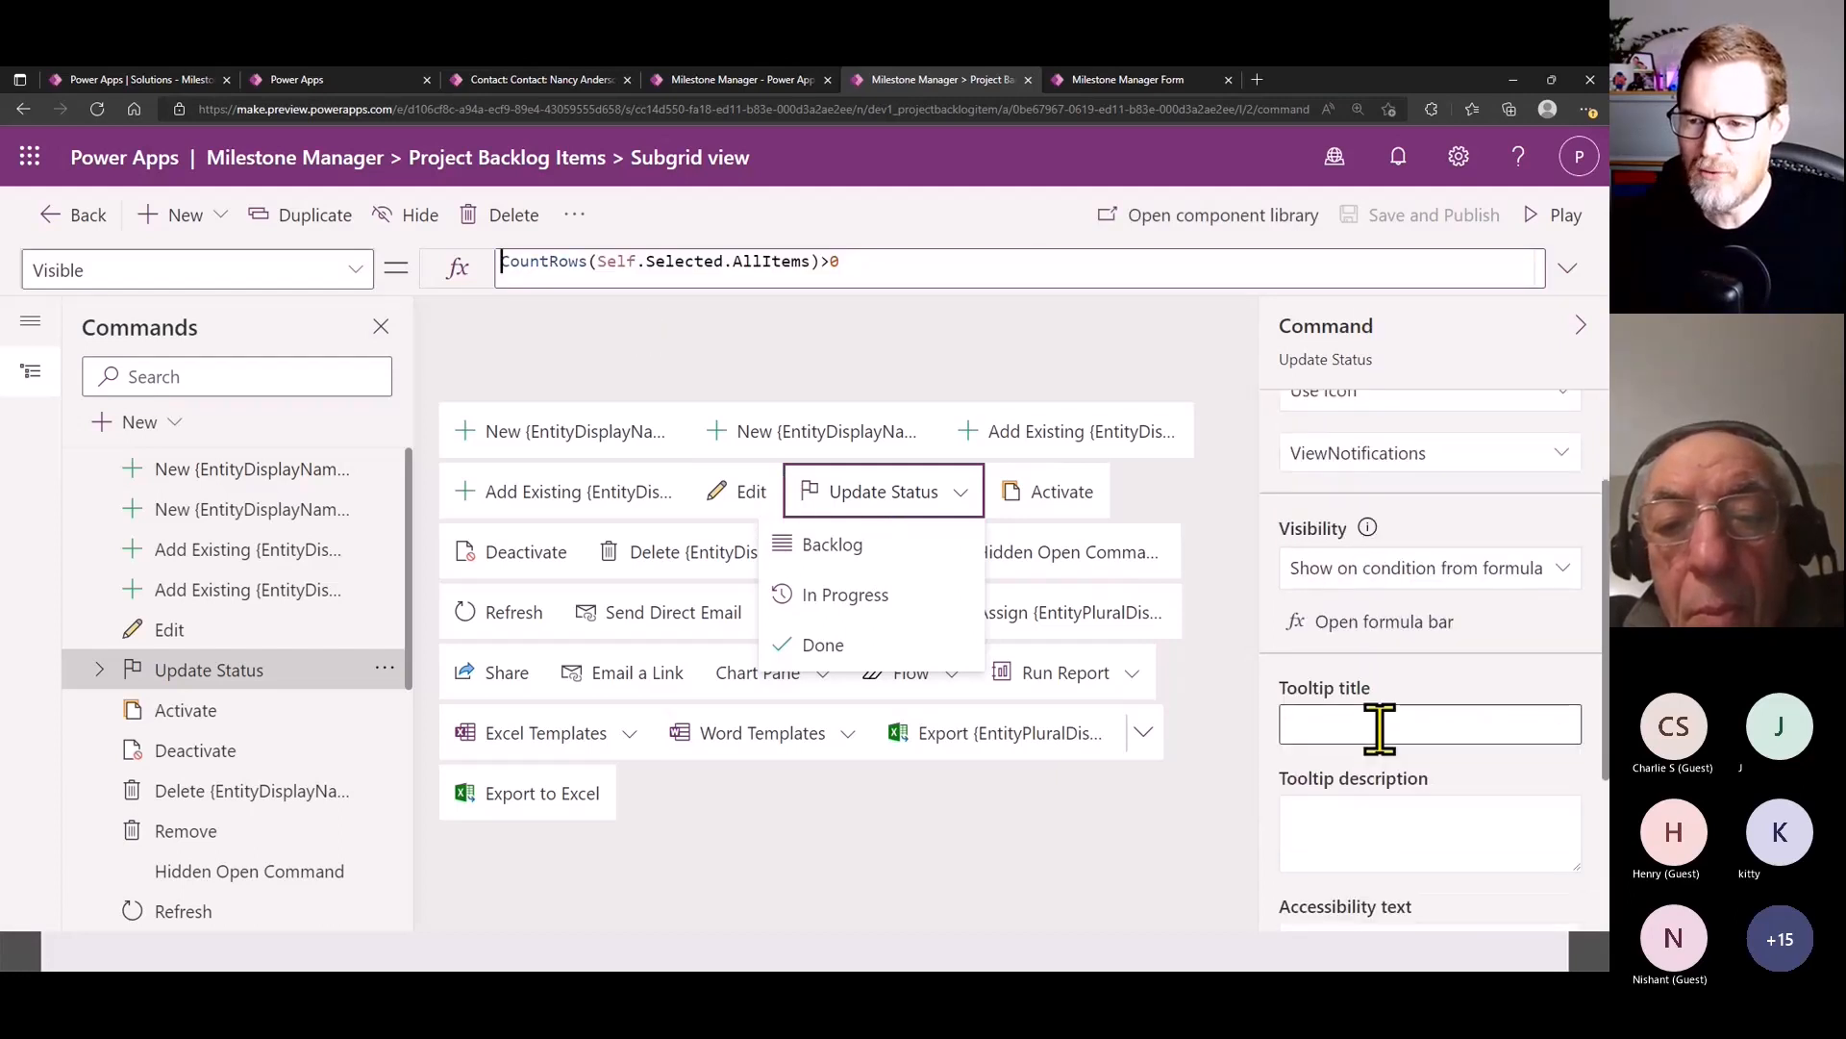
pyautogui.scroll(2, 1381, 729)
# - Show the OnSelect formula of the Backlog command under Update Status in the expanded formula bar
pyautogui.scroll(-5, 1413, 775)
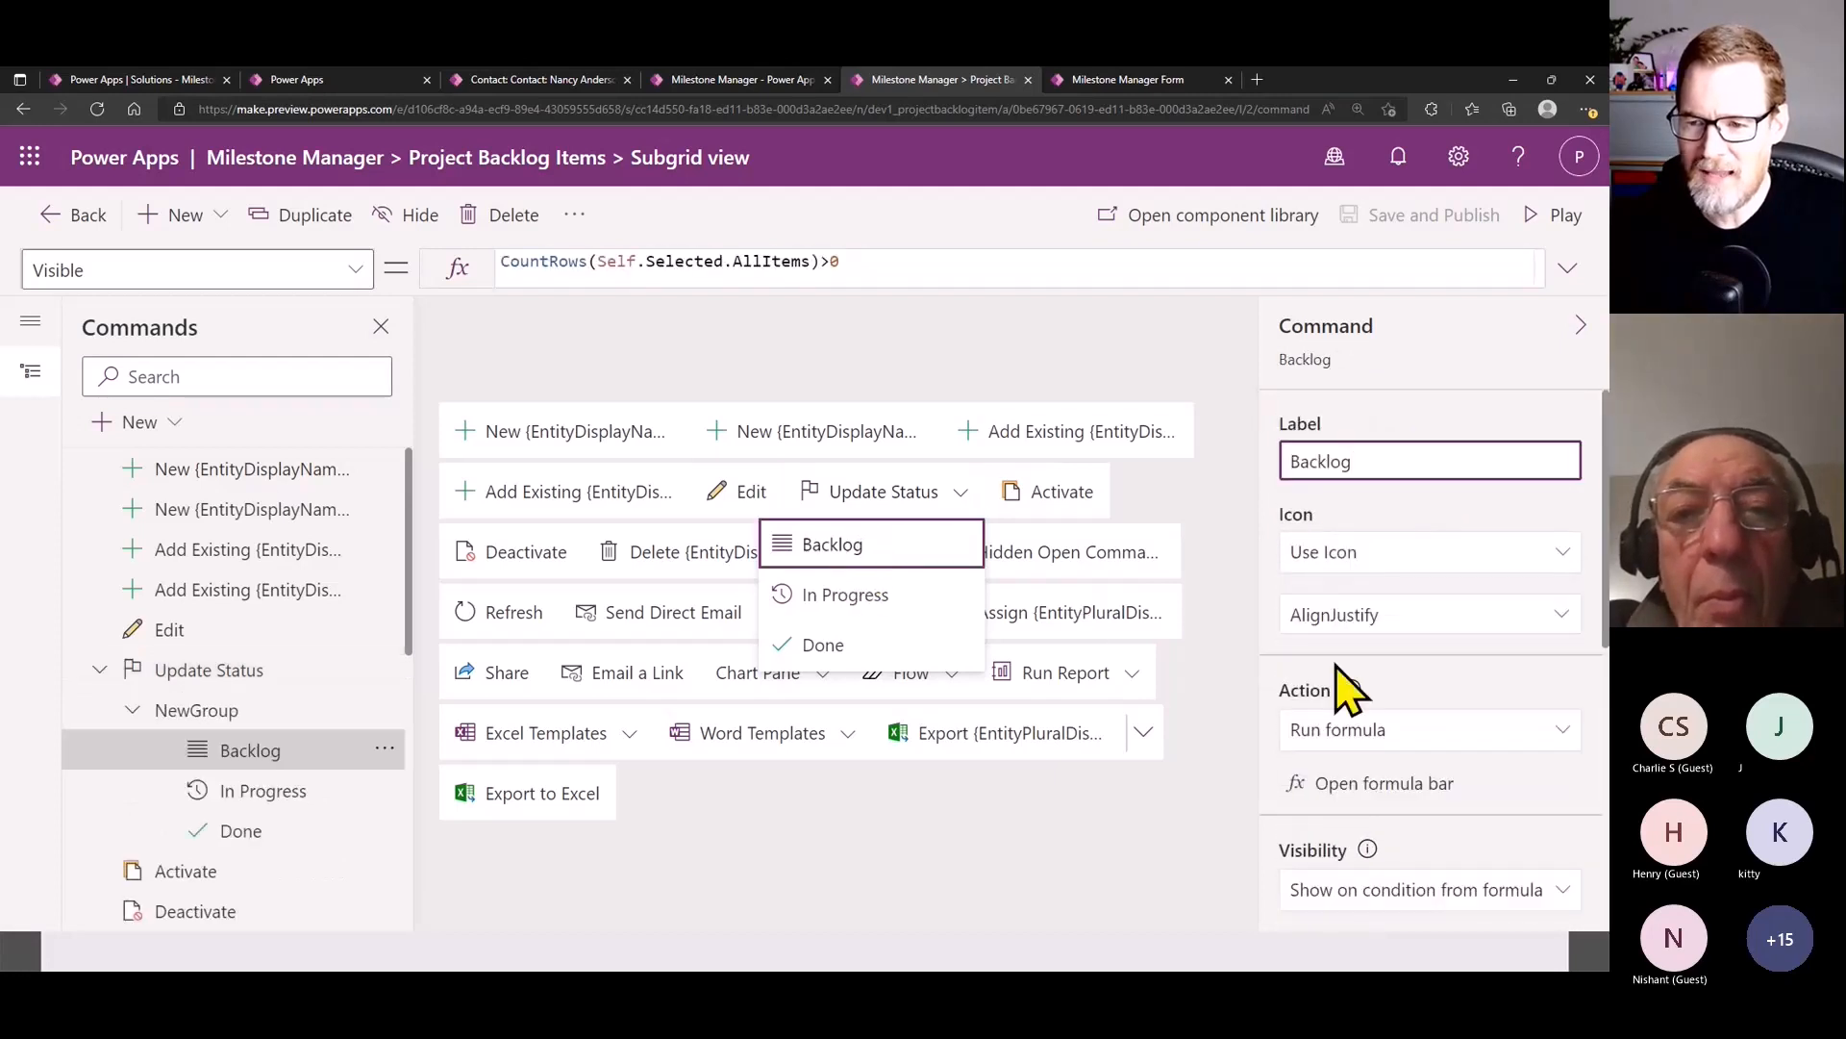
pyautogui.click(1367, 784)
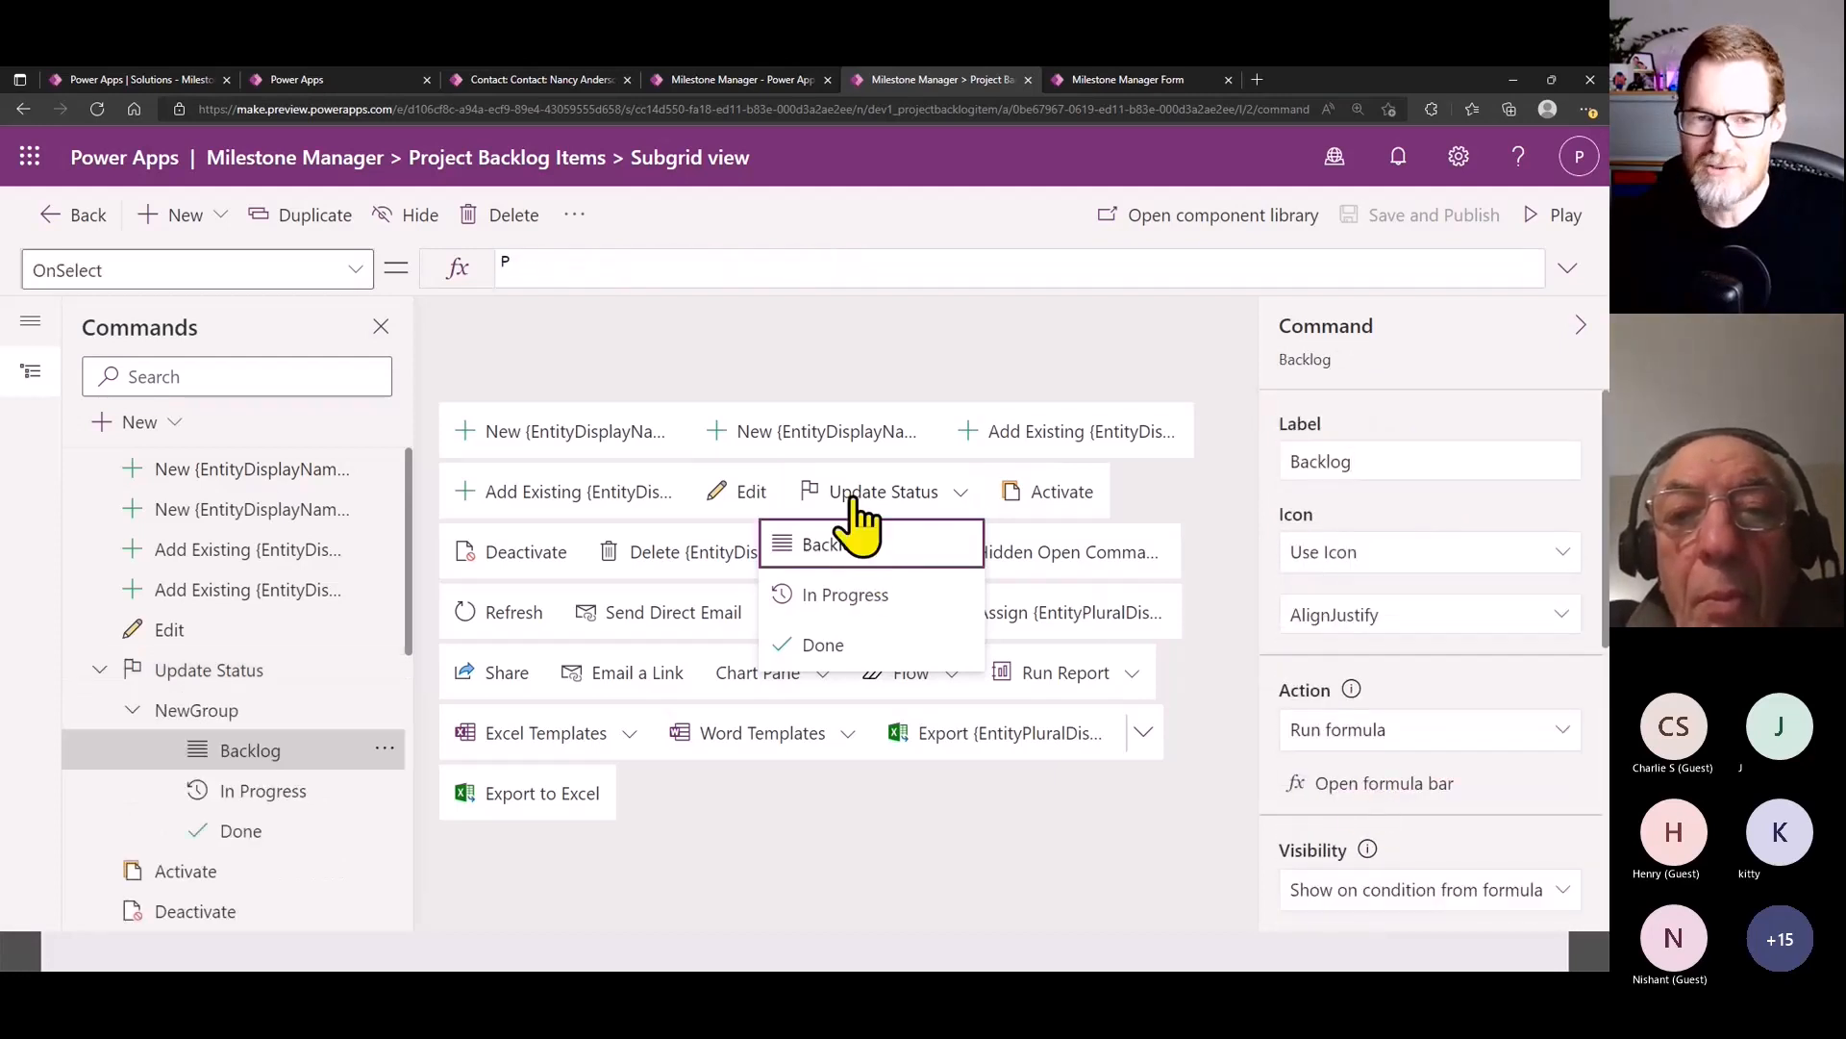
pyautogui.click(1568, 268)
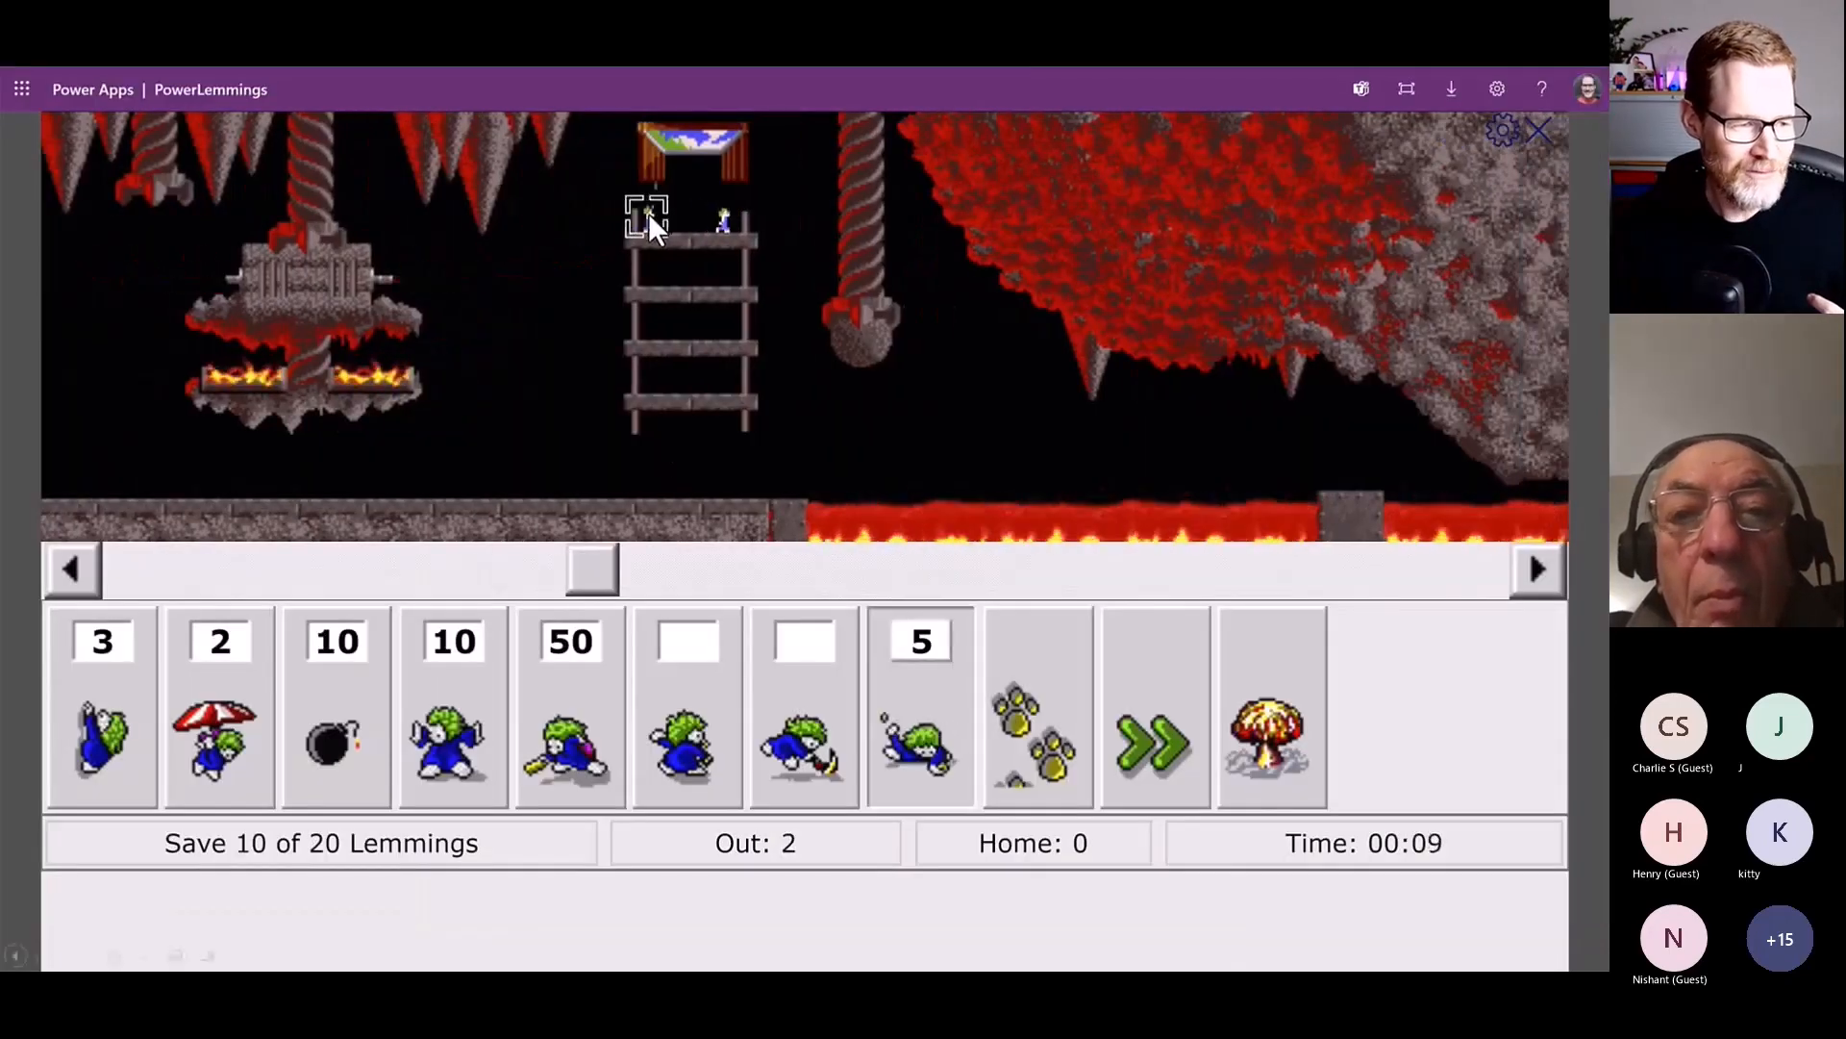
pyautogui.click(649, 215)
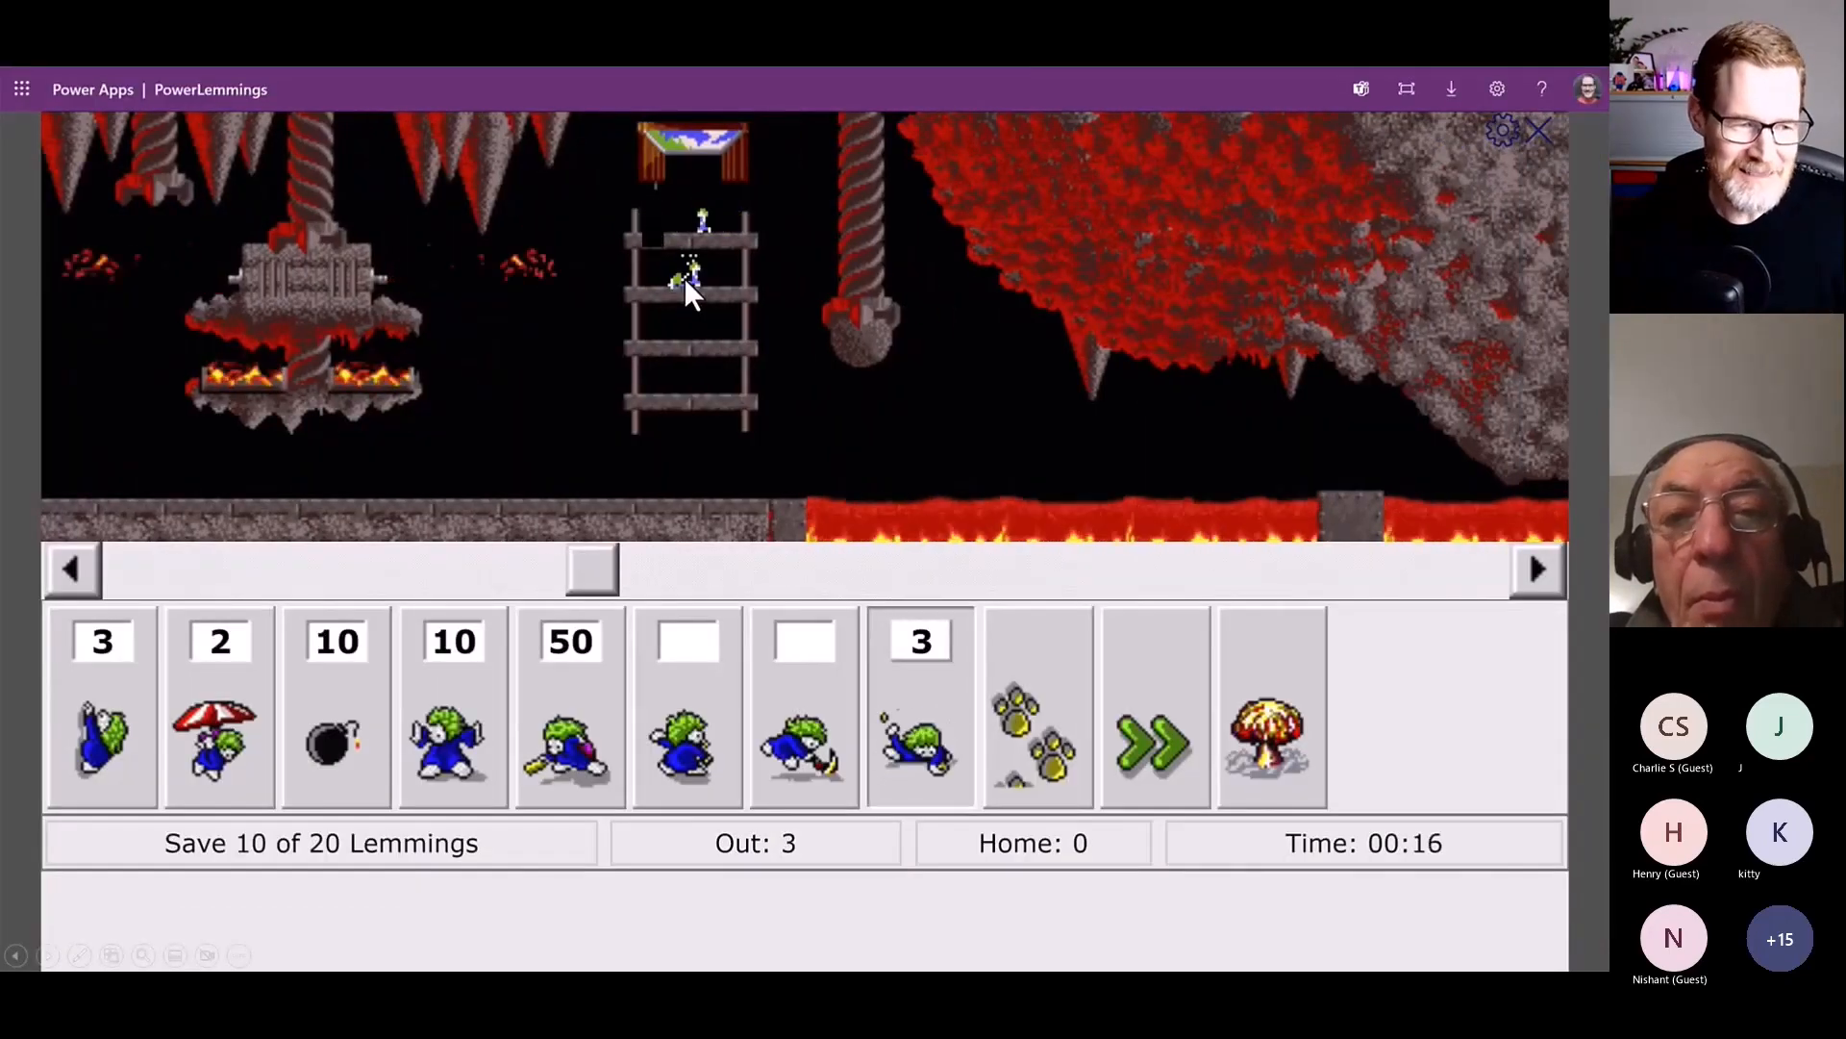
pyautogui.press('Right')
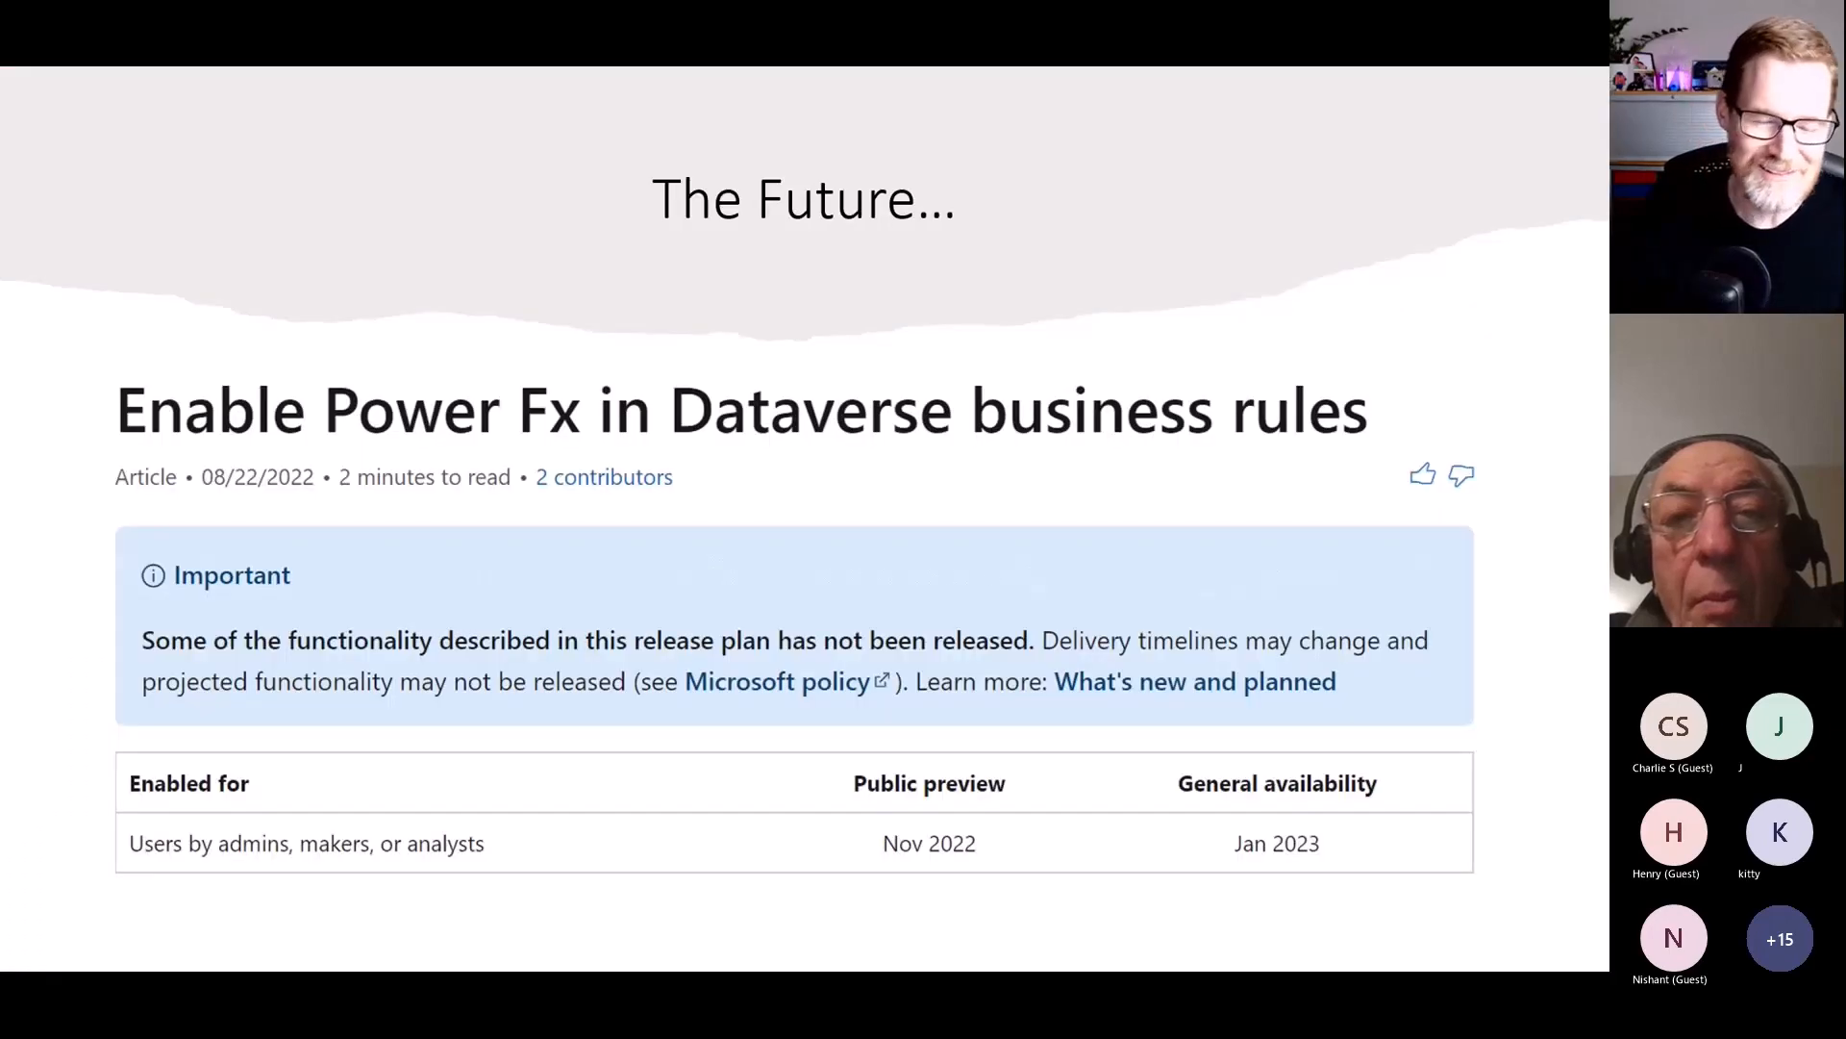
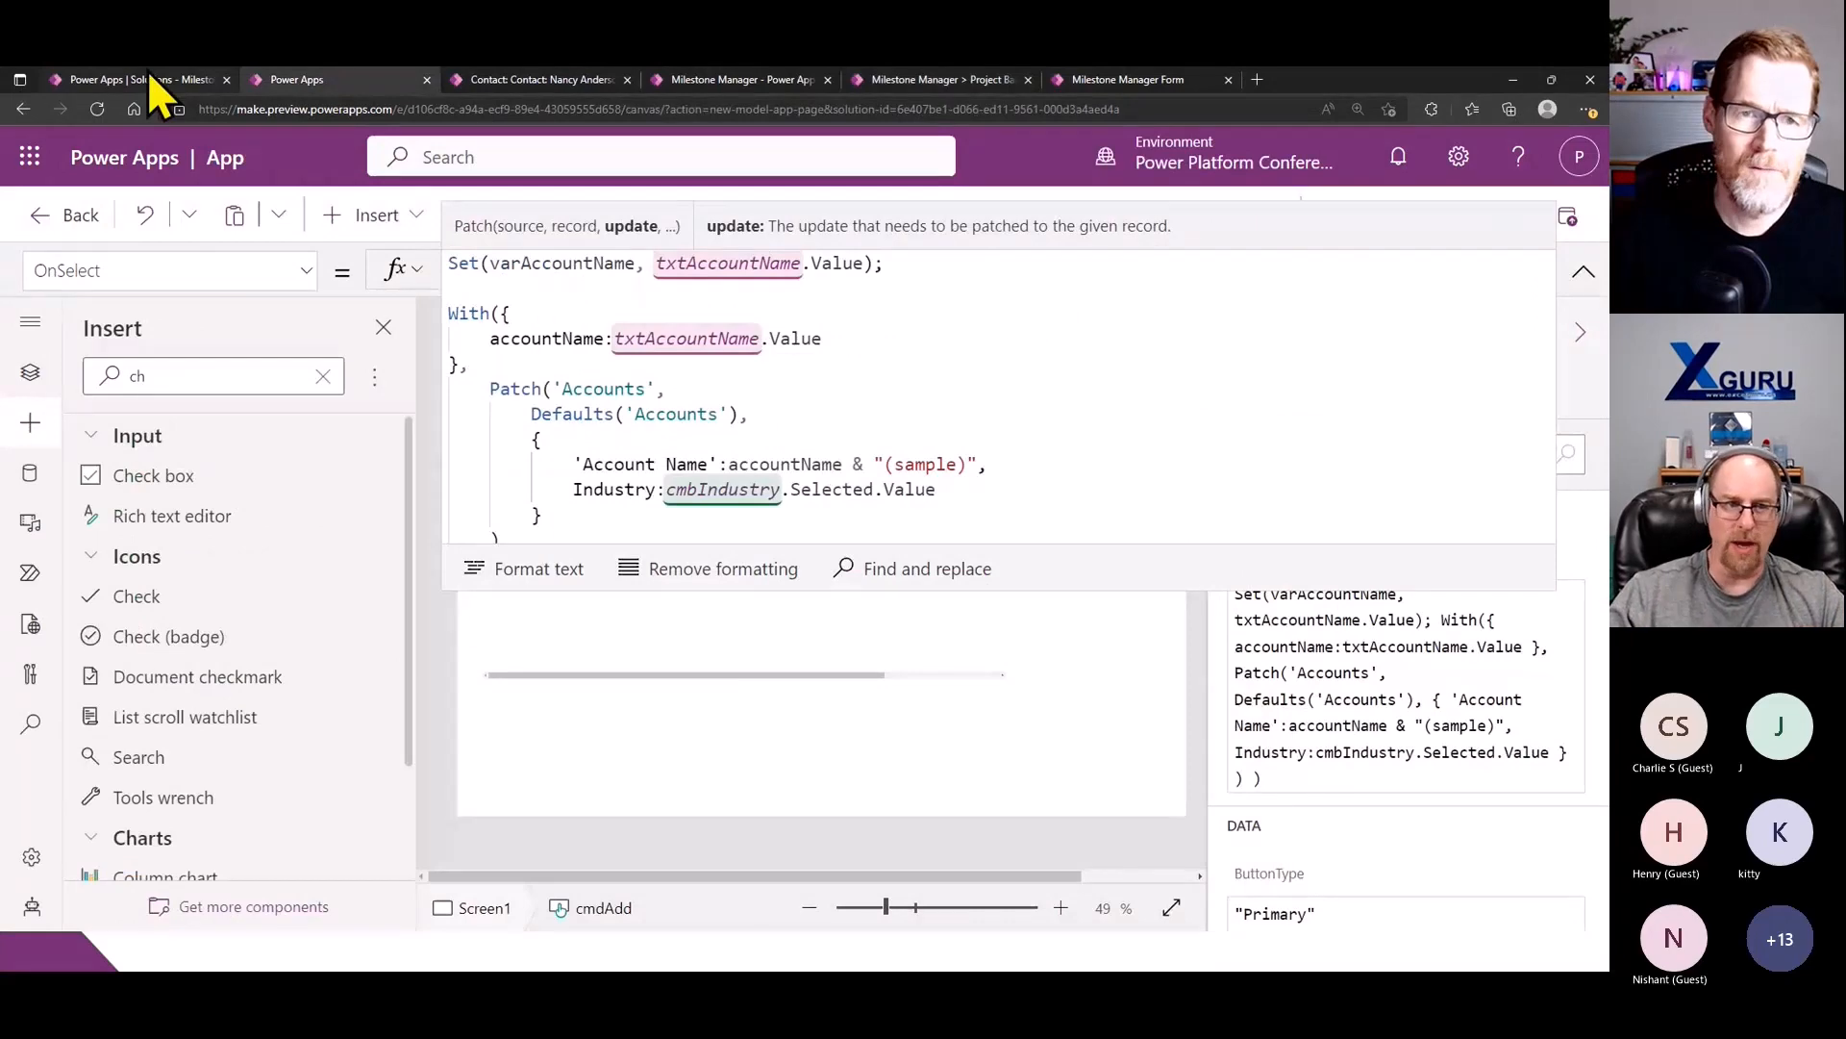
# - Leave the Milestone Manager solution and open the VanPUG Power BI Meet-Up solution from the solutions list
pyautogui.moveTo(149, 74)
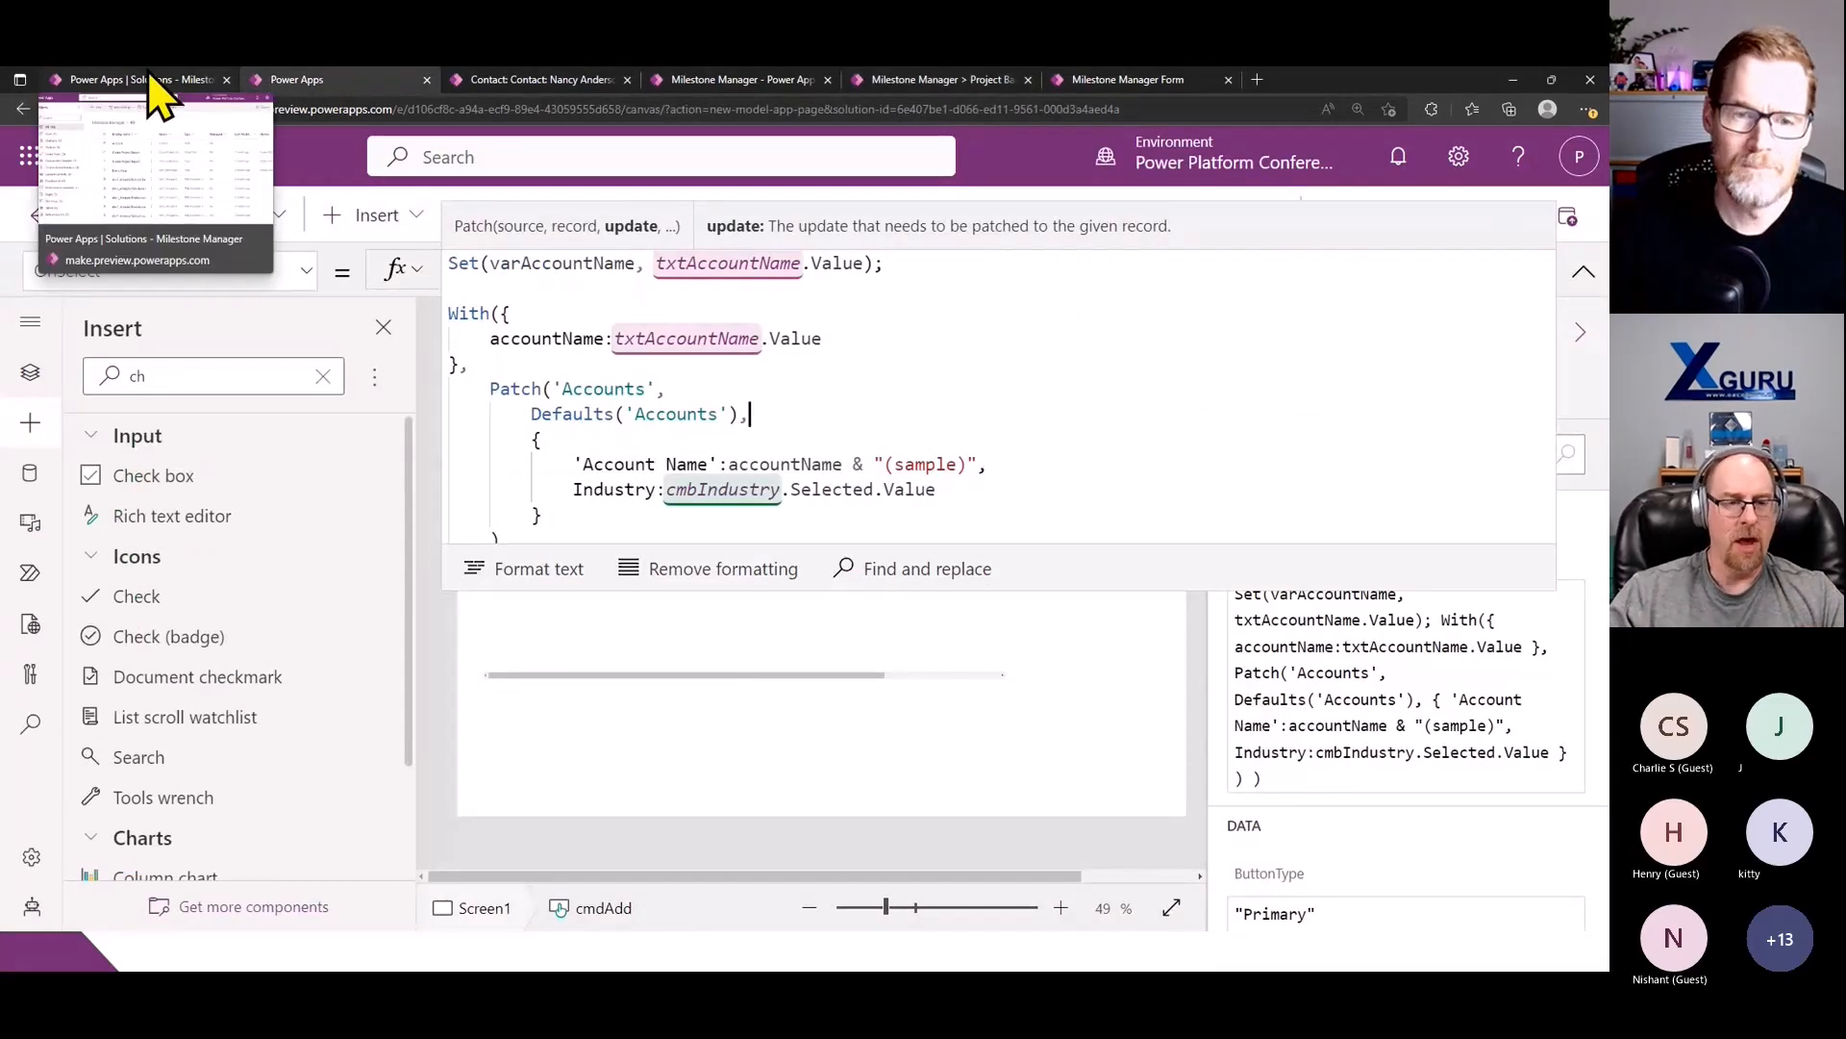
pyautogui.click(149, 77)
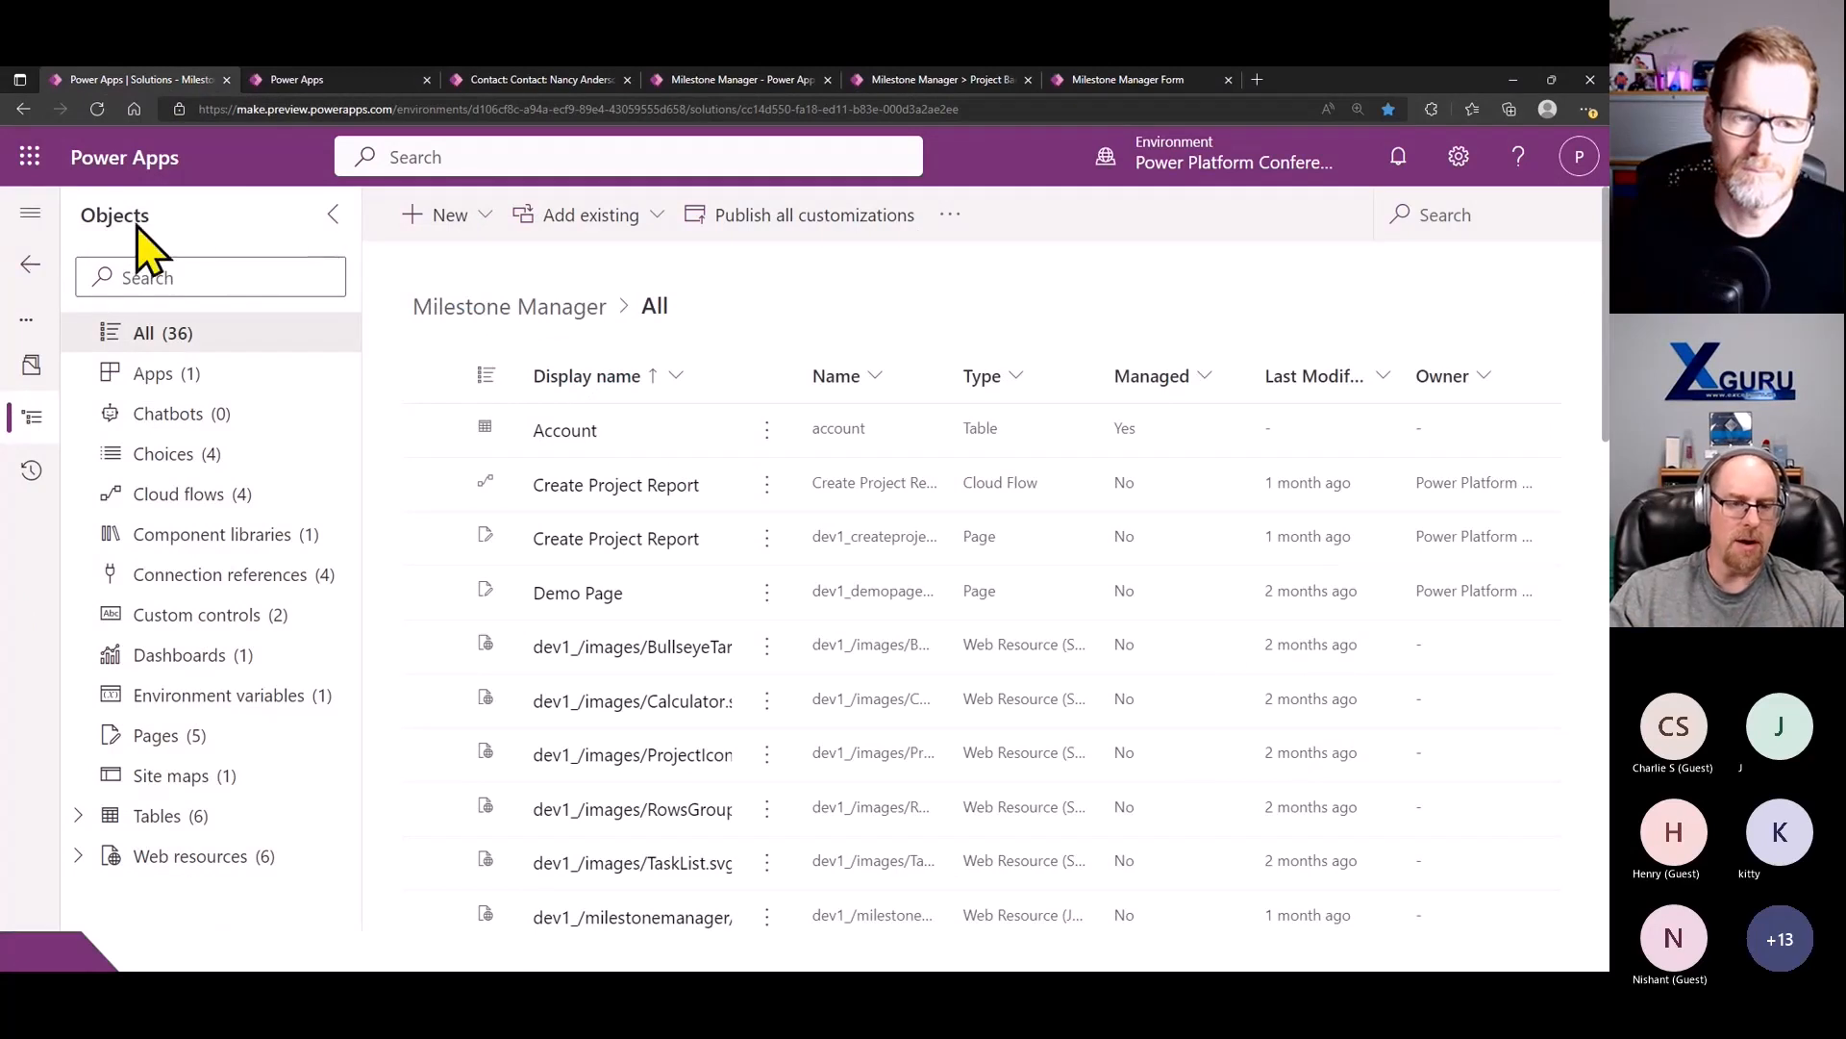
pyautogui.click(32, 266)
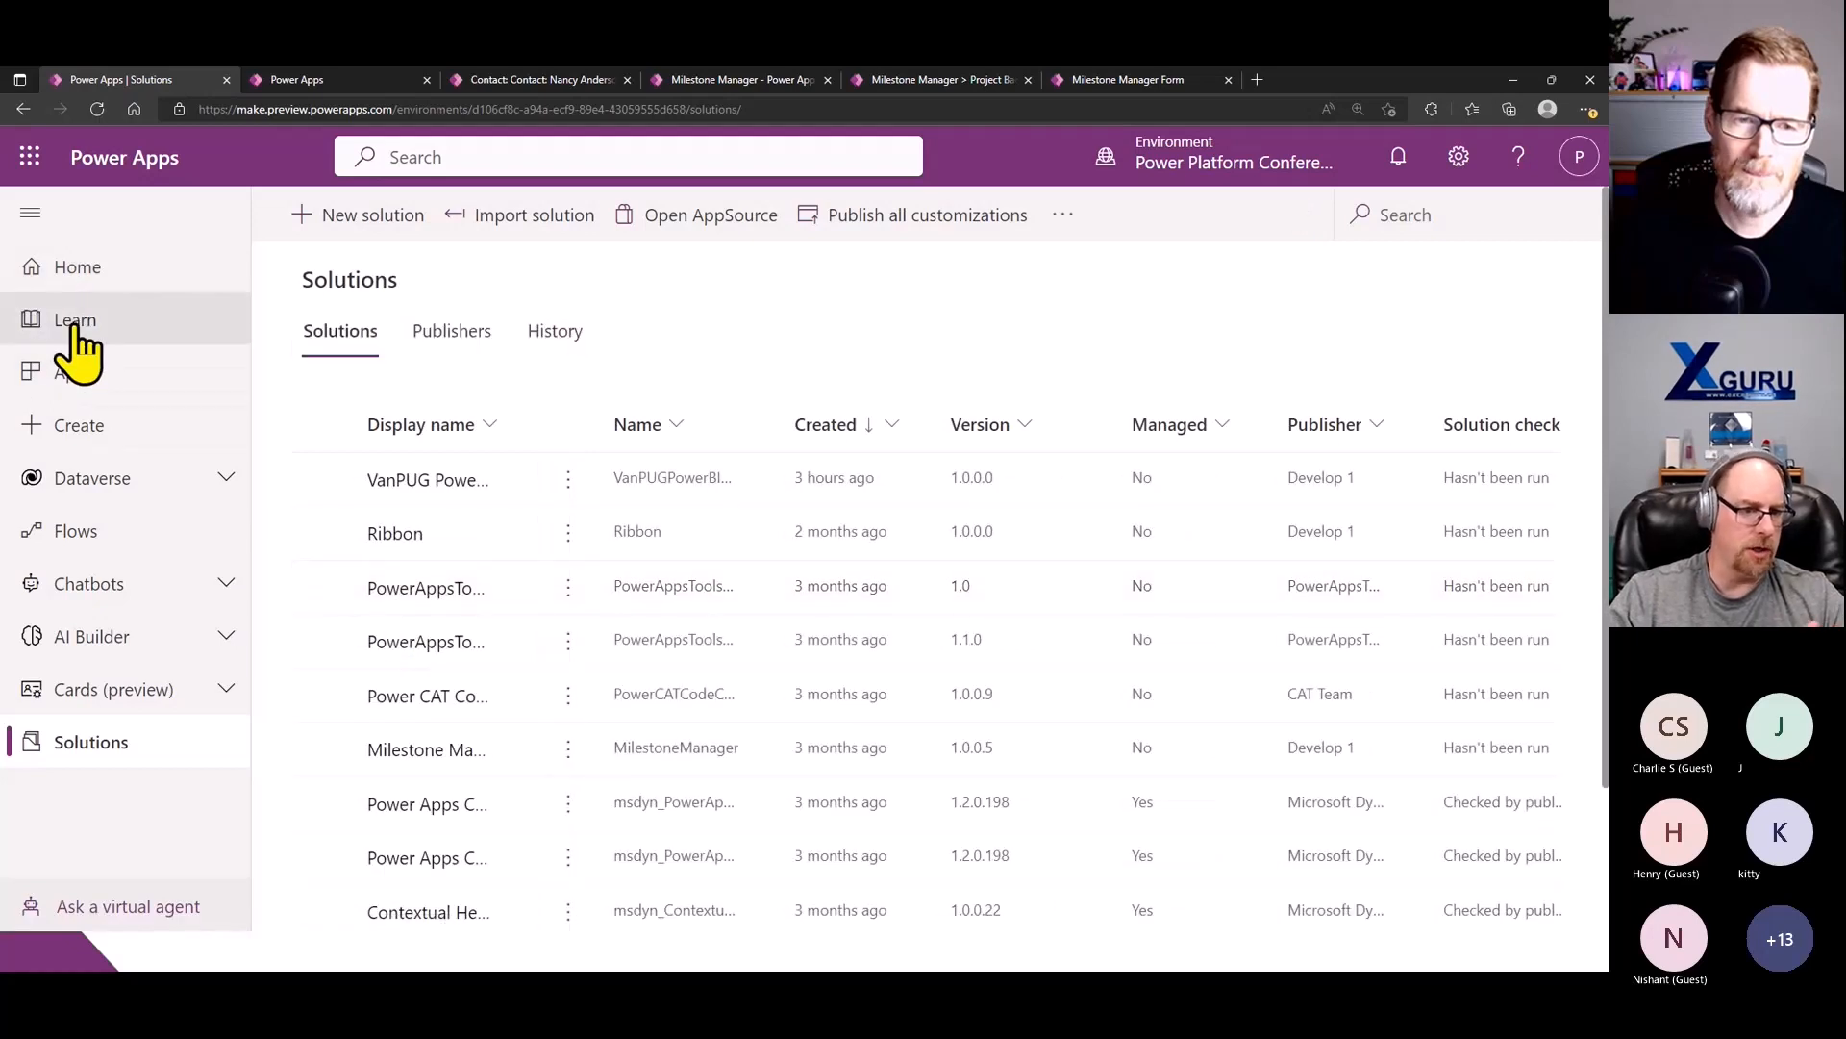
pyautogui.click(388, 481)
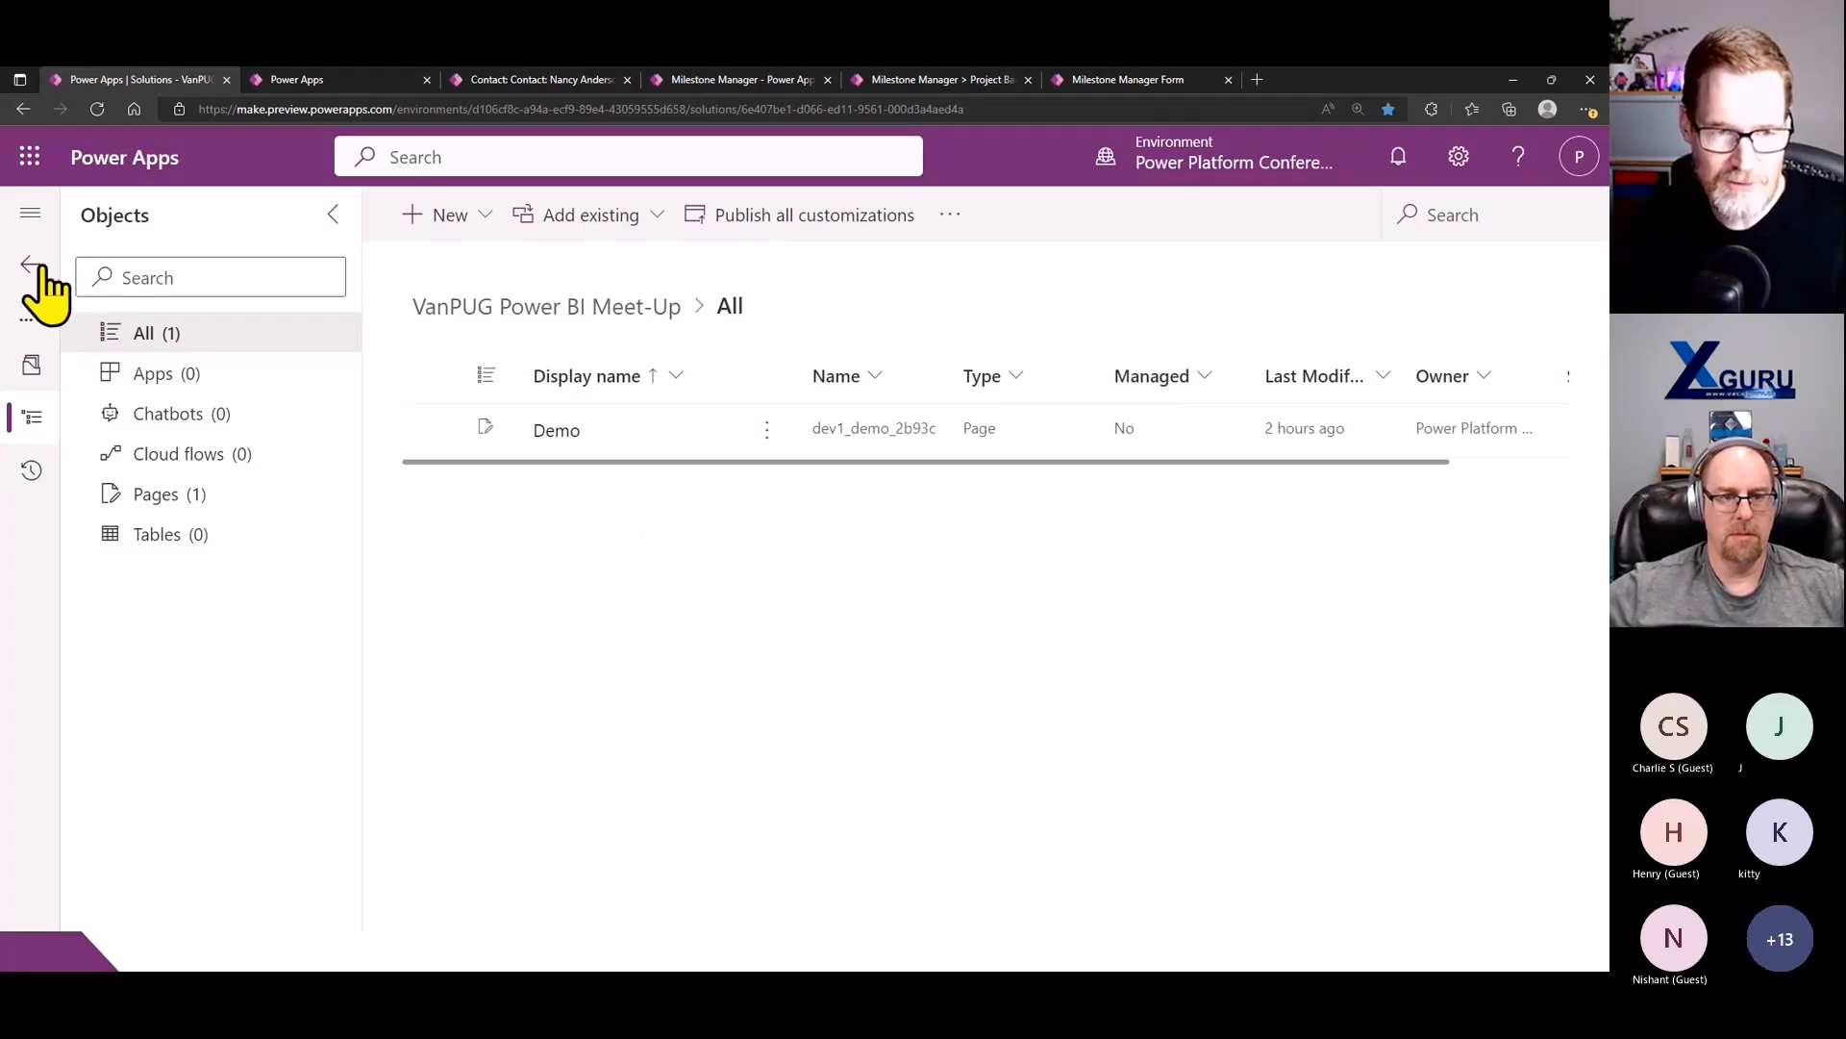
# - Create a Dataverse table with display name VanPUG and plural name VanPUGS in the VanPUG Power BI Meet-Up solution
pyautogui.click(217, 539)
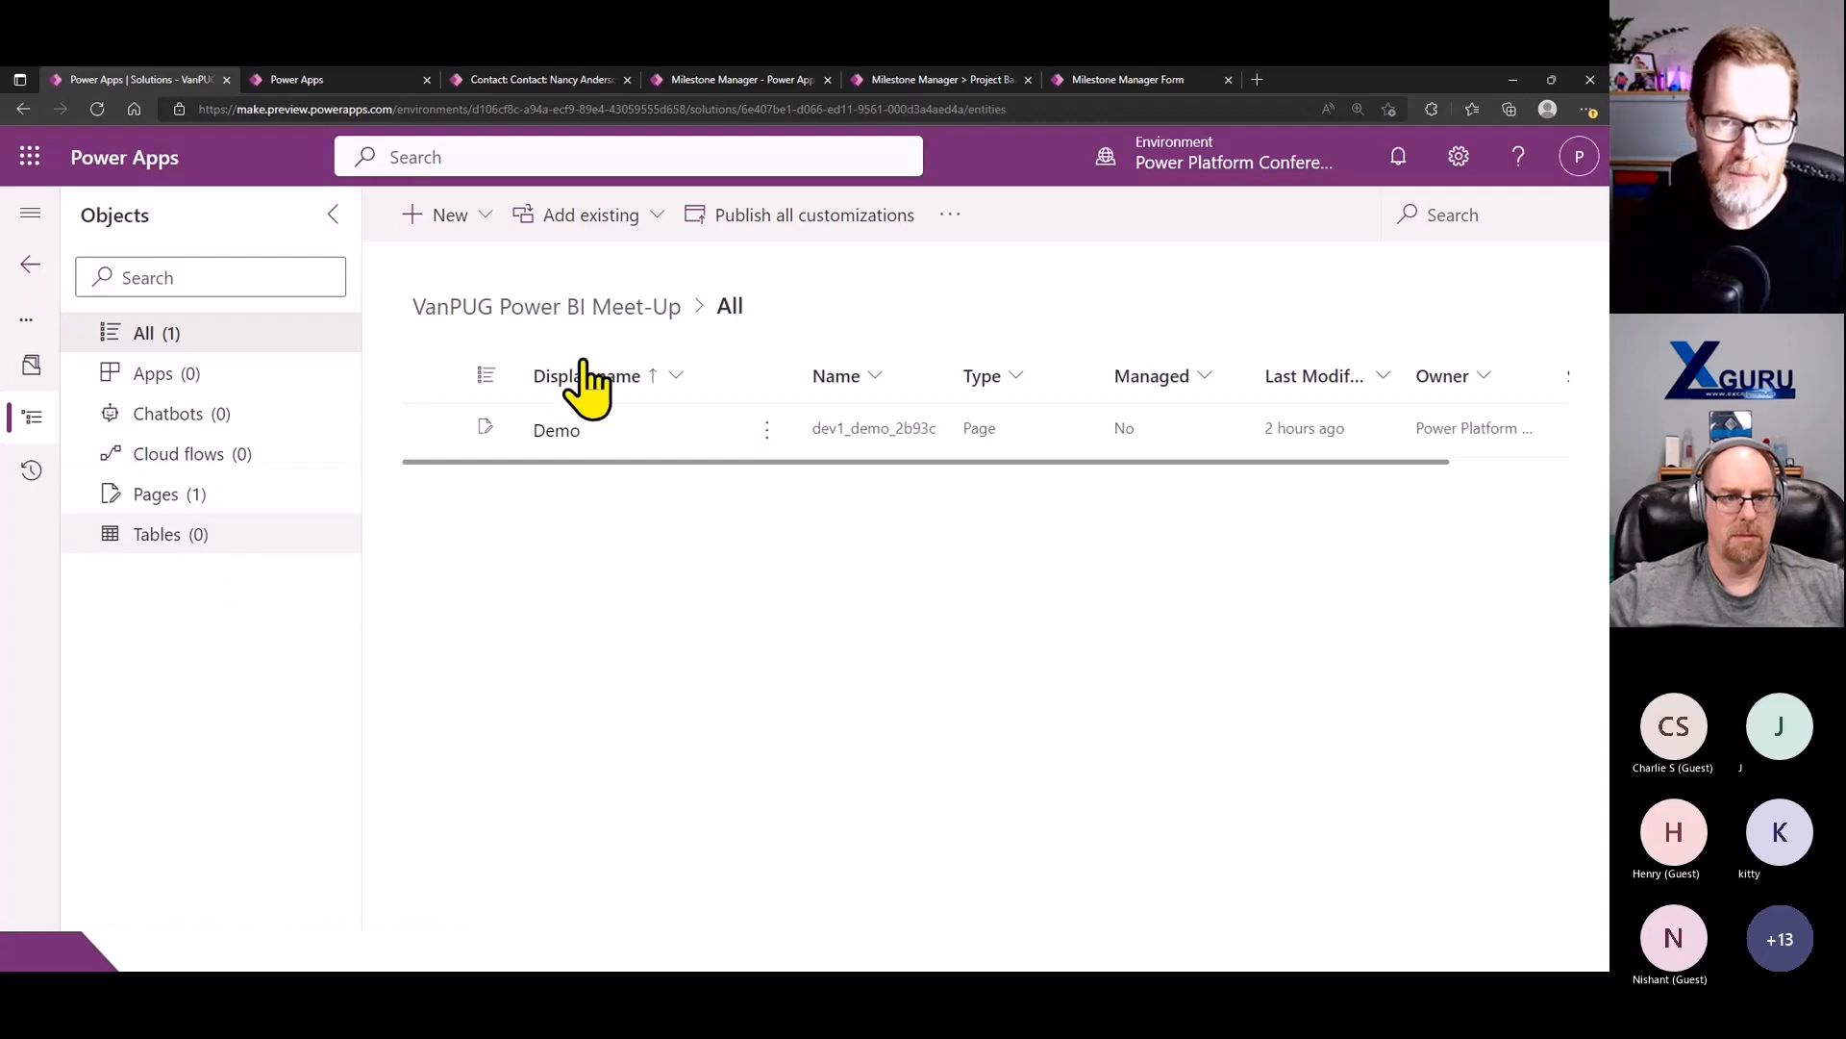
pyautogui.click(457, 215)
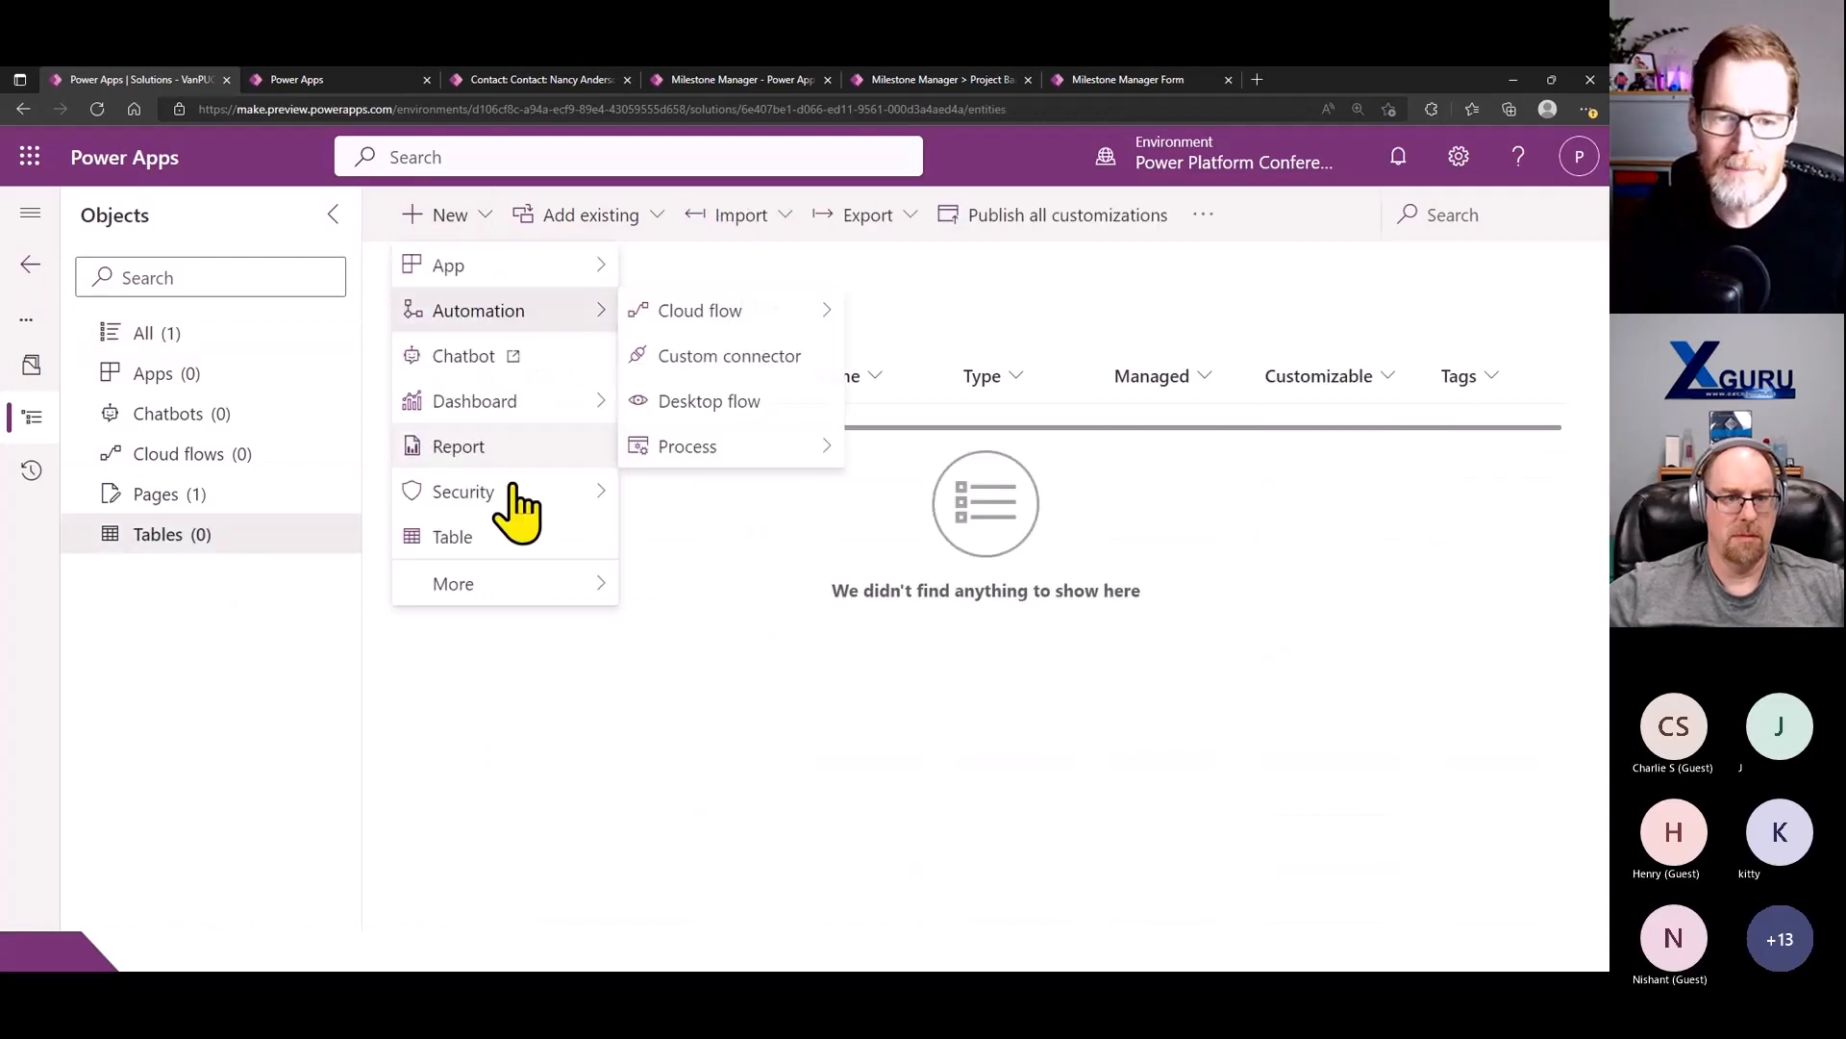
pyautogui.click(527, 544)
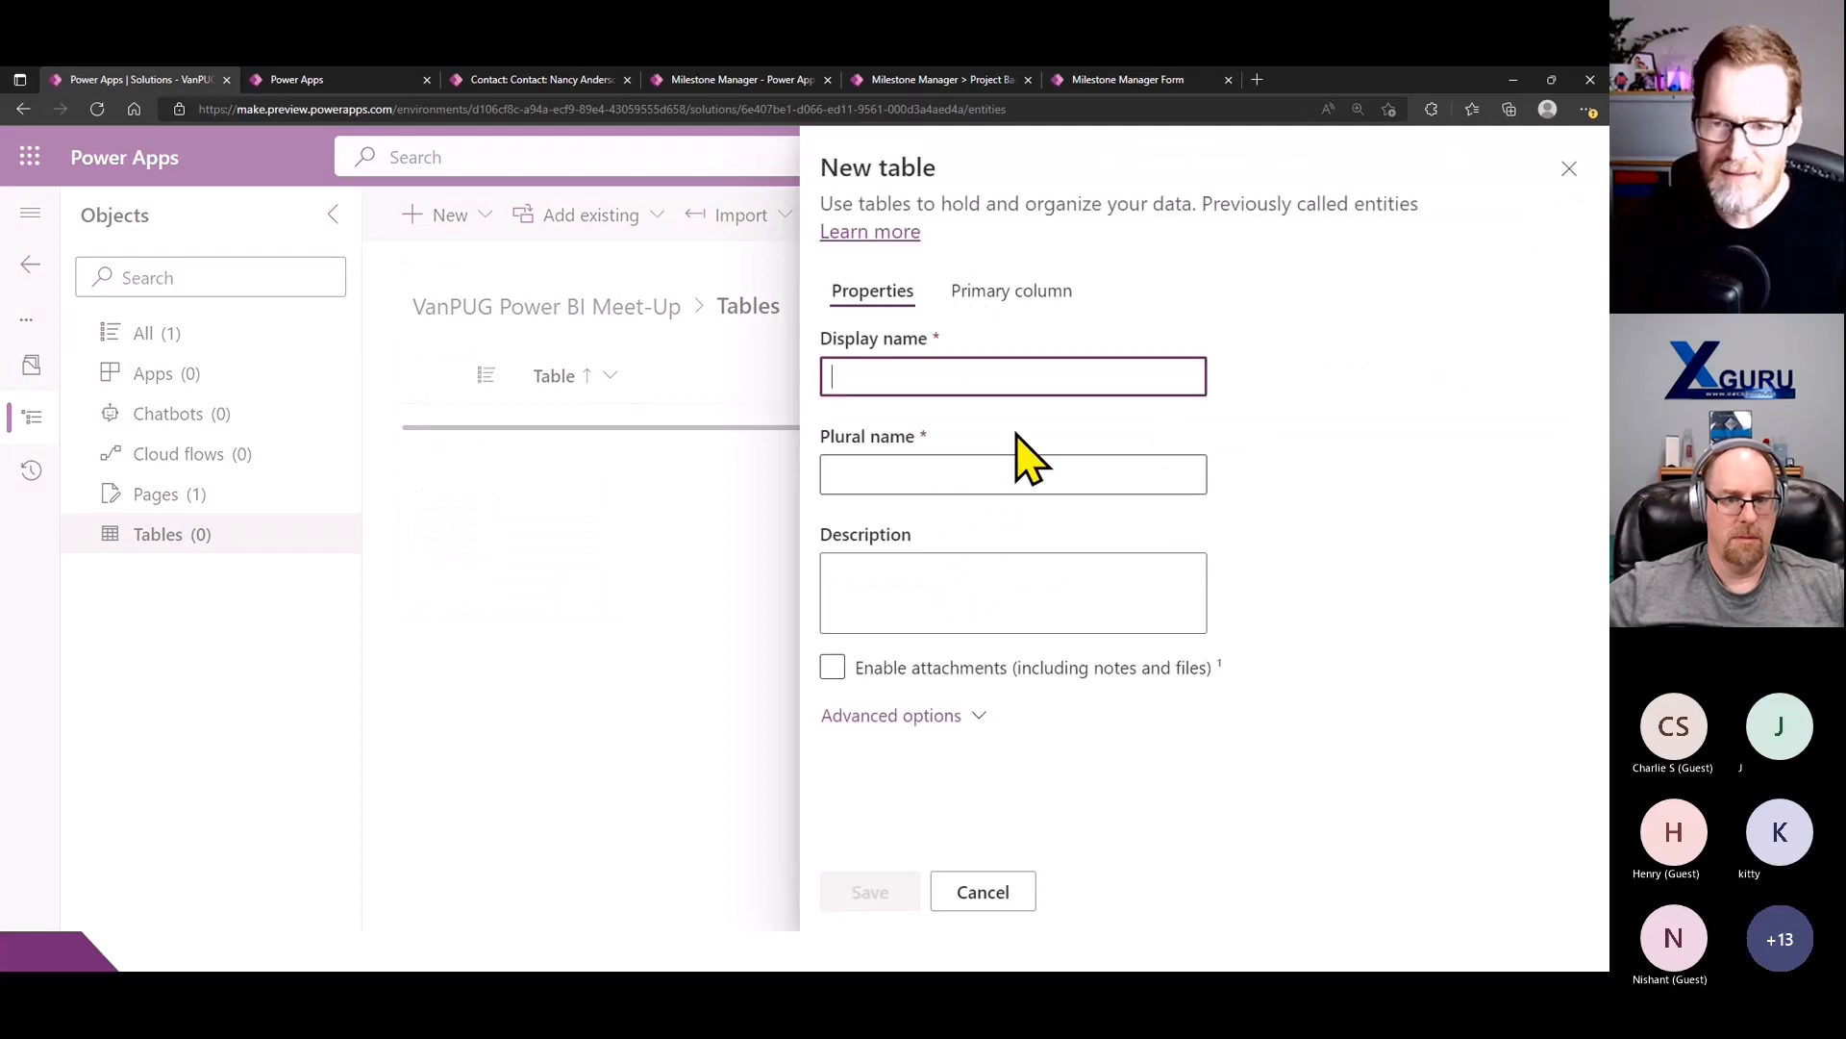
pyautogui.write('VanPUG')
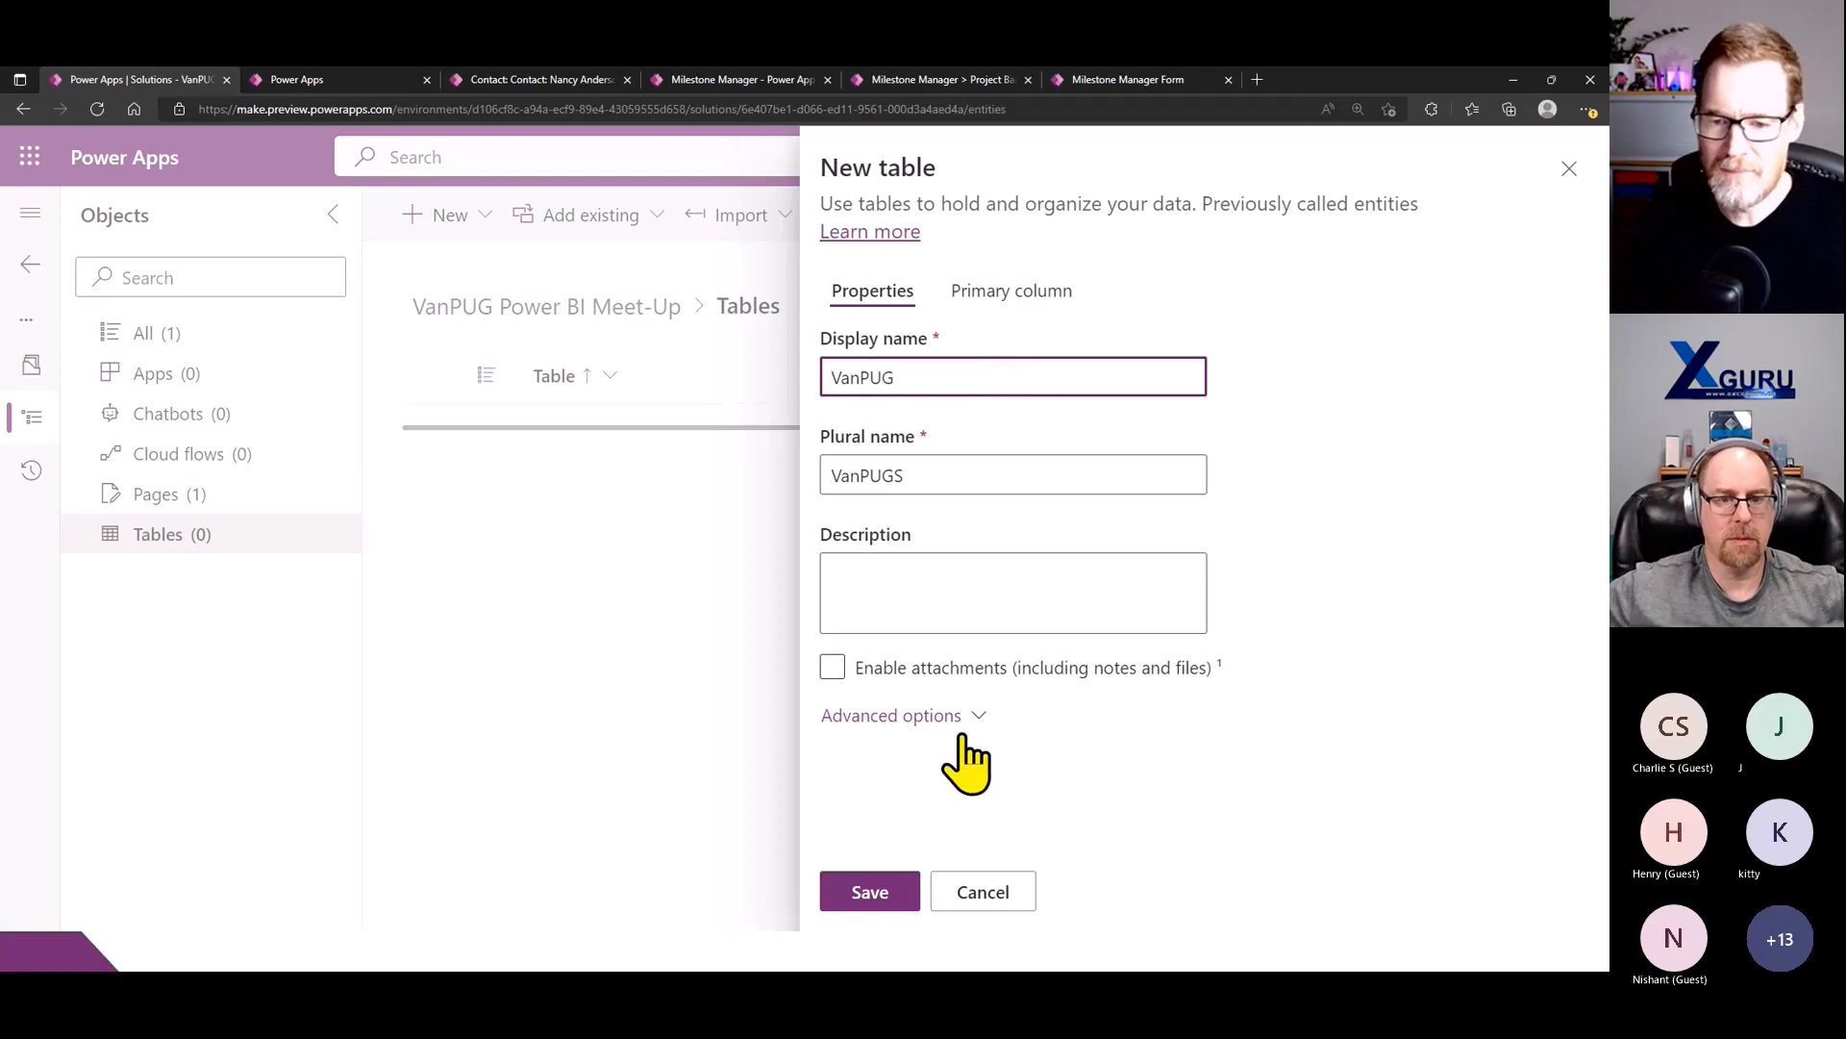
pyautogui.click(877, 892)
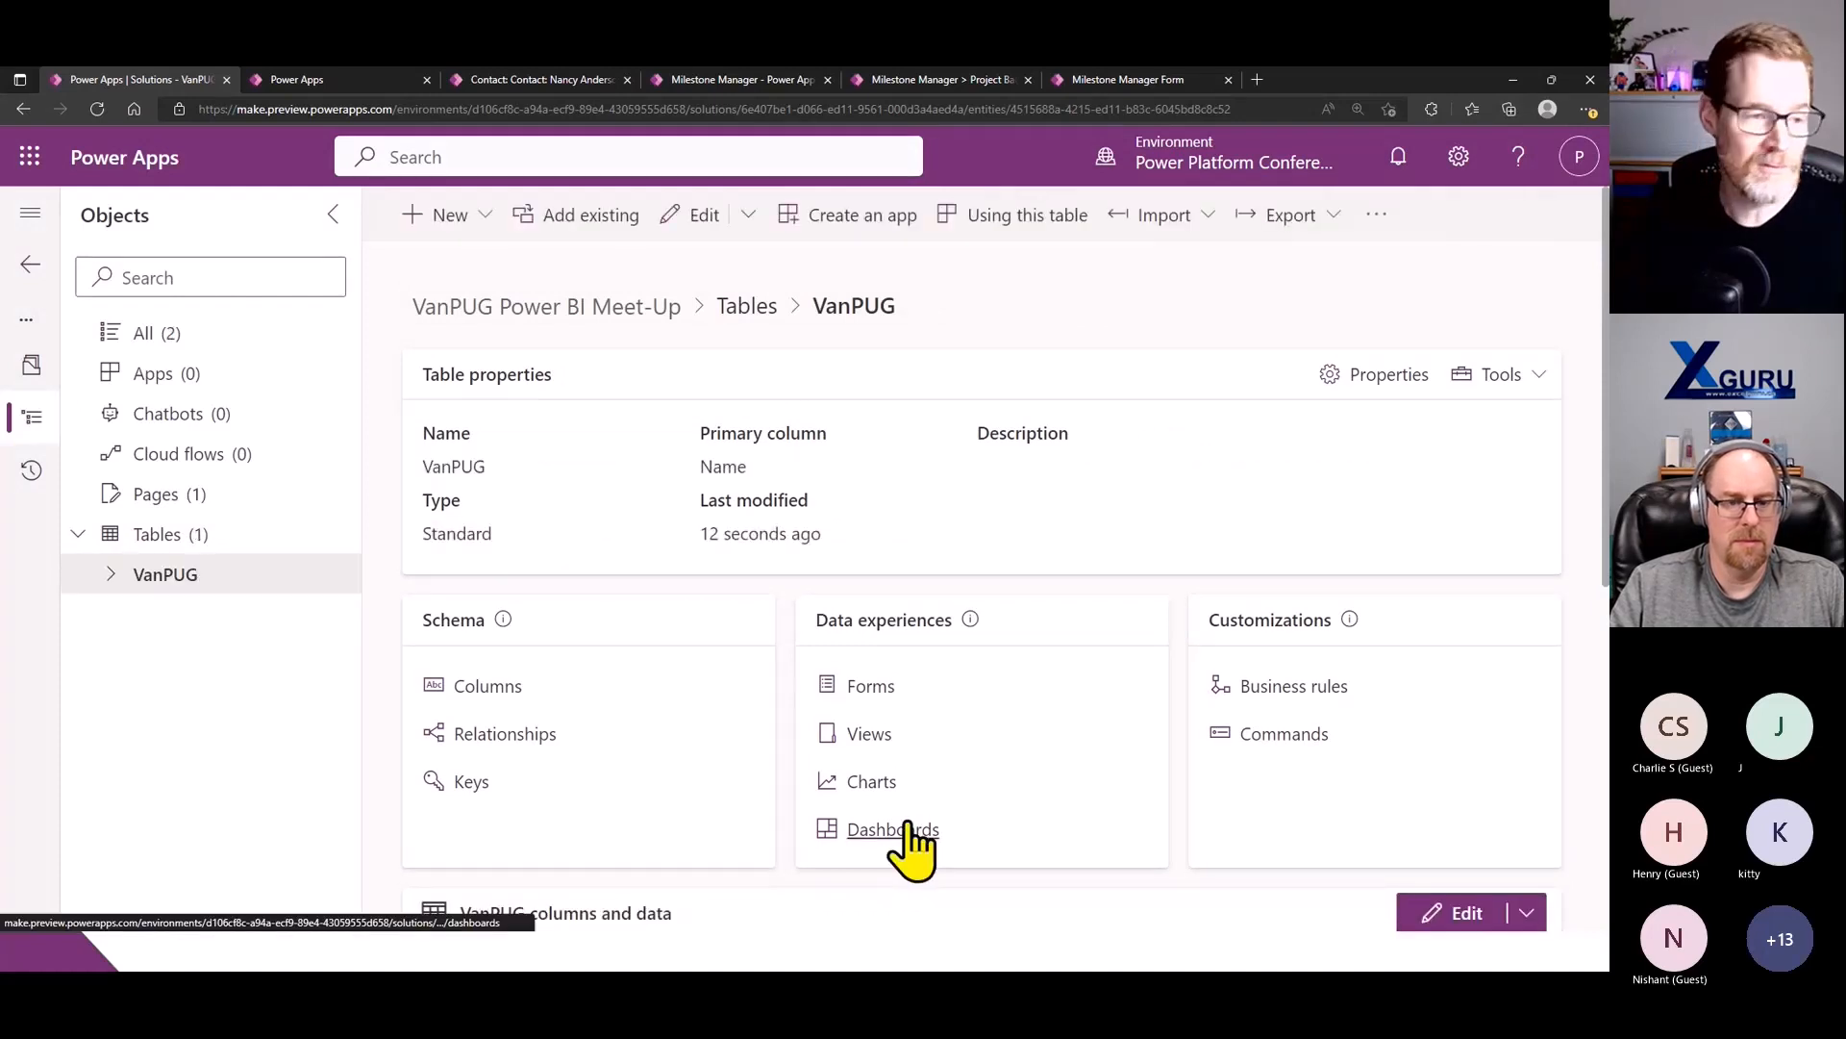
# - Start a new column in the VanPUG table and examine the available data types down to Formula (Preview)
pyautogui.scroll(-2, 907, 836)
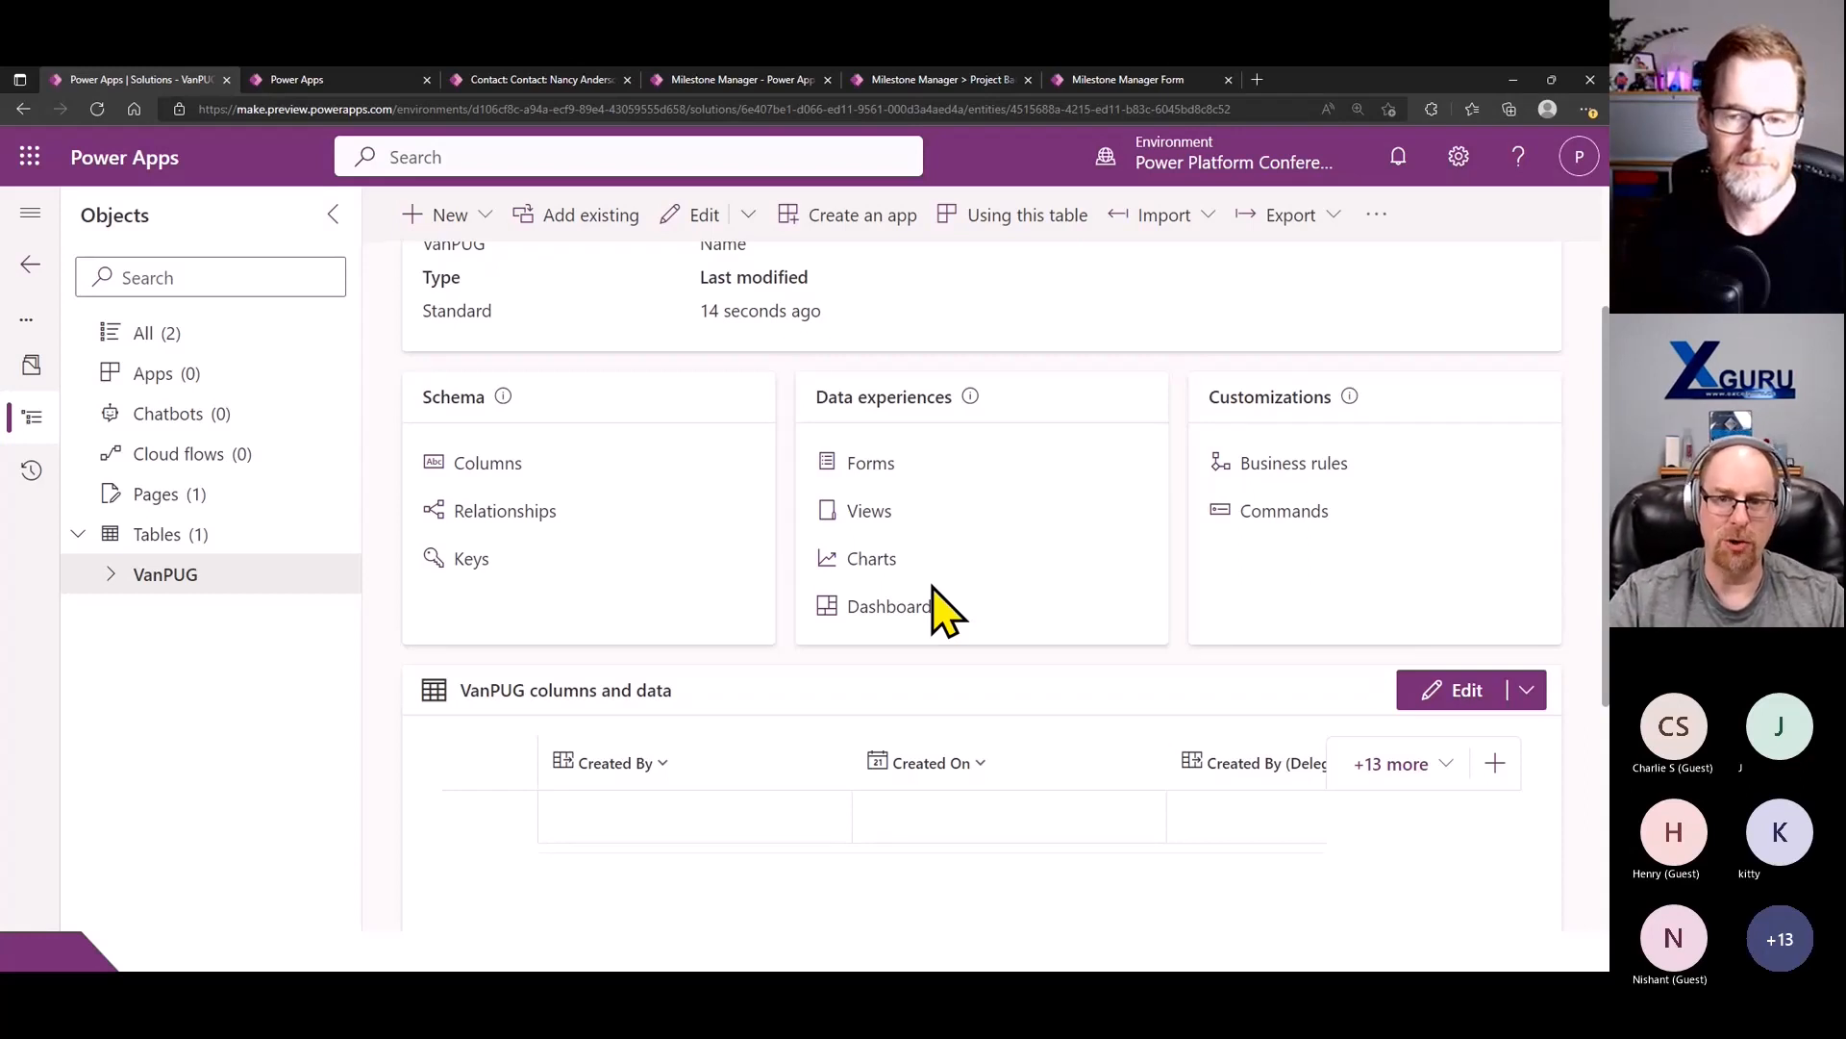
pyautogui.click(492, 464)
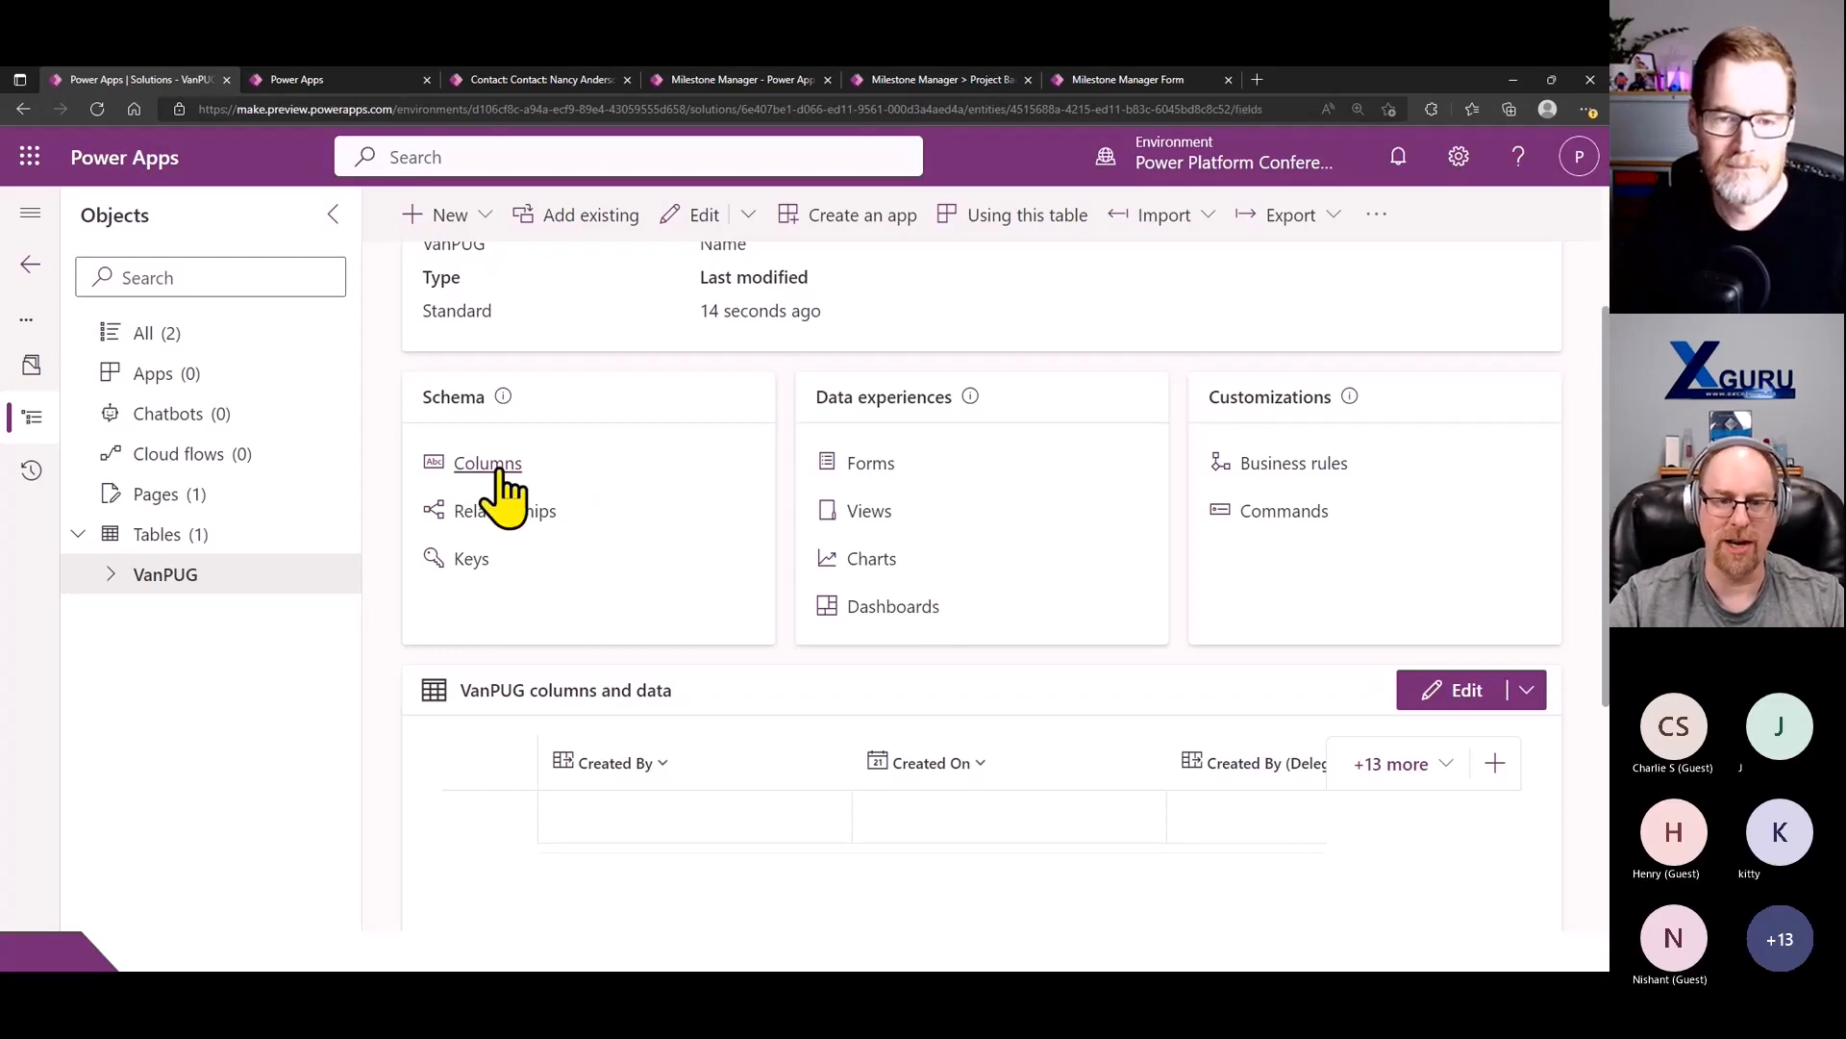
pyautogui.click(475, 217)
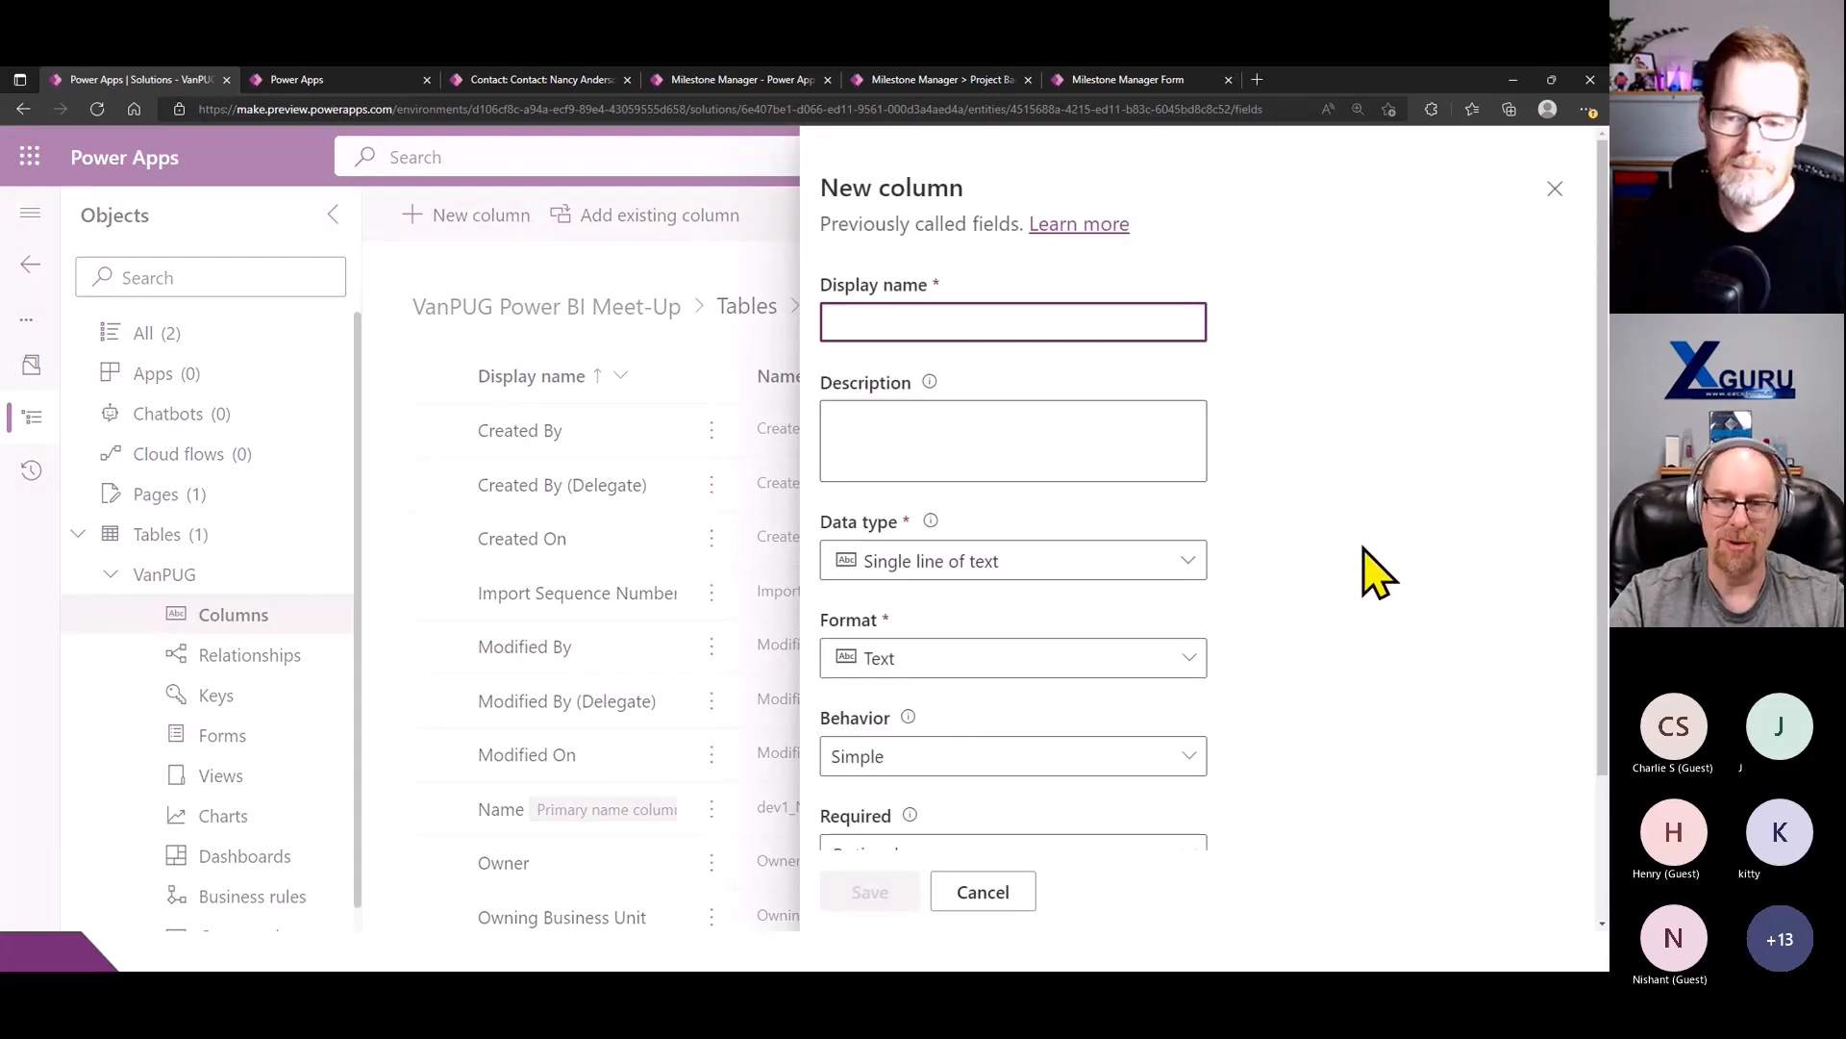
pyautogui.click(1189, 561)
pyautogui.scroll(-3, 1115, 779)
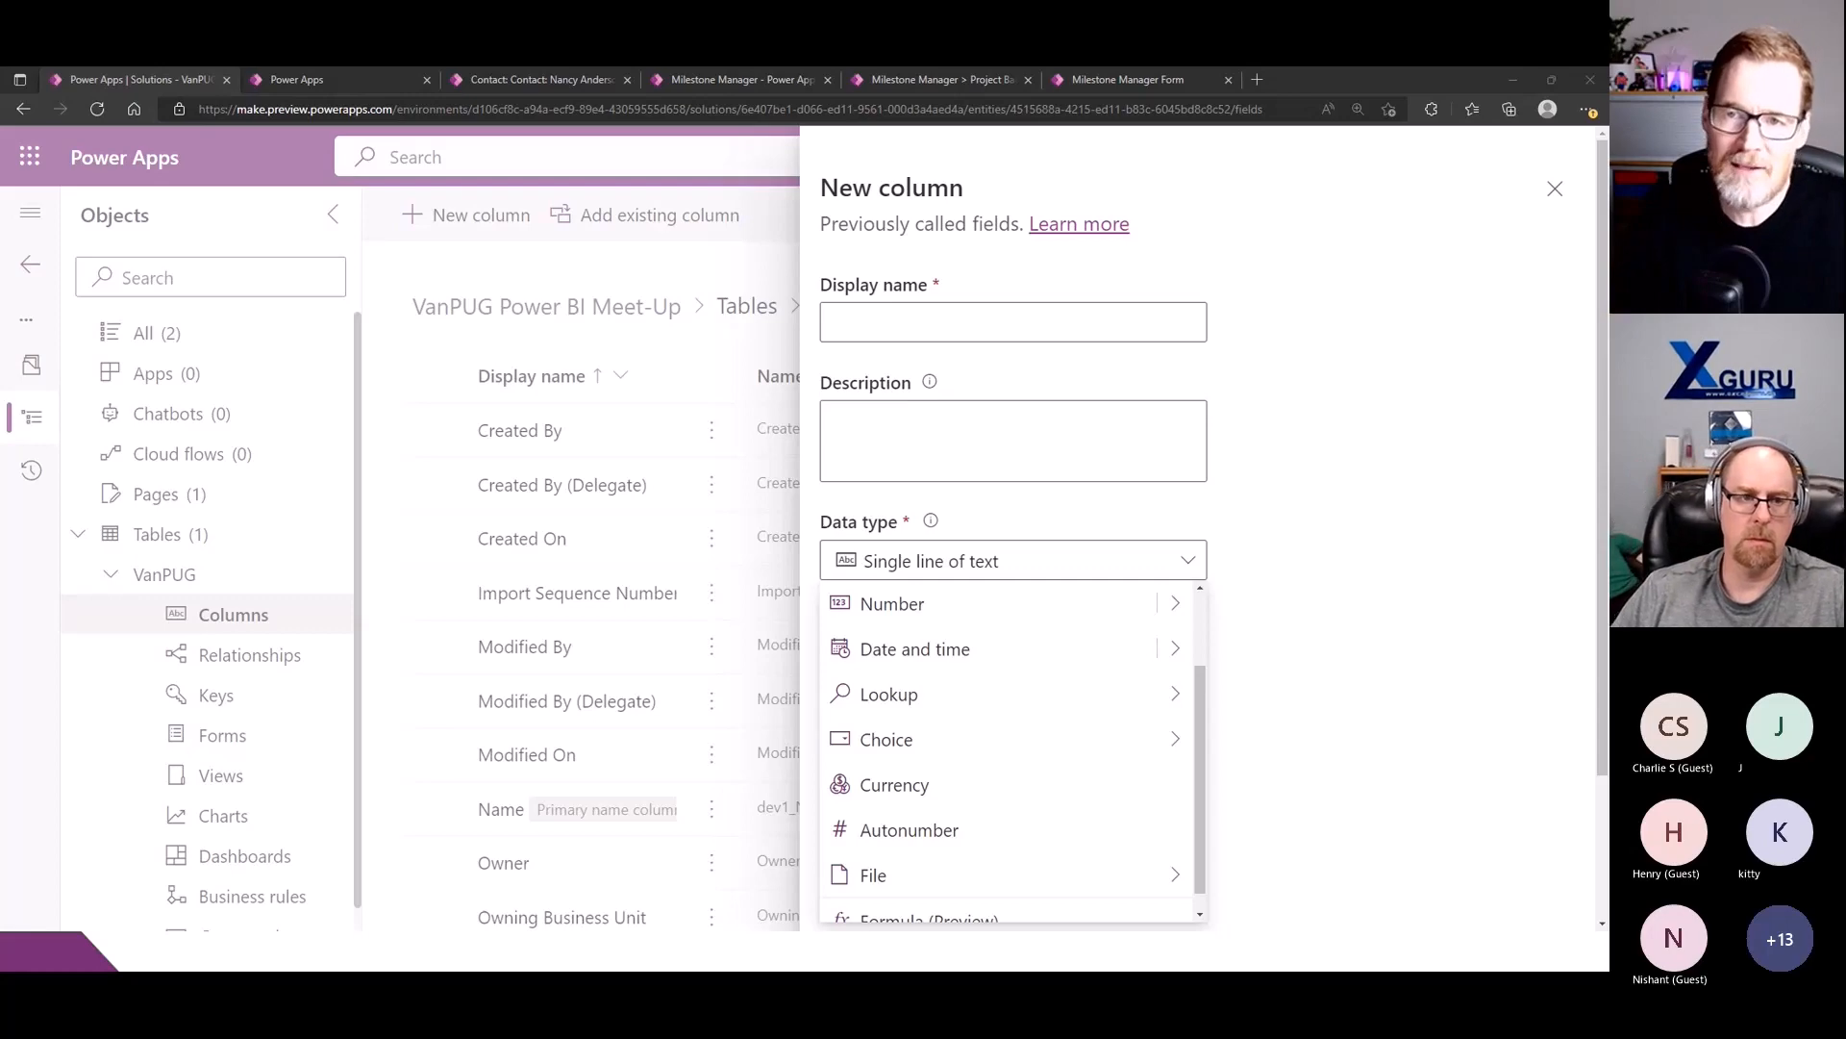
# - Open the running Milestone Manager app in a new browser tab and show its Project Dashboard page
pyautogui.click(875, 82)
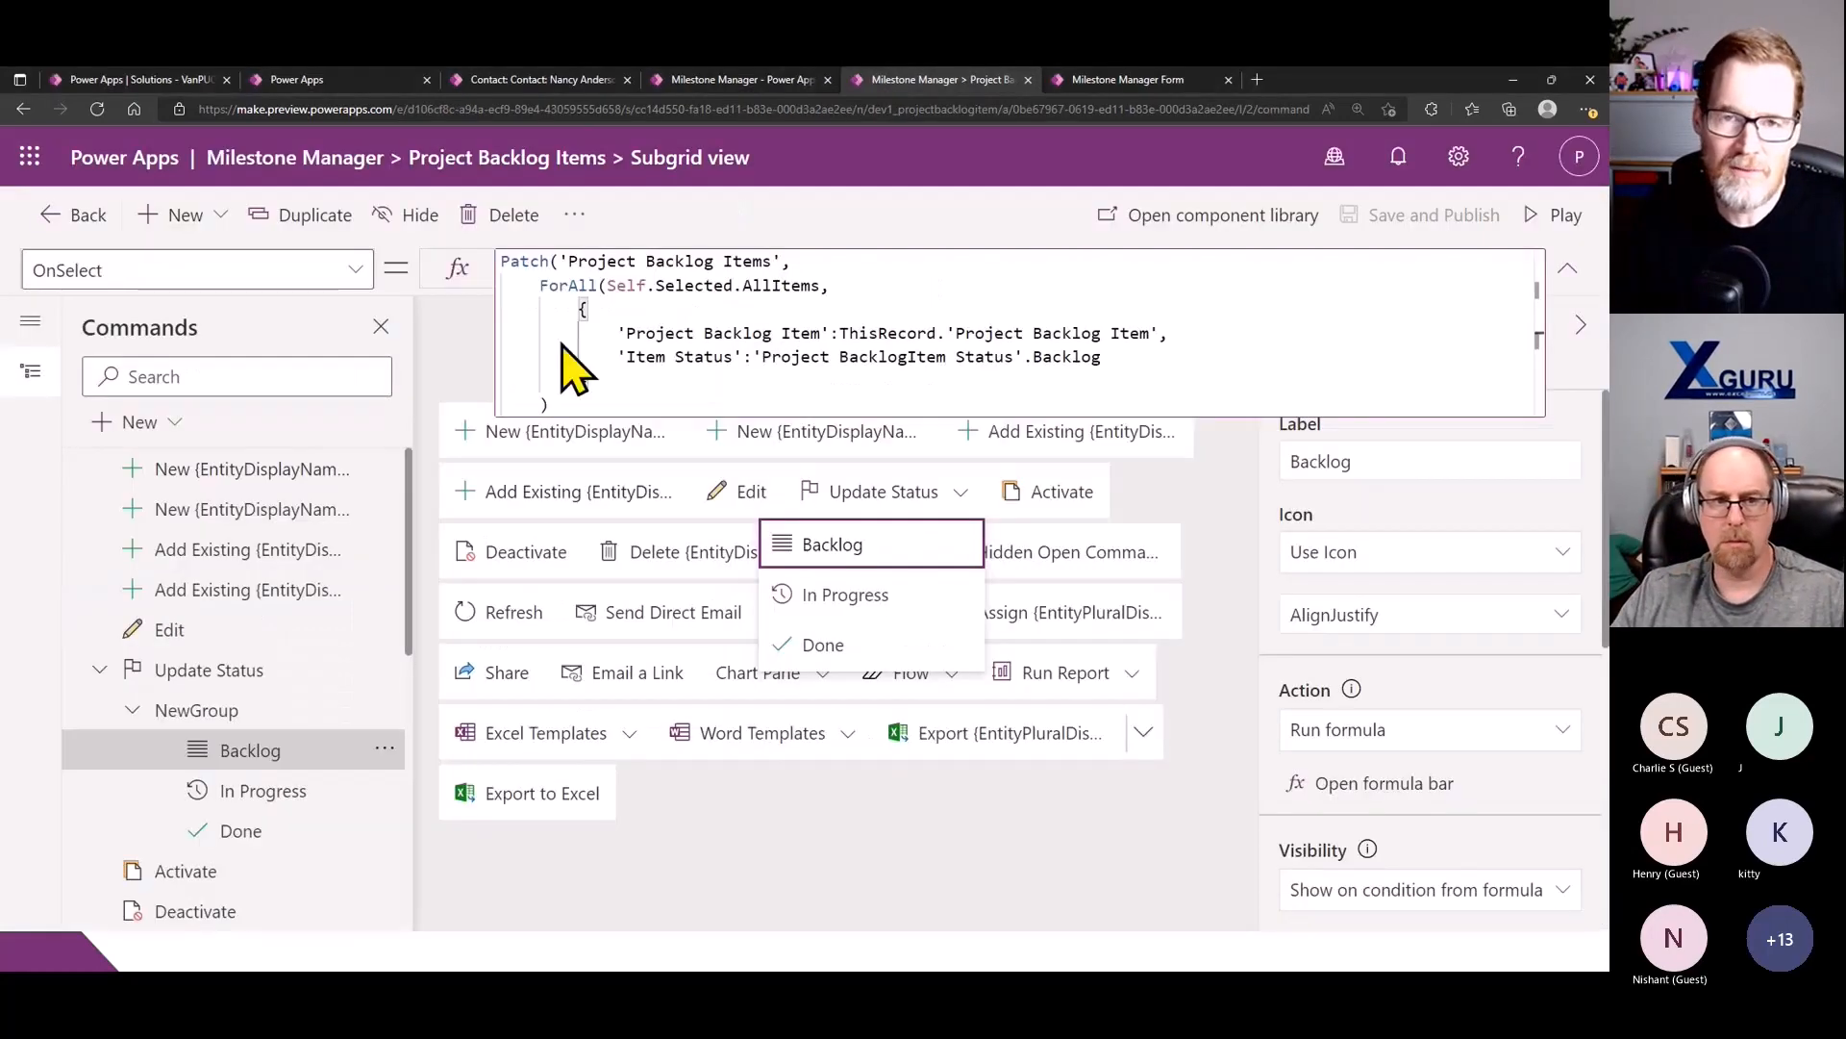
pyautogui.click(709, 83)
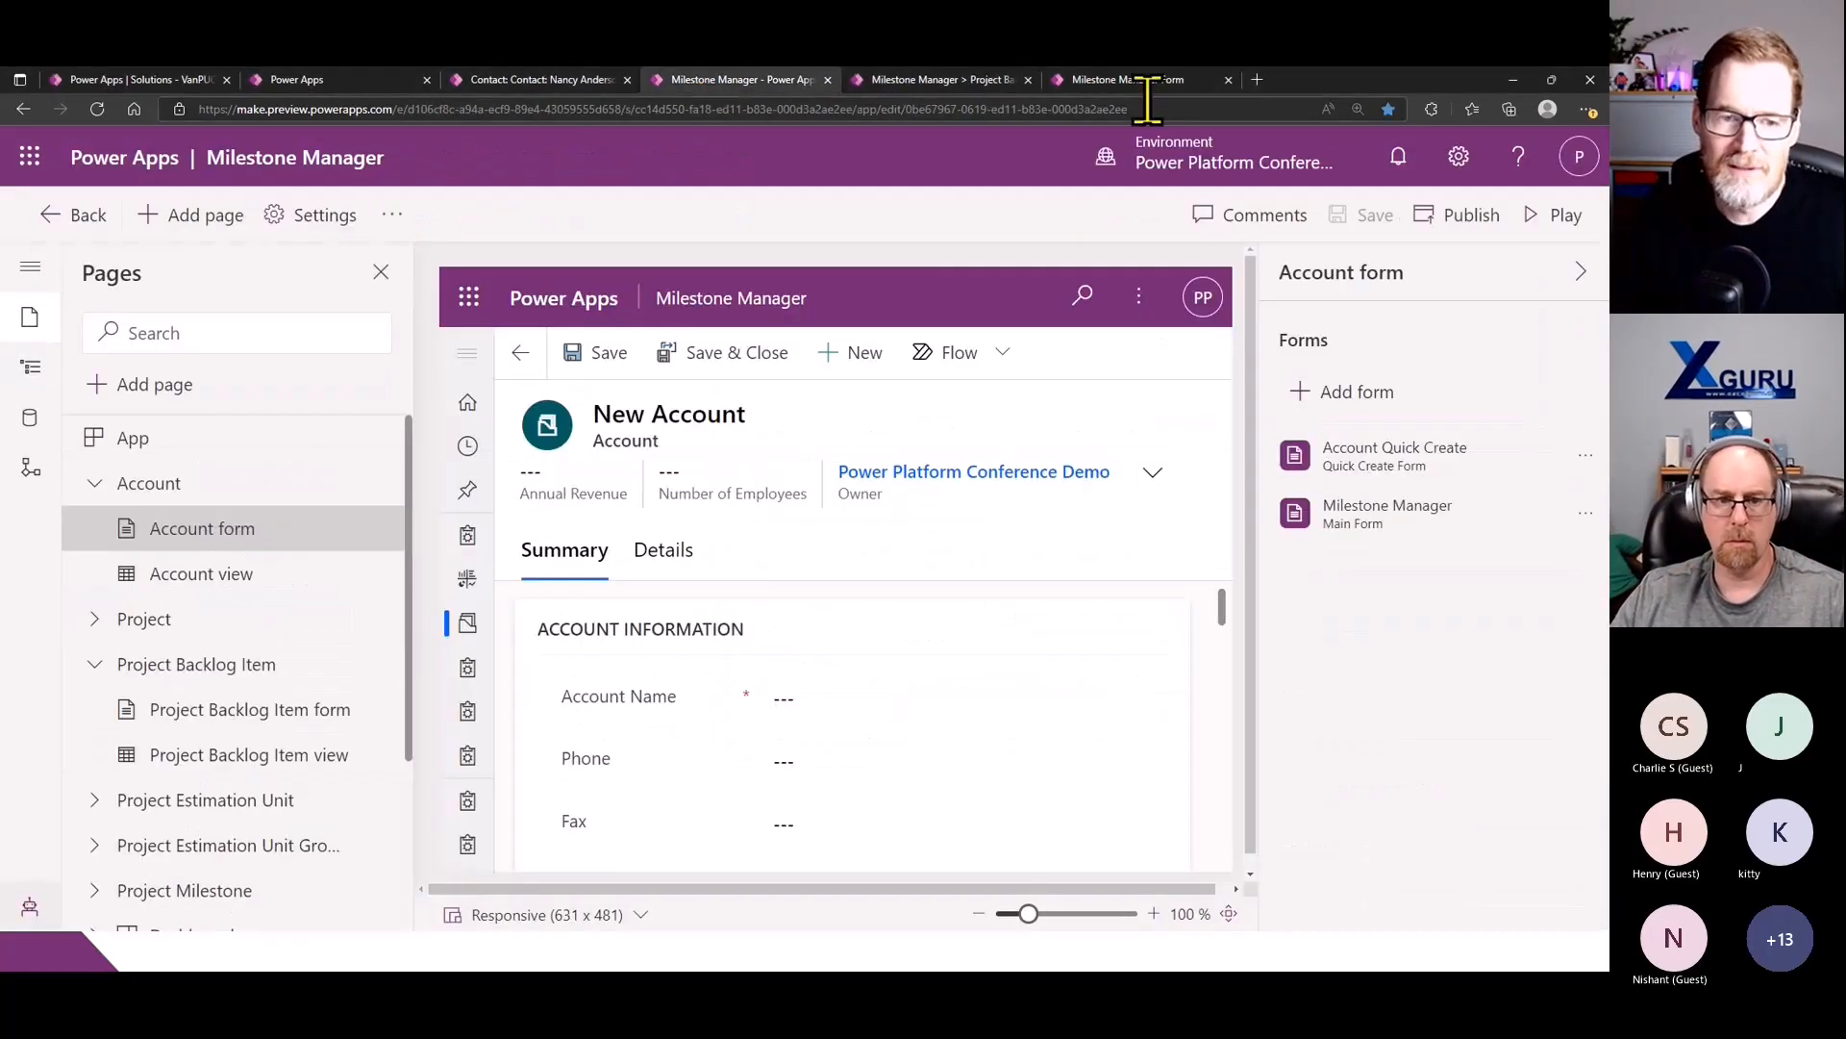
pyautogui.click(1256, 79)
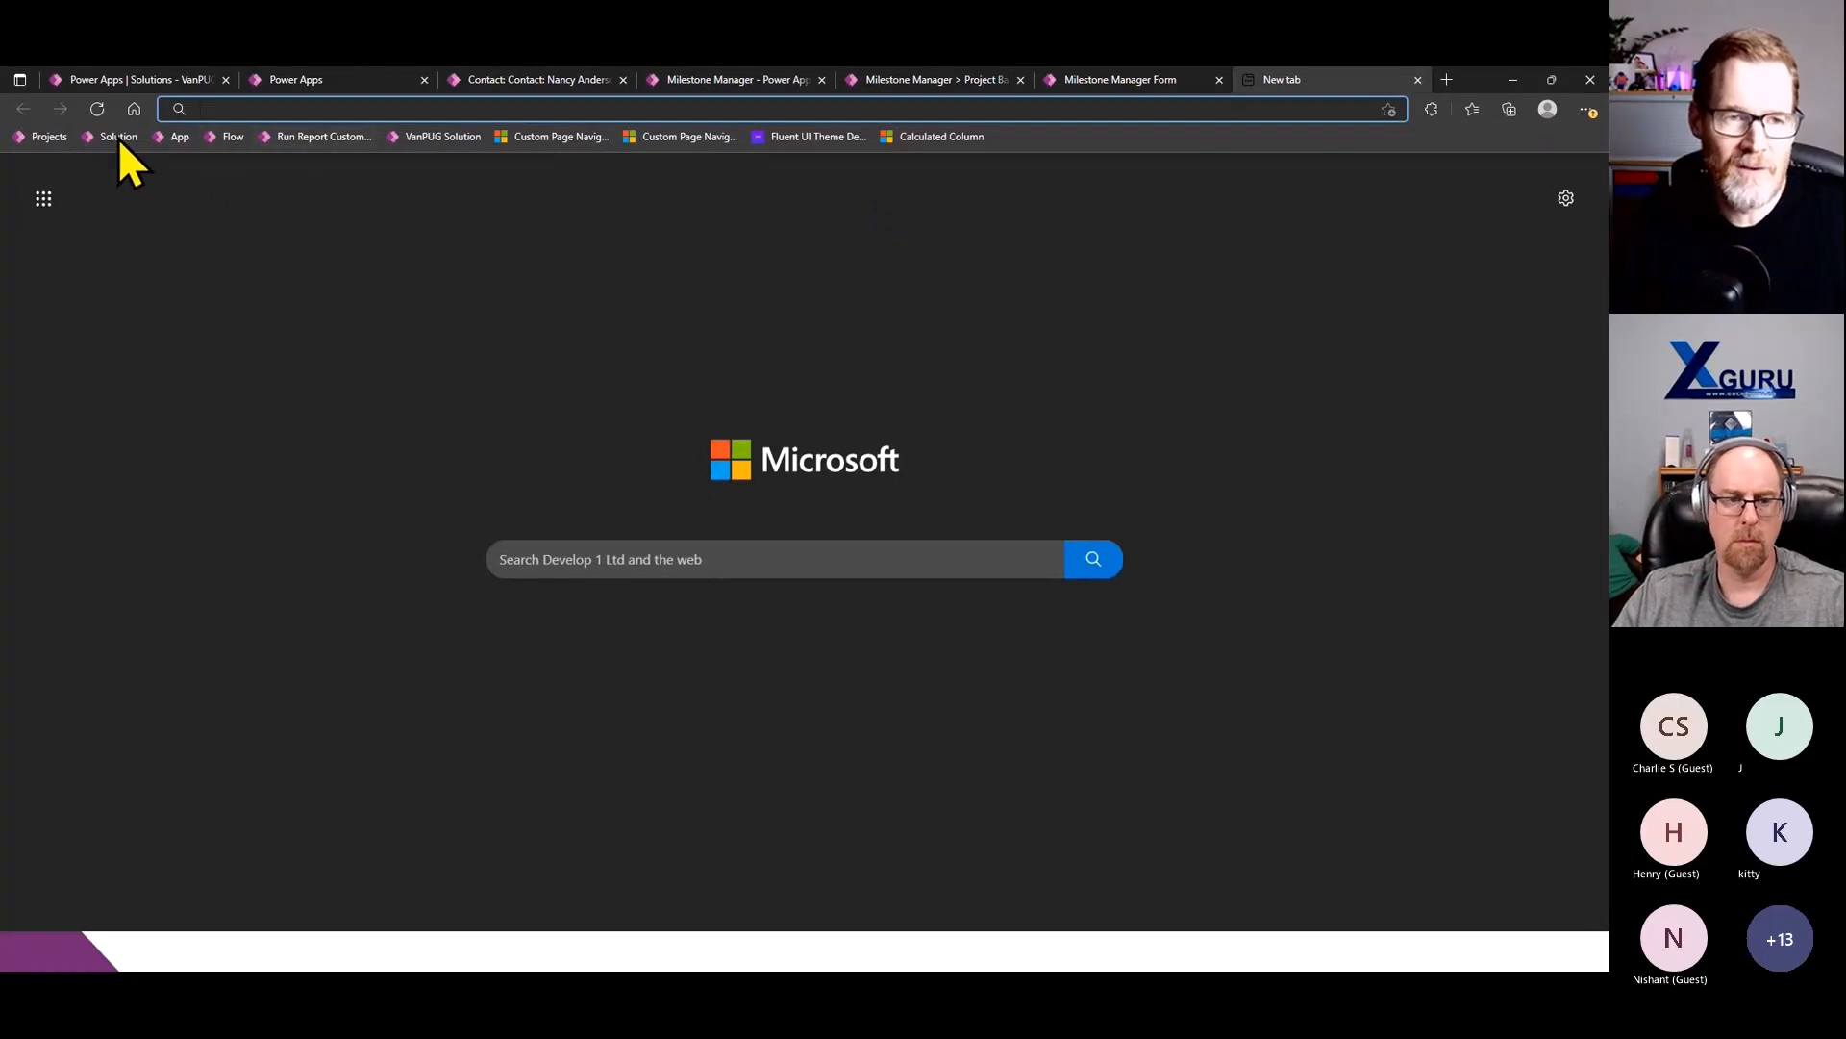
pyautogui.click(48, 137)
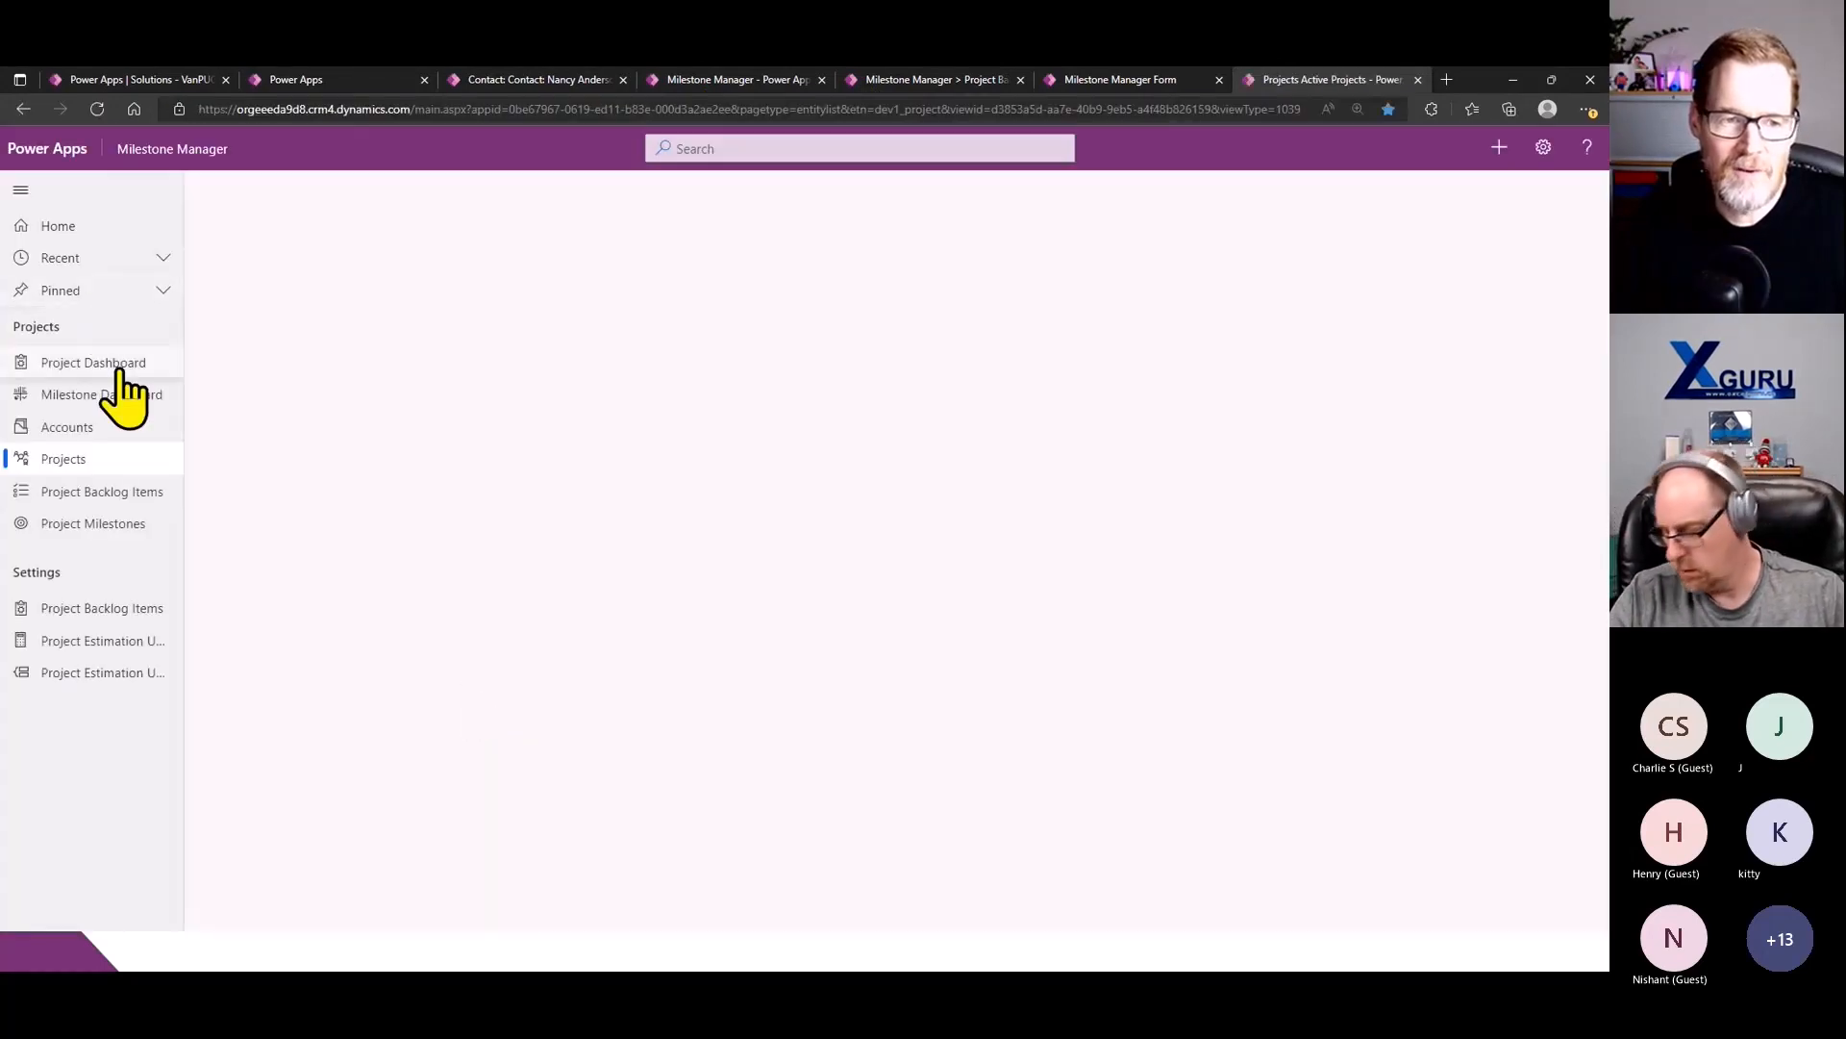
pyautogui.click(118, 369)
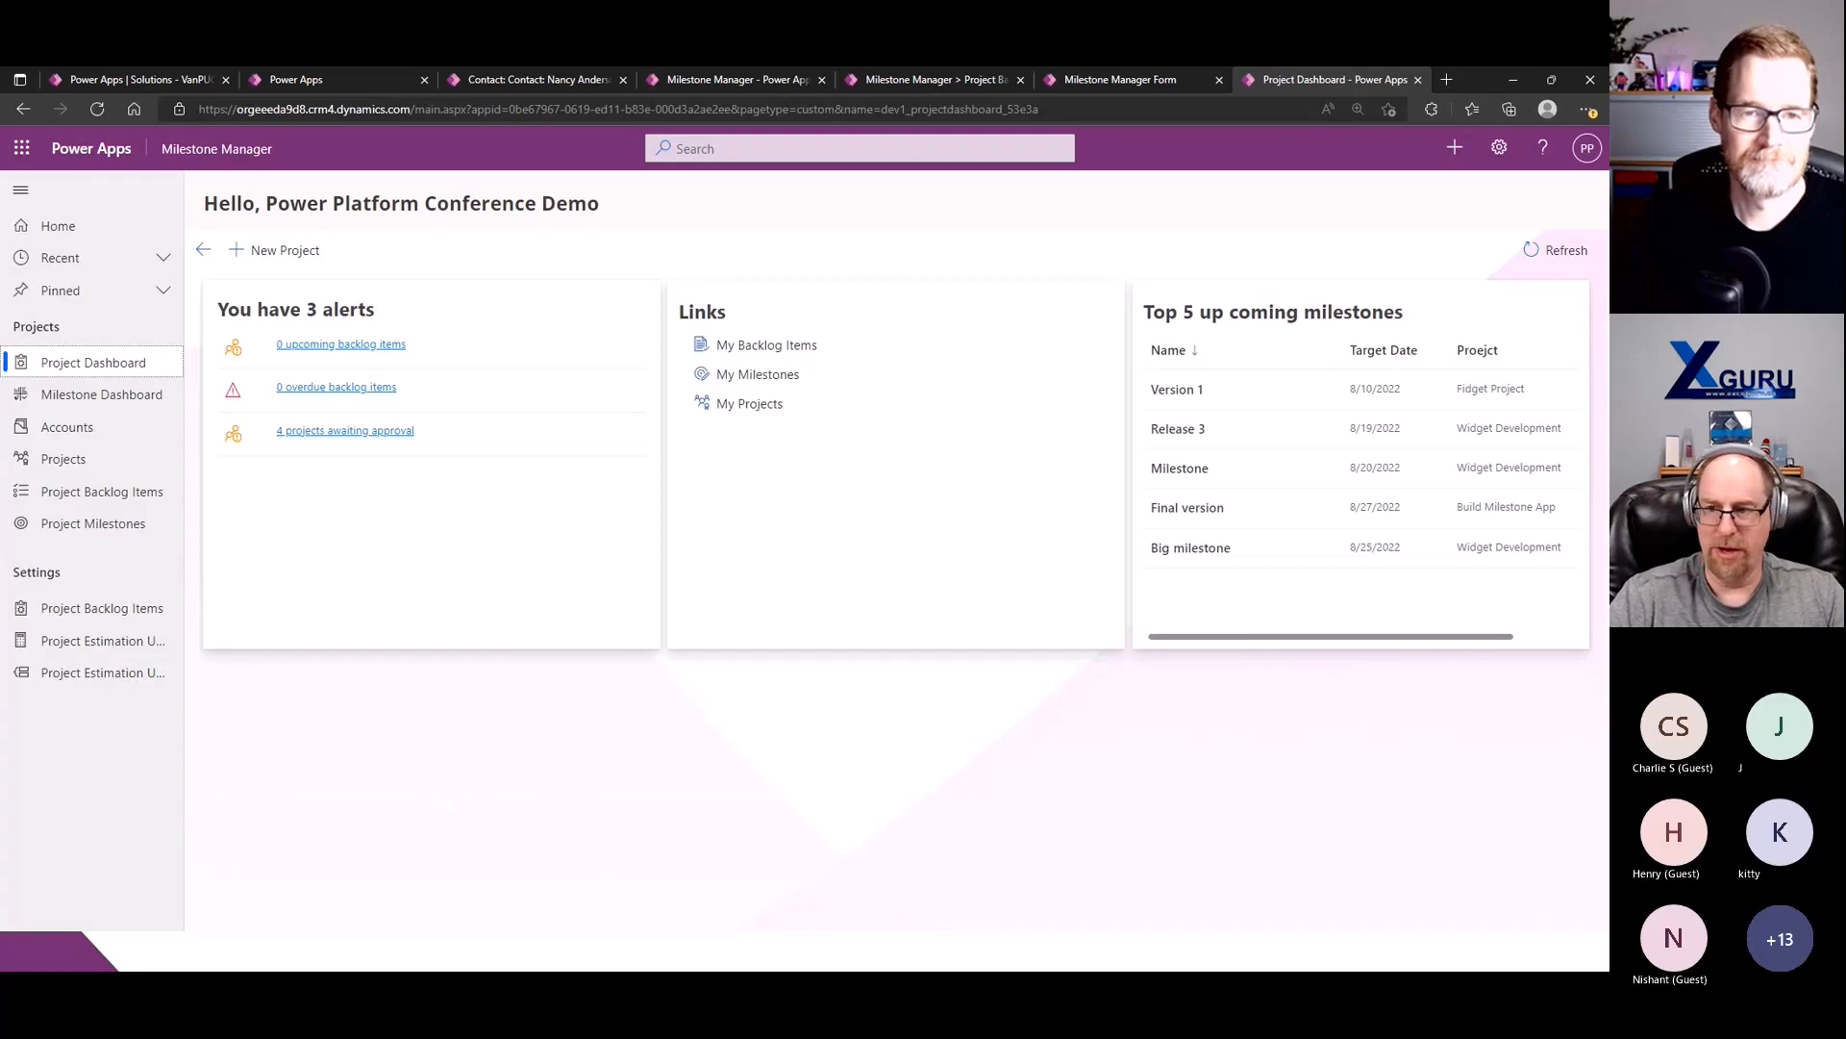
pyautogui.press('Right')
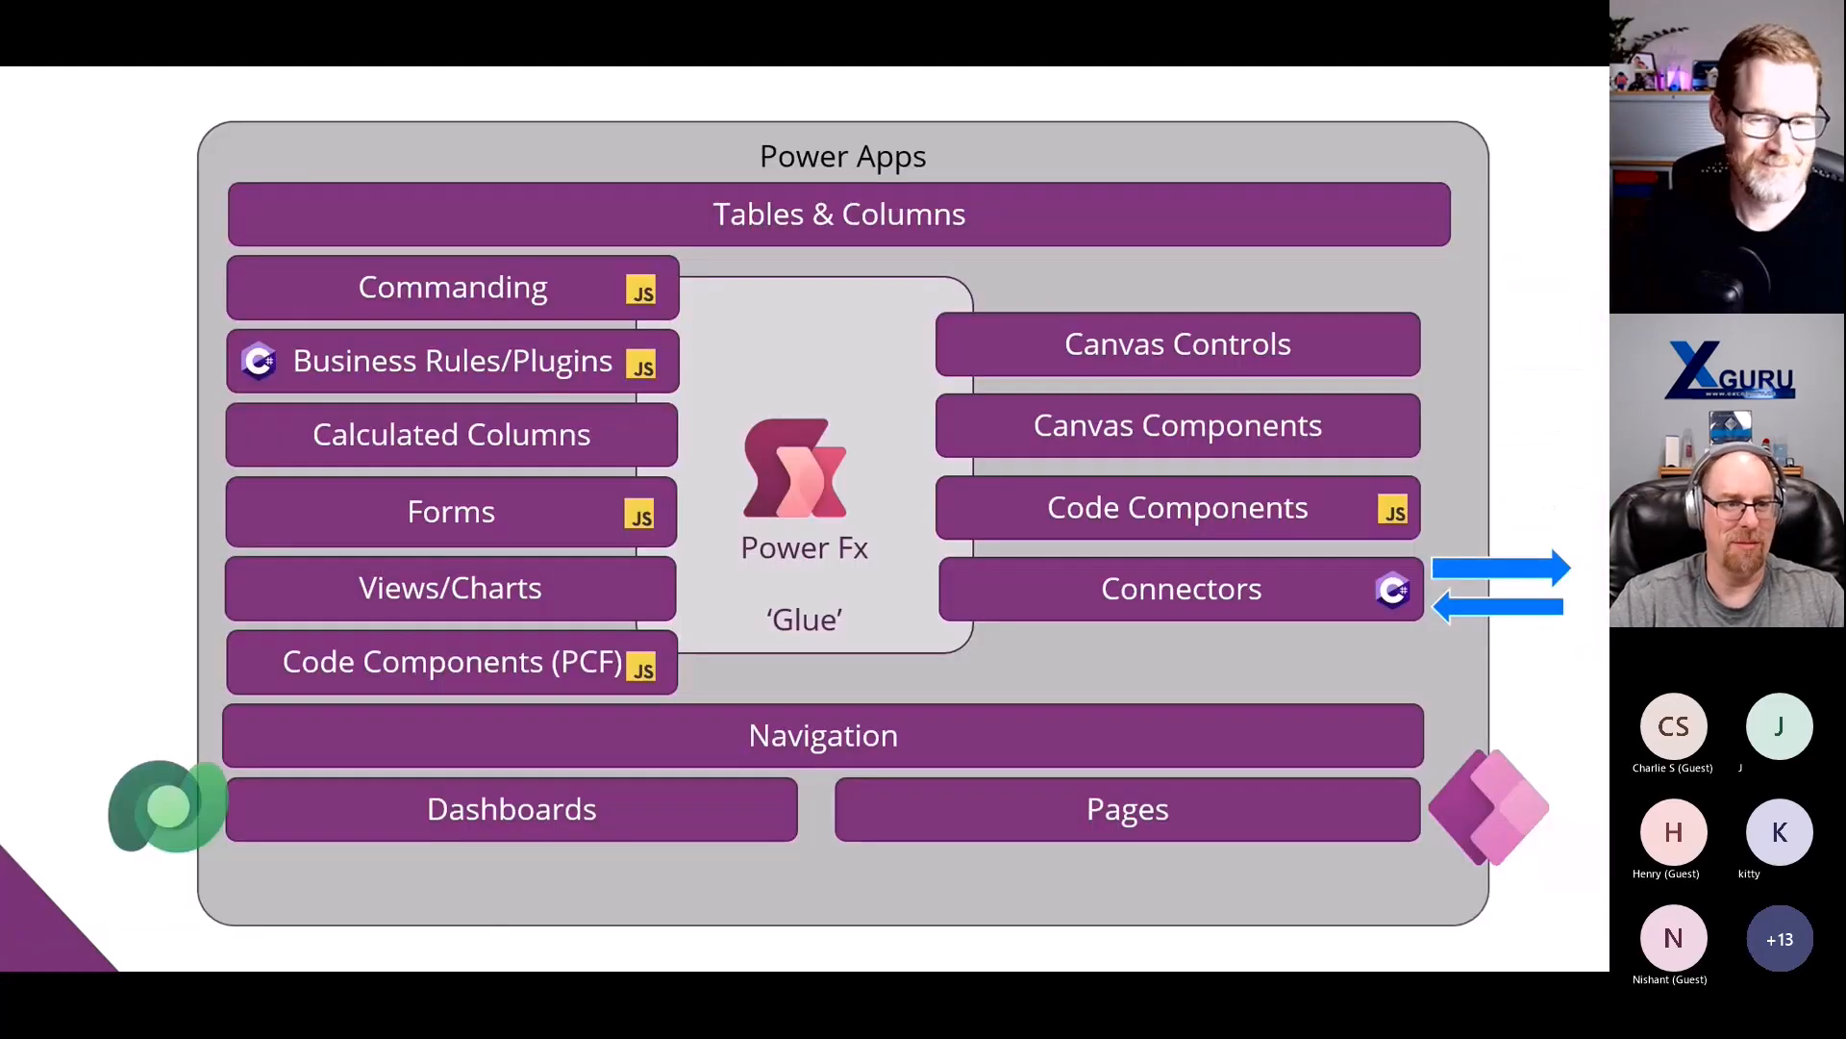
pyautogui.press('Right')
pyautogui.press('Right')
pyautogui.press('Right')
pyautogui.press('Right')
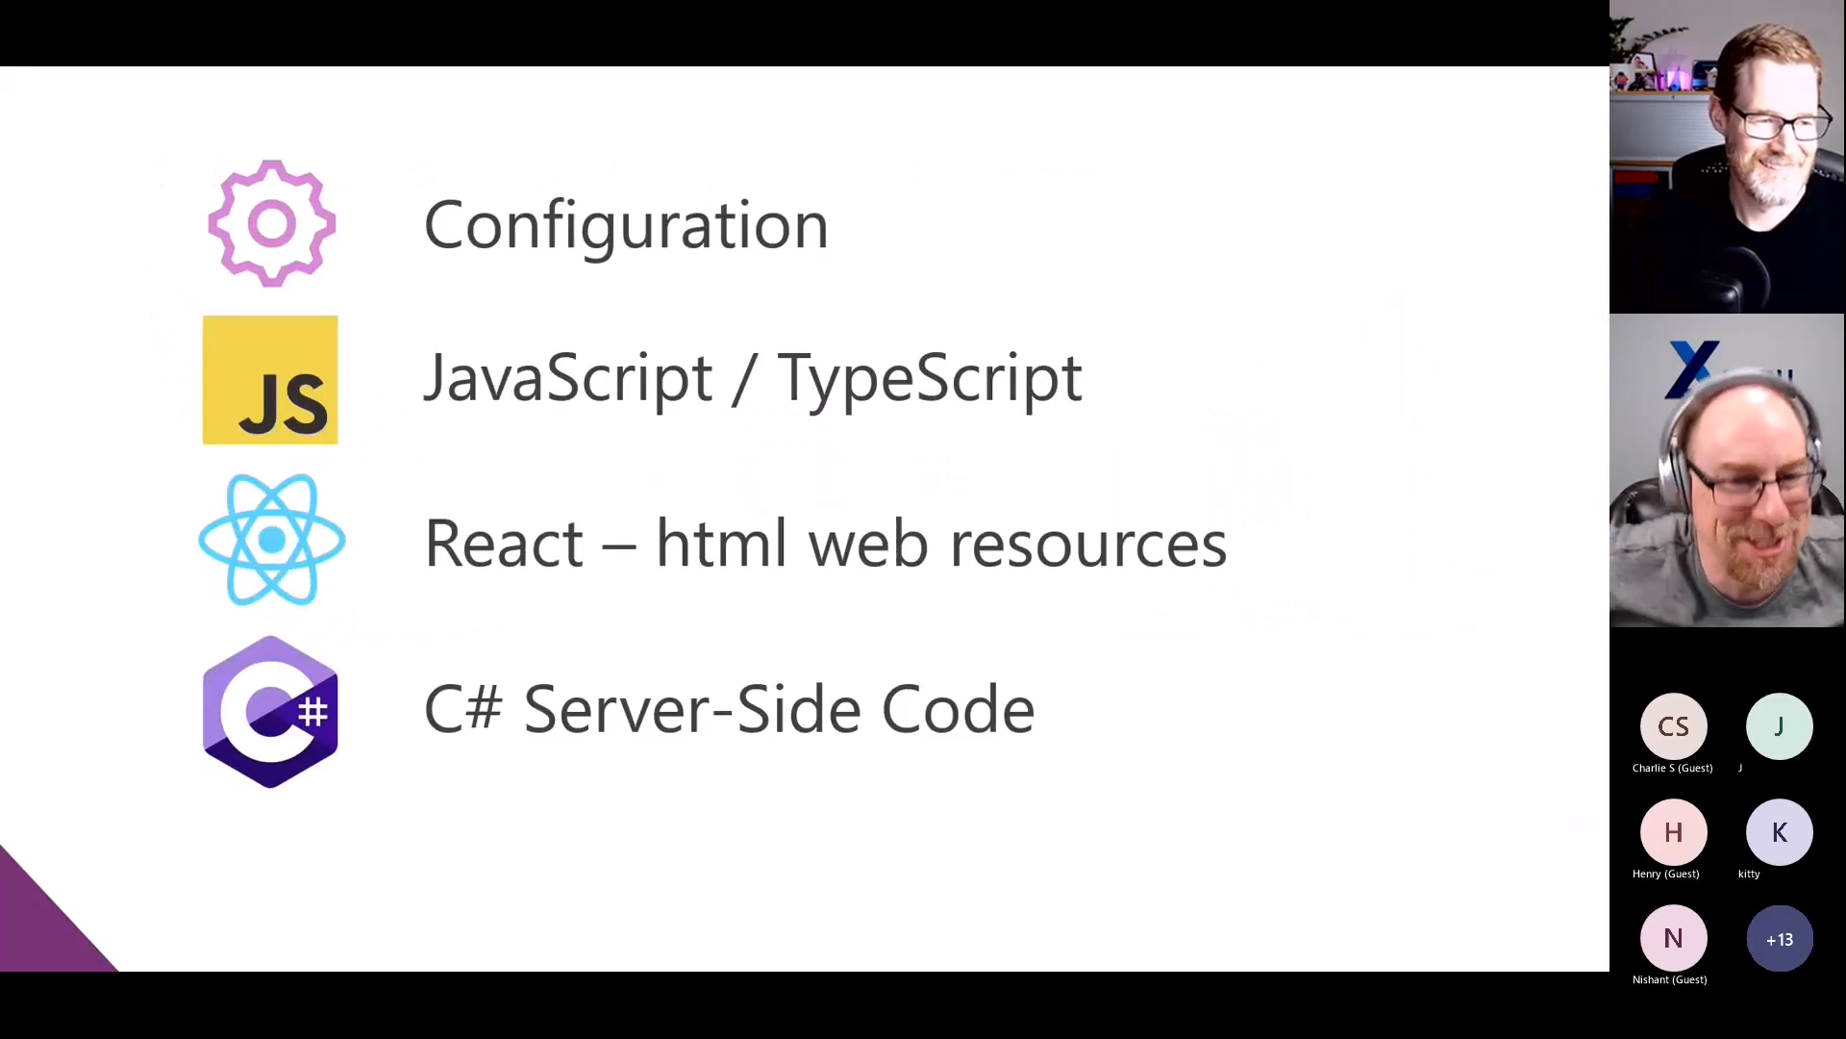
pyautogui.press('Right')
pyautogui.press('Right')
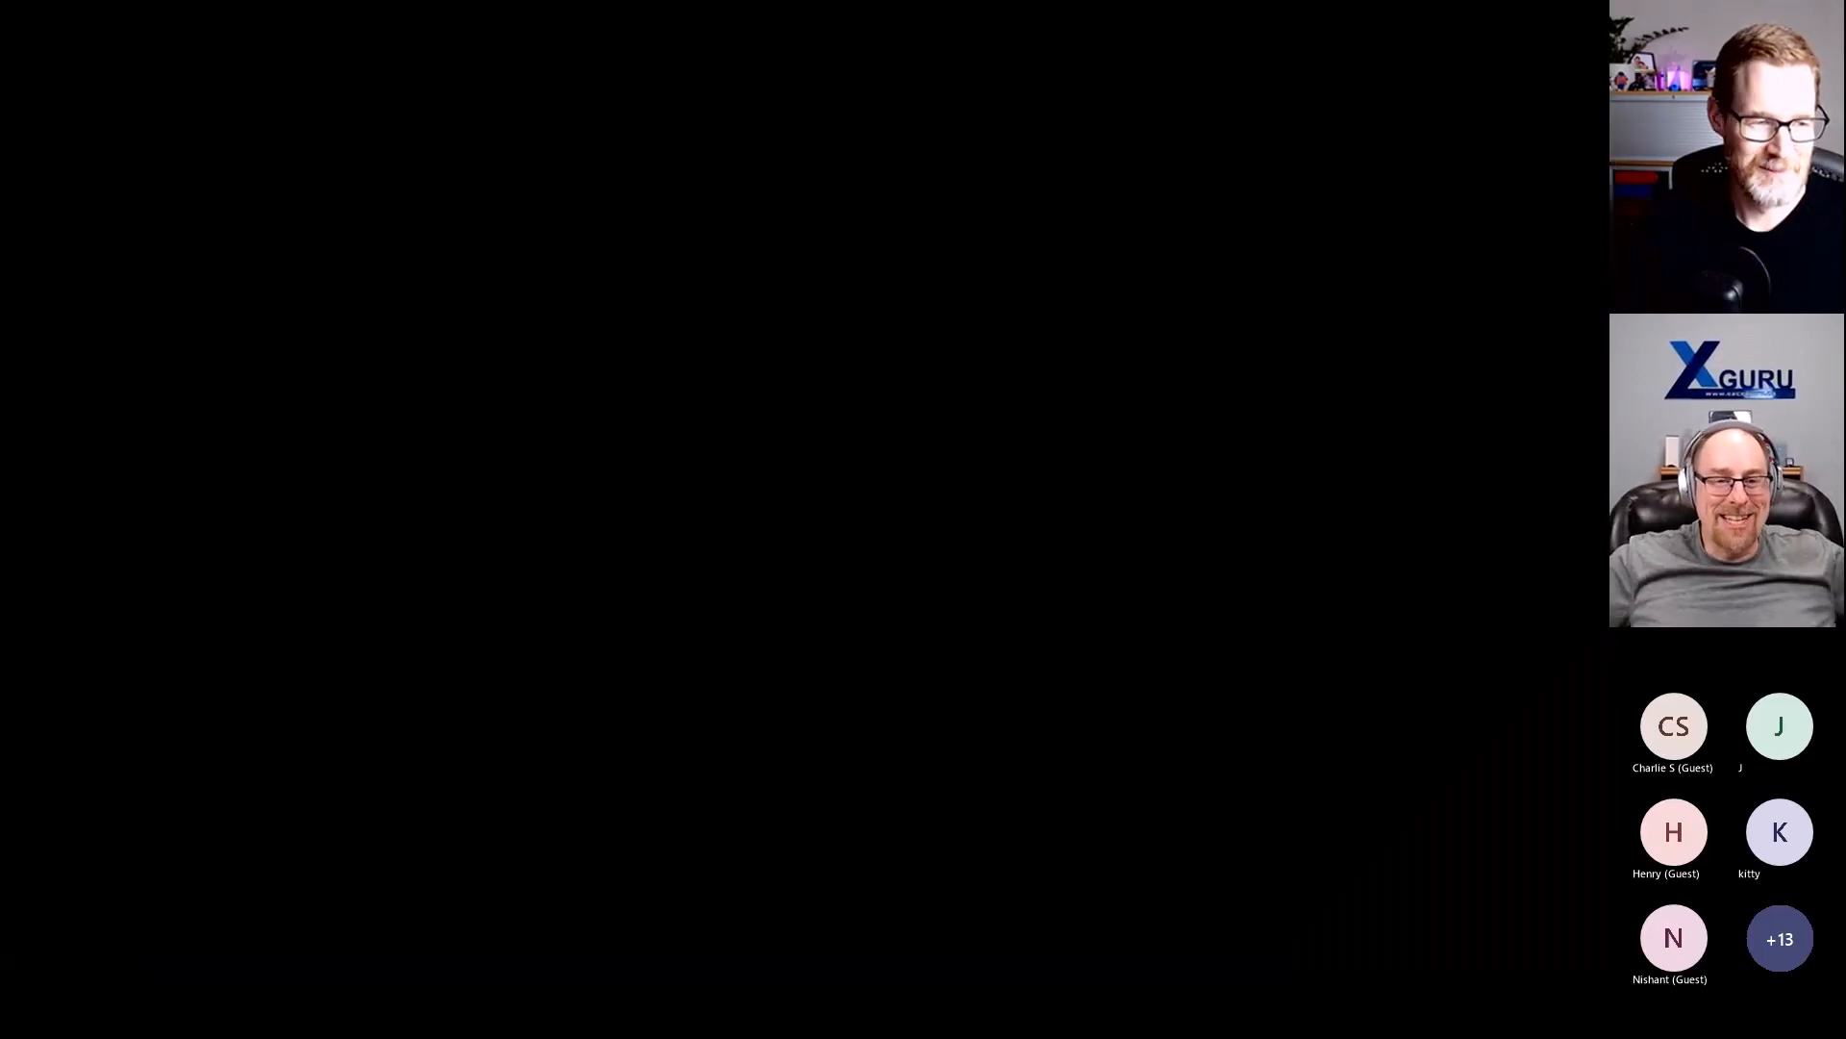